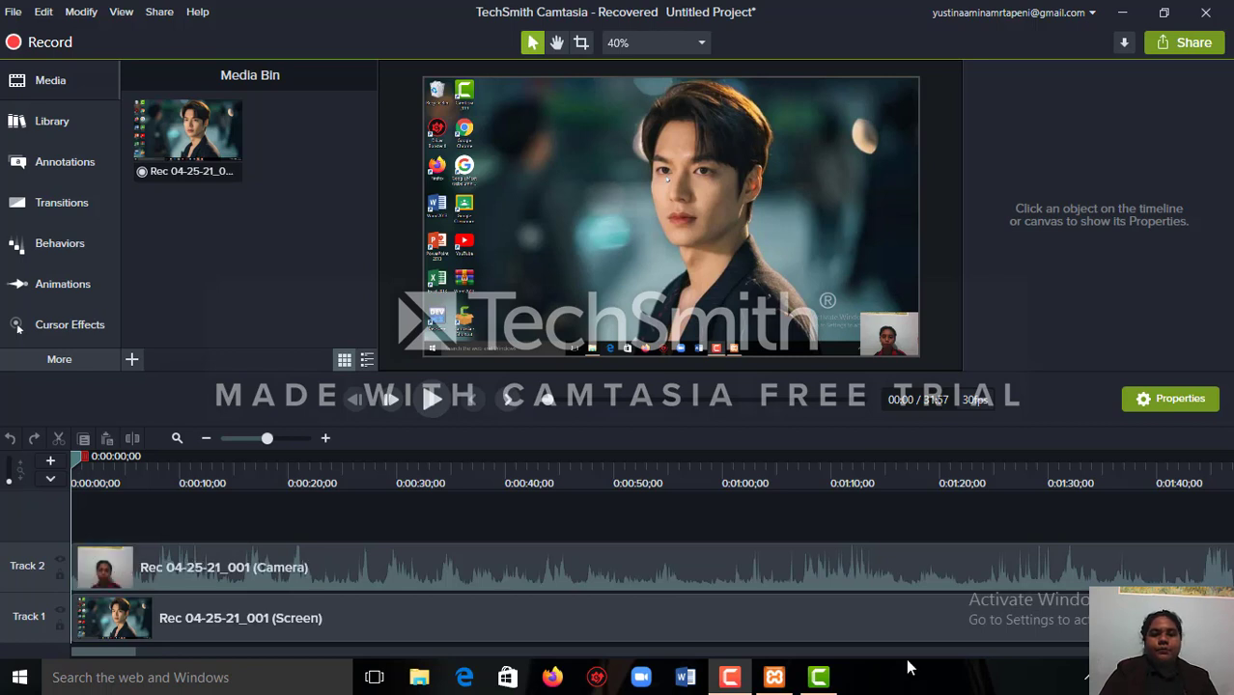
# Switch to the XAMPP Control Panel and start the Apache and MySQL modules.
pyautogui.click(228, 677)
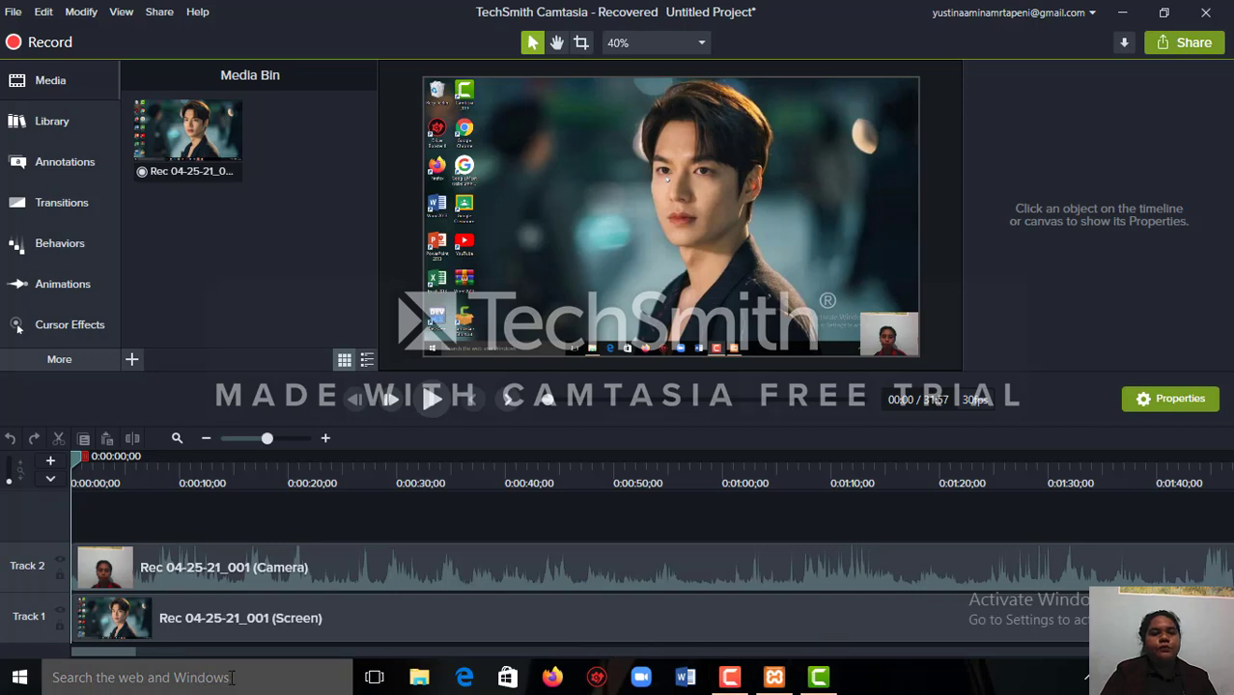
pyautogui.click(772, 677)
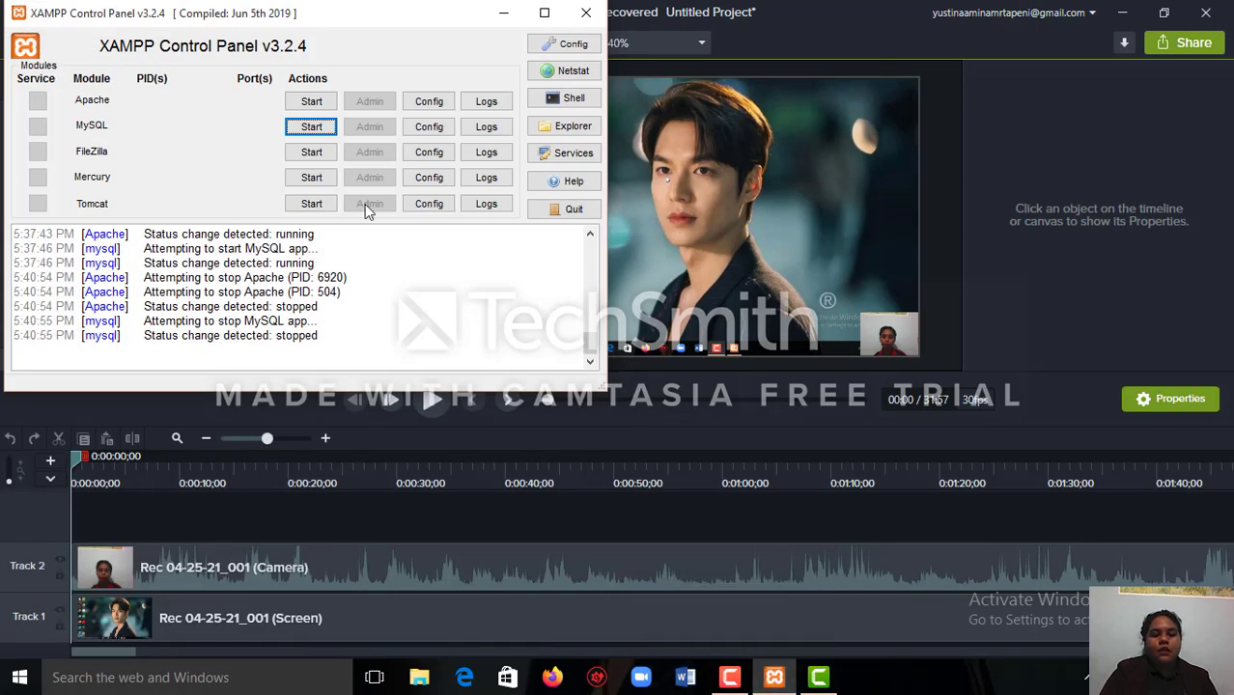
pyautogui.click(311, 103)
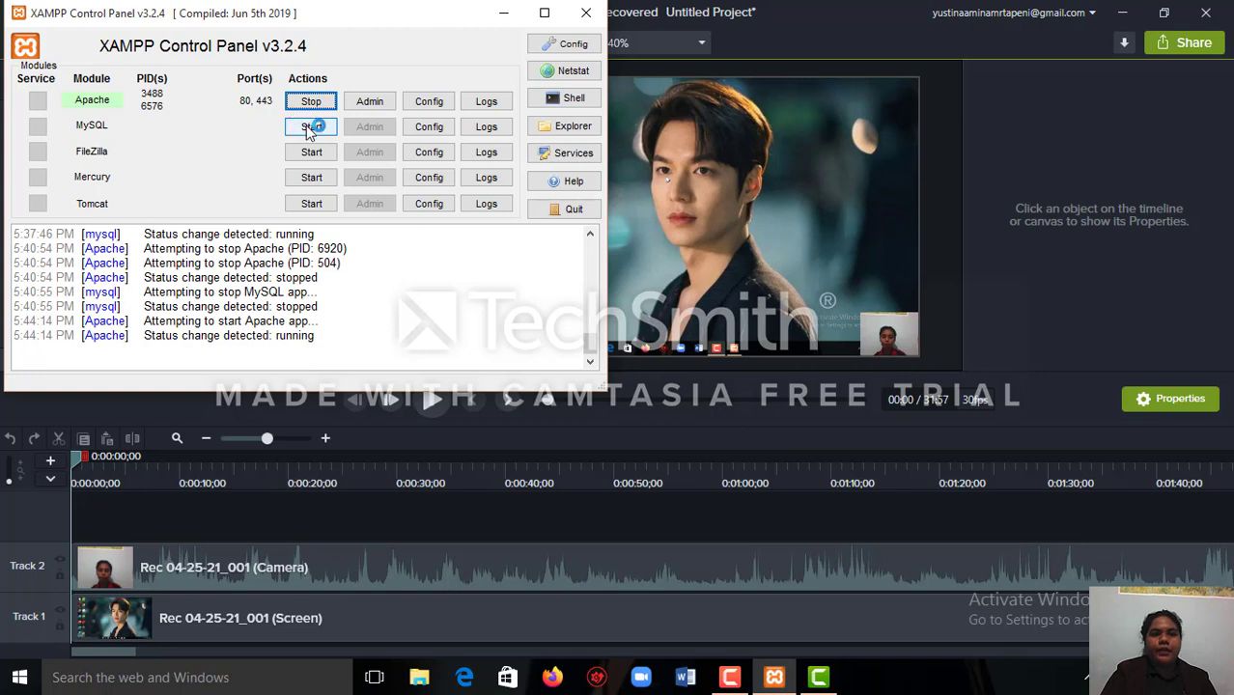
pyautogui.click(309, 128)
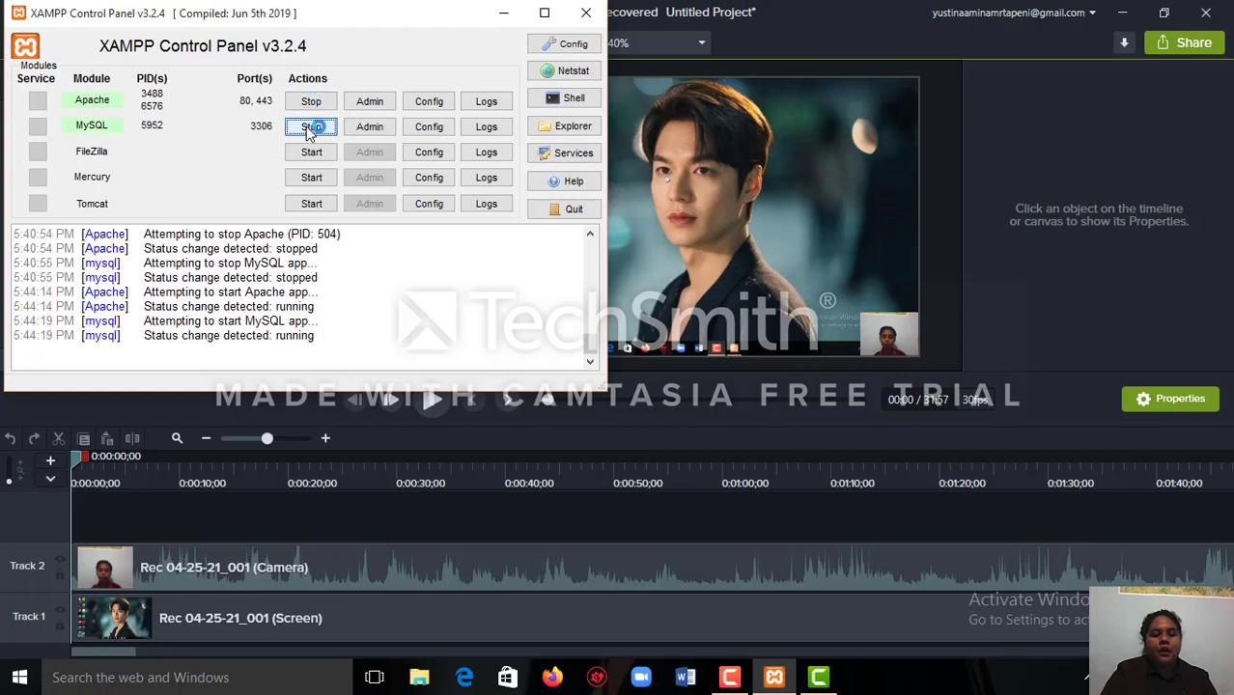
# Launch Google Chrome and go to localhost/phpmyadmin.
pyautogui.click(245, 679)
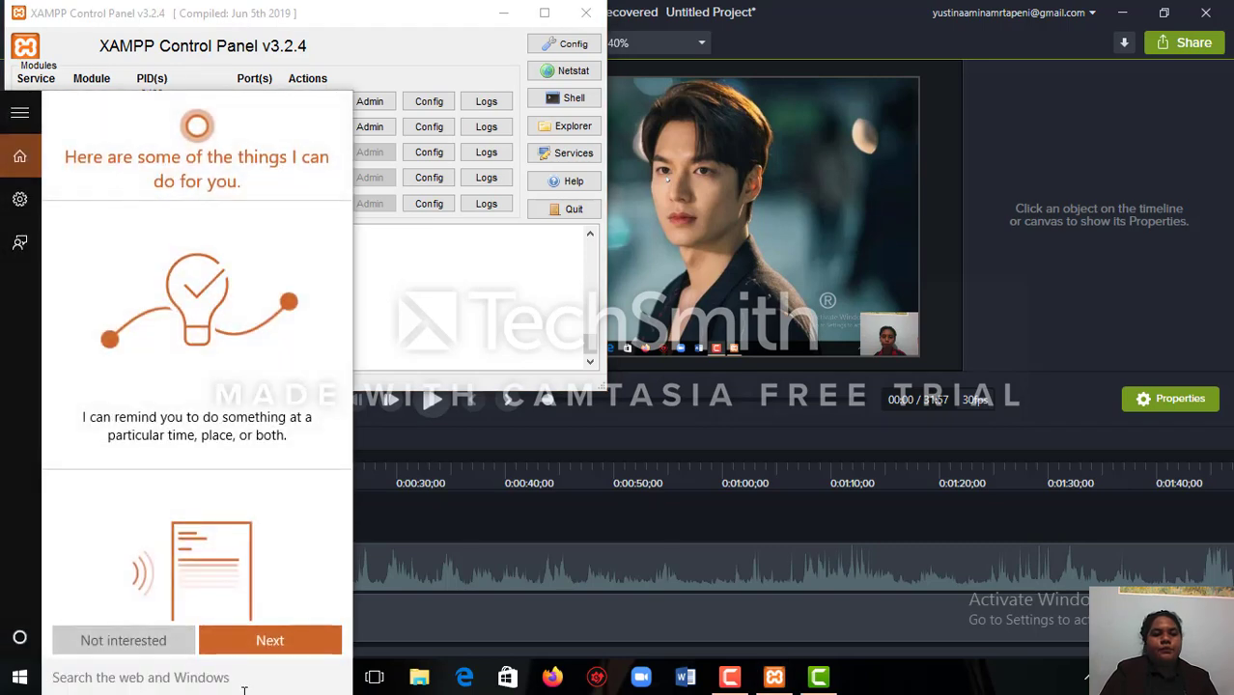
pyautogui.write('g')
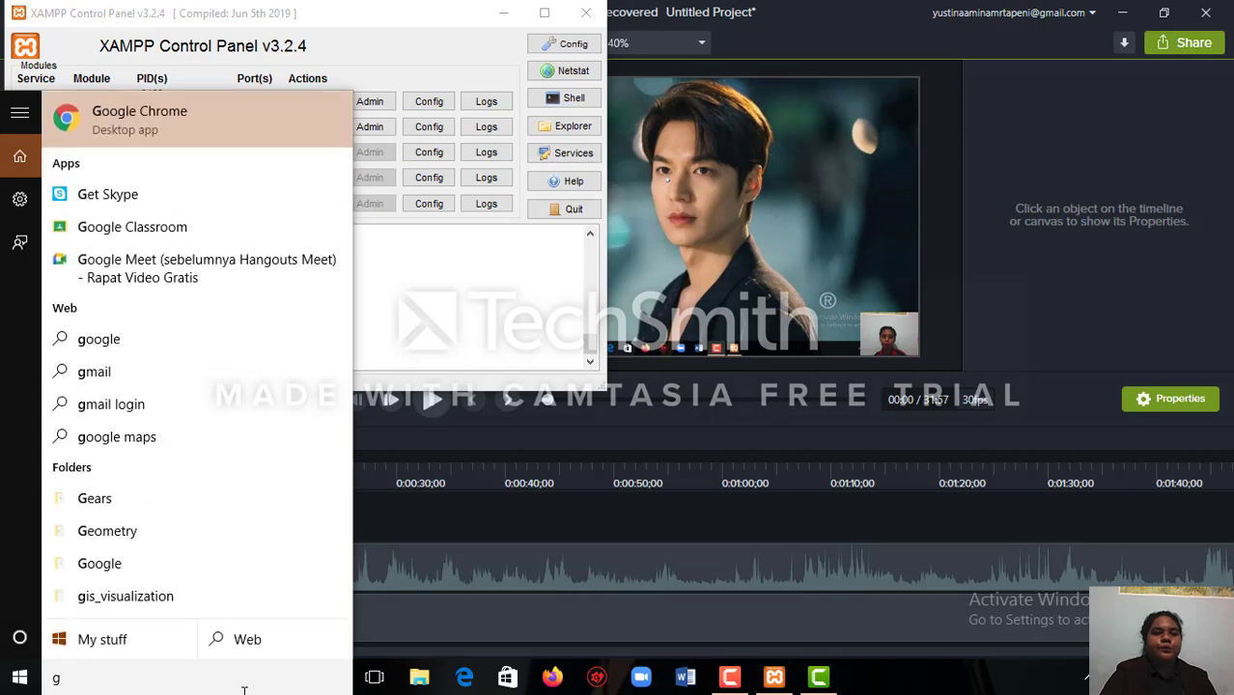
pyautogui.click(173, 134)
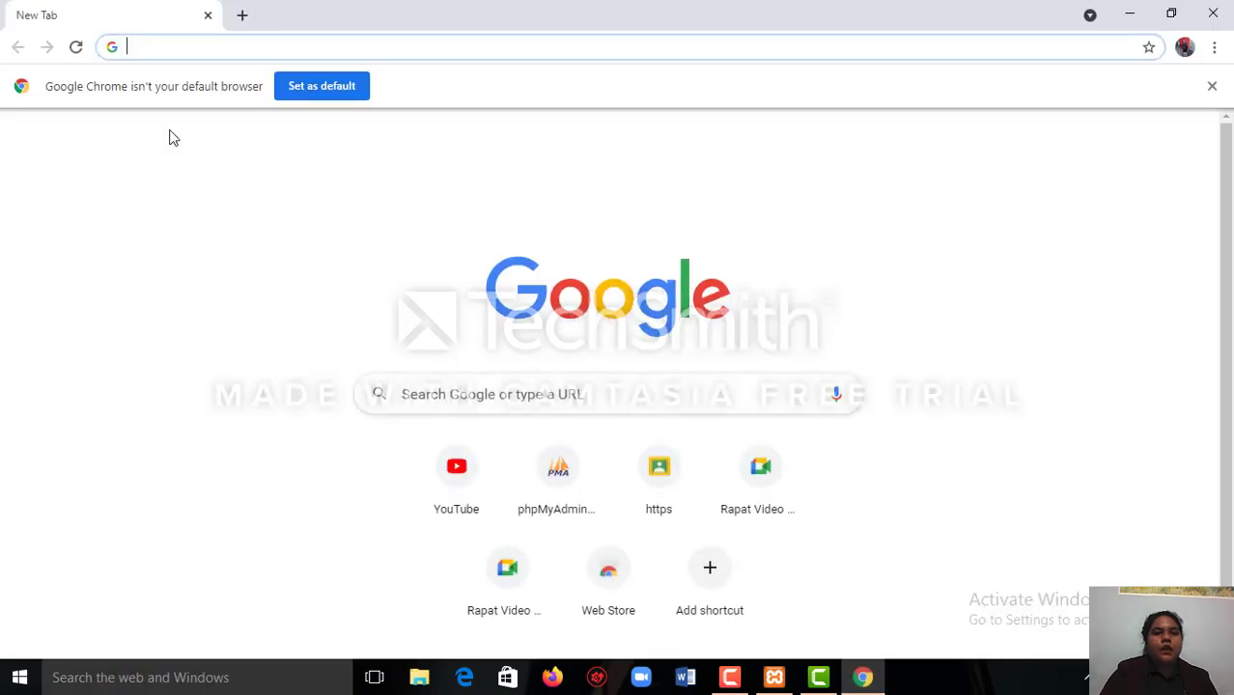
pyautogui.click(172, 44)
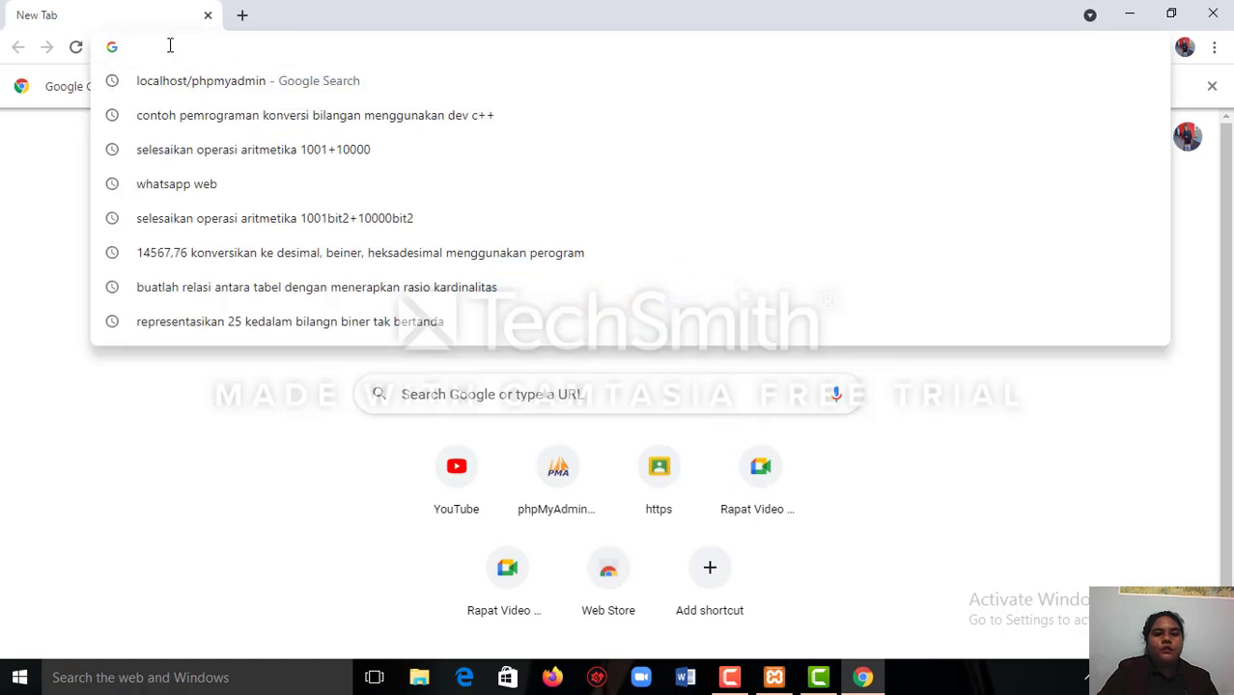
pyautogui.write('lo')
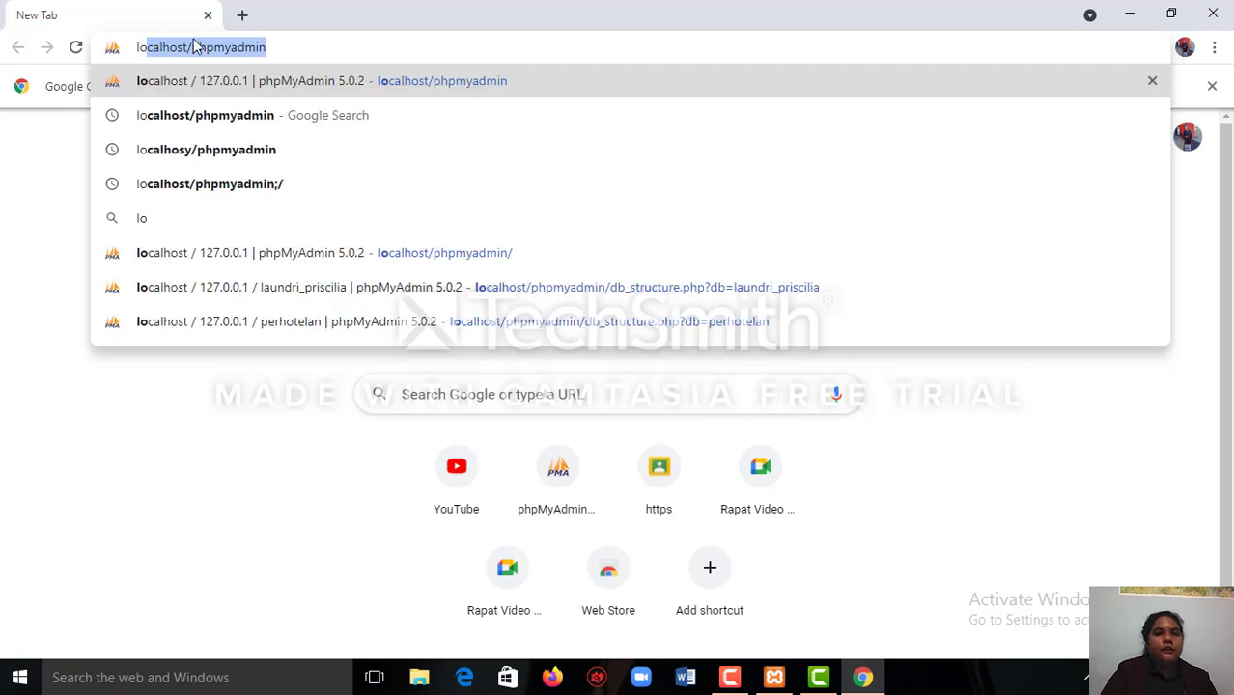
pyautogui.click(193, 85)
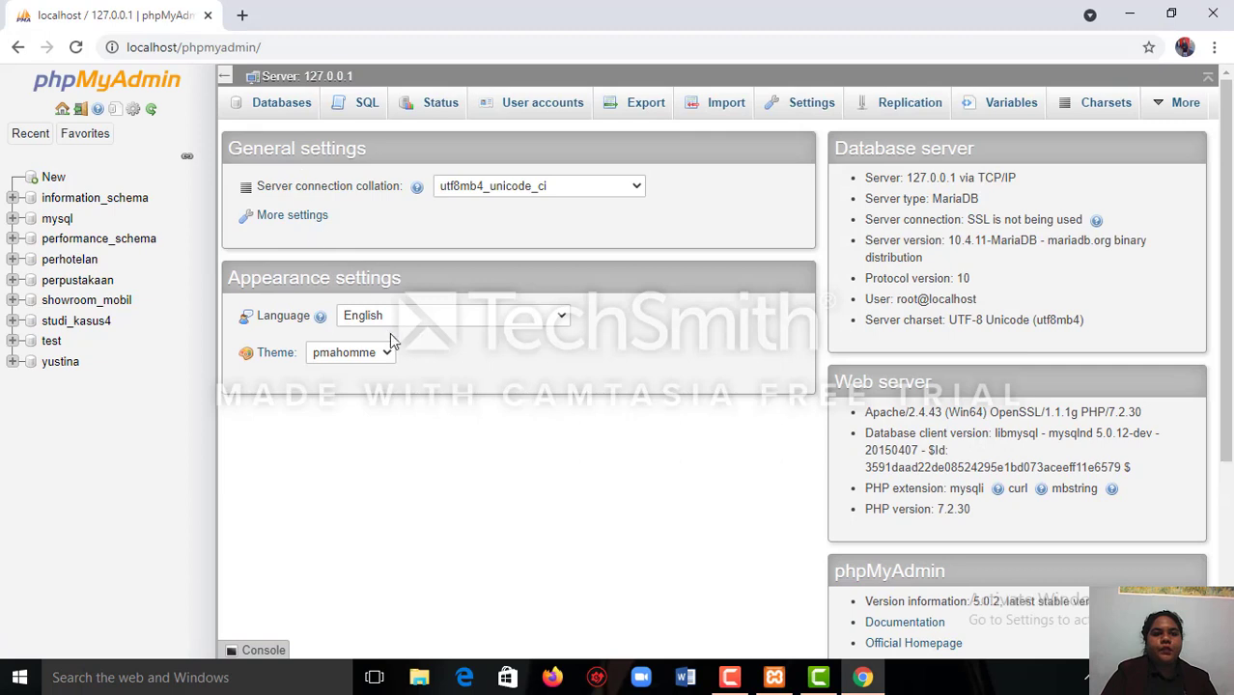
# Create a new database named "perpustakaan yul" with the utf8mb4_general_ci collation.
pyautogui.click(56, 179)
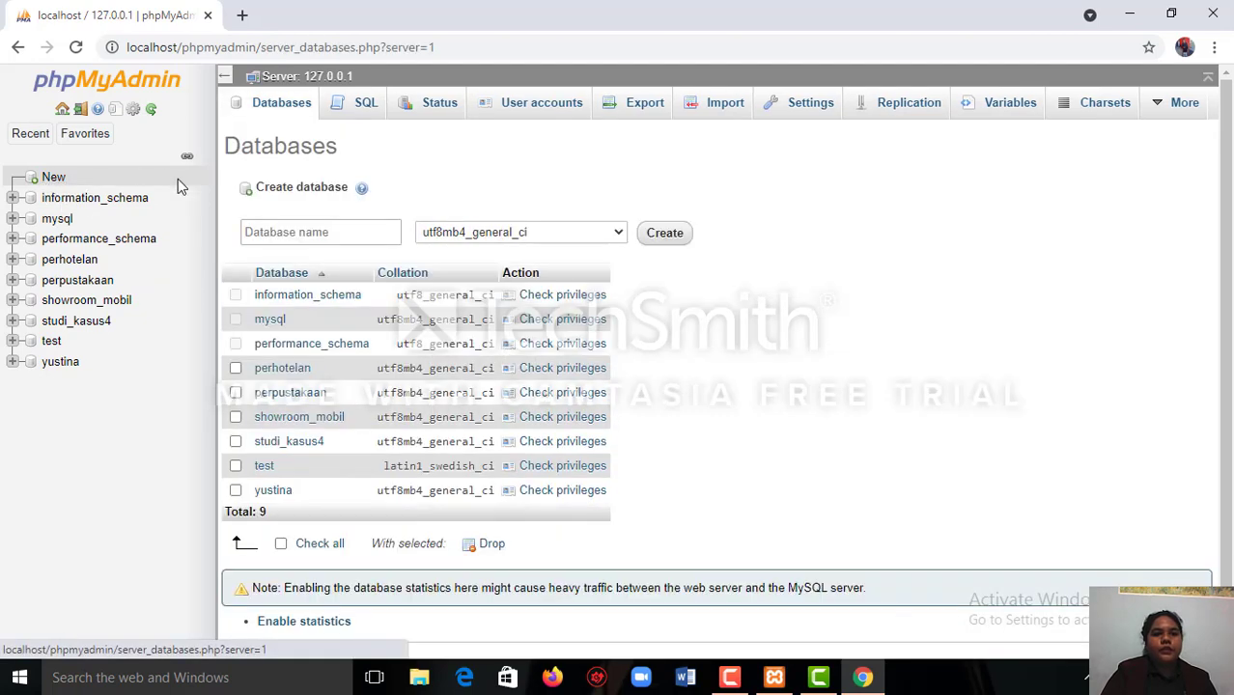
pyautogui.click(311, 232)
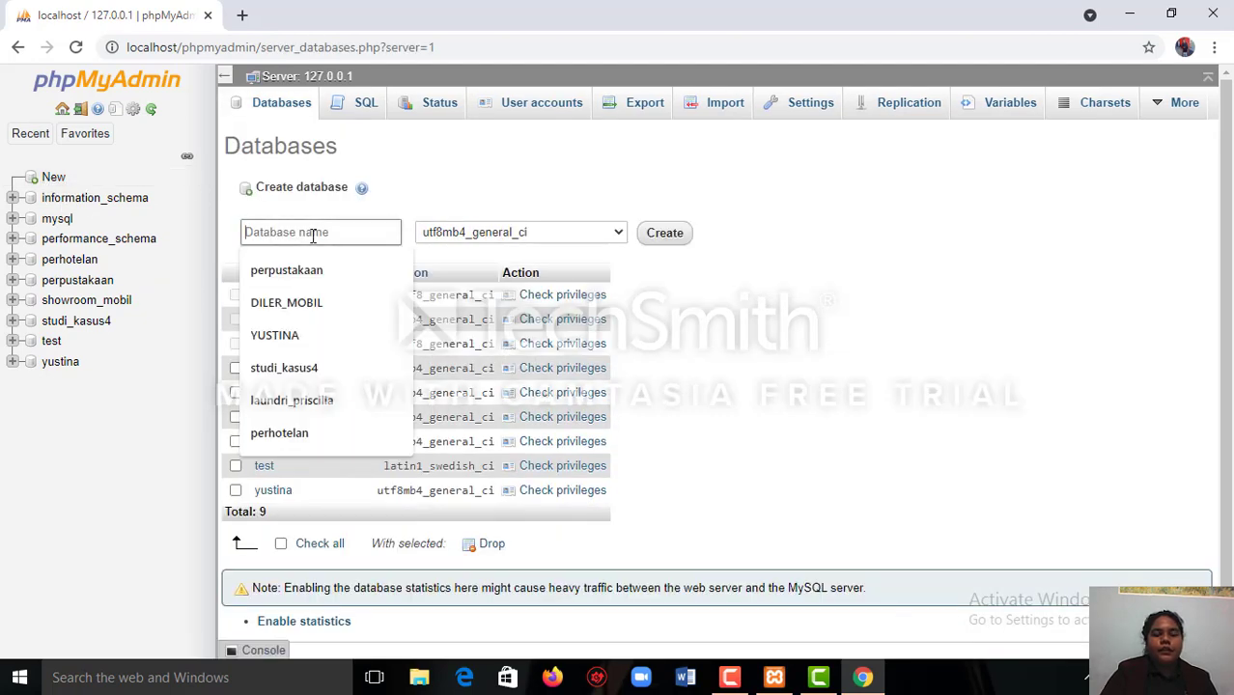
pyautogui.write('per')
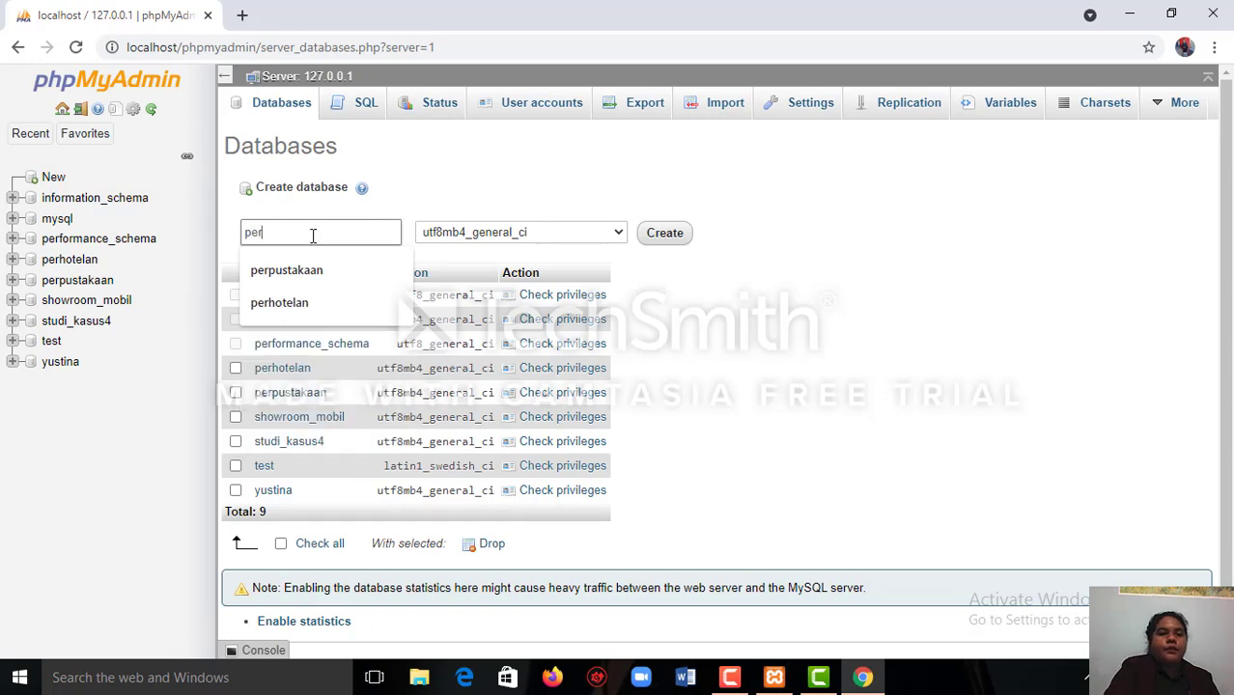
pyautogui.write('pus')
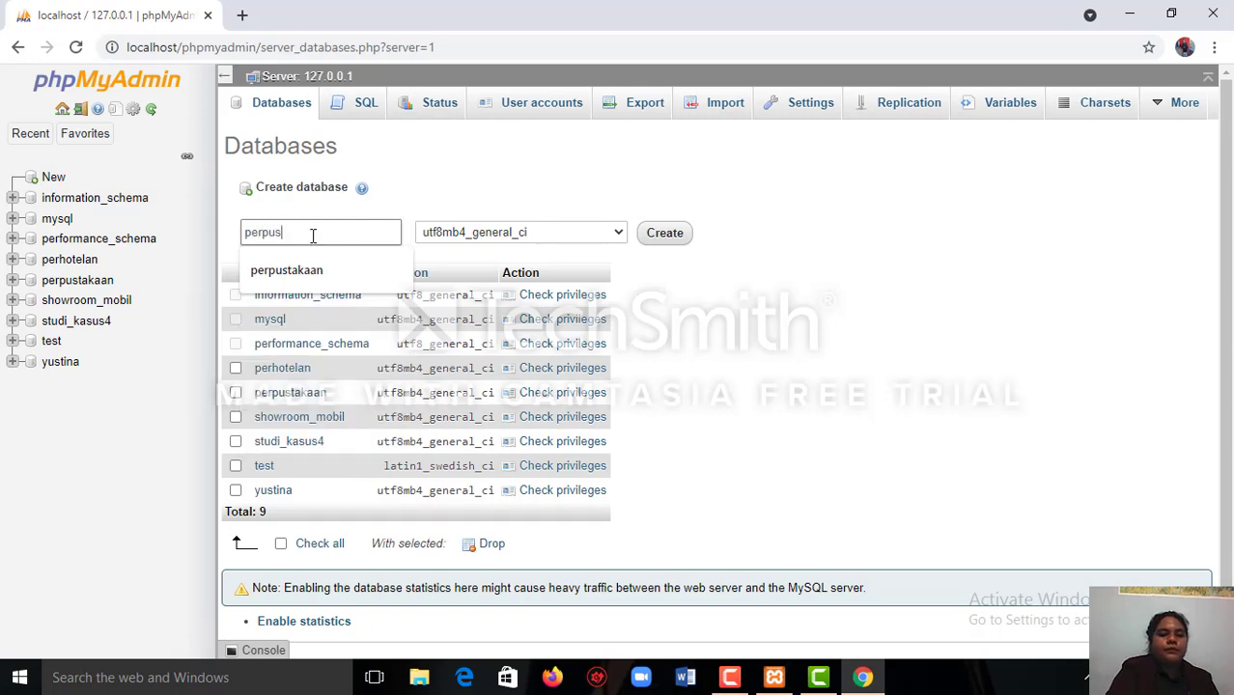
pyautogui.write('taa')
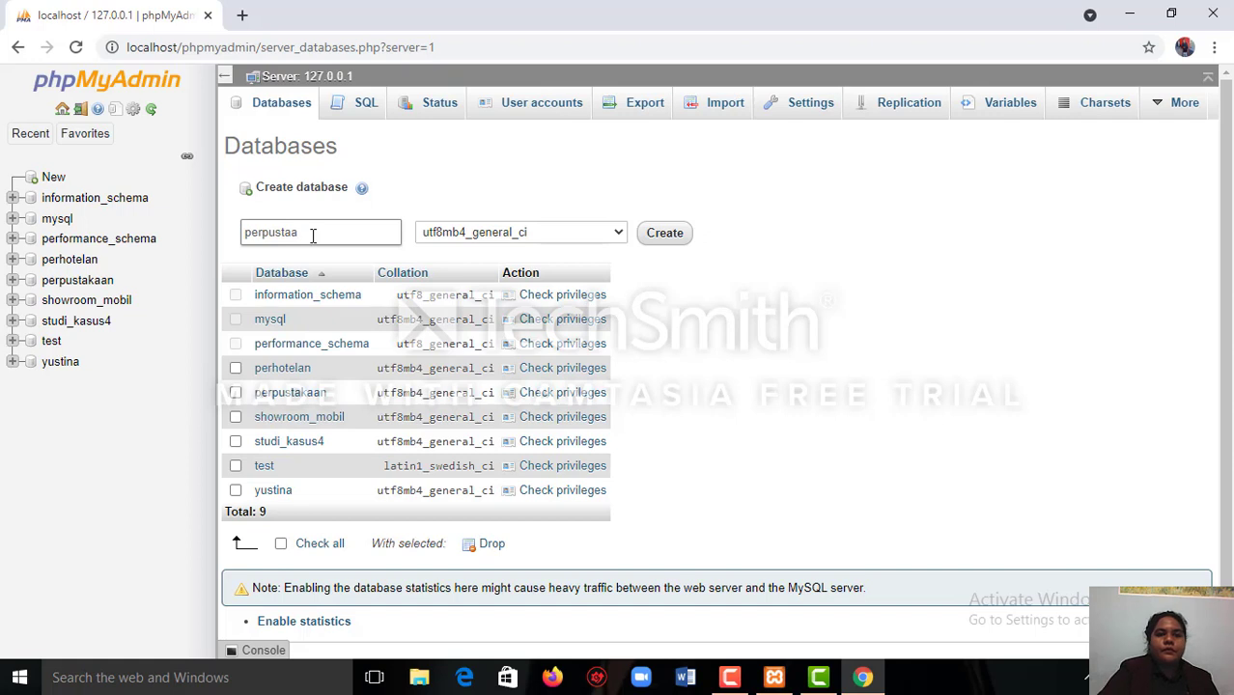
pyautogui.write('l')
pyautogui.press('BackSpace')
pyautogui.press('BackSpace')
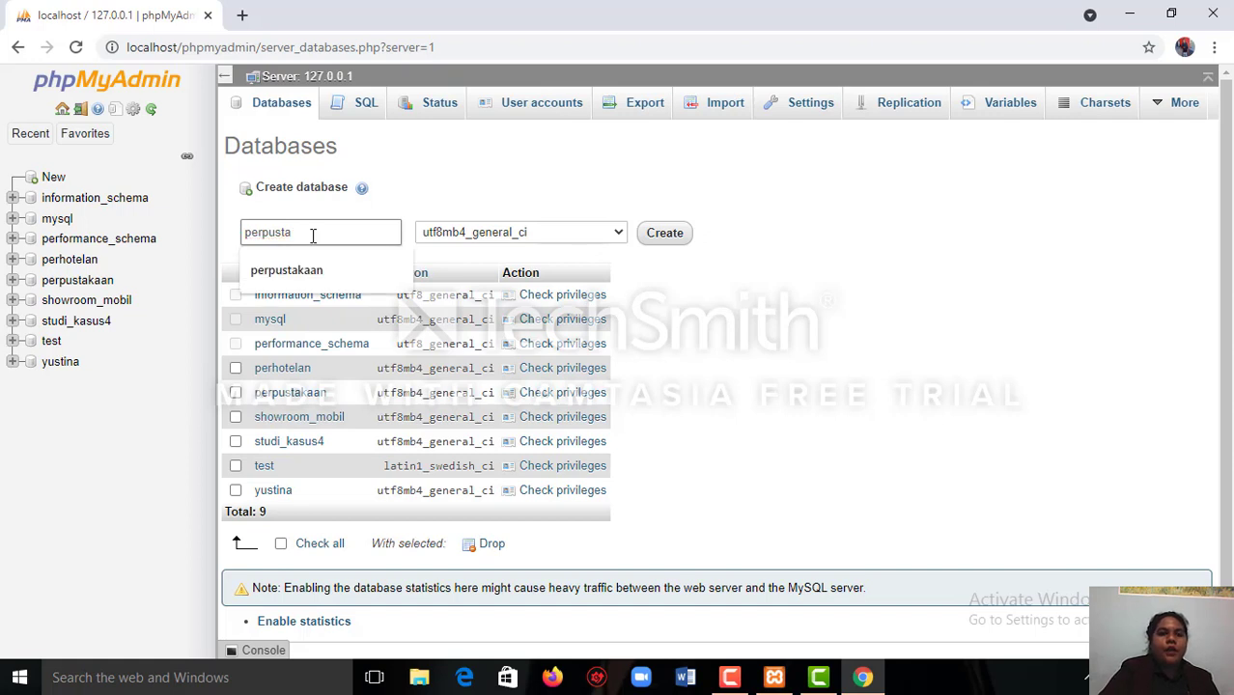
pyautogui.write('kaan ')
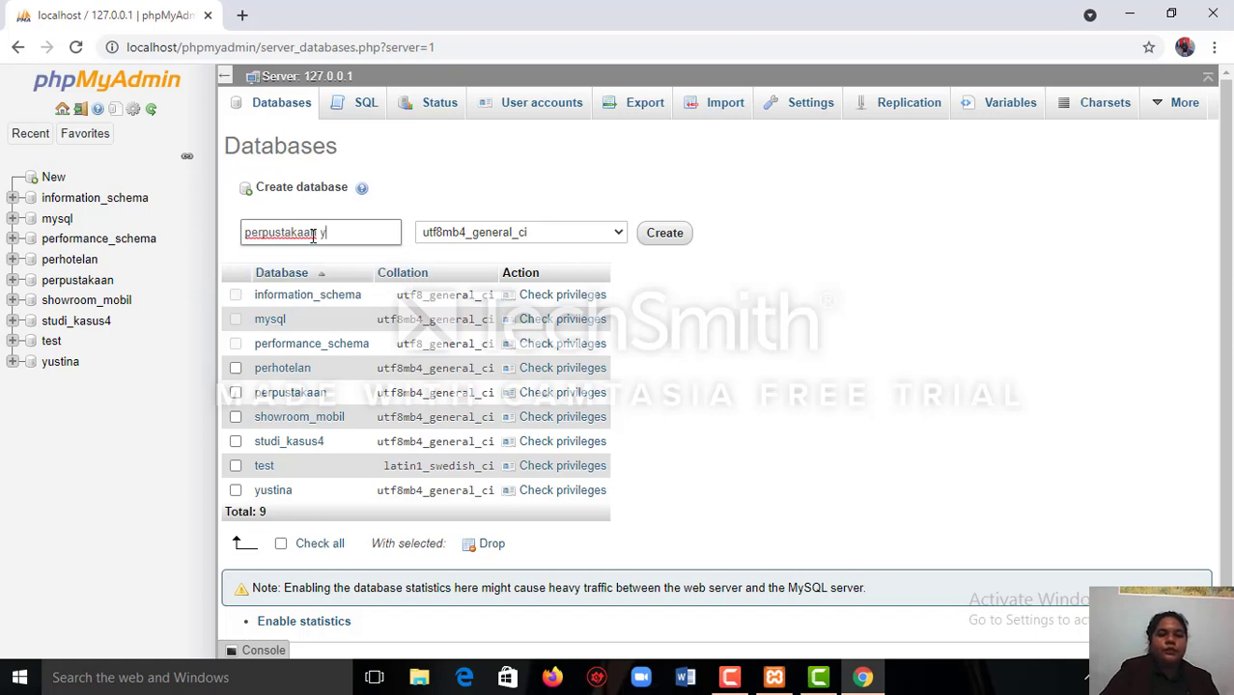
pyautogui.write('yul')
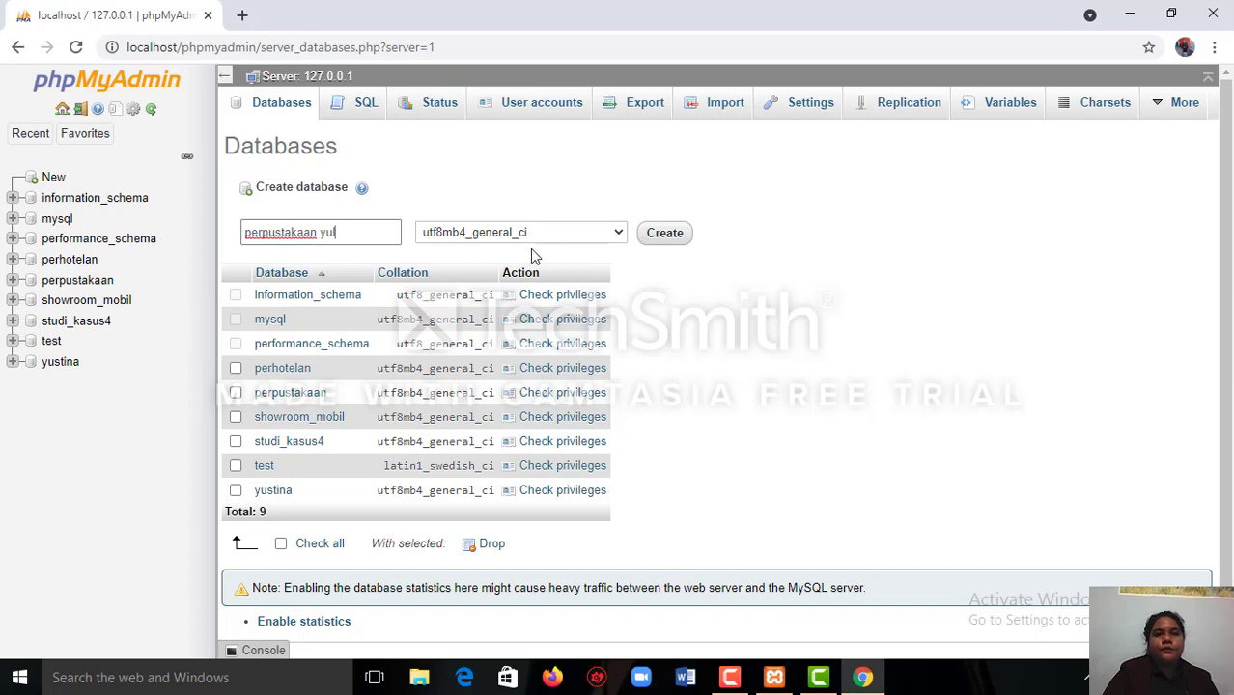
pyautogui.click(664, 234)
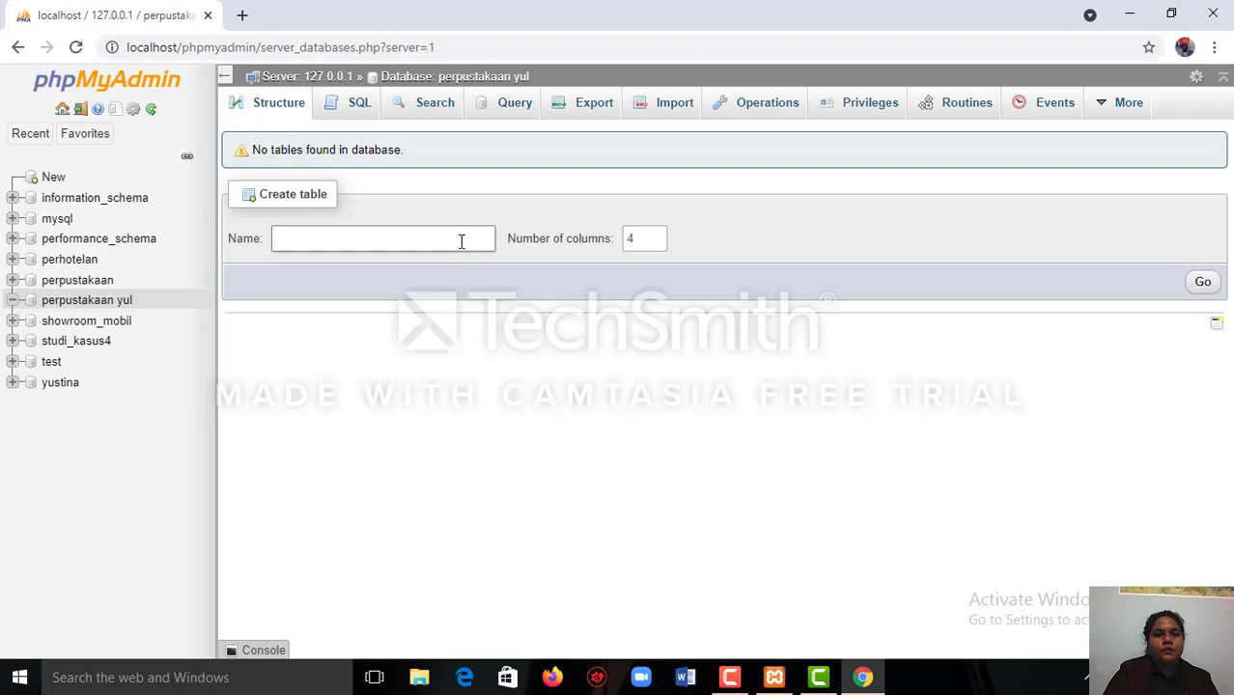
# Start a new table named petugas with 5 columns in the perpustakaan yul database.
pyautogui.click(429, 243)
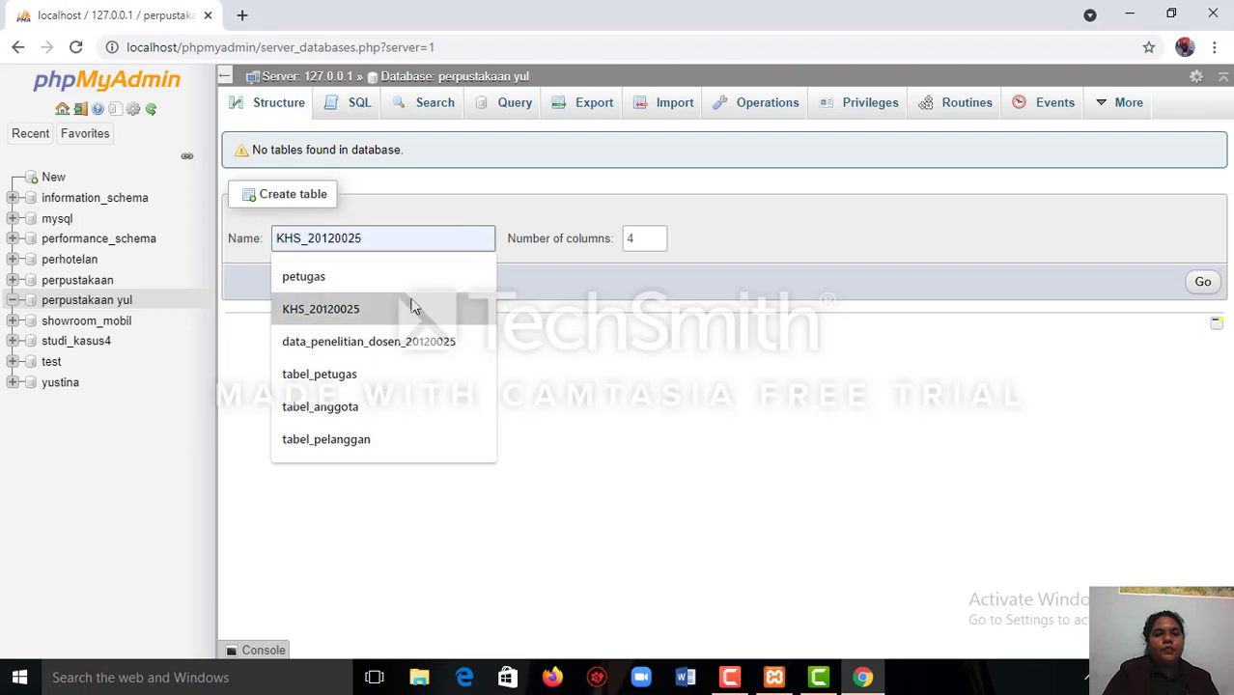
pyautogui.click(402, 278)
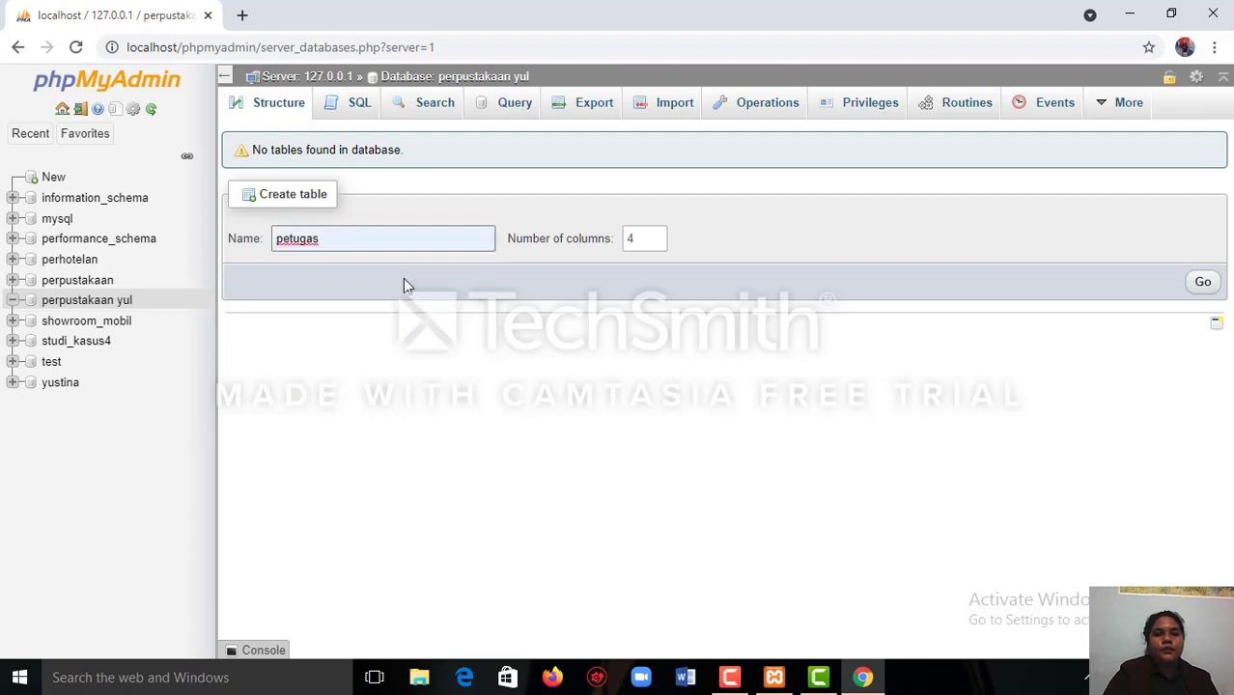
pyautogui.click(656, 236)
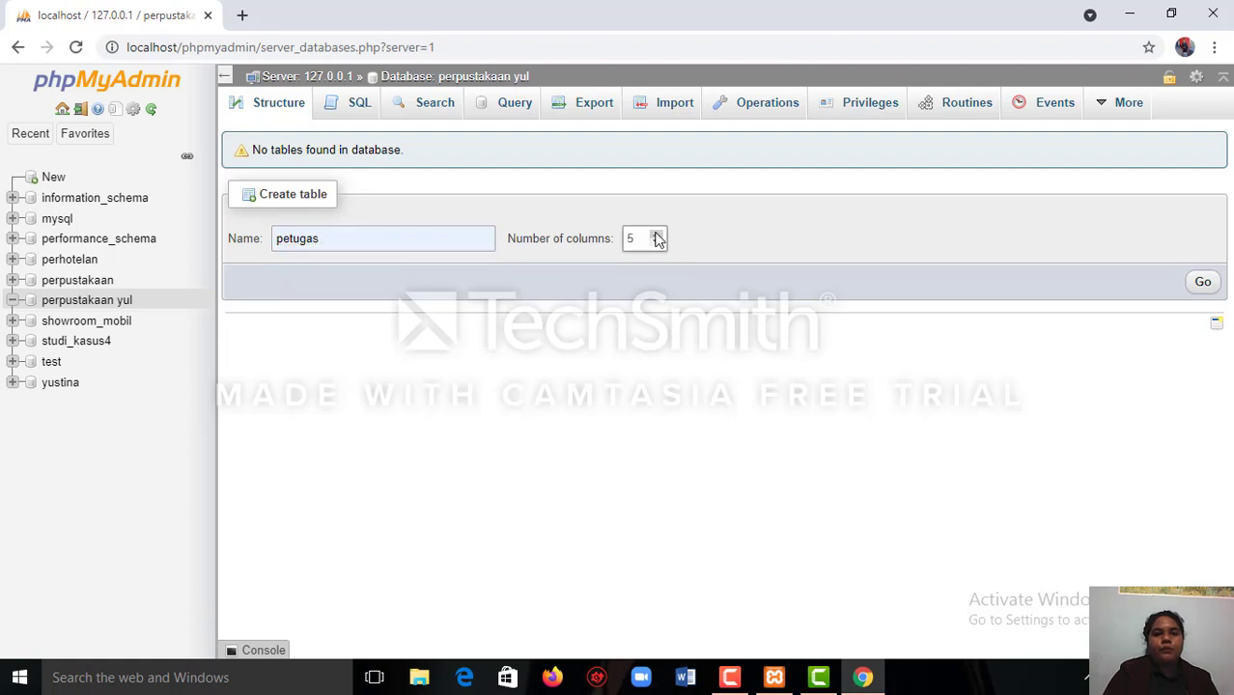
pyautogui.click(1202, 286)
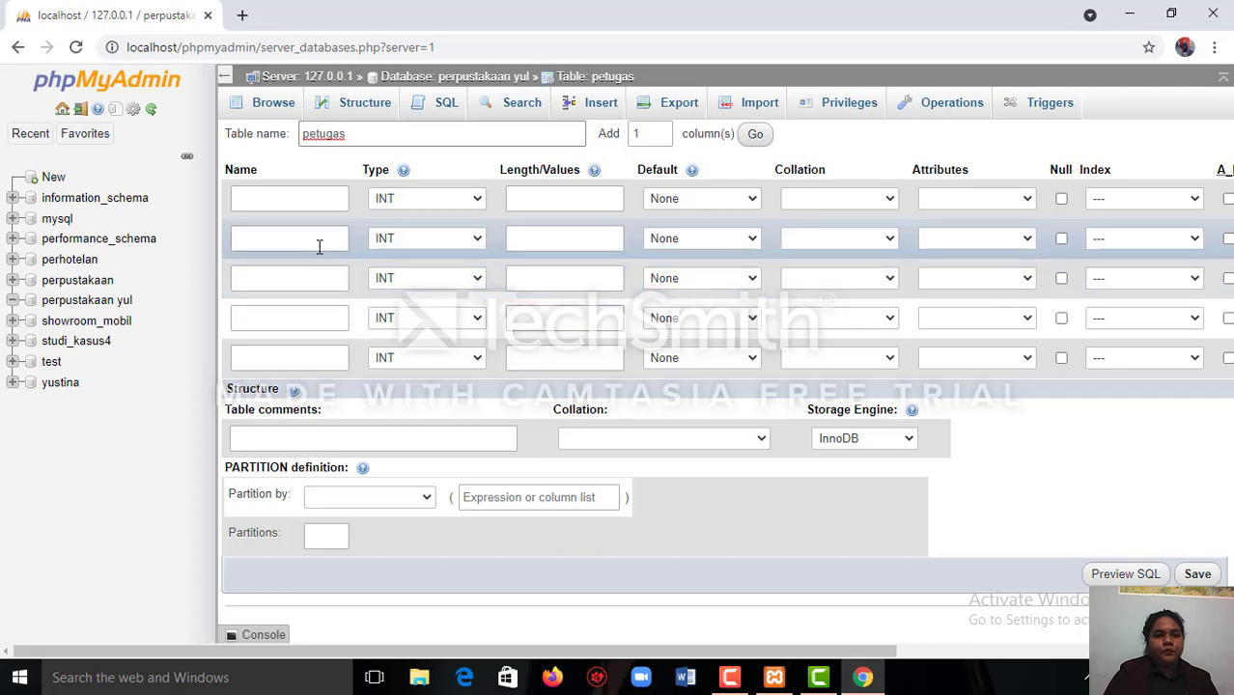
# Name the five columns id_petugas, nama_petugas, jabatan_petugas, nomor_telepon_petugas and alamat_petugas.
pyautogui.click(267, 202)
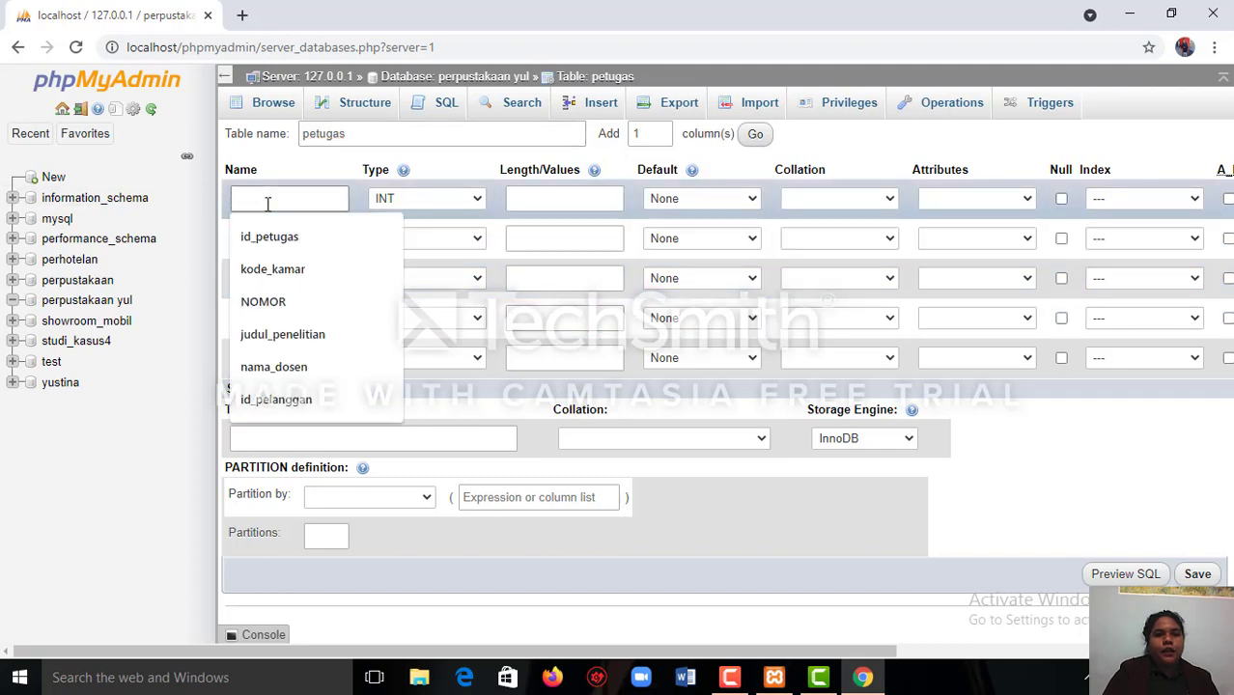
pyautogui.click(274, 238)
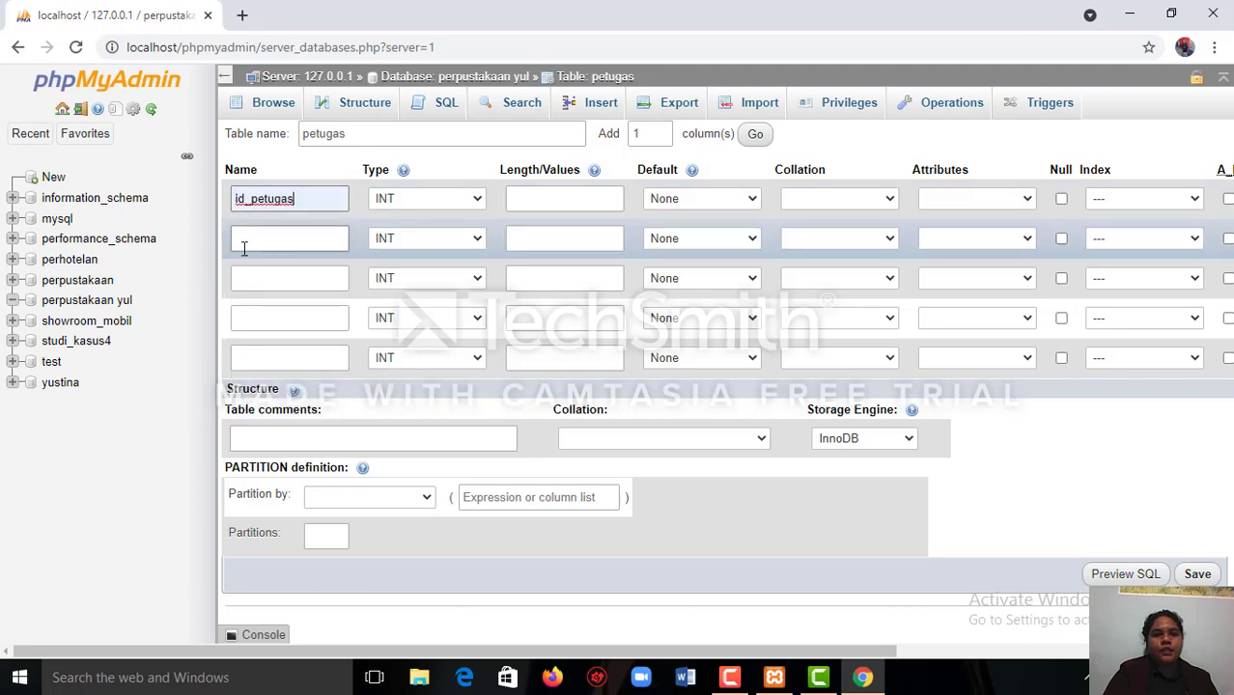
pyautogui.click(243, 240)
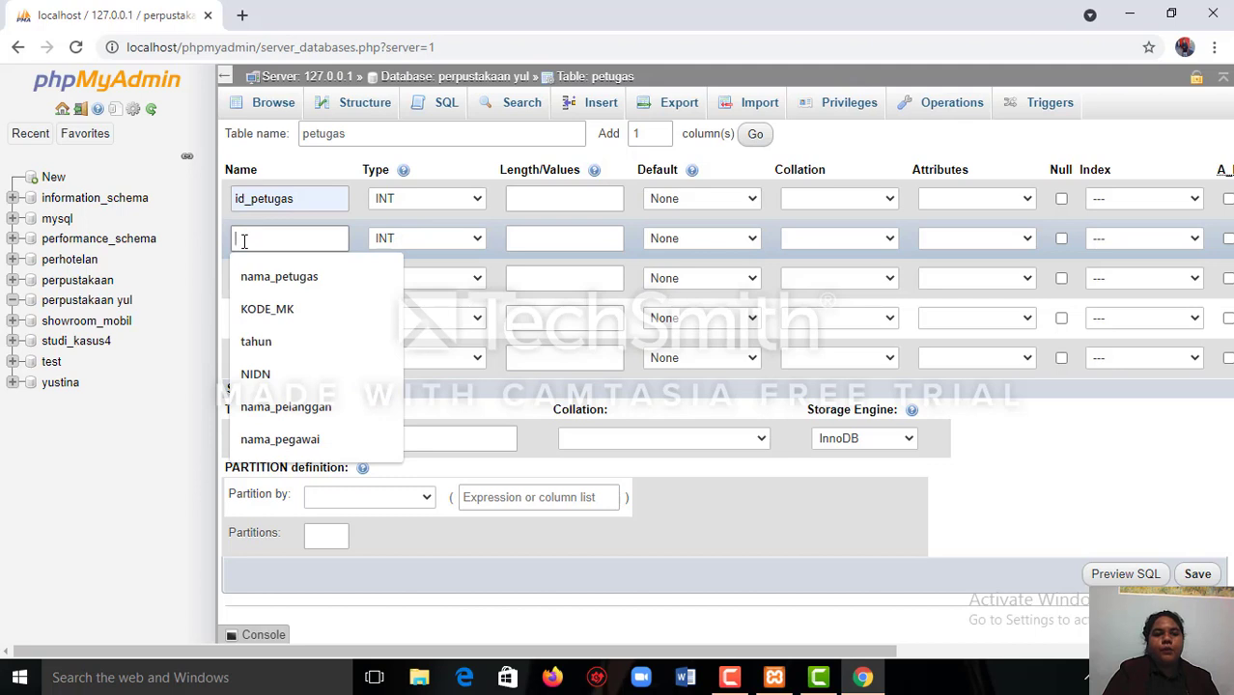
pyautogui.click(250, 282)
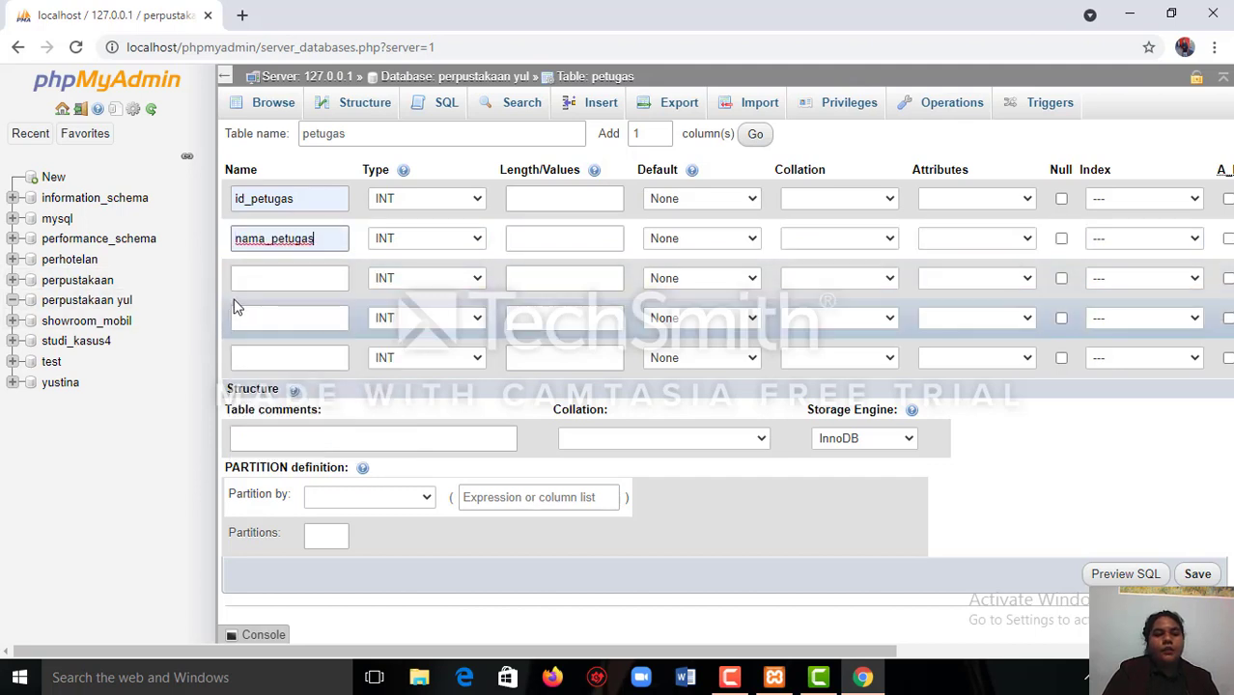
pyautogui.click(245, 278)
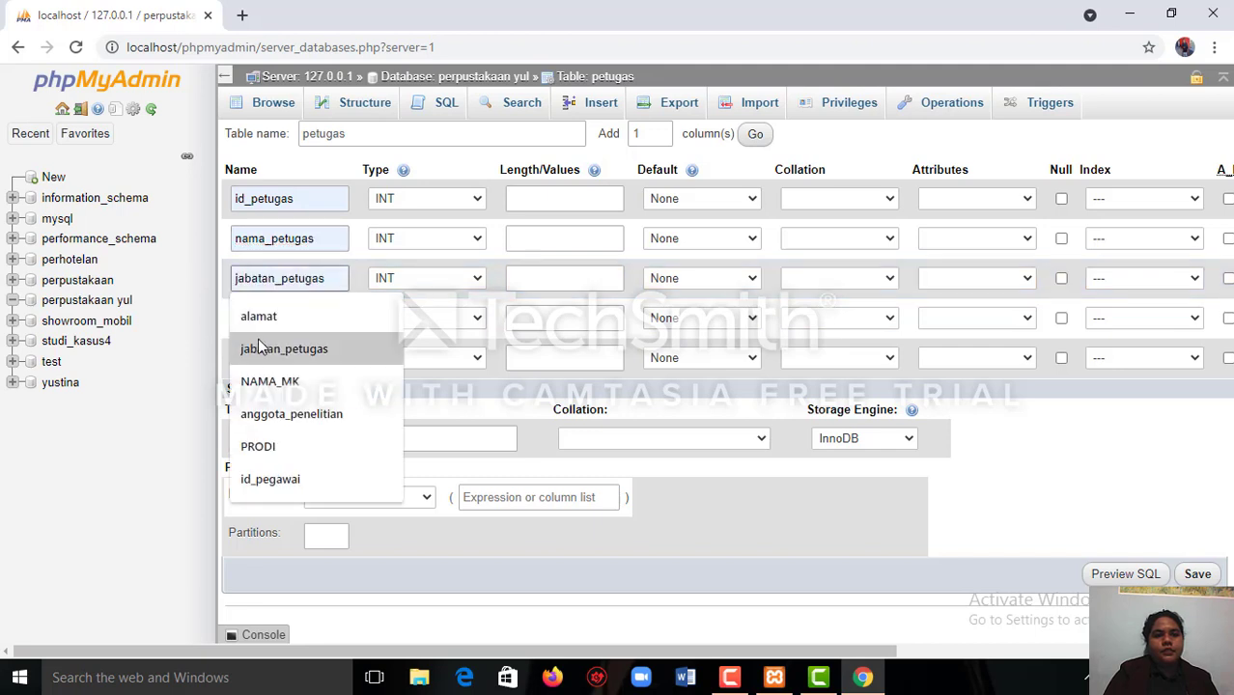
pyautogui.click(259, 348)
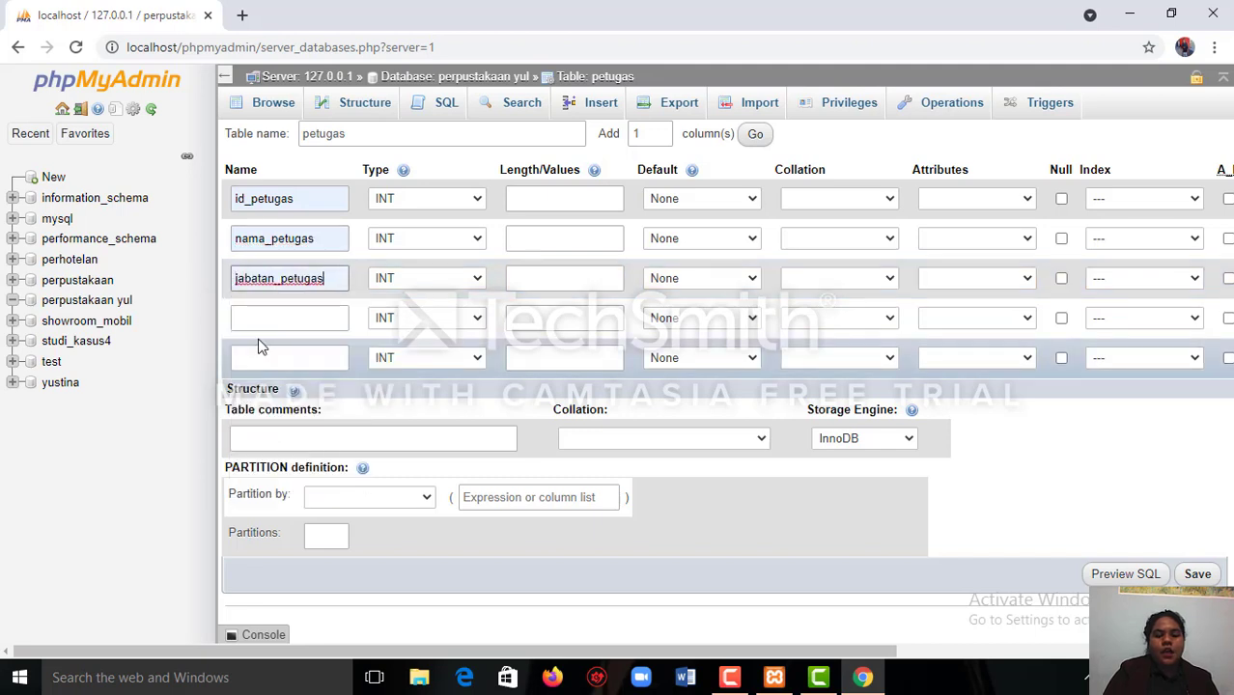
pyautogui.click(270, 324)
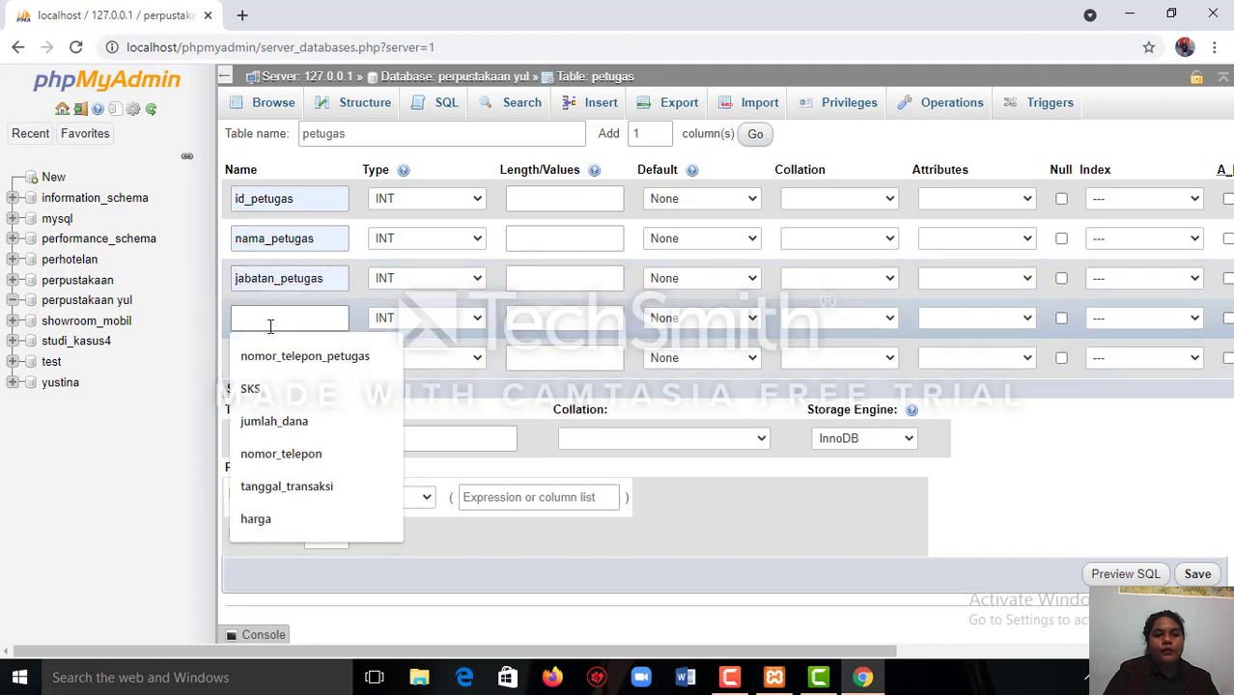
pyautogui.click(266, 363)
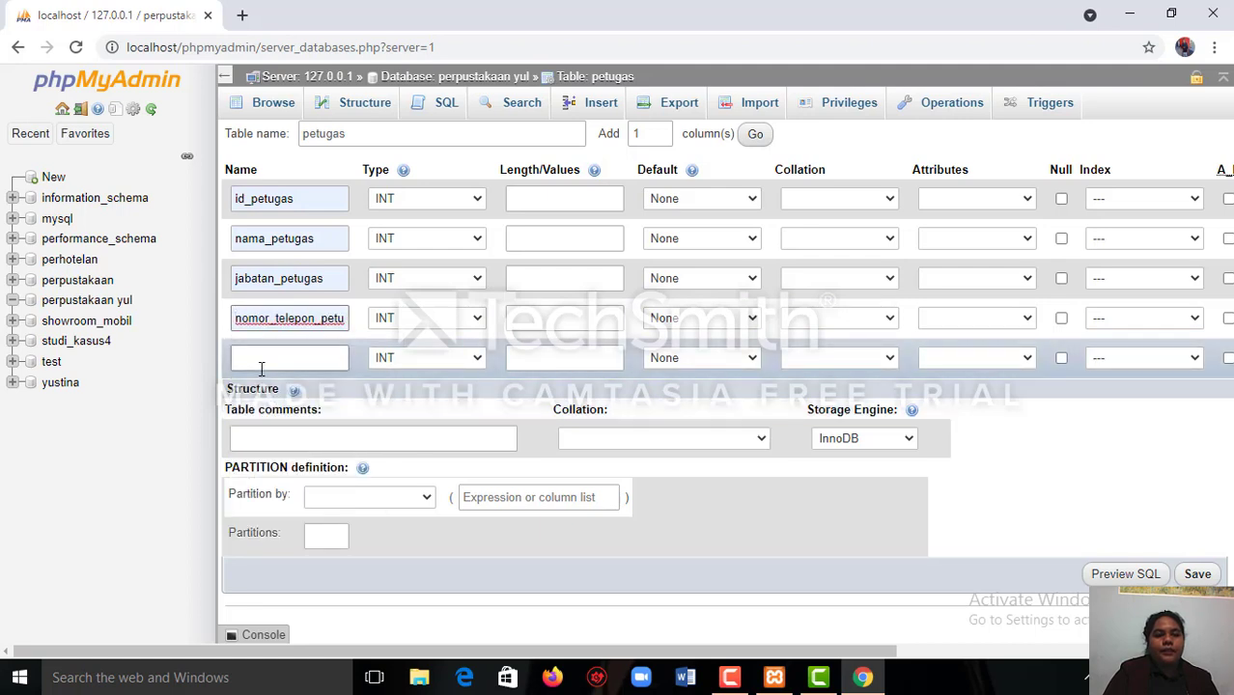
pyautogui.click(262, 368)
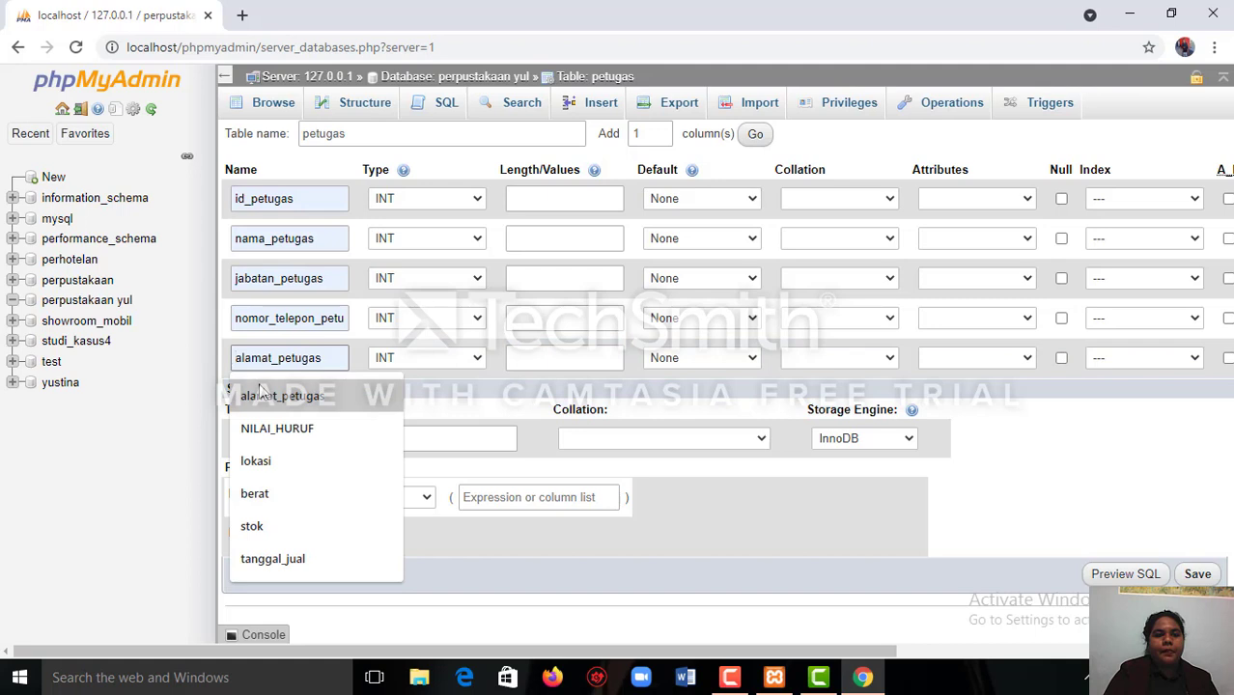
pyautogui.click(258, 390)
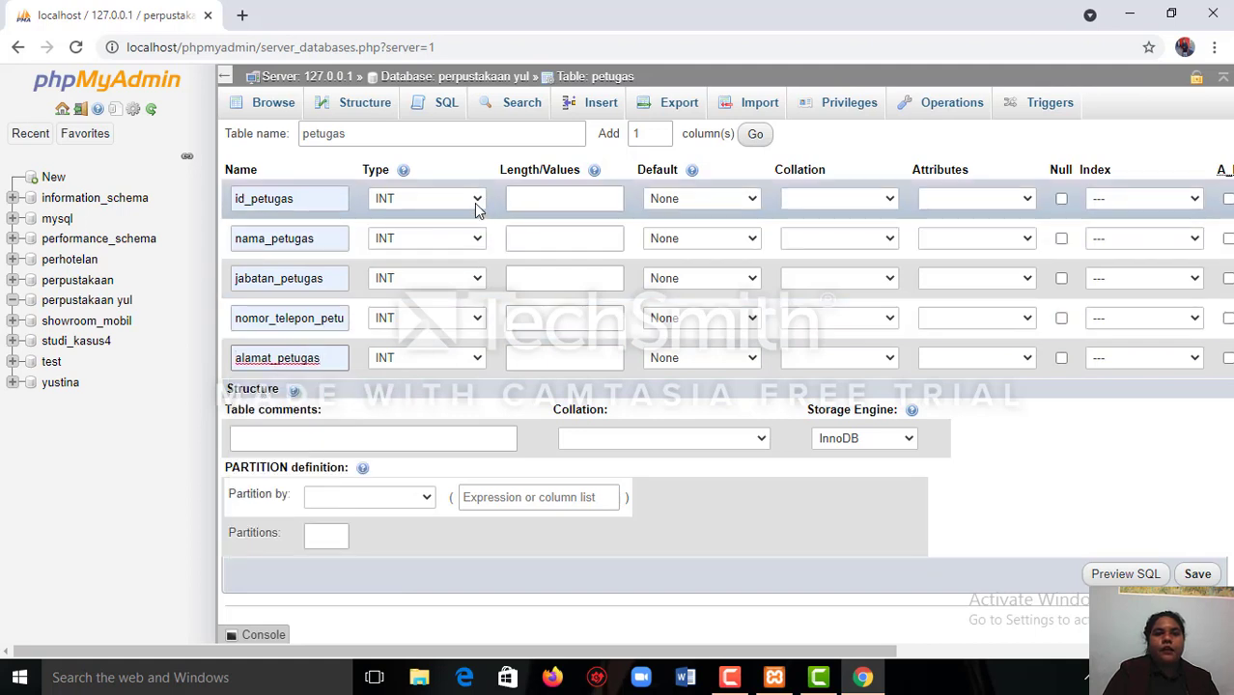
# Set the data type of id_petugas to INT, and of nama_petugas and jabatan_petugas to VARCHAR.
pyautogui.click(480, 201)
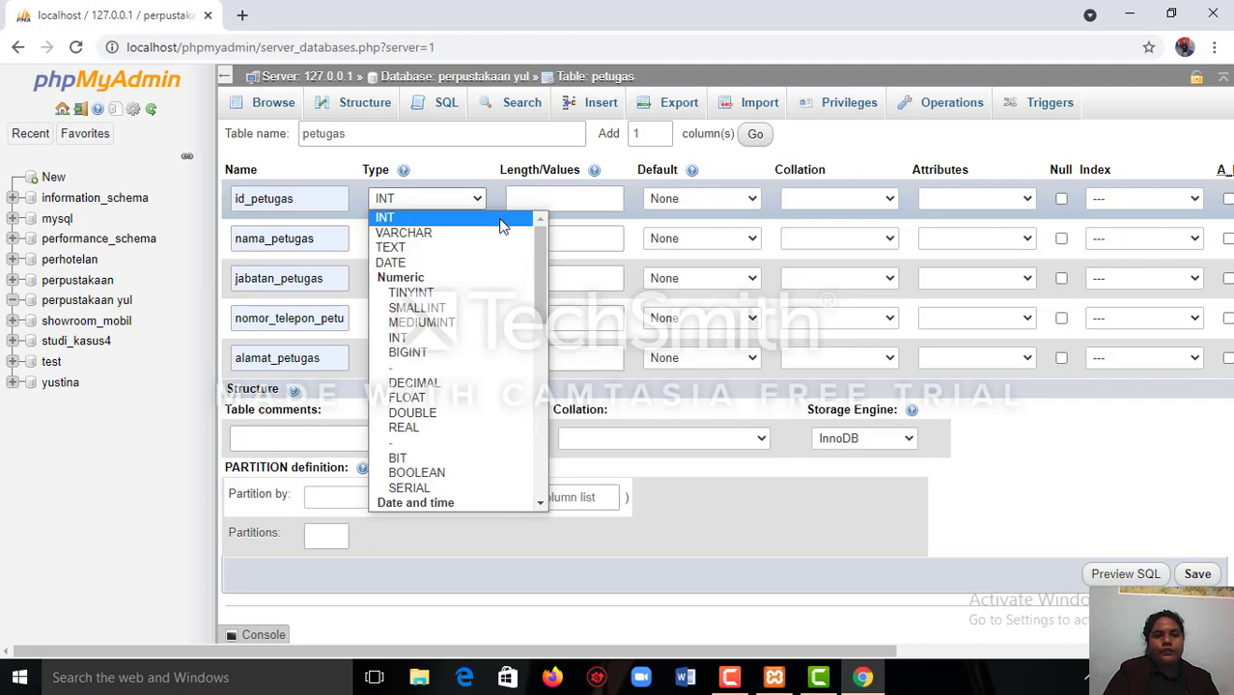
pyautogui.click(500, 220)
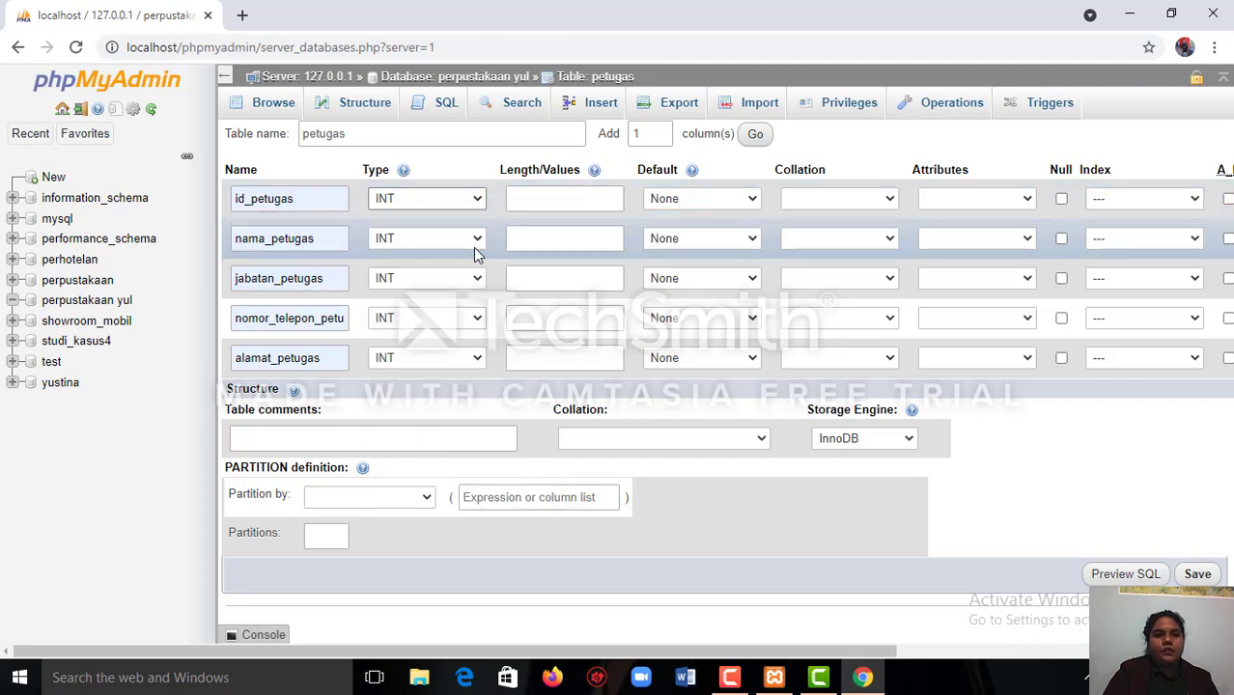
pyautogui.click(477, 239)
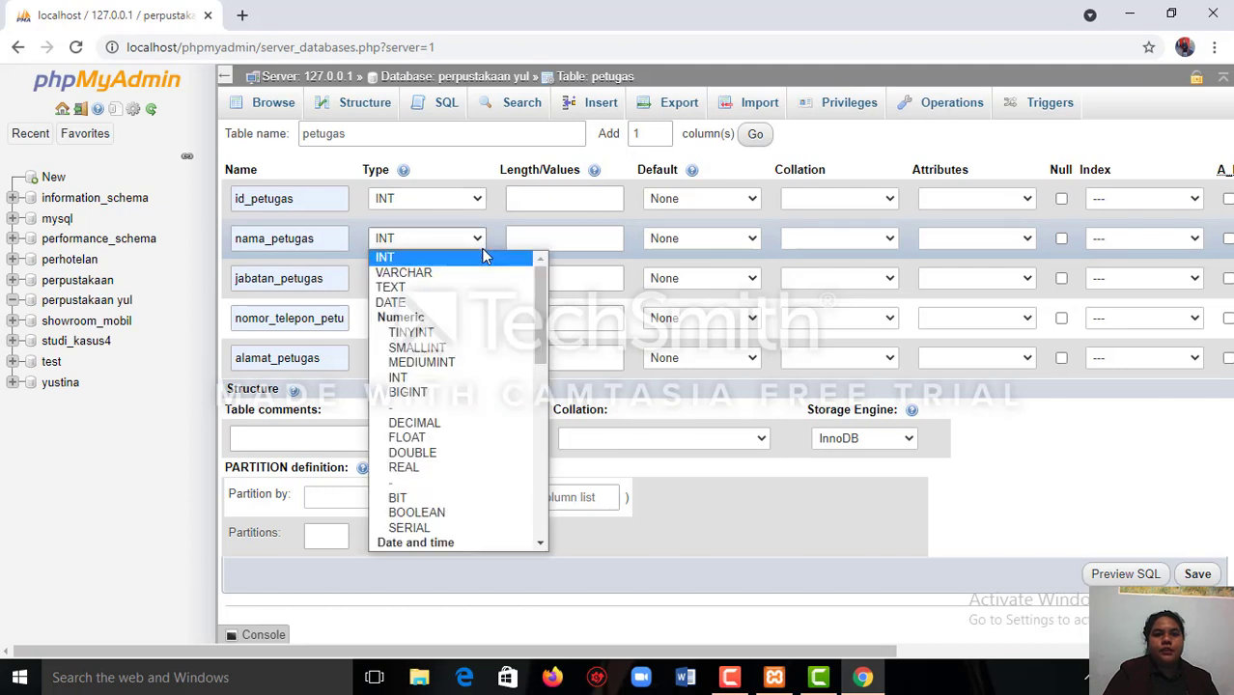
pyautogui.click(486, 273)
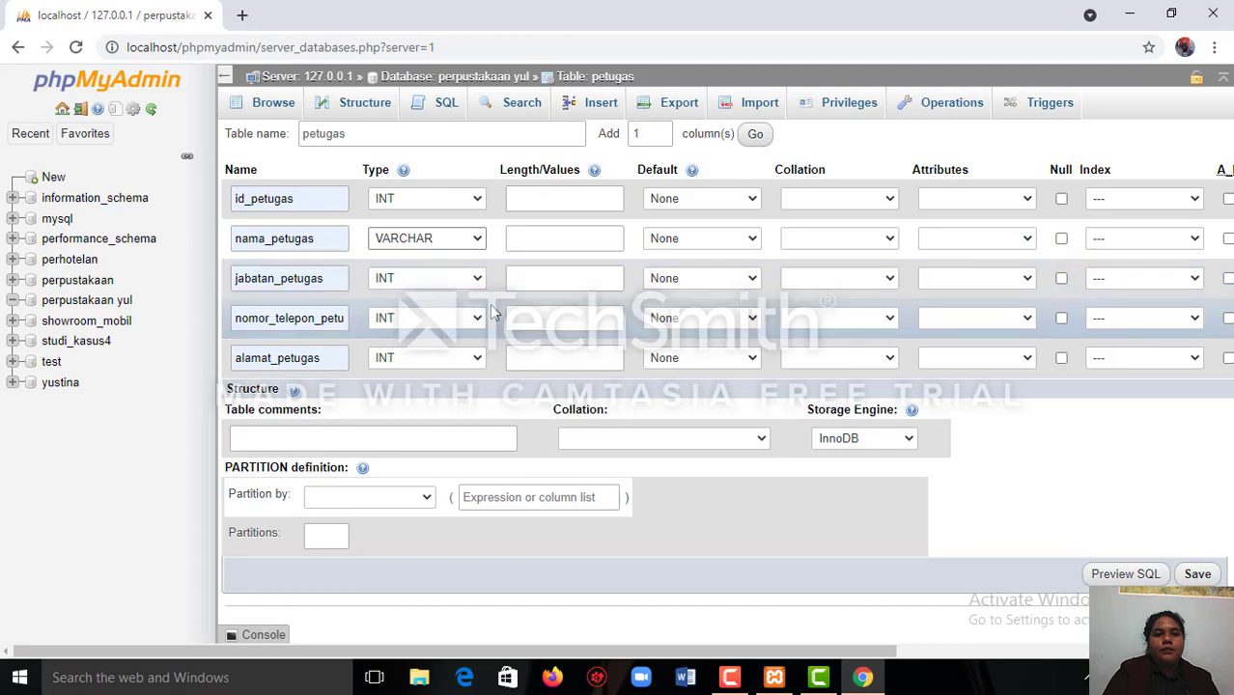
pyautogui.click(477, 284)
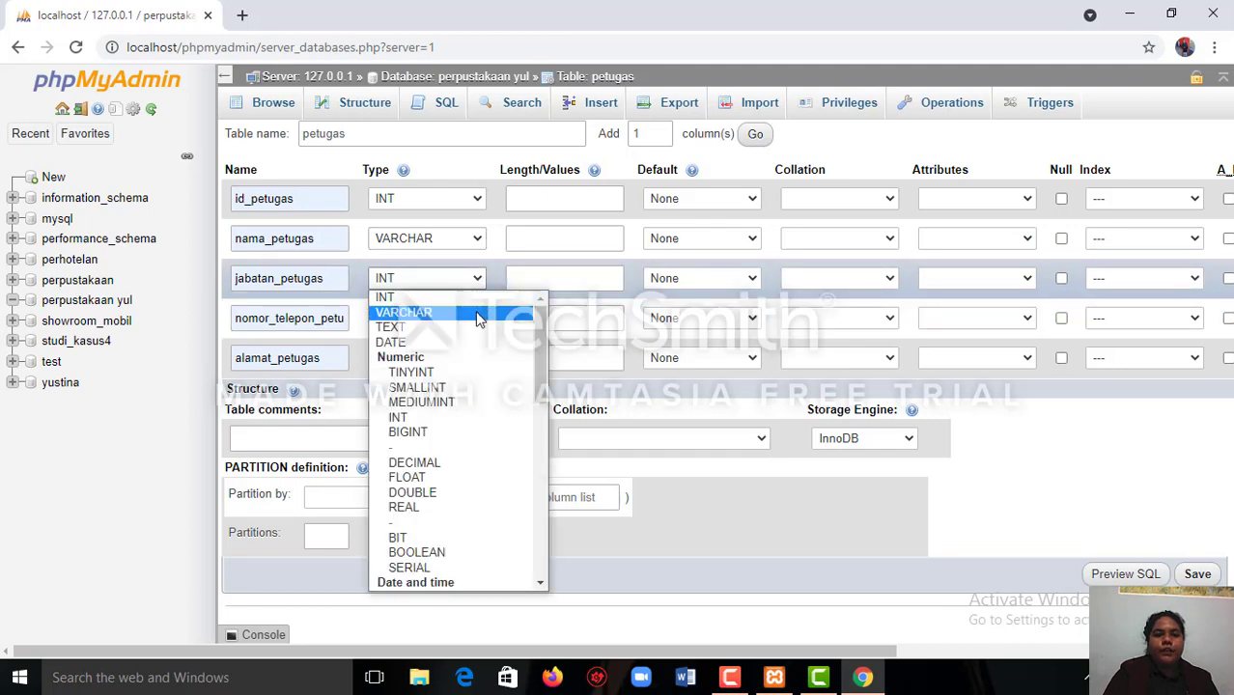
pyautogui.click(477, 315)
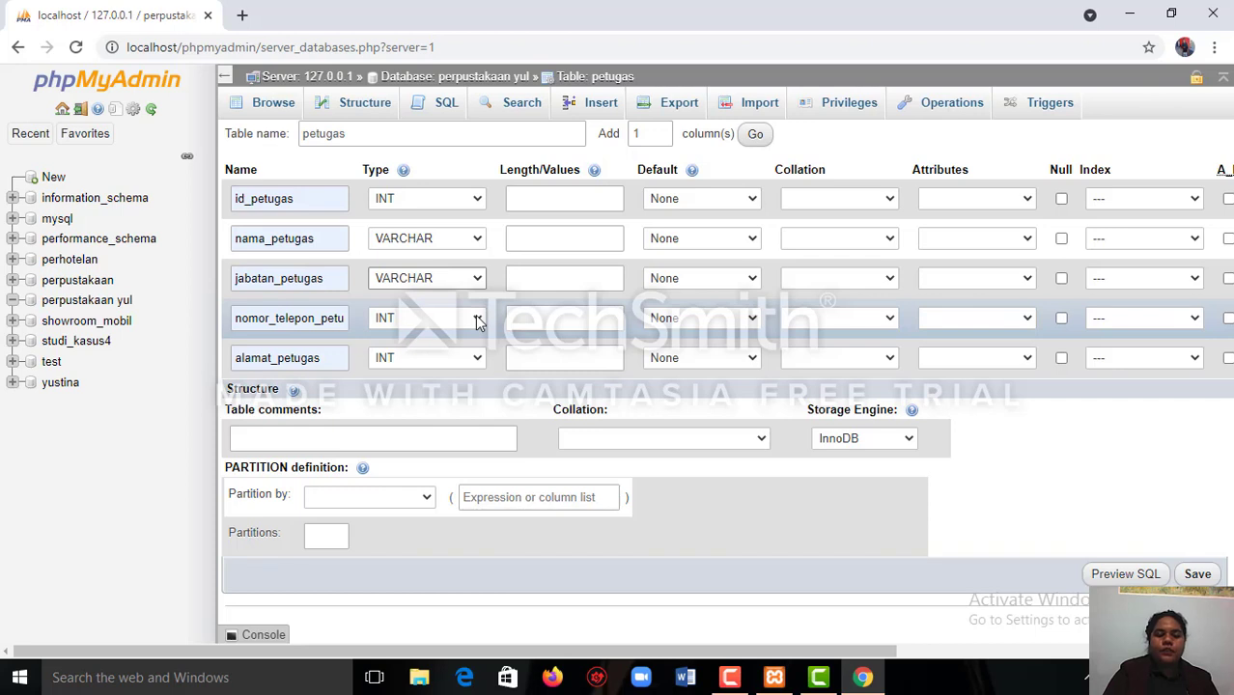
# Set the data type of nomor_telepon_petugas to CHAR and of alamat_petugas to TEXT.
pyautogui.click(478, 322)
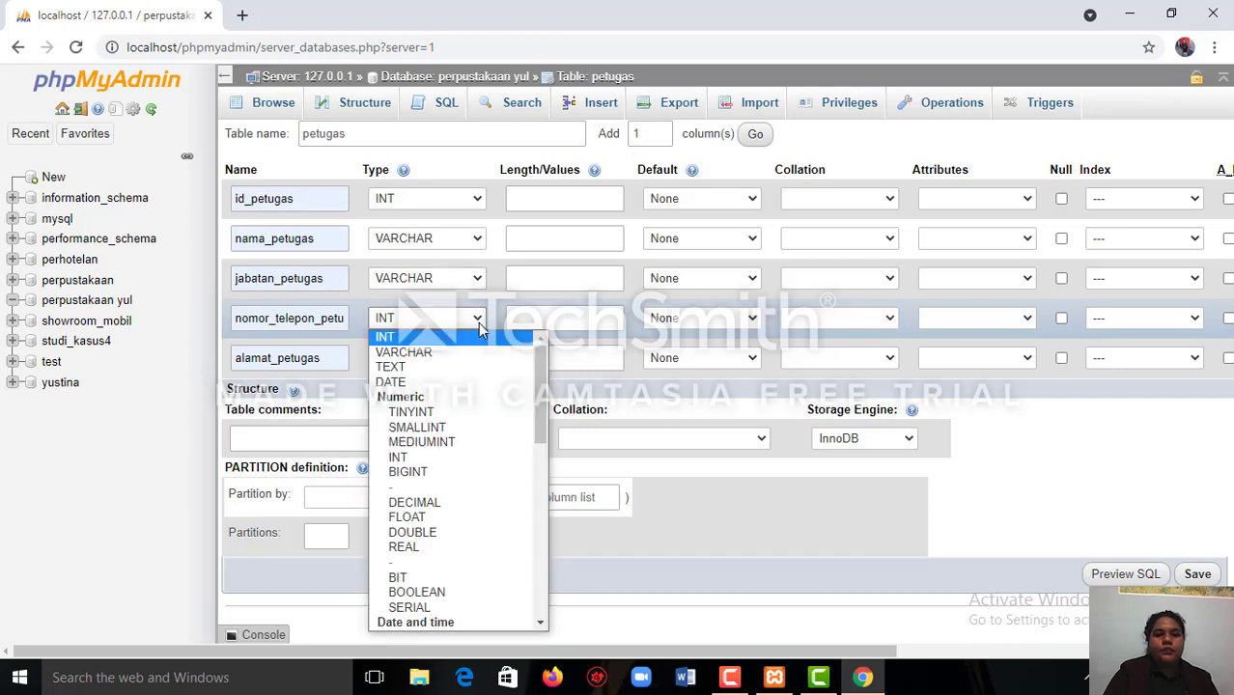
pyautogui.click(541, 627)
pyautogui.click(540, 627)
pyautogui.click(541, 626)
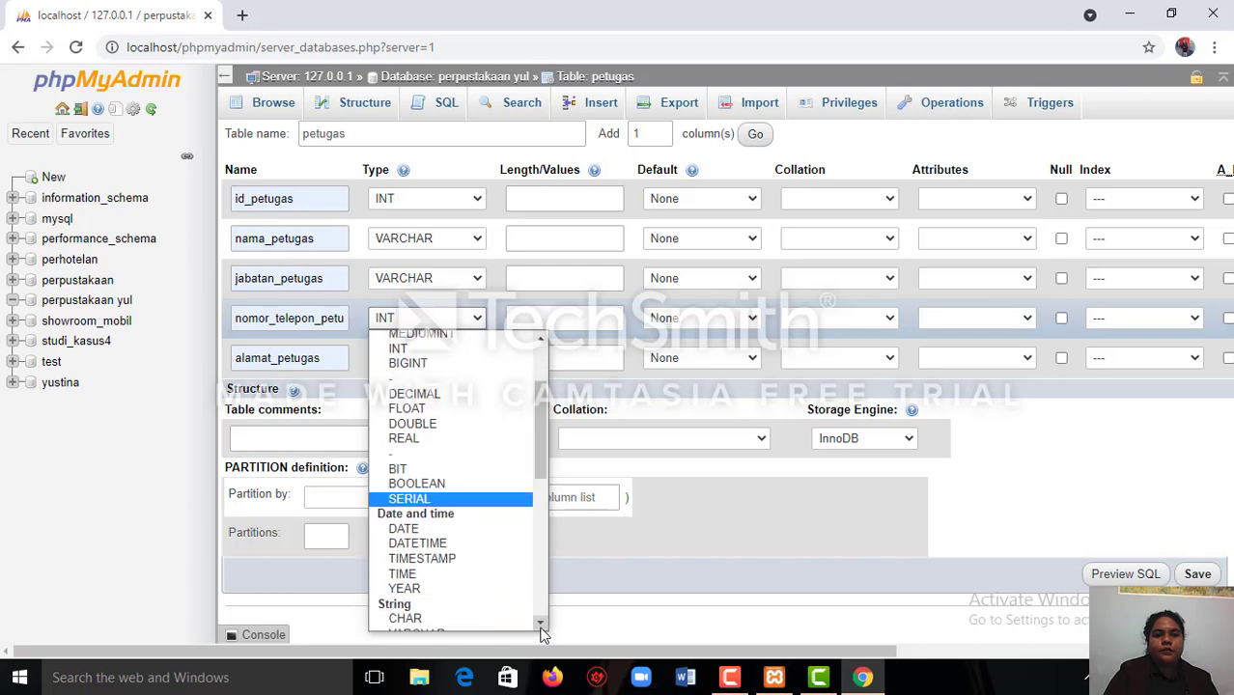
pyautogui.click(464, 616)
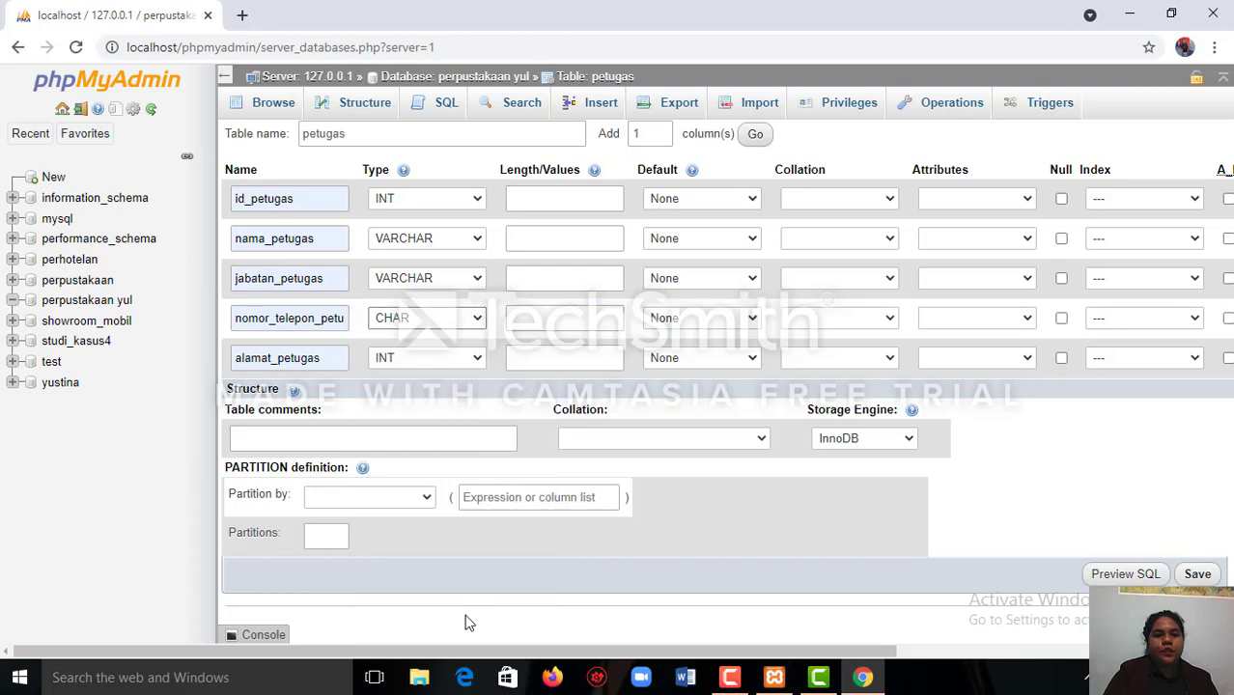
pyautogui.click(472, 359)
pyautogui.scroll(-2, 501, 333)
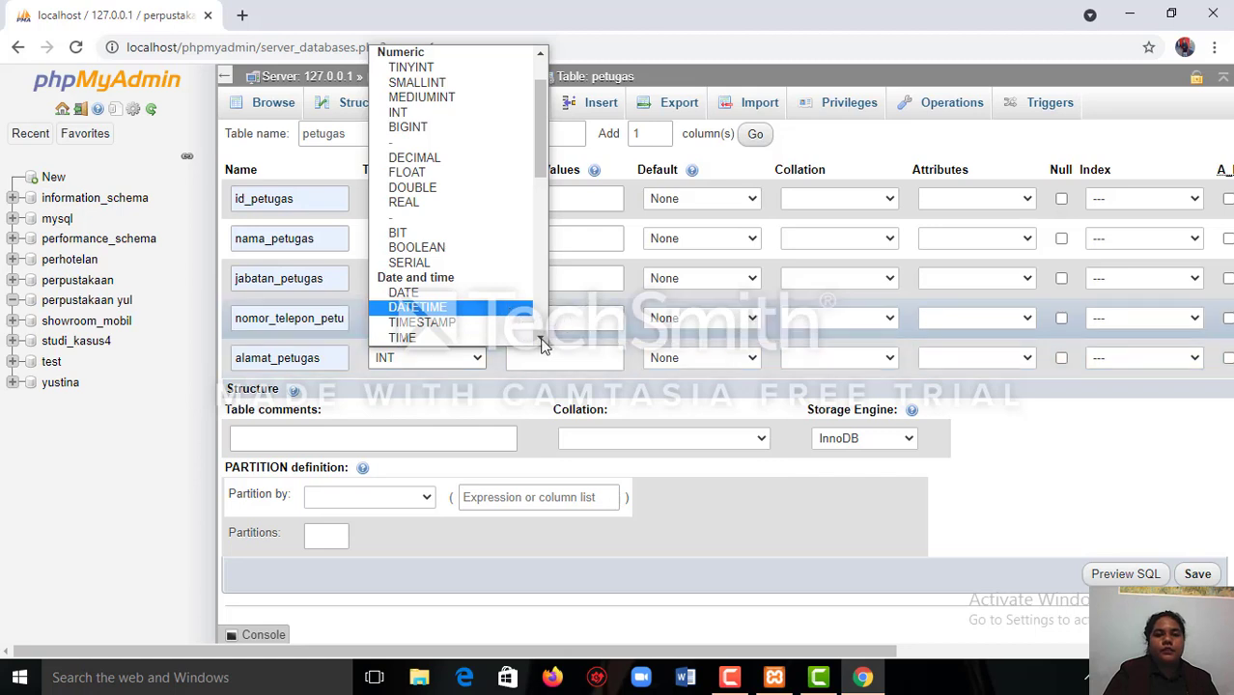
pyautogui.scroll(-2, 542, 345)
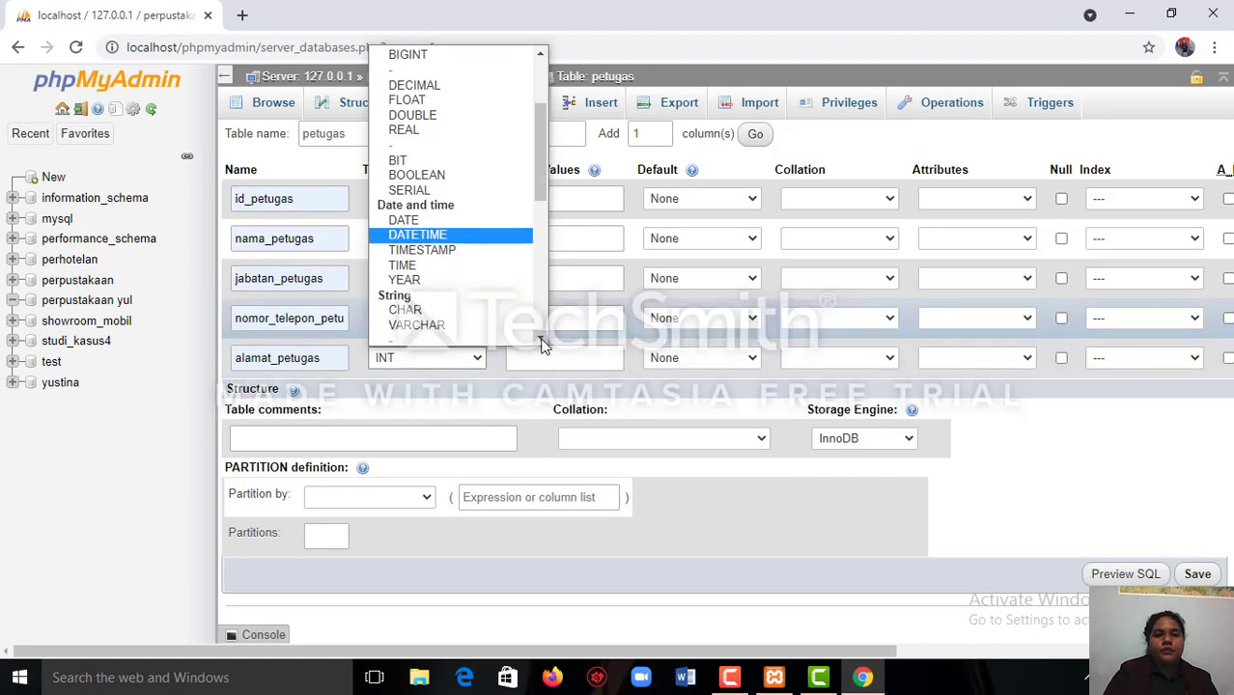
pyautogui.scroll(-1, 541, 345)
pyautogui.scroll(-2, 474, 319)
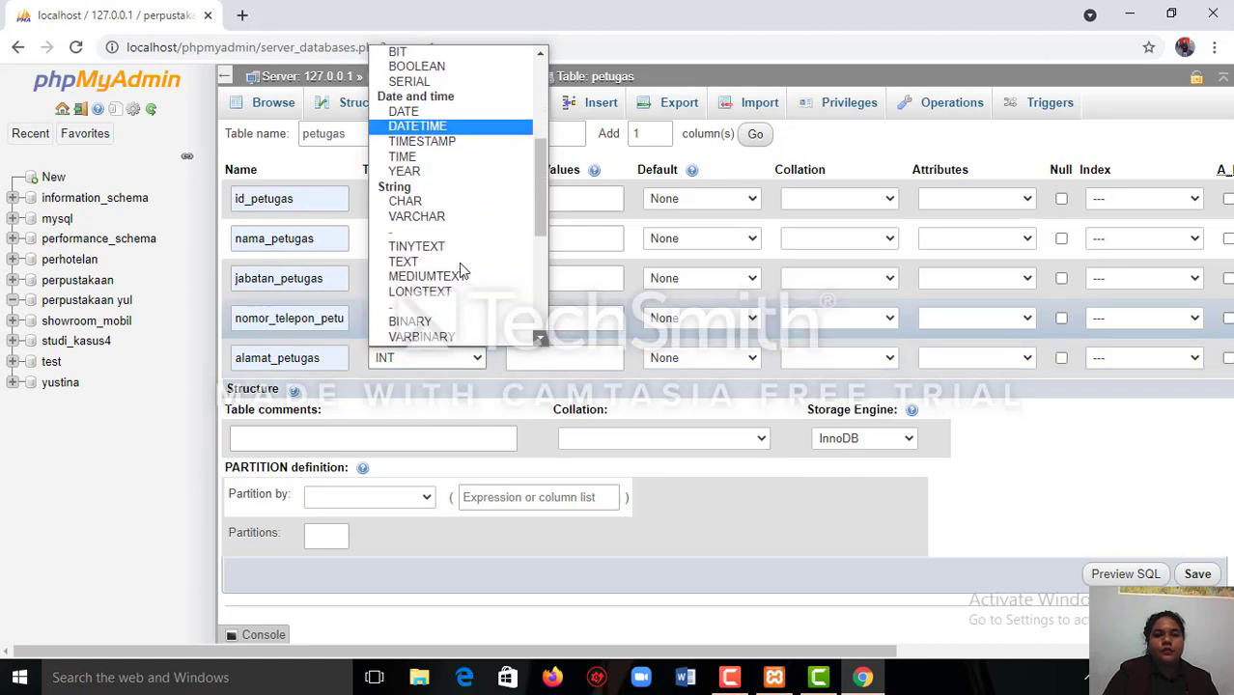
pyautogui.click(459, 263)
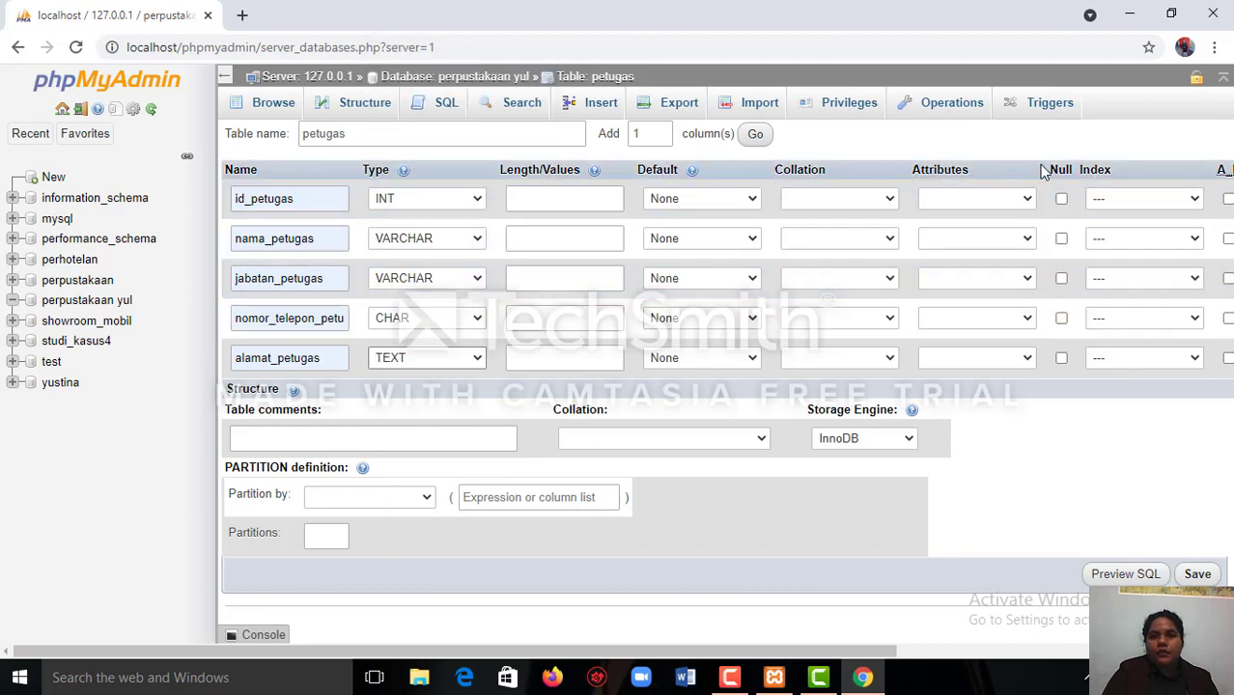
# Make id_petugas the PRIMARY index with no size limit and enable auto-increment for it.
pyautogui.click(1193, 203)
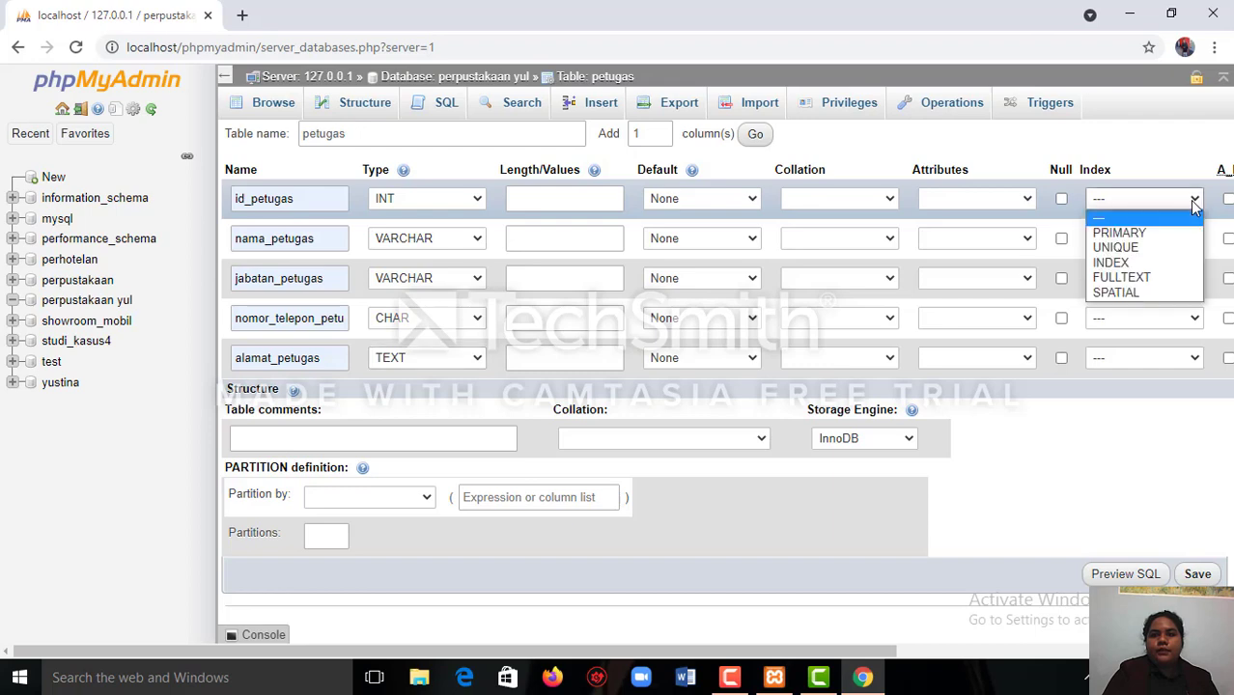
pyautogui.click(1193, 234)
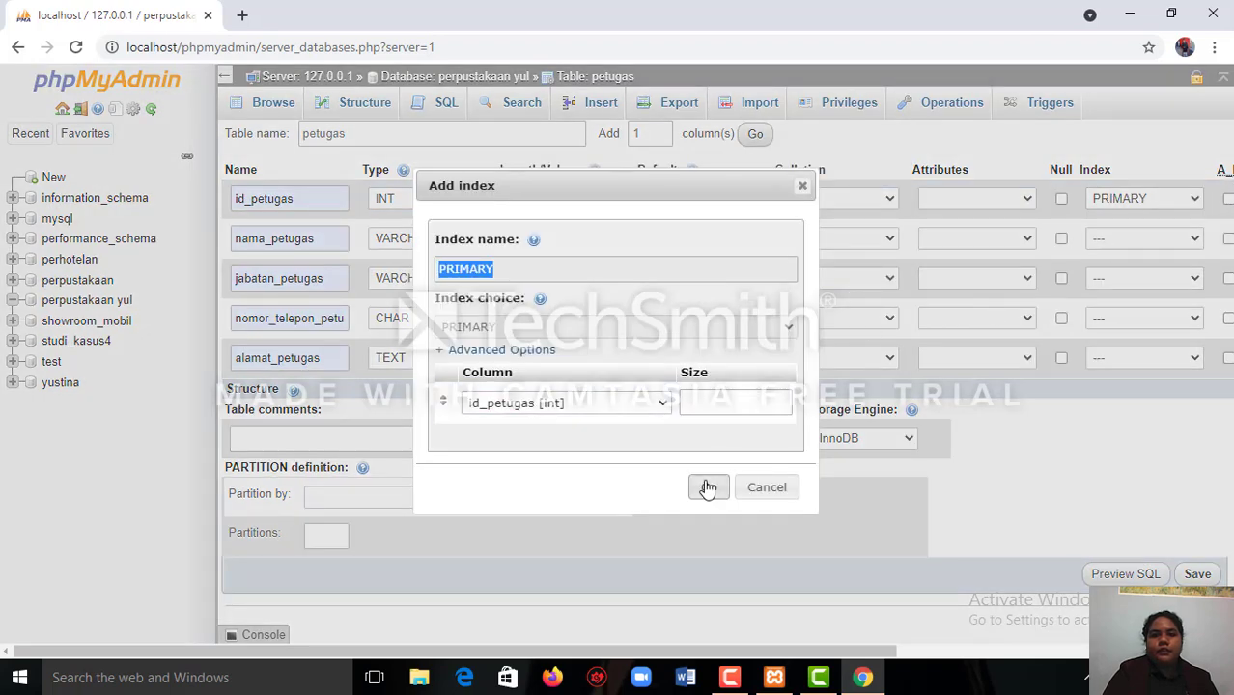
pyautogui.click(708, 487)
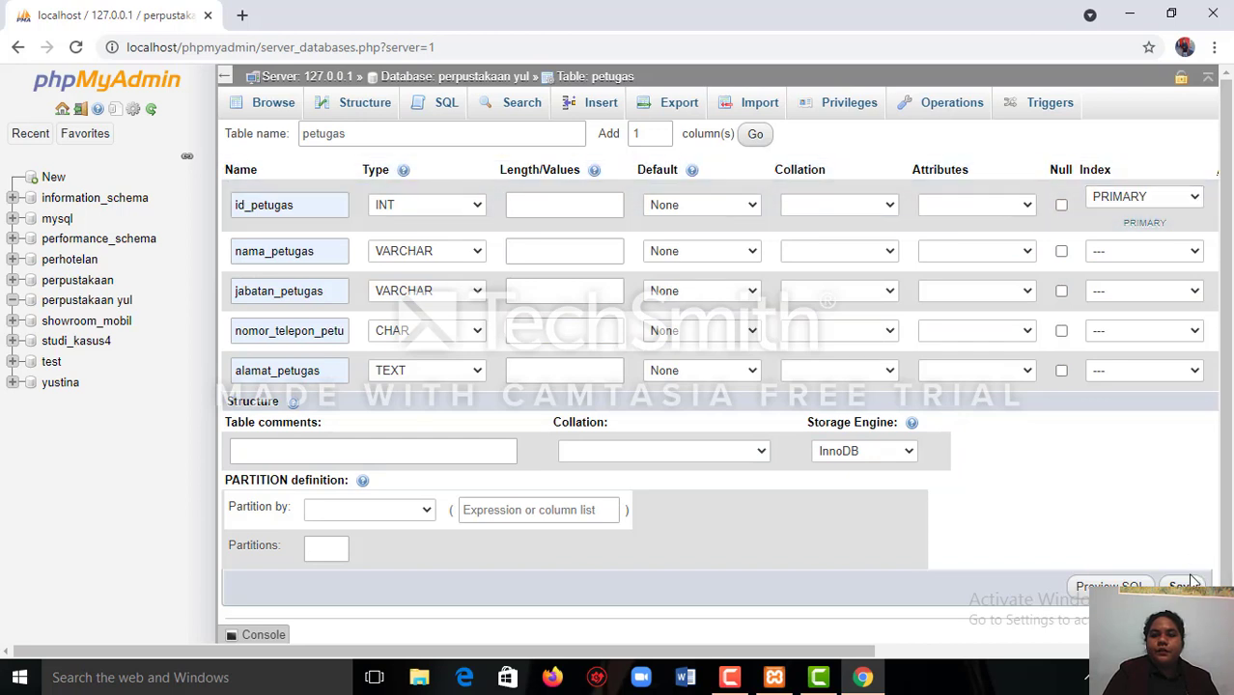
pyautogui.hscroll(2, 1189, 453)
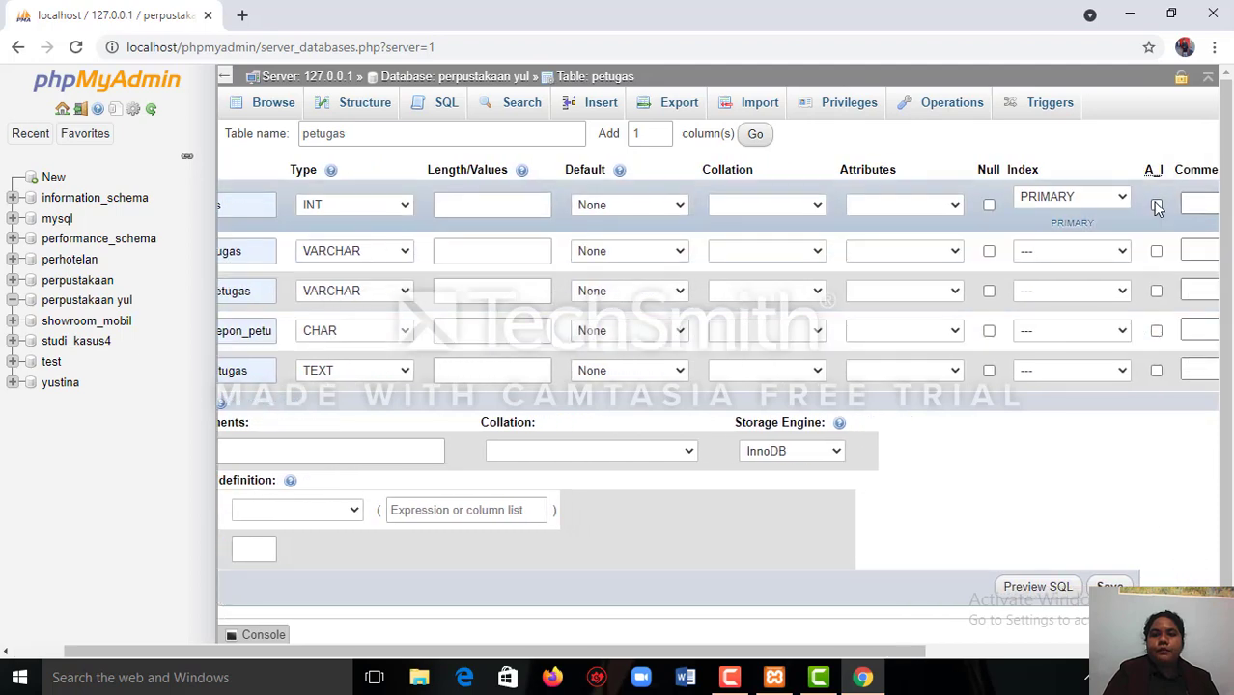
pyautogui.click(1157, 206)
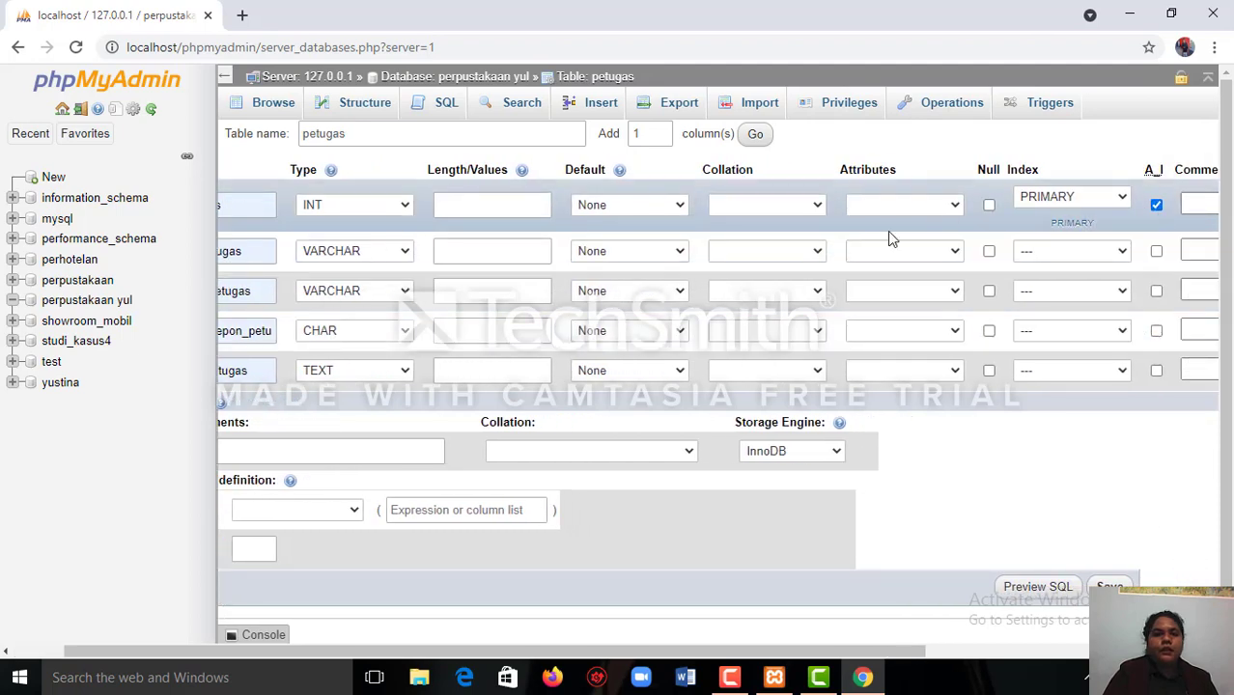
# Set the length of id_petugas to 11, and of nama_petugas and jabatan_petugas to 50 each.
pyautogui.click(467, 206)
pyautogui.click(468, 208)
pyautogui.click(458, 277)
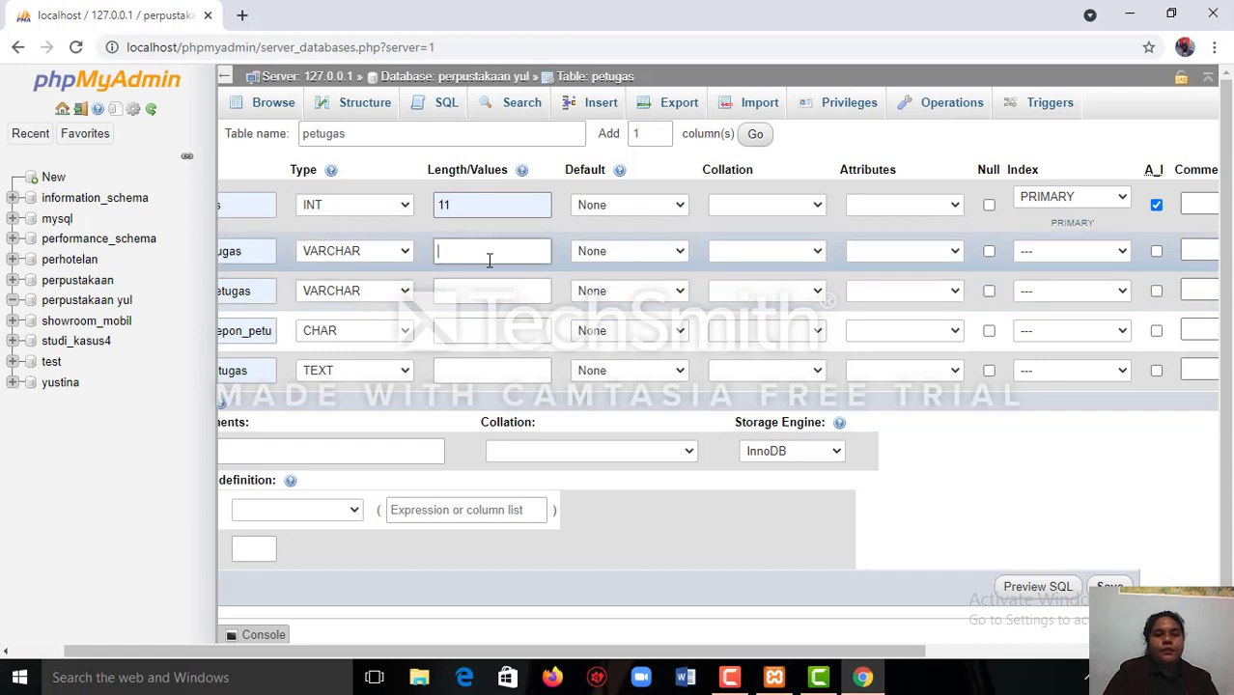
pyautogui.click(490, 258)
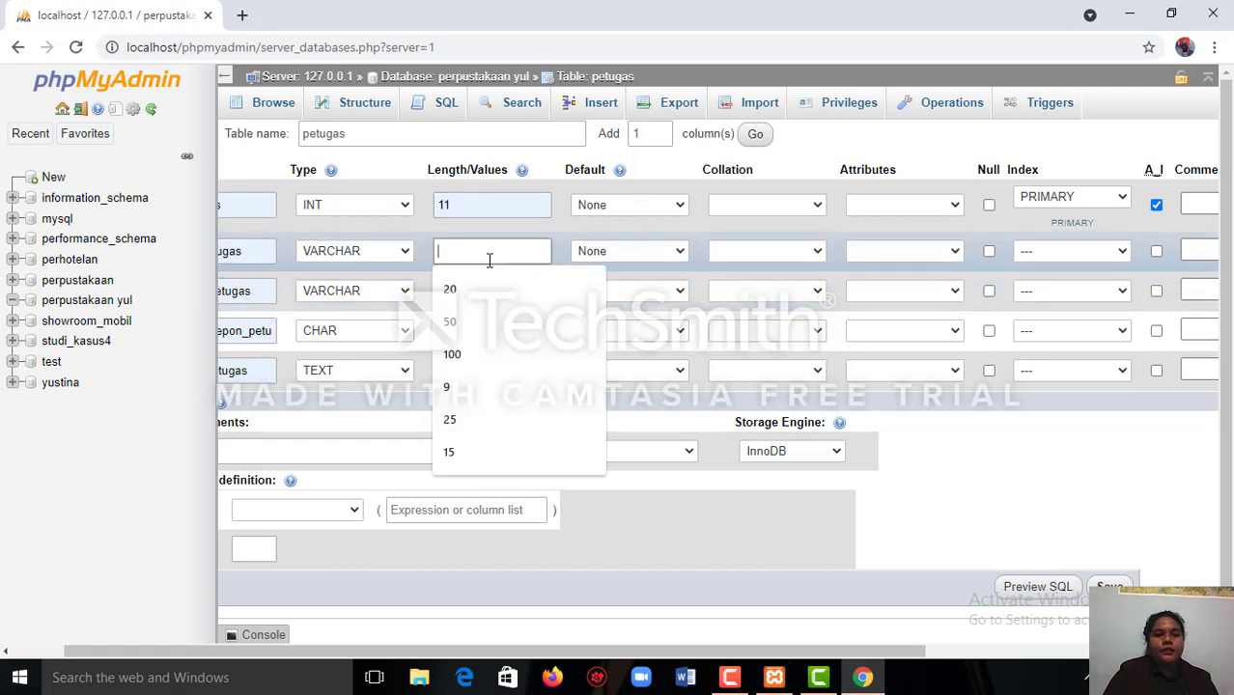
pyautogui.click(476, 321)
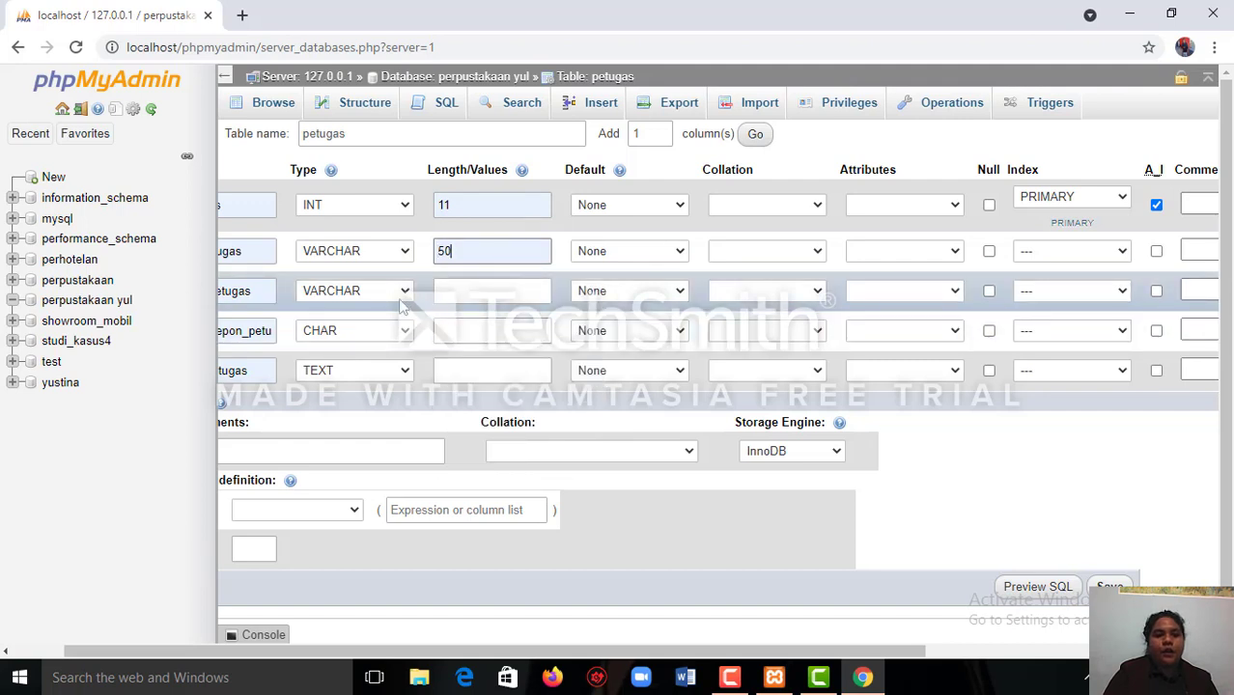
pyautogui.click(450, 294)
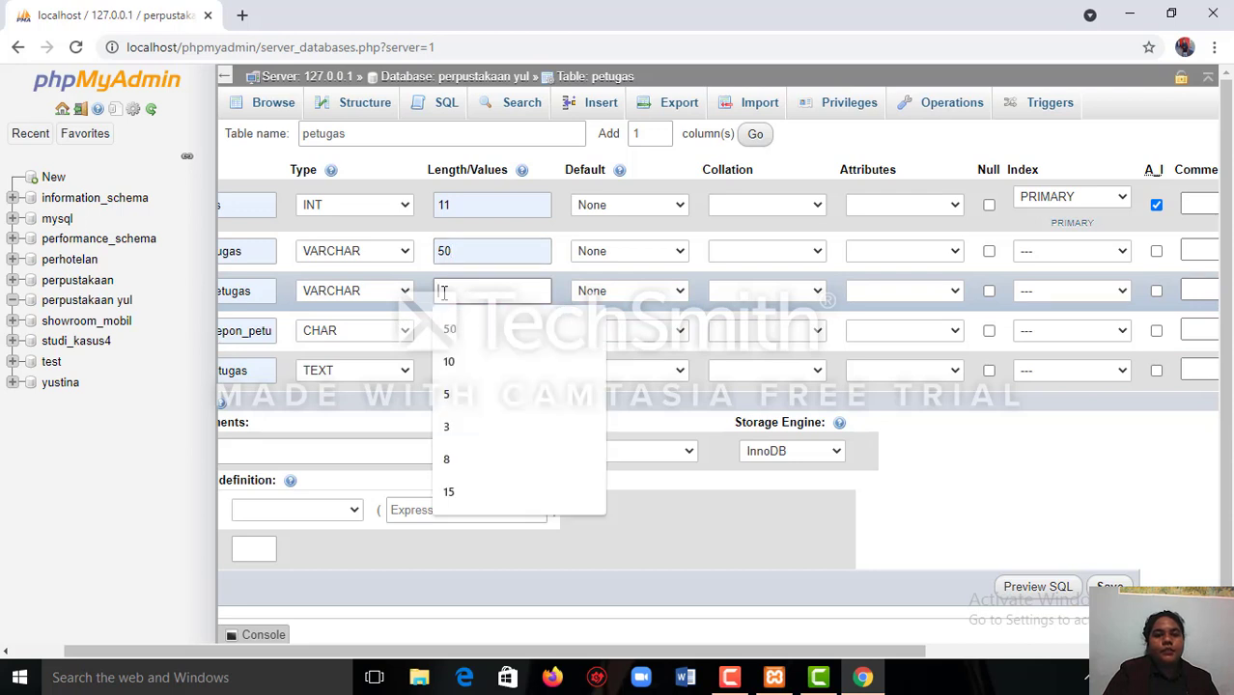
pyautogui.click(447, 333)
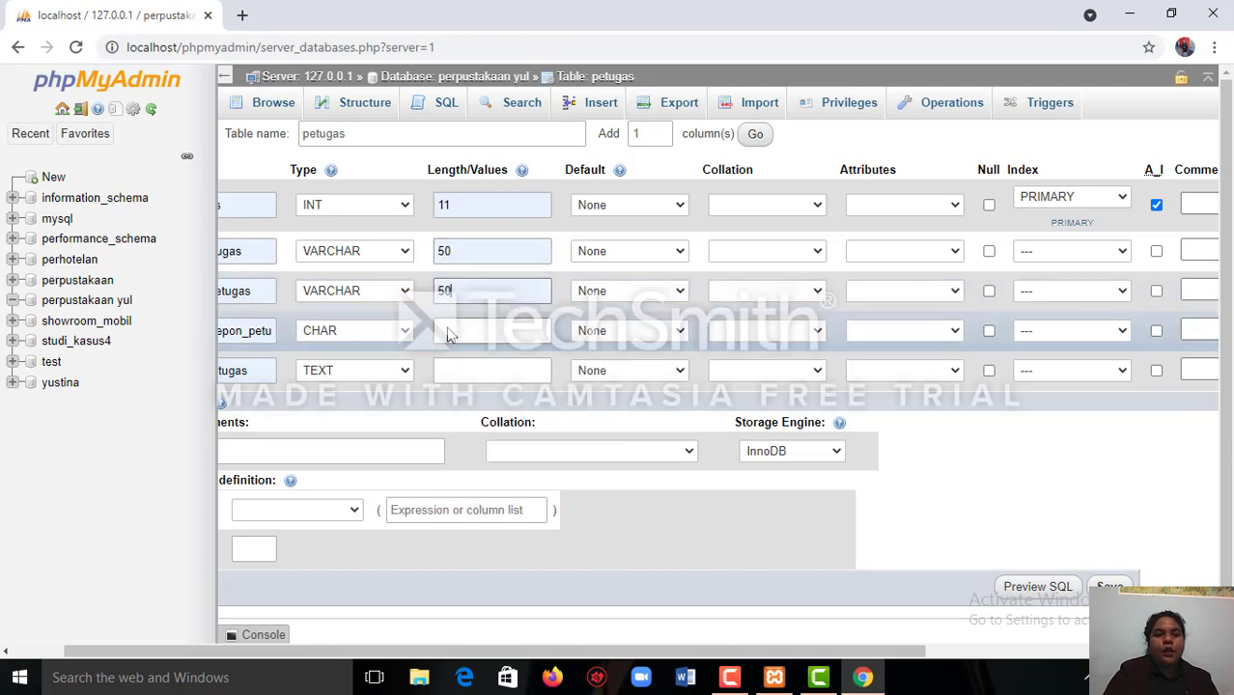
# Set the length of nomor_telepon_petugas to 12 and of alamat_petugas to 100, and save the petugas table.
pyautogui.click(442, 334)
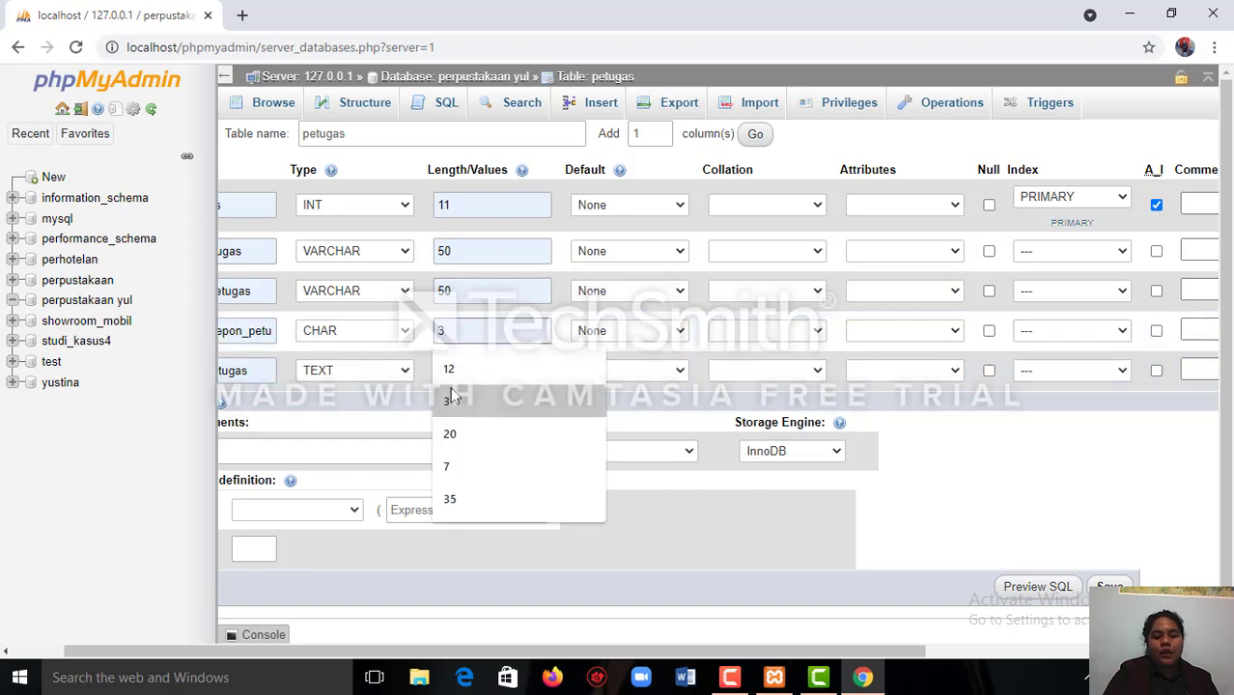
pyautogui.click(443, 378)
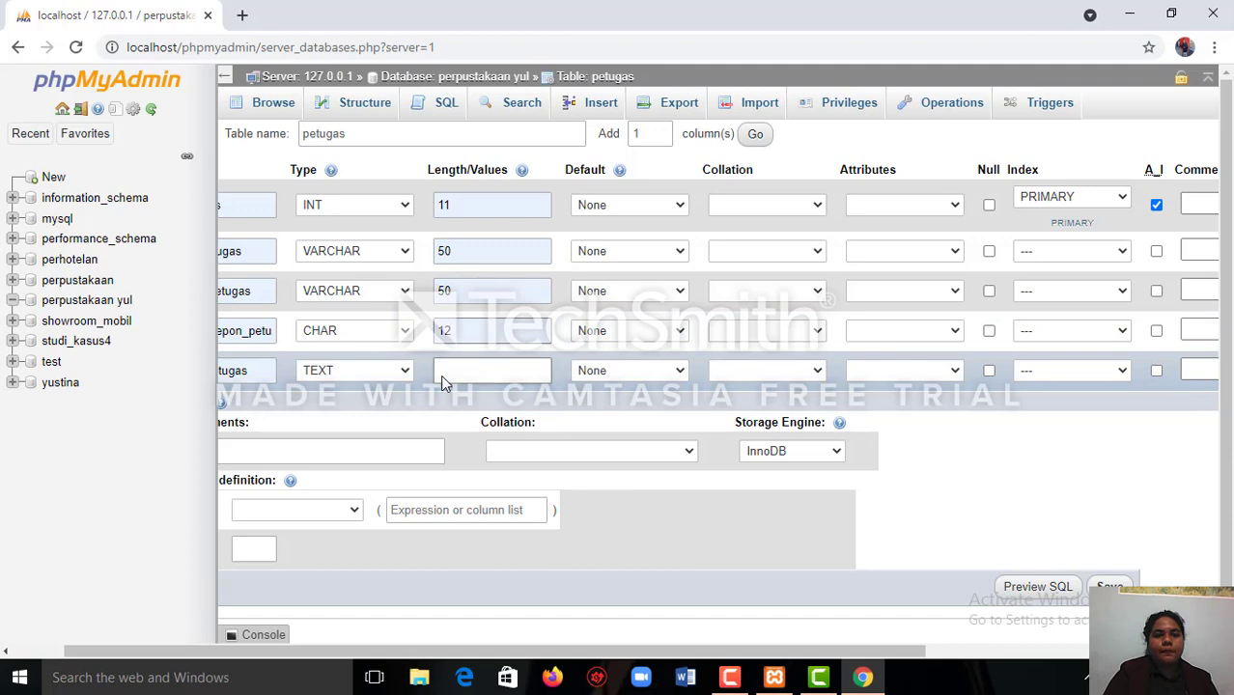
pyautogui.click(446, 378)
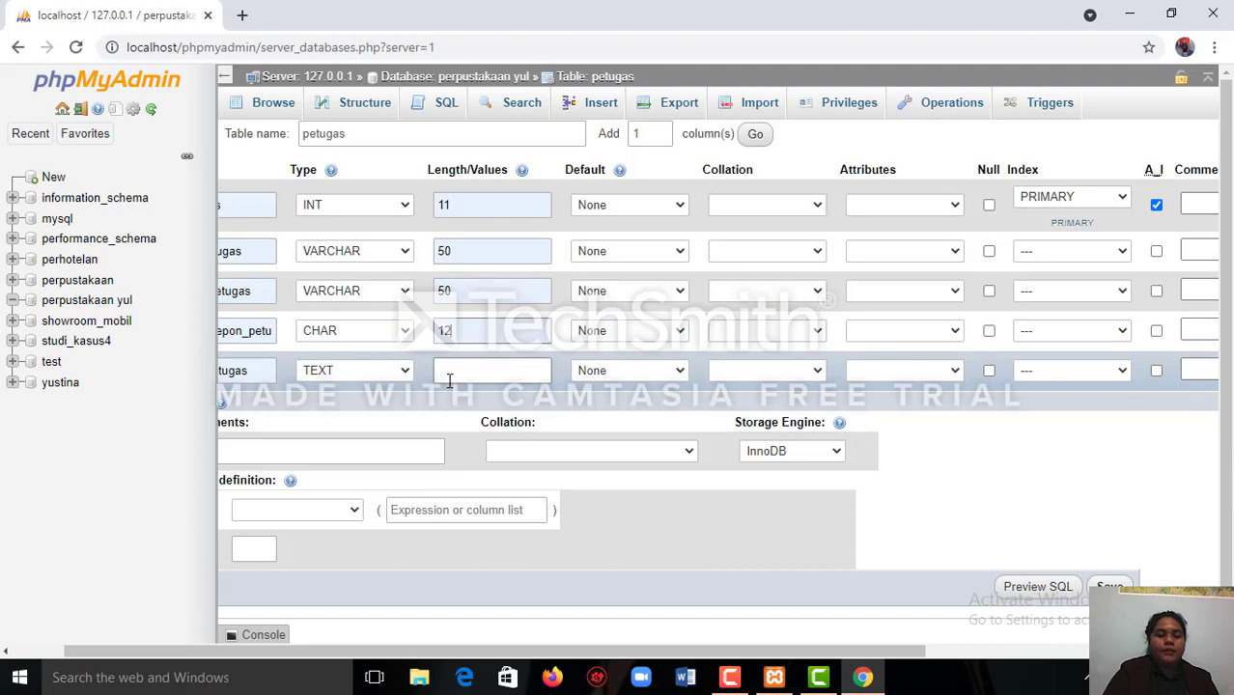
pyautogui.click(449, 376)
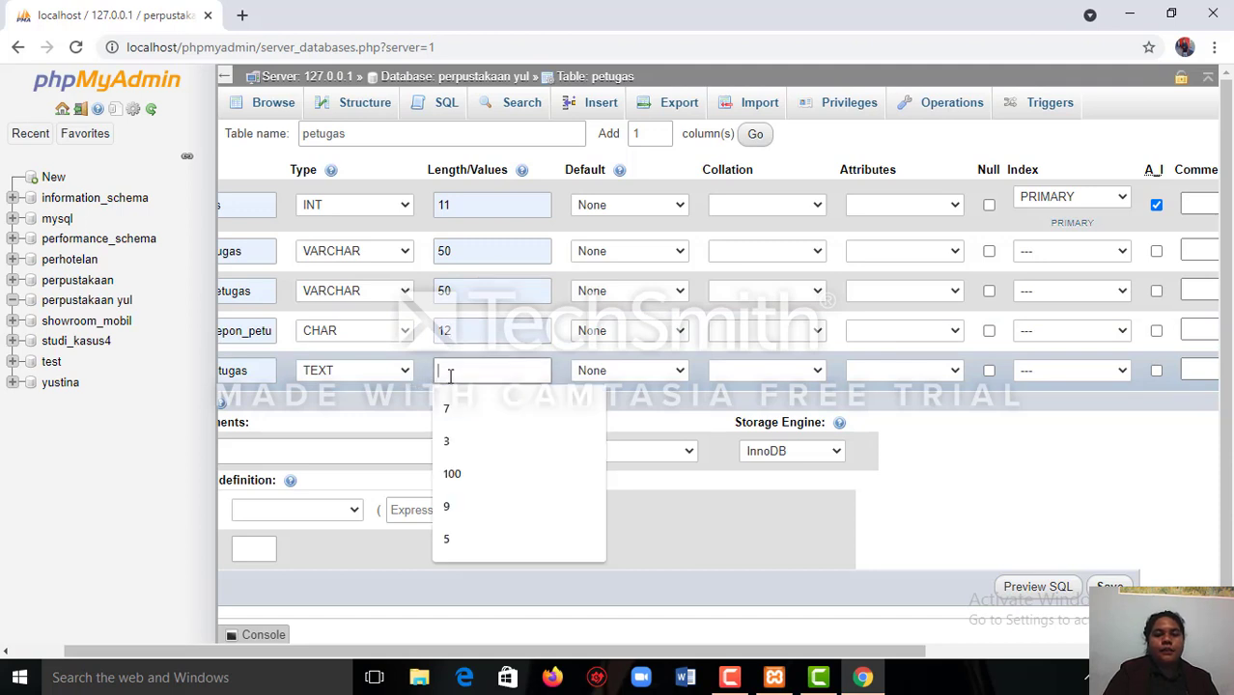
pyautogui.click(444, 471)
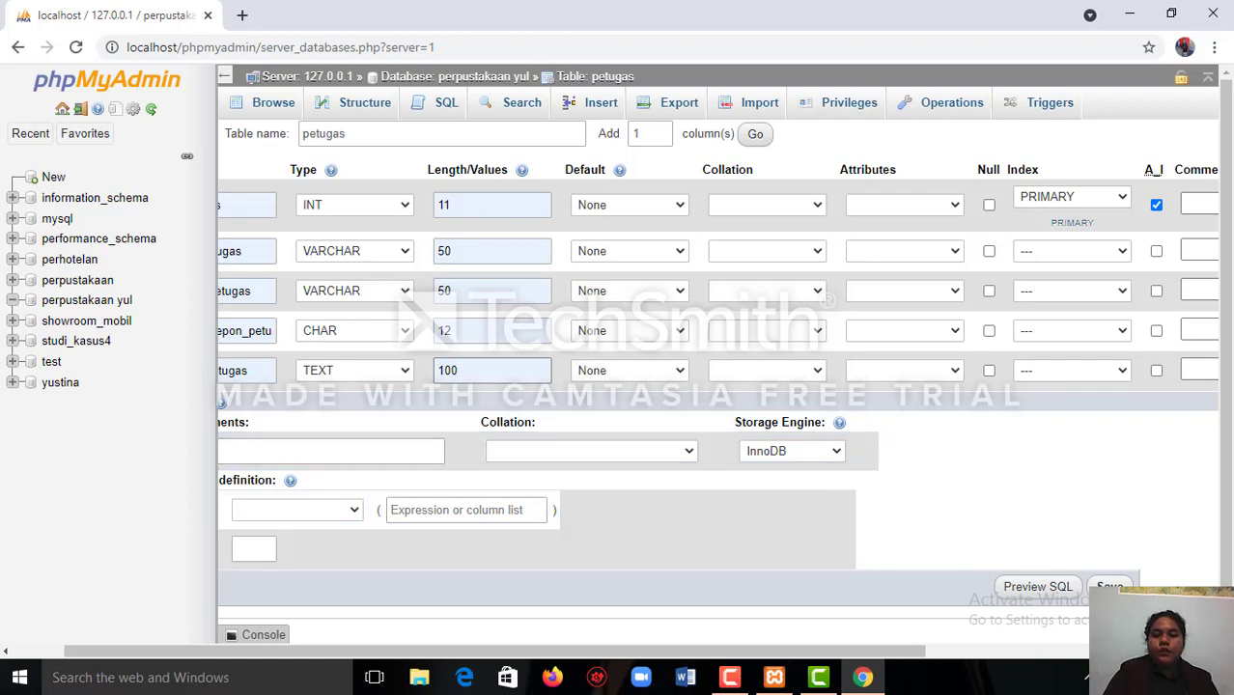
pyautogui.hscroll(1, 1061, 588)
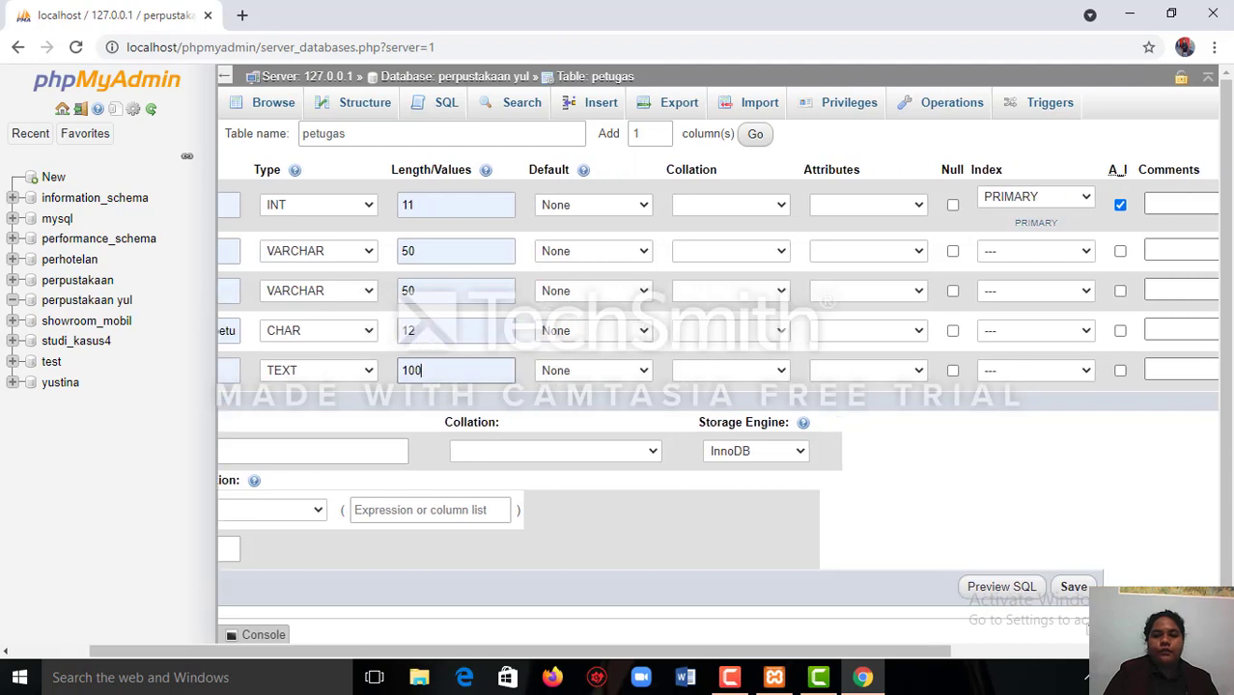
pyautogui.click(1071, 587)
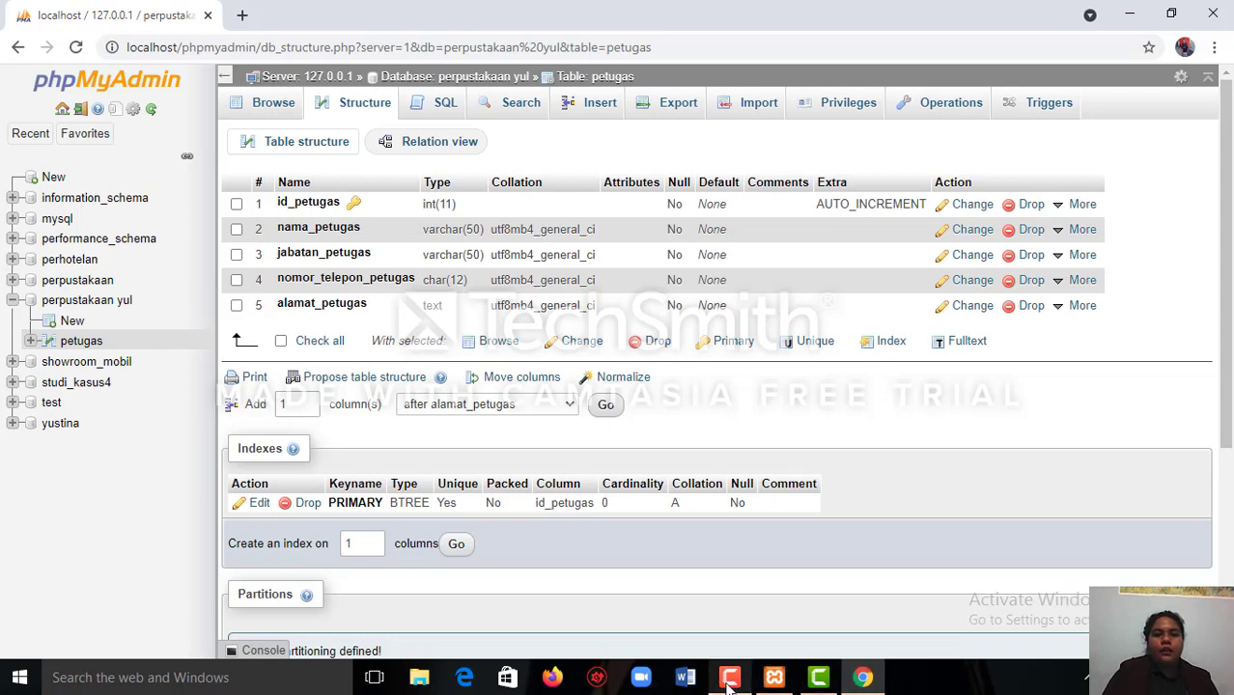
pyautogui.moveTo(729, 684)
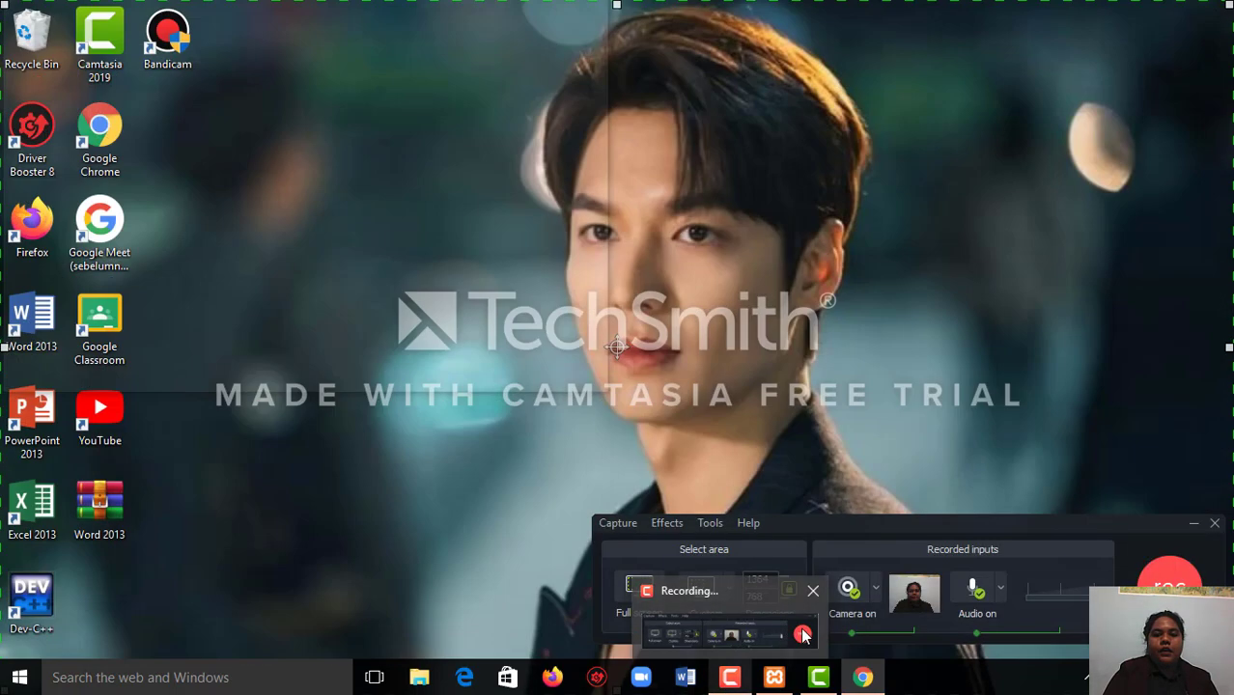
pyautogui.click(803, 629)
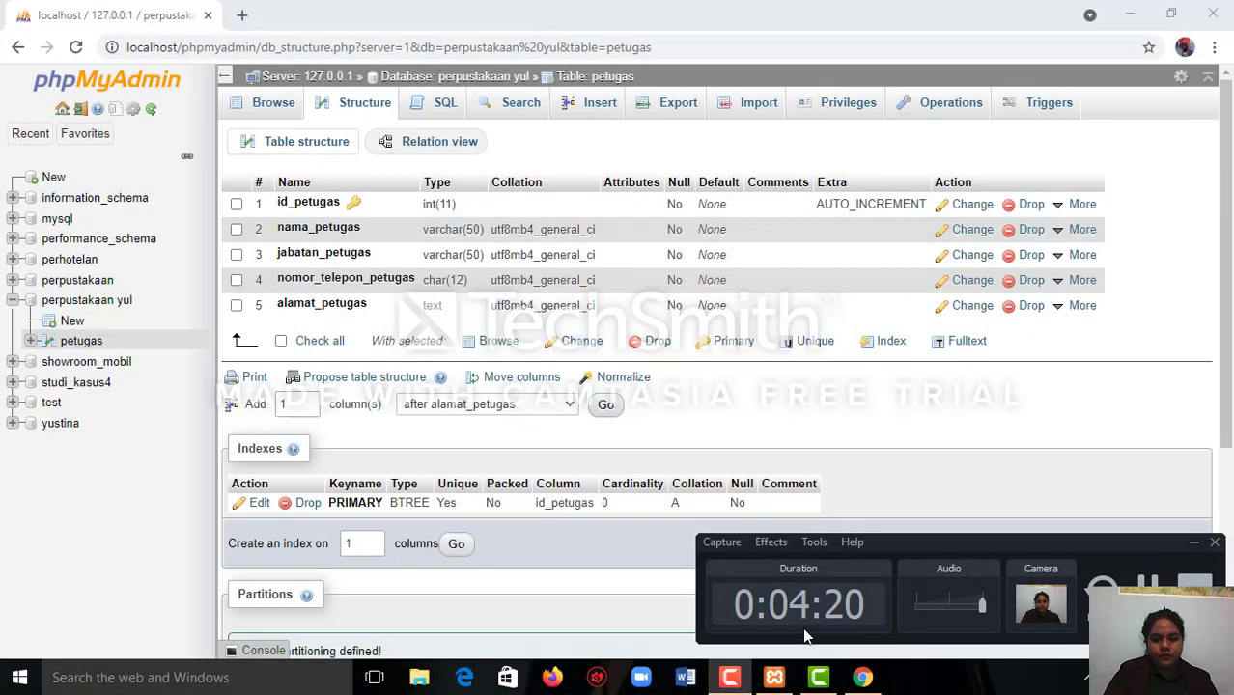
pyautogui.click(1146, 589)
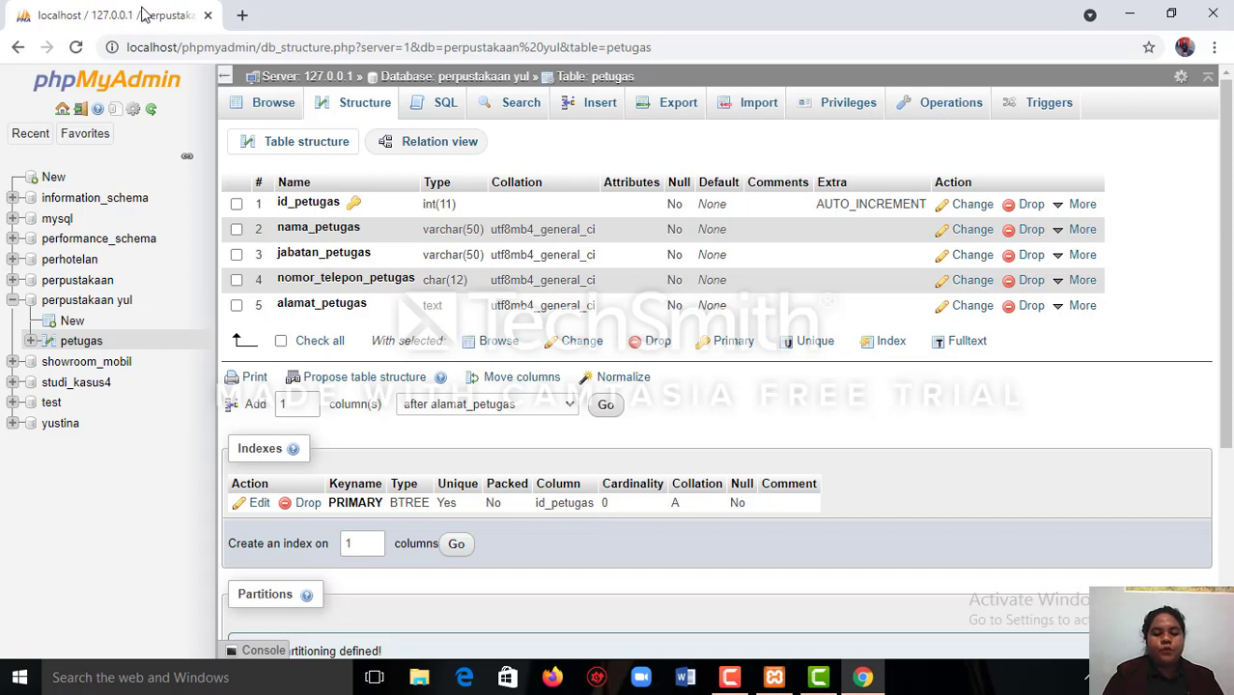
# Go back to the perpustakaan yul database and enter buku_yul as the name of a new table.
pyautogui.click(410, 79)
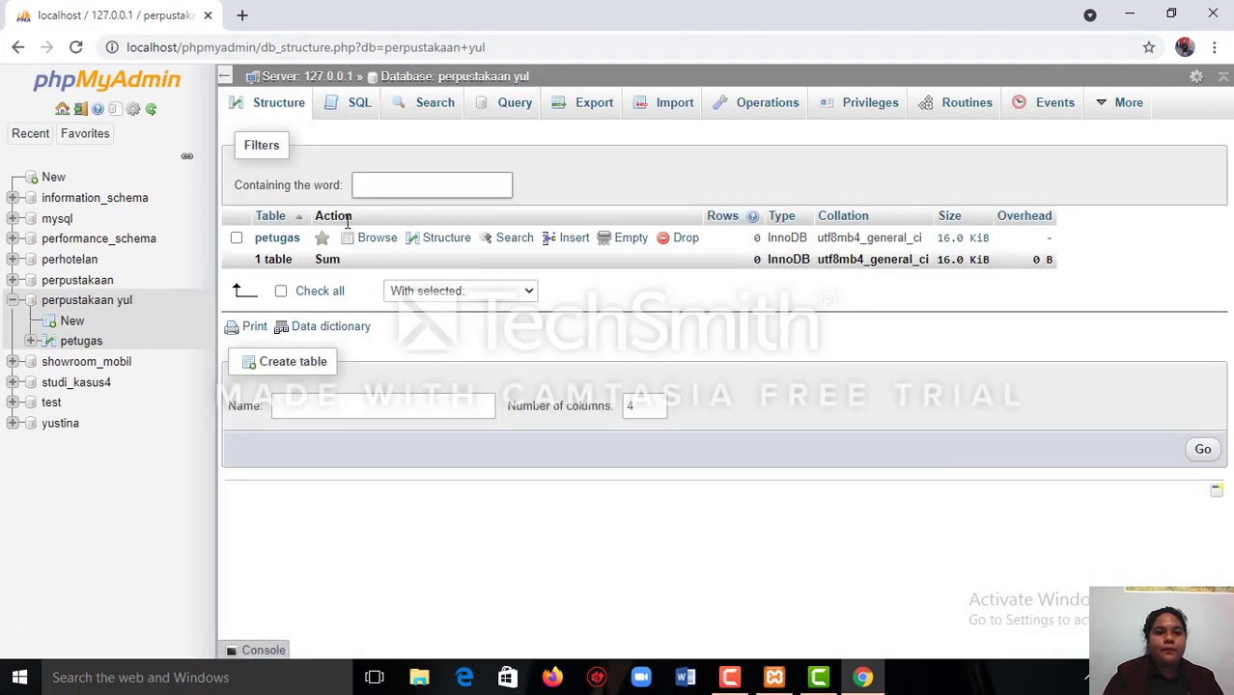
pyautogui.click(349, 406)
pyautogui.click(349, 406)
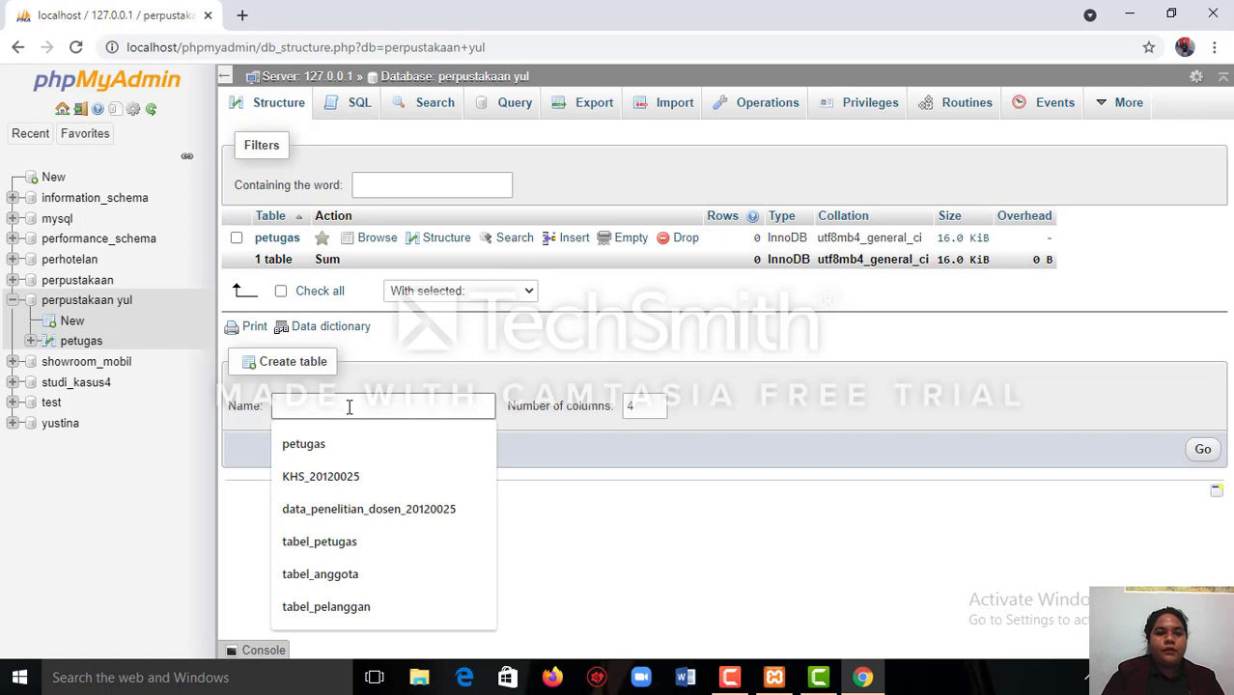
pyautogui.write('bu')
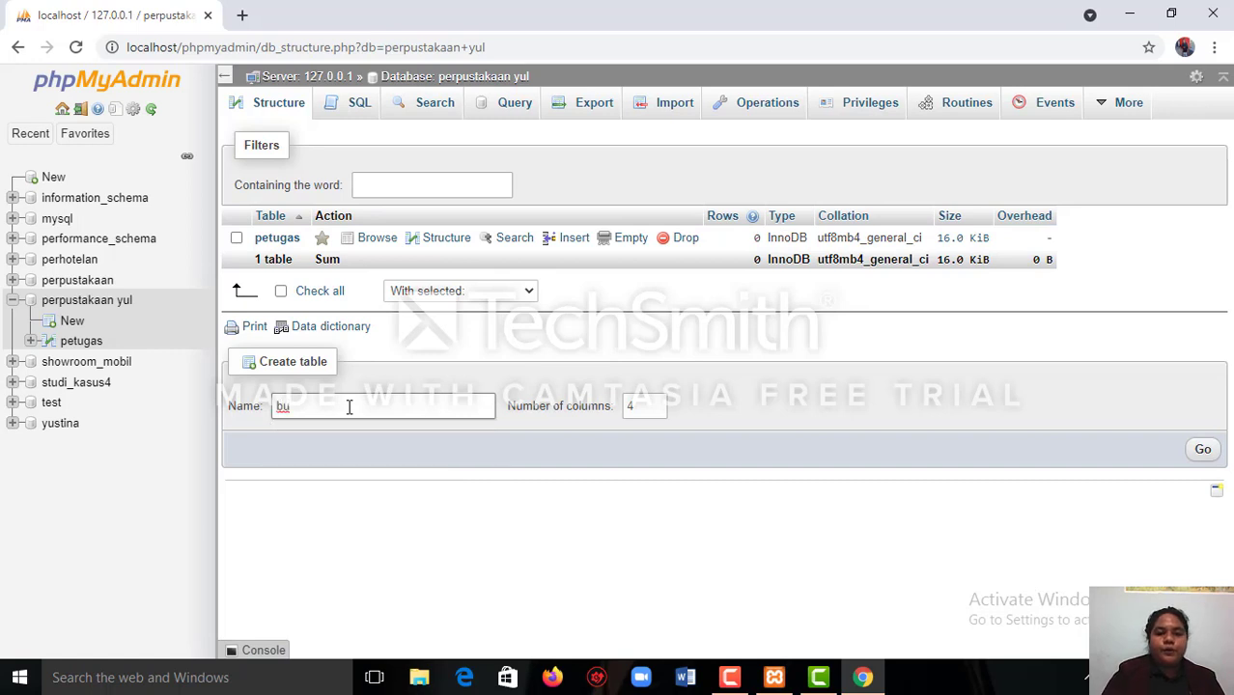
pyautogui.write('ku yul')
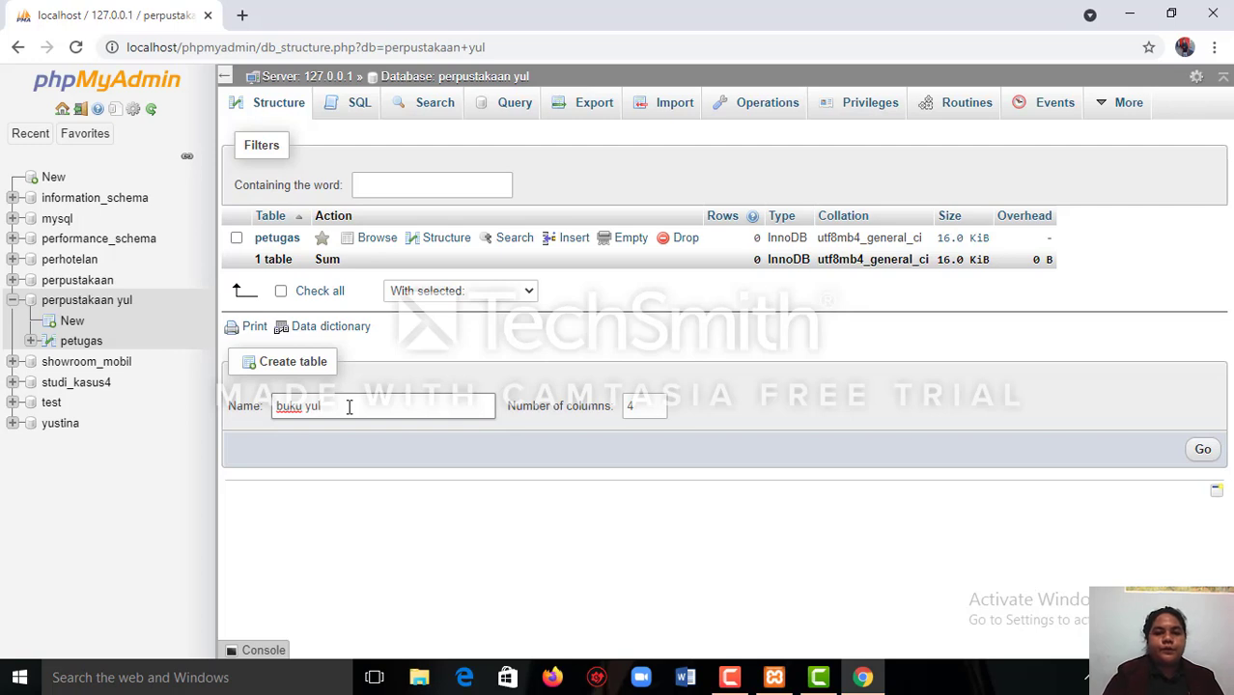
pyautogui.press('BackSpace')
pyautogui.press('BackSpace')
pyautogui.press('BackSpace')
pyautogui.press('BackSpace')
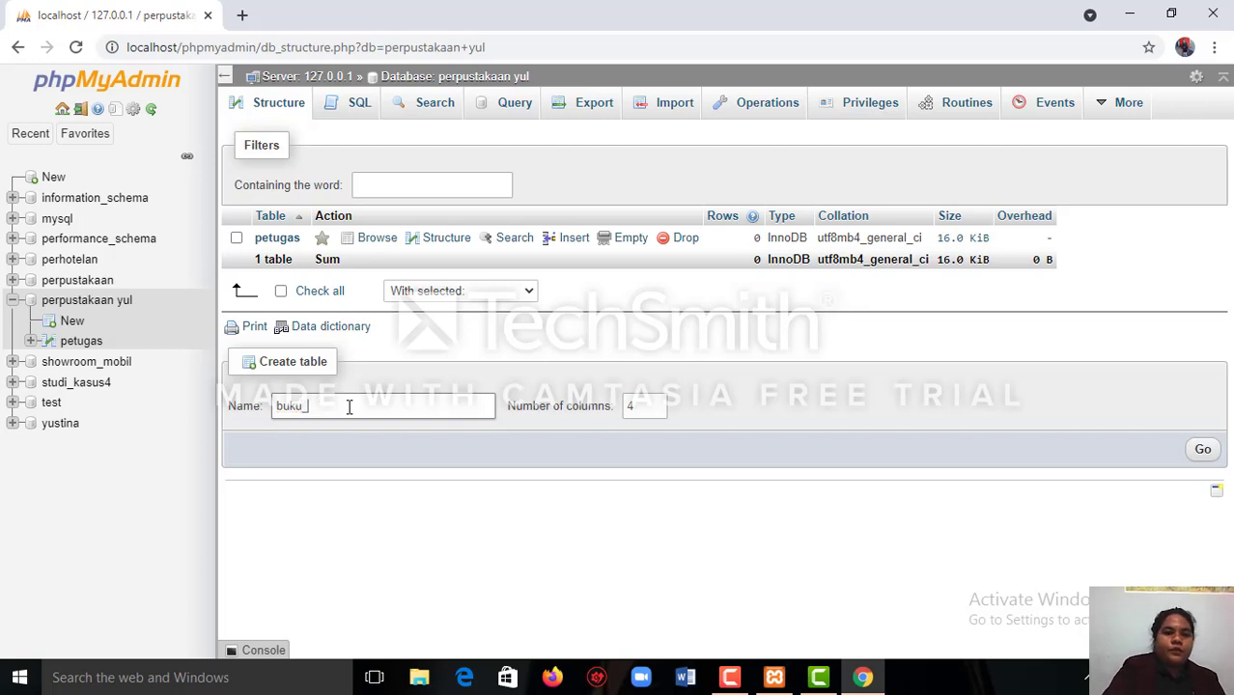
pyautogui.write('yu')
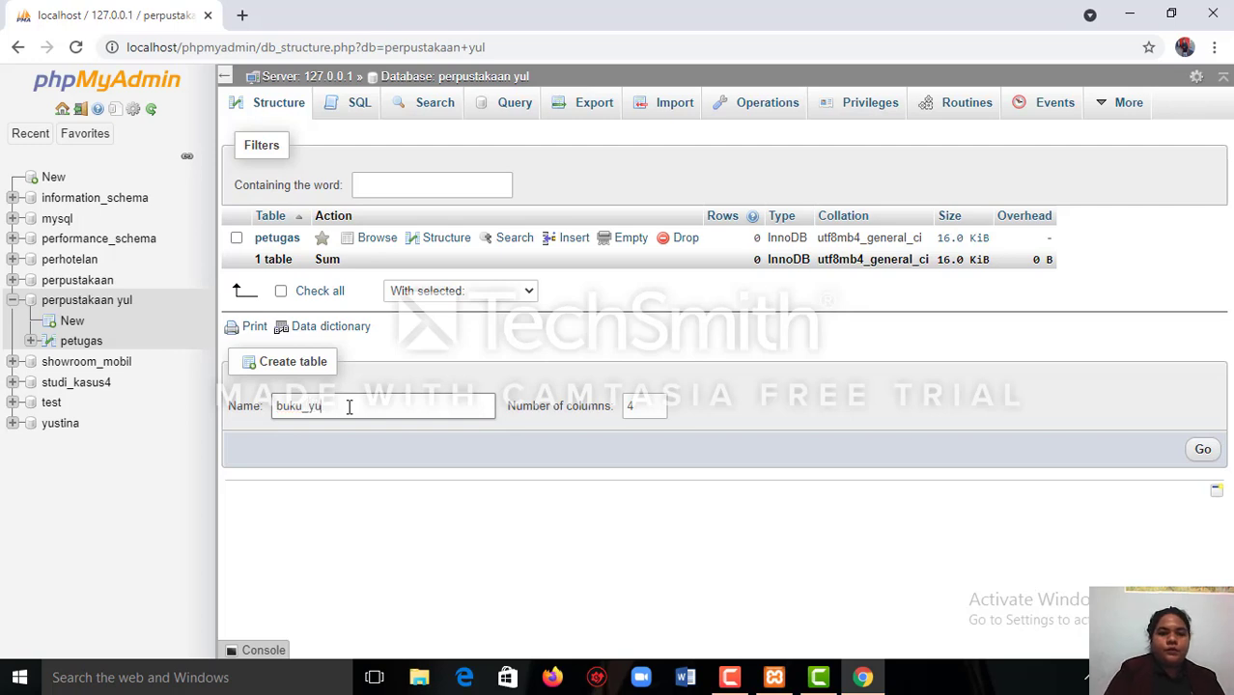
pyautogui.write('l')
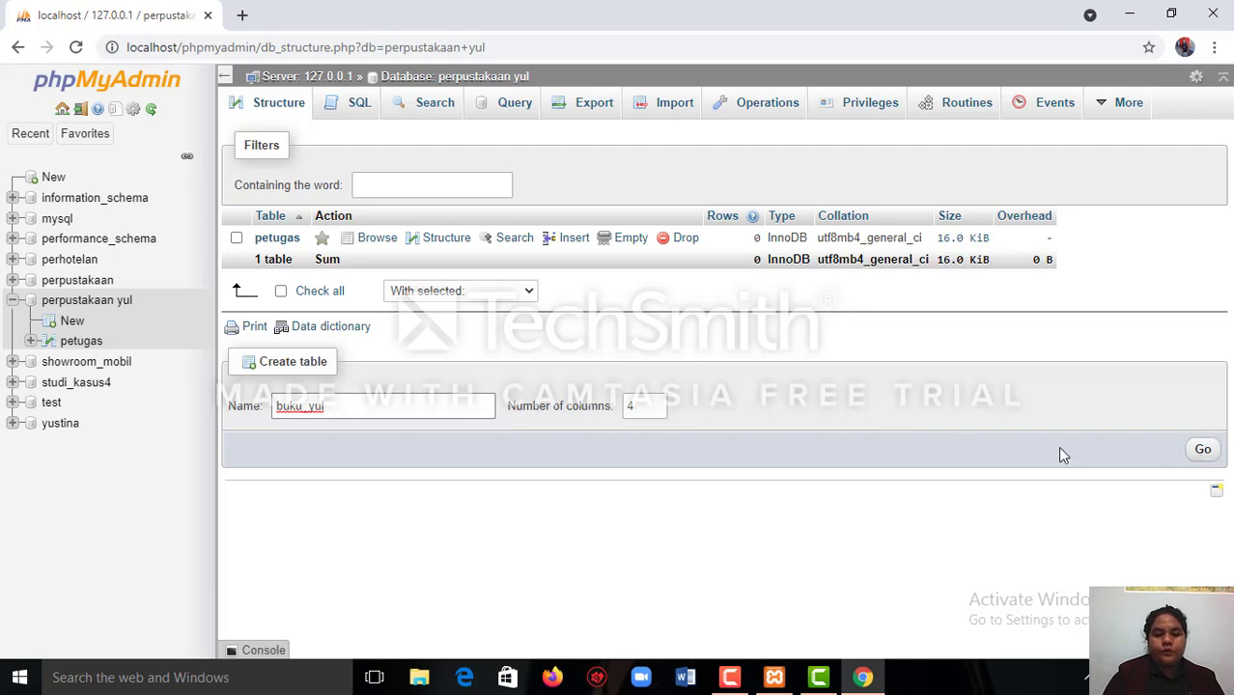
# Set the number of columns for buku_yul to 7 and proceed to its column definitions.
pyautogui.click(655, 404)
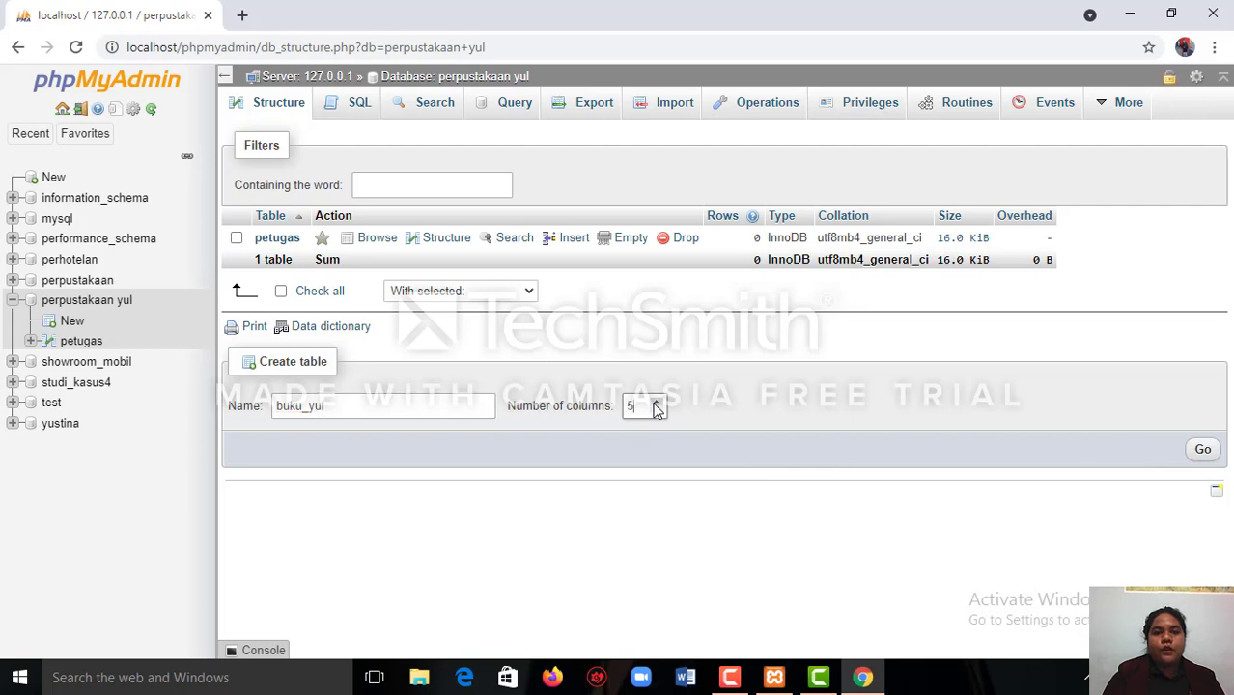
pyautogui.click(655, 405)
pyautogui.click(656, 405)
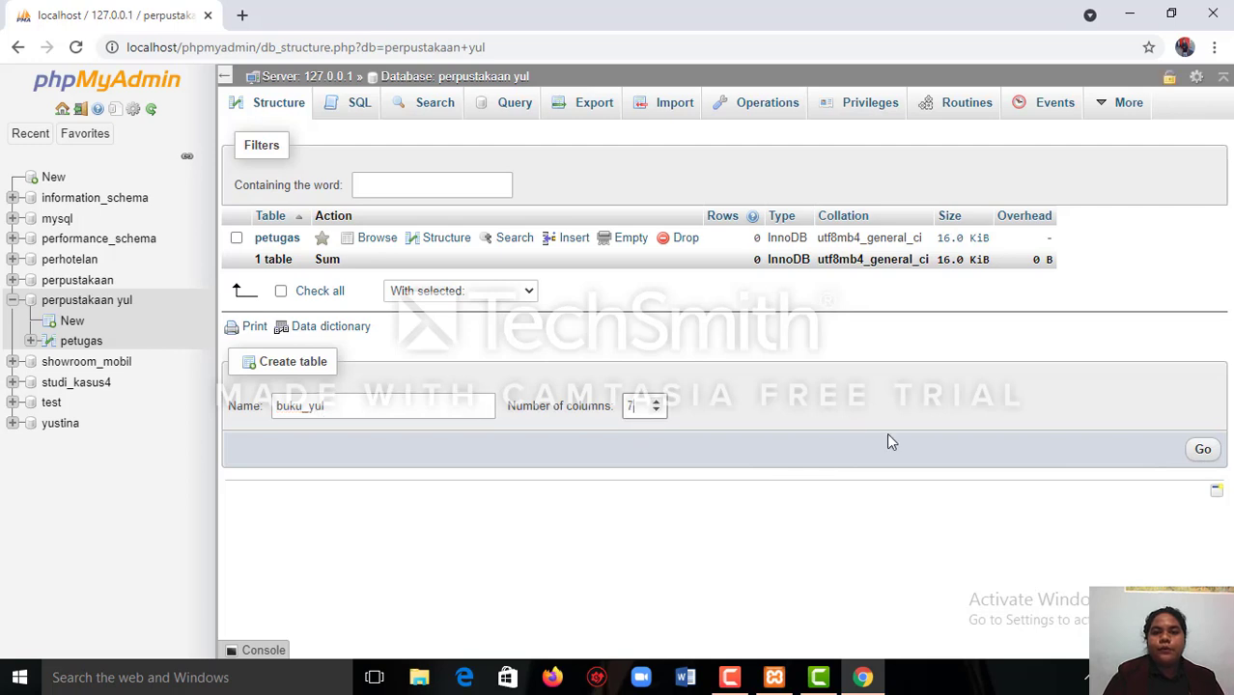
pyautogui.click(1202, 451)
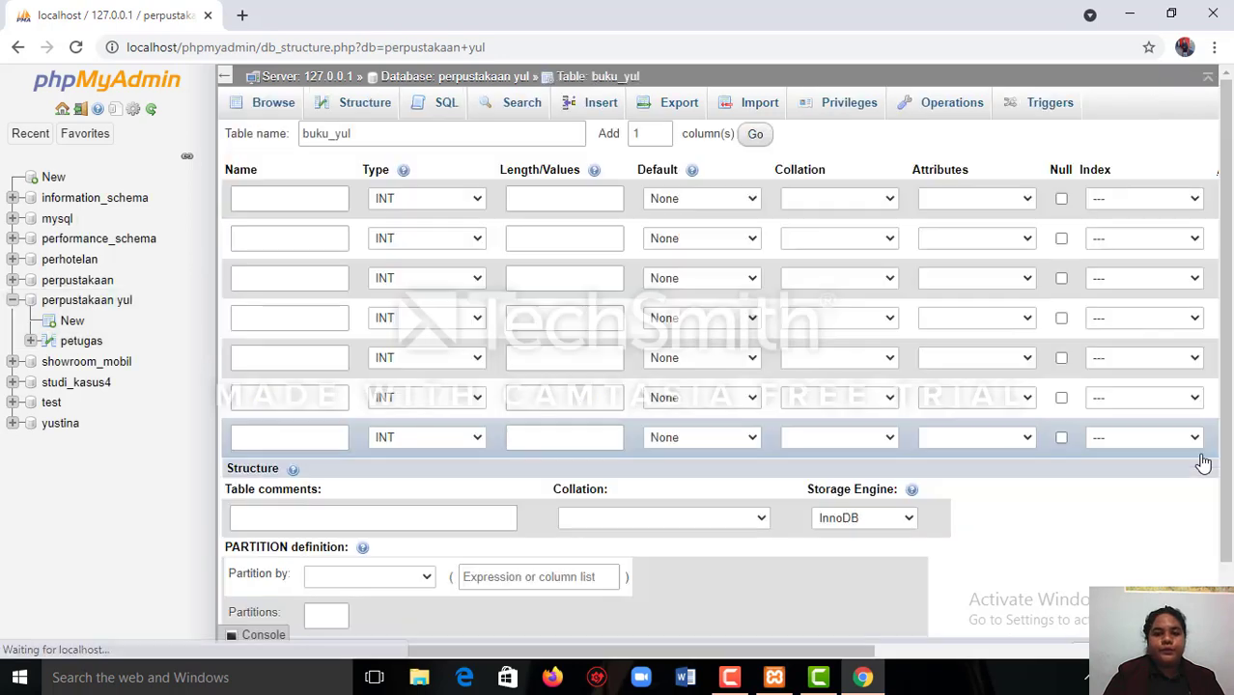
pyautogui.click(730, 676)
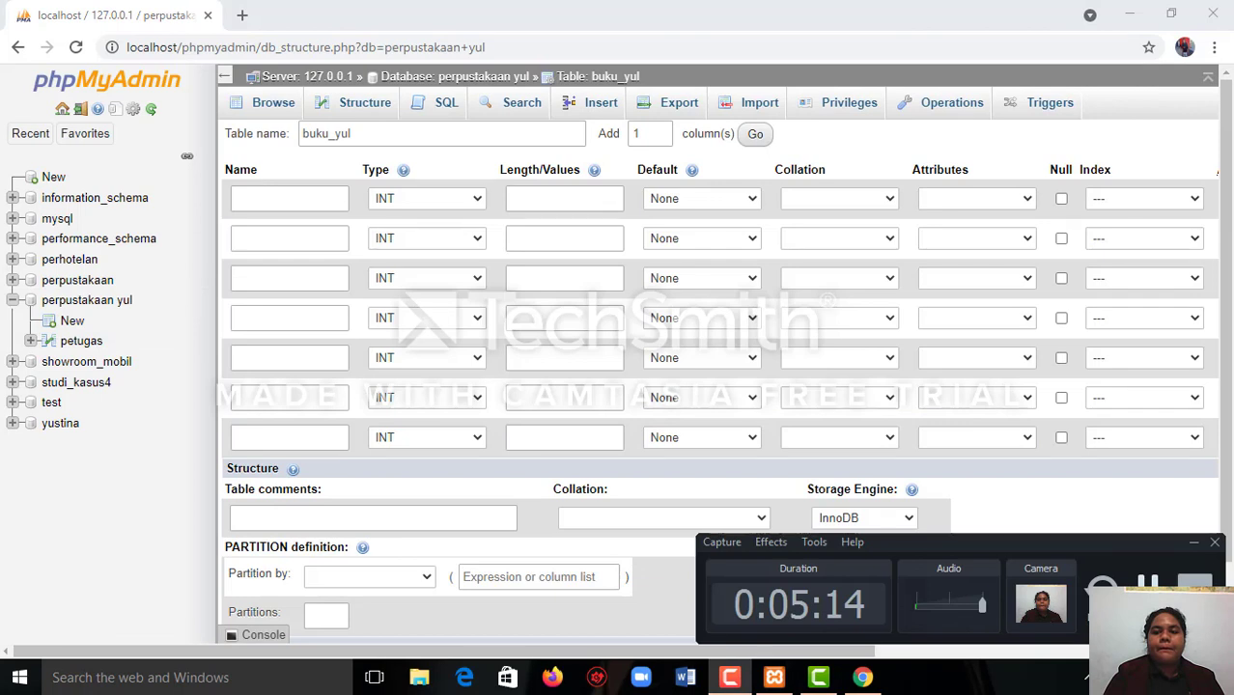
pyautogui.click(1146, 585)
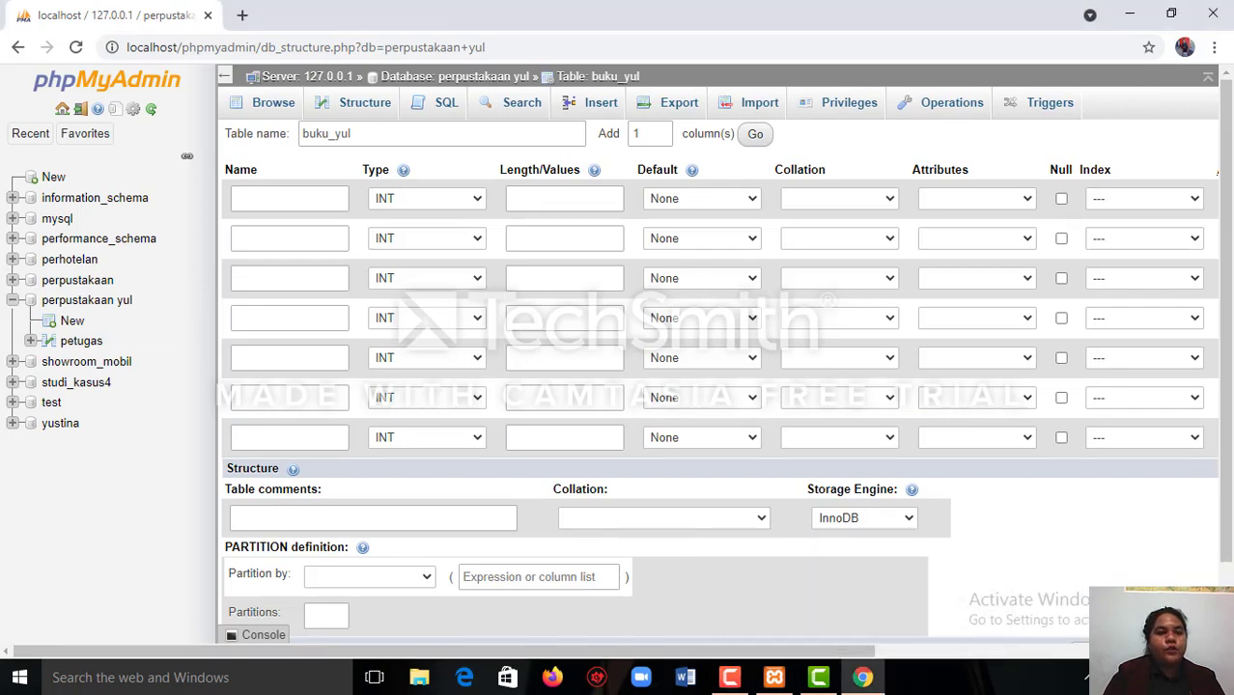
# Name the first column of buku_yul id_buku and the second column kode_buku.
pyautogui.click(286, 199)
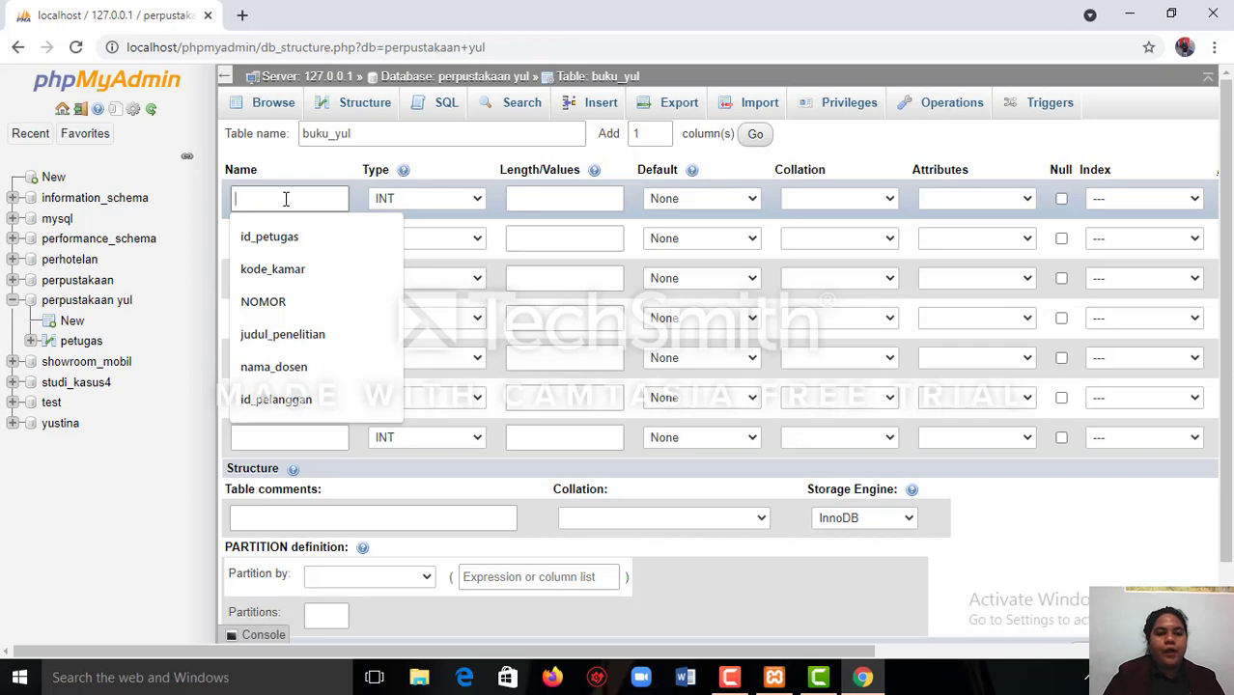
pyautogui.write('id')
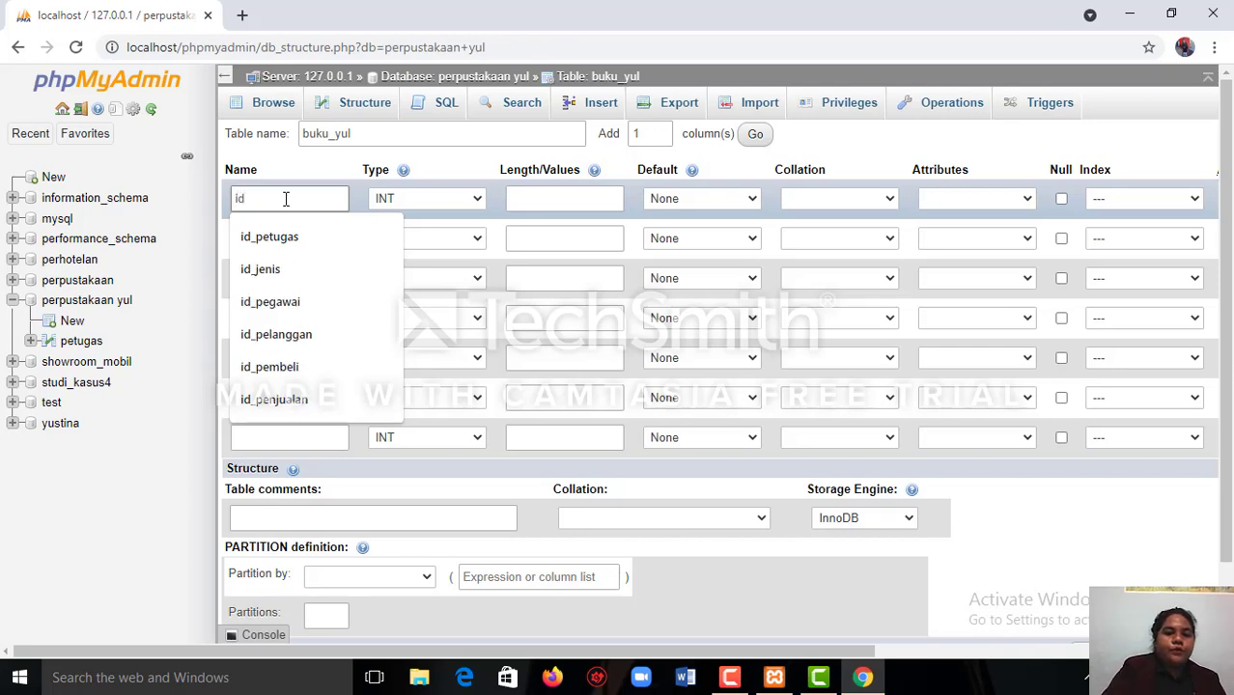
pyautogui.write('_buku')
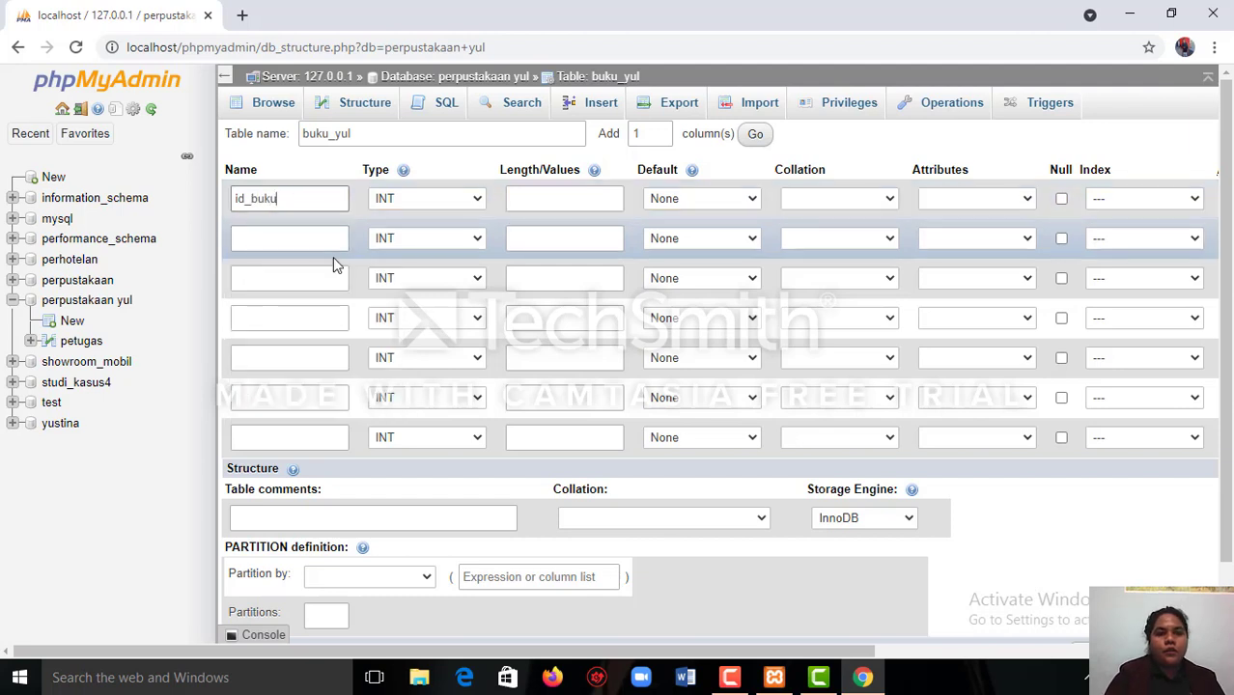
pyautogui.click(302, 245)
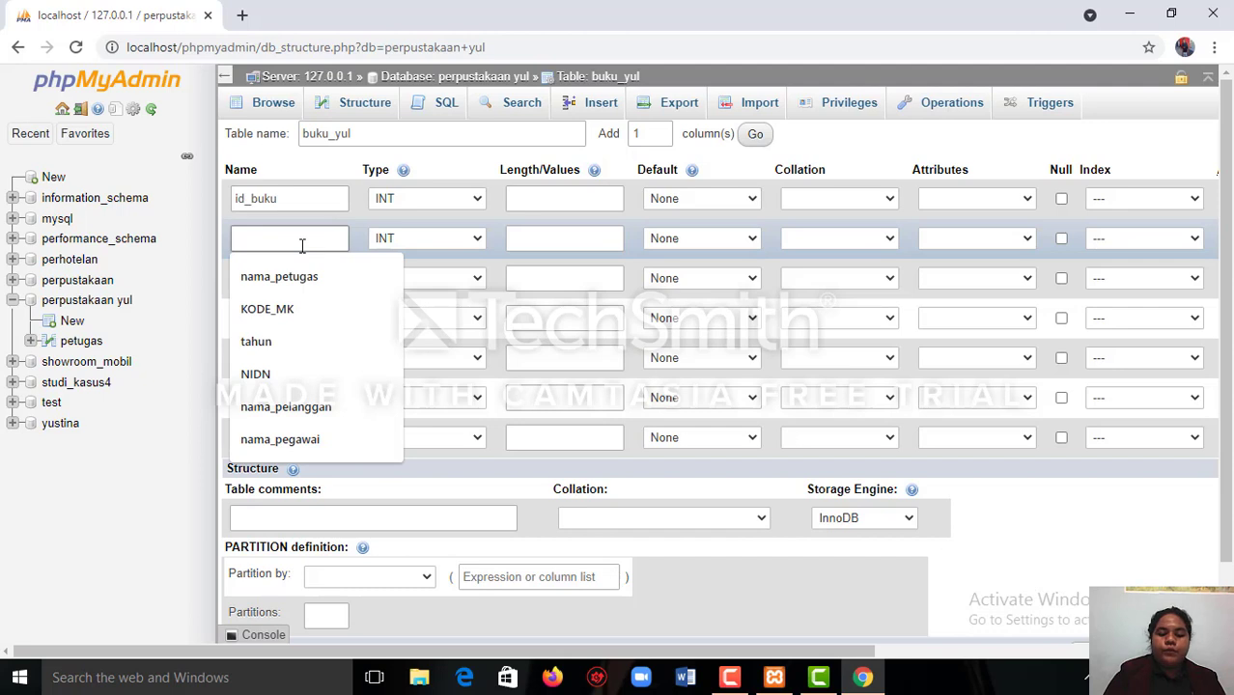
pyautogui.write('ko')
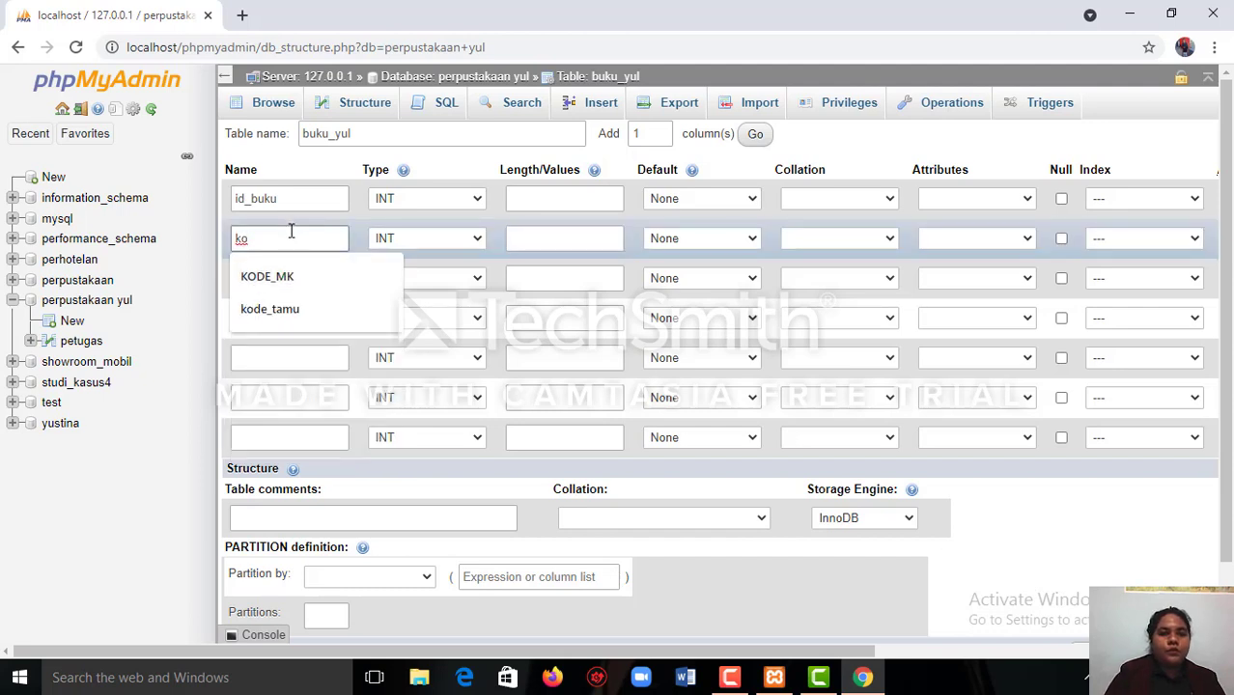
pyautogui.write('de')
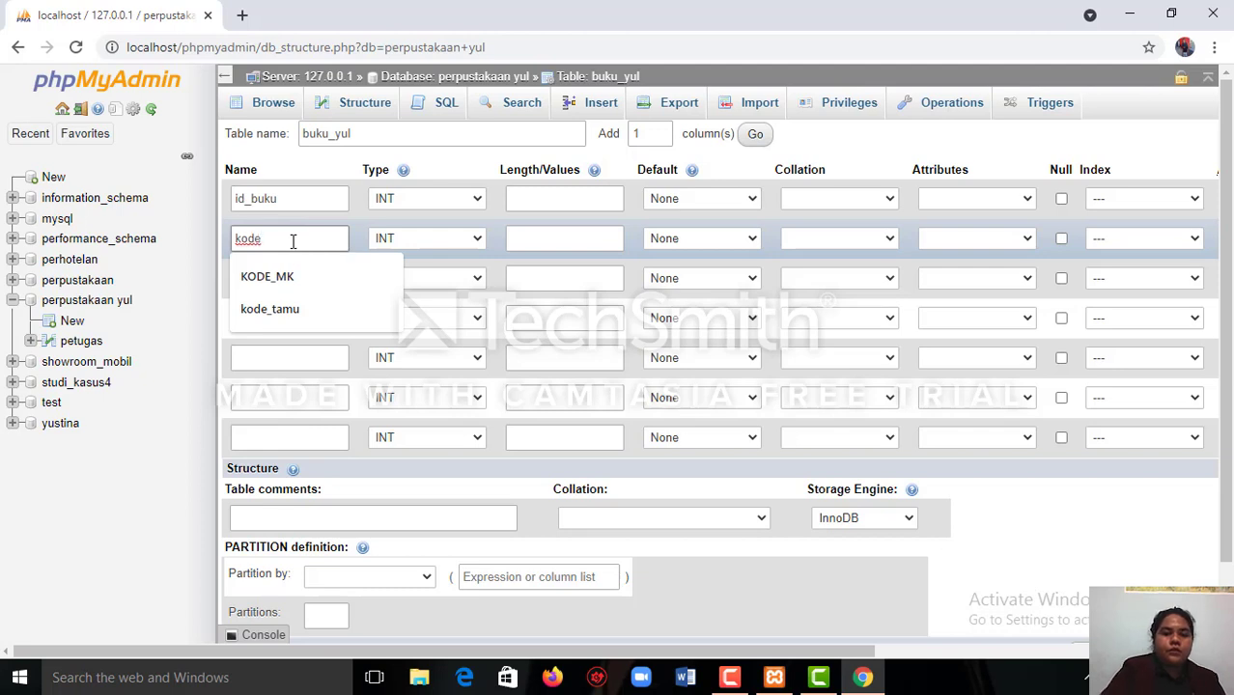
pyautogui.write('_bu')
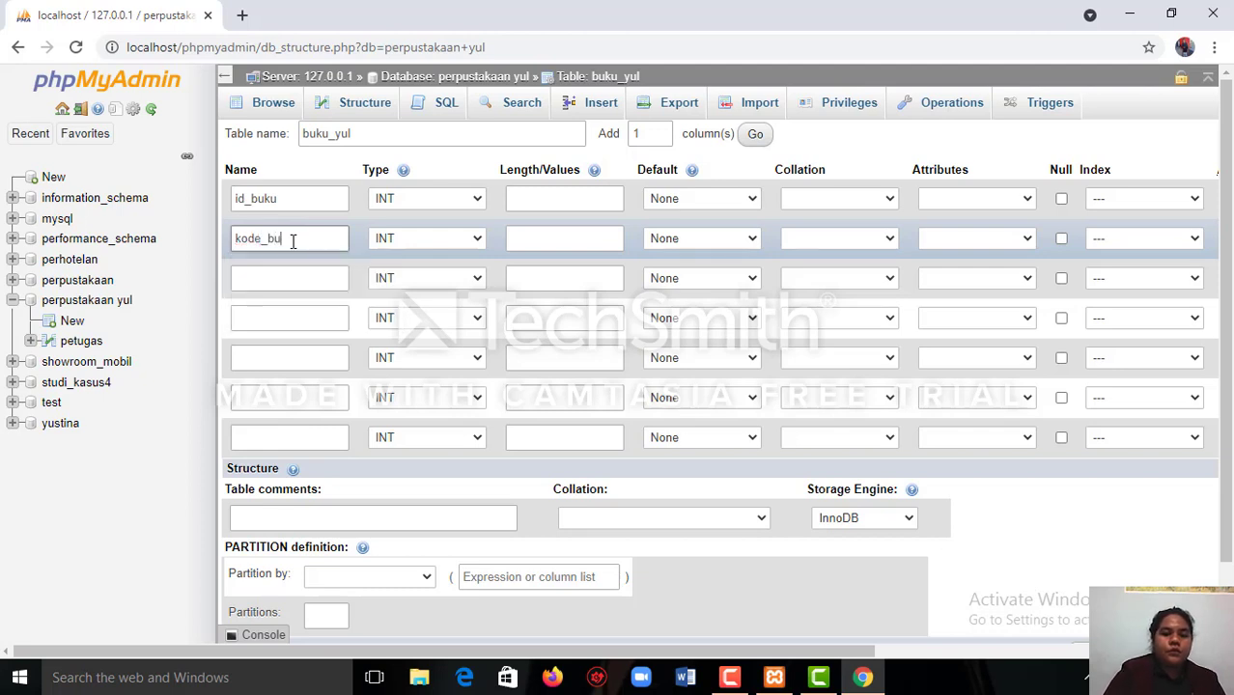
pyautogui.write('ku')
# Name the third column of buku_yul judul_buku.
pyautogui.click(298, 278)
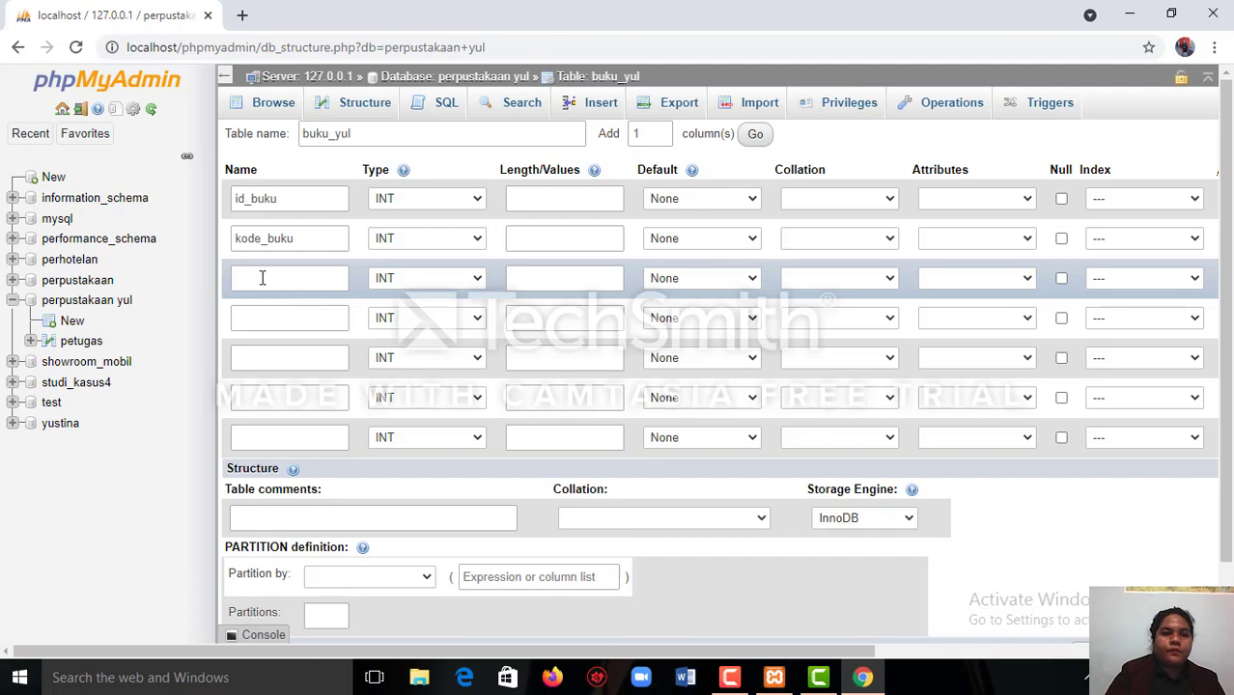
pyautogui.click(263, 279)
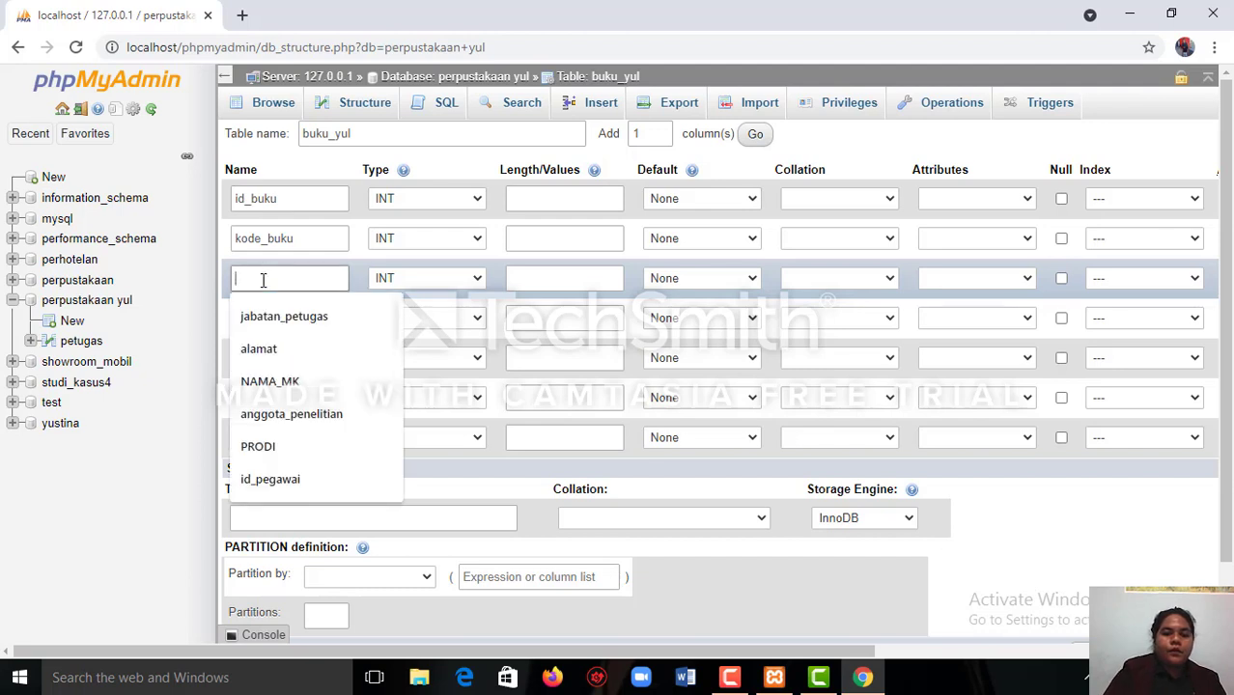
pyautogui.write('jud')
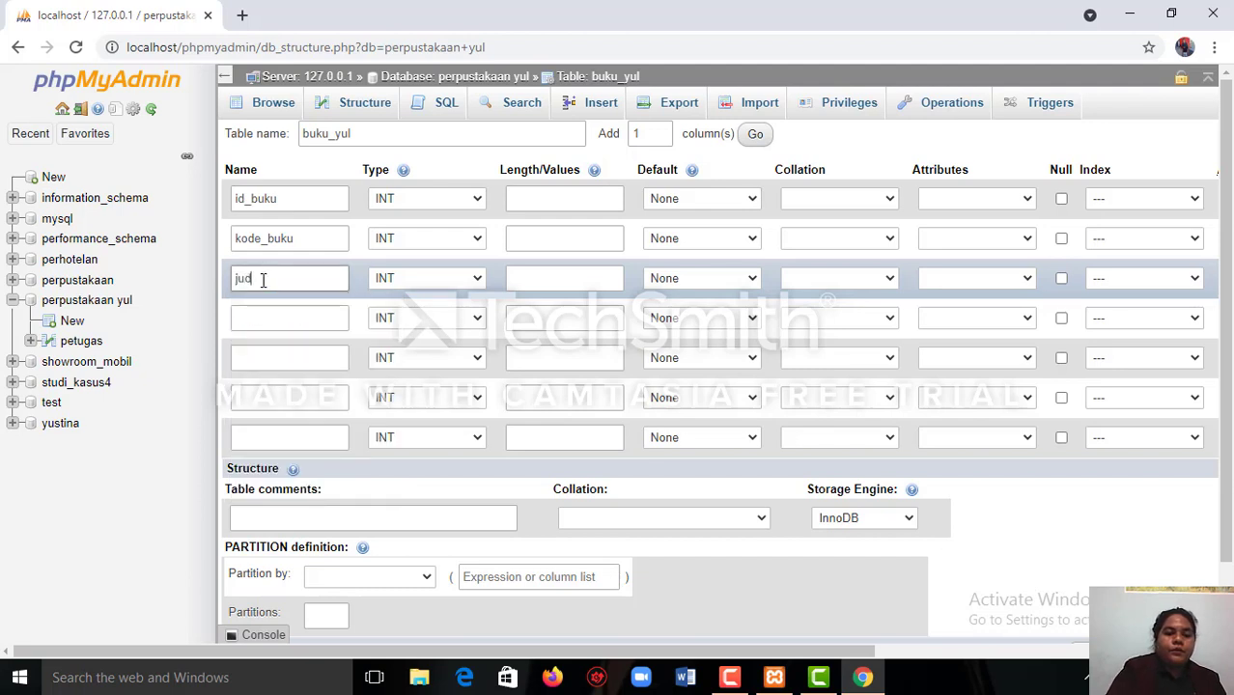
pyautogui.write('ul')
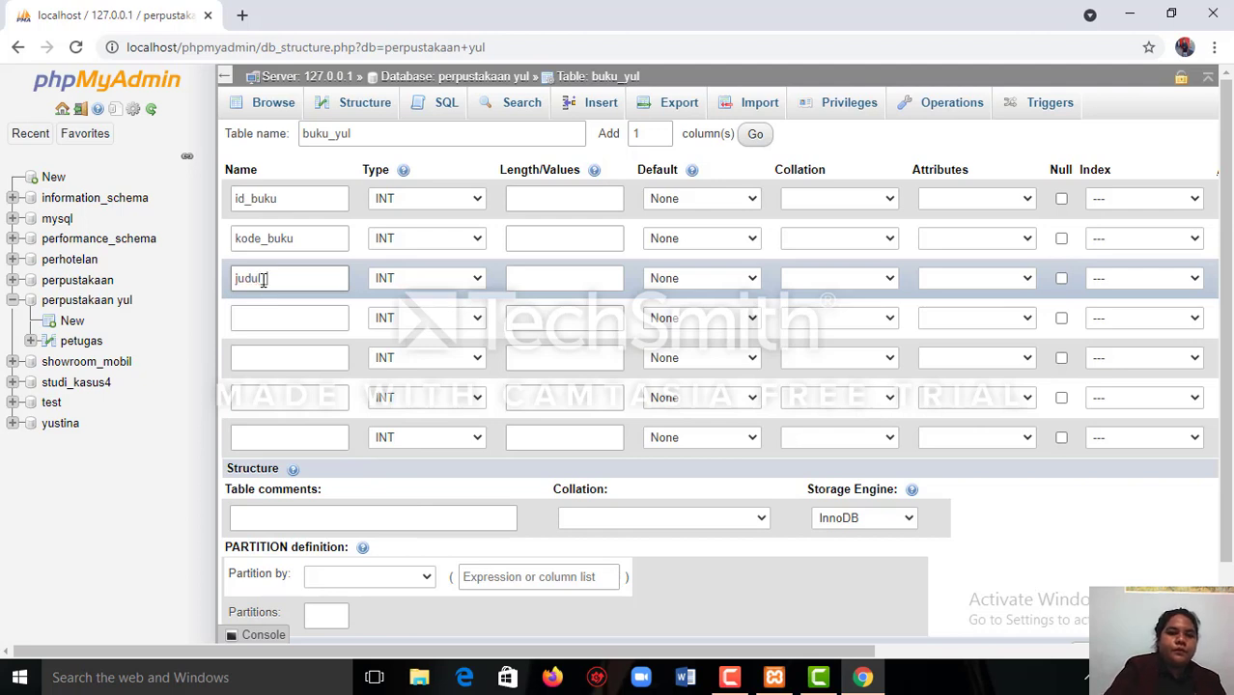
pyautogui.write('_buku')
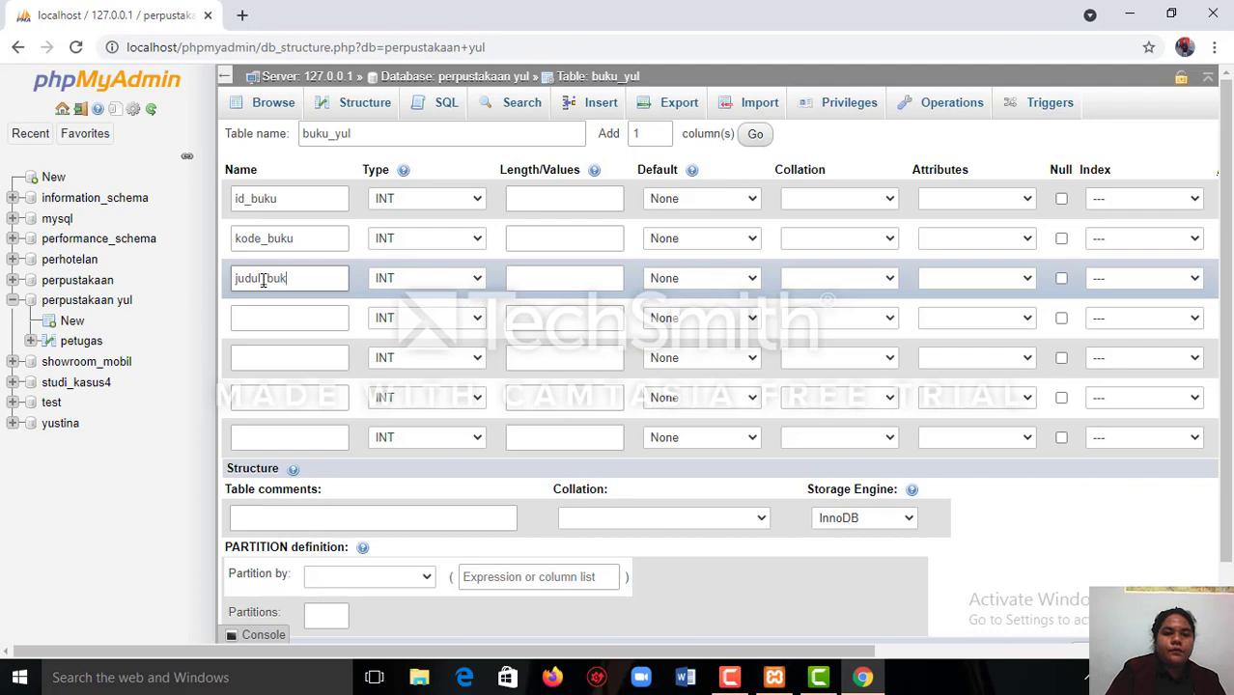
# Name the fourth column of buku_yul penulis_buku.
pyautogui.click(270, 318)
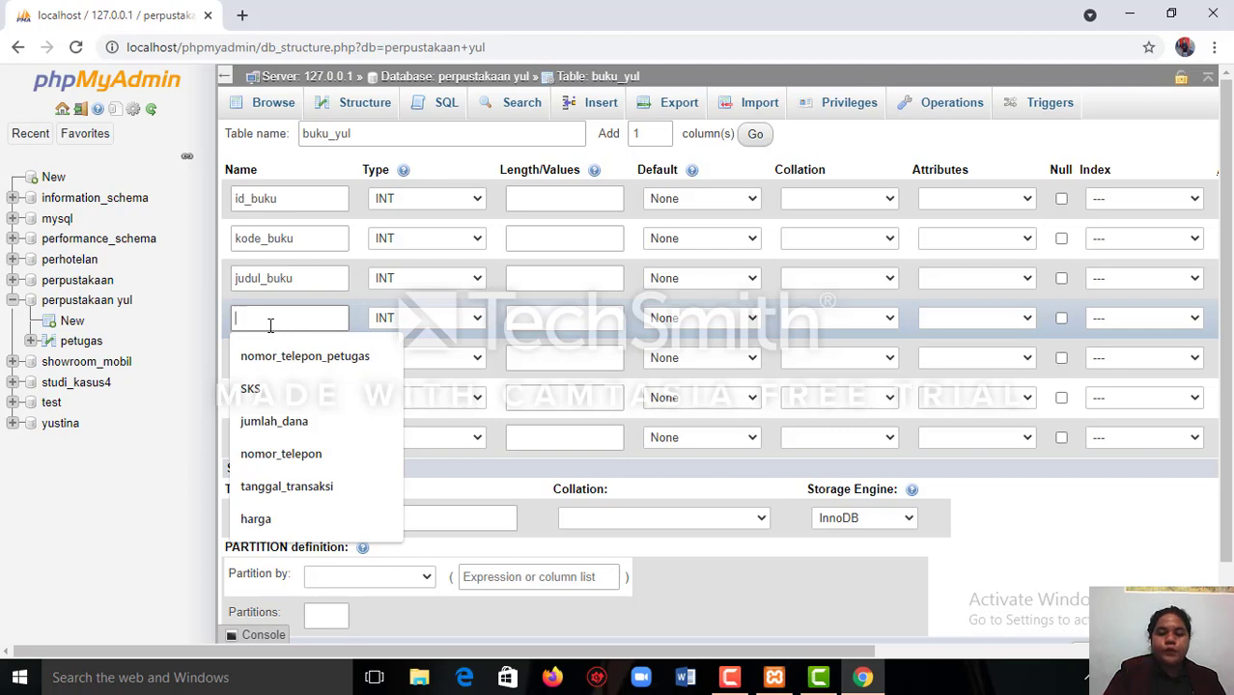
pyautogui.write('pe')
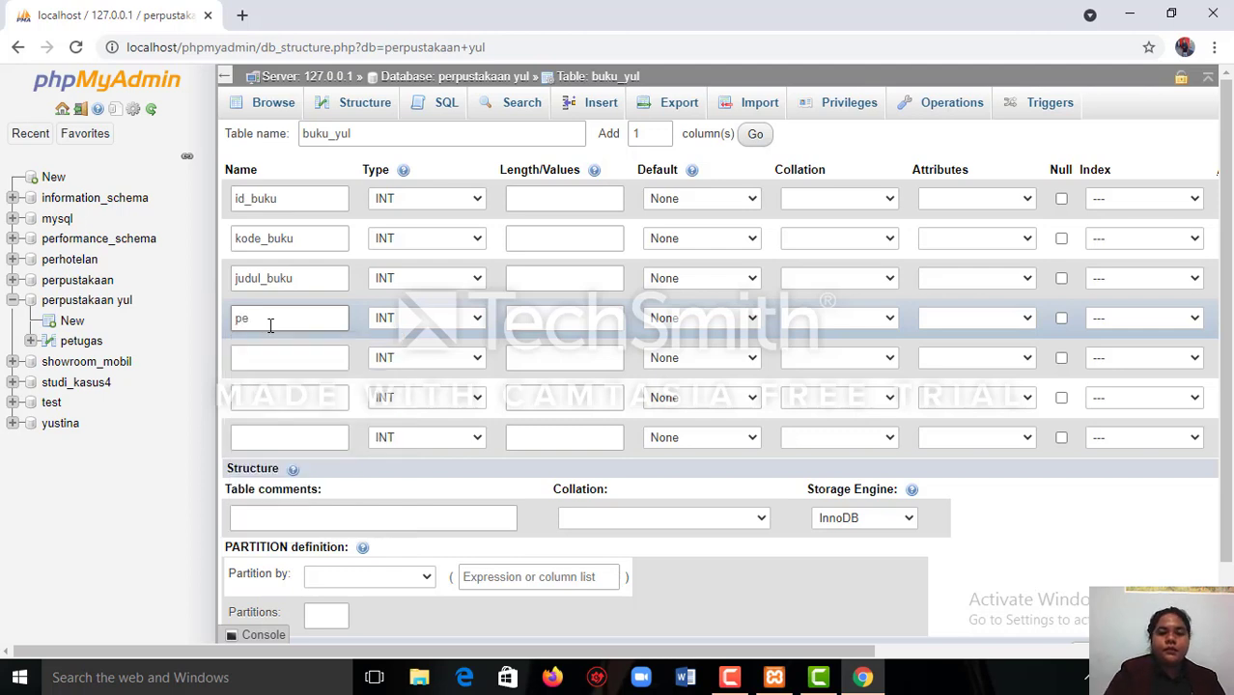
pyautogui.write('nulis')
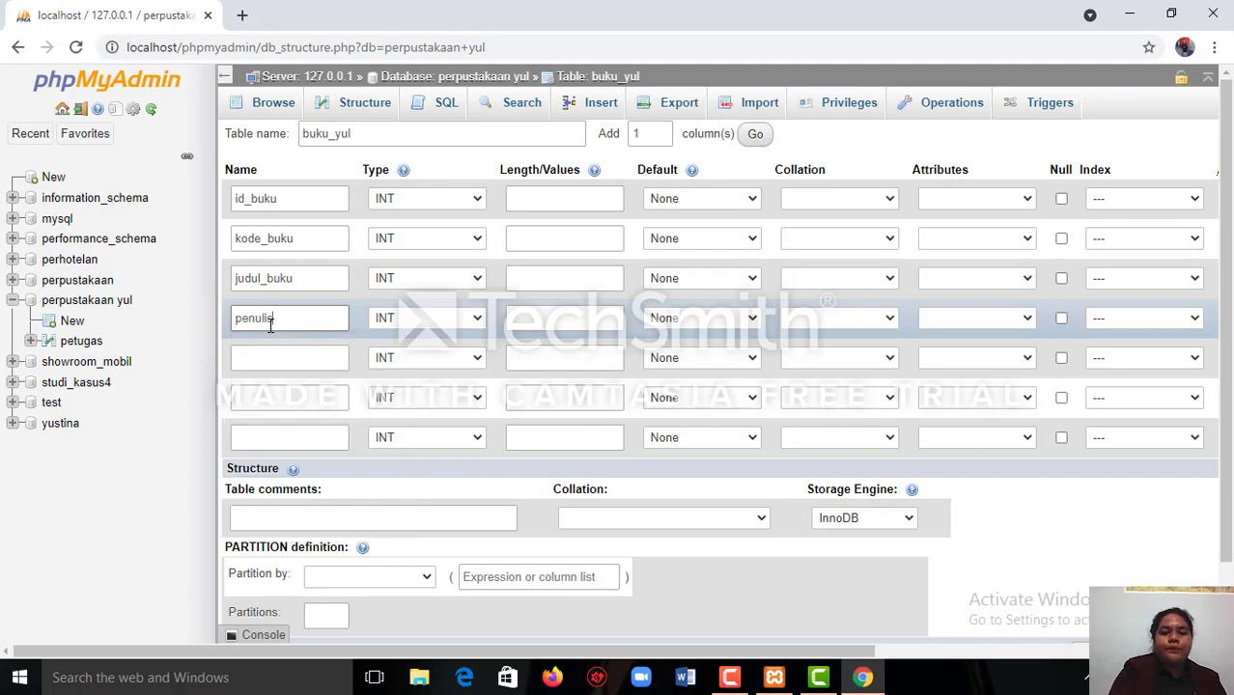
pyautogui.click(262, 365)
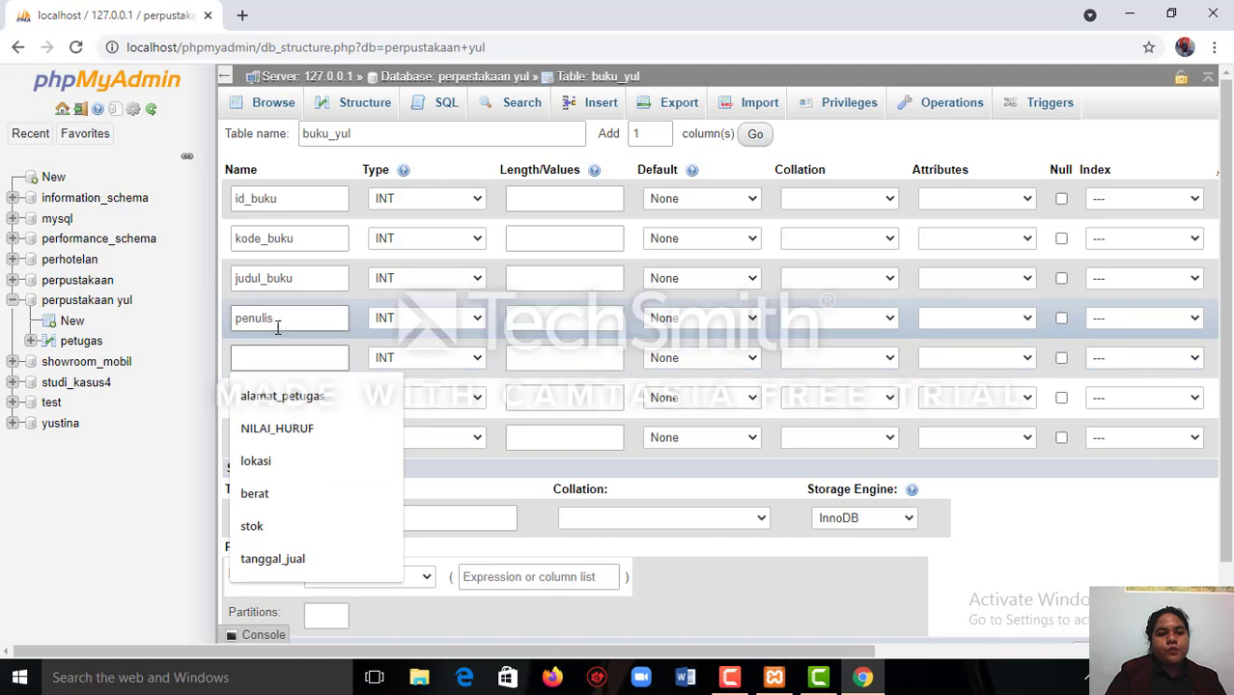
pyautogui.click(278, 327)
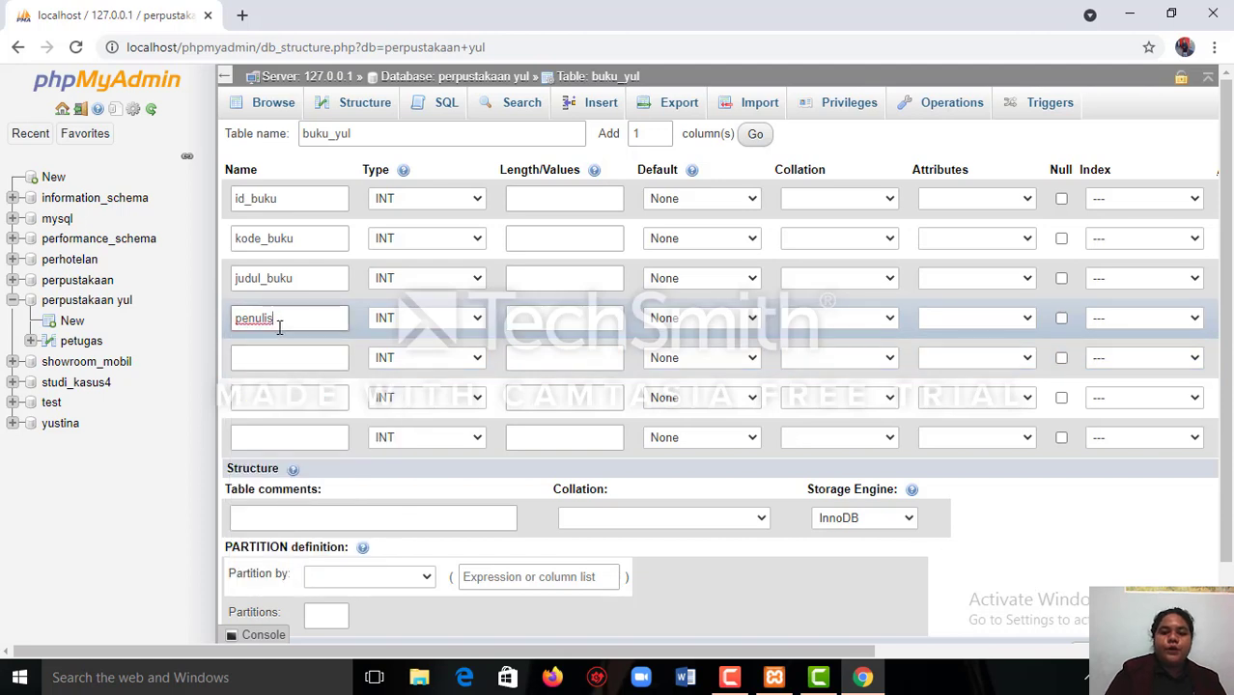
pyautogui.write('_')
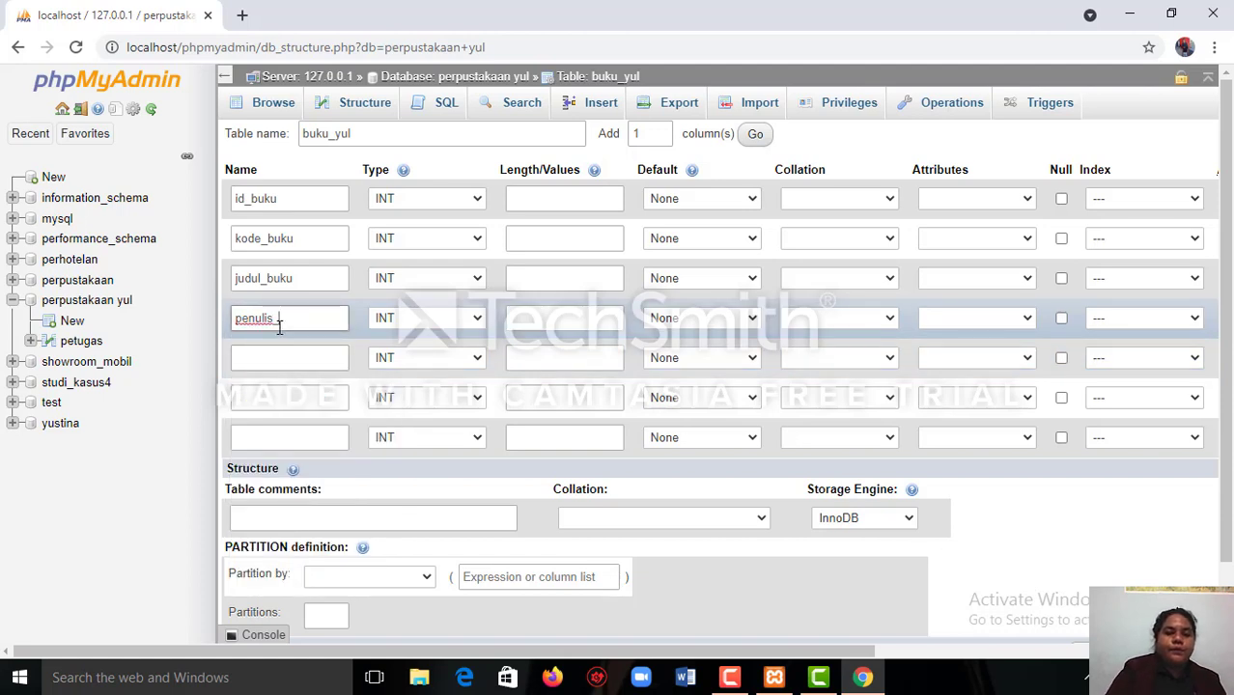
pyautogui.write('buku')
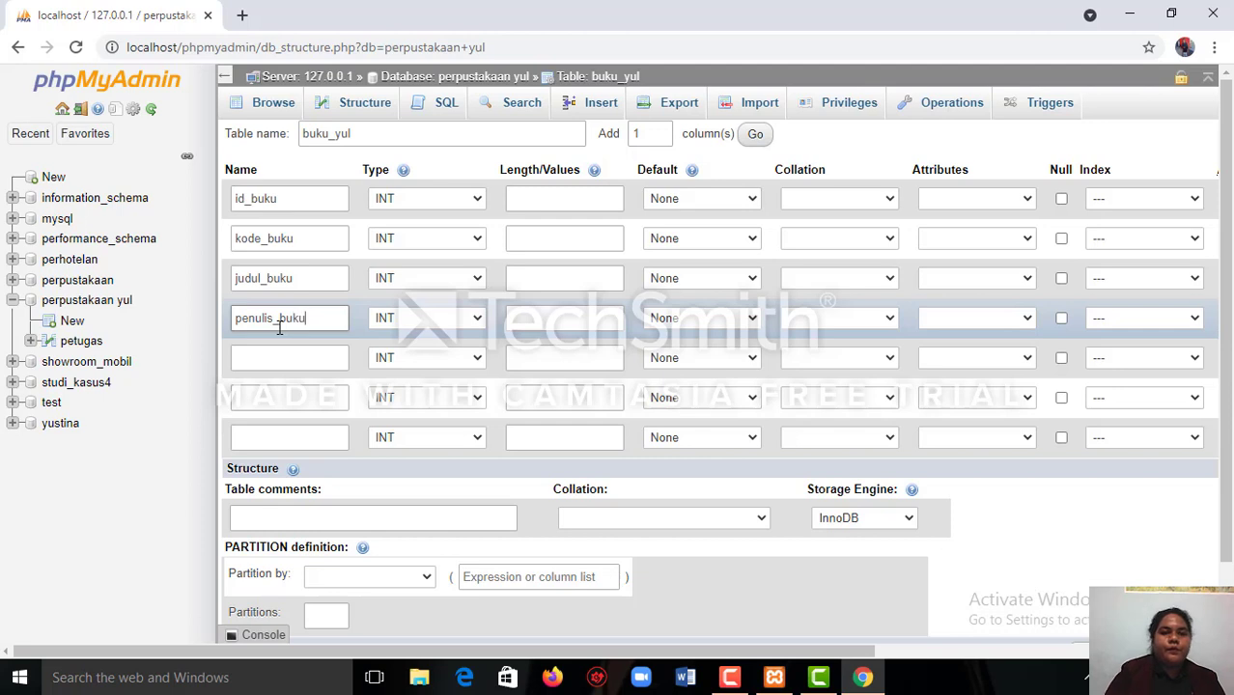
# Name the fifth column of buku_yul penerbit_buku.
pyautogui.click(275, 359)
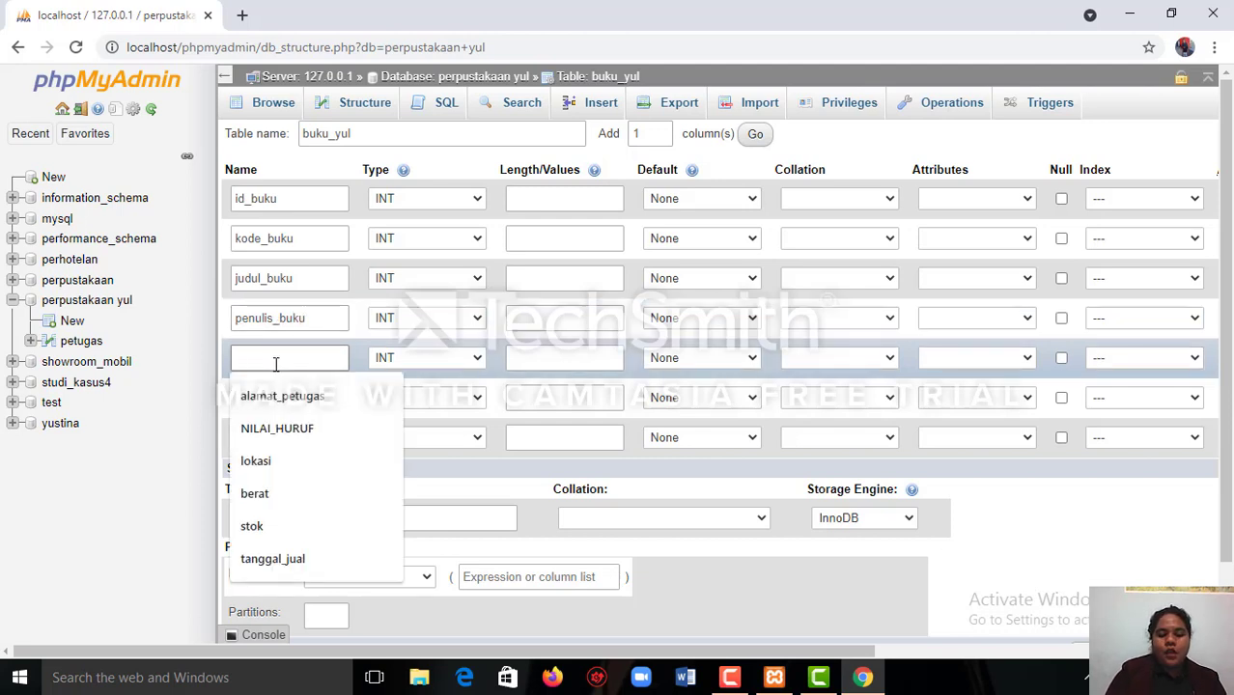
pyautogui.click(276, 365)
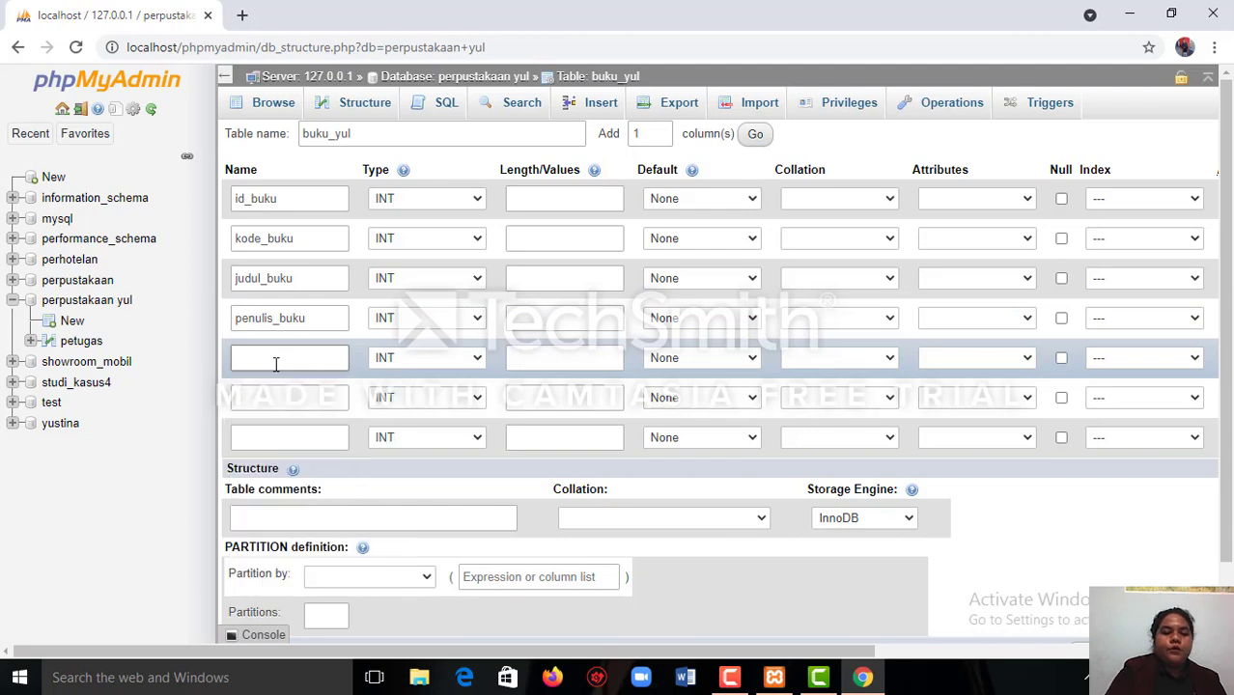
pyautogui.write('perb')
pyautogui.press('BackSpace')
pyautogui.write('n')
pyautogui.press('BackSpace')
pyautogui.press('BackSpace')
pyautogui.write('n')
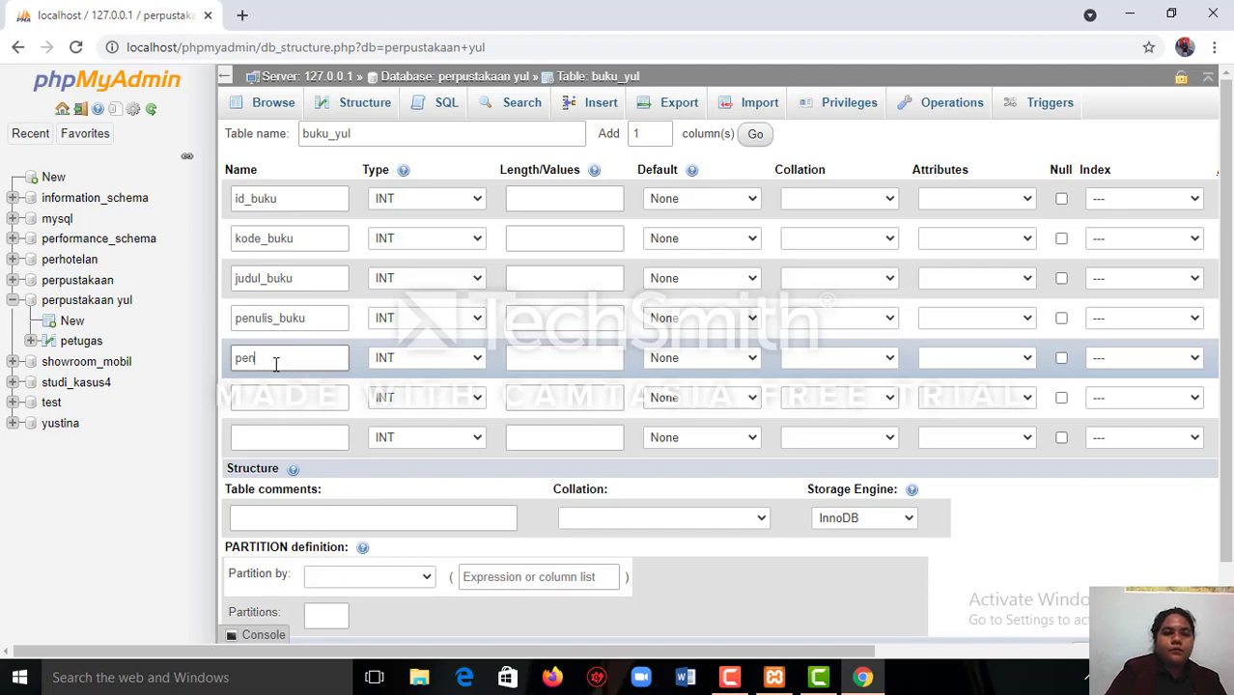
pyautogui.write('erbit')
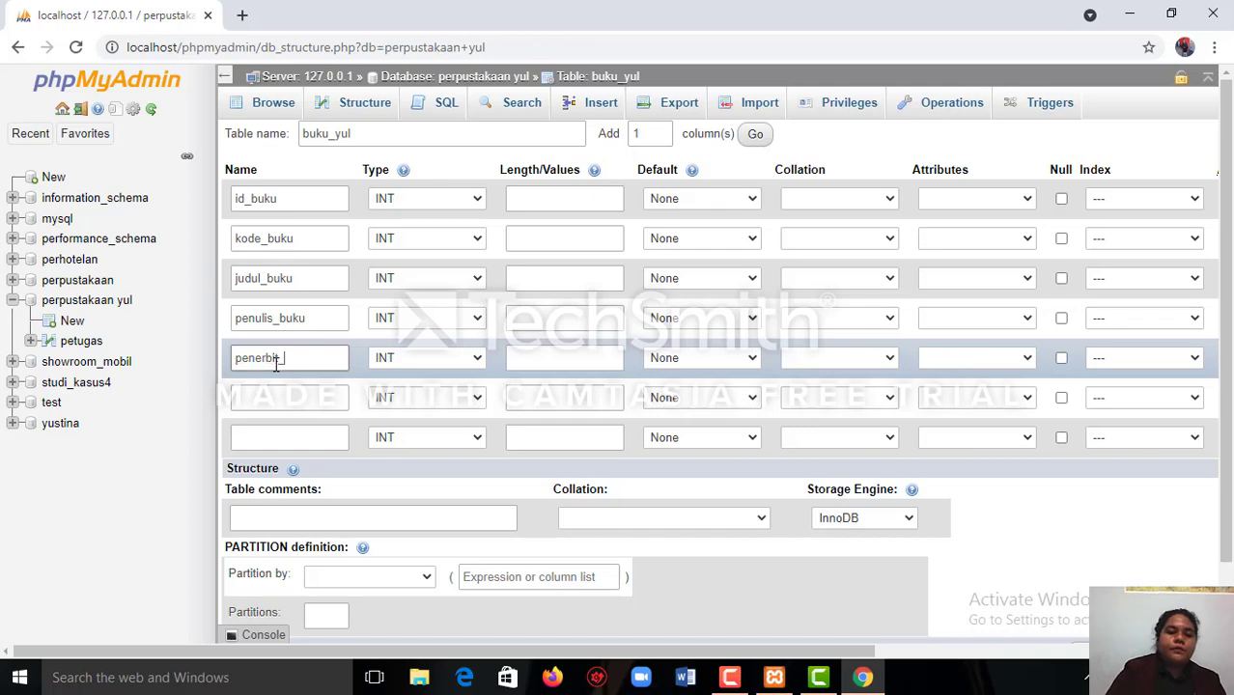
pyautogui.write('_buk')
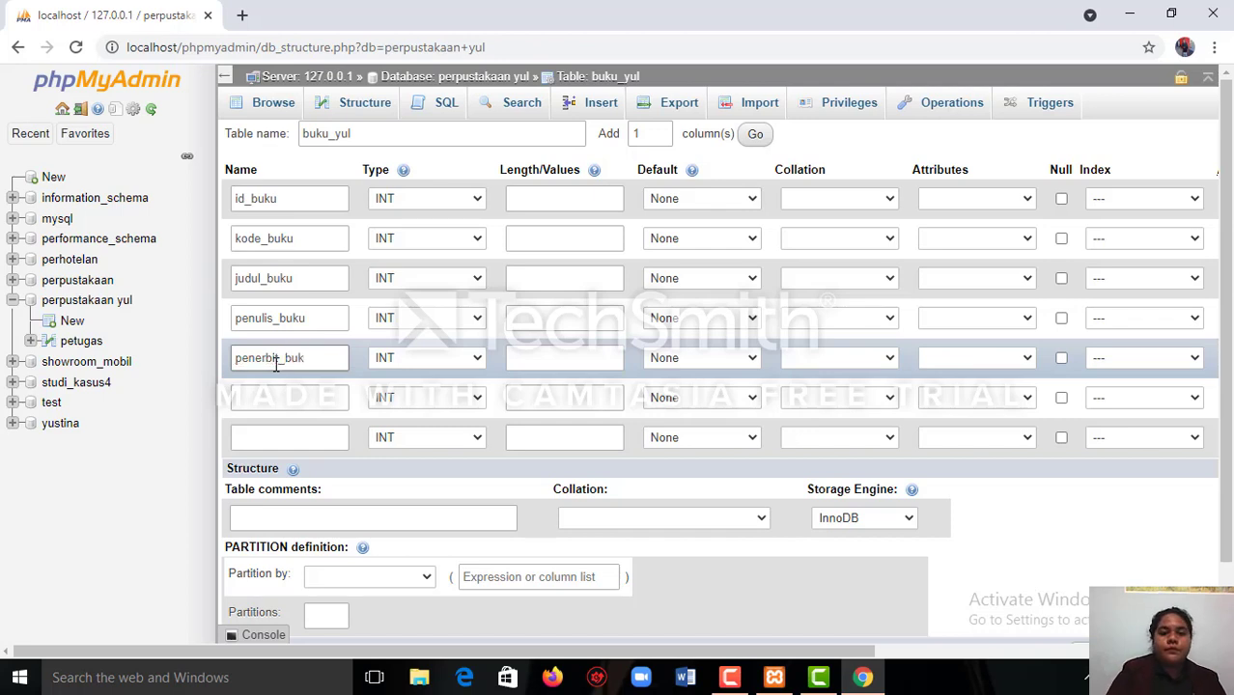
pyautogui.write('u')
# Name the sixth column of buku_yul tahun_terbit.
pyautogui.click(261, 406)
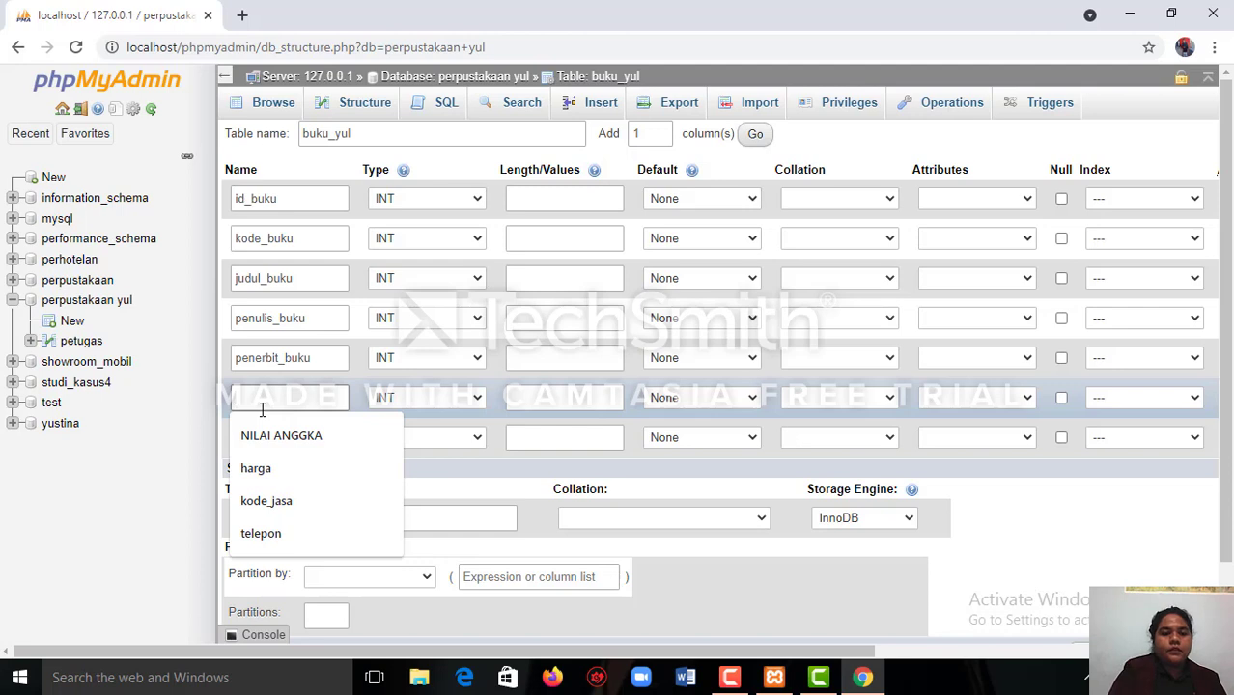
pyautogui.write('t')
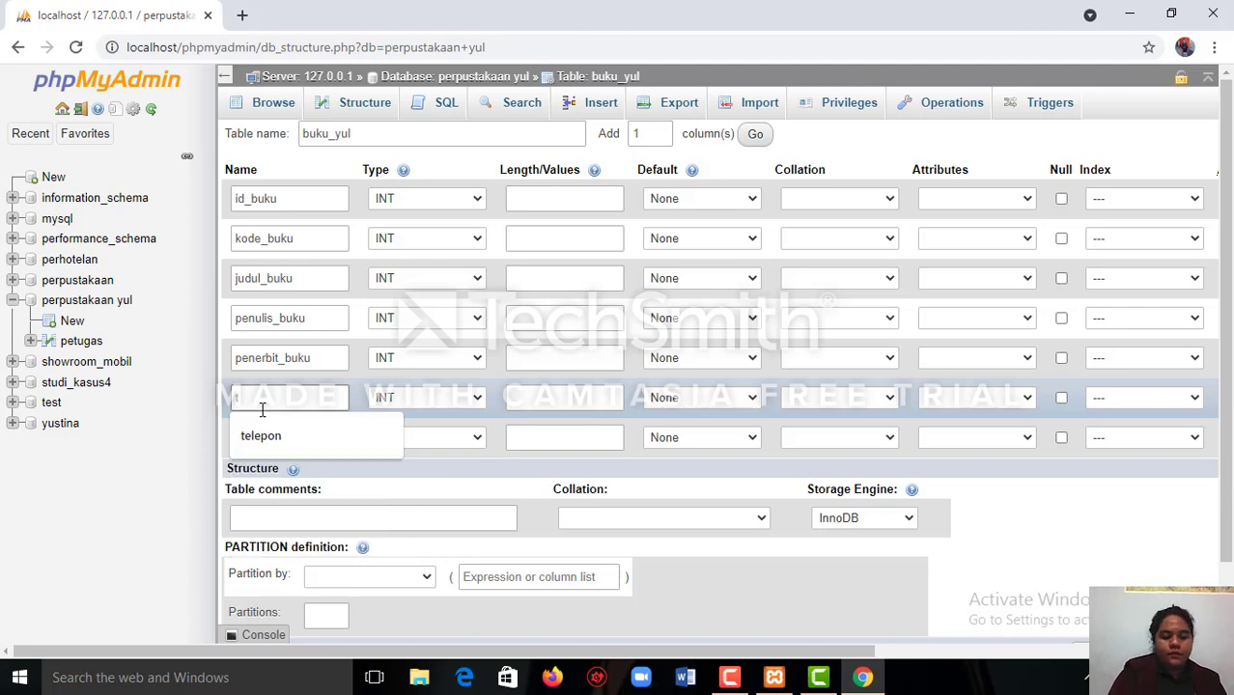
pyautogui.write('ahun')
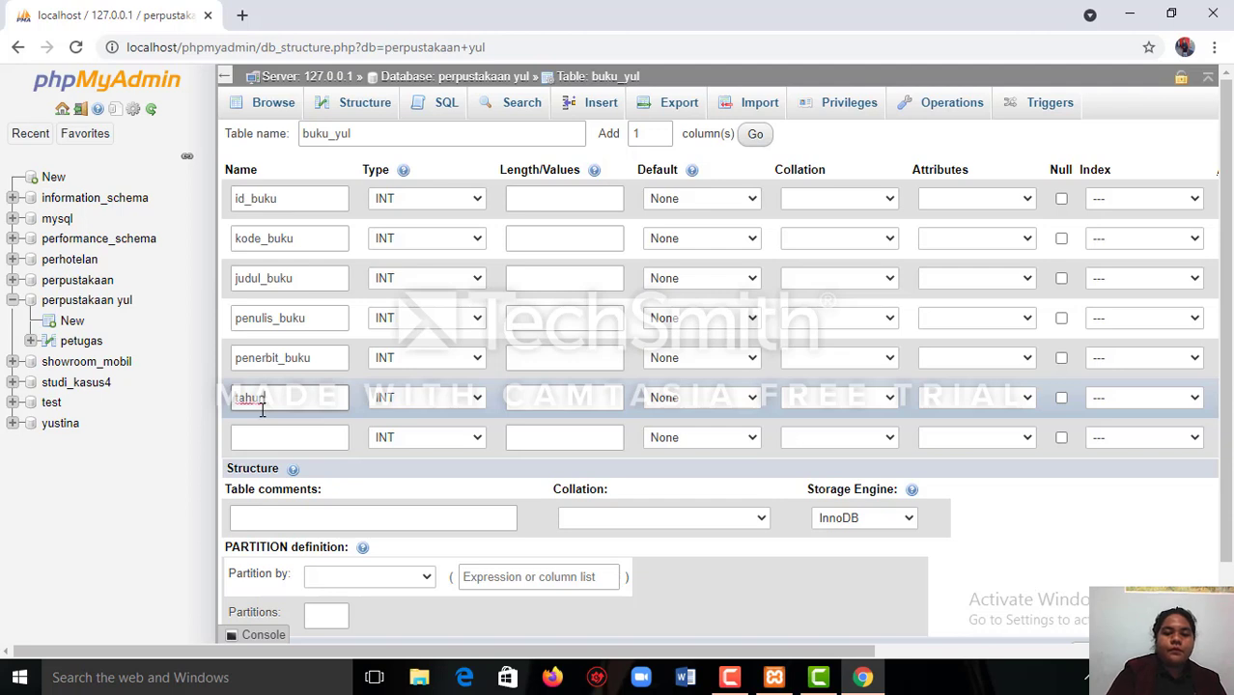
pyautogui.write('_terbit')
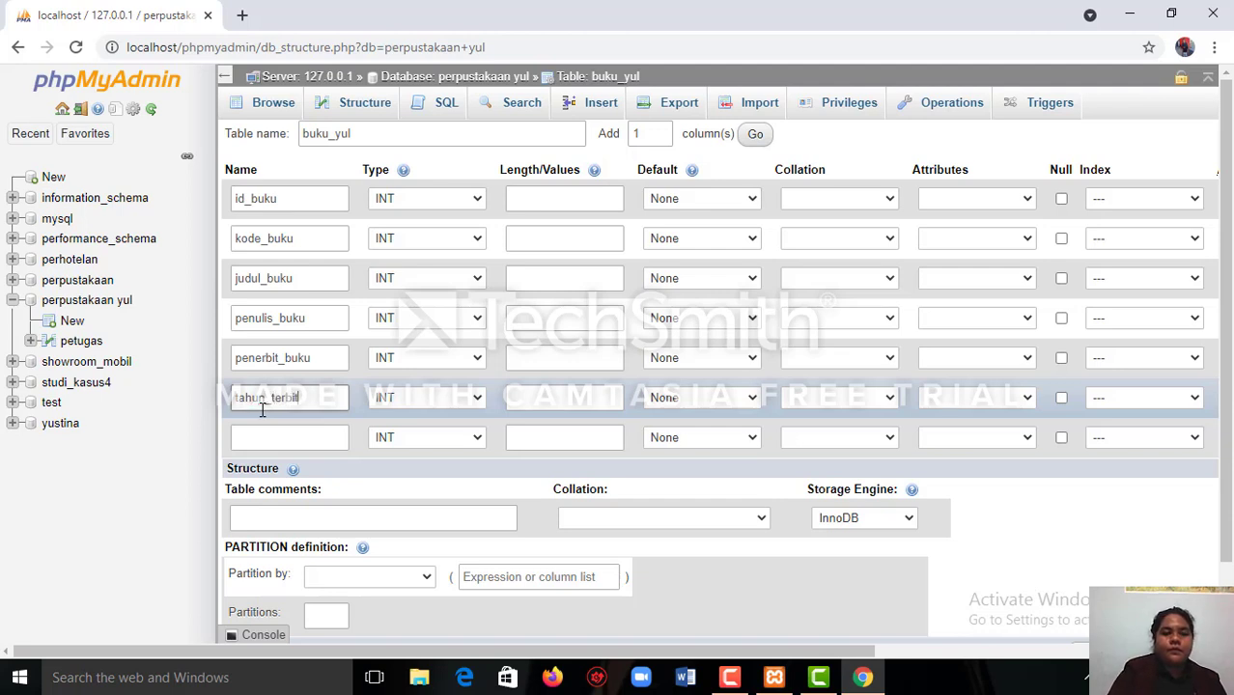
# Name the seventh column of buku_yul stok.
pyautogui.click(279, 438)
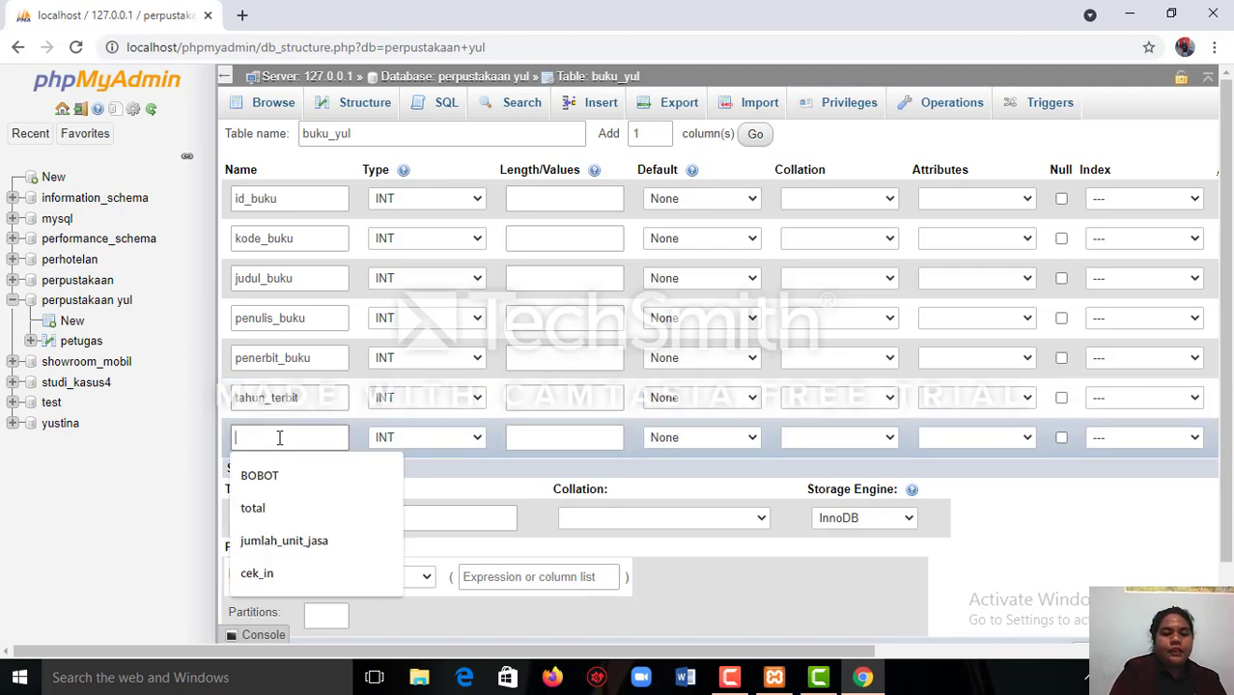
pyautogui.write('stok')
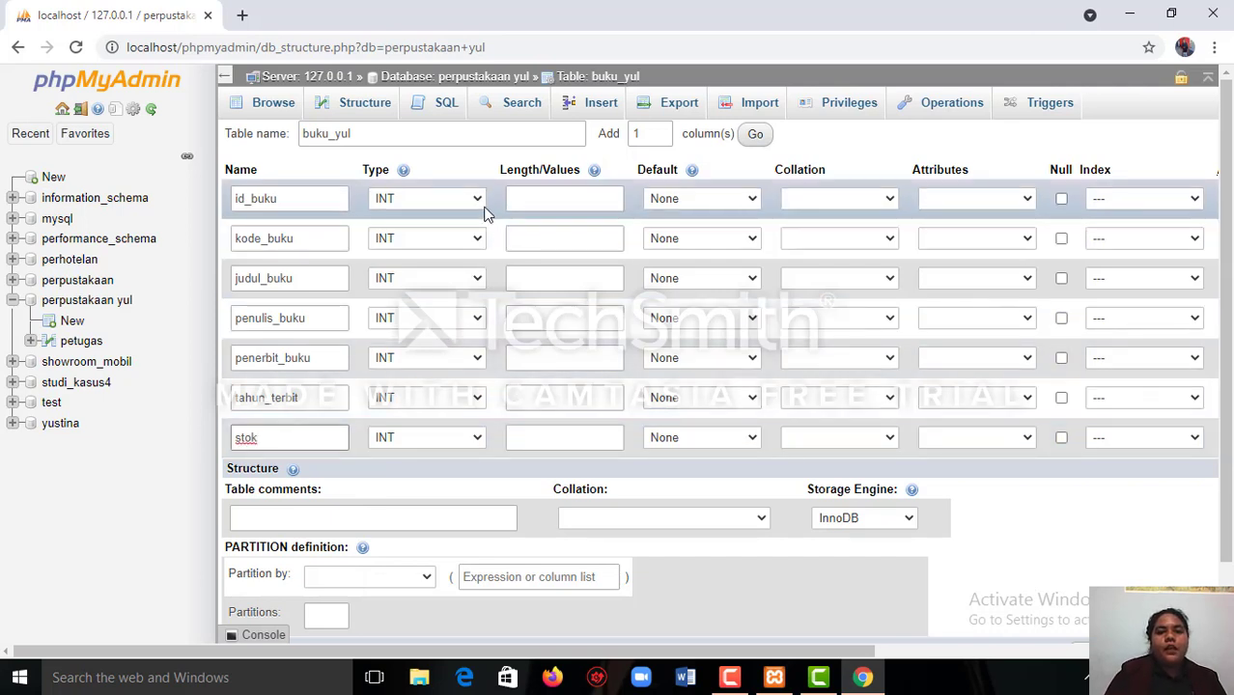
# Keep INT as the data type of id_buku and set its length to 11.
pyautogui.click(474, 202)
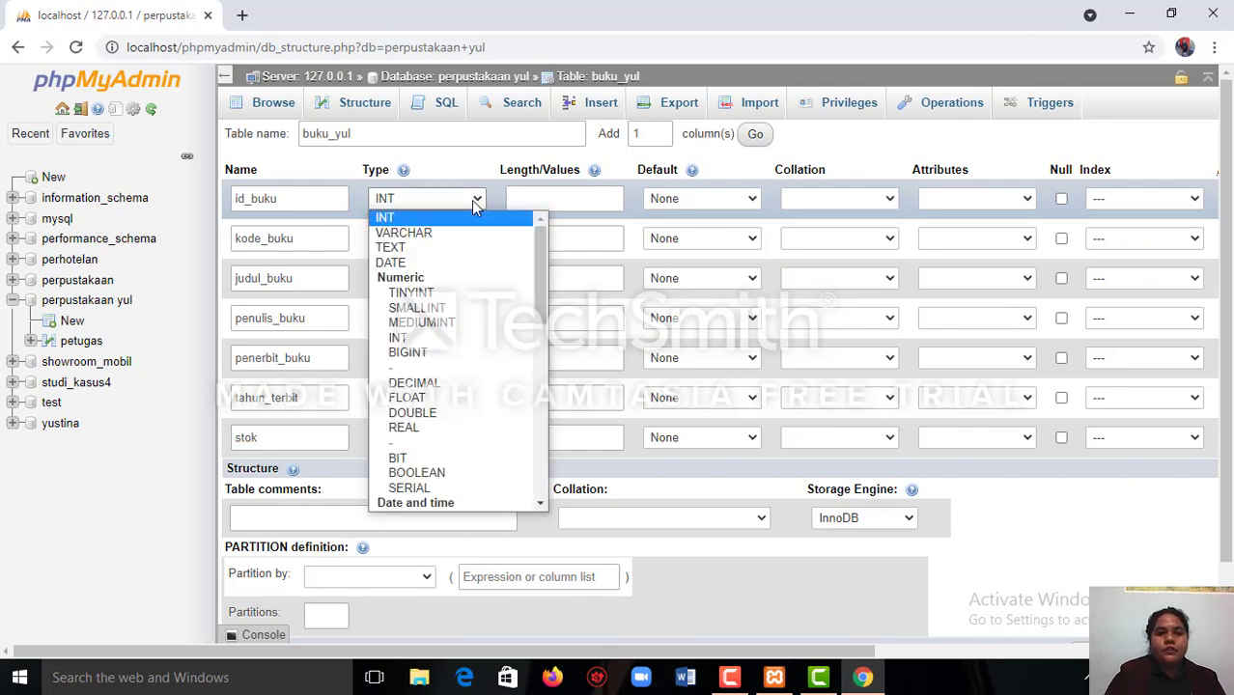
pyautogui.click(474, 222)
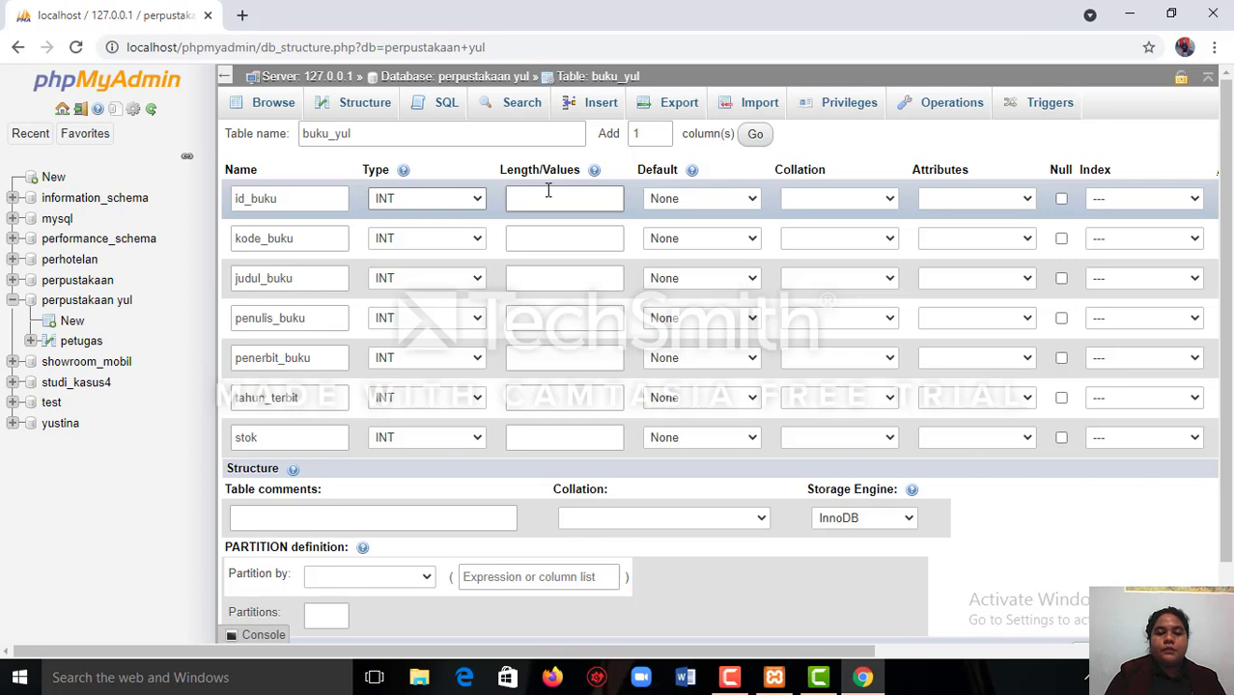
pyautogui.click(541, 196)
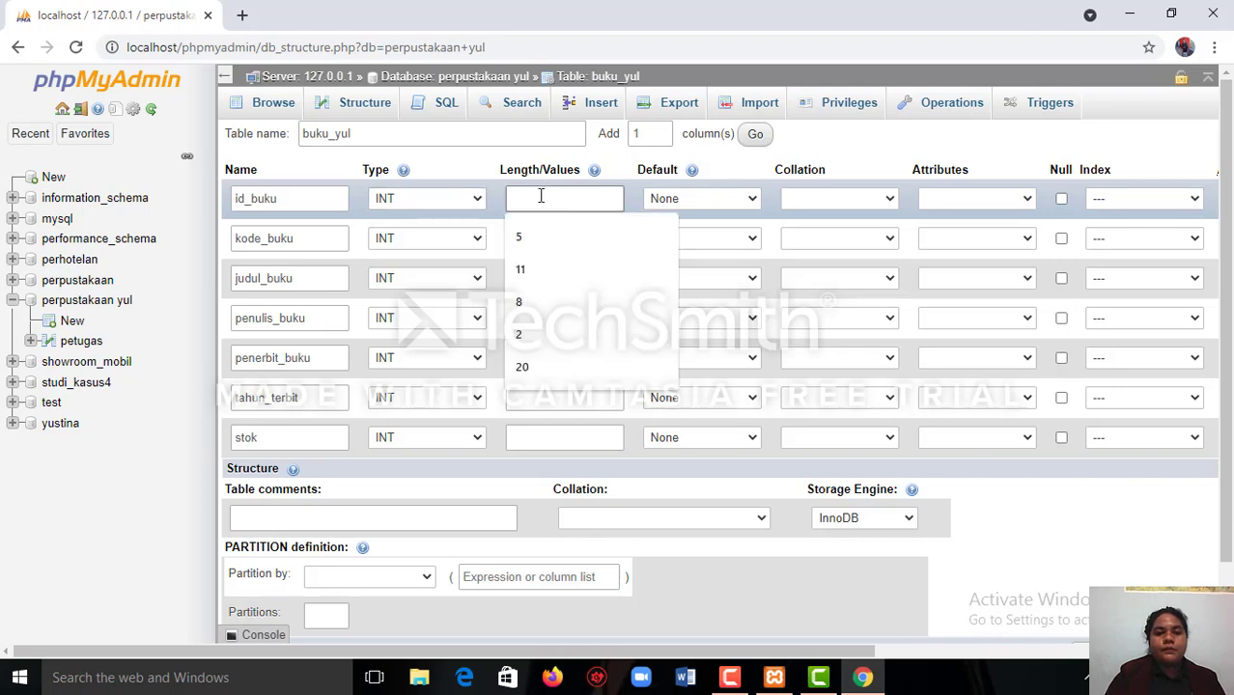
pyautogui.click(522, 267)
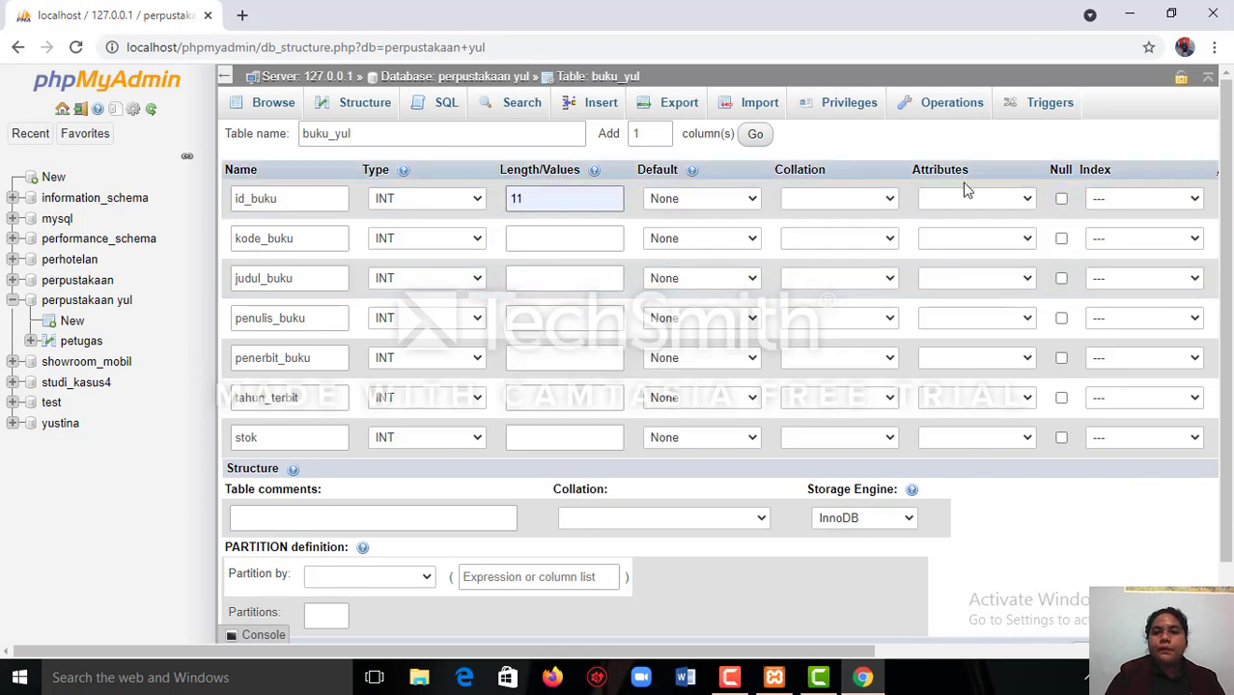
# Make id_buku the PRIMARY index without an index size and enable auto-increment (A_I) for it.
pyautogui.click(1193, 201)
pyautogui.click(1120, 232)
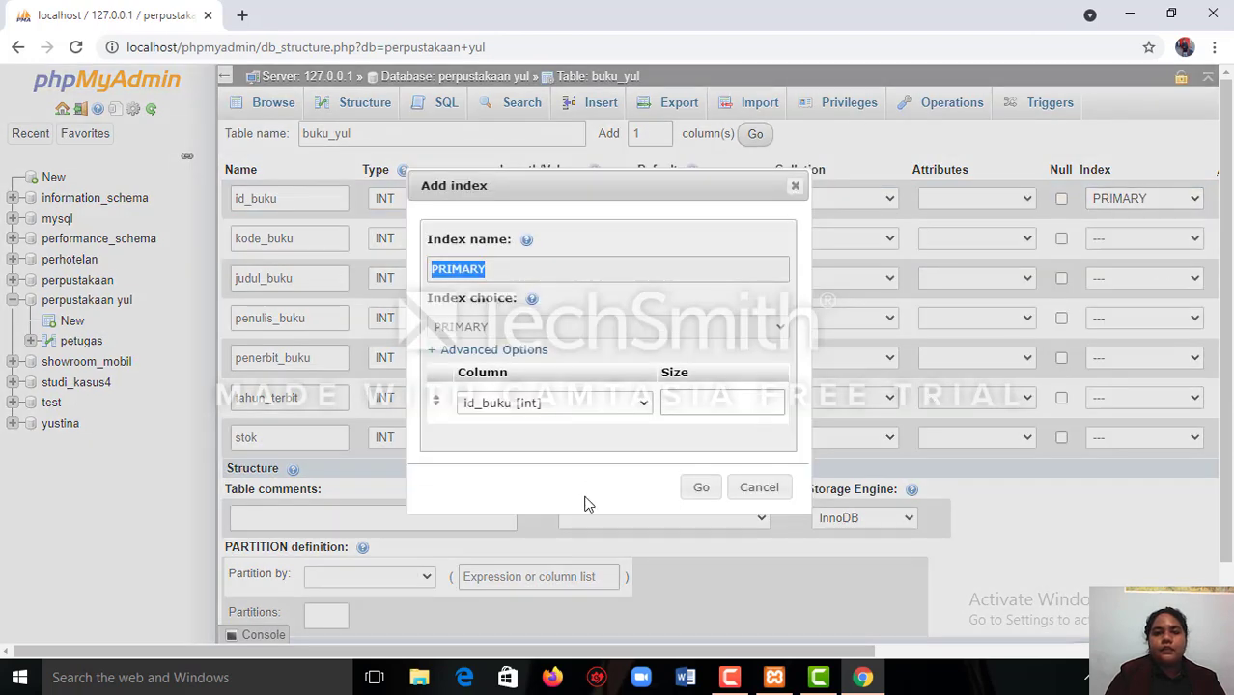
pyautogui.click(703, 491)
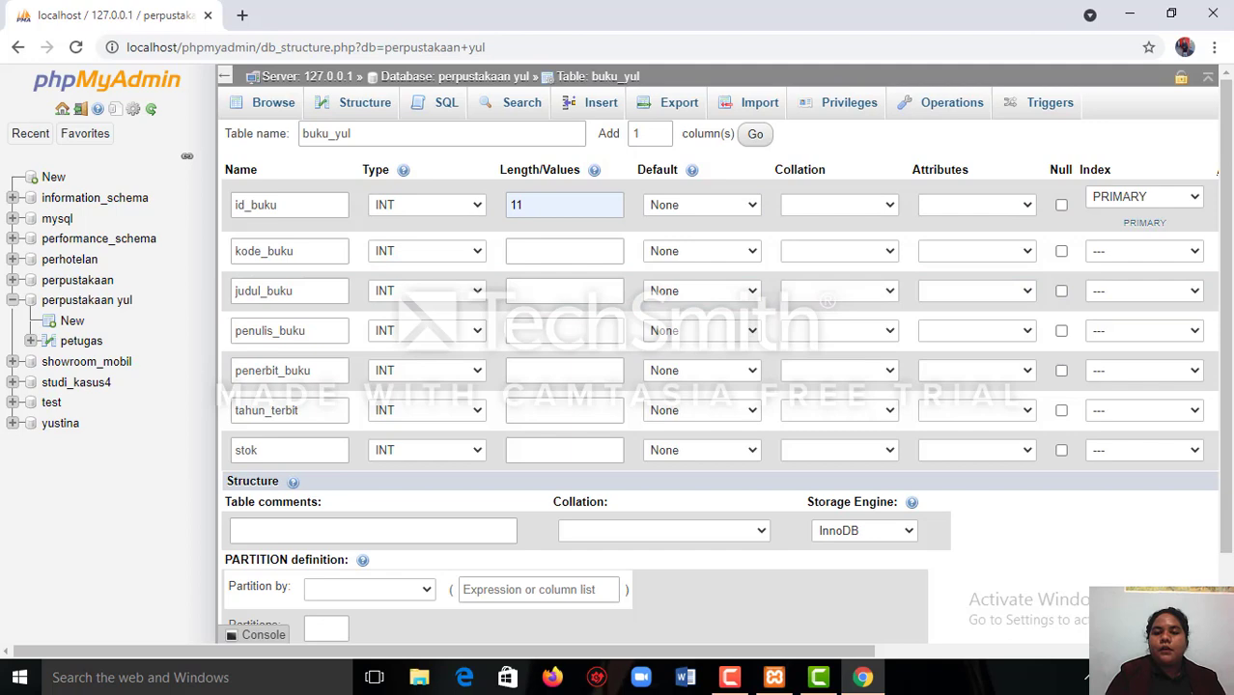
pyautogui.hscroll(2, 1221, 338)
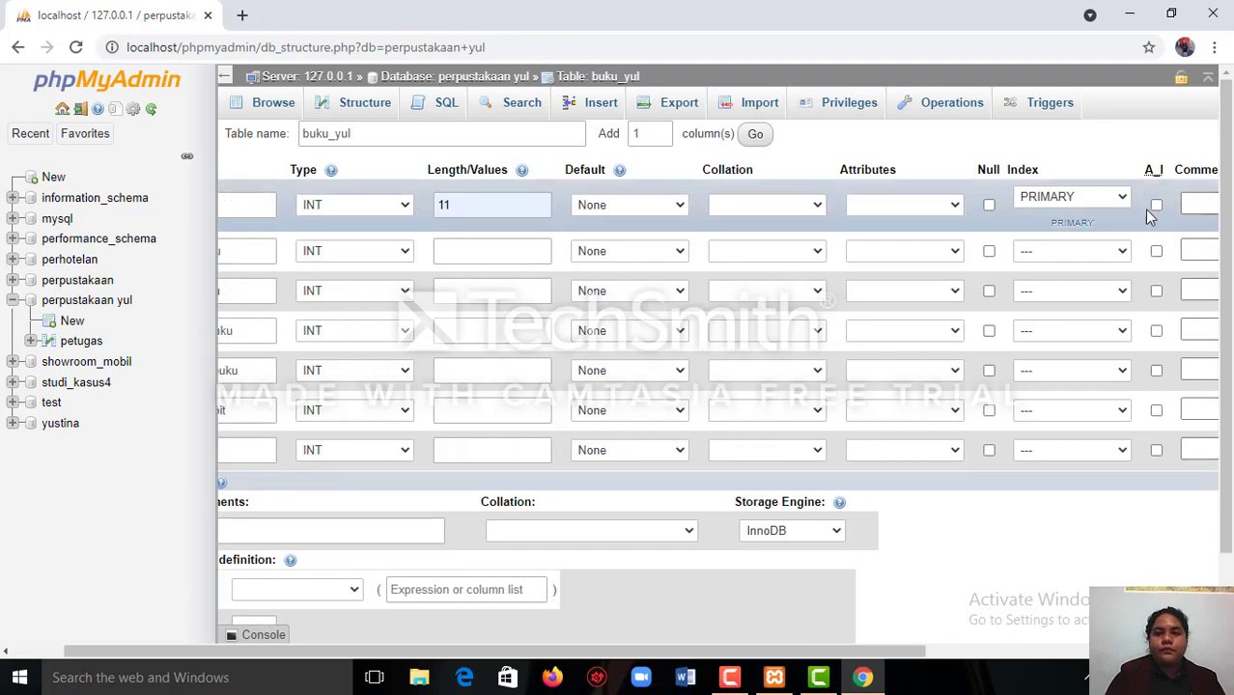
pyautogui.click(1157, 206)
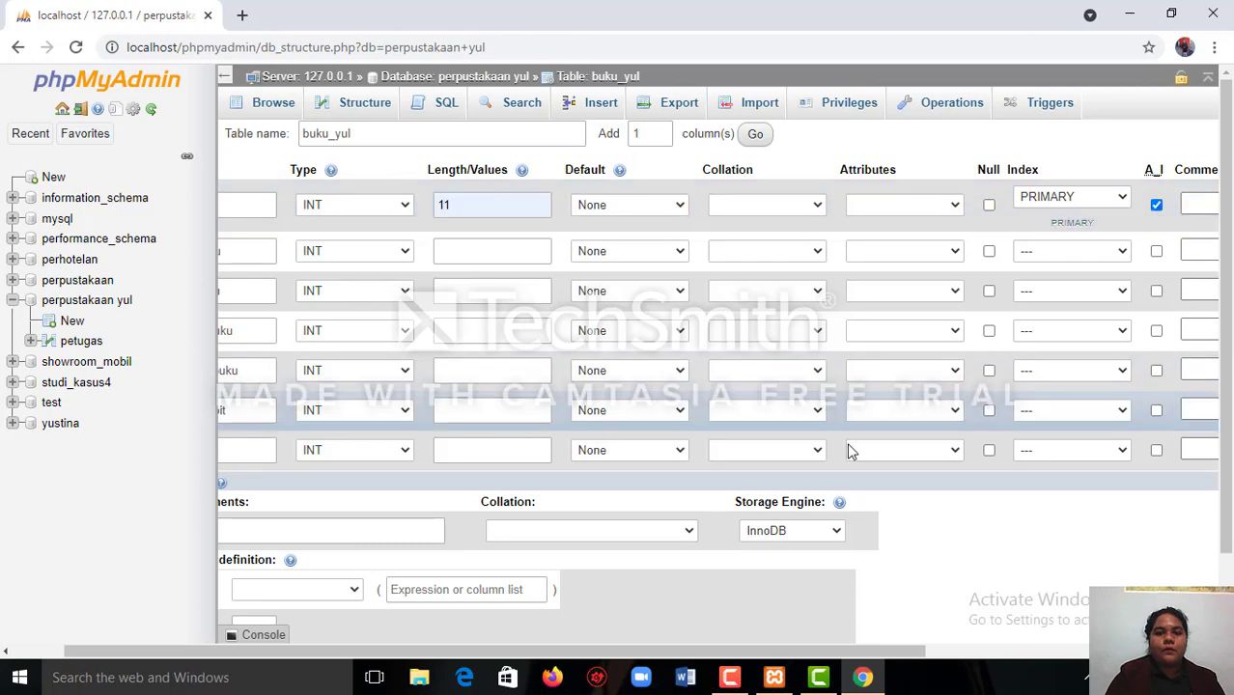
pyautogui.click(6, 651)
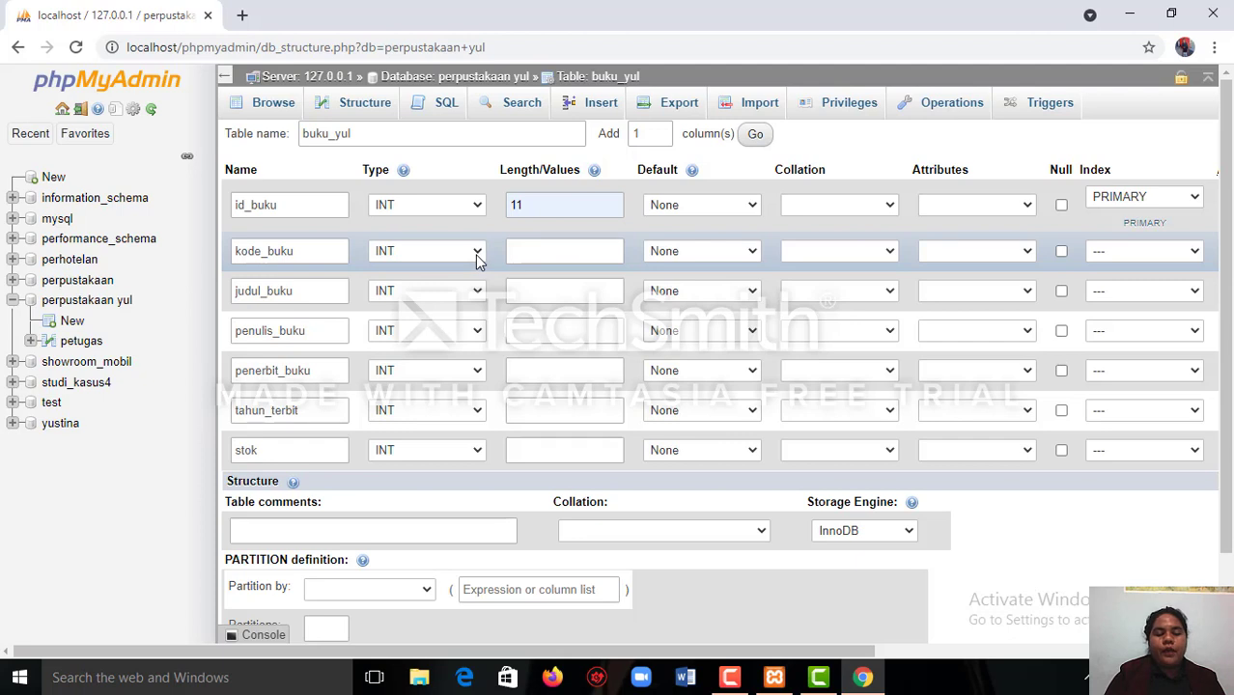
# Set the data type of kode_buku to CHAR from the string types.
pyautogui.click(476, 257)
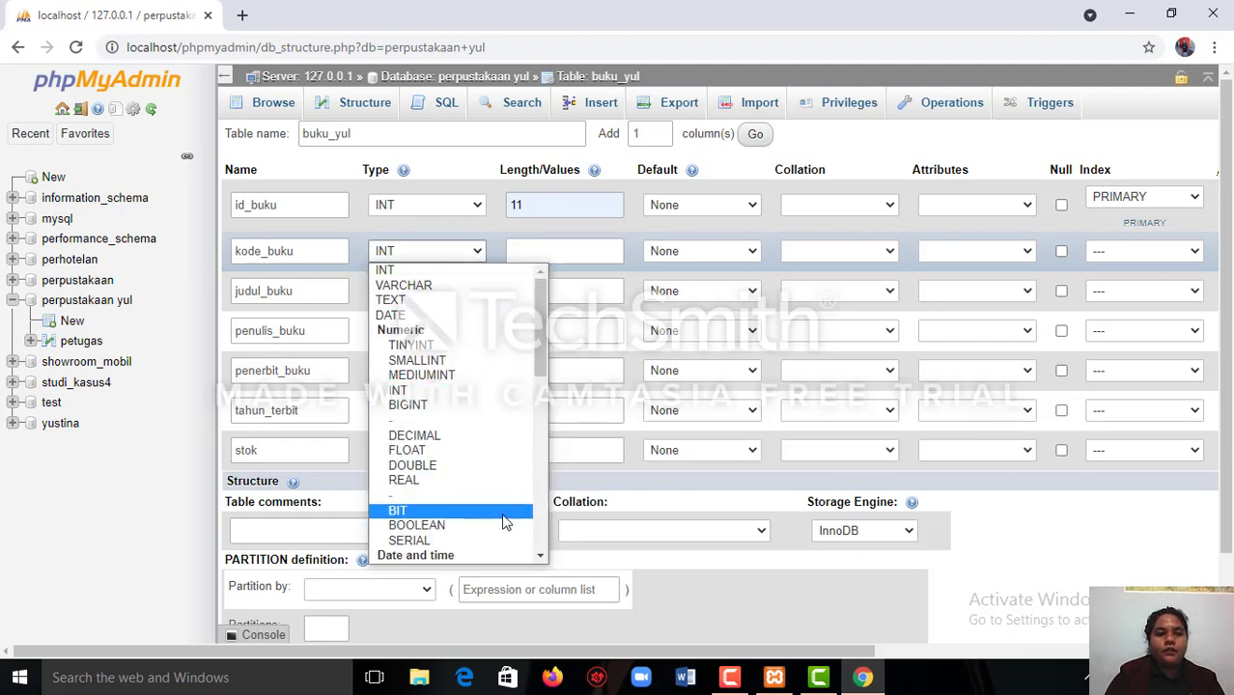
pyautogui.scroll(-4, 540, 561)
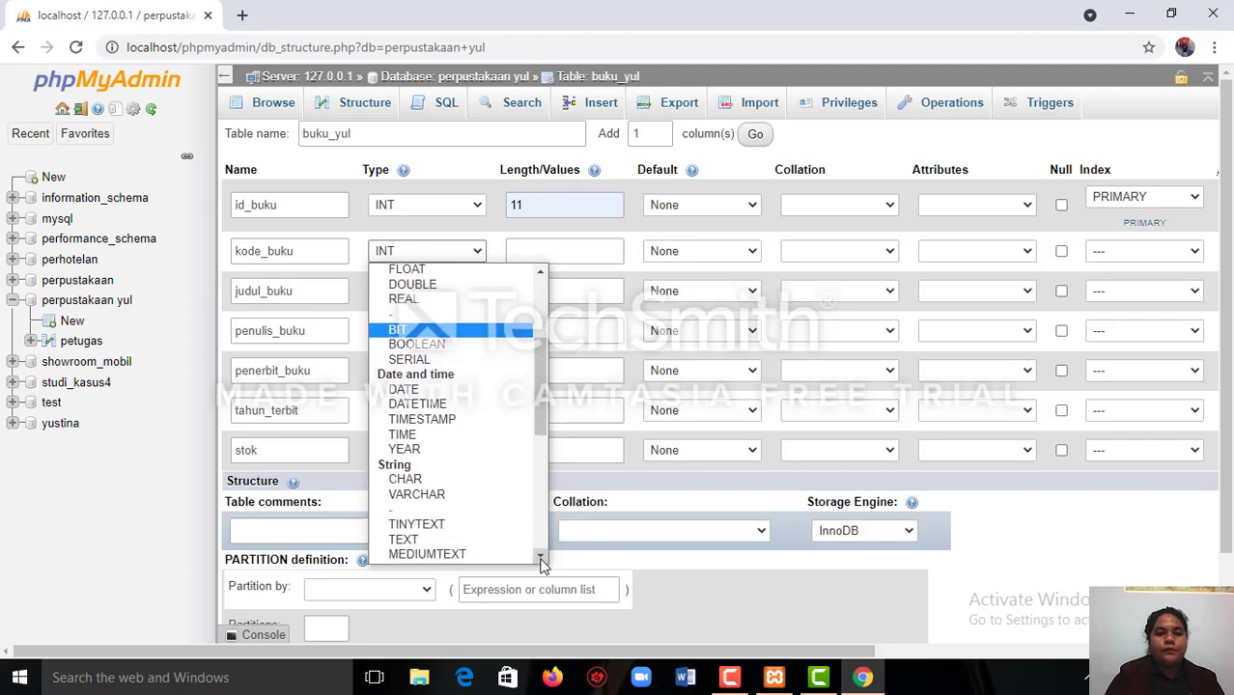
pyautogui.scroll(-5, 540, 561)
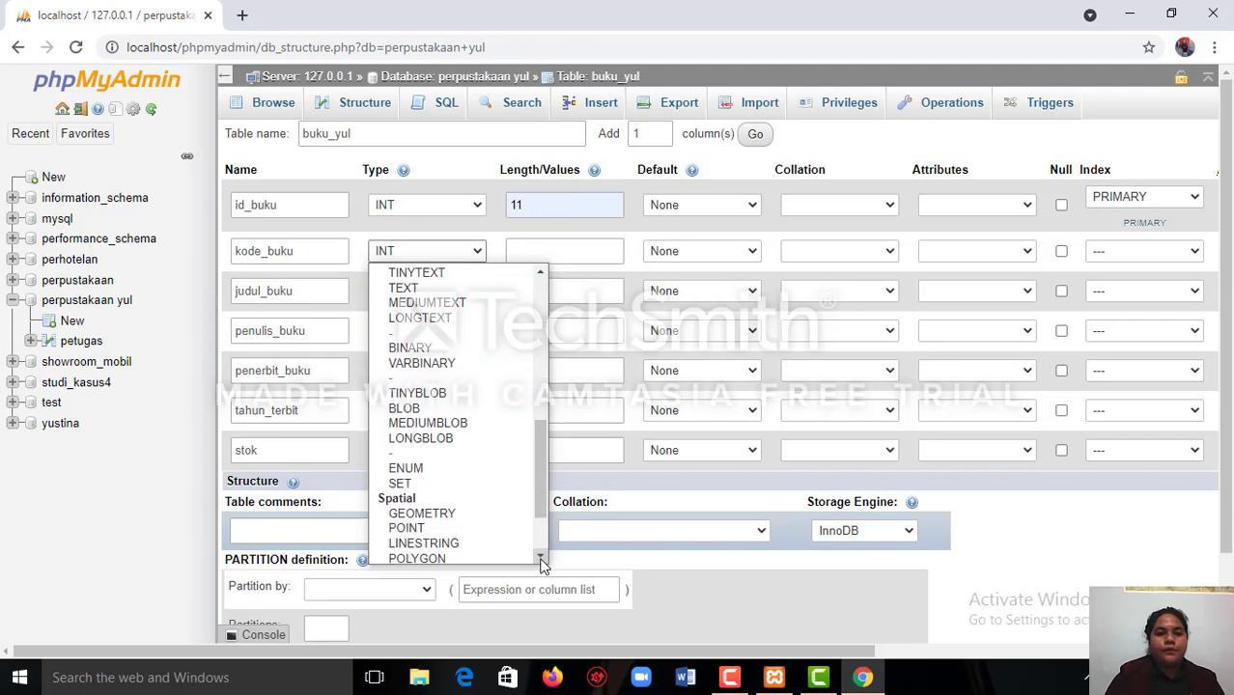
pyautogui.scroll(-3, 541, 561)
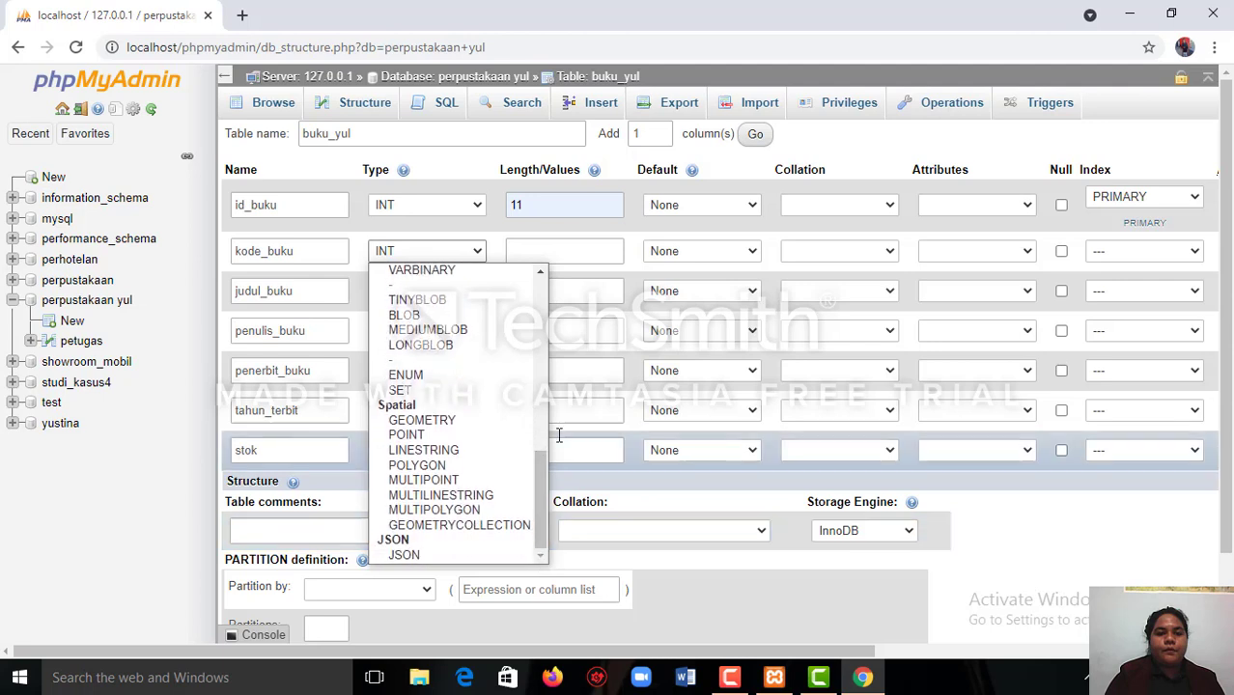
pyautogui.scroll(5, 540, 277)
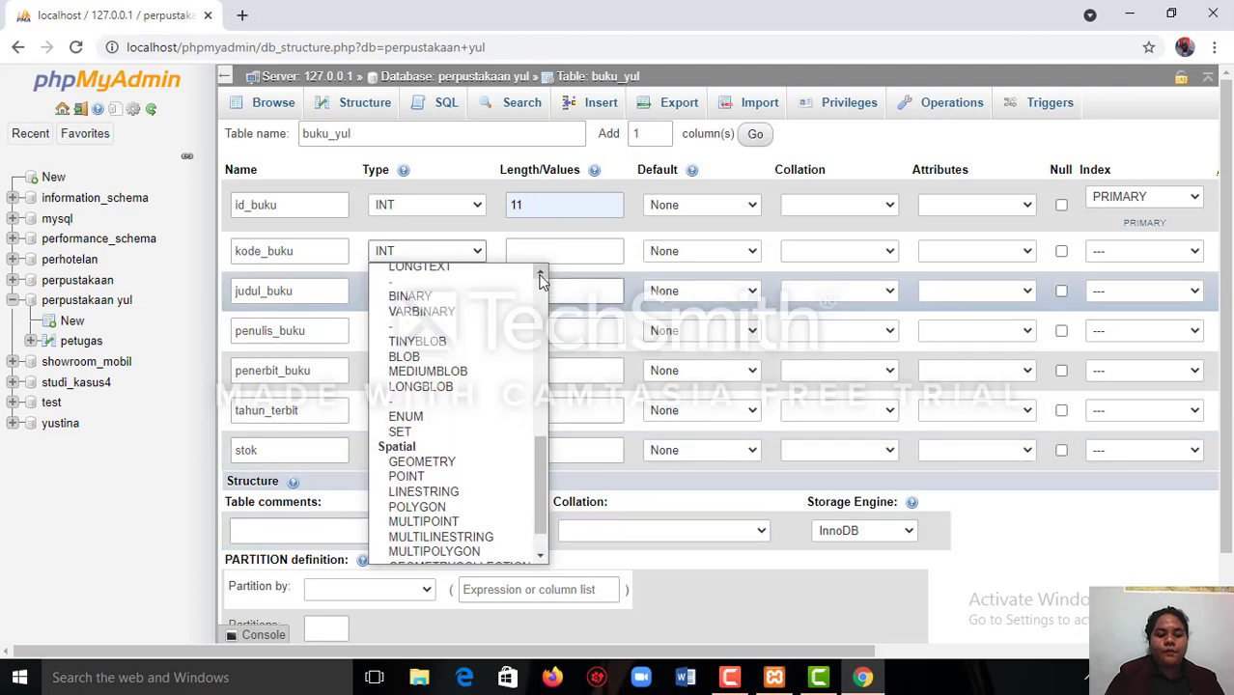
pyautogui.scroll(5, 540, 279)
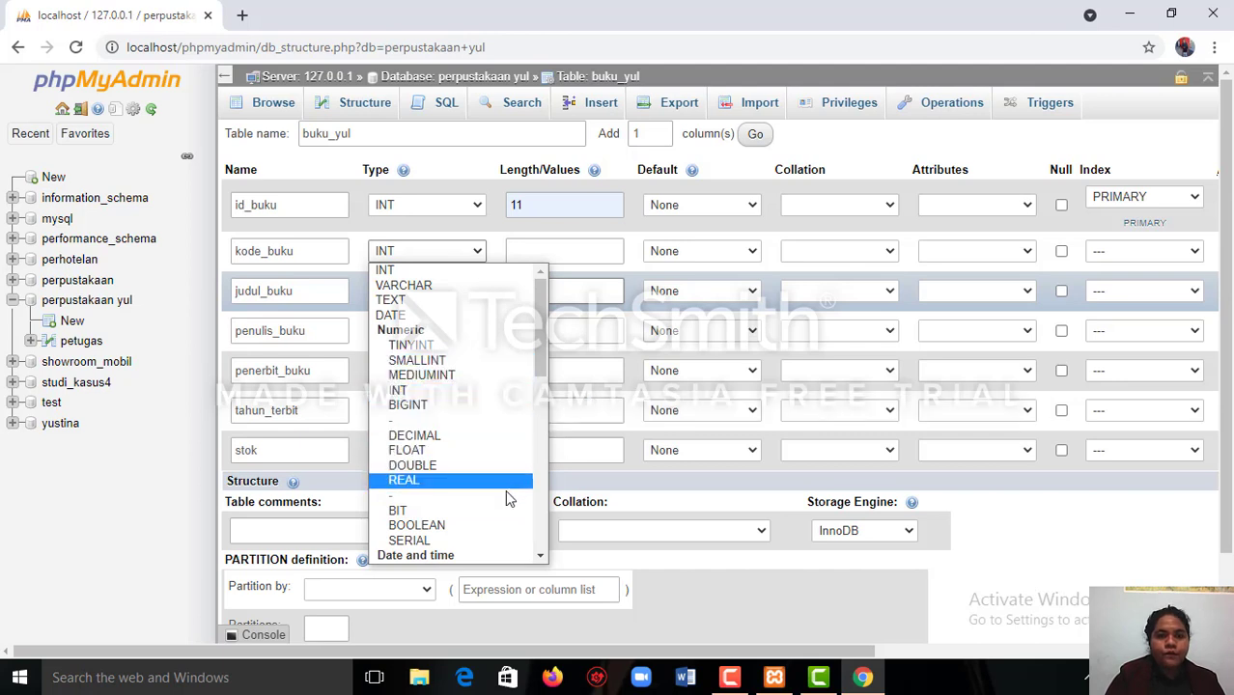
pyautogui.scroll(-4, 542, 560)
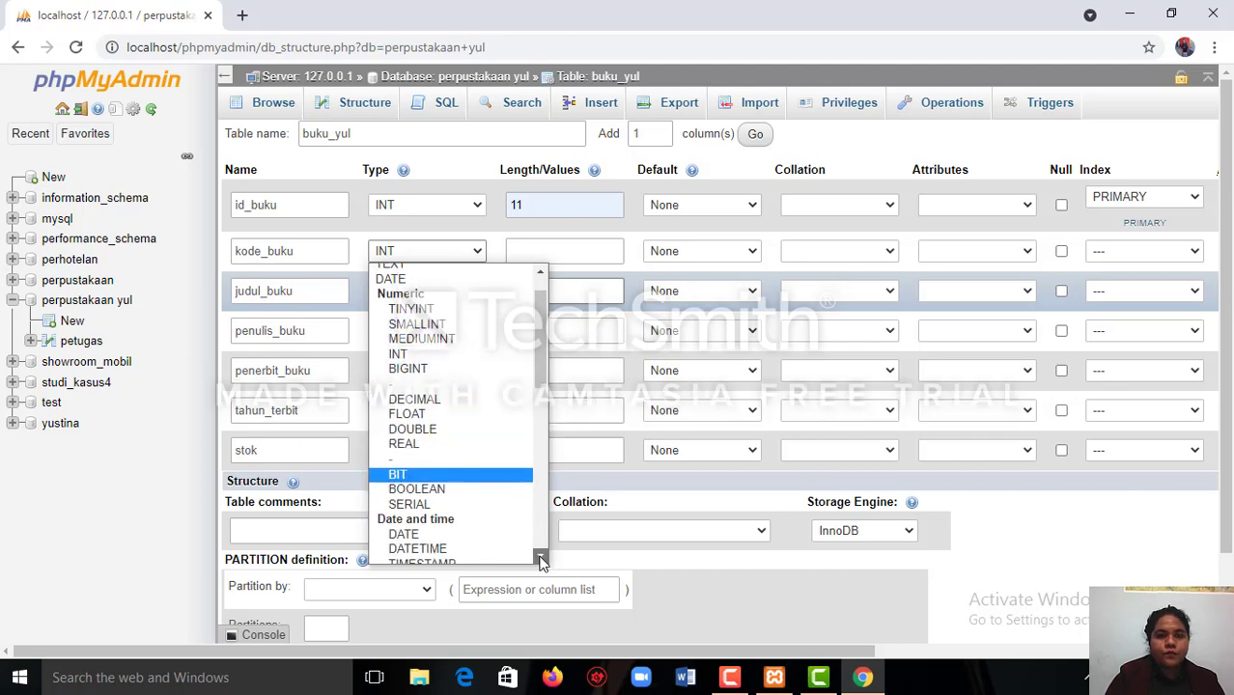
pyautogui.click(541, 560)
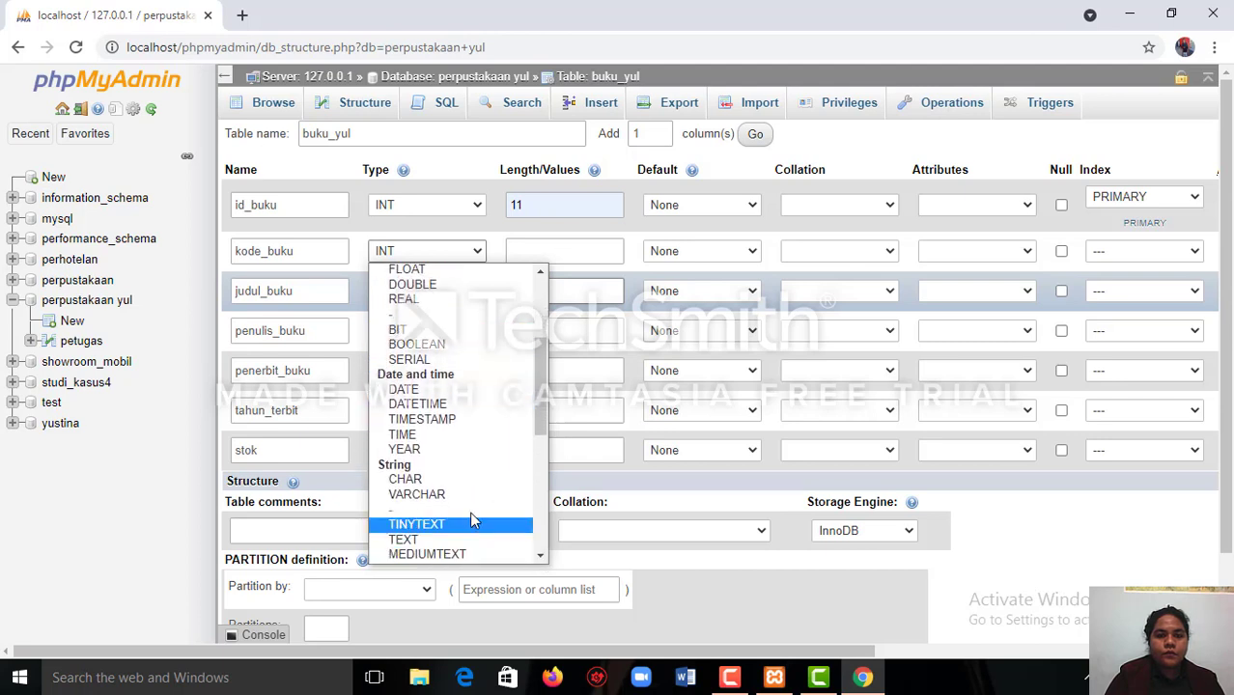
pyautogui.click(459, 478)
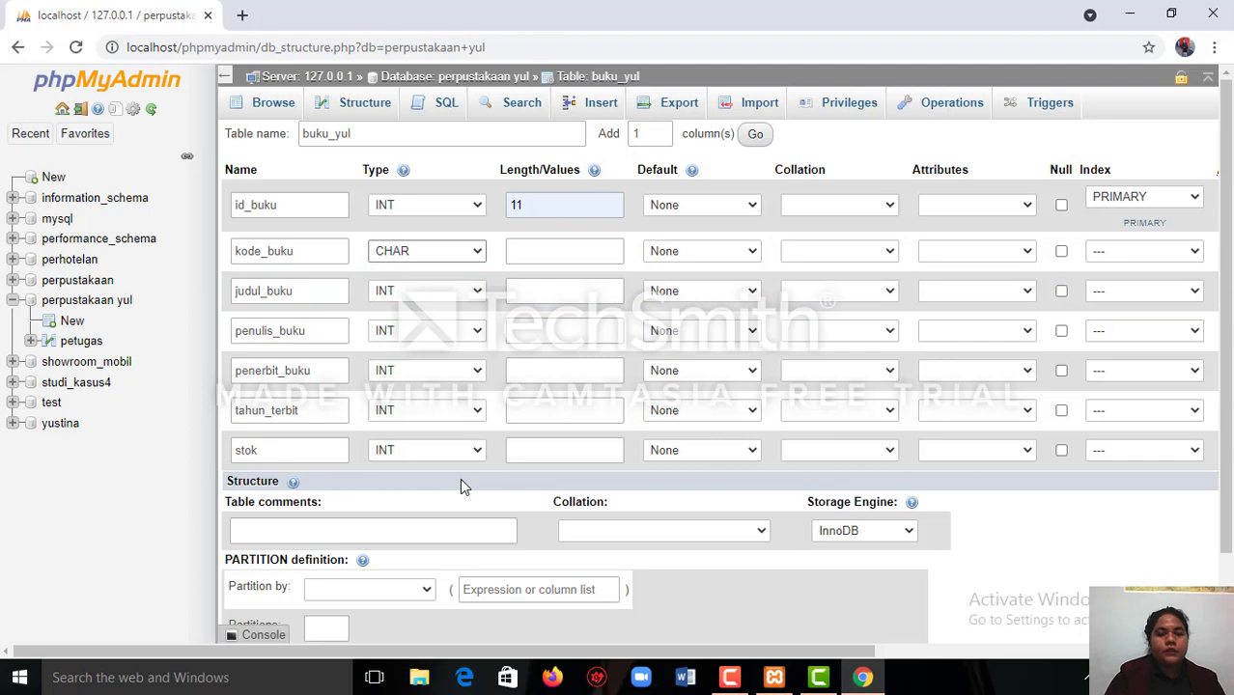
# Set the data types of judul_buku and penulis_buku to VARCHAR.
pyautogui.click(477, 290)
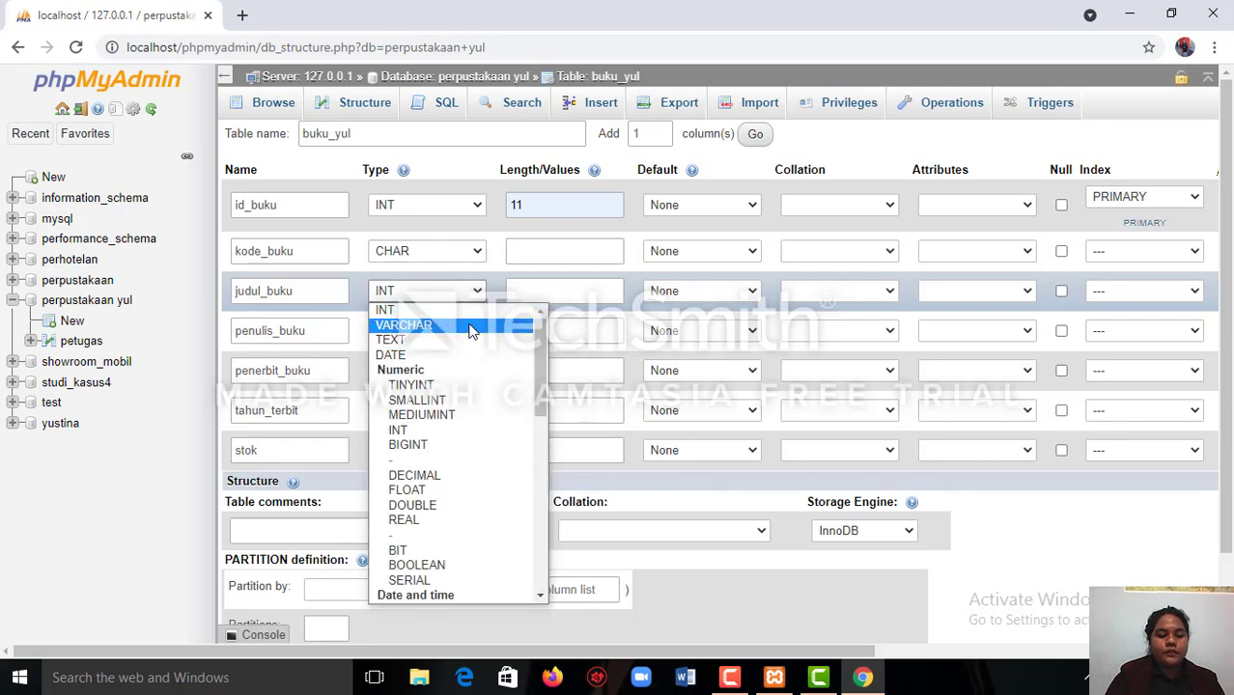
pyautogui.click(472, 326)
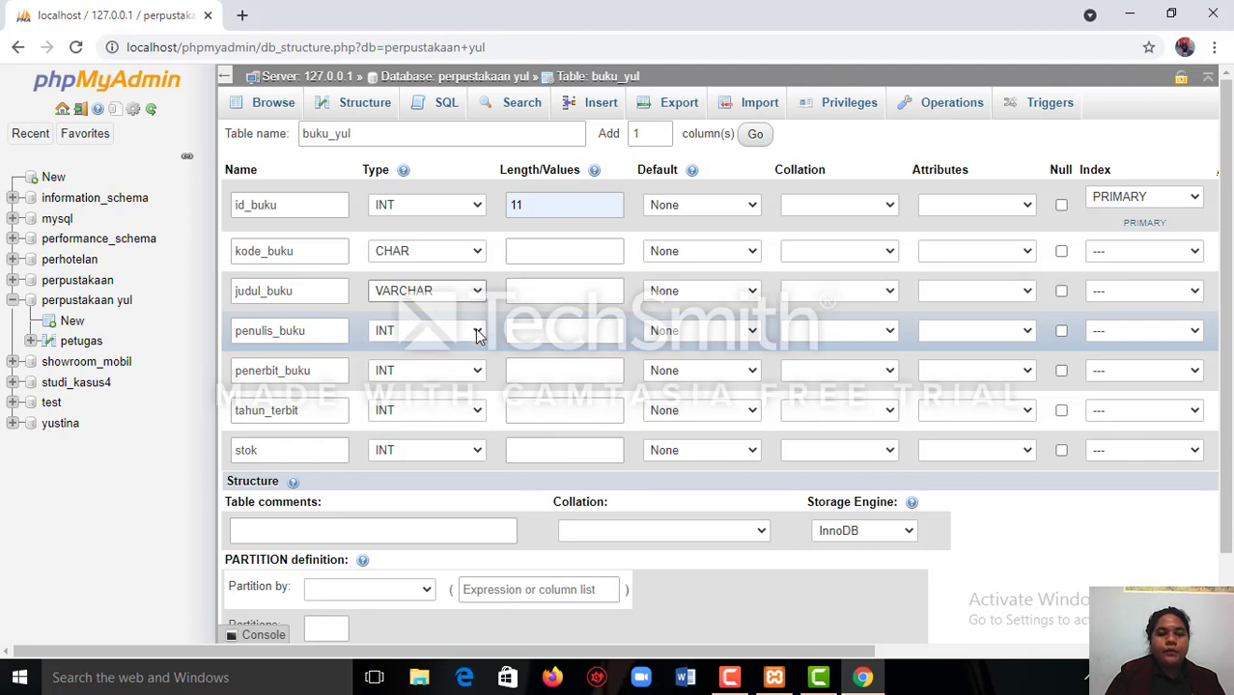
pyautogui.click(476, 330)
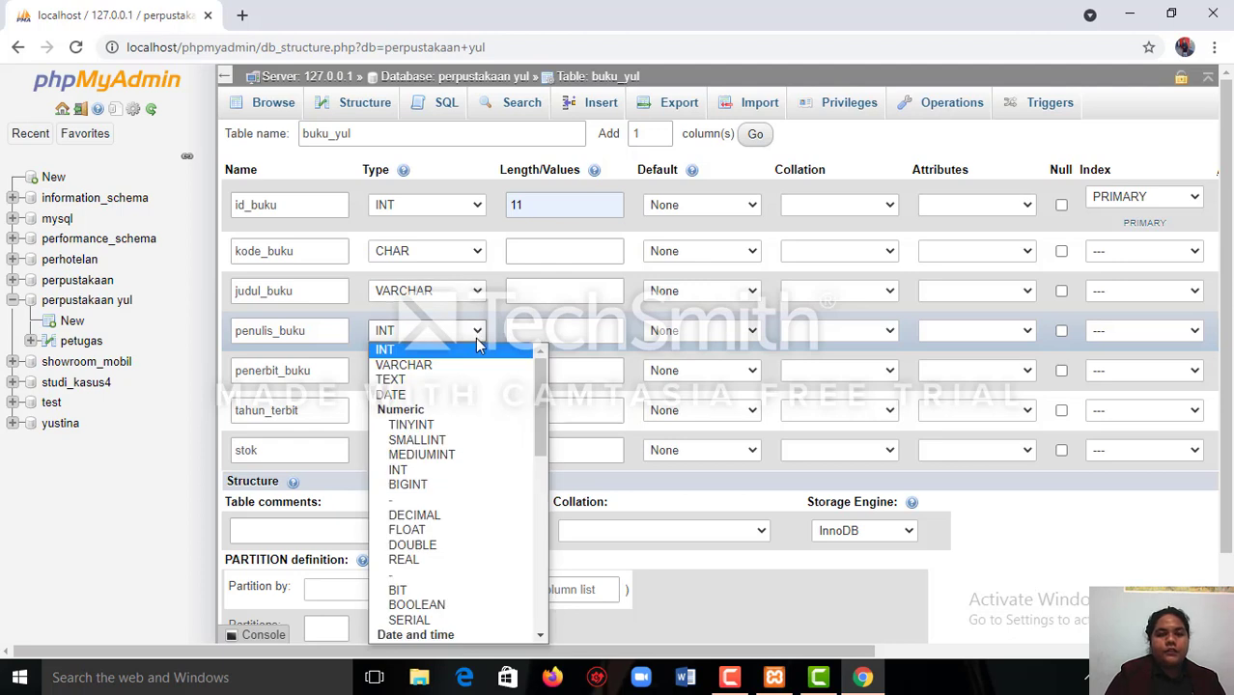
pyautogui.click(483, 366)
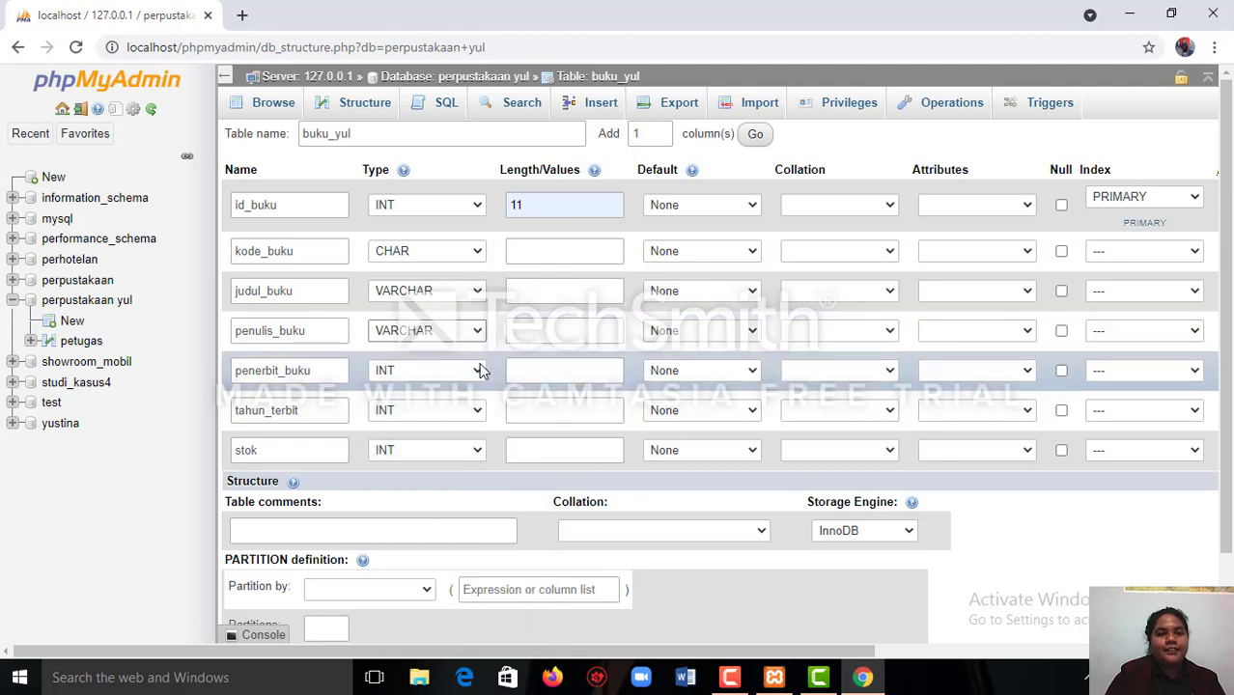
# Set the data types of penerbit_buku to VARCHAR and tahun_terbit to CHAR, keeping INT for stok.
pyautogui.click(480, 372)
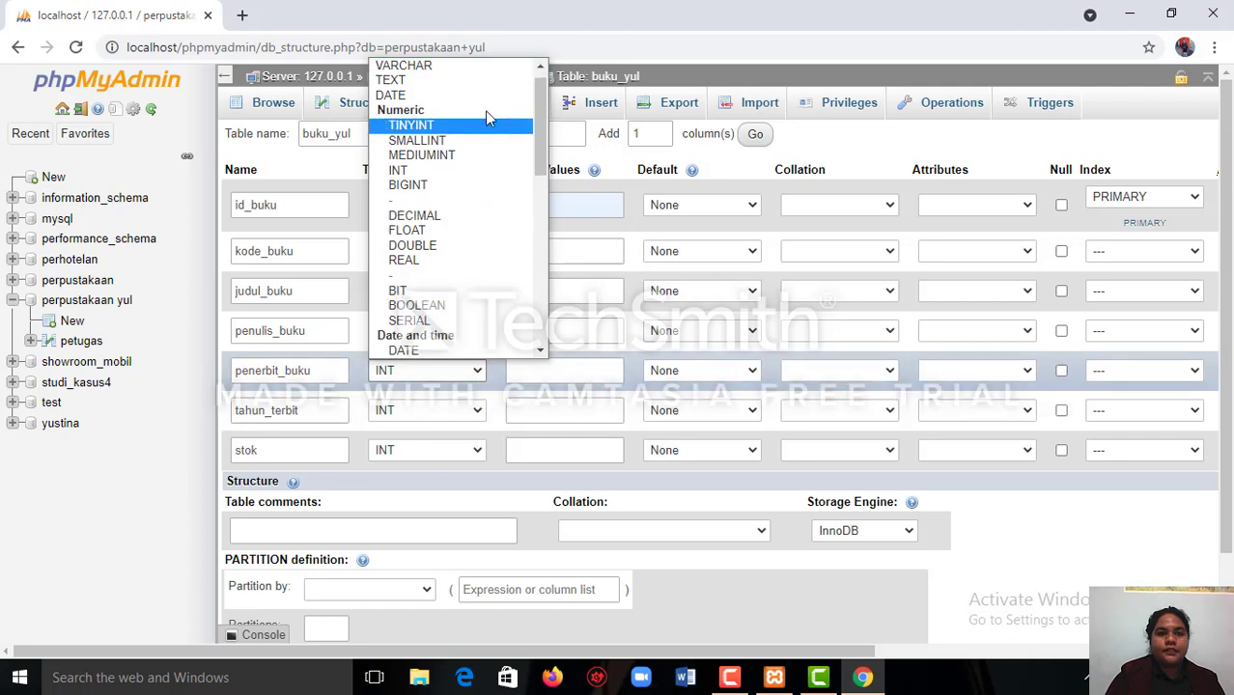
pyautogui.click(490, 67)
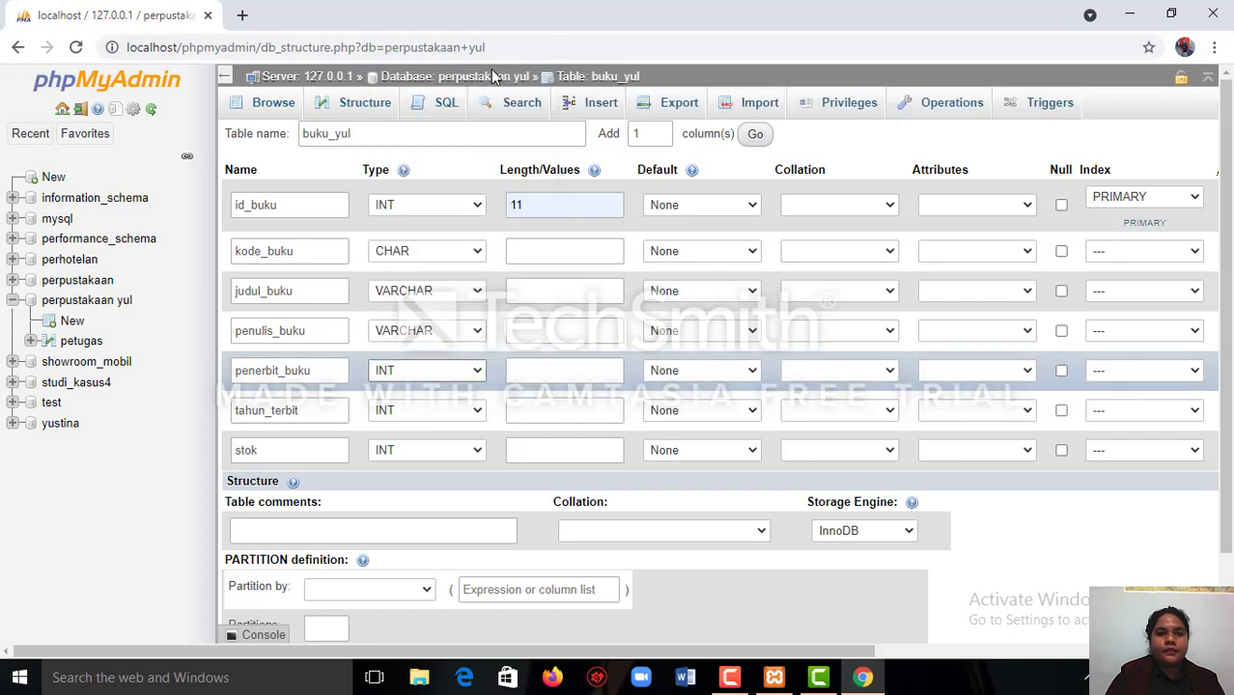
pyautogui.click(478, 412)
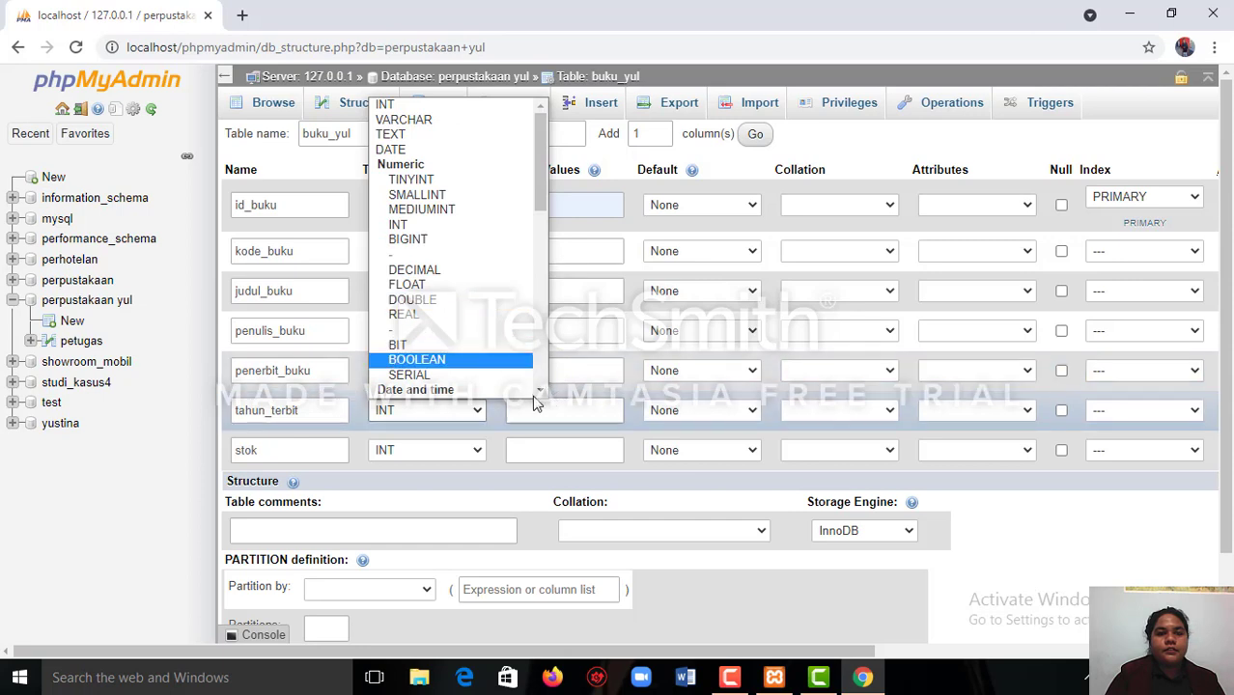
pyautogui.scroll(-3, 538, 396)
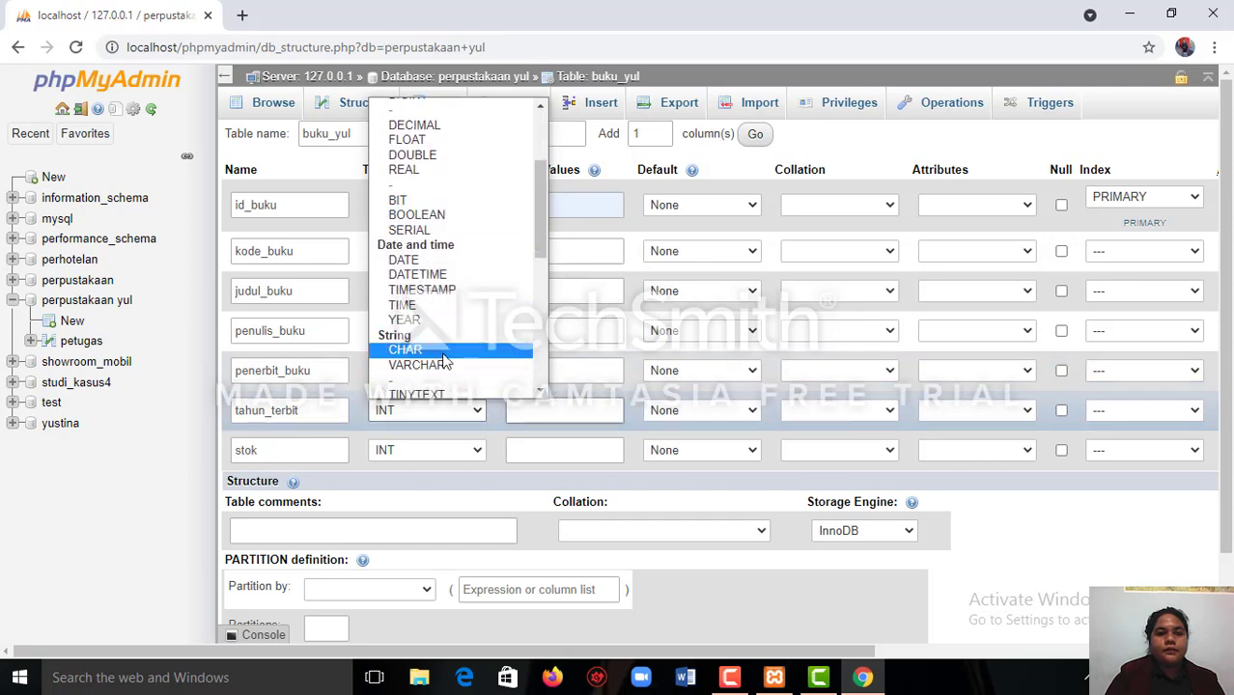
pyautogui.click(444, 352)
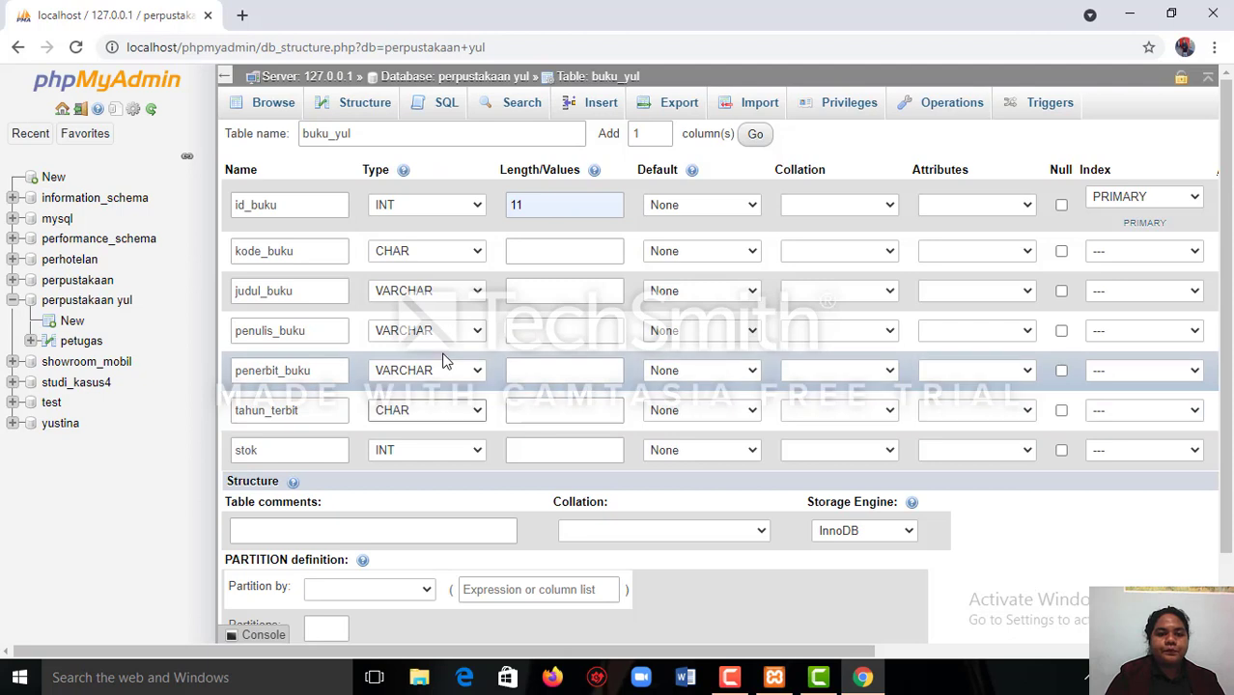
pyautogui.click(477, 446)
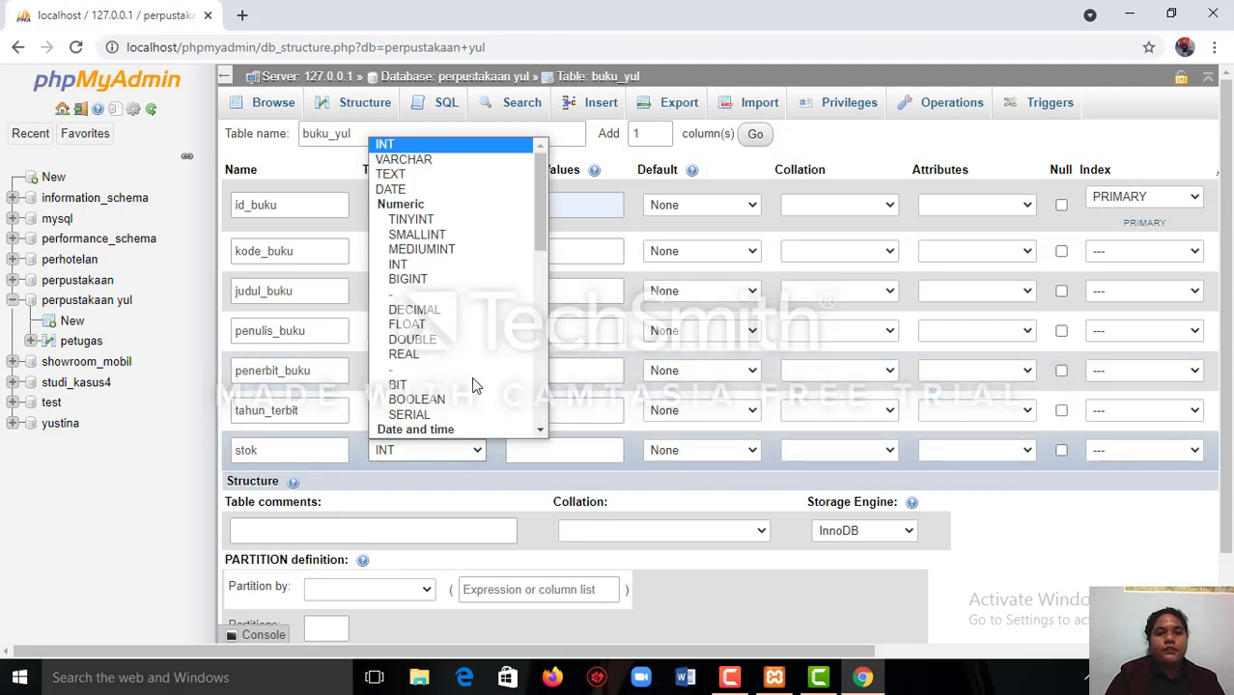
pyautogui.click(479, 144)
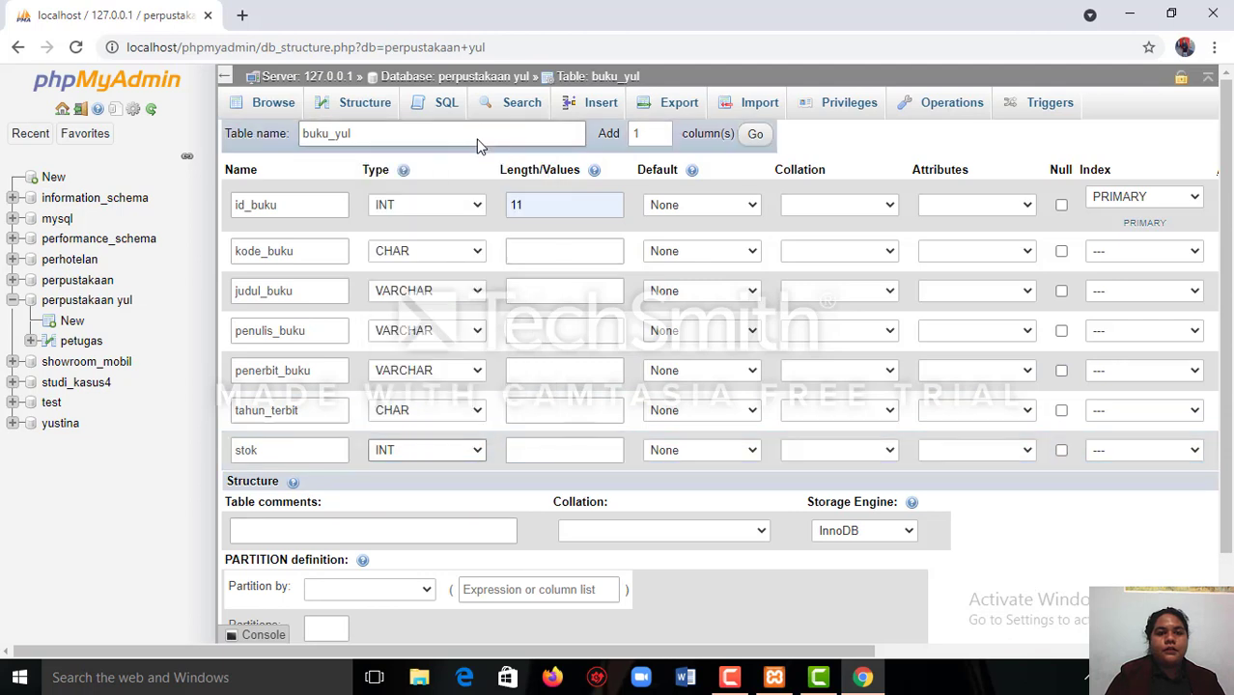
# Set the length of kode_buku to 5 and the length of judul_buku to 50.
pyautogui.click(540, 251)
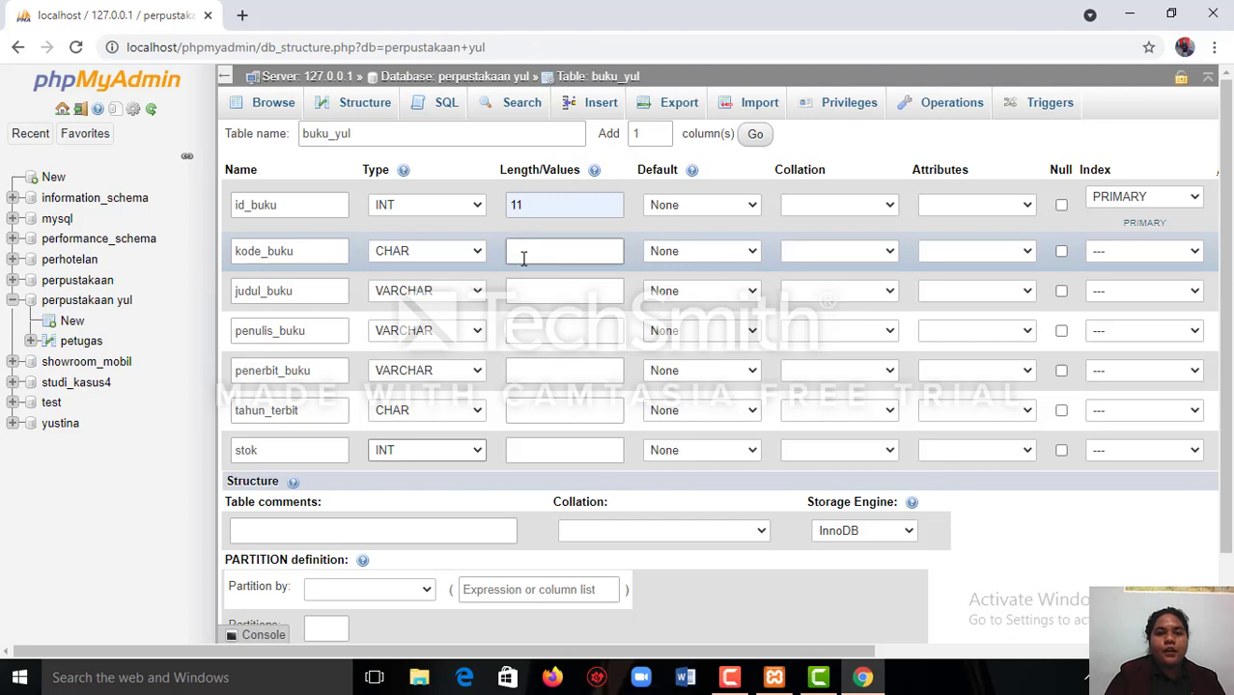
pyautogui.click(526, 250)
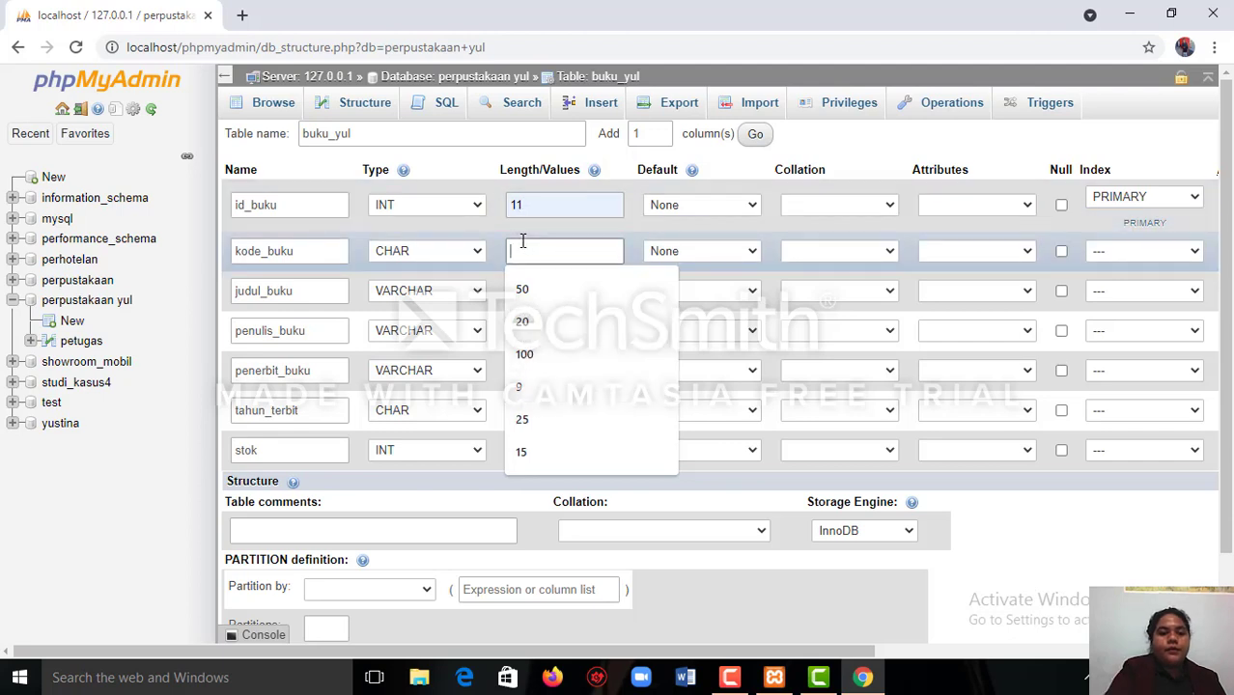
pyautogui.write('5')
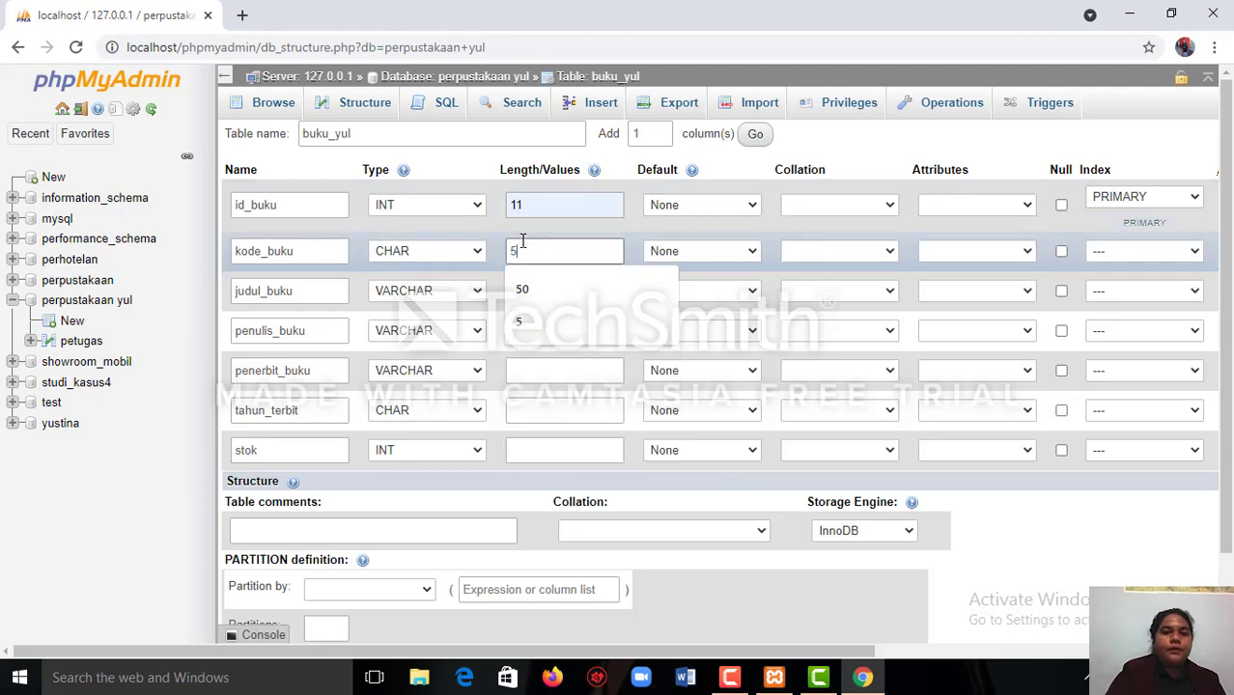
pyautogui.click(531, 365)
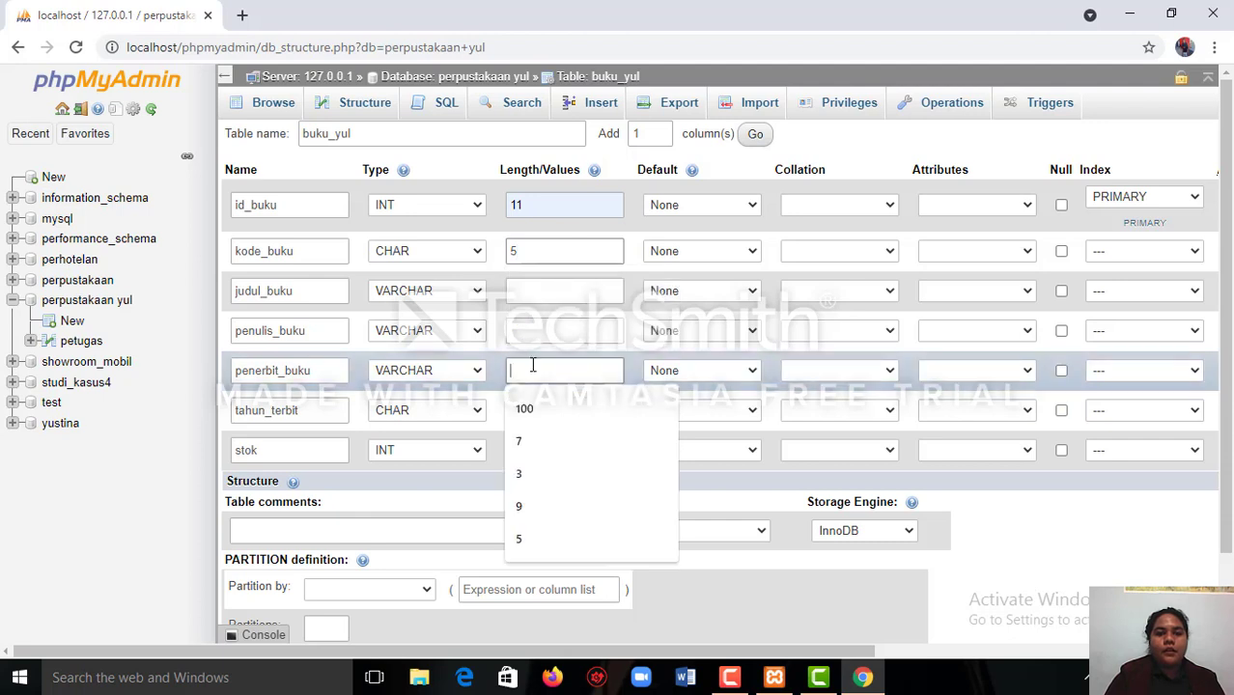
pyautogui.click(538, 293)
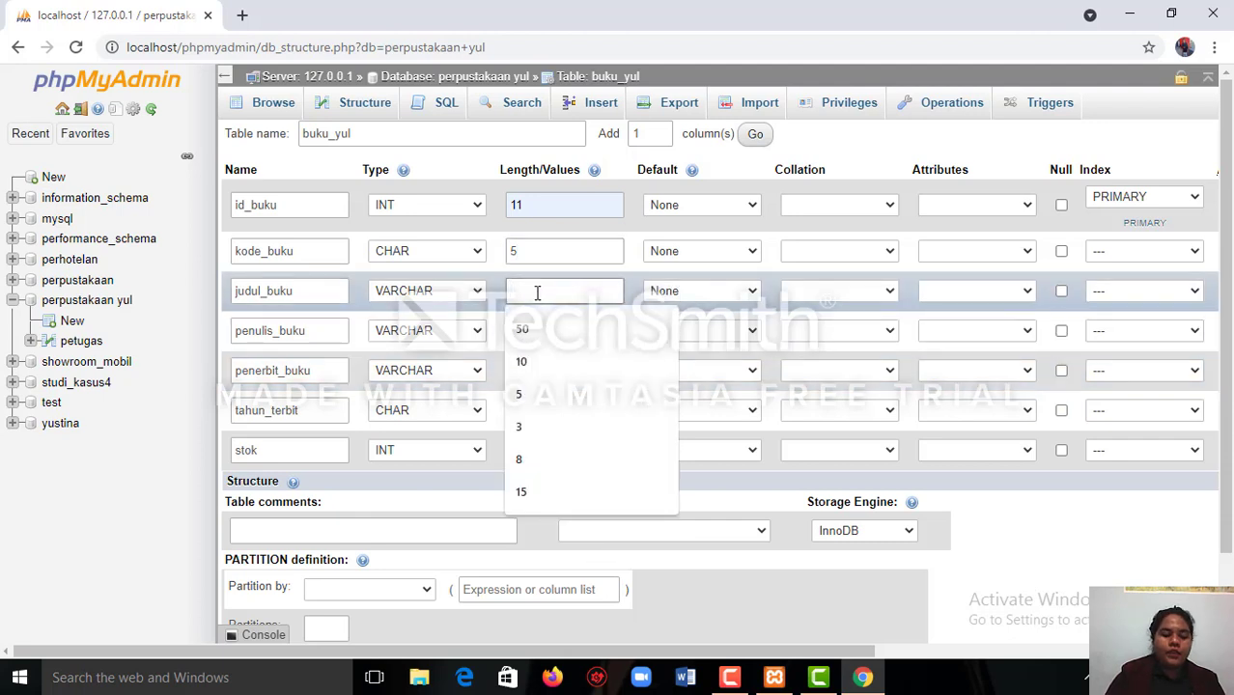
pyautogui.write('50')
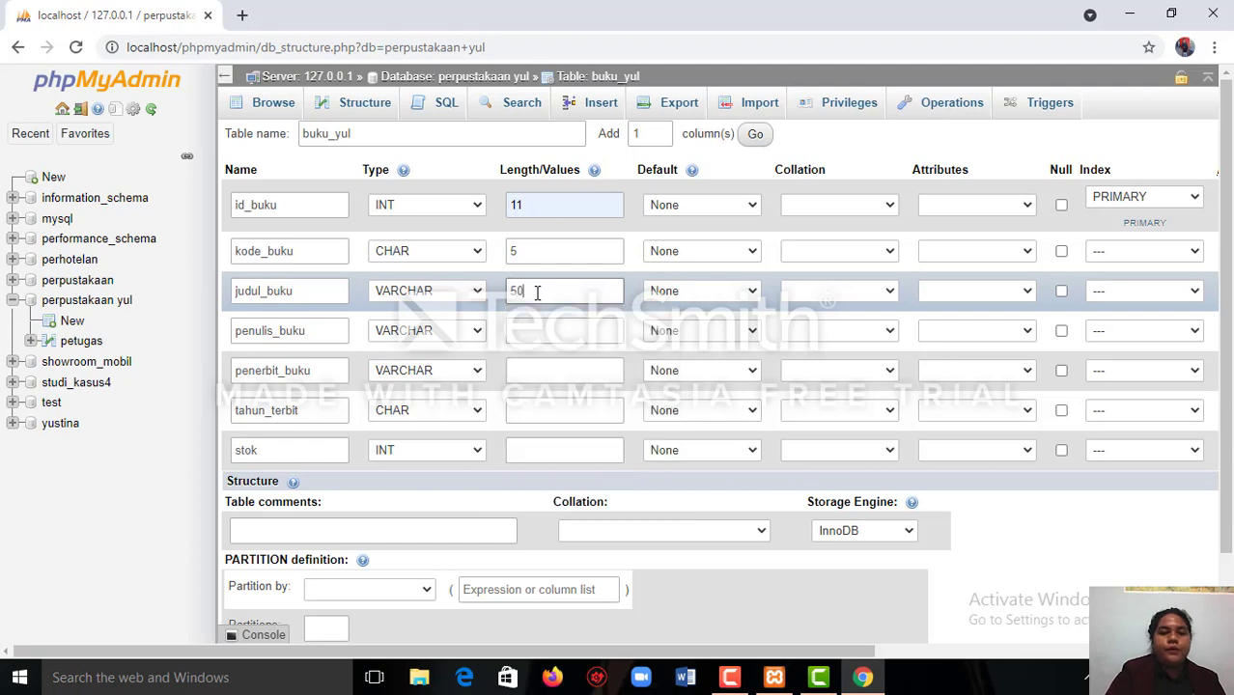
# Set the lengths of penulis_buku and penerbit_buku to 50 each.
pyautogui.click(514, 334)
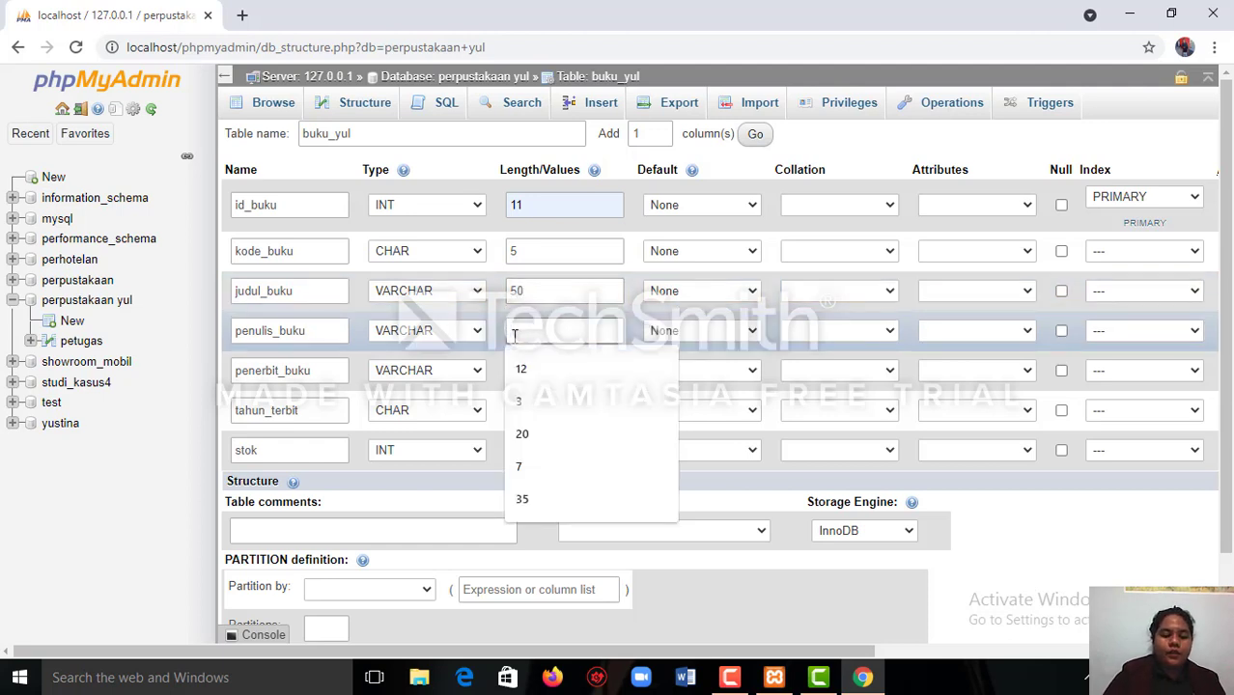
pyautogui.write('7')
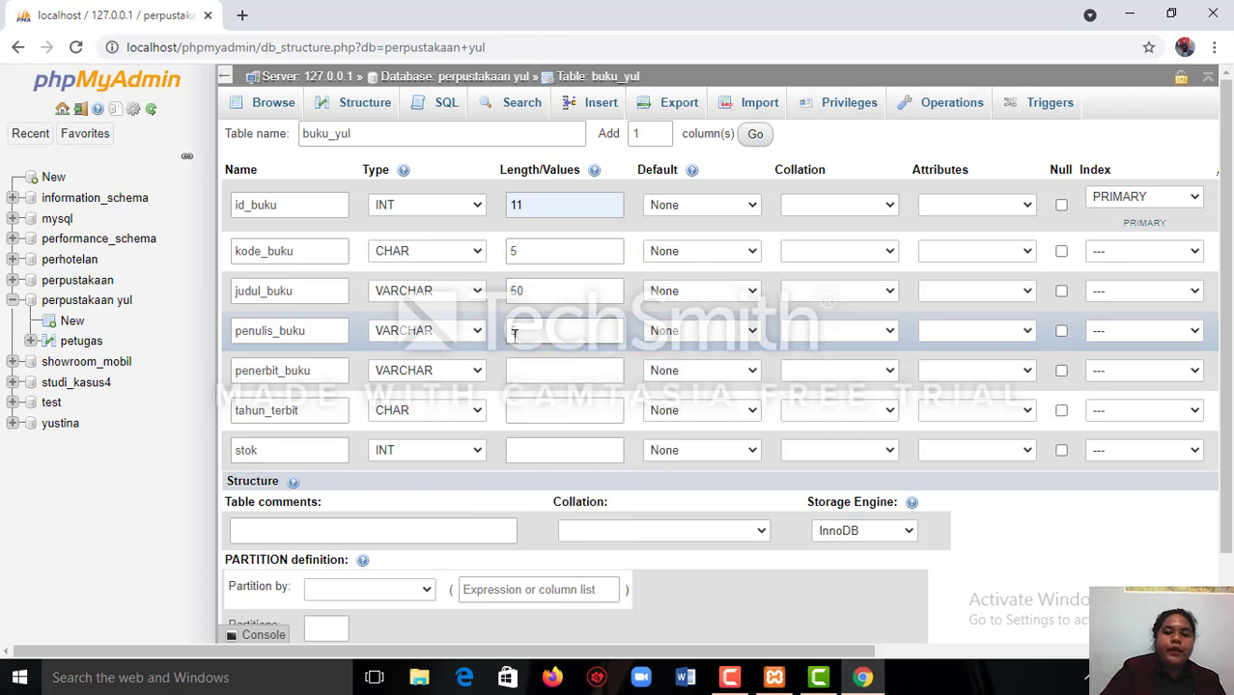
pyautogui.write('0')
pyautogui.click(515, 372)
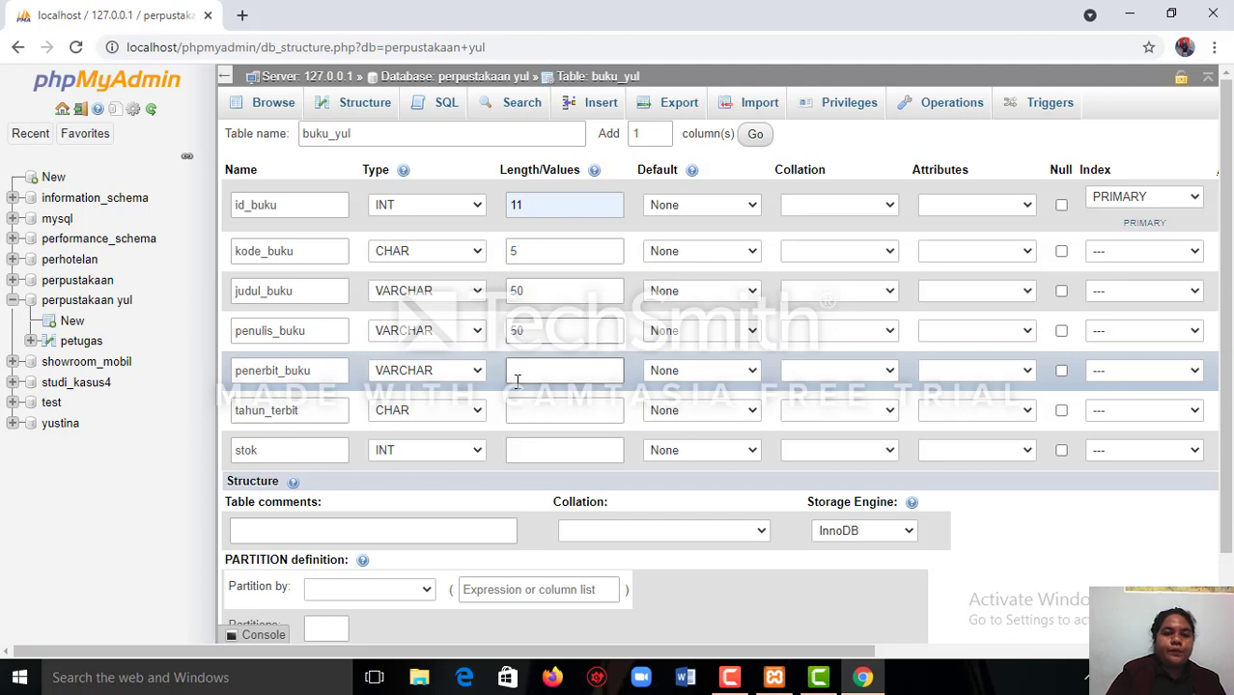
pyautogui.click(514, 373)
pyautogui.write('5')
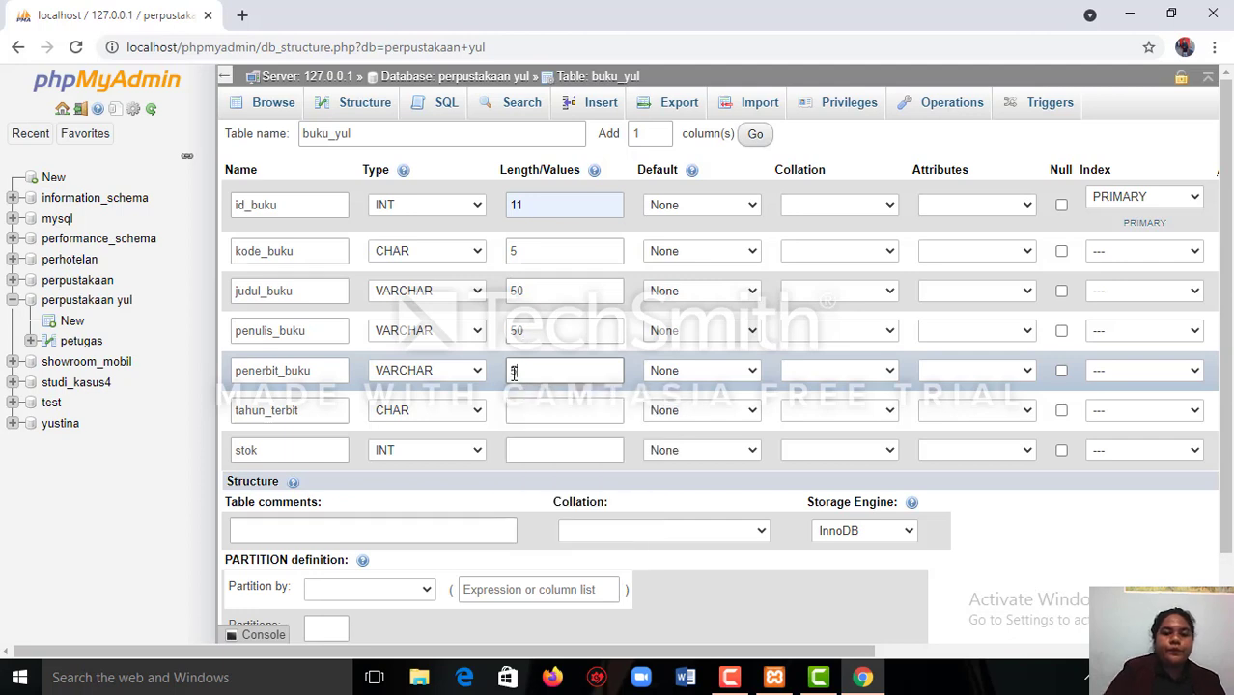
pyautogui.write('0')
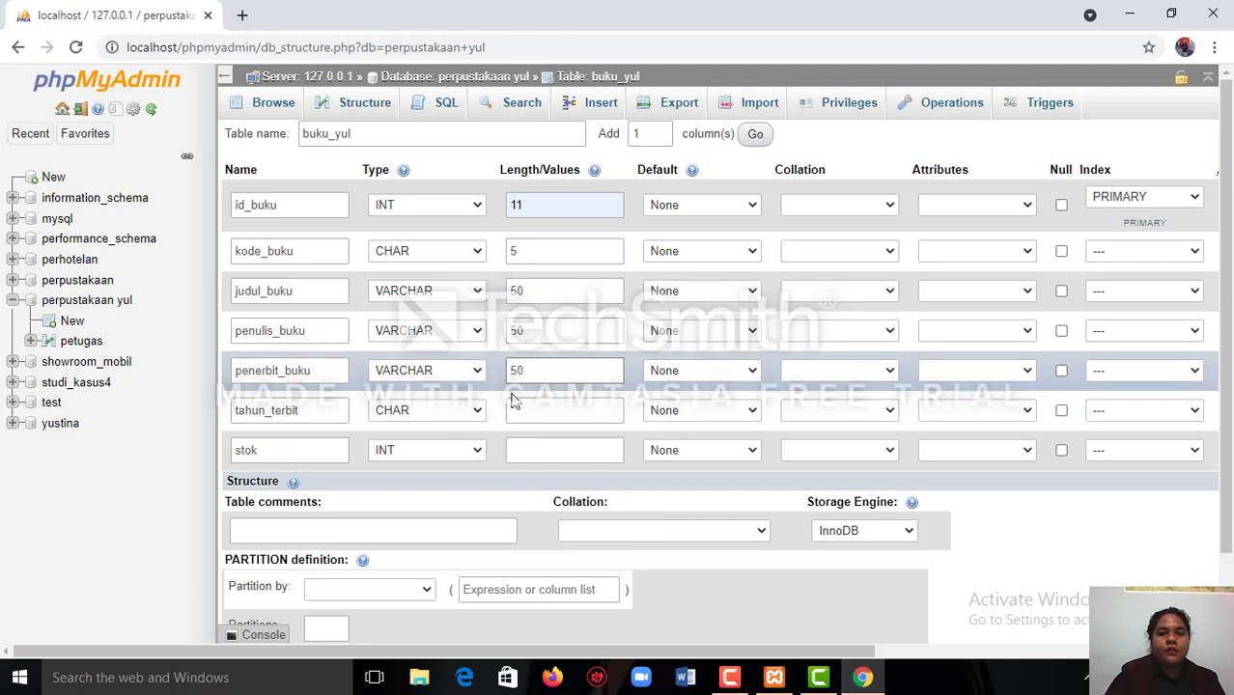
# Set the lengths of tahun_terbit and stok to 4 each.
pyautogui.click(522, 410)
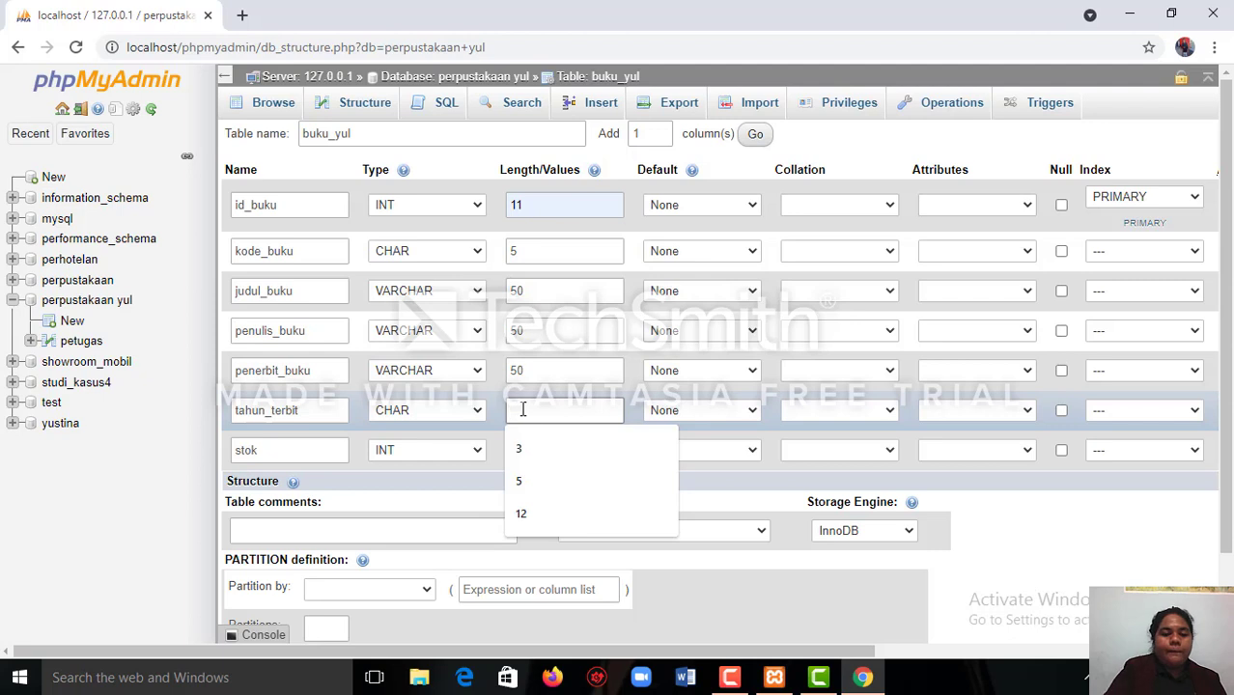
pyautogui.write('4')
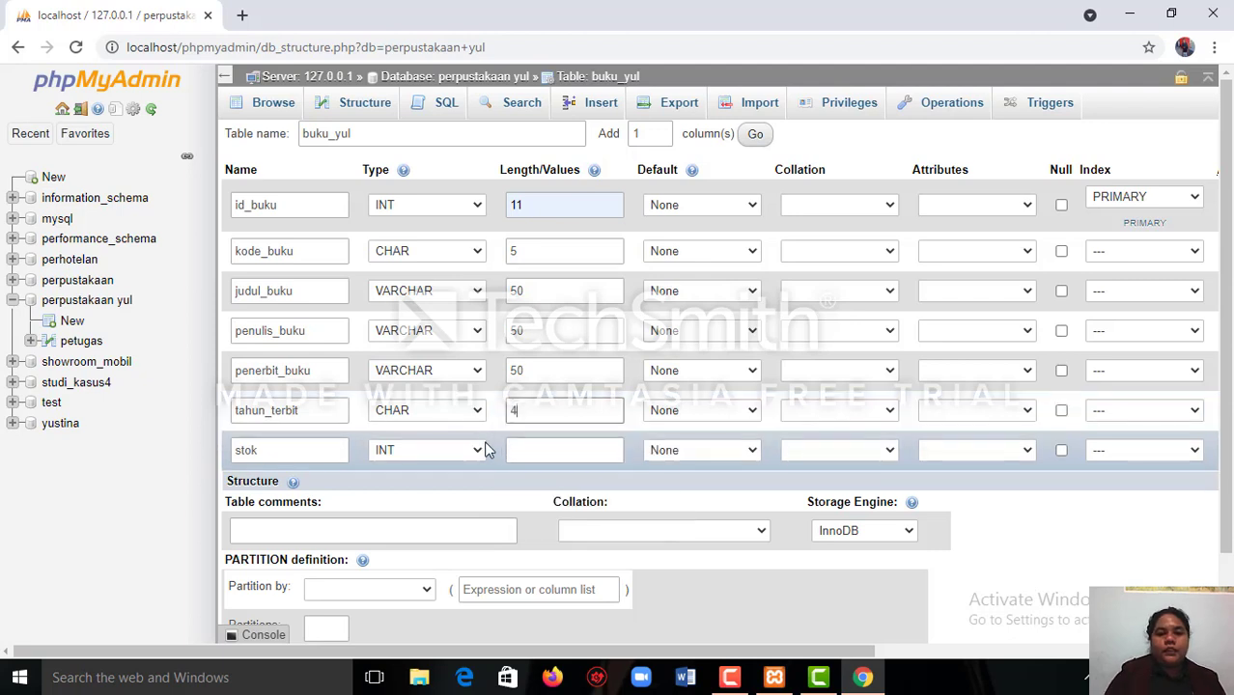
pyautogui.click(522, 450)
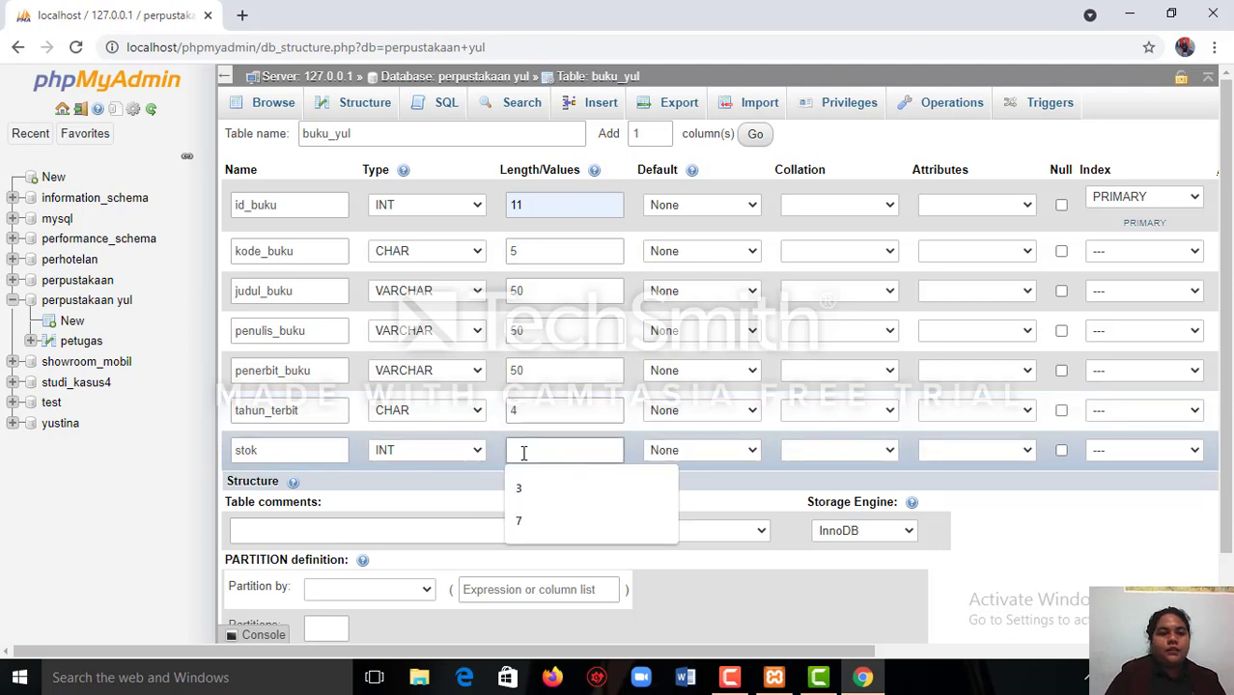
pyautogui.write('4')
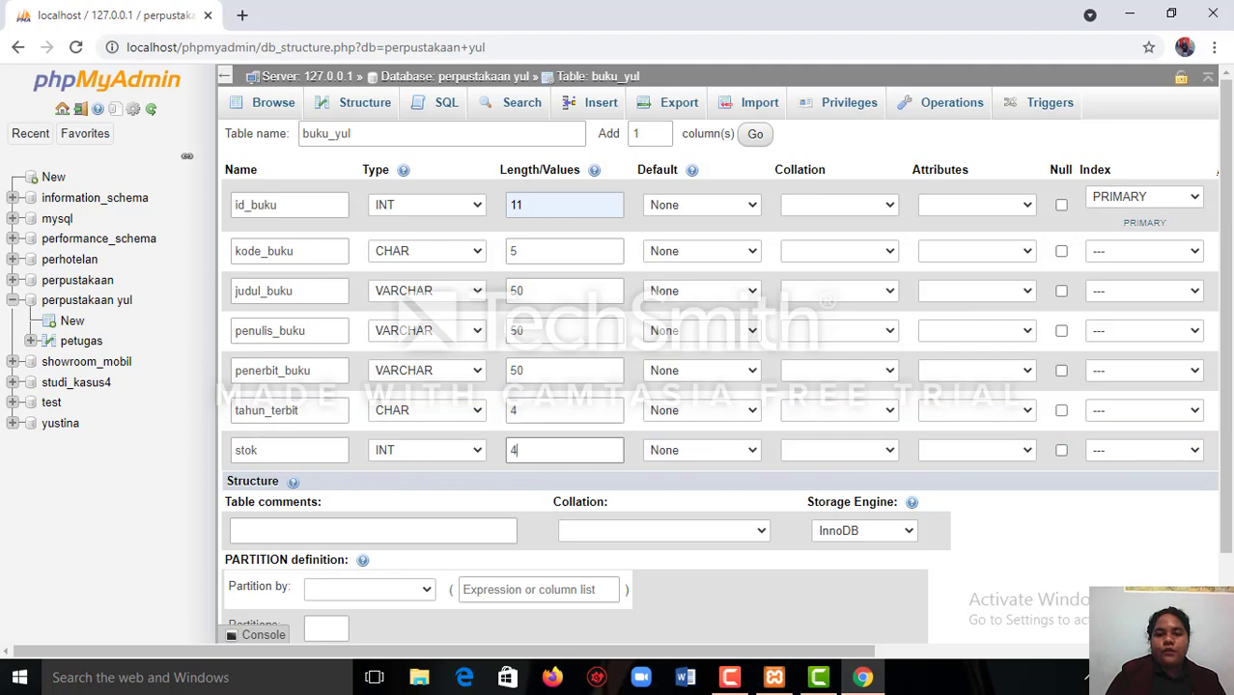
# Save the buku_yul table with its seven defined columns.
pyautogui.hscroll(3, 618, 405)
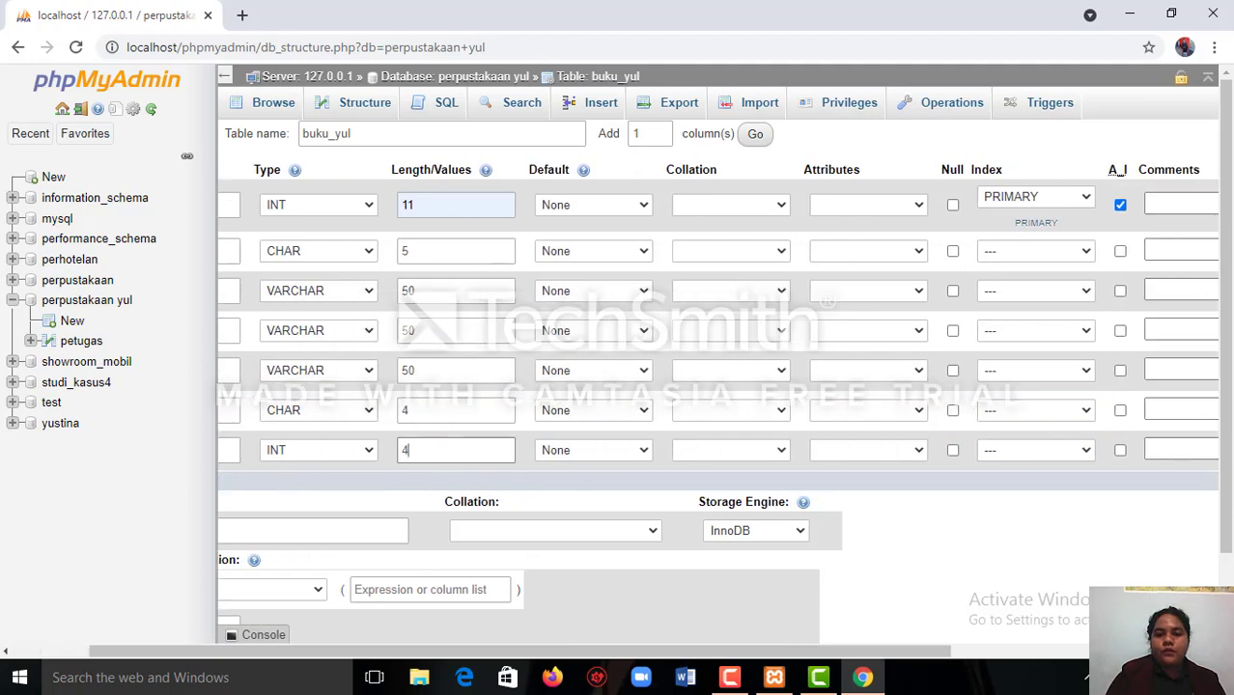
pyautogui.scroll(-1, 675, 386)
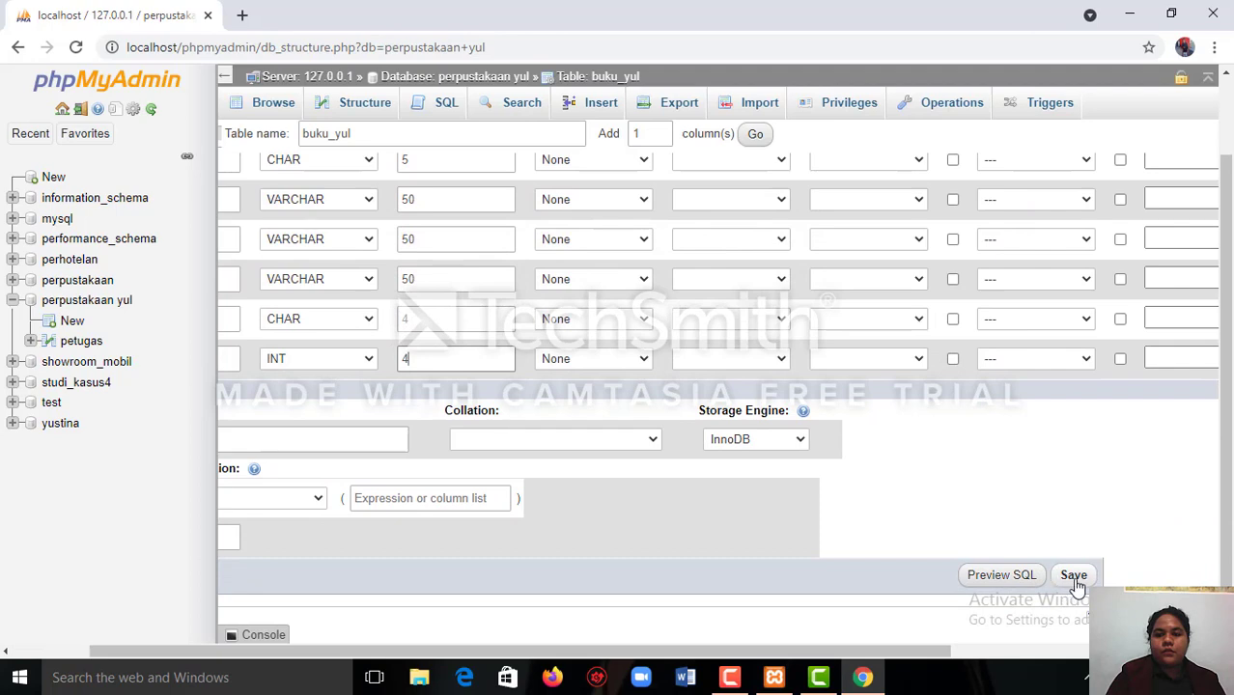
pyautogui.click(1073, 576)
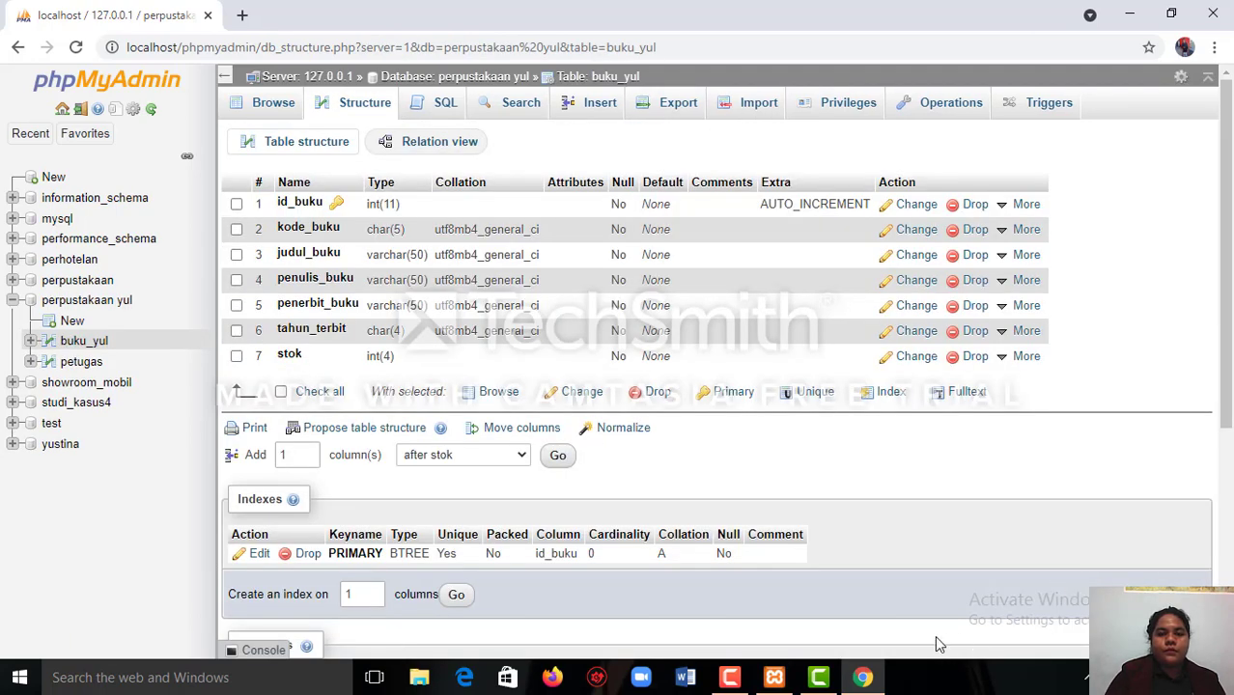
pyautogui.moveTo(731, 682)
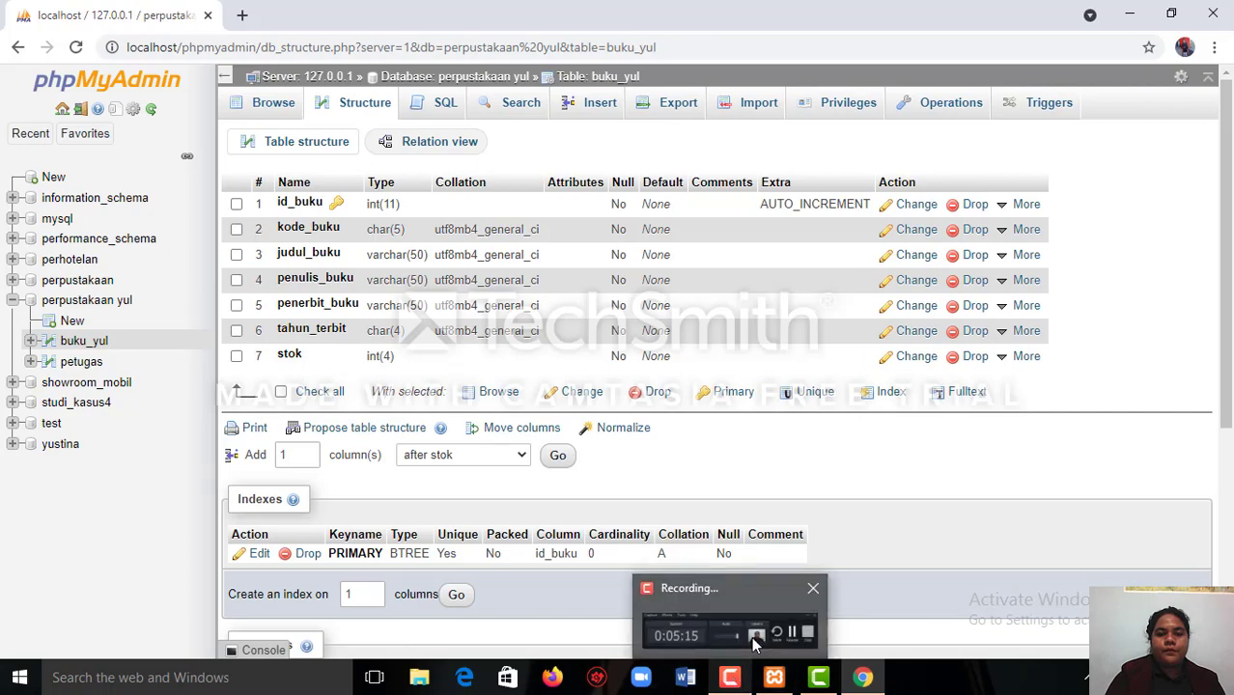
pyautogui.moveTo(797, 639)
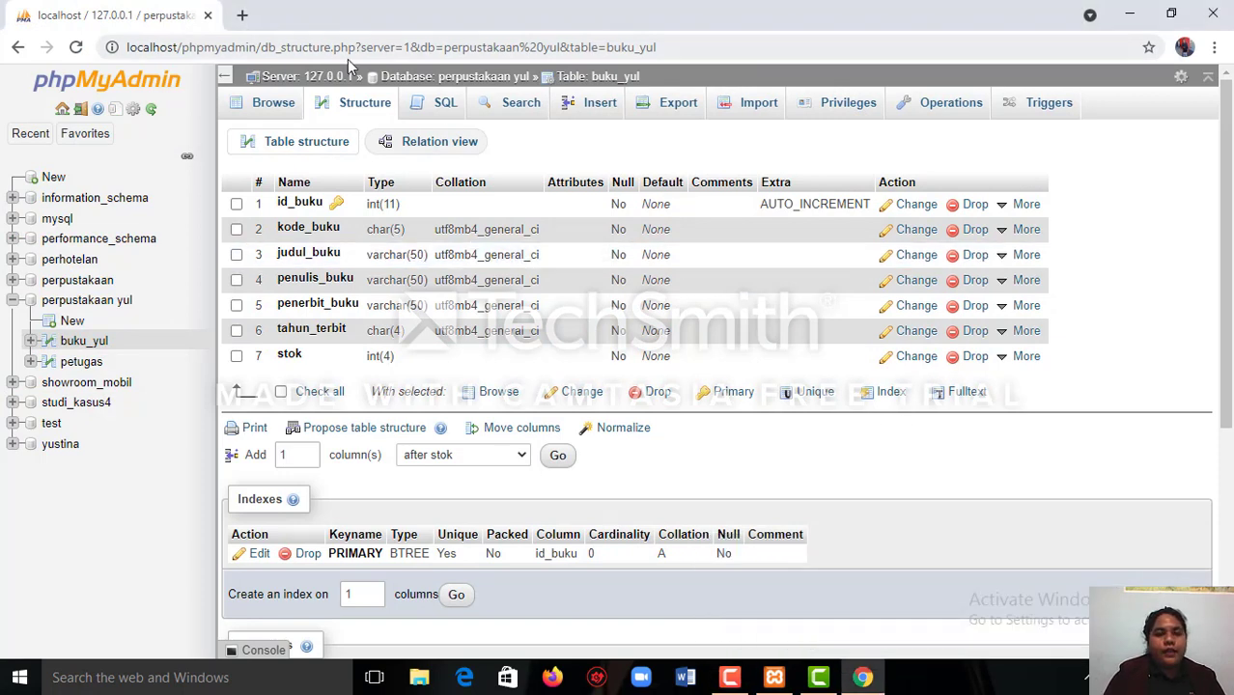
# Return to the perpustakaan yul database and start a new table named rak with 4 columns.
pyautogui.click(401, 85)
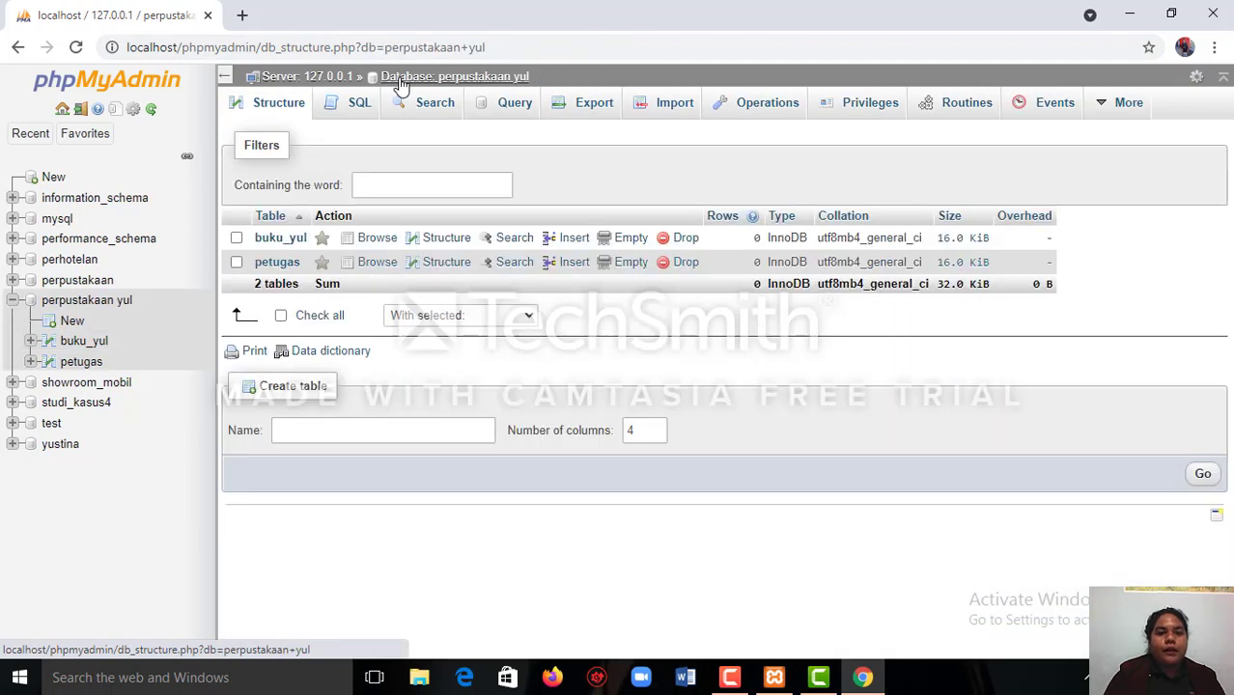
pyautogui.click(384, 430)
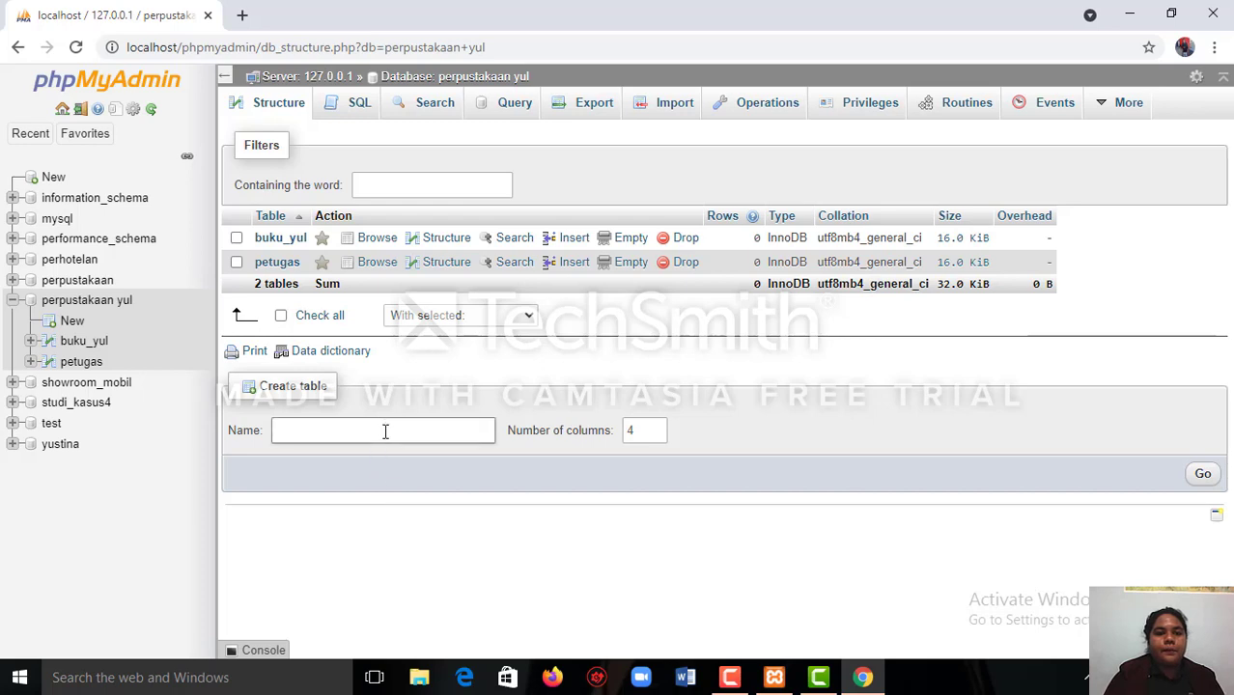
pyautogui.write('ra')
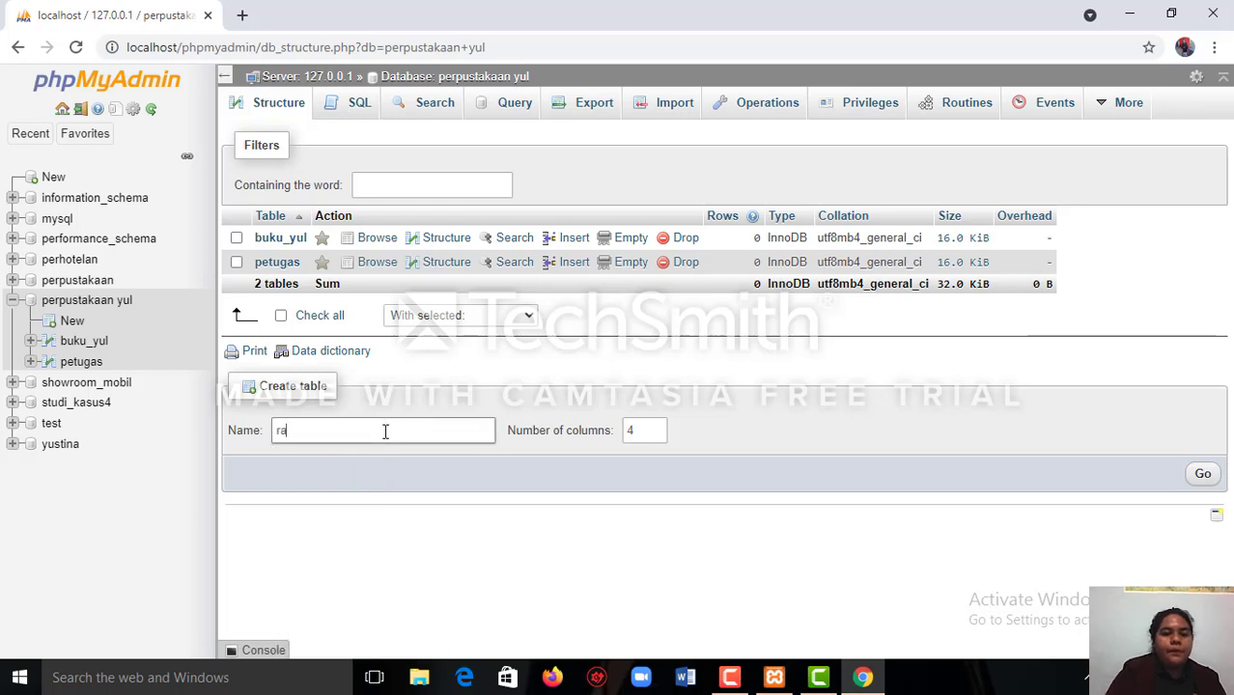
pyautogui.write('k')
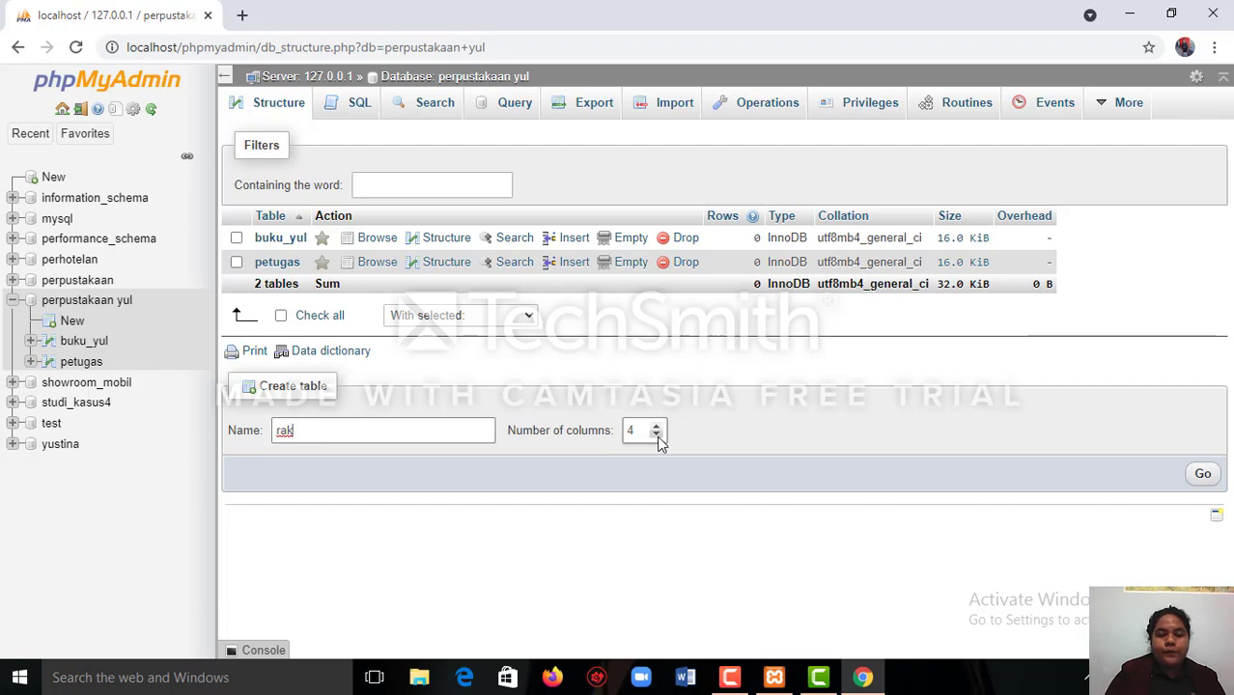
pyautogui.click(1202, 475)
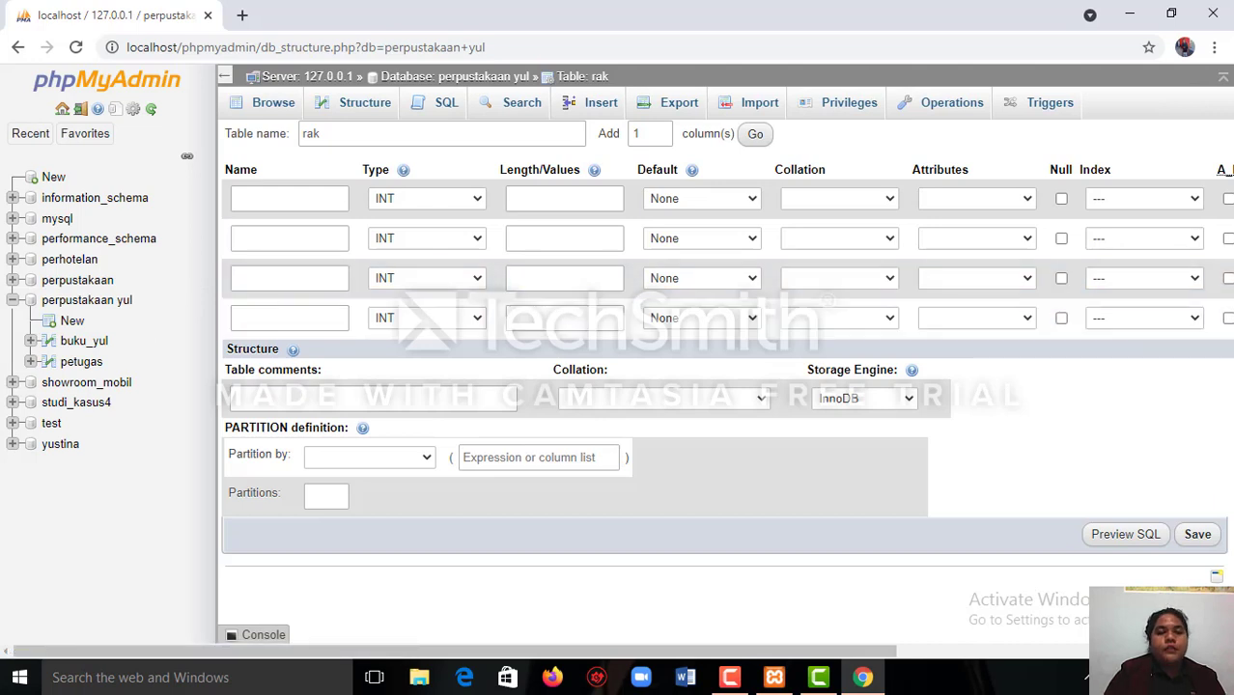
# Name the first column of the rak table id_rak and keep its type as INT.
pyautogui.click(243, 201)
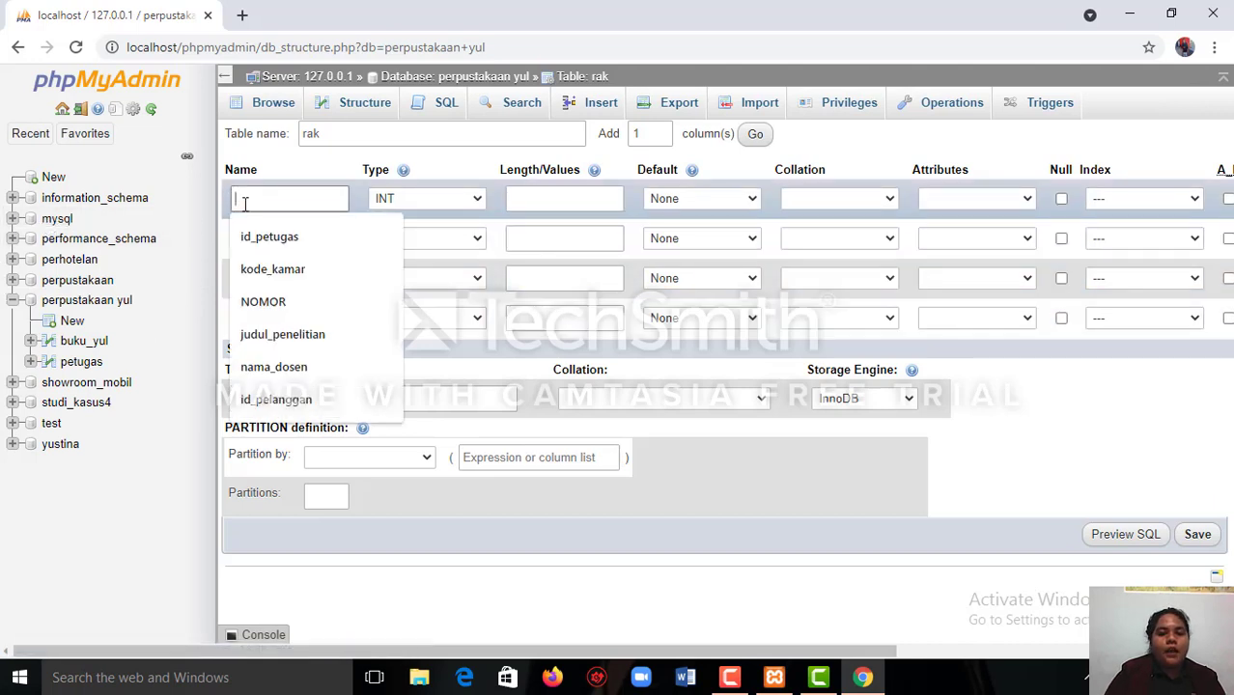
pyautogui.write('id')
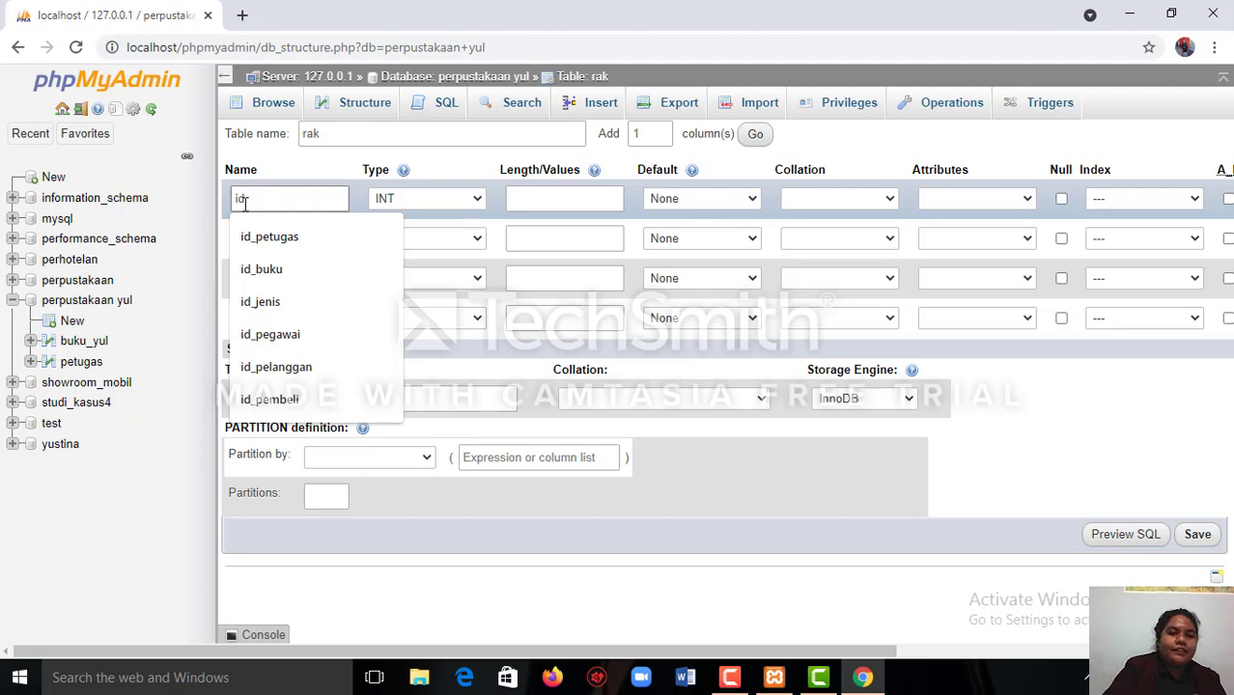
pyautogui.write('_ra')
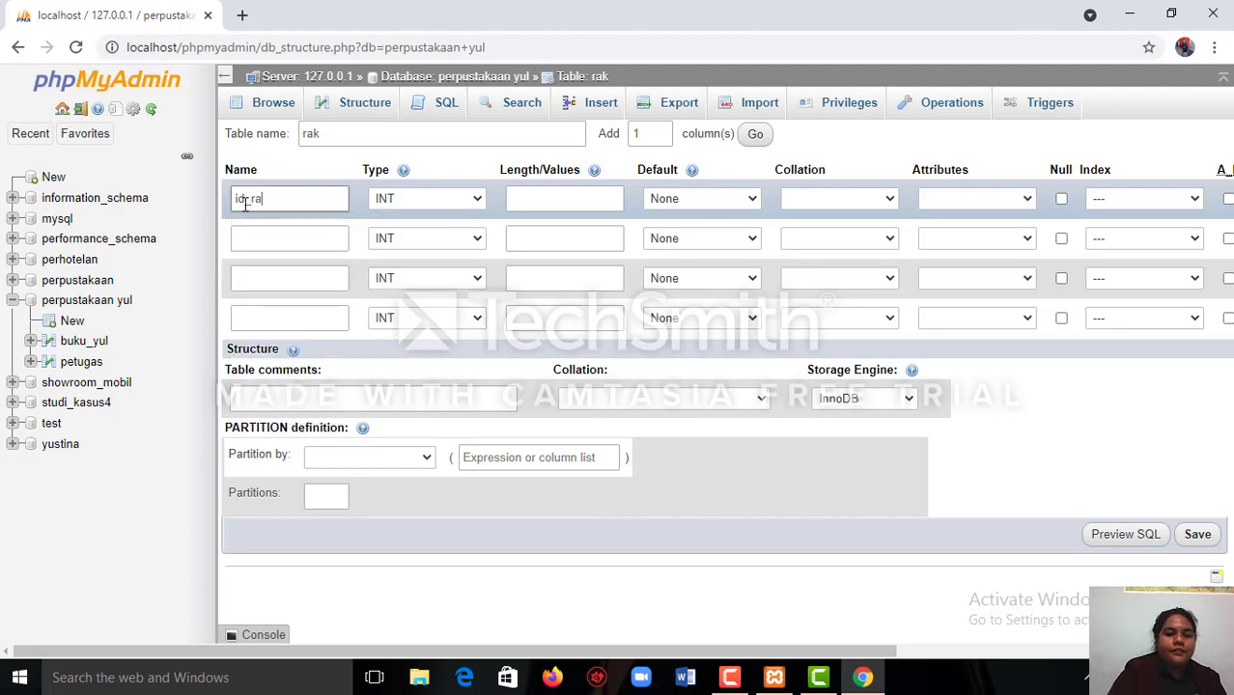
pyautogui.write('k')
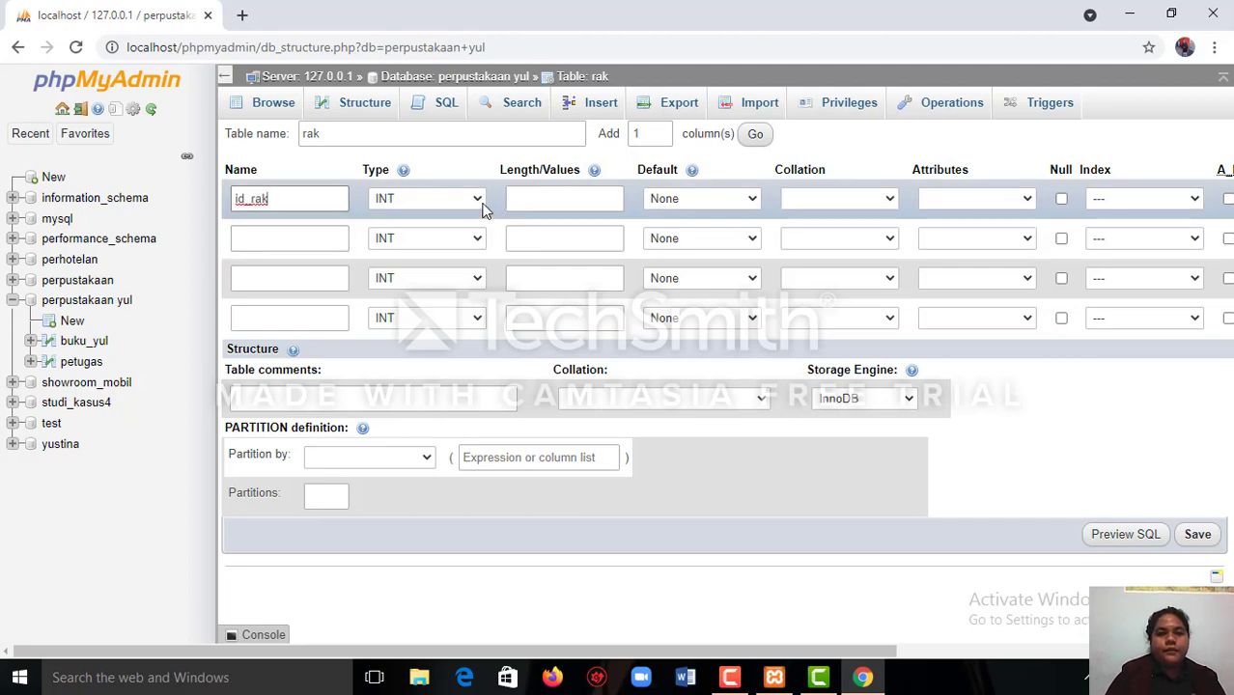
pyautogui.click(482, 206)
pyautogui.click(484, 218)
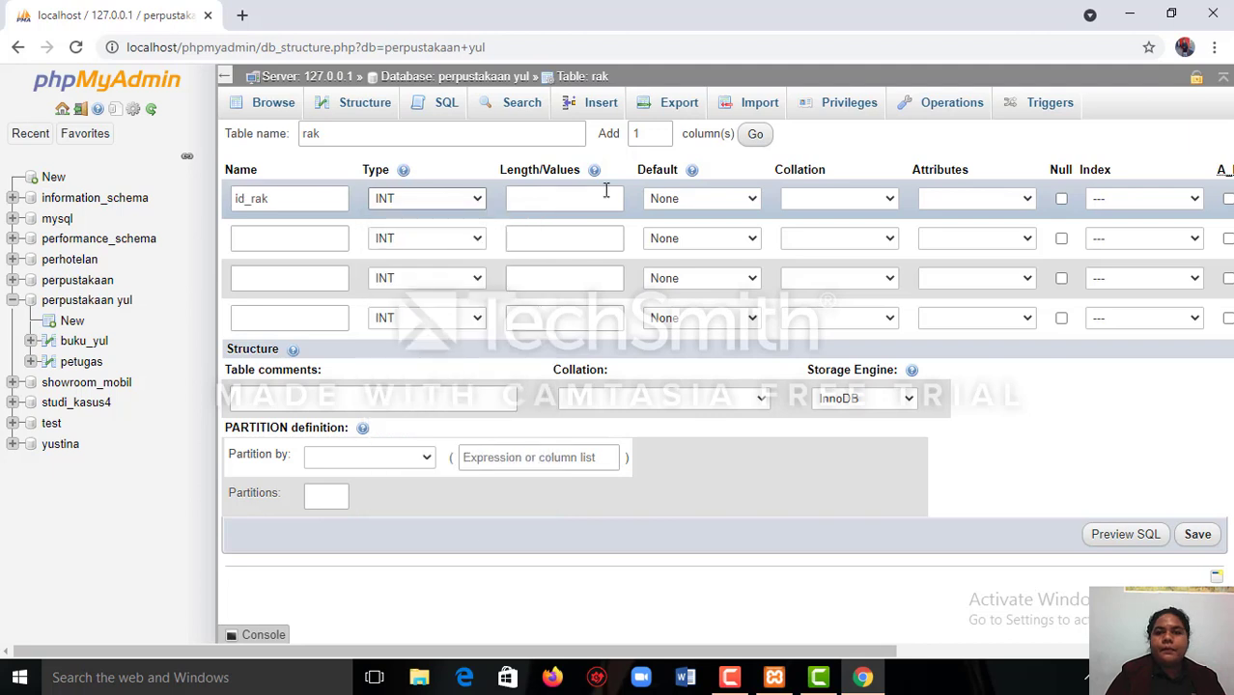
# Make the first id_rak column the PRIMARY key and enable auto-increment for it.
pyautogui.click(1193, 199)
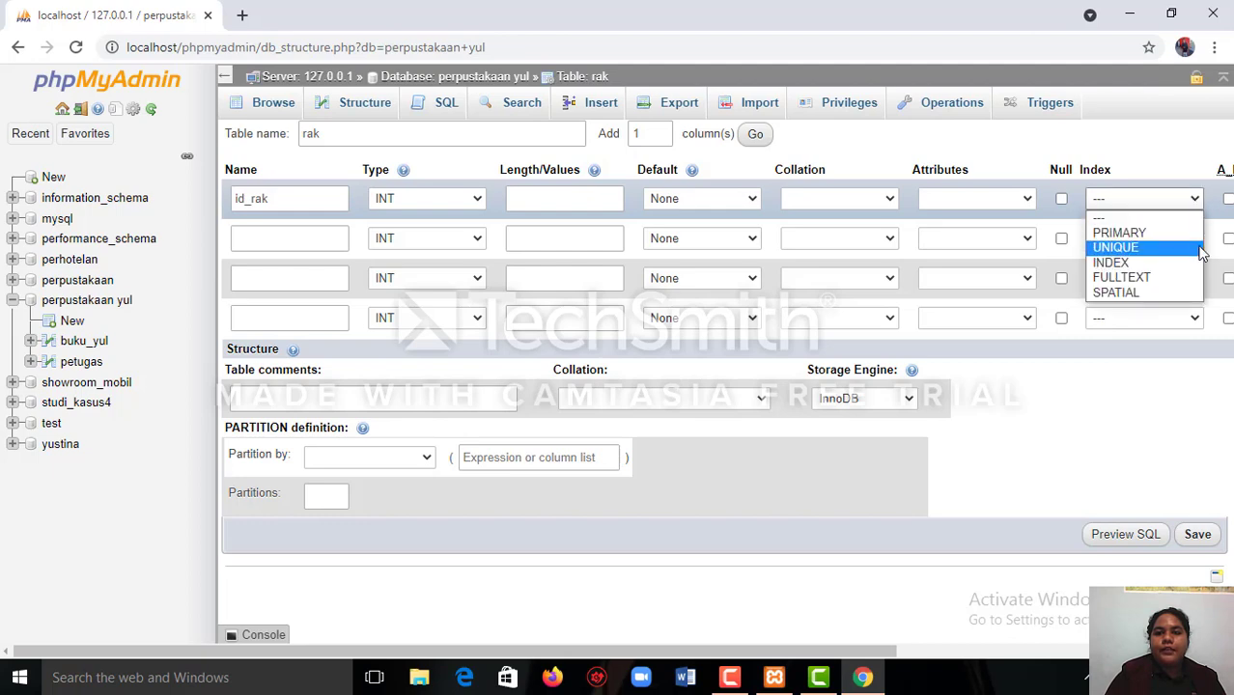
pyautogui.click(1193, 232)
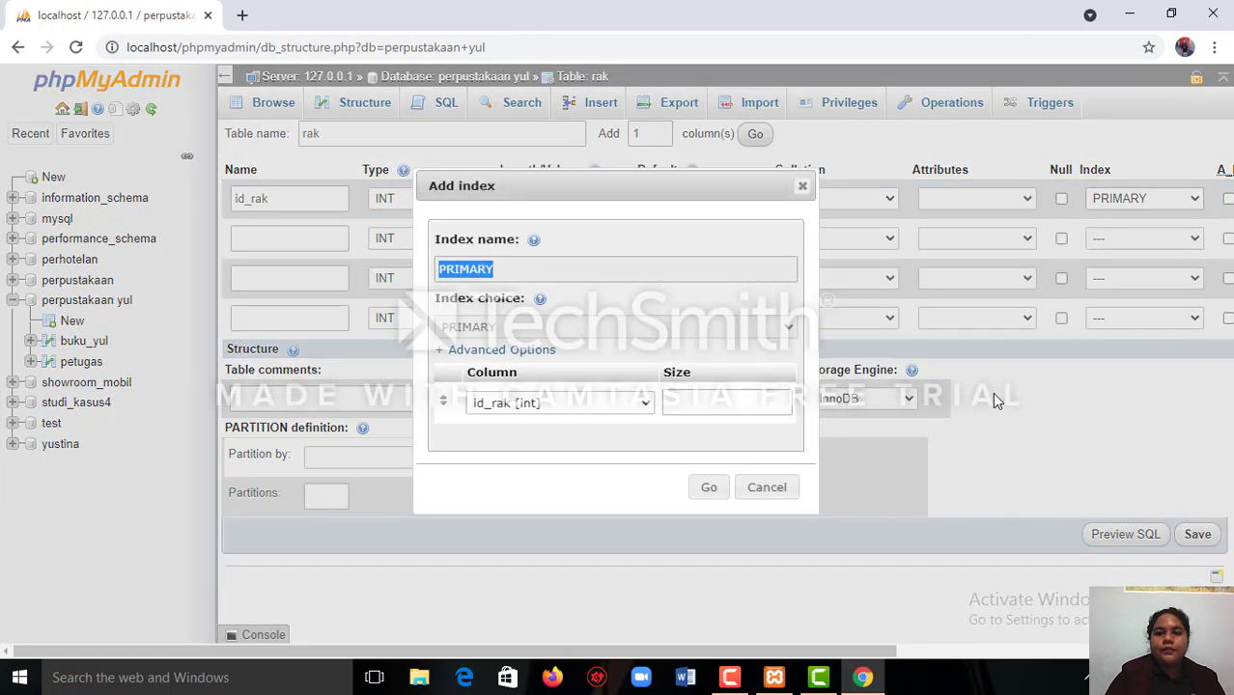
pyautogui.click(706, 489)
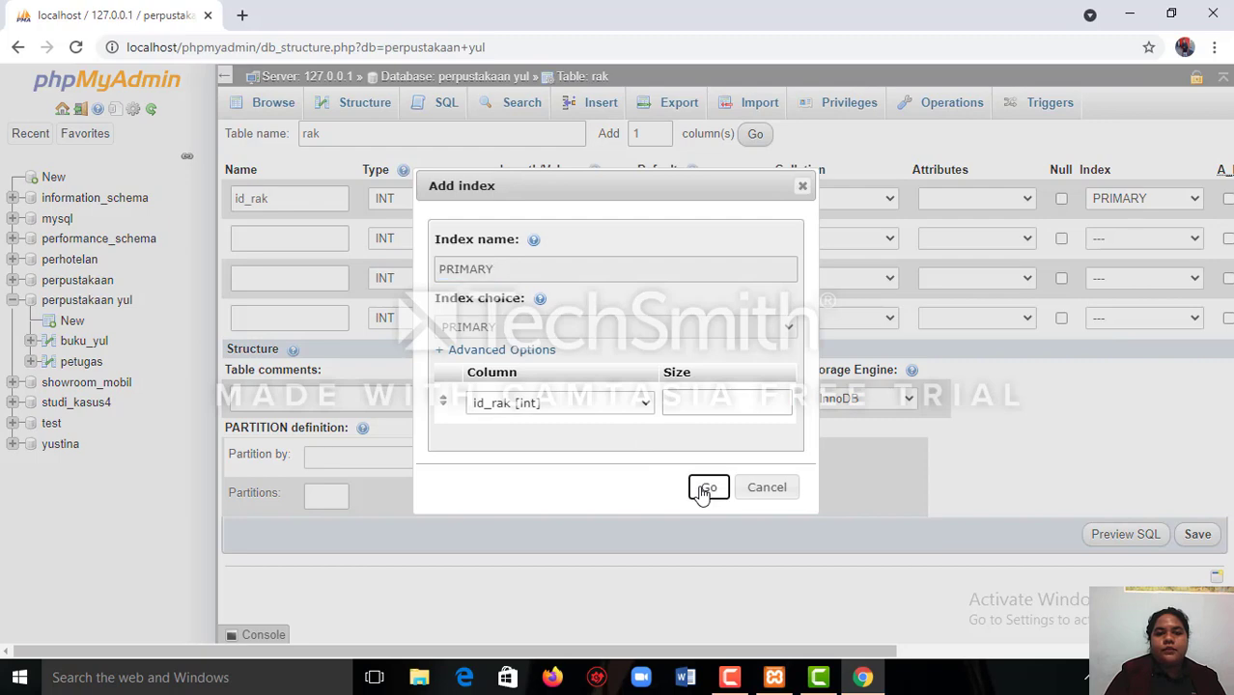
pyautogui.click(1226, 205)
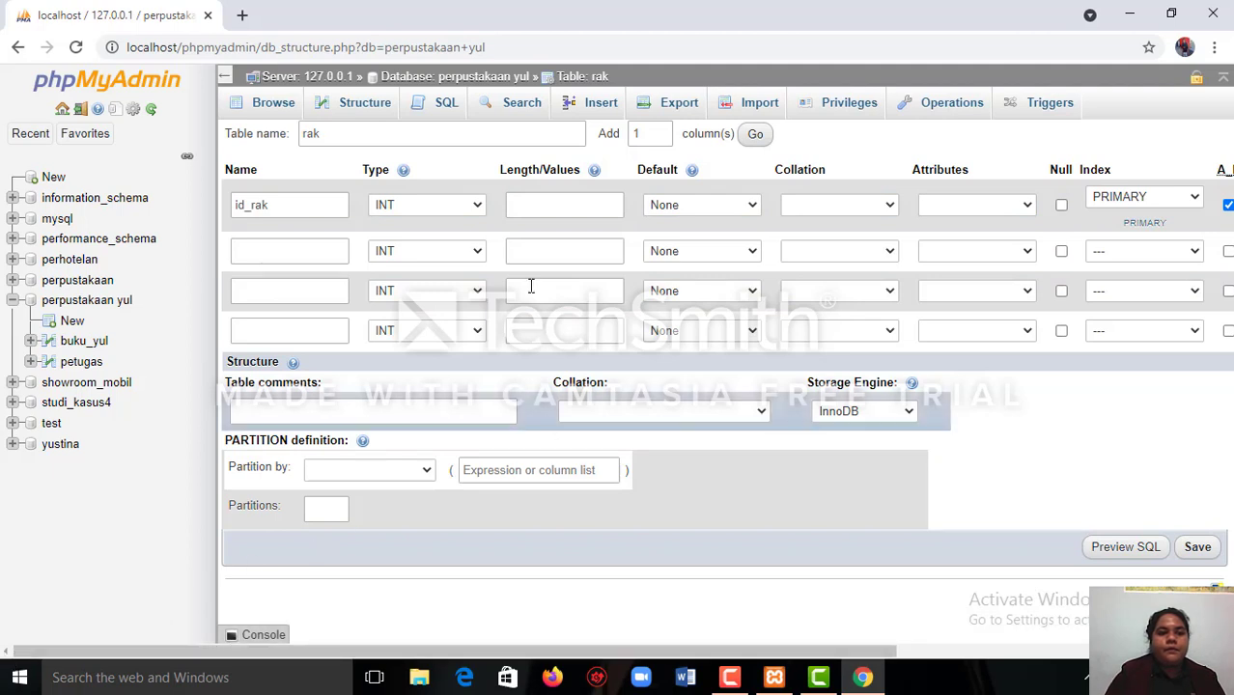
# Name the second column nama_rak and set its type to VARCHAR.
pyautogui.click(330, 251)
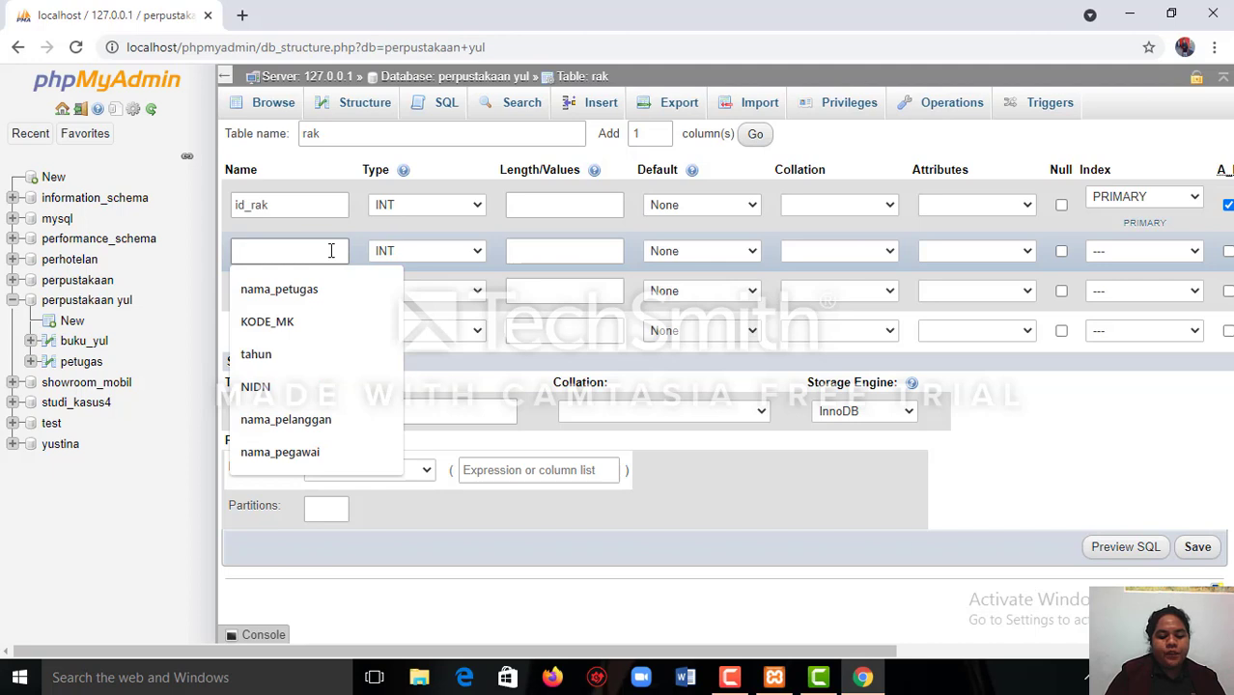
pyautogui.write('na')
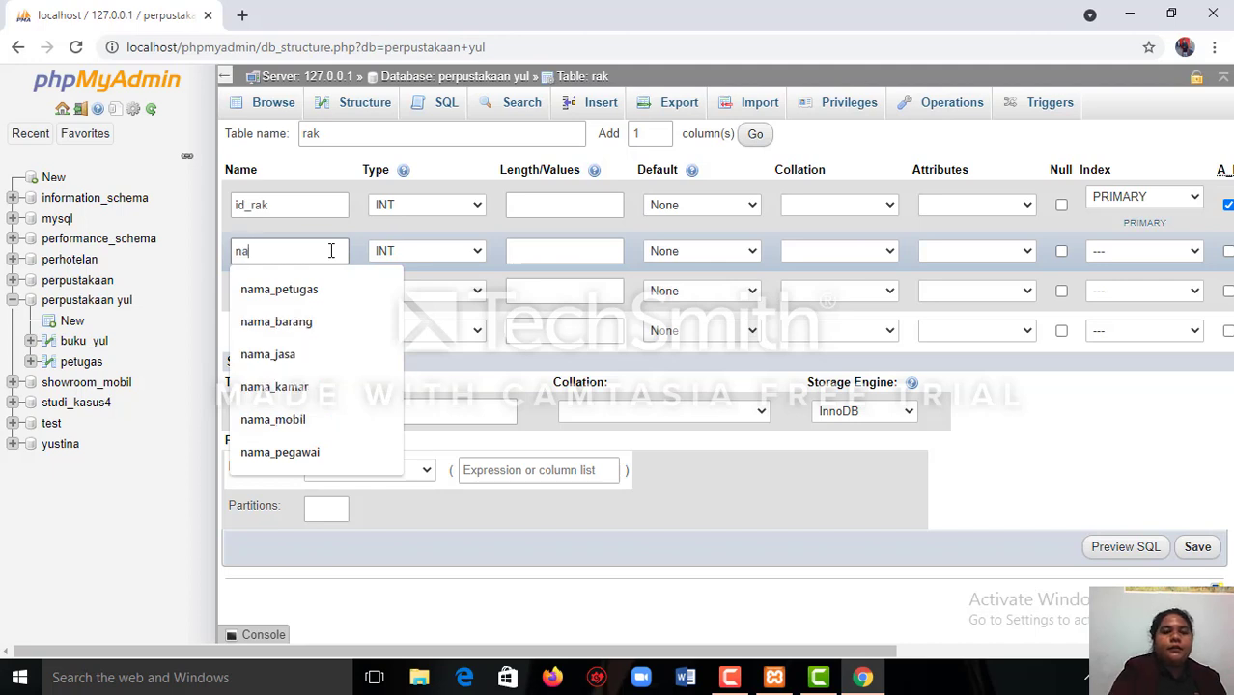
pyautogui.write('ma')
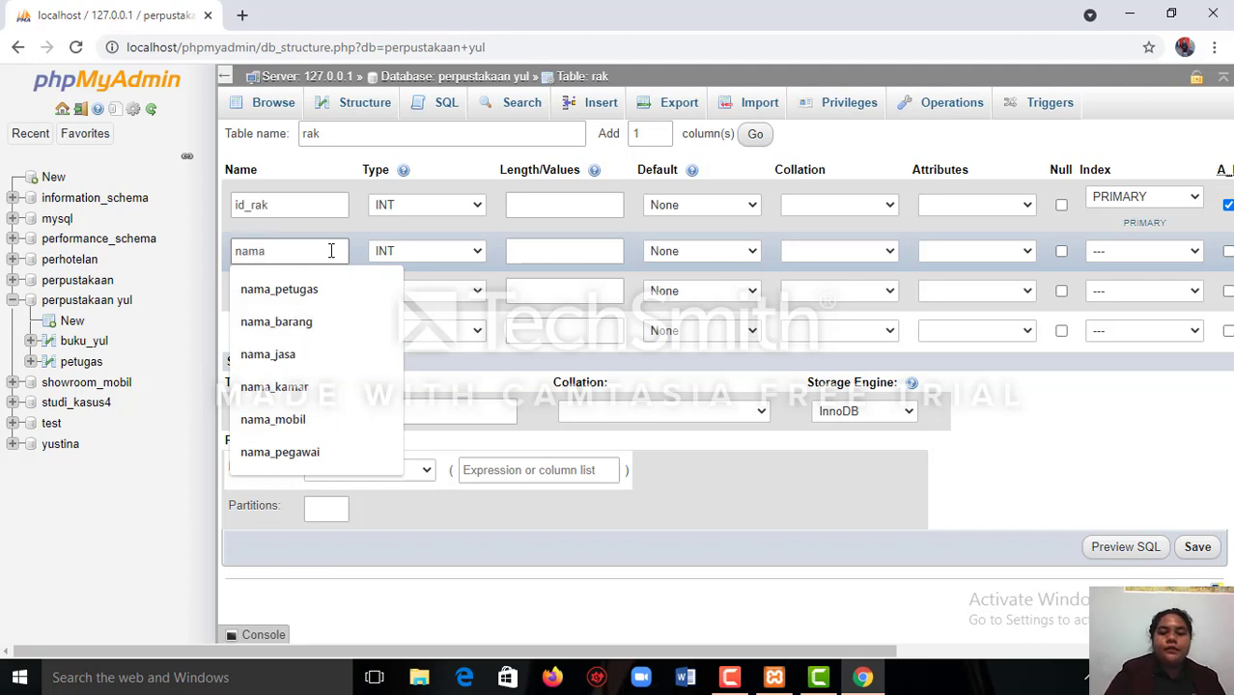
pyautogui.write('_')
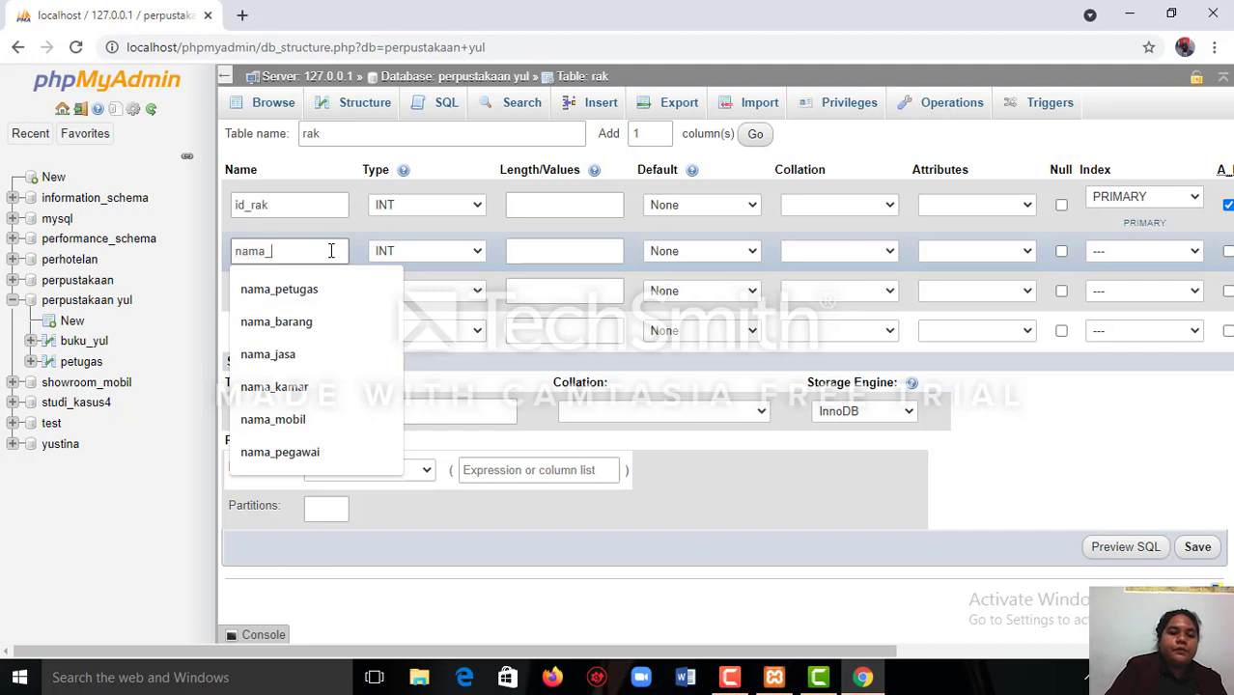
pyautogui.write('ra')
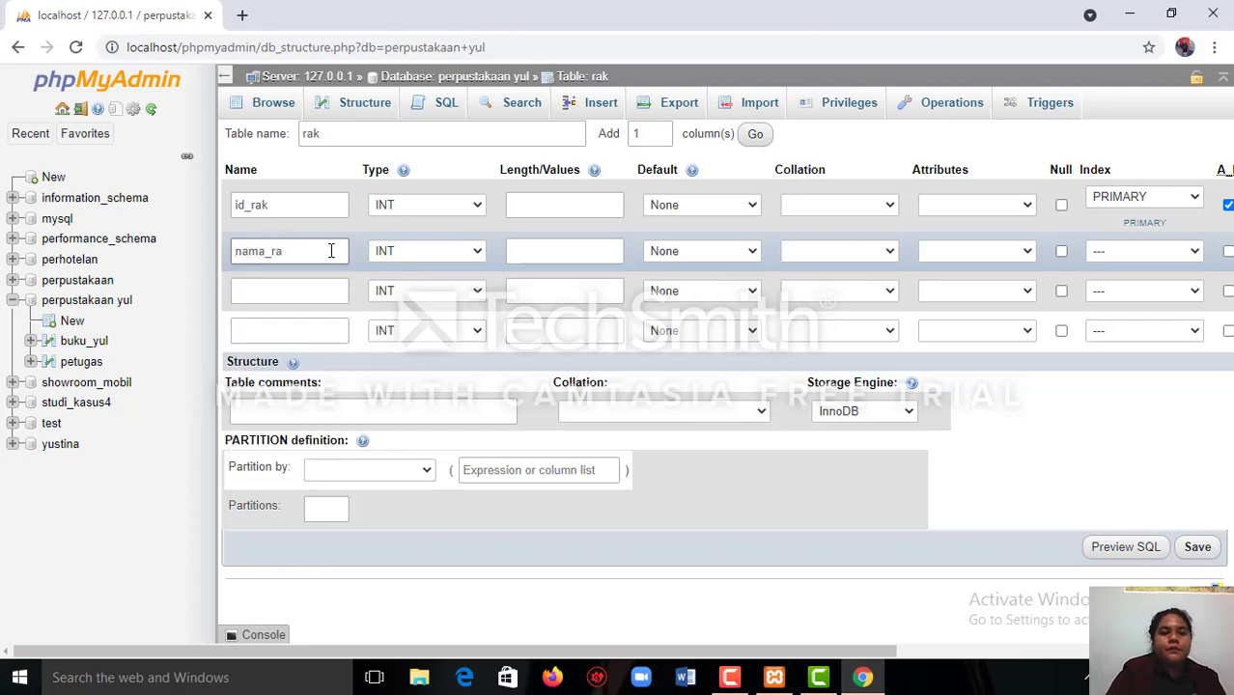
pyautogui.write('k')
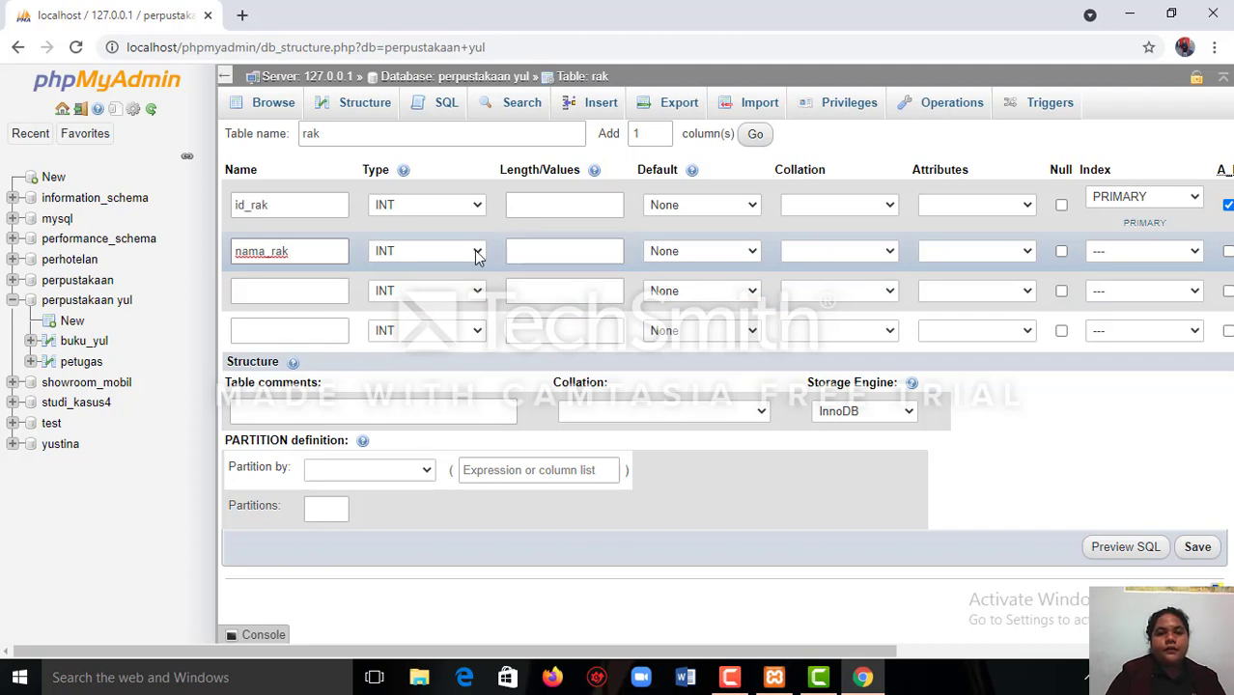
pyautogui.click(477, 253)
pyautogui.click(479, 288)
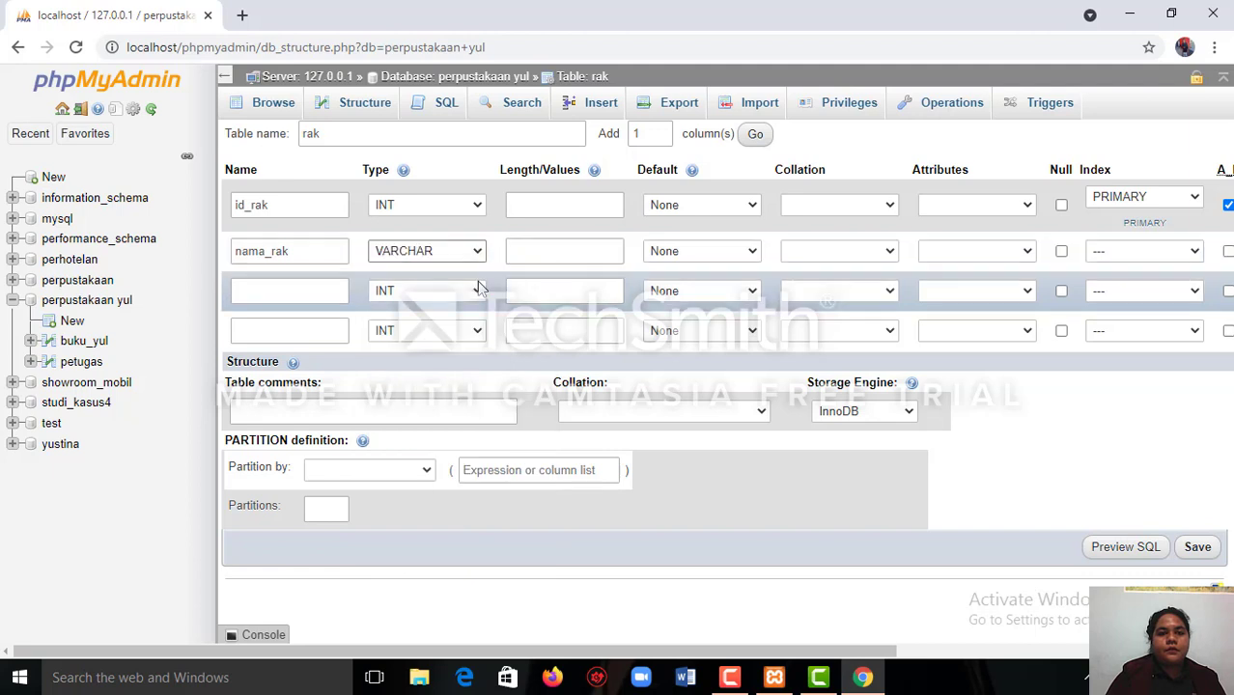
# Name the third column lokasi_rak and set its type to VARCHAR.
pyautogui.click(339, 290)
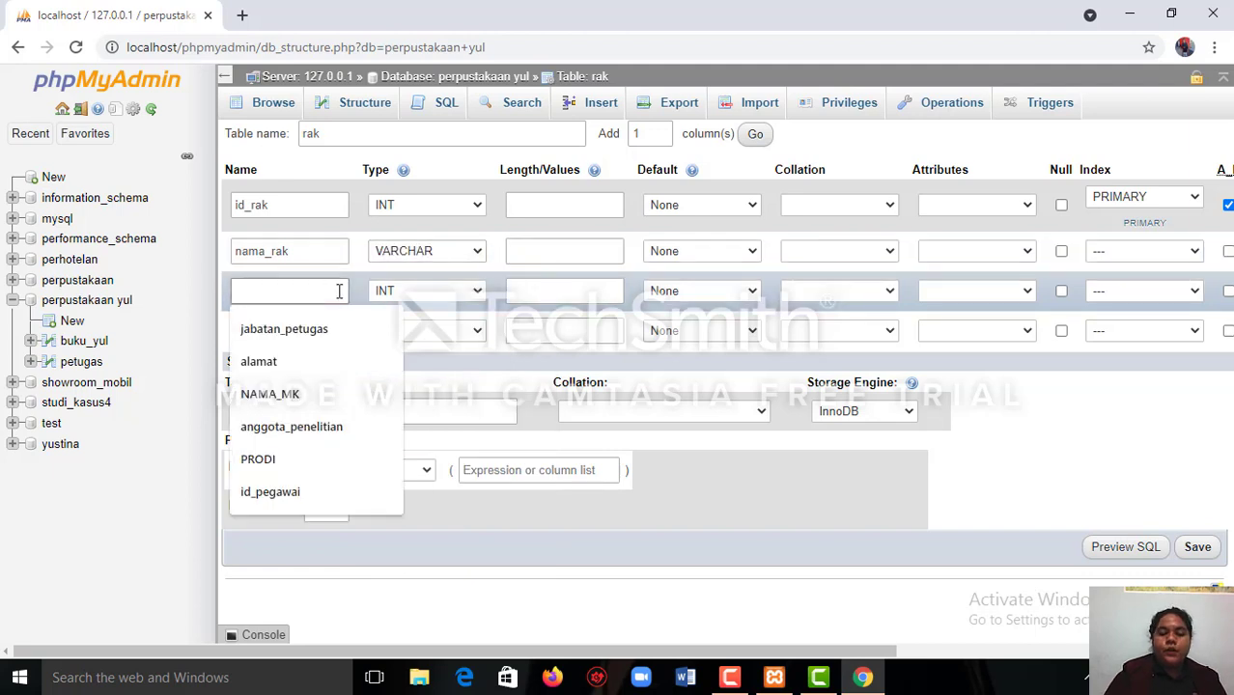
pyautogui.write('lo')
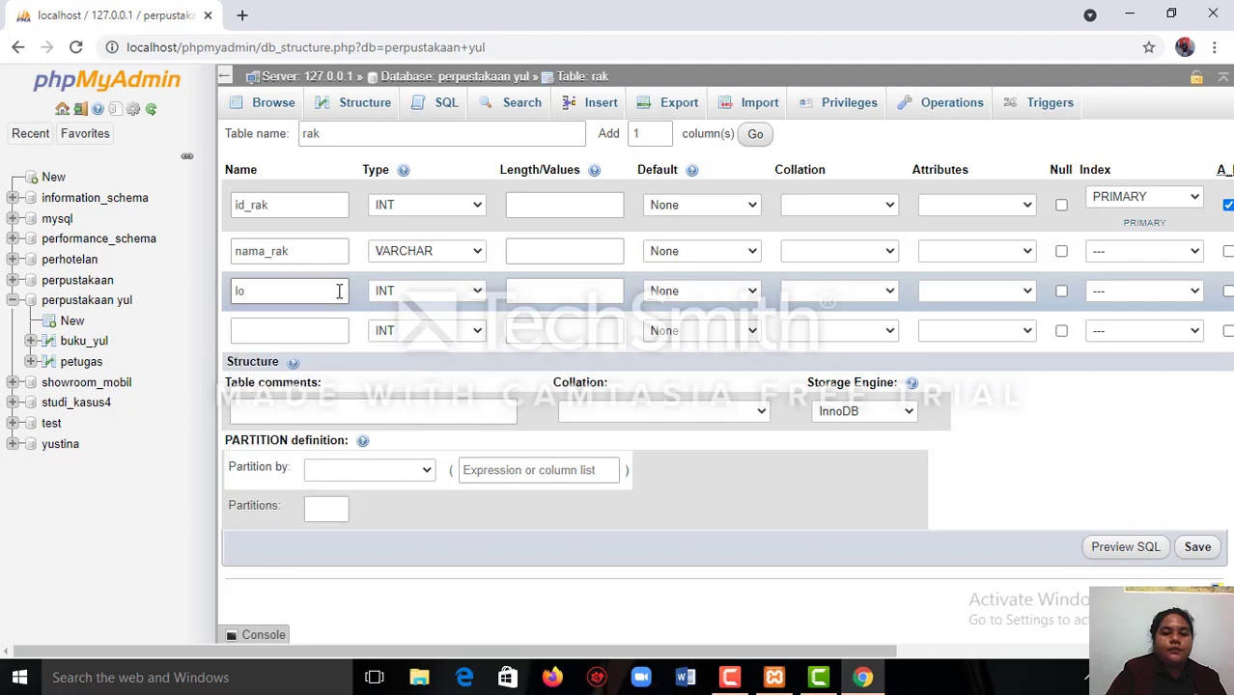
pyautogui.write('kas')
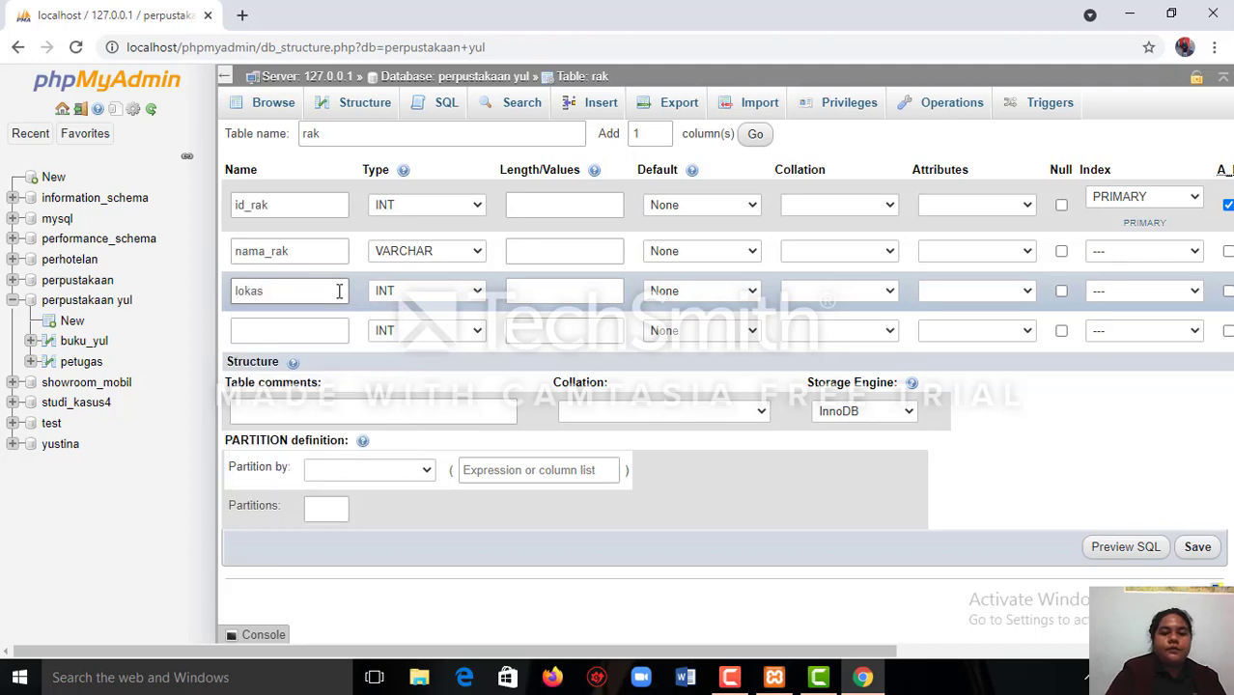
pyautogui.write('i_')
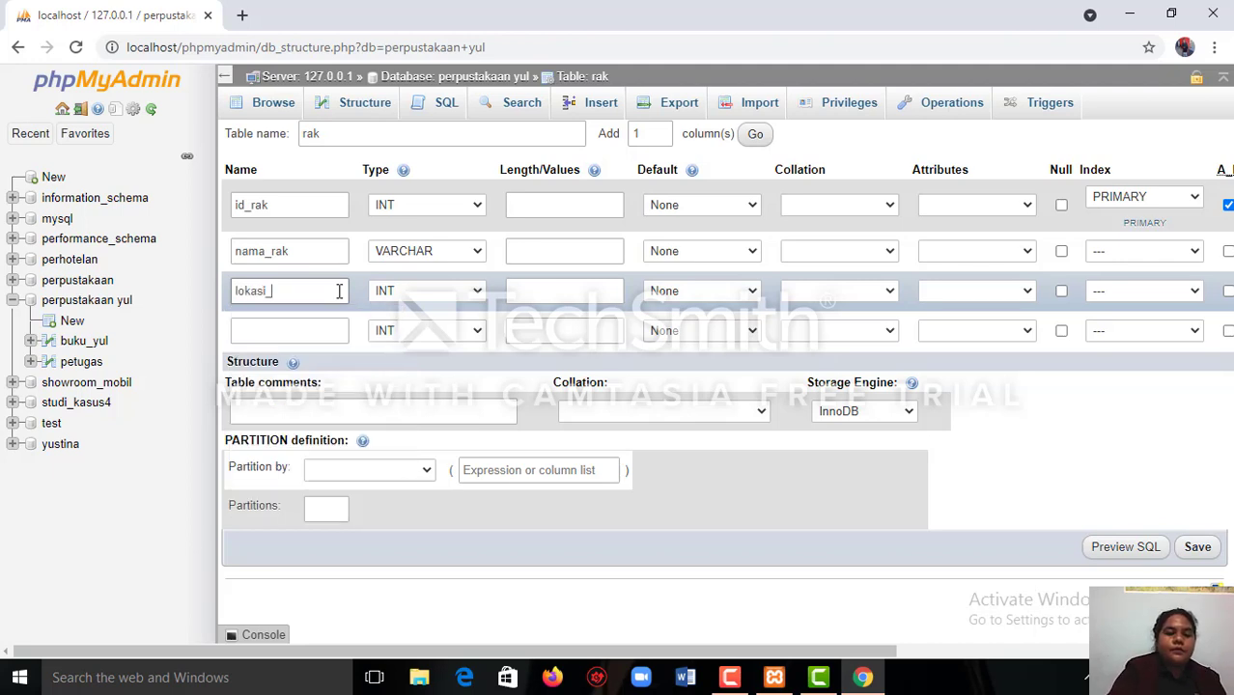
pyautogui.write('rak')
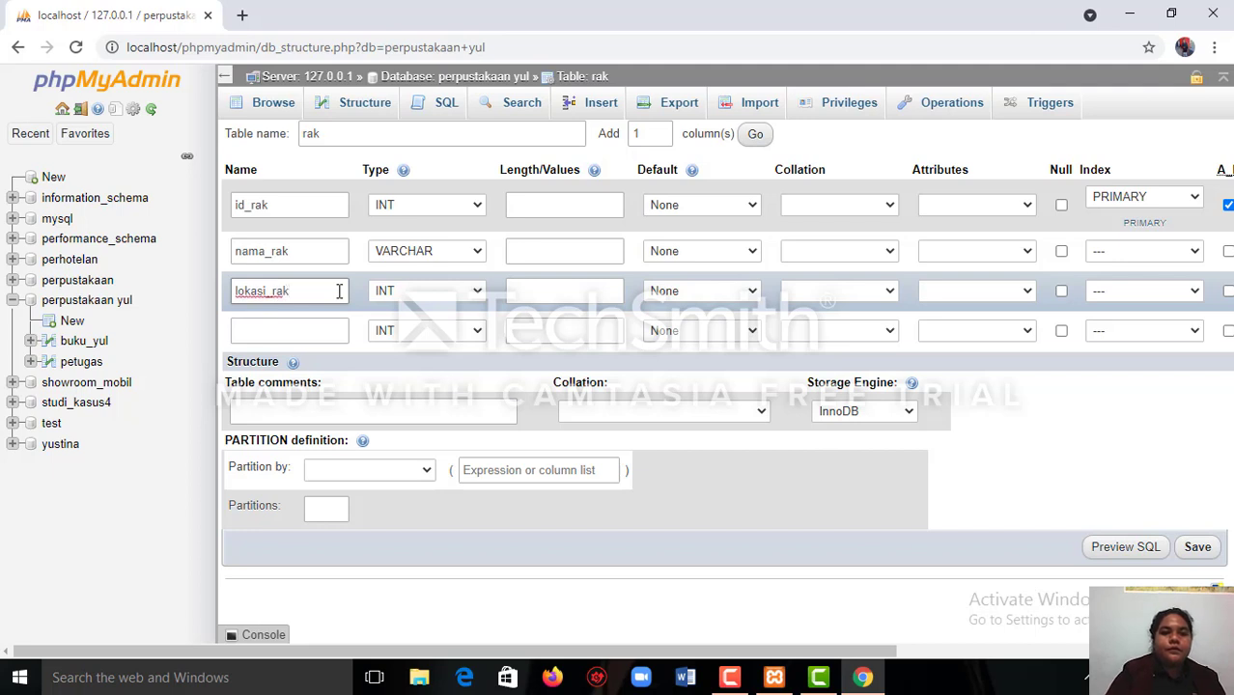
pyautogui.click(478, 297)
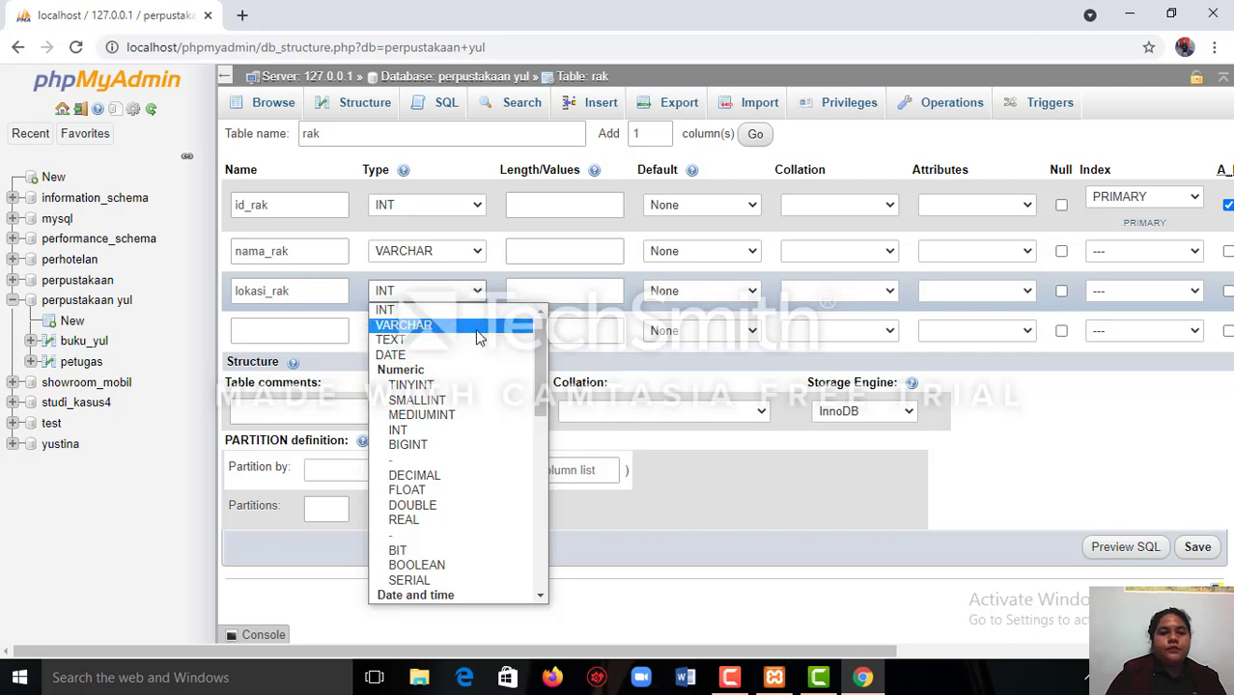
pyautogui.click(477, 336)
# Name the fourth column id_rak and keep its type as INT.
pyautogui.click(341, 329)
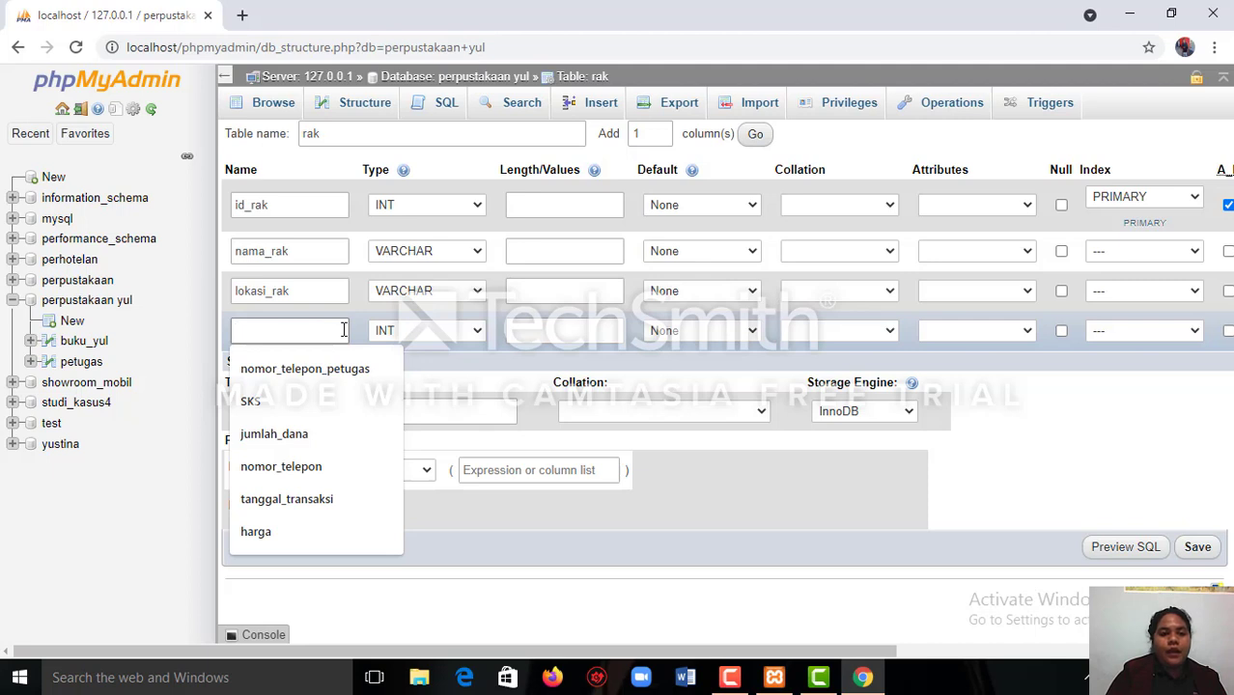
pyautogui.write('id')
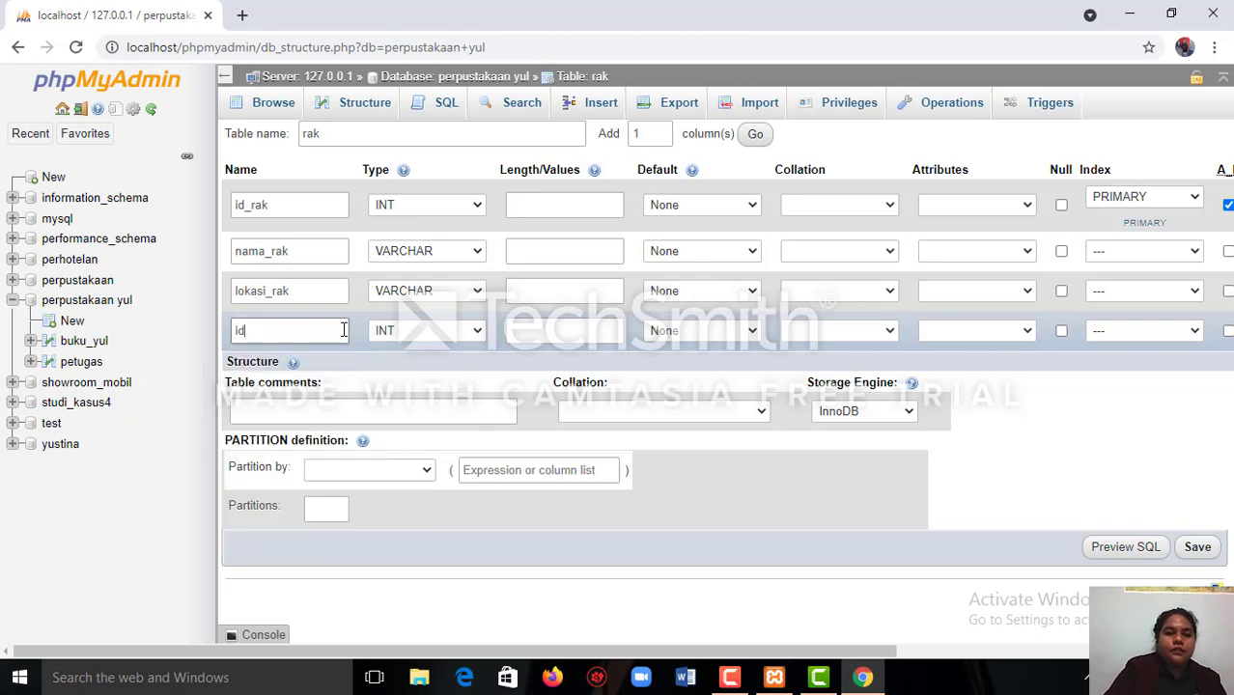
pyautogui.write('_')
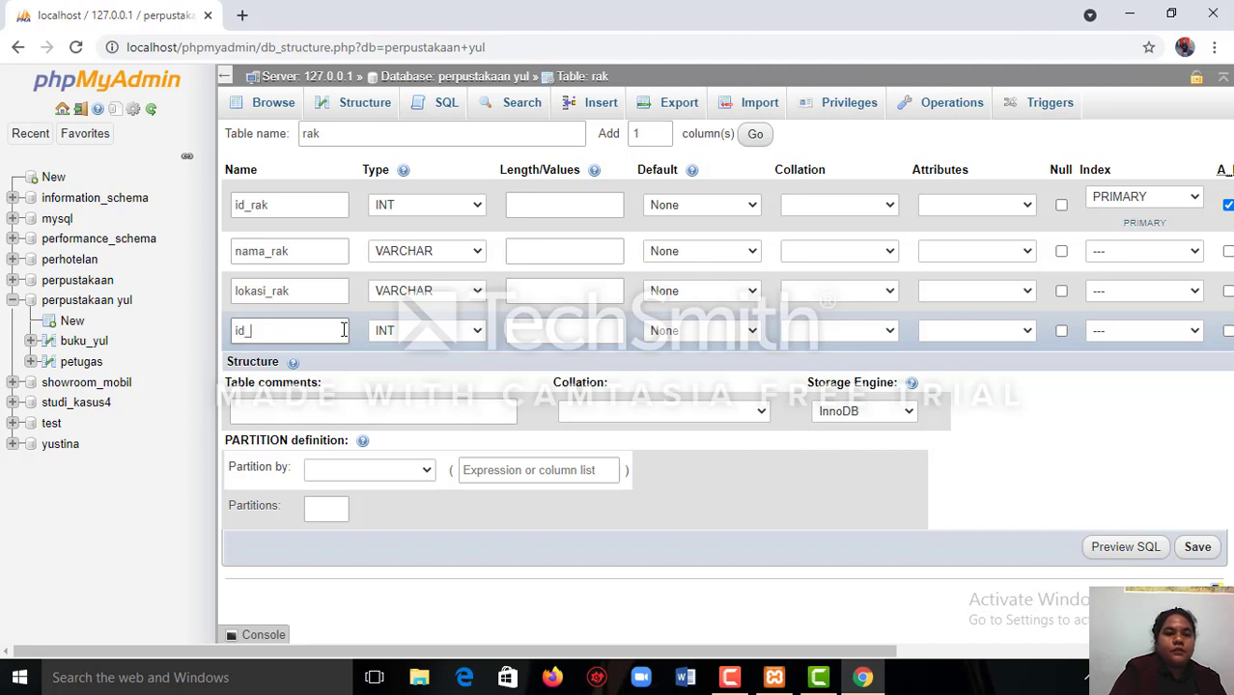
pyautogui.write('ra')
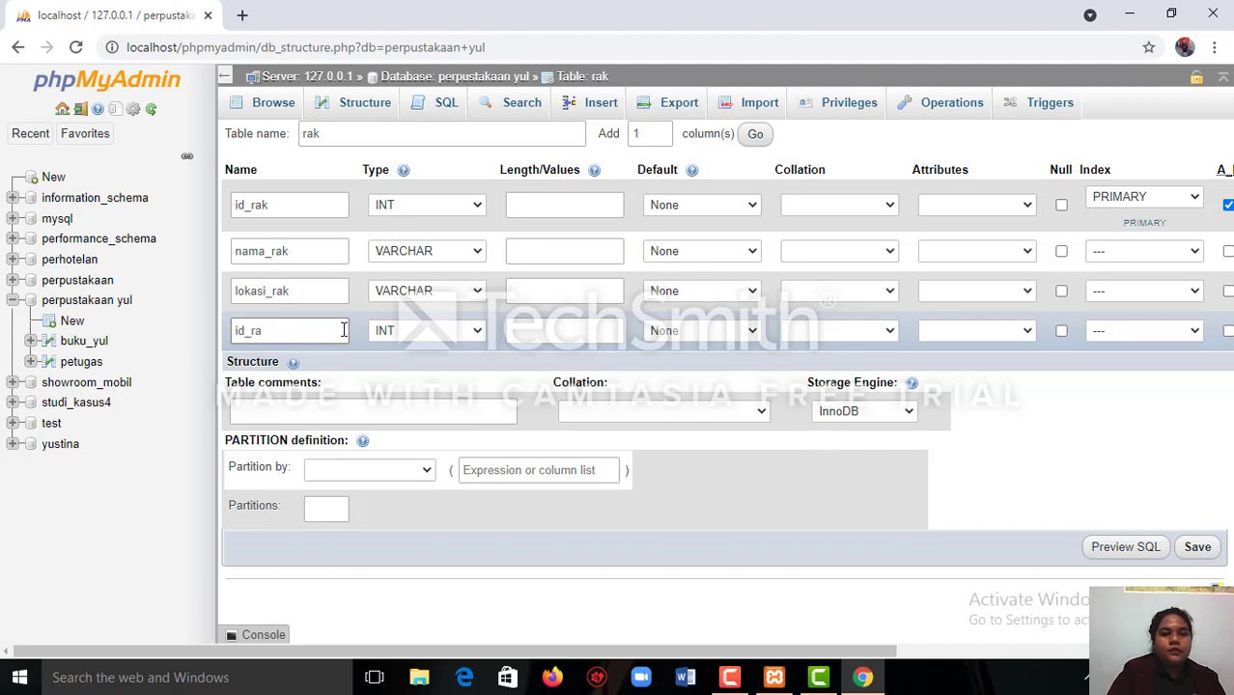
pyautogui.write('k')
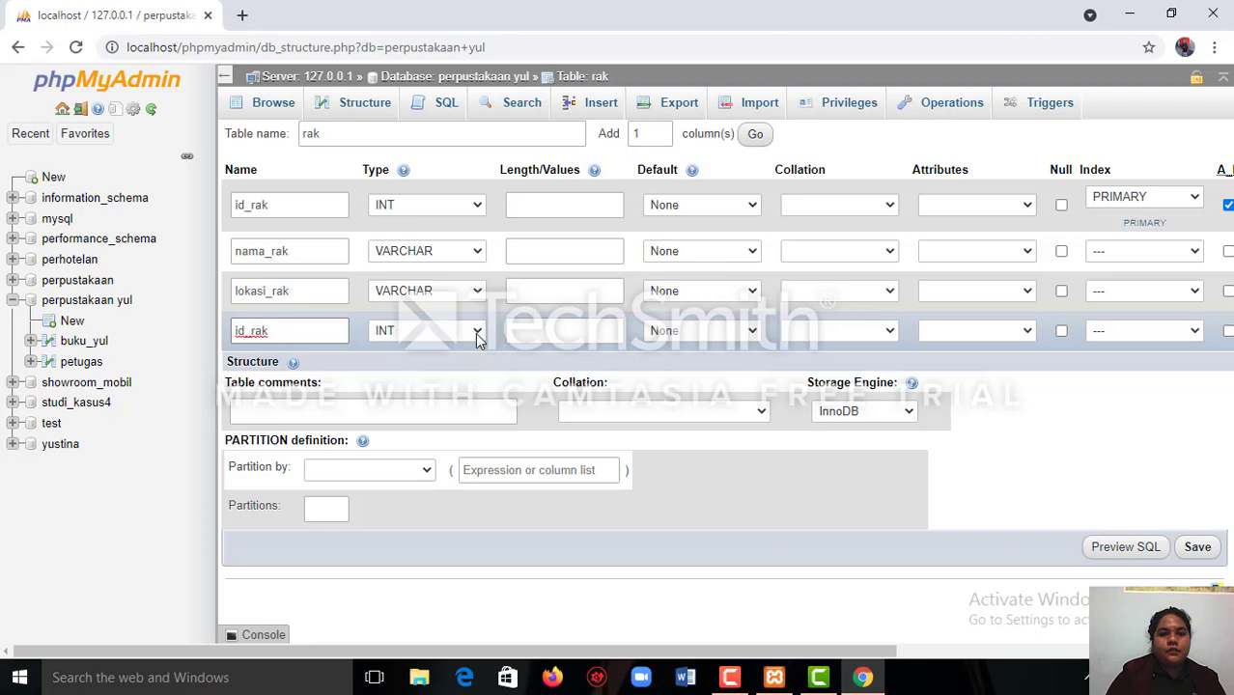
pyautogui.click(476, 333)
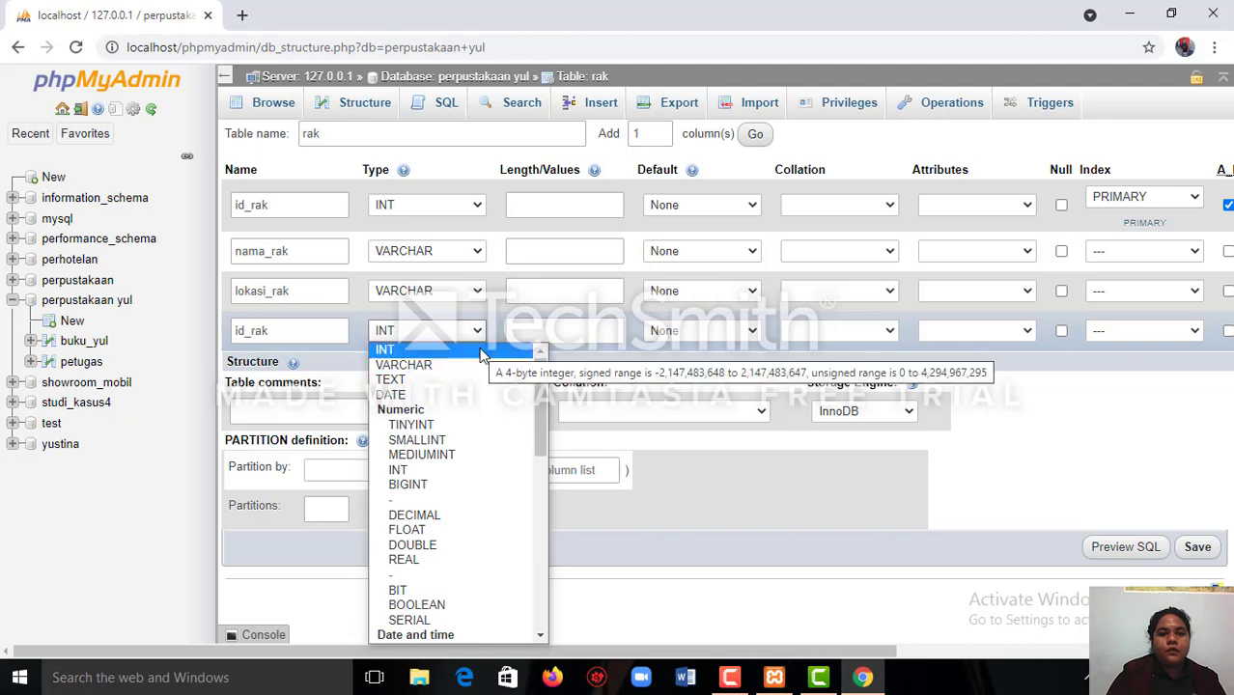
# Set the length of the first id_rak column to 11 and the lengths of nama_rak and lokasi_rak to 50 each.
pyautogui.click(556, 207)
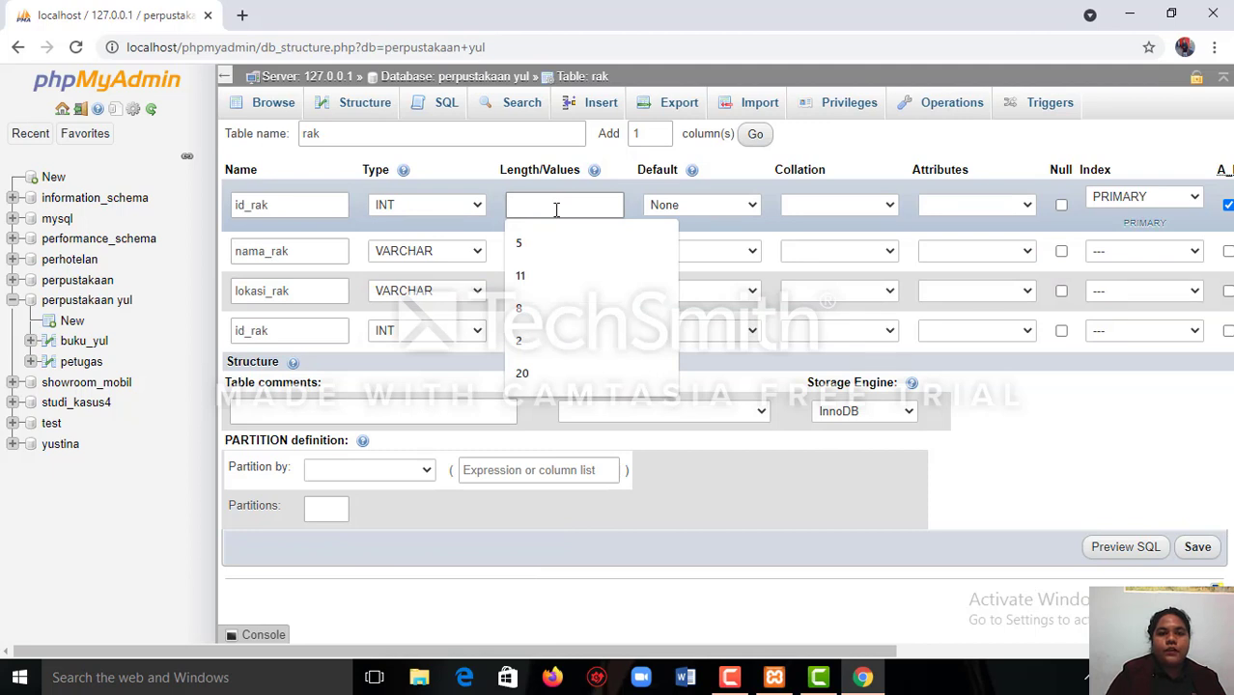
pyautogui.click(541, 275)
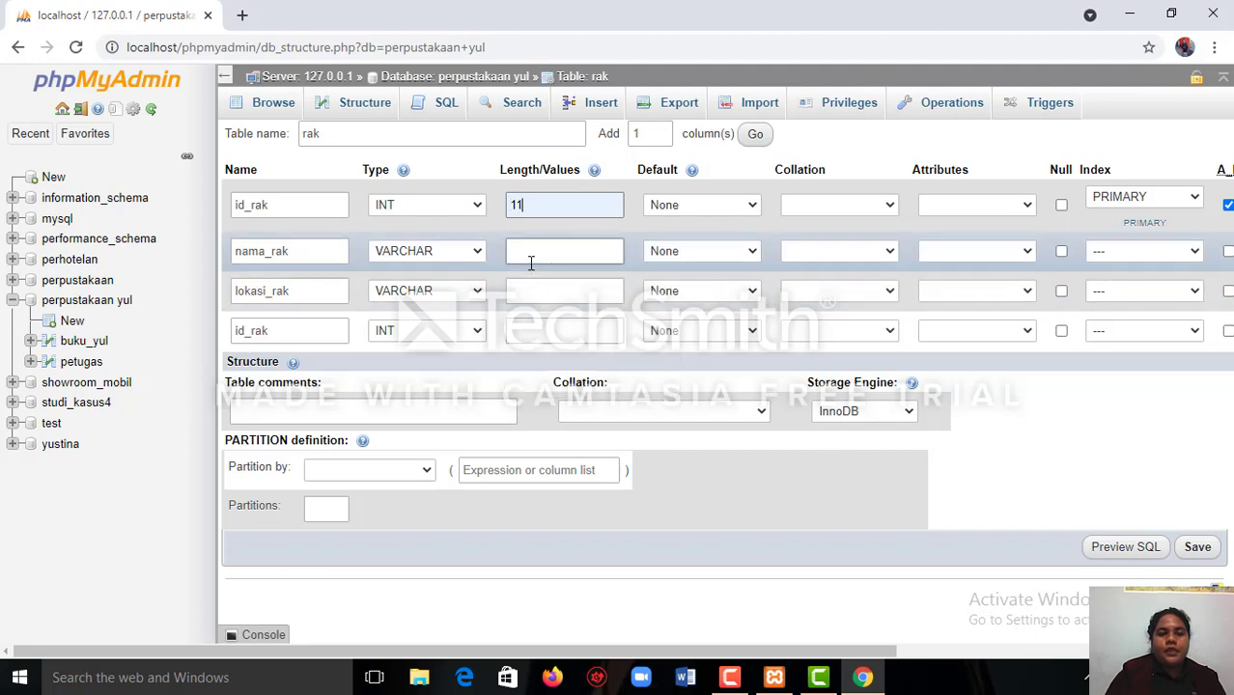
pyautogui.click(530, 254)
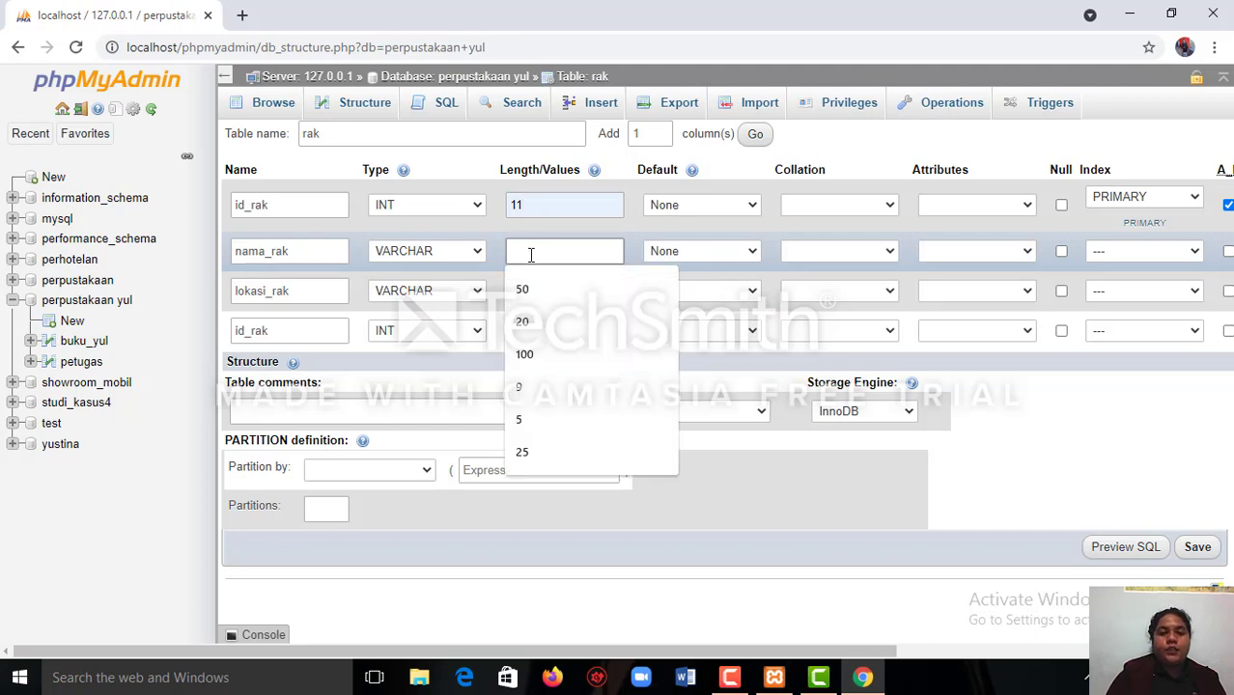
pyautogui.write('50')
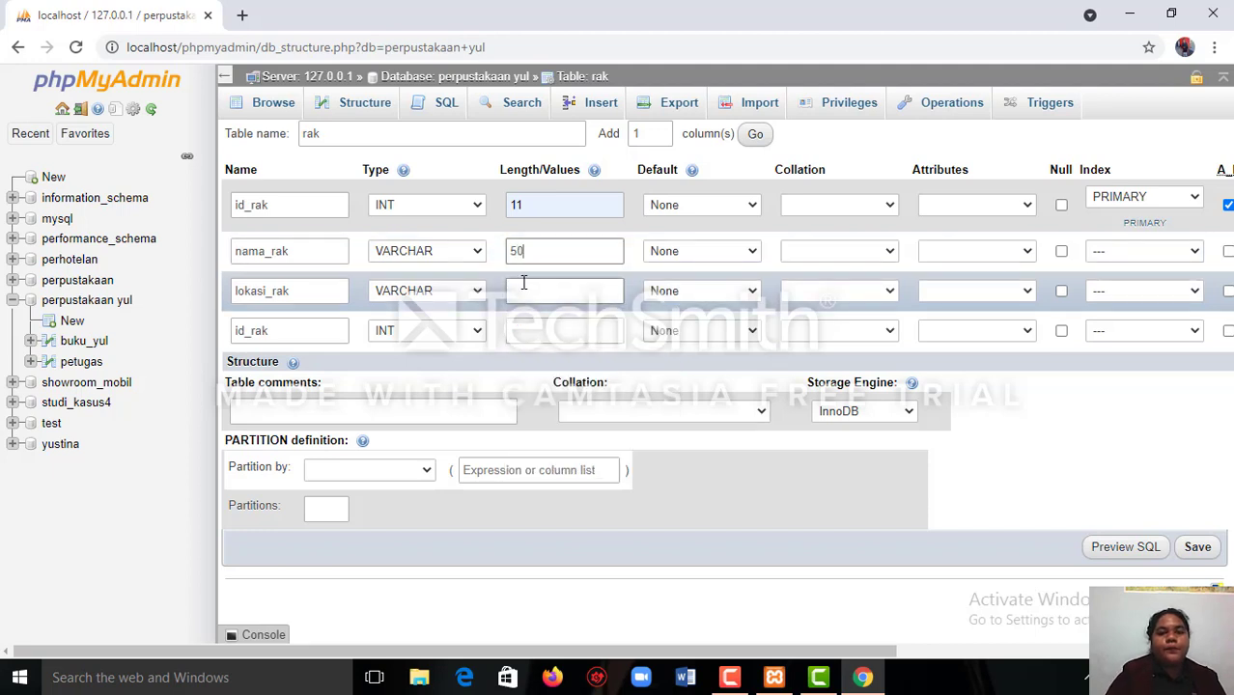
pyautogui.click(524, 294)
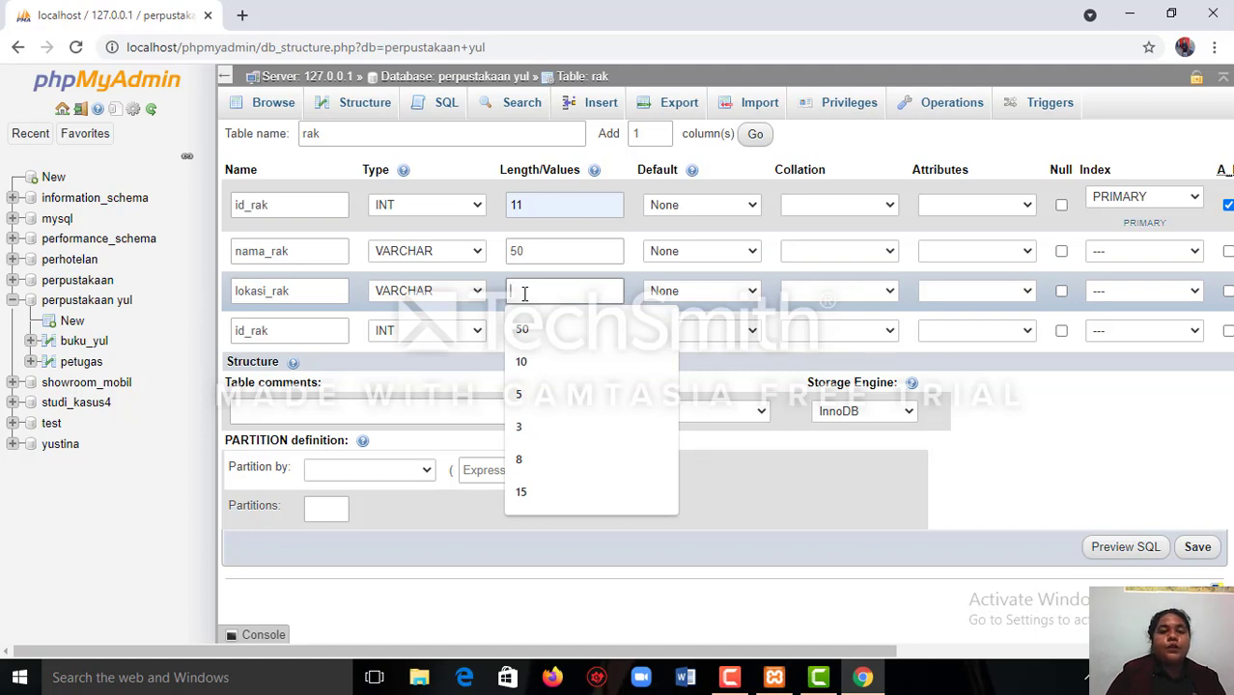
pyautogui.write('50')
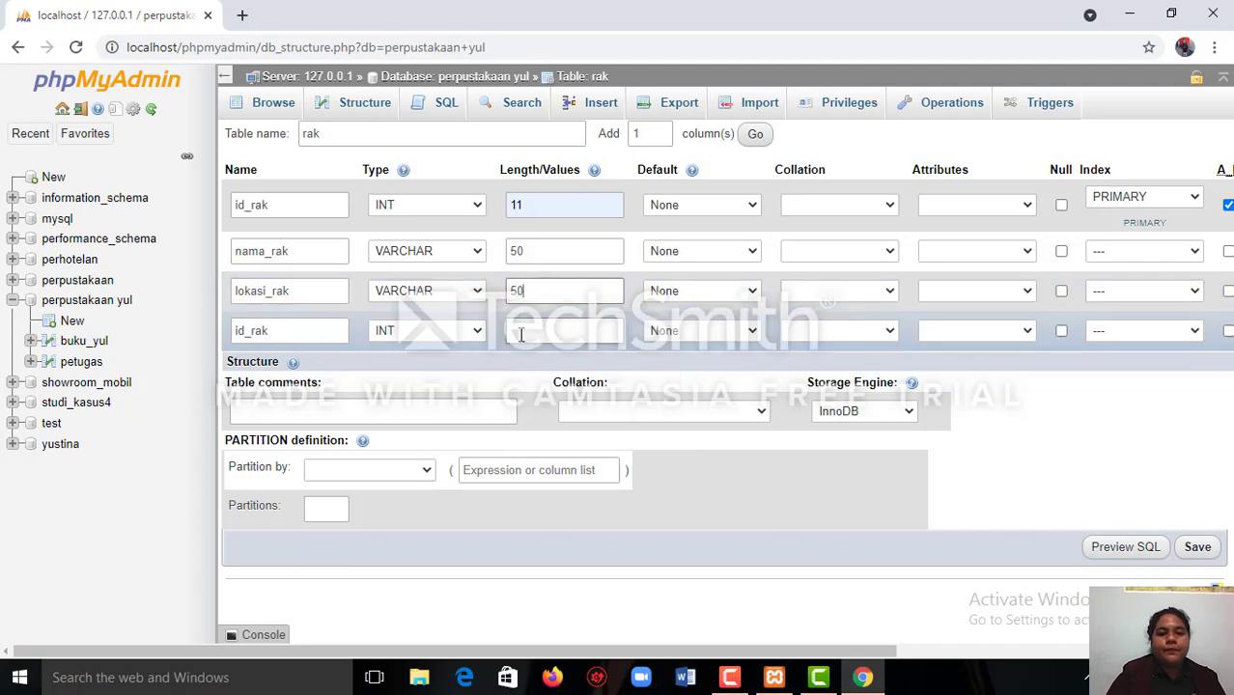
# Set the length of the fourth column, id_rak, to 11 and try to save the rak table.
pyautogui.click(520, 332)
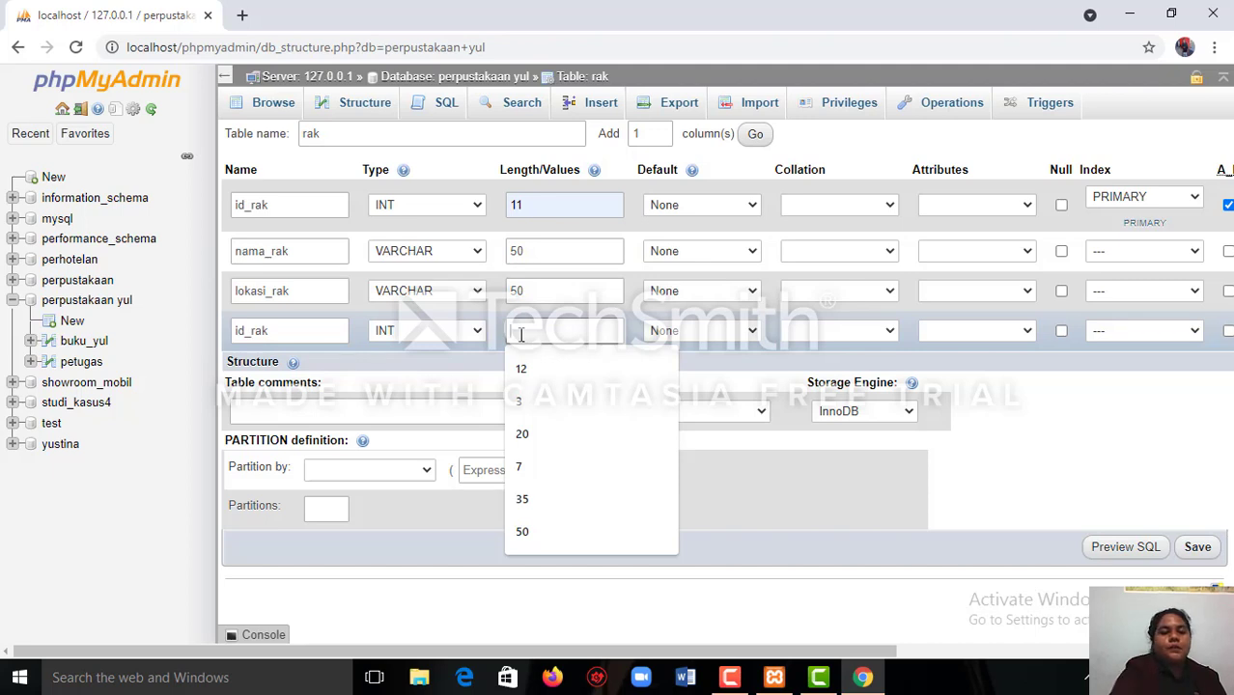
pyautogui.write('11')
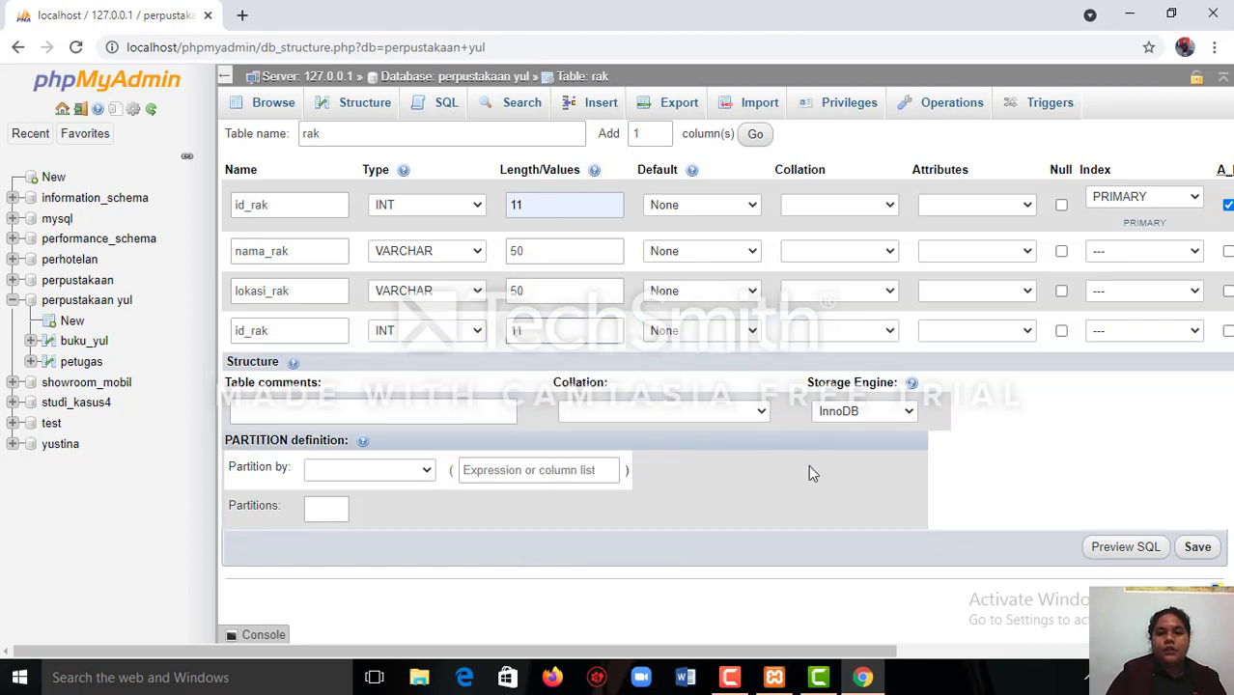
pyautogui.click(1197, 548)
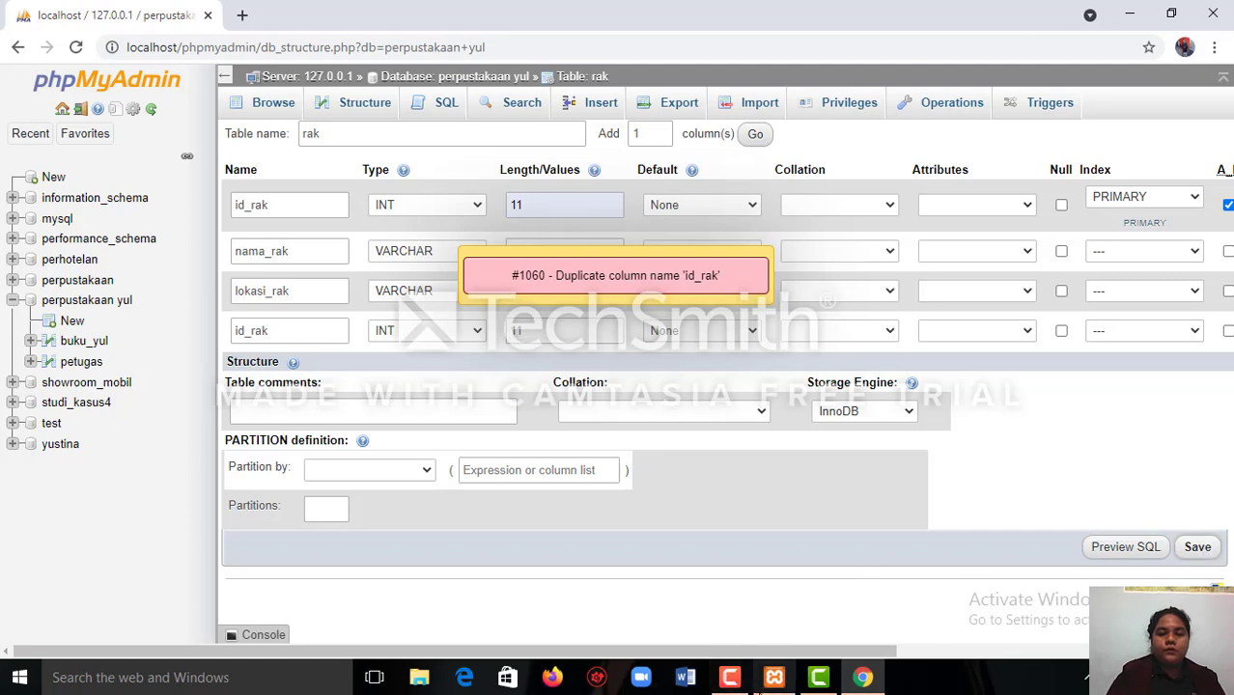
# Set the length of the first id_rak column to 4 and try saving the rak table again.
pyautogui.click(742, 681)
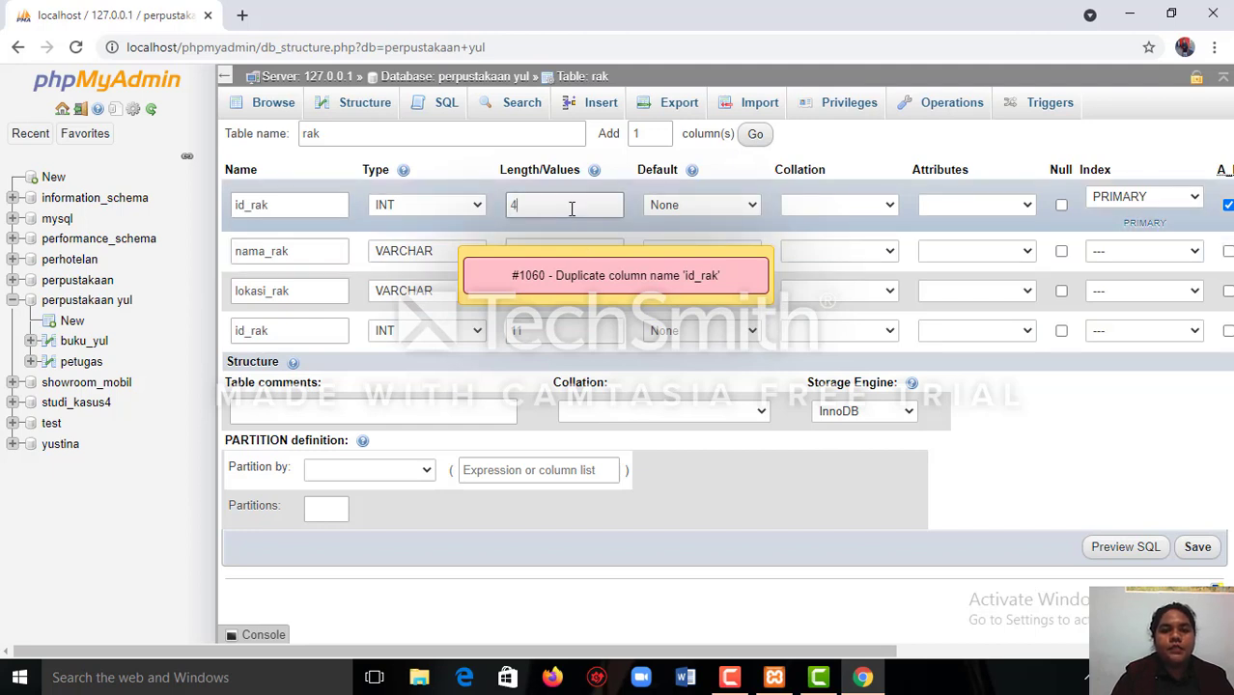
pyautogui.click(1203, 553)
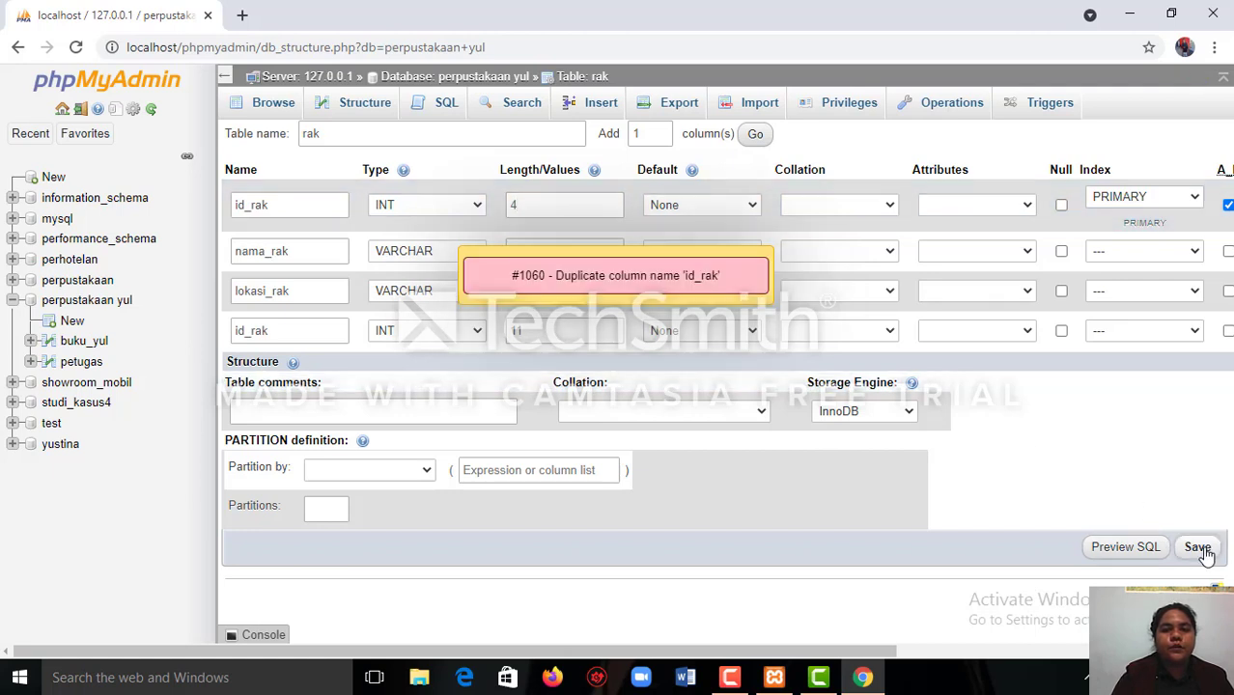
# Rename the fourth column to id_data rak, keep its type as INT, and save the rak table.
pyautogui.moveTo(736, 688)
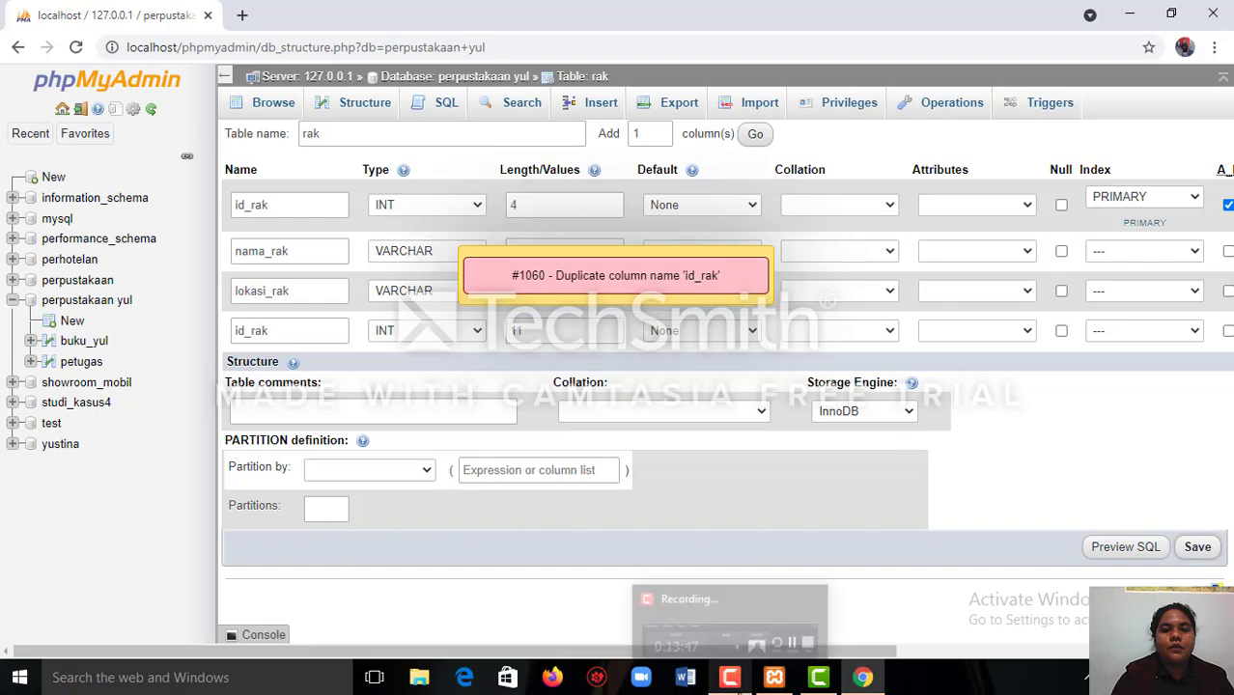
pyautogui.moveTo(753, 643)
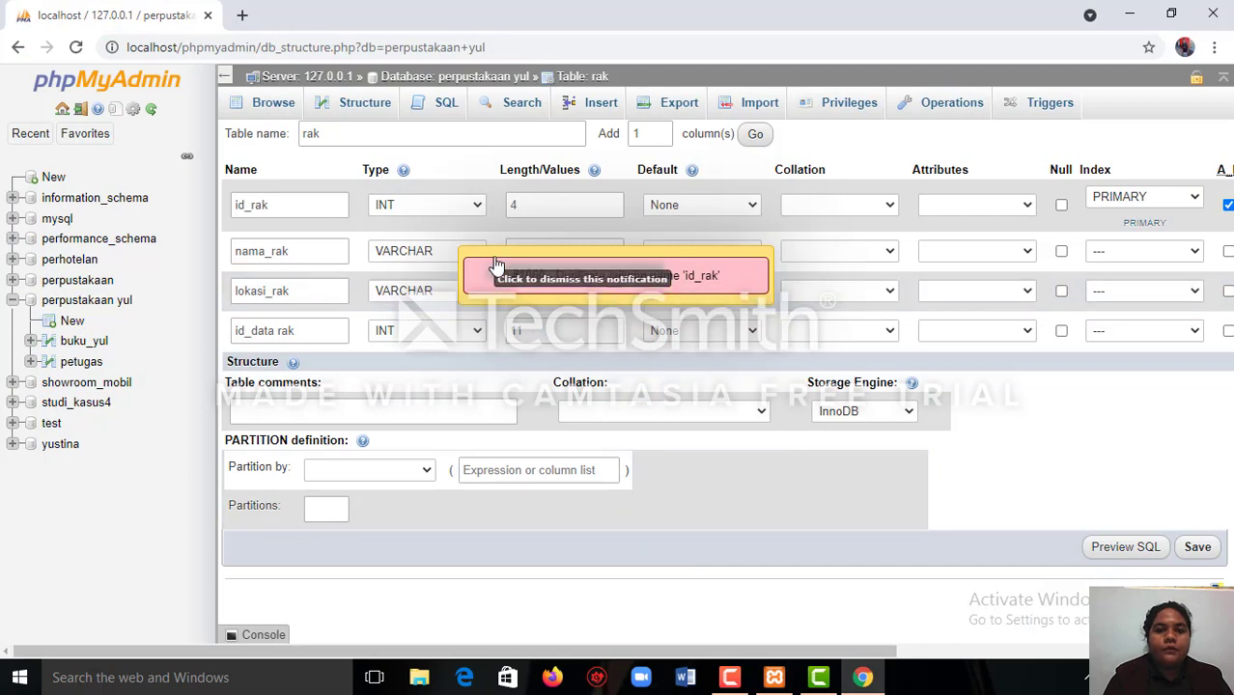
pyautogui.click(347, 329)
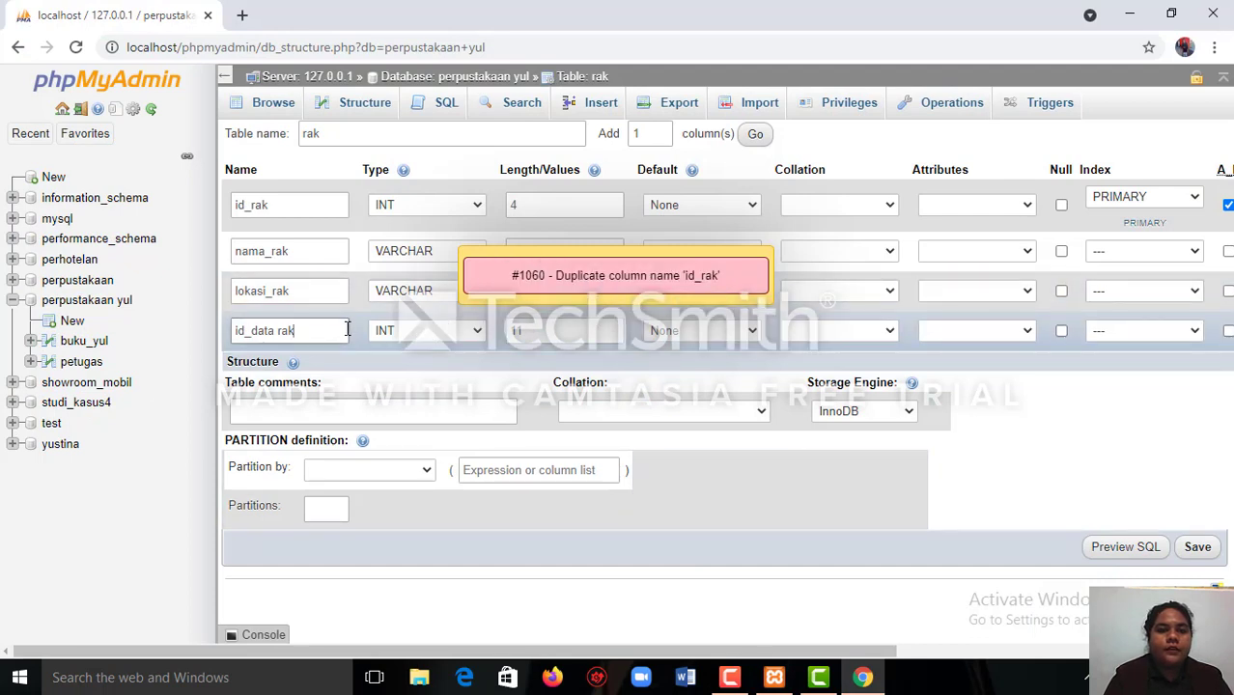
pyautogui.click(478, 331)
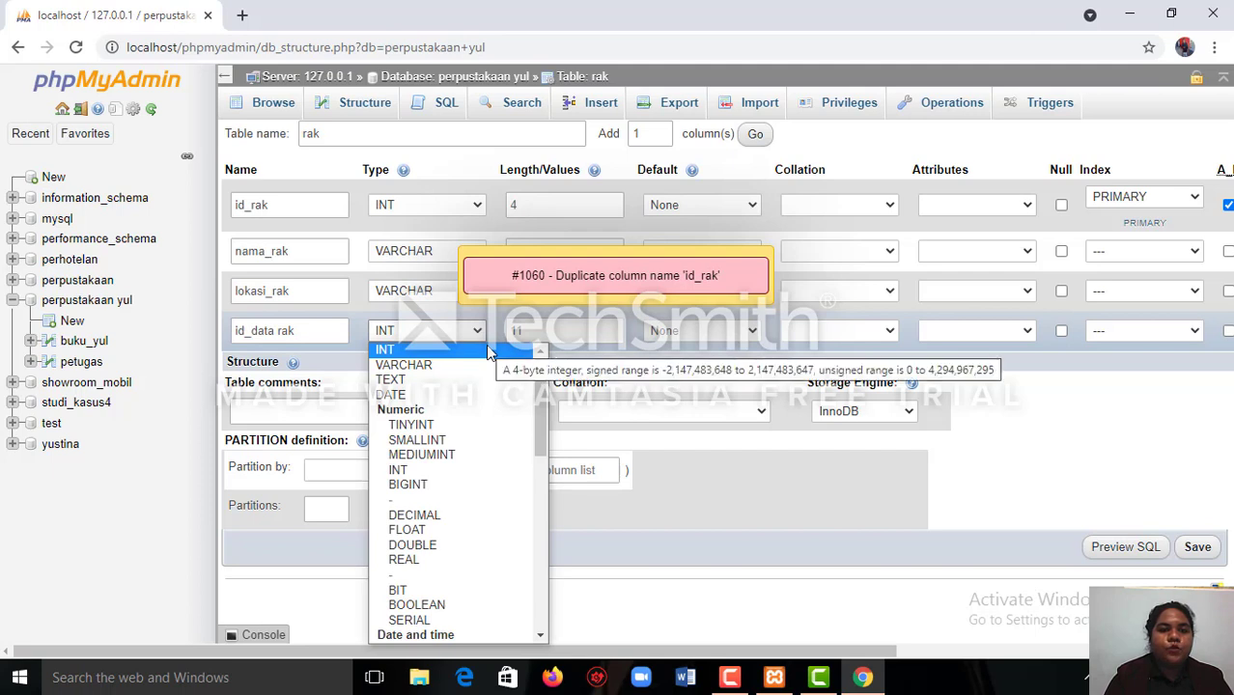
pyautogui.click(487, 349)
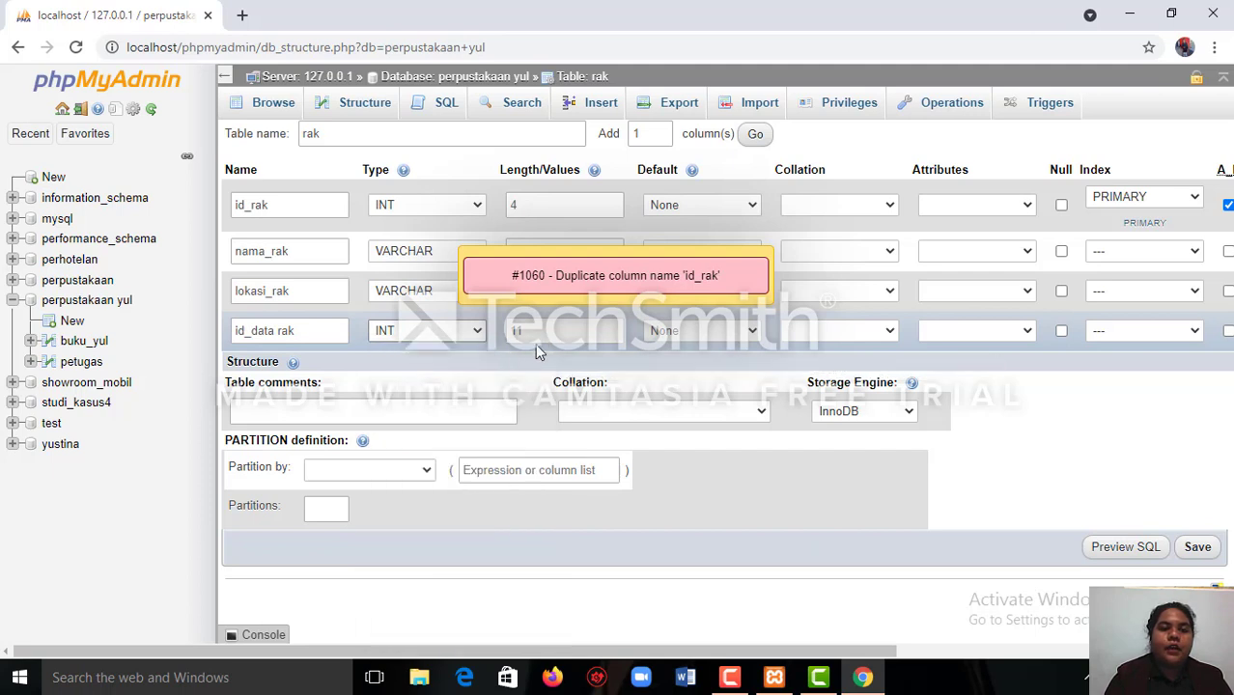
pyautogui.click(1196, 555)
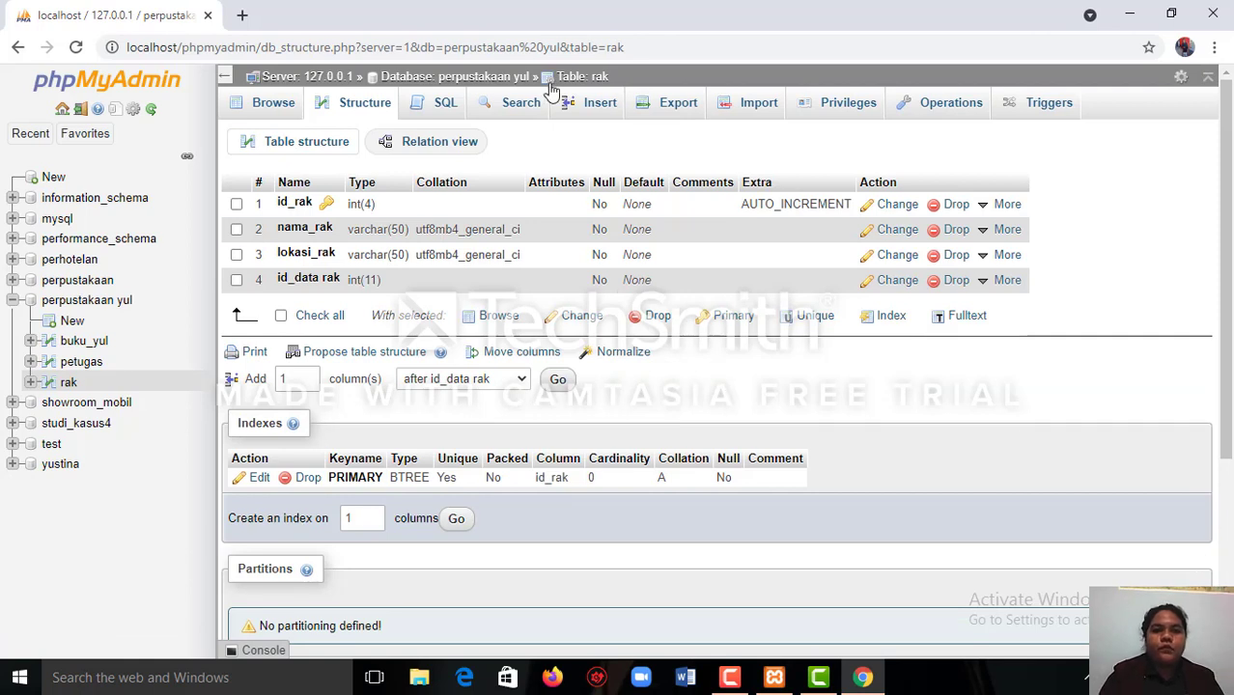
pyautogui.click(731, 680)
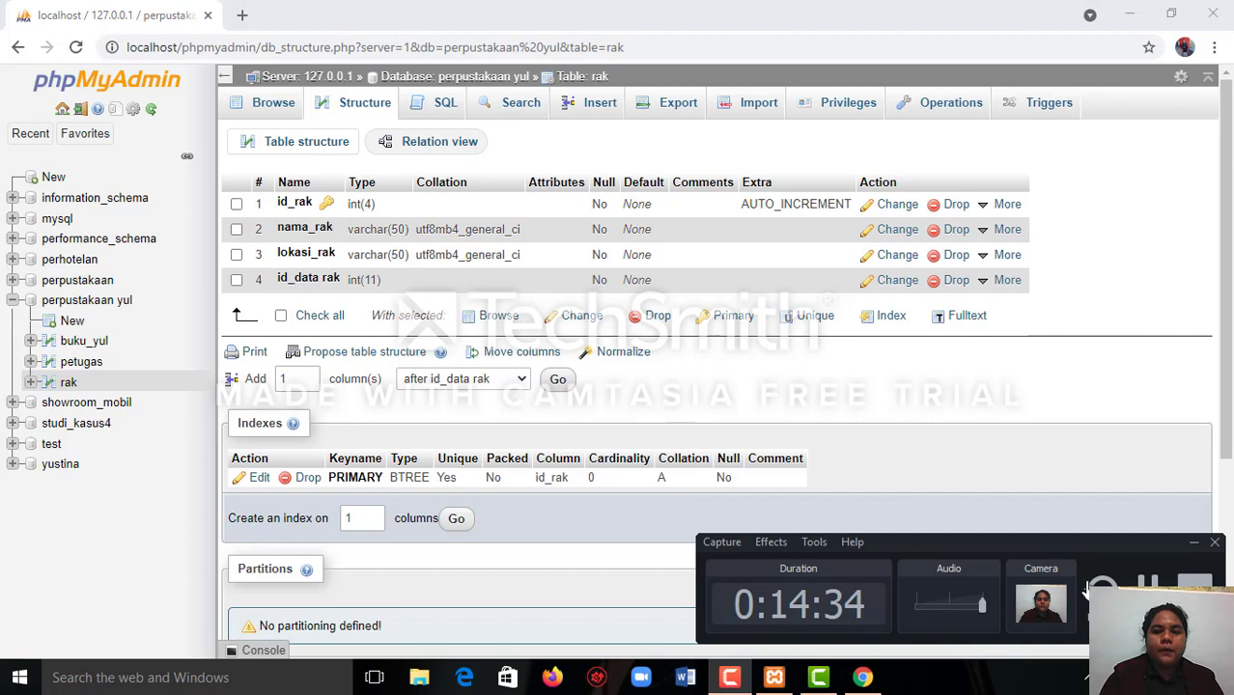
pyautogui.click(1147, 589)
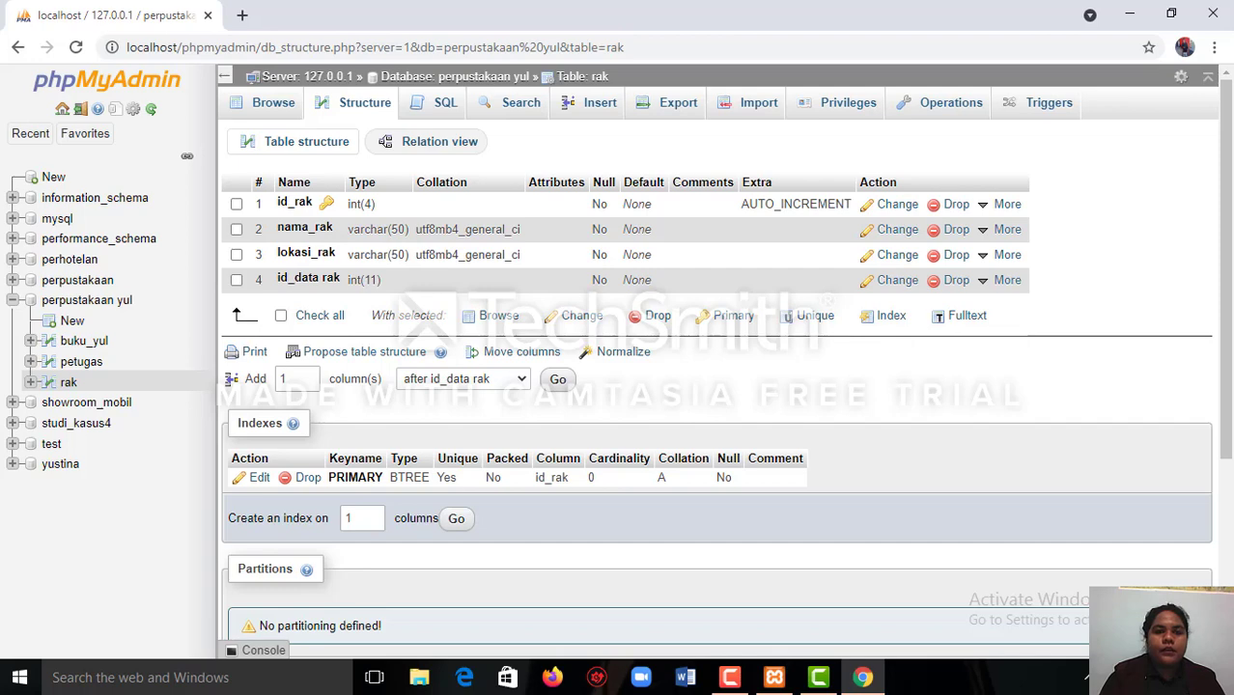
# Return to the perpustakaan yul database and enter peminjaman_yul as the name of a new table.
pyautogui.click(410, 79)
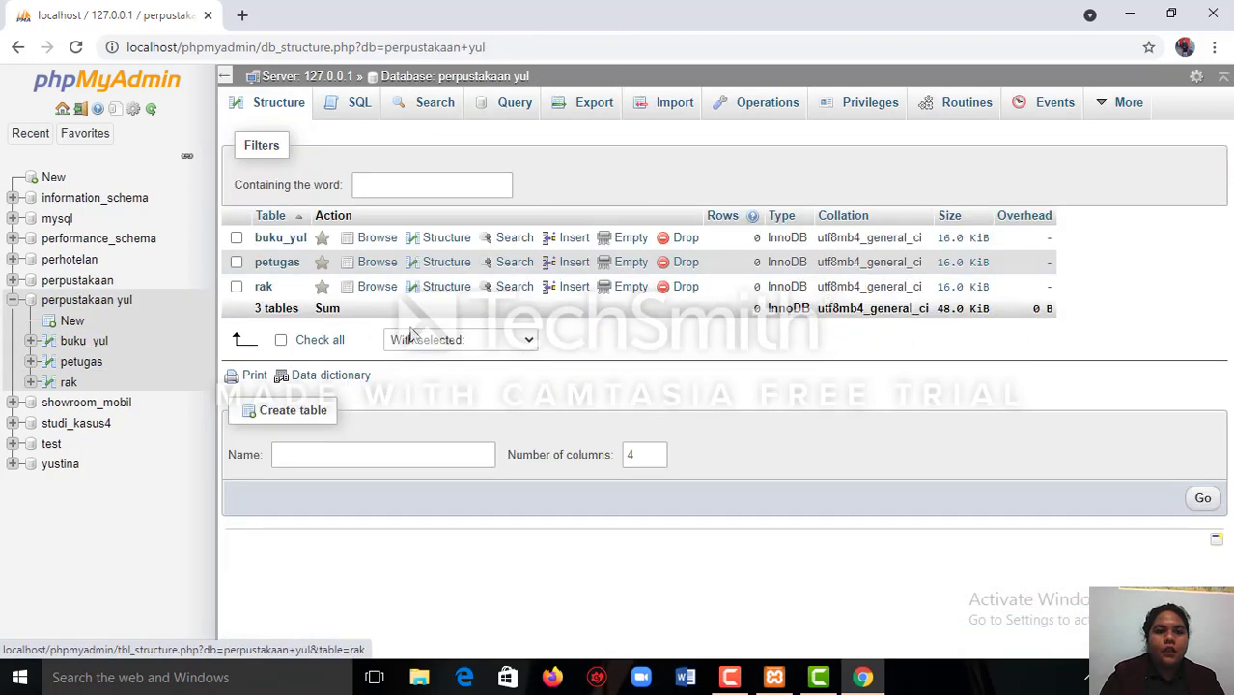
pyautogui.click(372, 451)
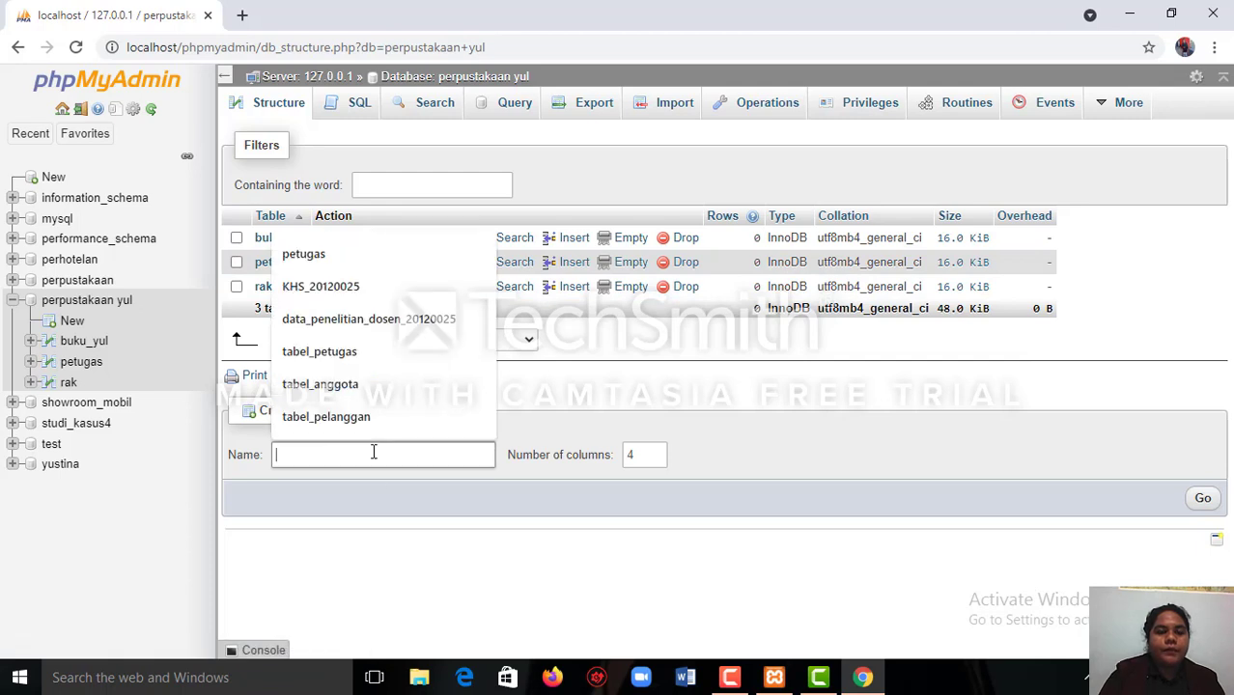
pyautogui.write('ta')
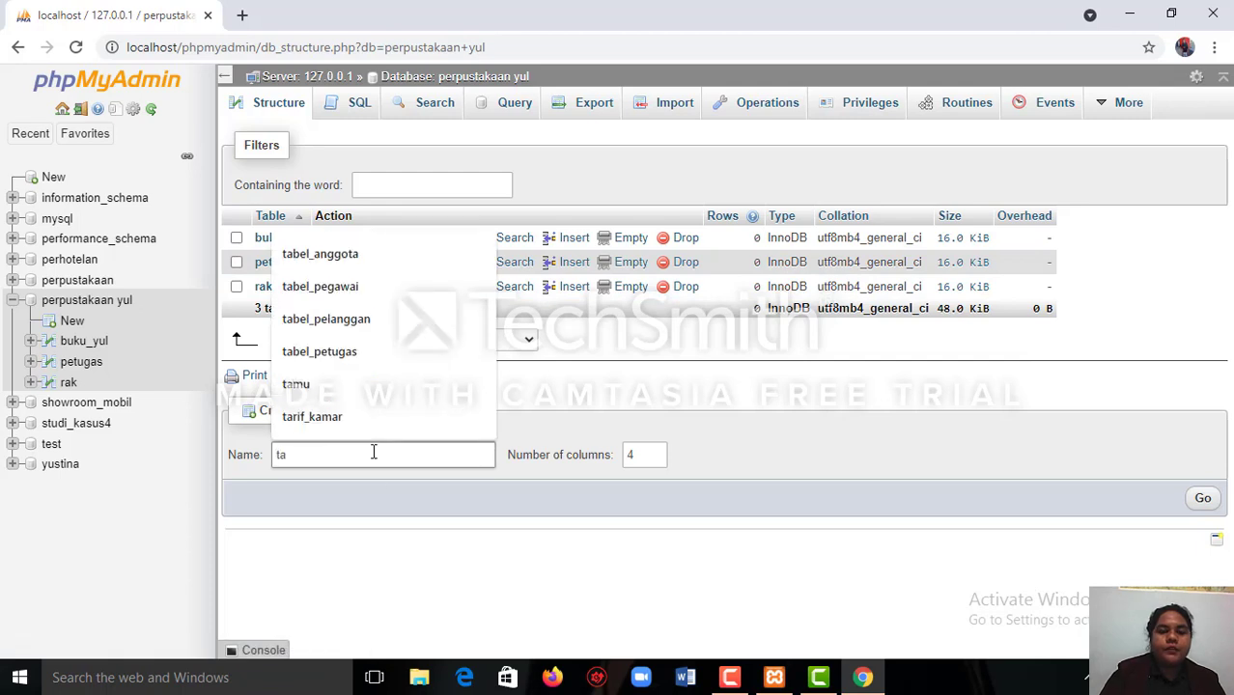
pyautogui.press('BackSpace')
pyautogui.press('BackSpace')
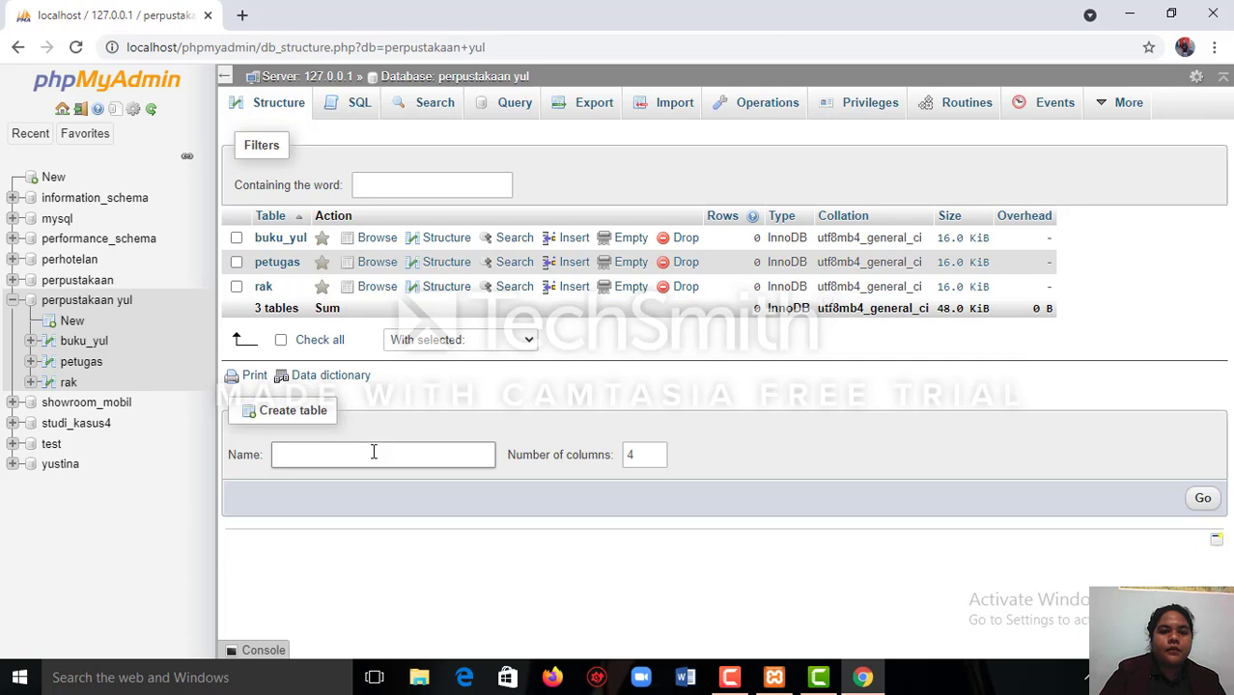
pyautogui.write('pem')
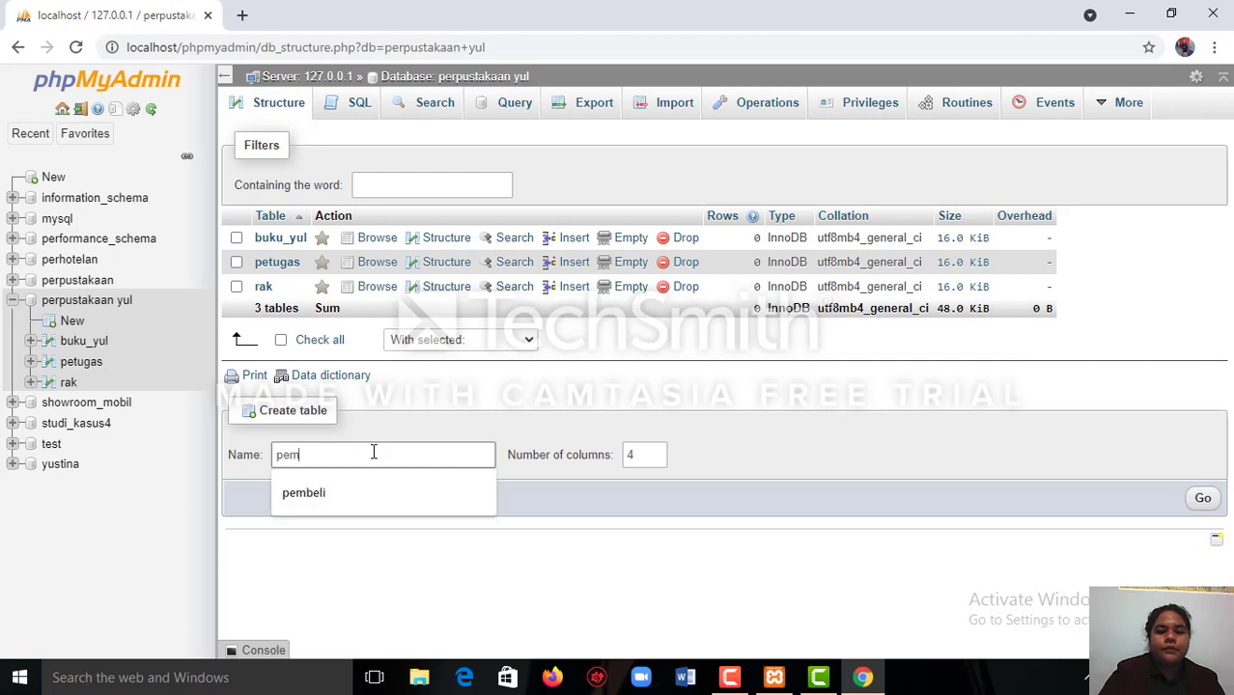
pyautogui.write('inja')
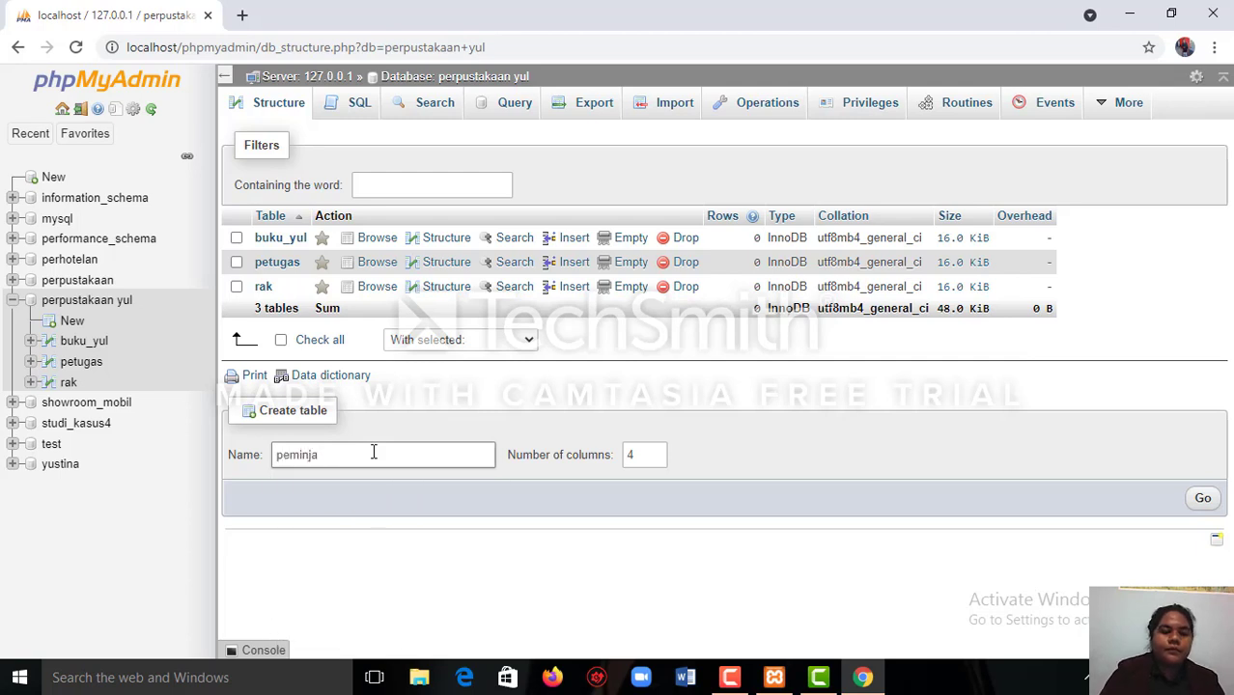
pyautogui.write('man')
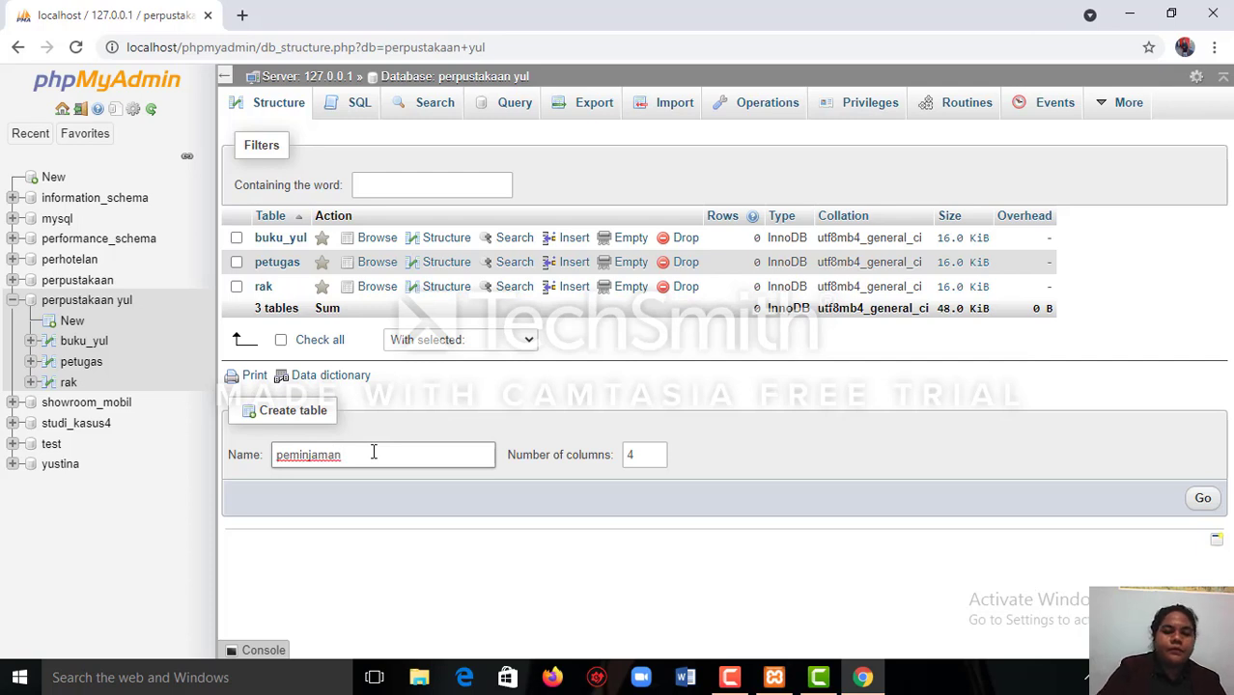
pyautogui.write('_yul')
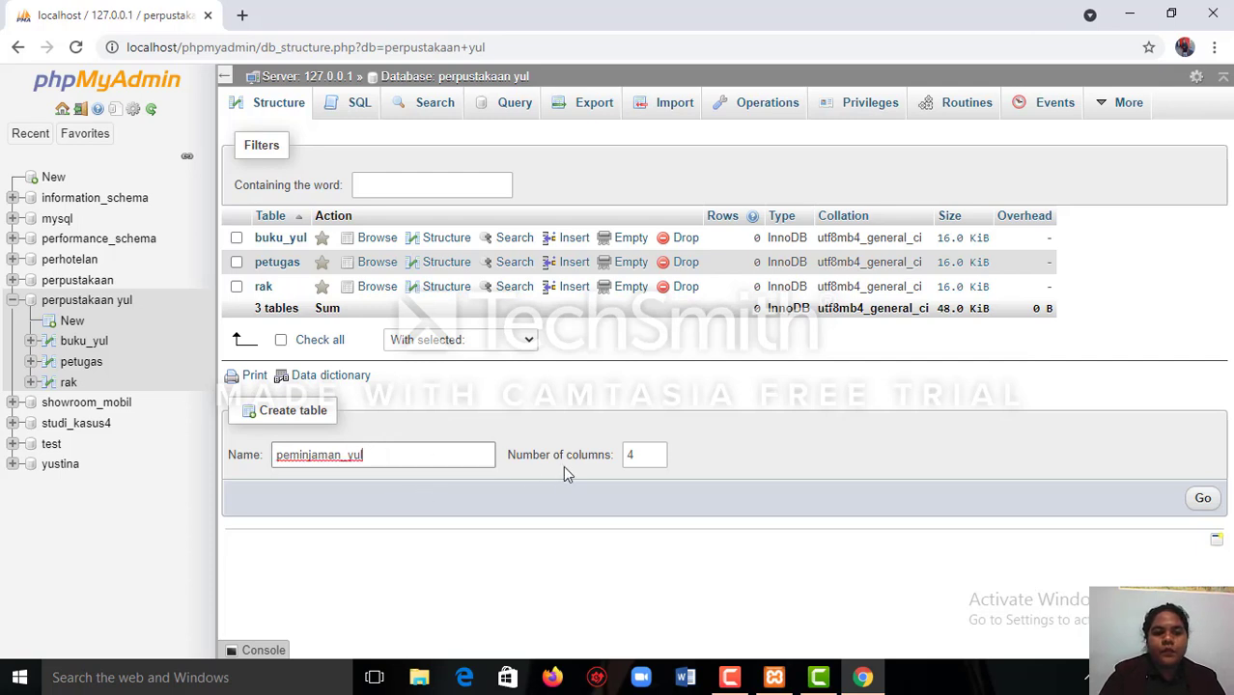
# Set the number of columns for peminjaman_yul to 6 and proceed to its column definitions.
pyautogui.click(657, 450)
pyautogui.click(657, 450)
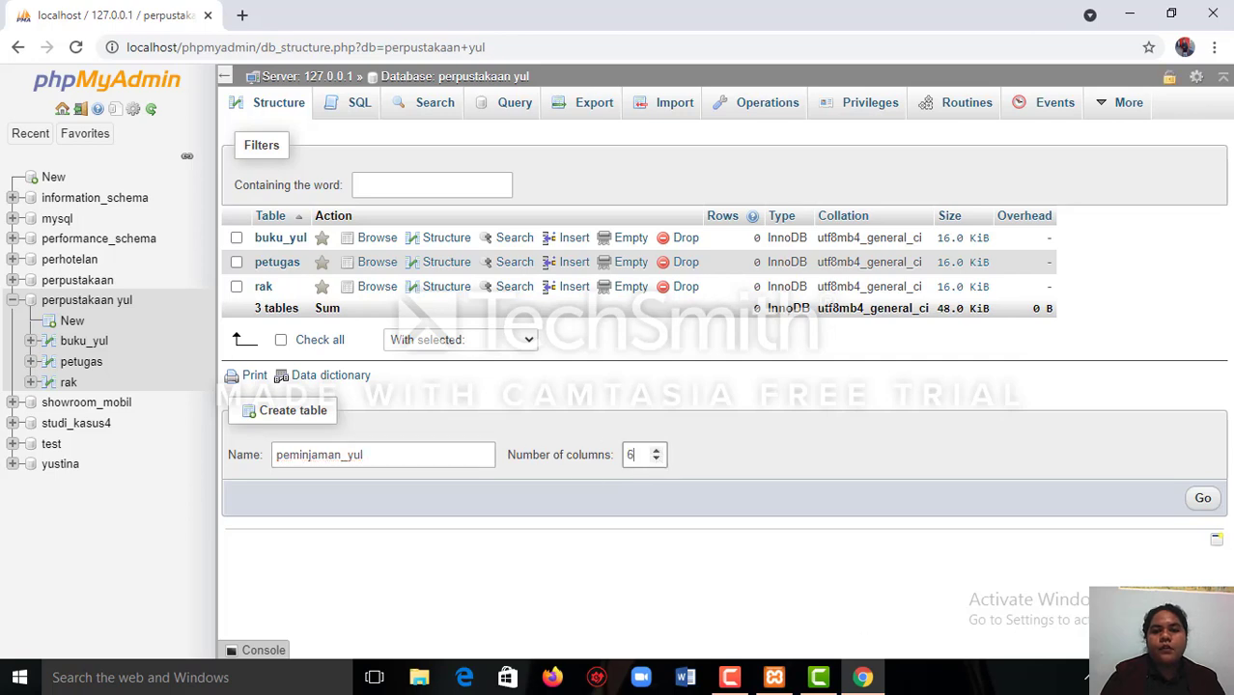
pyautogui.click(1200, 500)
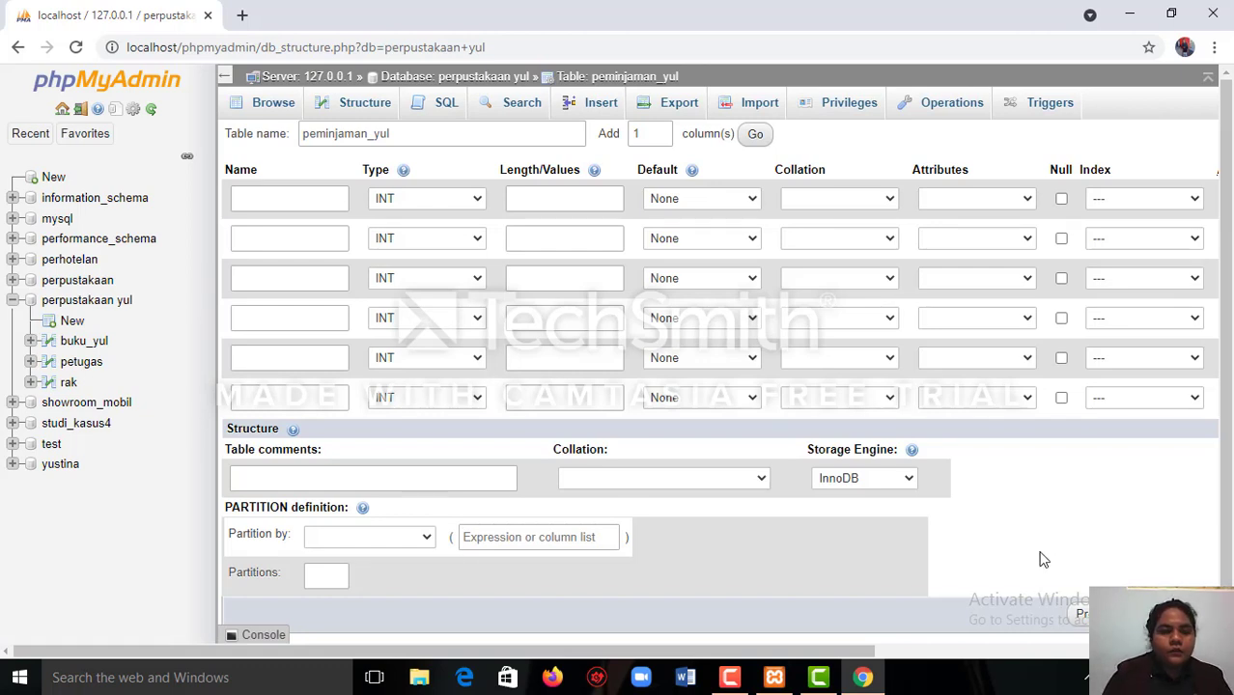
# Name the first column of the peminjaman_yul table id_peminjaman.
pyautogui.click(286, 202)
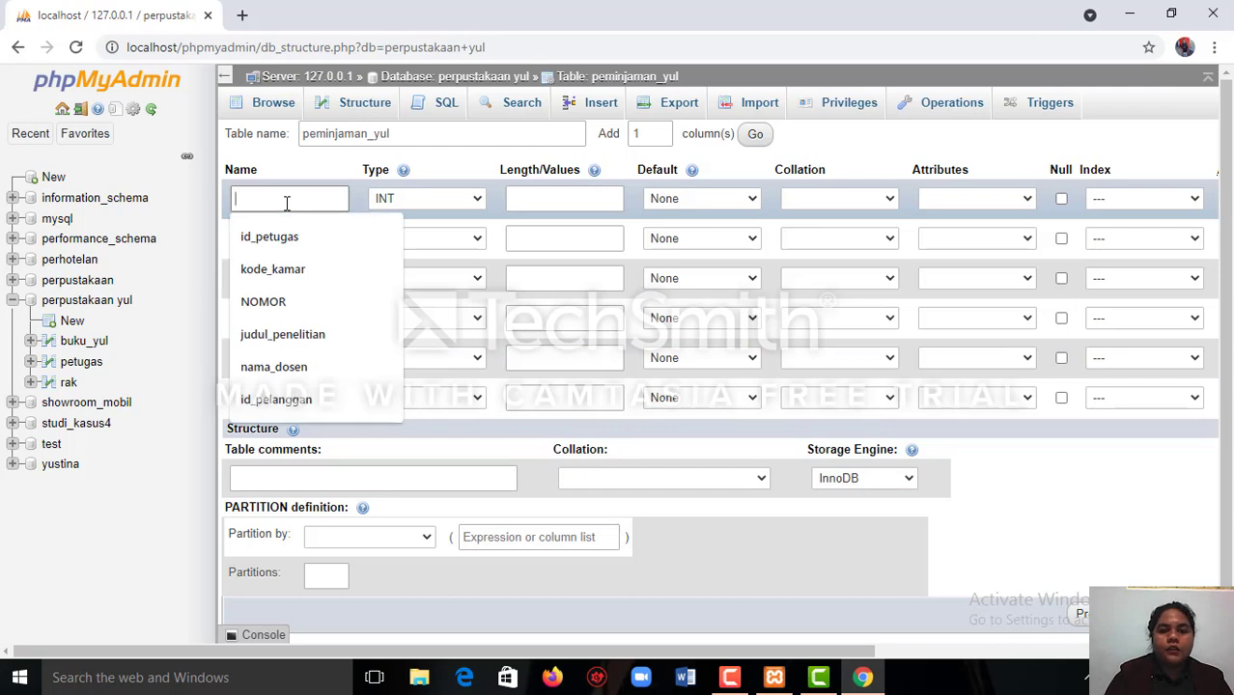
pyautogui.write('id')
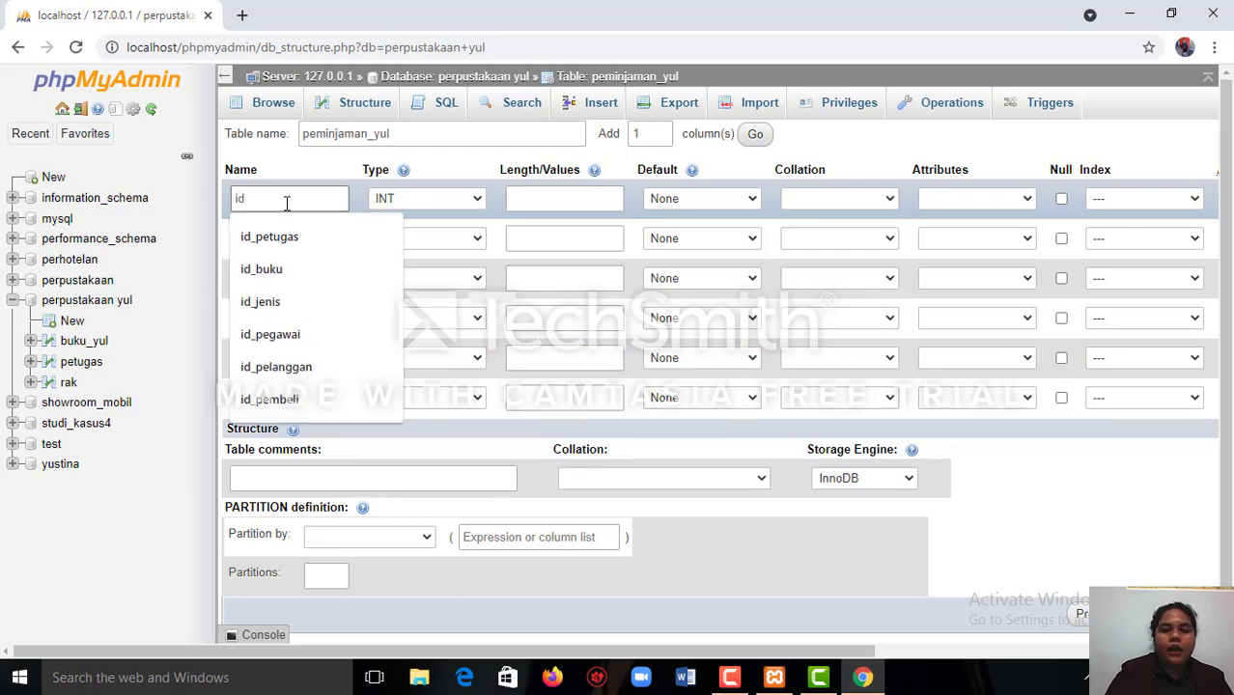
pyautogui.write('_')
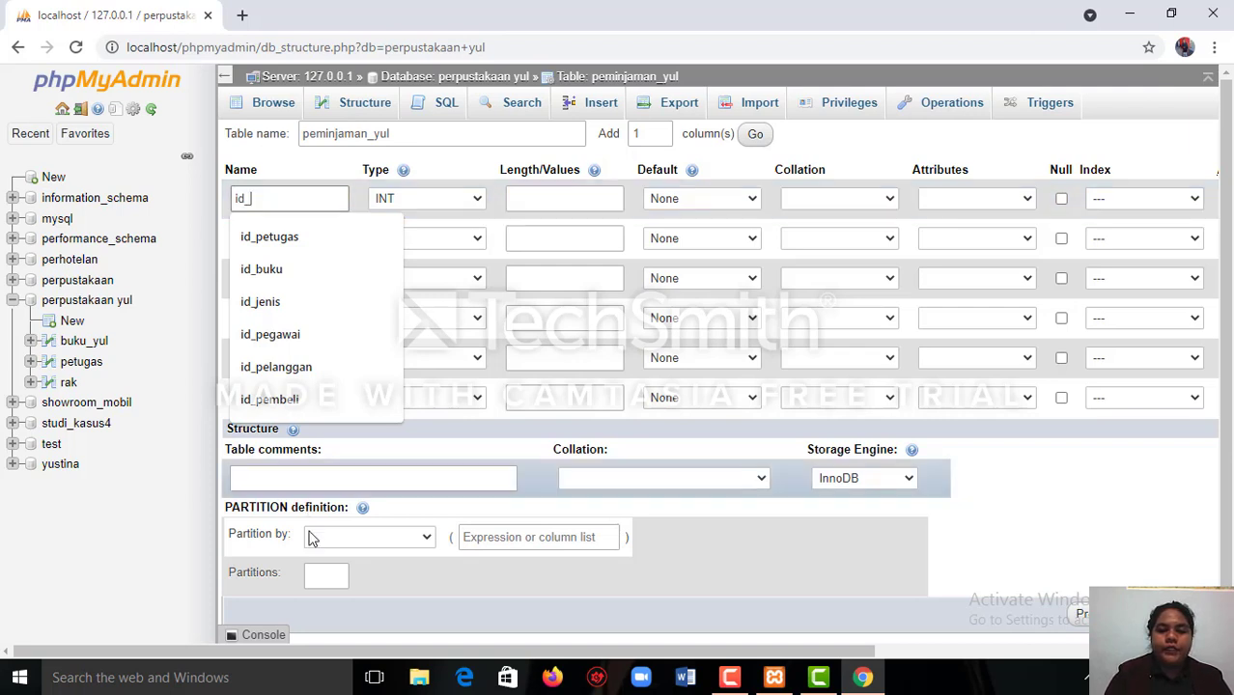
pyautogui.click(731, 681)
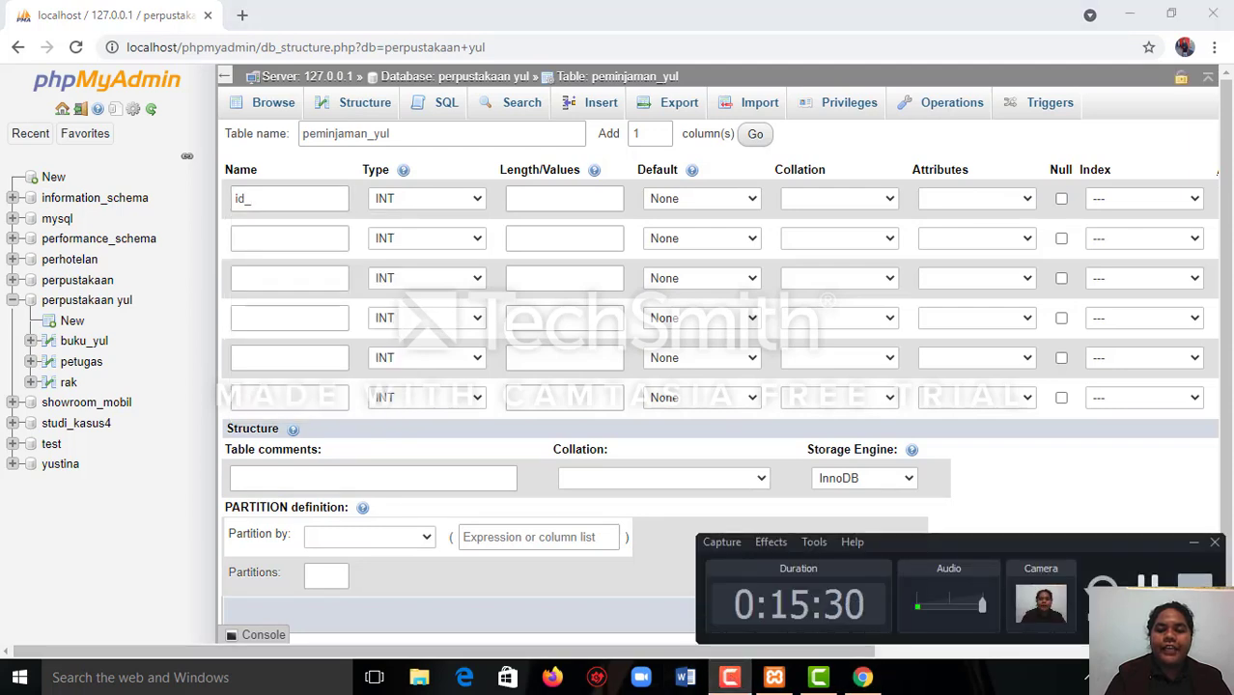
pyautogui.click(1146, 591)
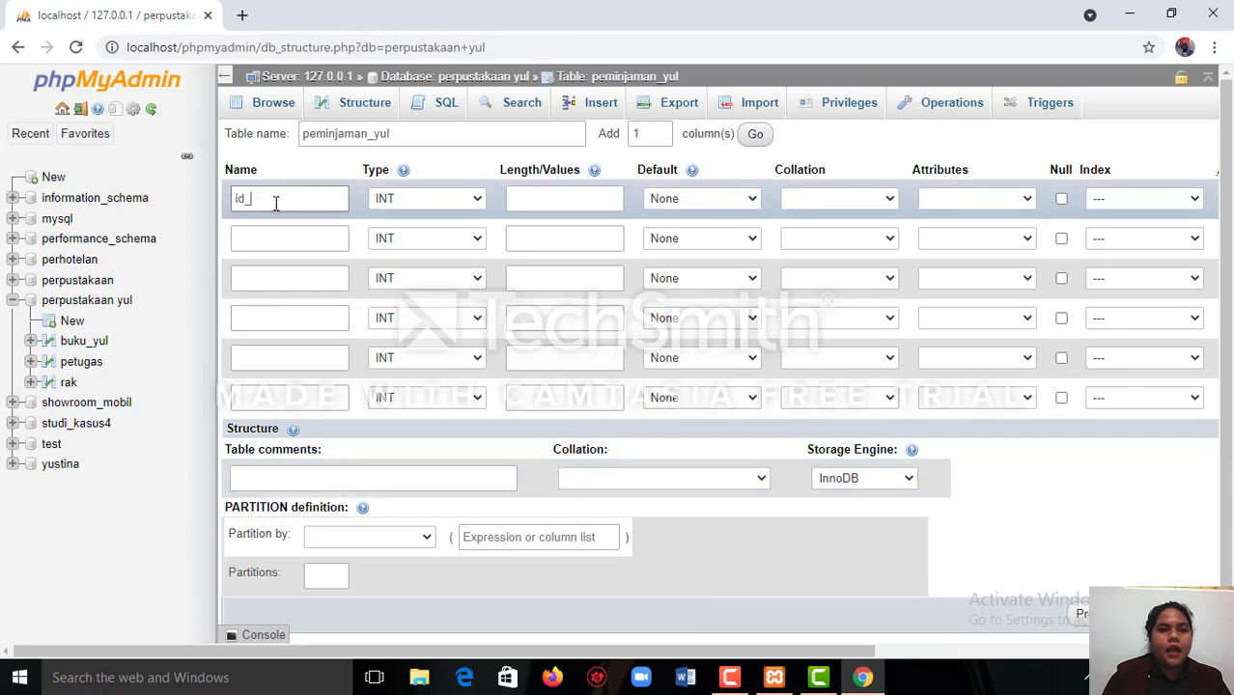
pyautogui.write('pemi')
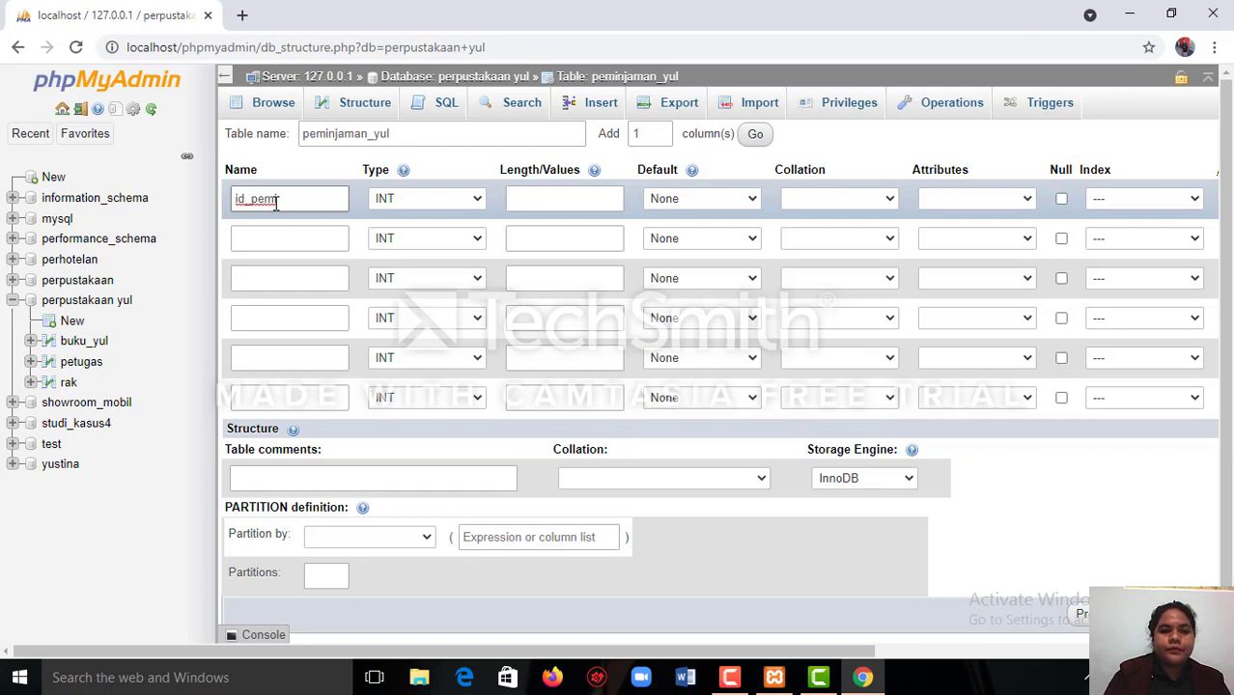
pyautogui.write('nja')
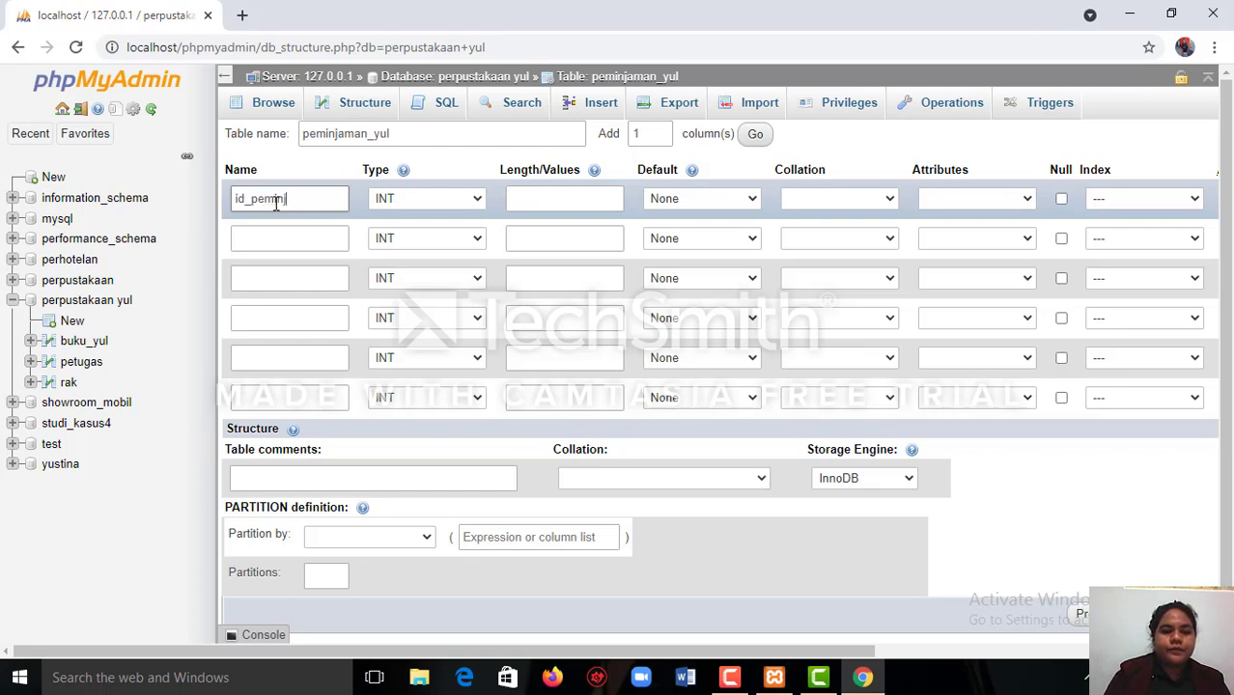
pyautogui.write('man')
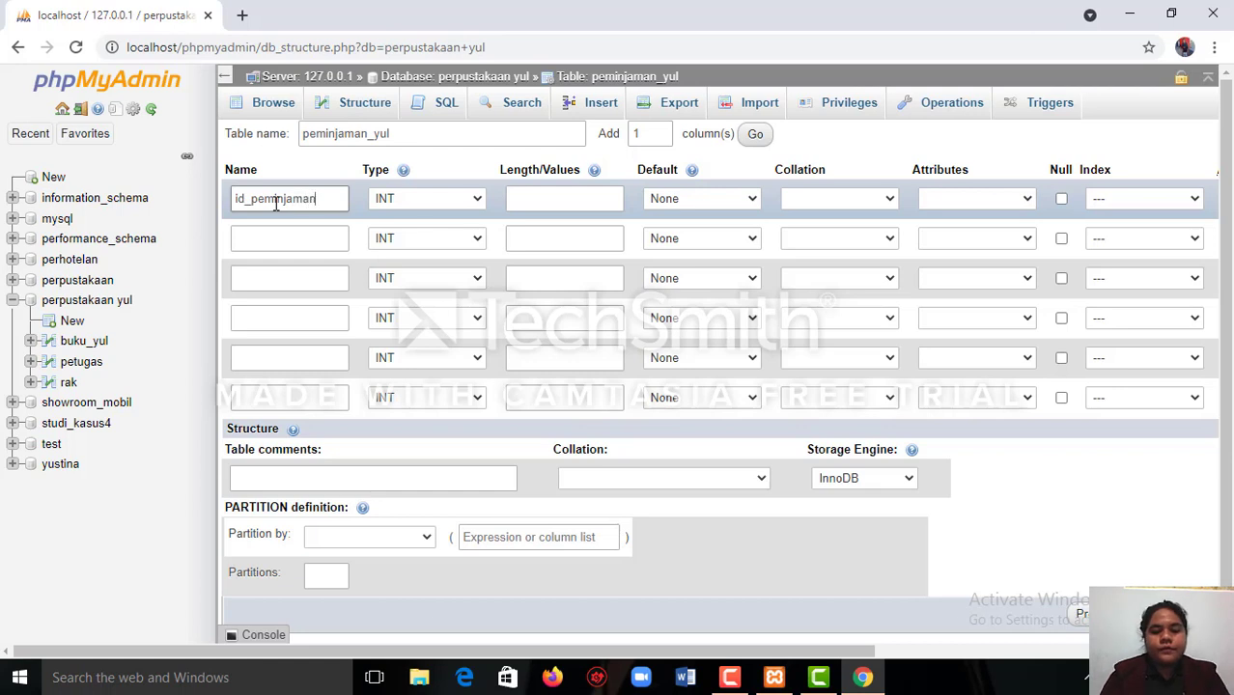
# Keep the id_peminjaman column's type as INT and set its length to 11.
pyautogui.click(476, 198)
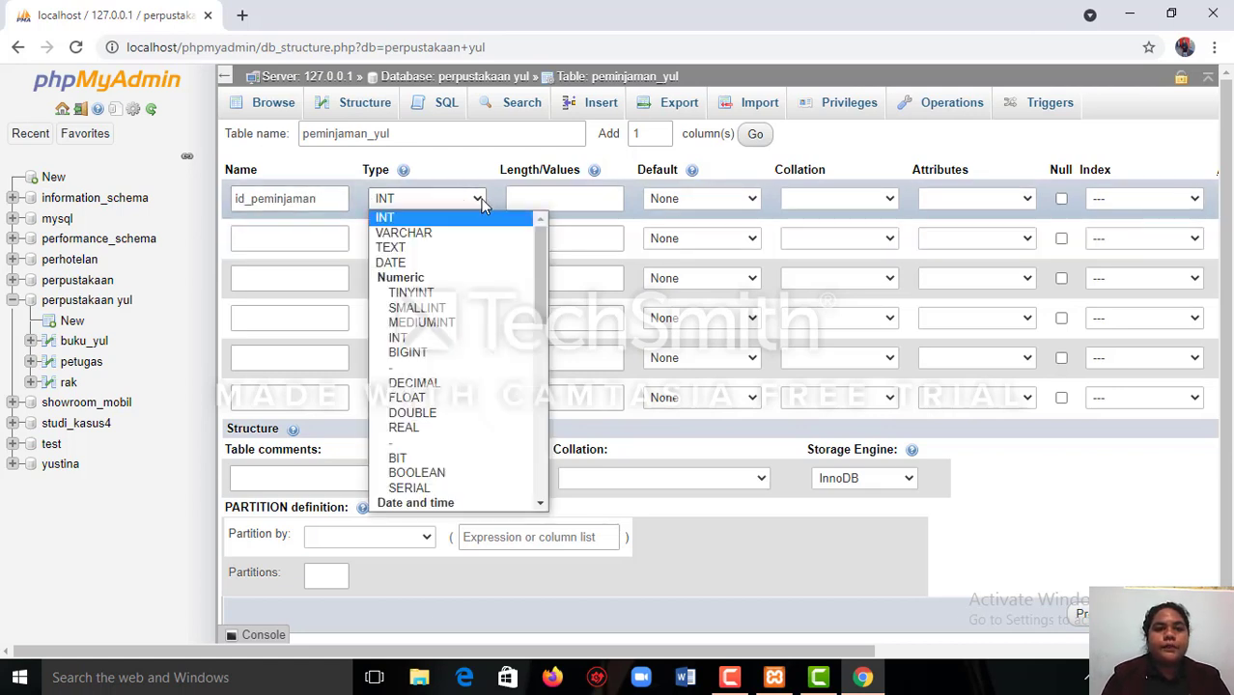
pyautogui.click(492, 220)
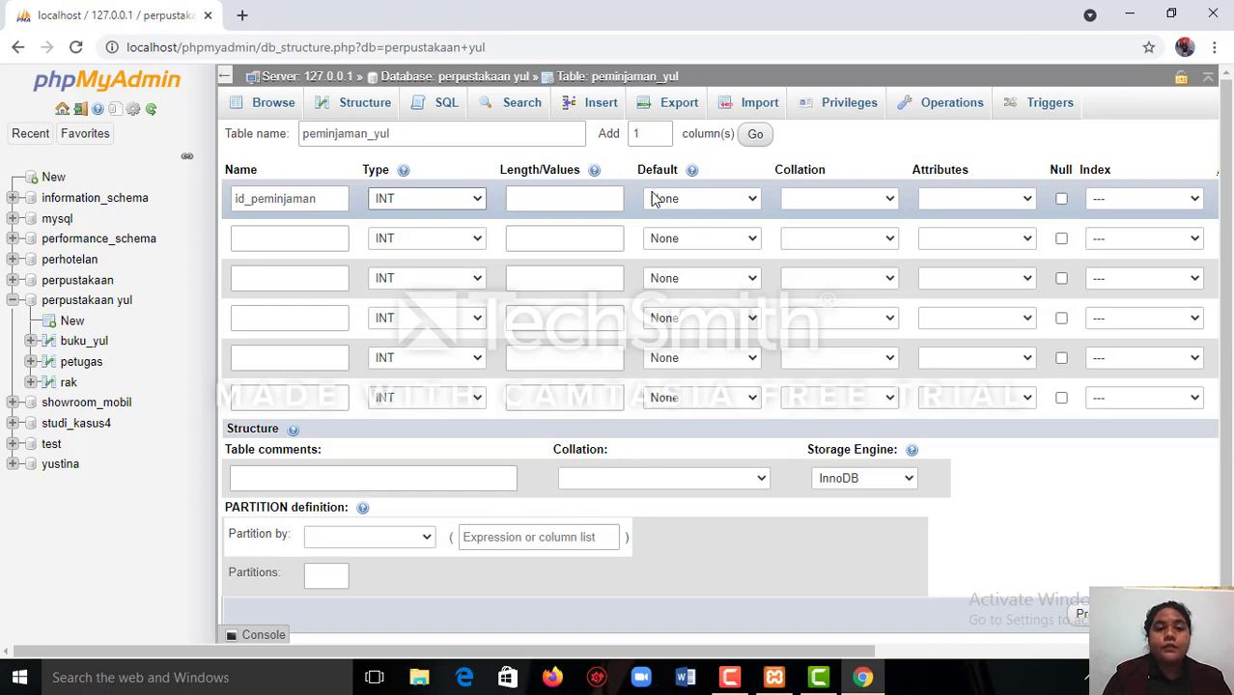
pyautogui.click(623, 200)
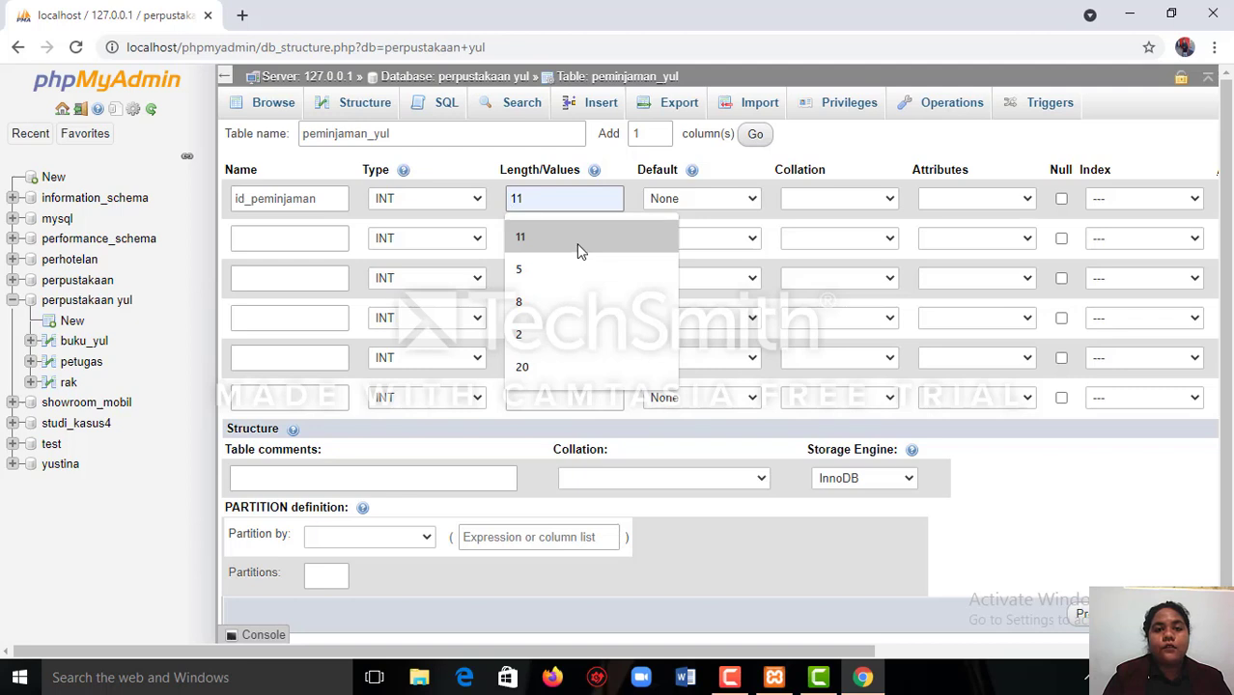
pyautogui.click(576, 243)
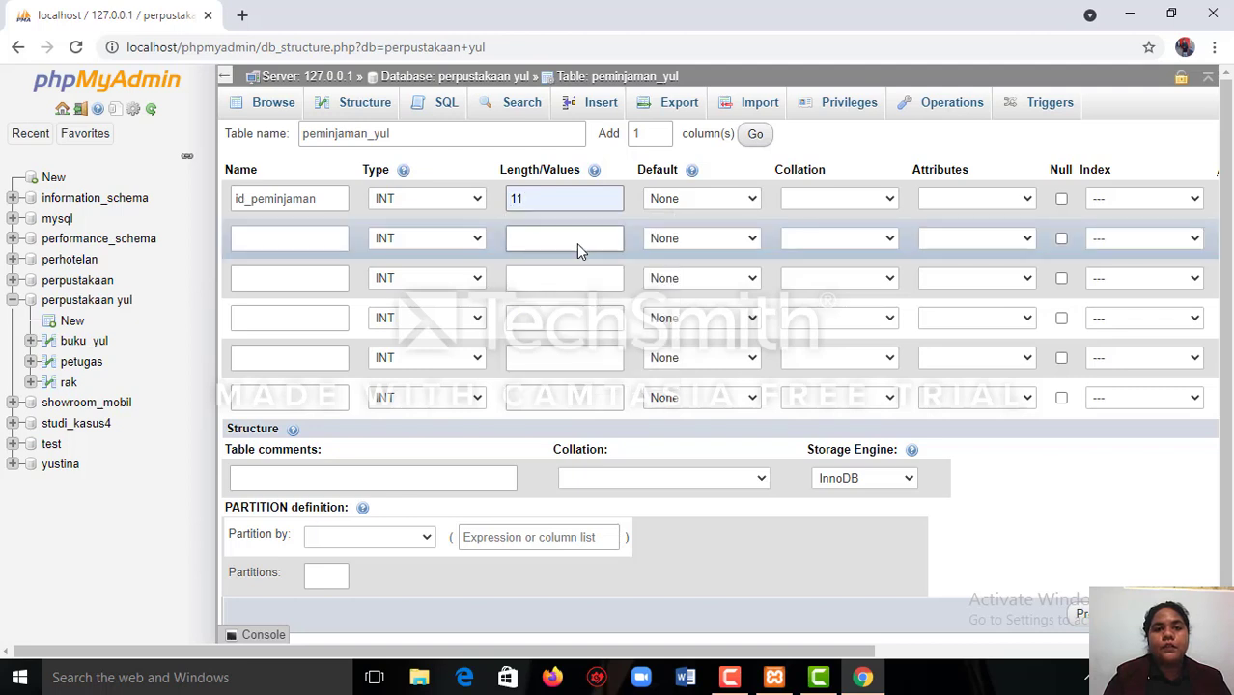
# Make id_peminjaman the PRIMARY index of the table and enable auto-increment for it.
pyautogui.click(1197, 203)
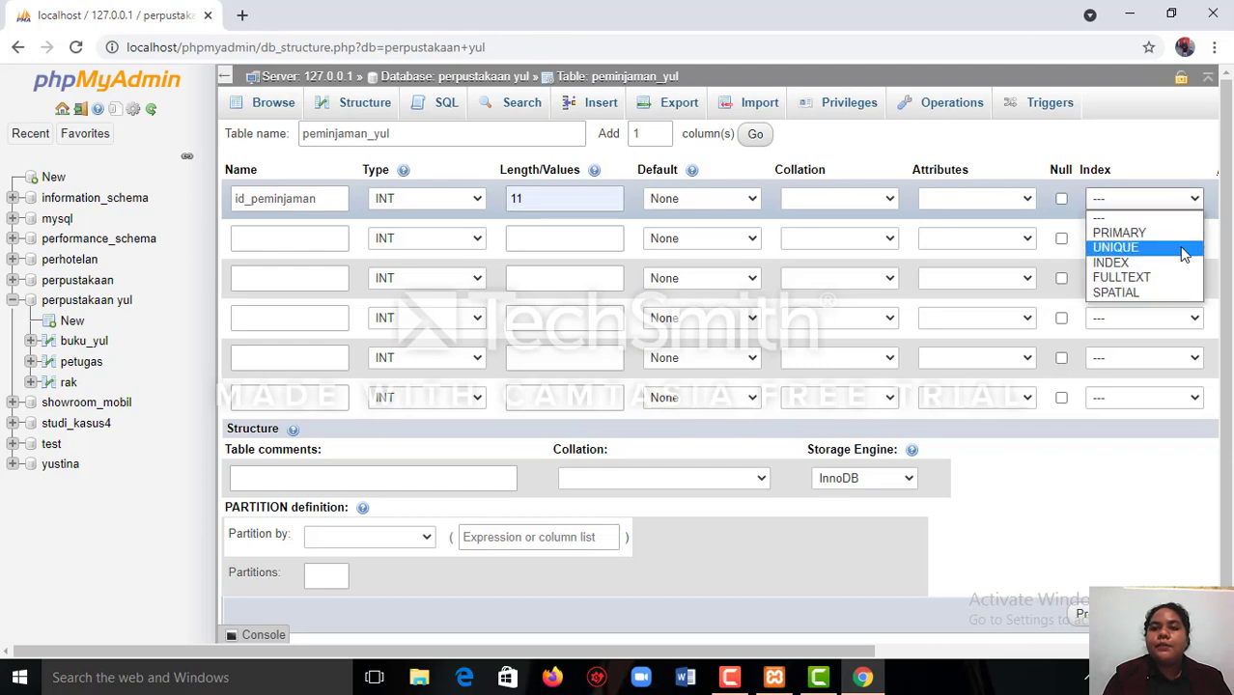
pyautogui.click(1187, 233)
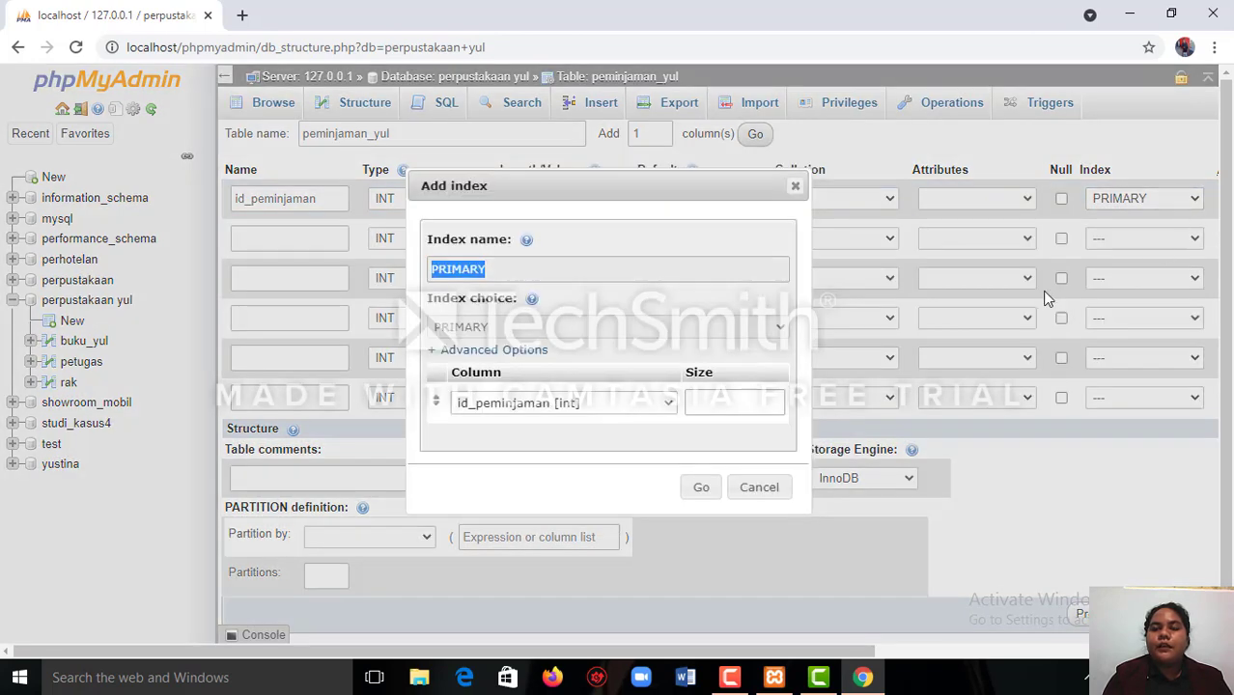
pyautogui.click(713, 498)
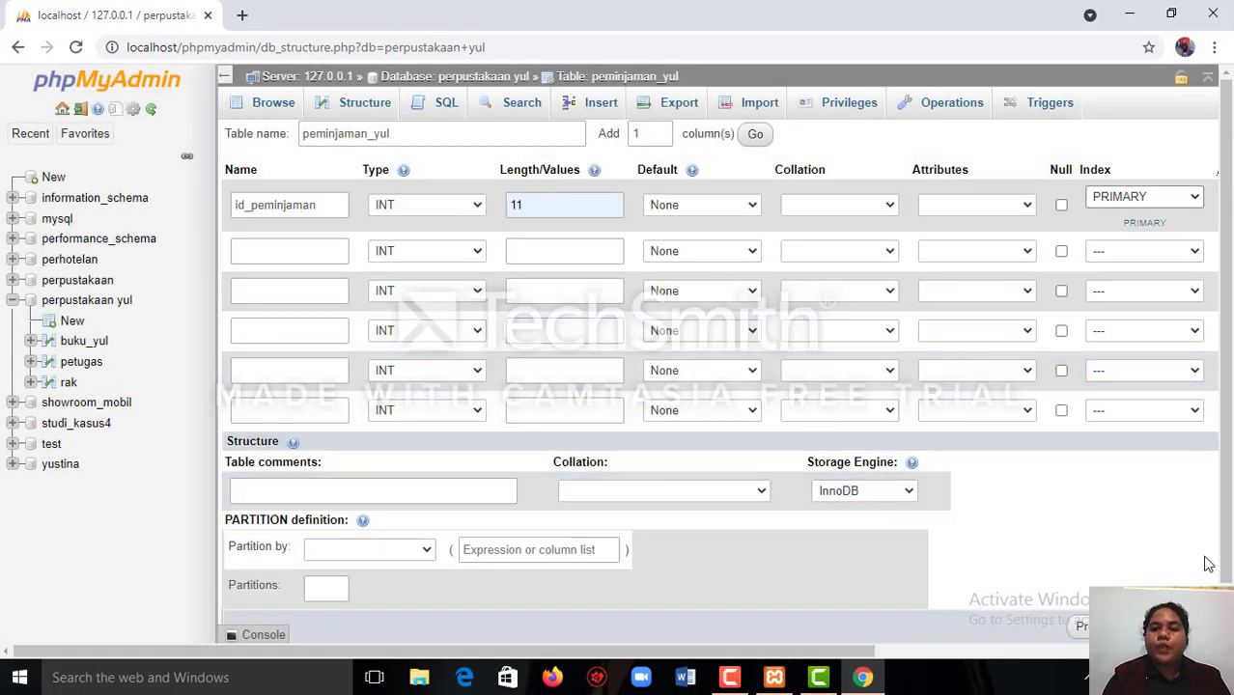
pyautogui.click(1211, 651)
pyautogui.click(1211, 651)
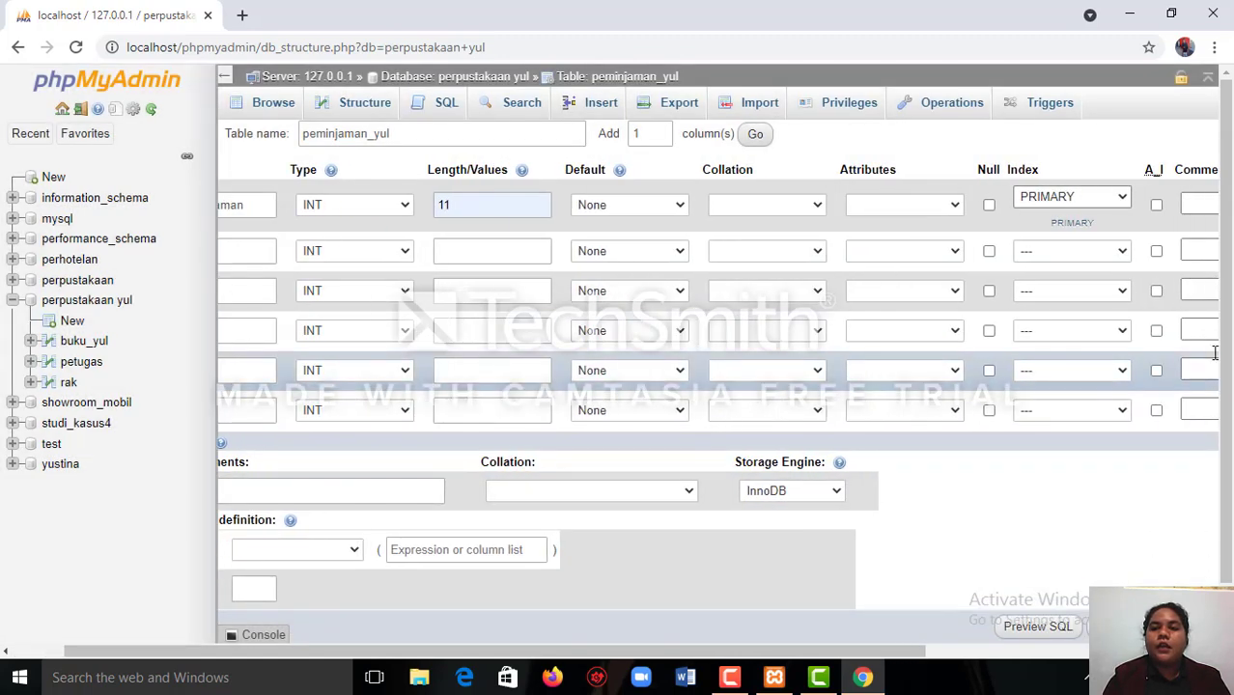
pyautogui.click(1158, 202)
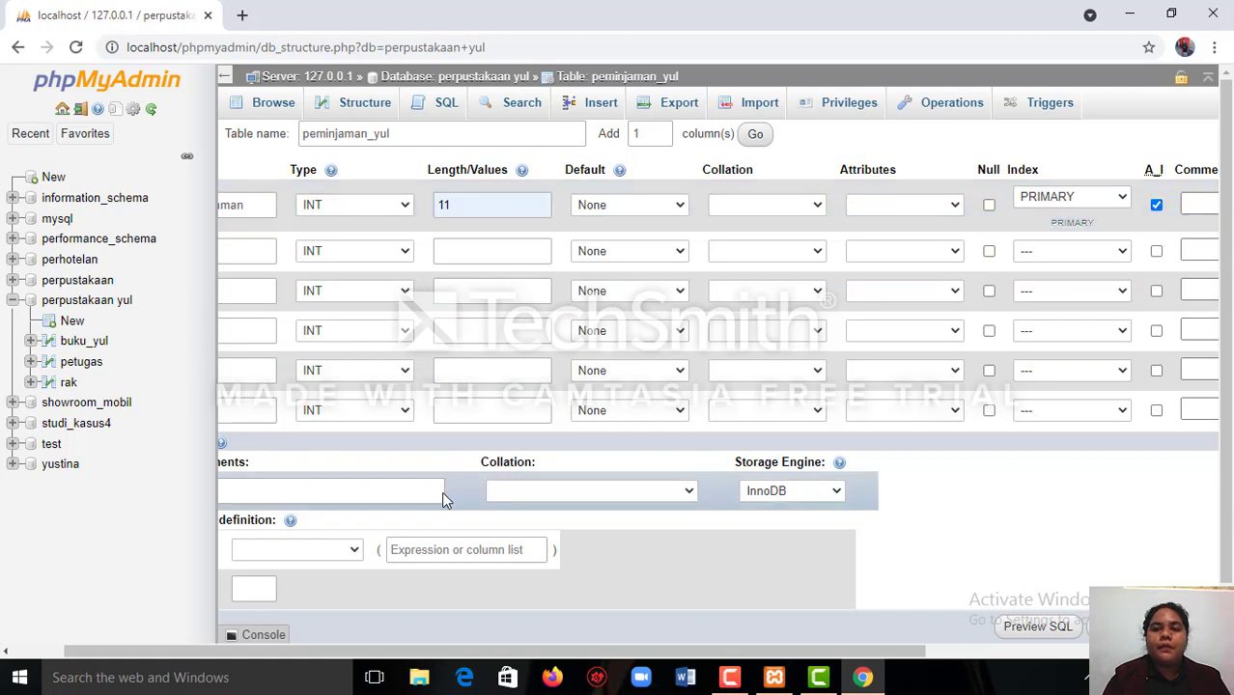
# Name the second column of the peminjaman_yul table tlg_pinjam.
pyautogui.click(15, 652)
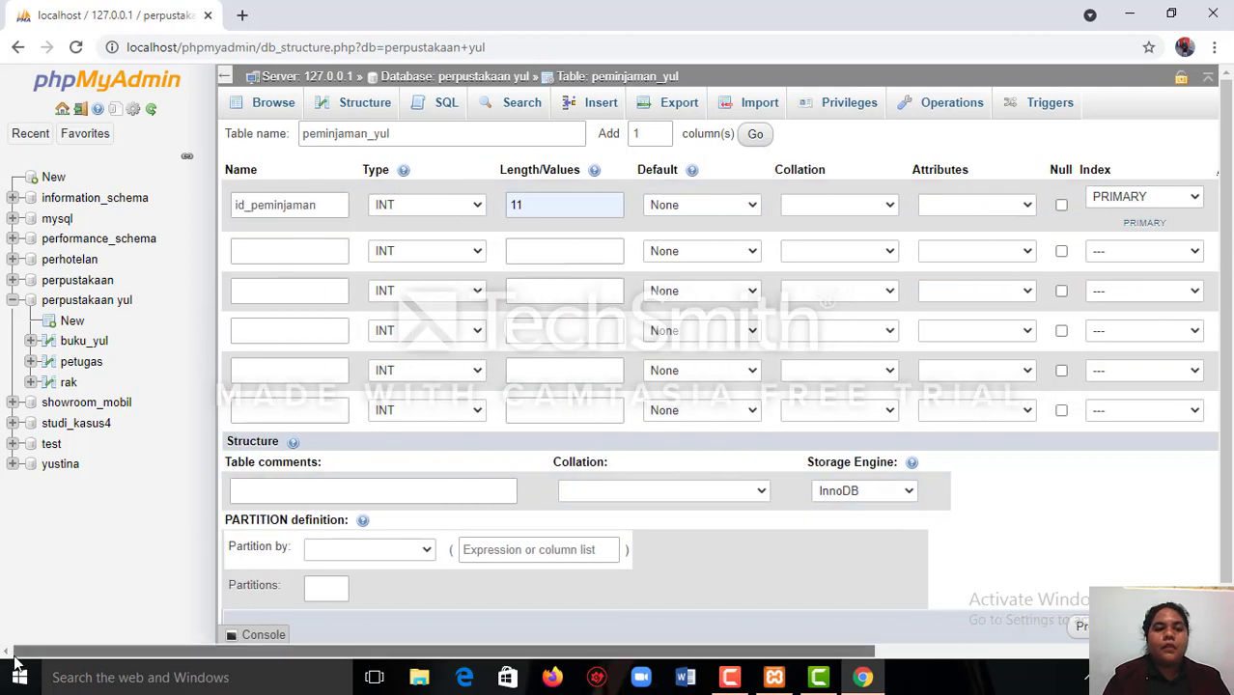
pyautogui.click(275, 250)
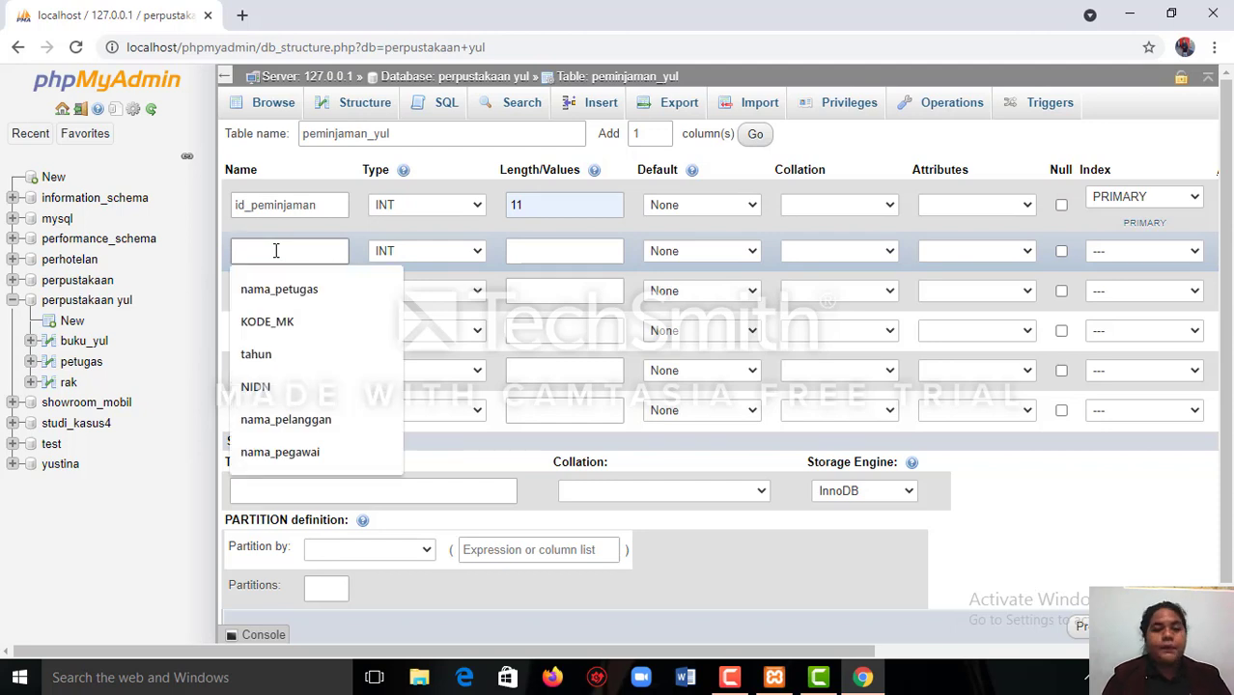
pyautogui.write('ta')
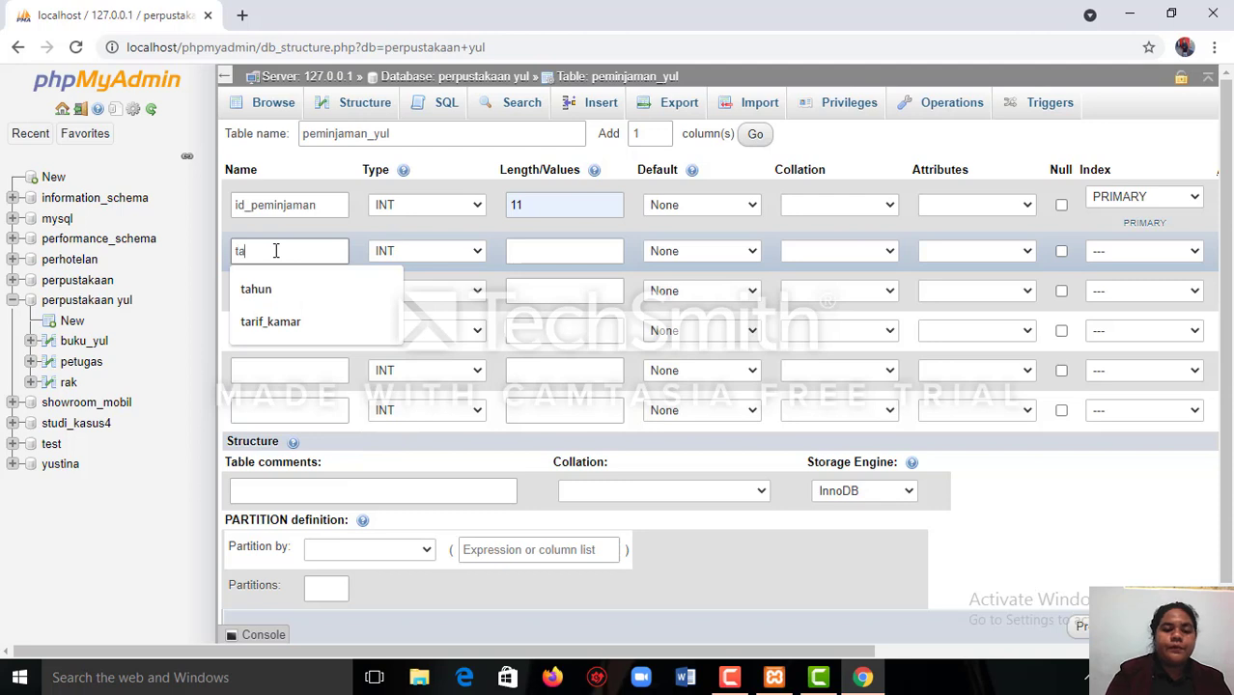
pyautogui.press('BackSpace')
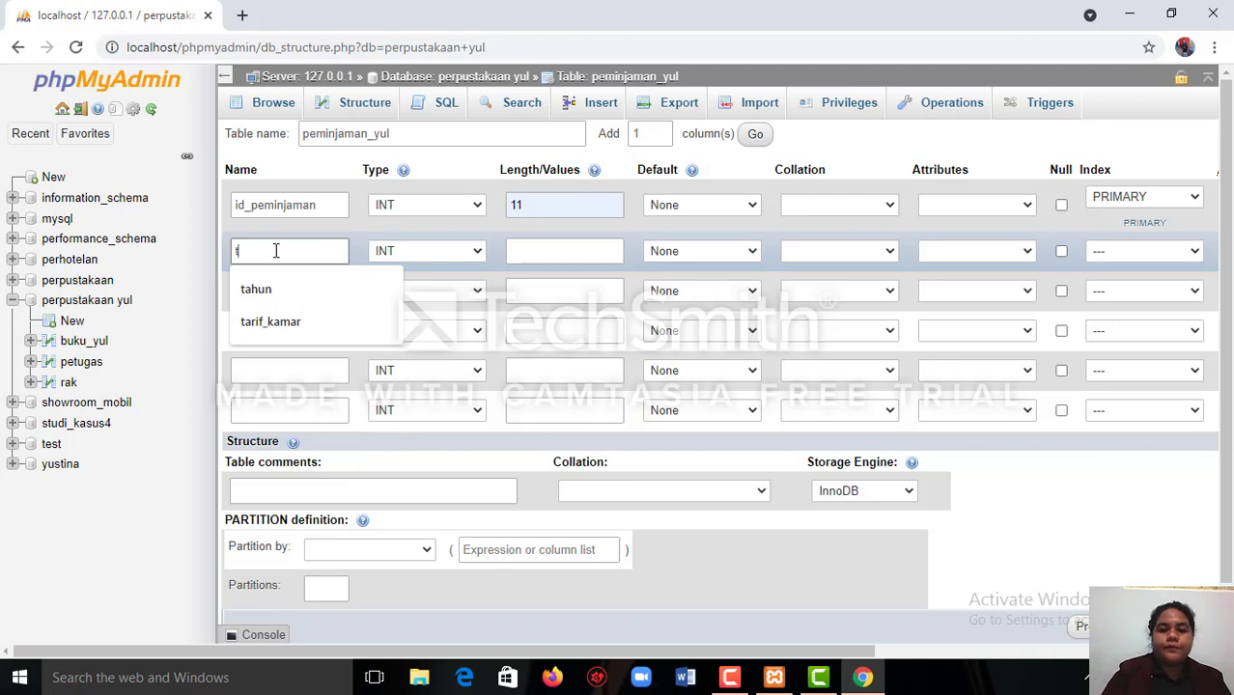
pyautogui.write('lg')
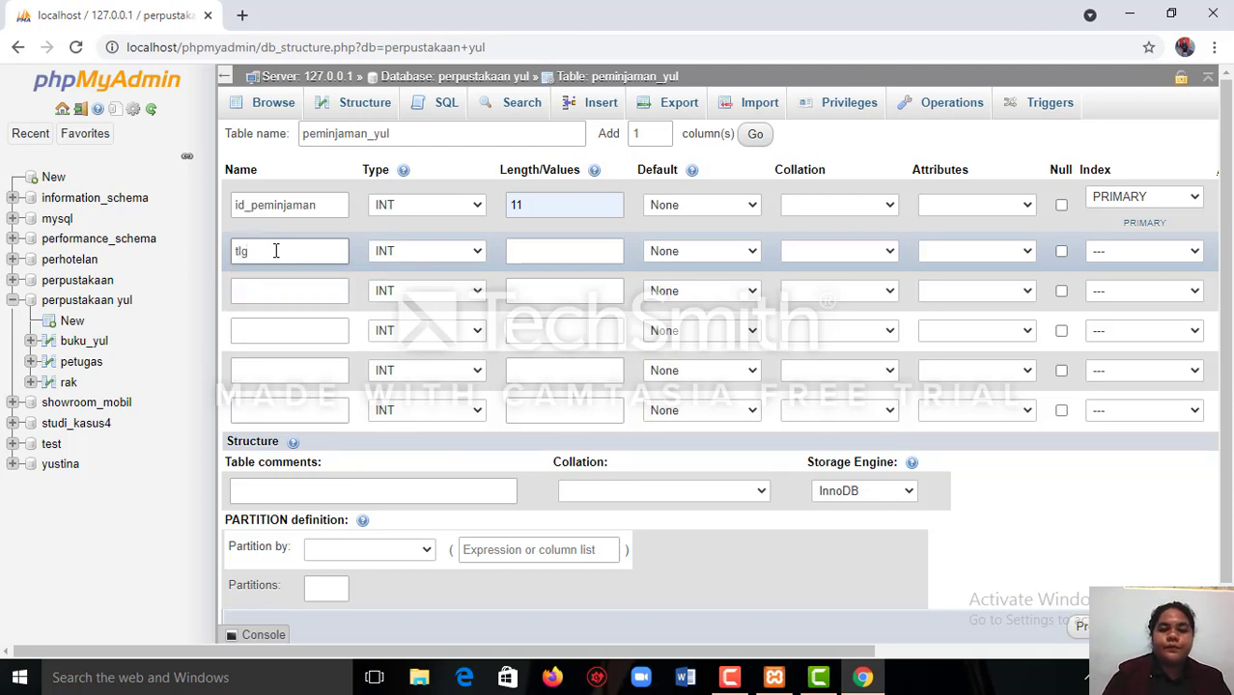
pyautogui.doubleClick(275, 251)
pyautogui.write('_')
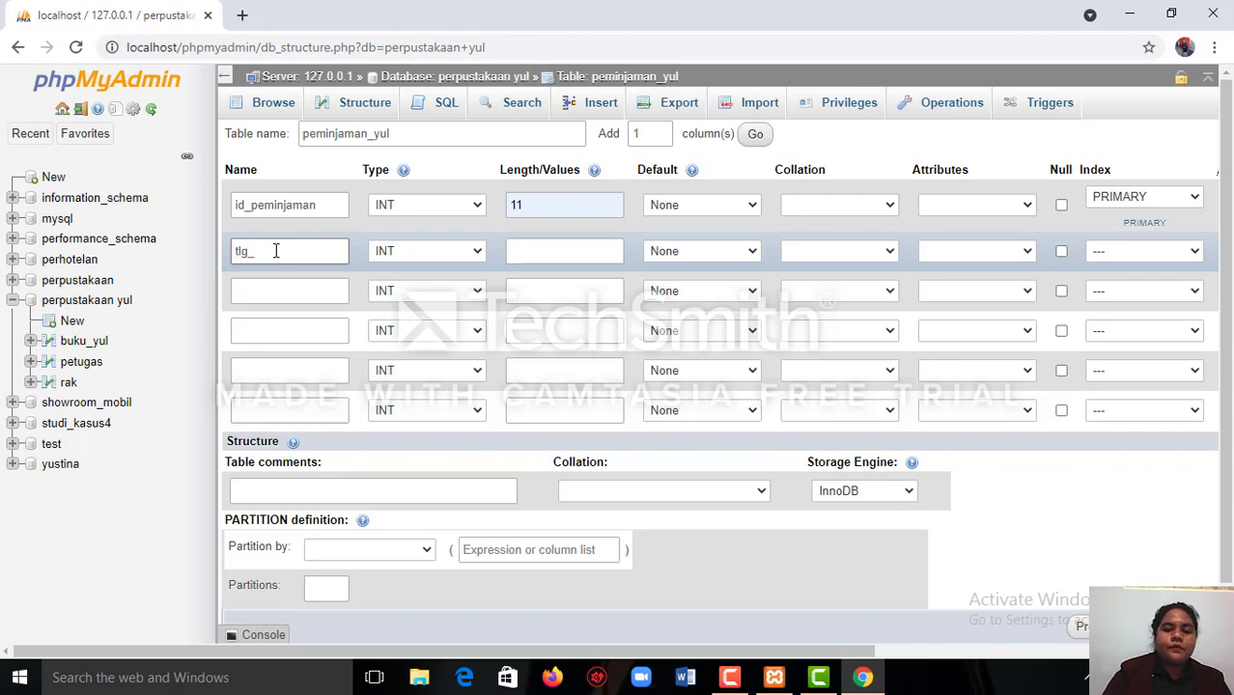
pyautogui.write('pinjam')
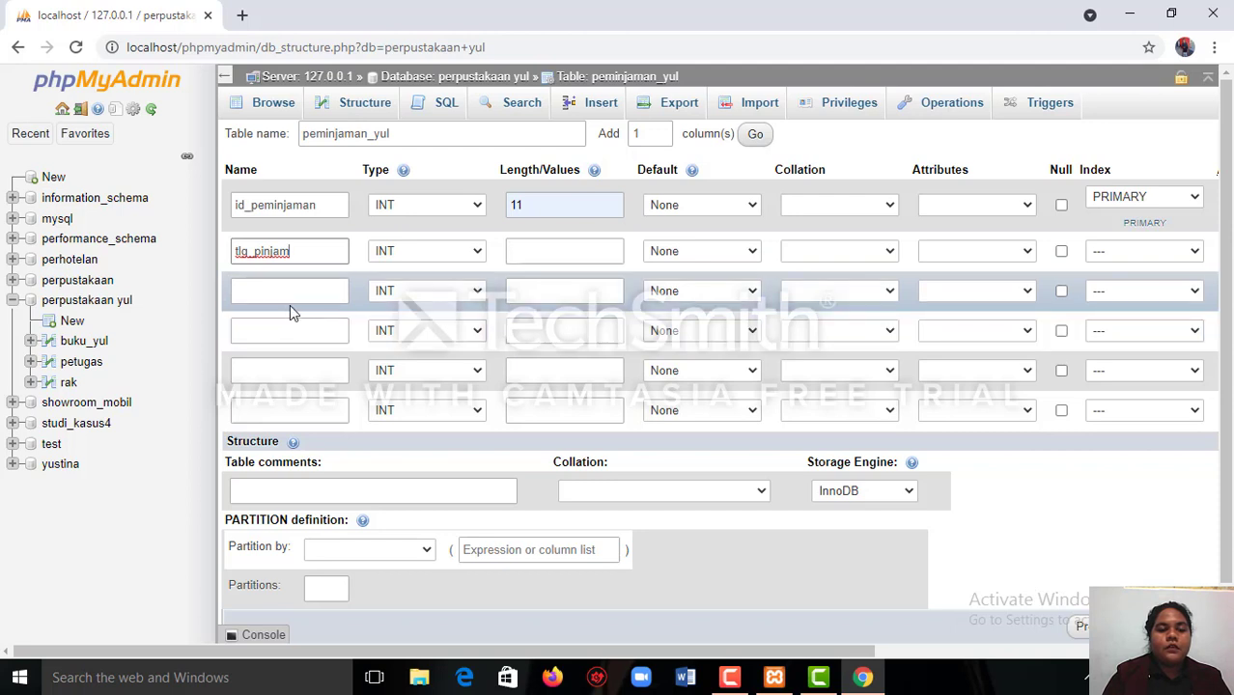
# Name the third column of the peminjaman_yul table tgl_penembalian.
pyautogui.click(275, 295)
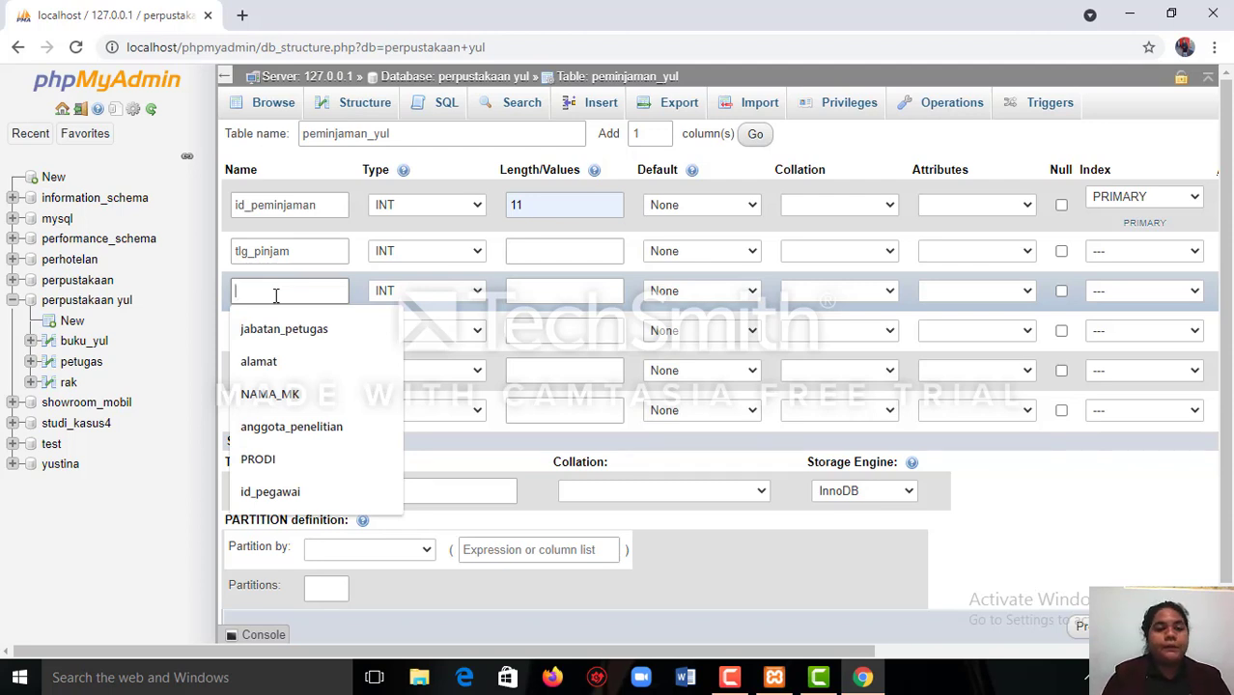
pyautogui.write('tg')
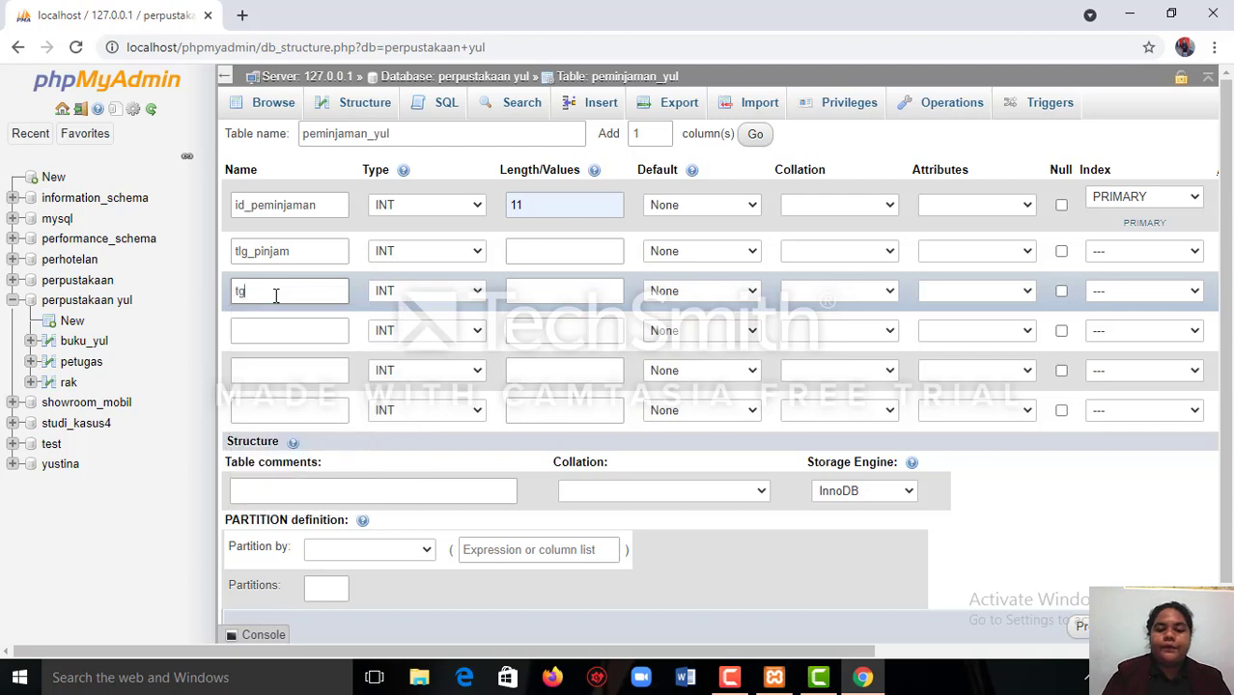
pyautogui.write('l')
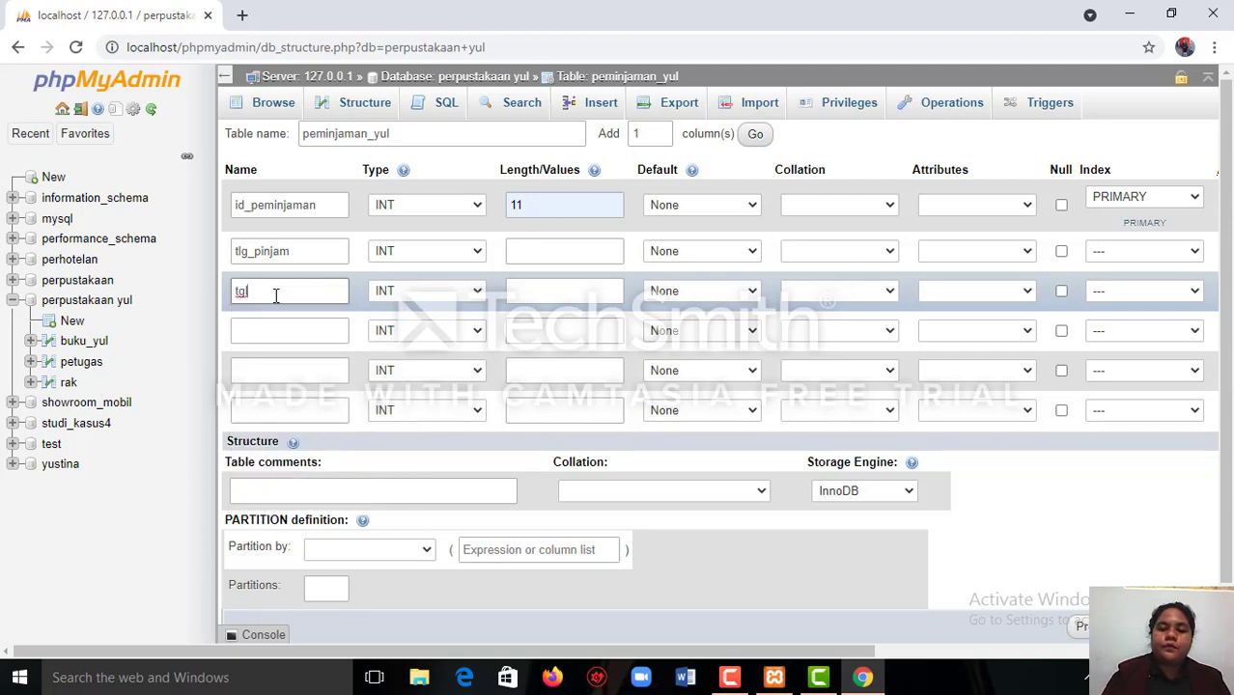
pyautogui.write('_peng')
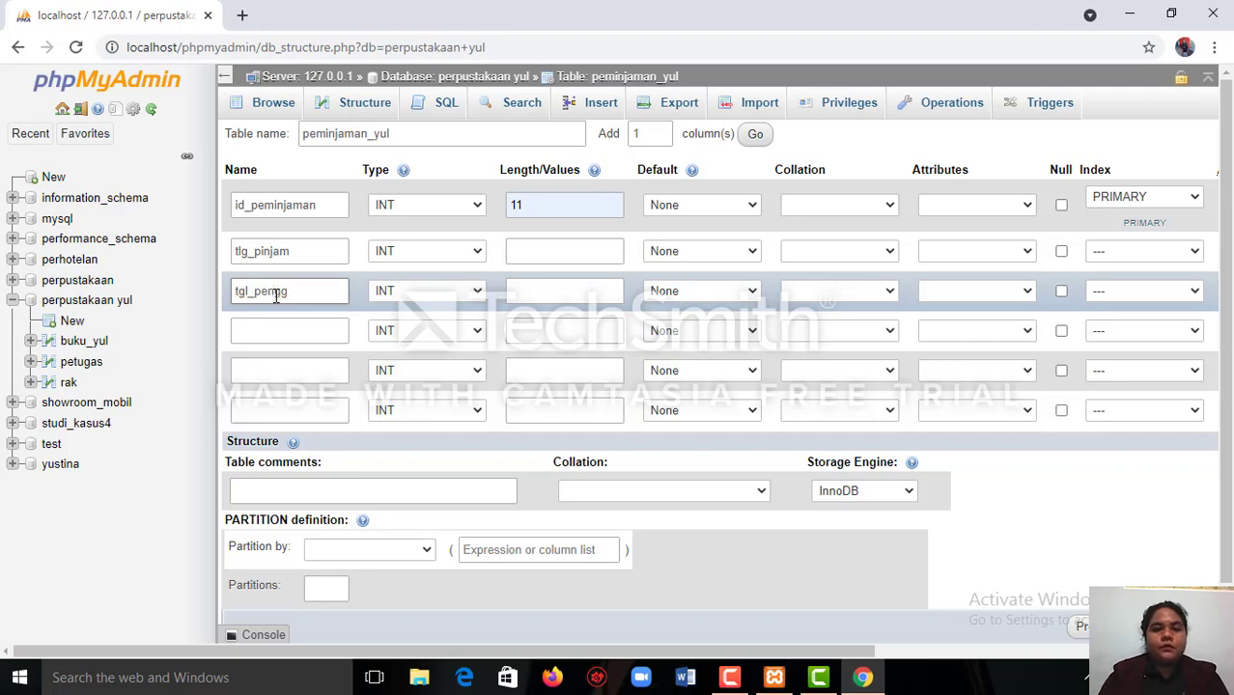
pyautogui.press('BackSpace')
pyautogui.press('BackSpace')
pyautogui.write('m')
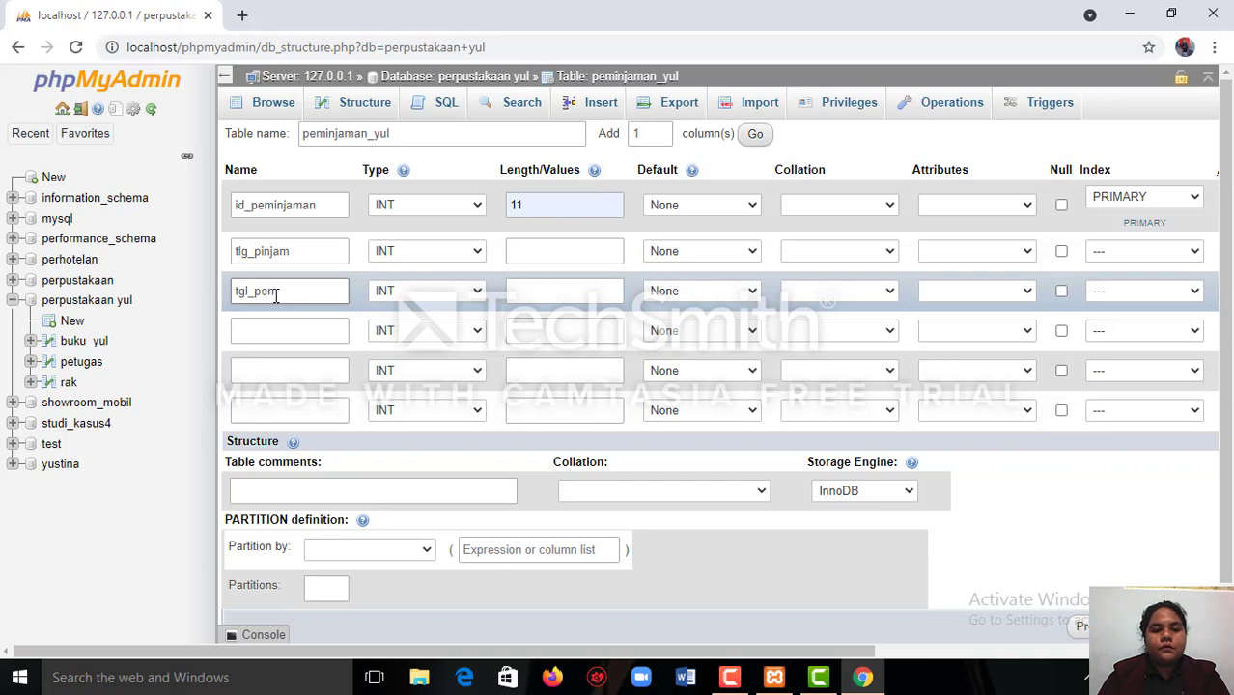
pyautogui.write('bal')
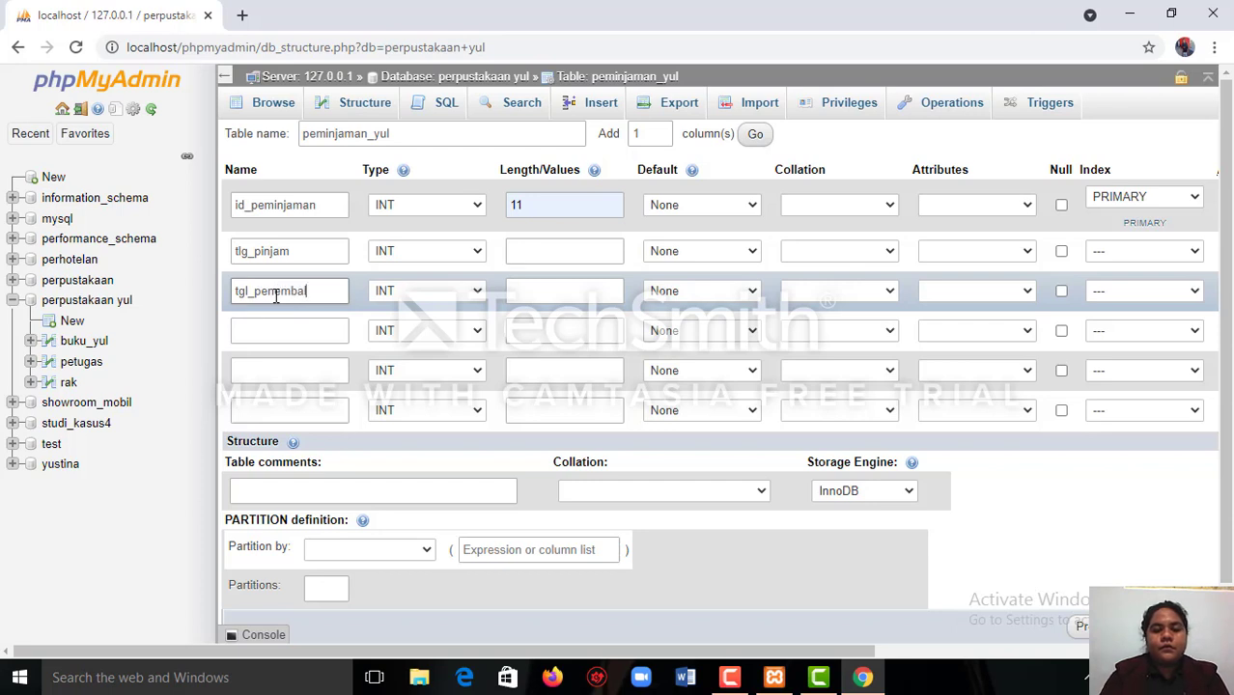
pyautogui.write('ian')
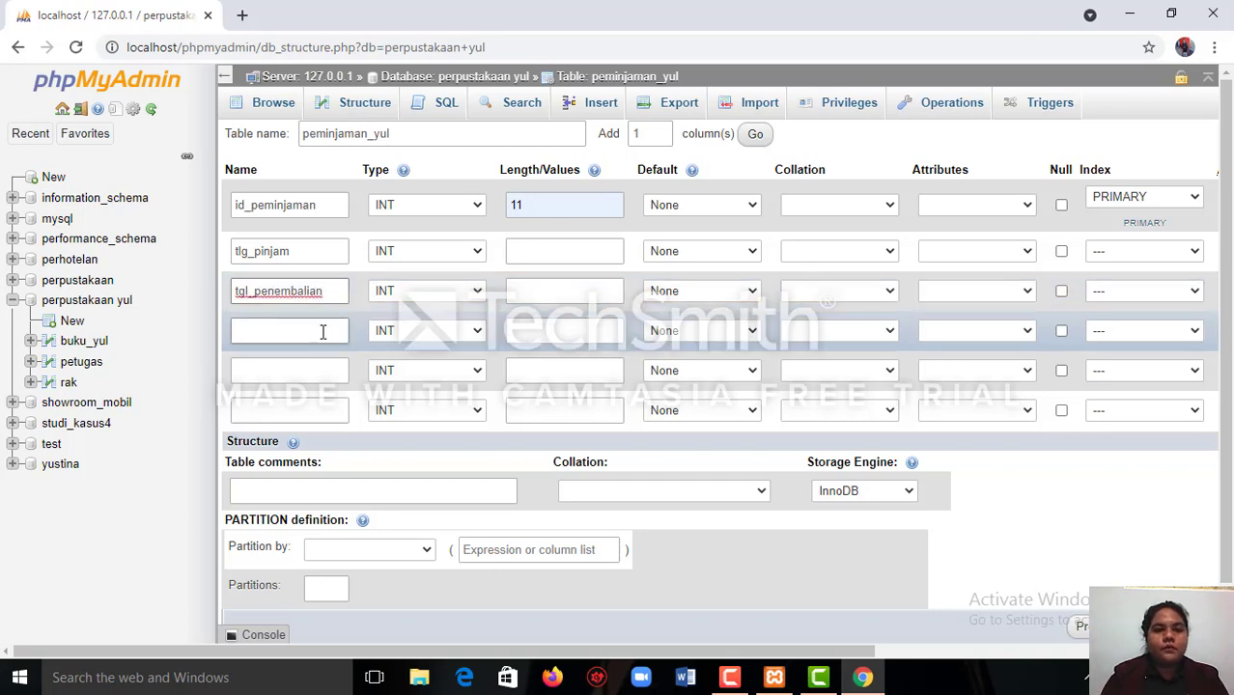
# Name the fourth column of the peminjaman_yul table id_buku.
pyautogui.click(323, 332)
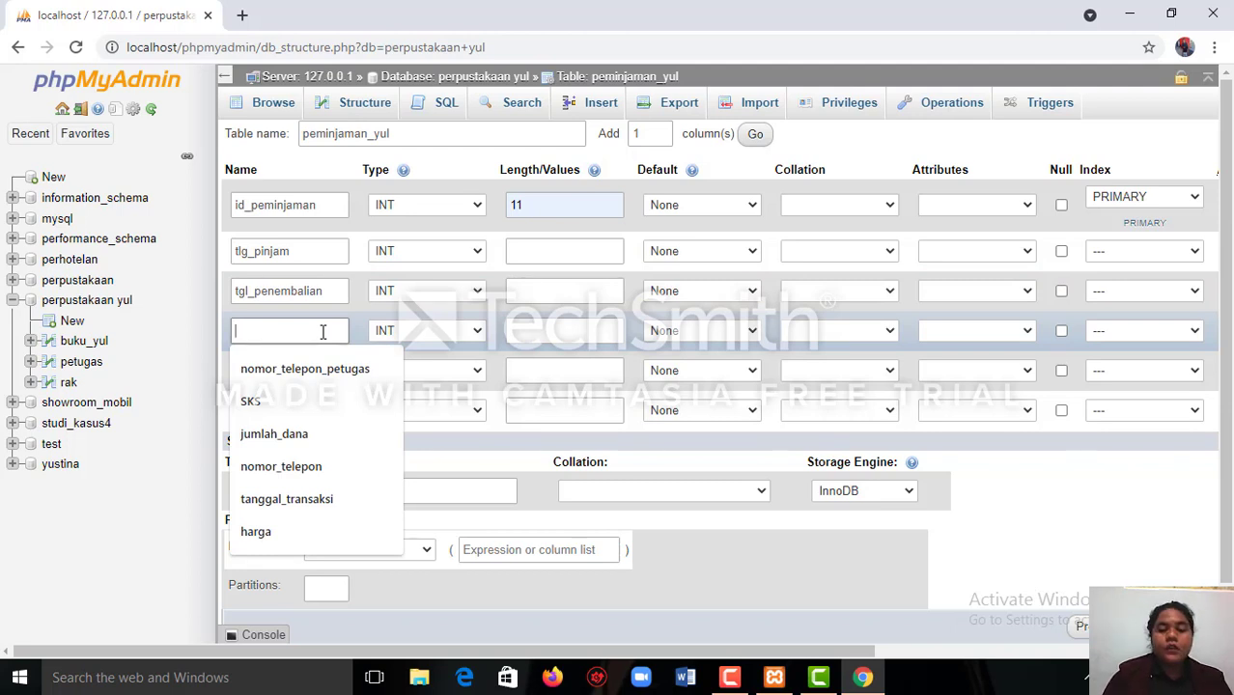
pyautogui.write('i')
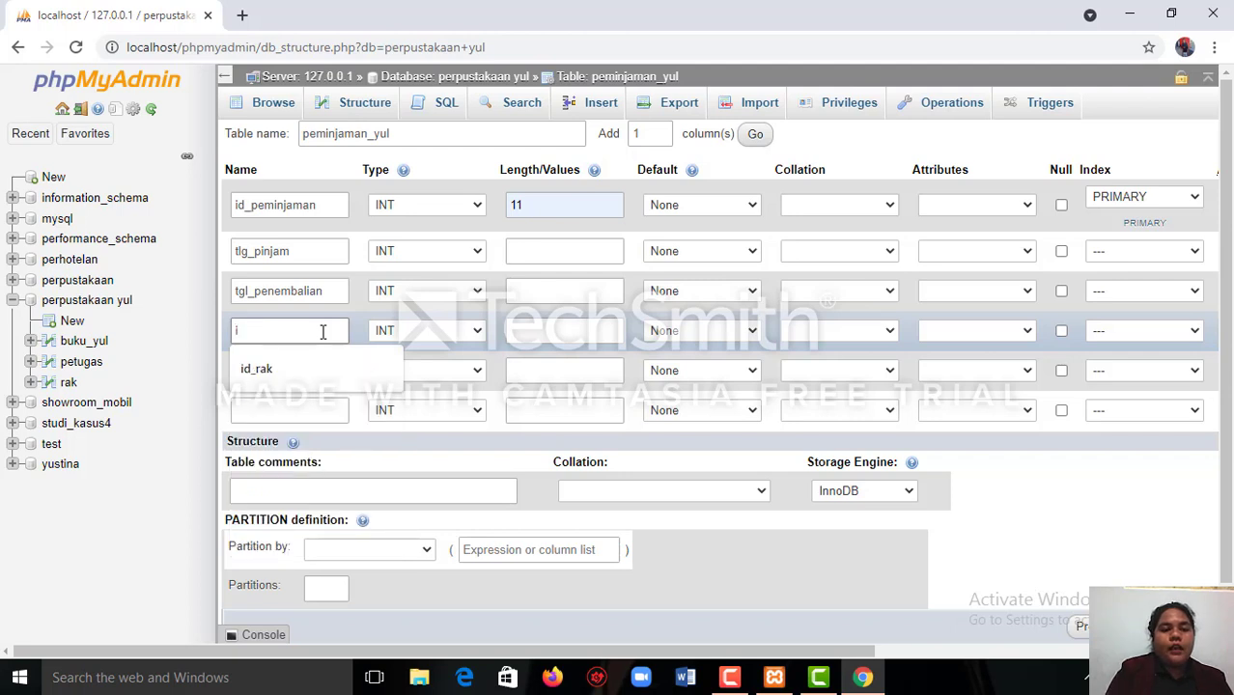
pyautogui.write('d')
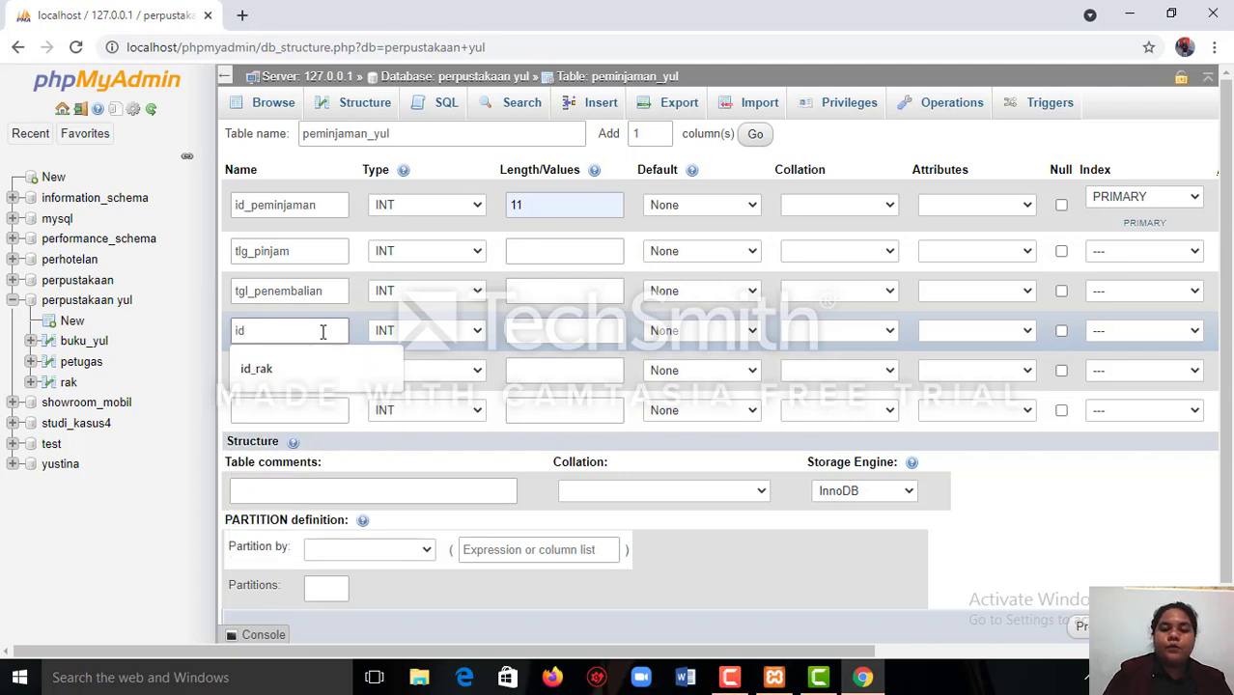
pyautogui.write('_bu')
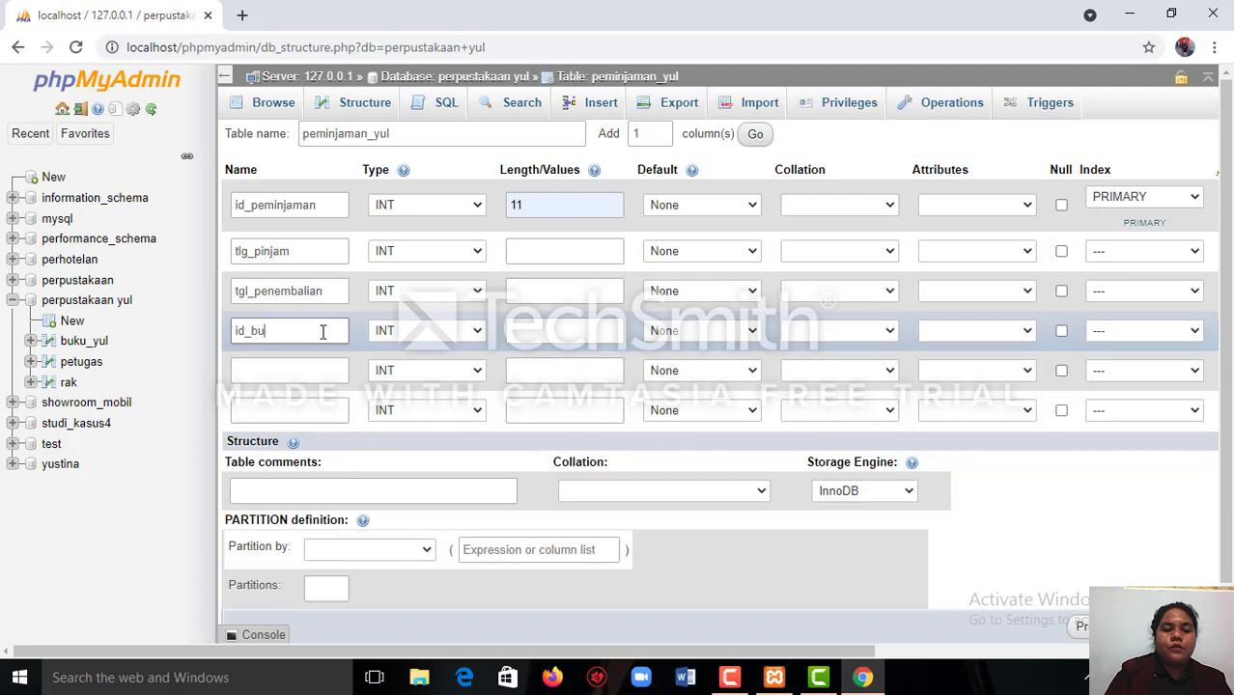
pyautogui.write('ku')
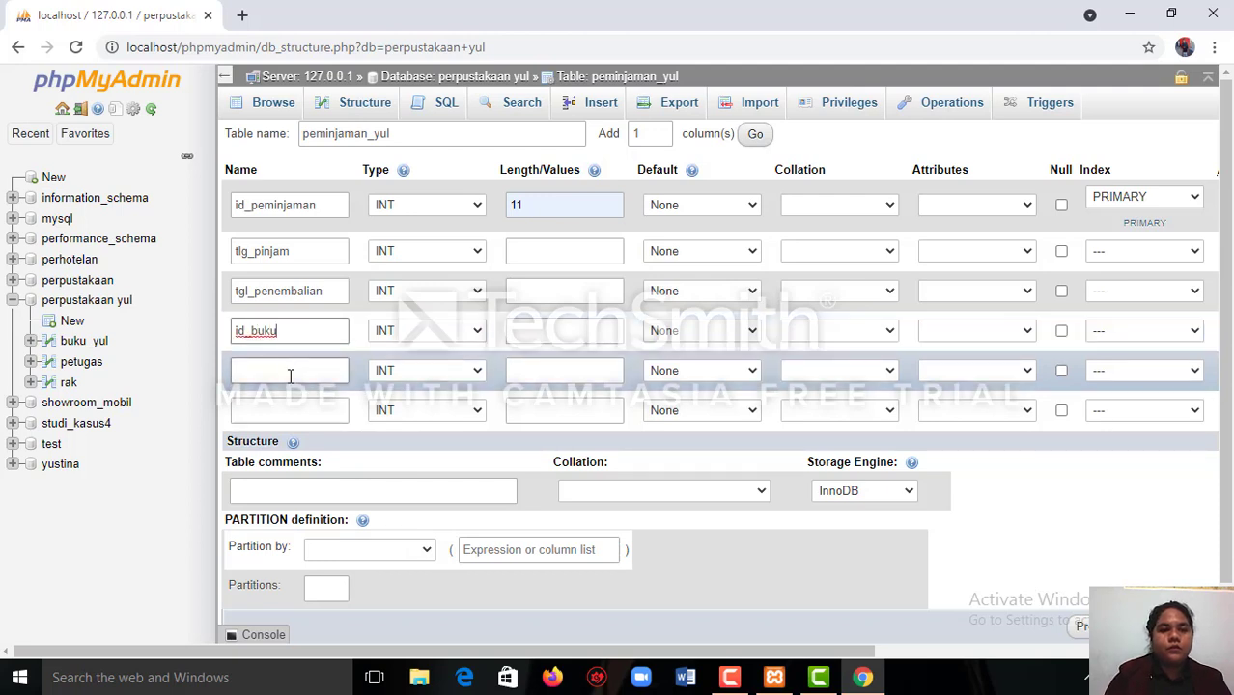
# Name the fifth column of the peminjaman_yul table id_anggota.
pyautogui.click(290, 375)
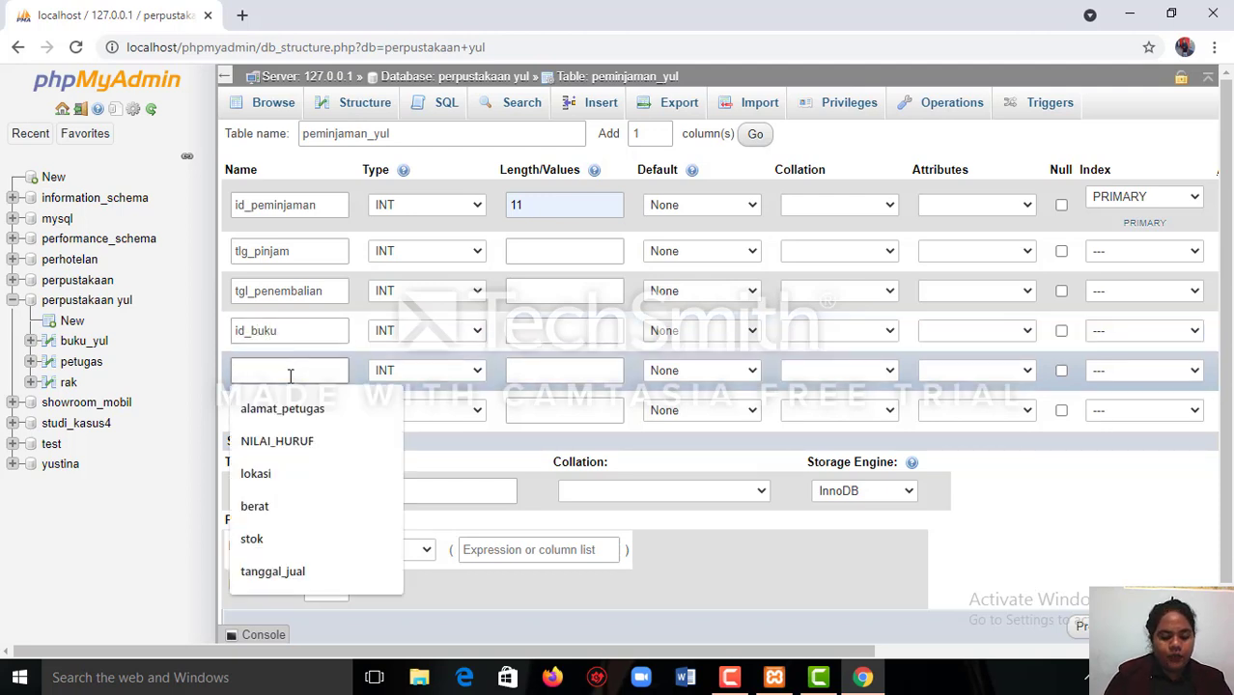
pyautogui.write('id')
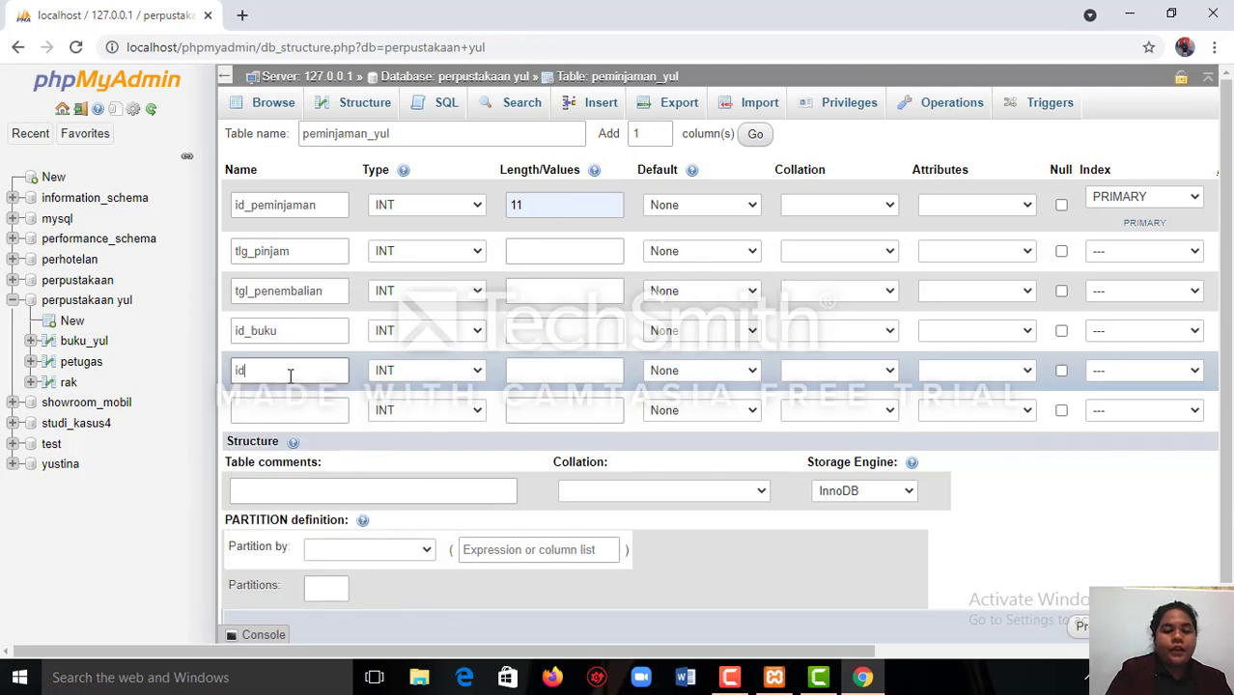
pyautogui.write('_a')
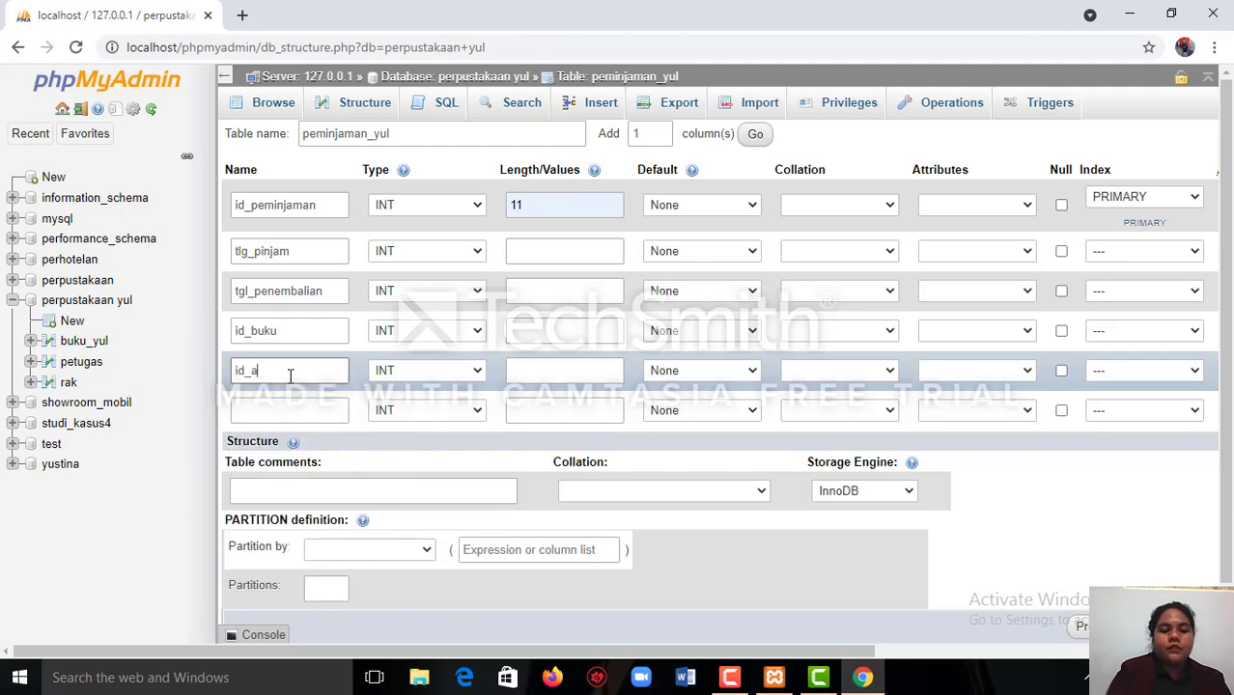
pyautogui.write('nn')
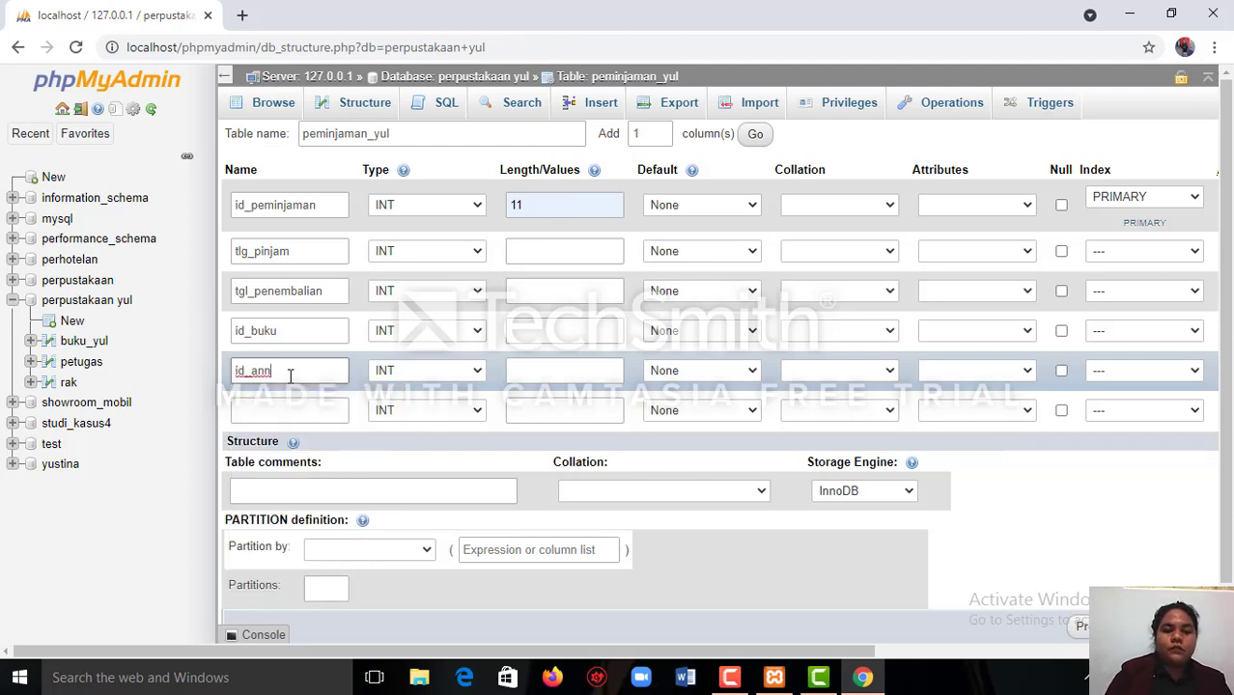
pyautogui.press('BackSpace')
pyautogui.write('ggota')
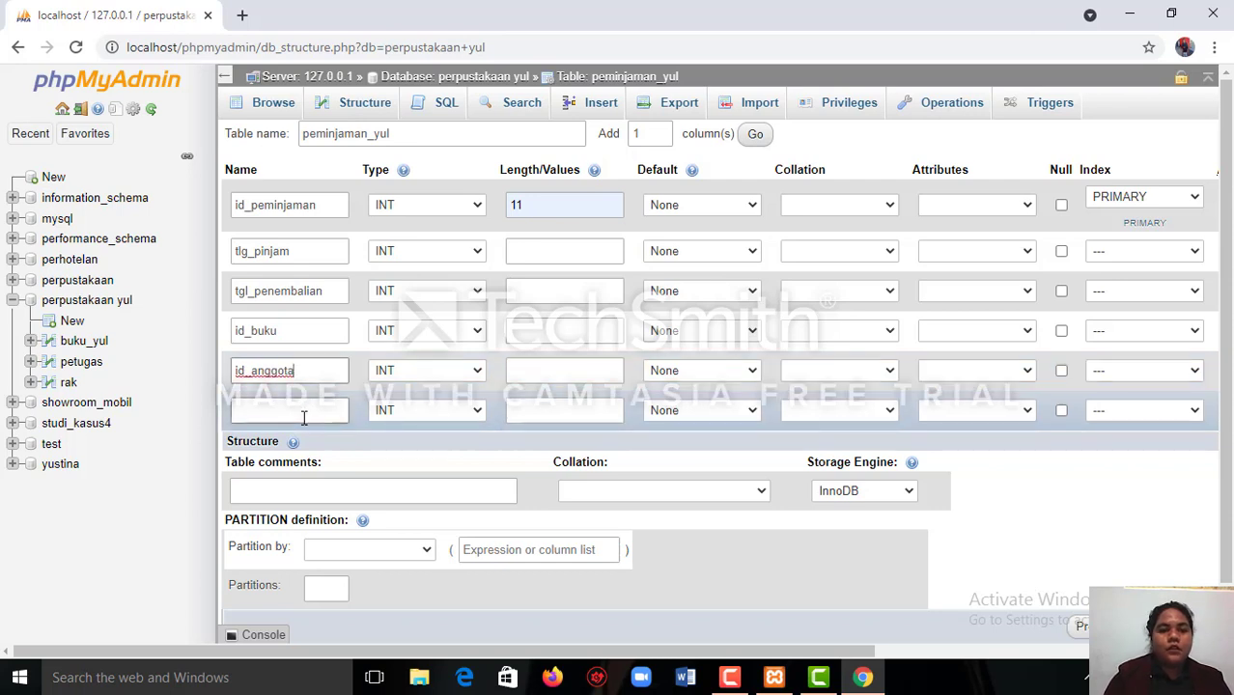
# Name the sixth column of the peminjaman_yul table id_petugas.
pyautogui.click(303, 413)
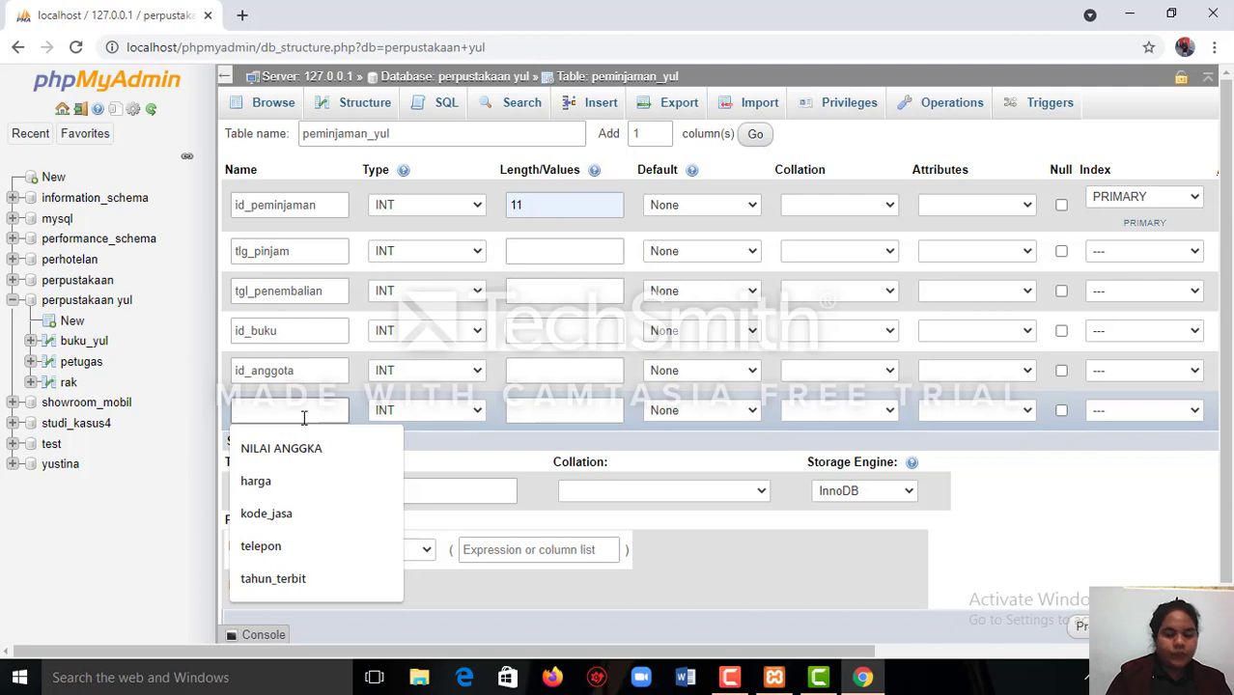
pyautogui.write('id')
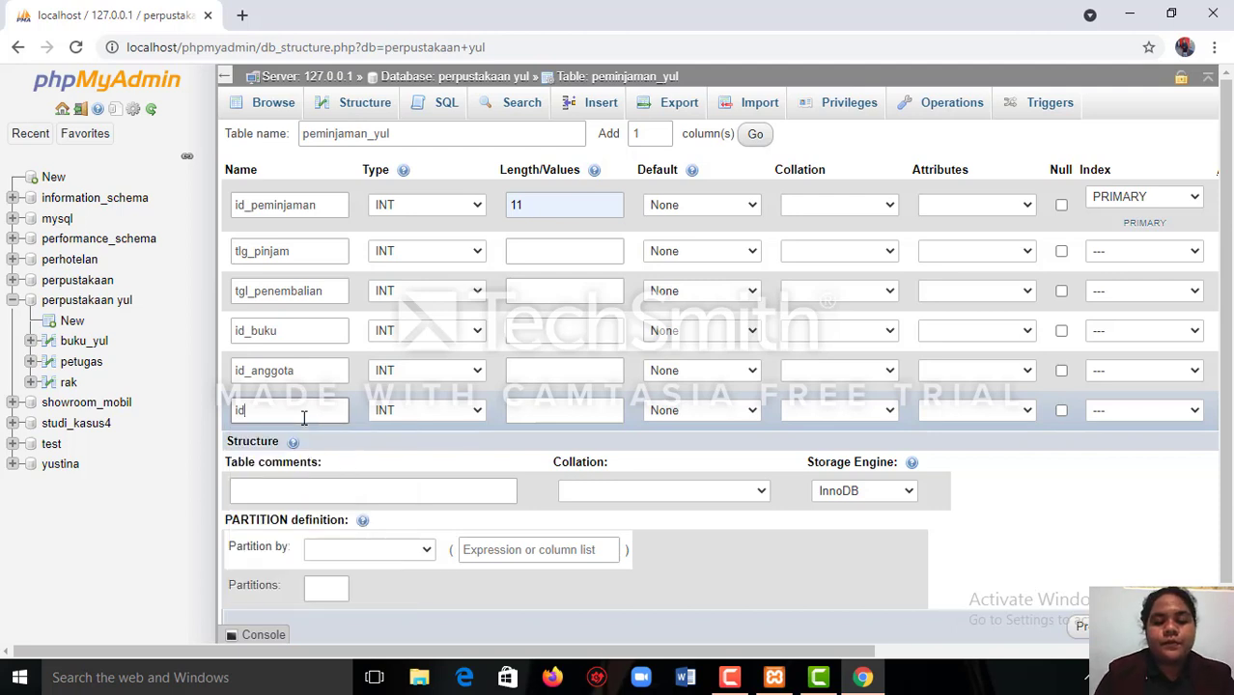
pyautogui.write('_')
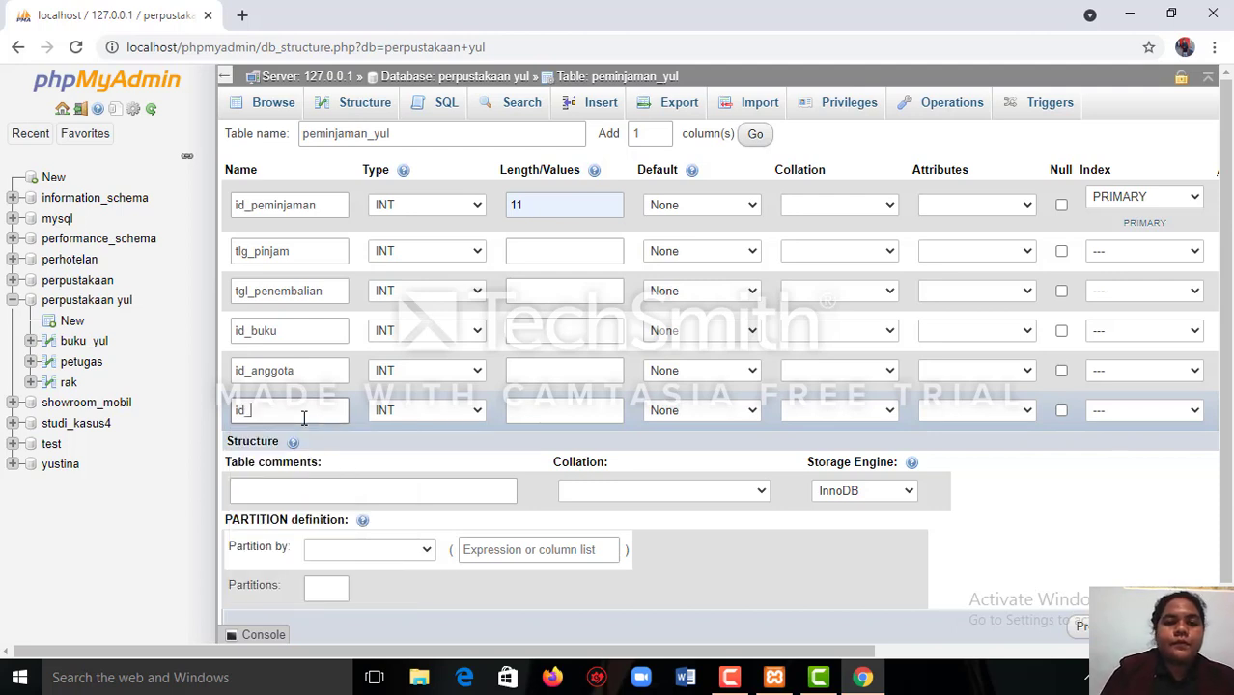
pyautogui.write('petugas')
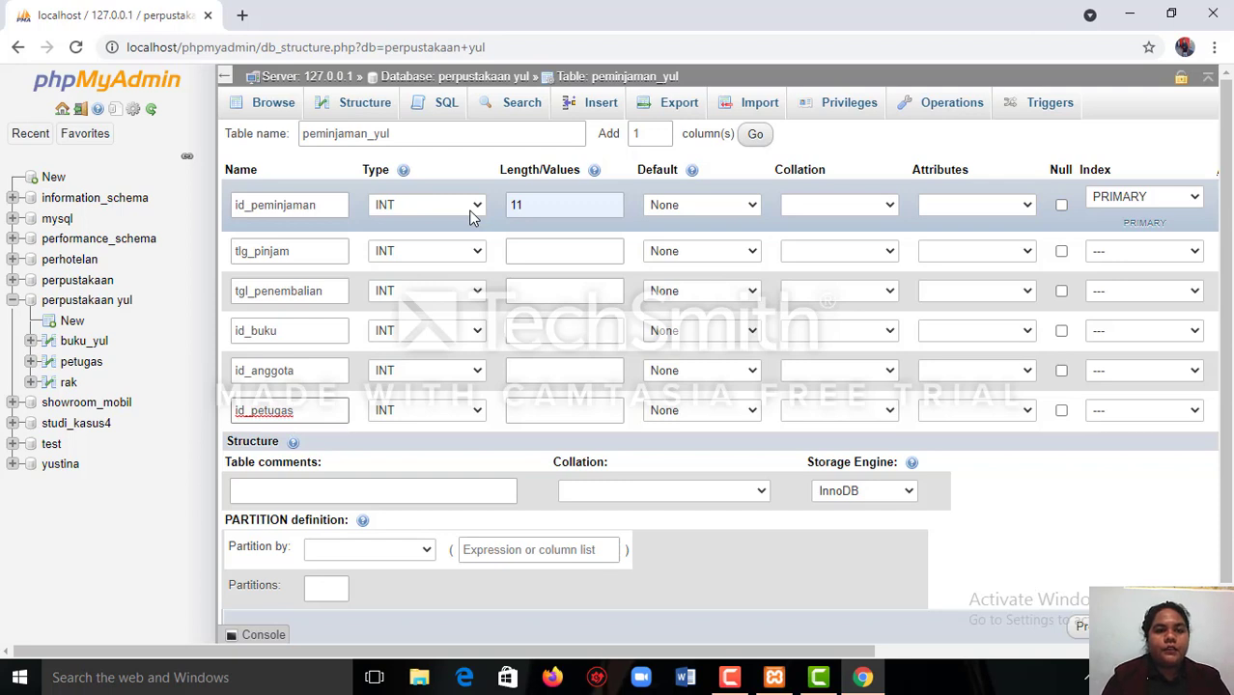
# Set the data type of the tlg_pinjam column to DATE.
pyautogui.click(480, 254)
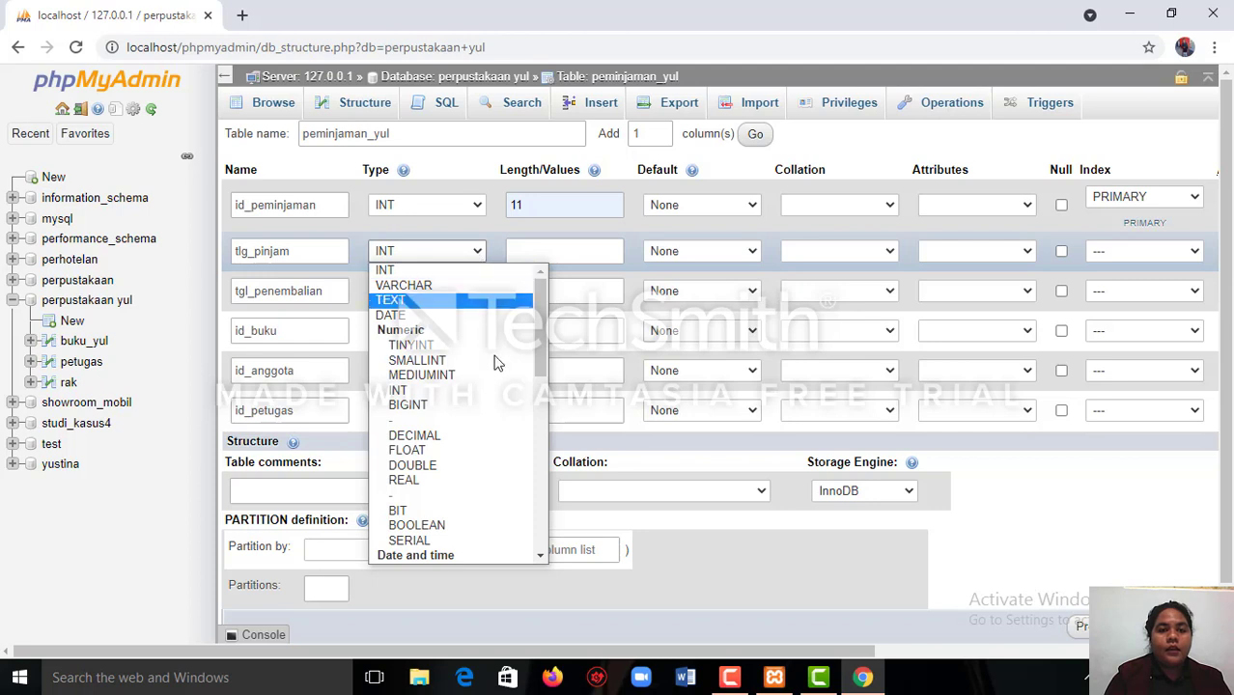
pyautogui.click(465, 322)
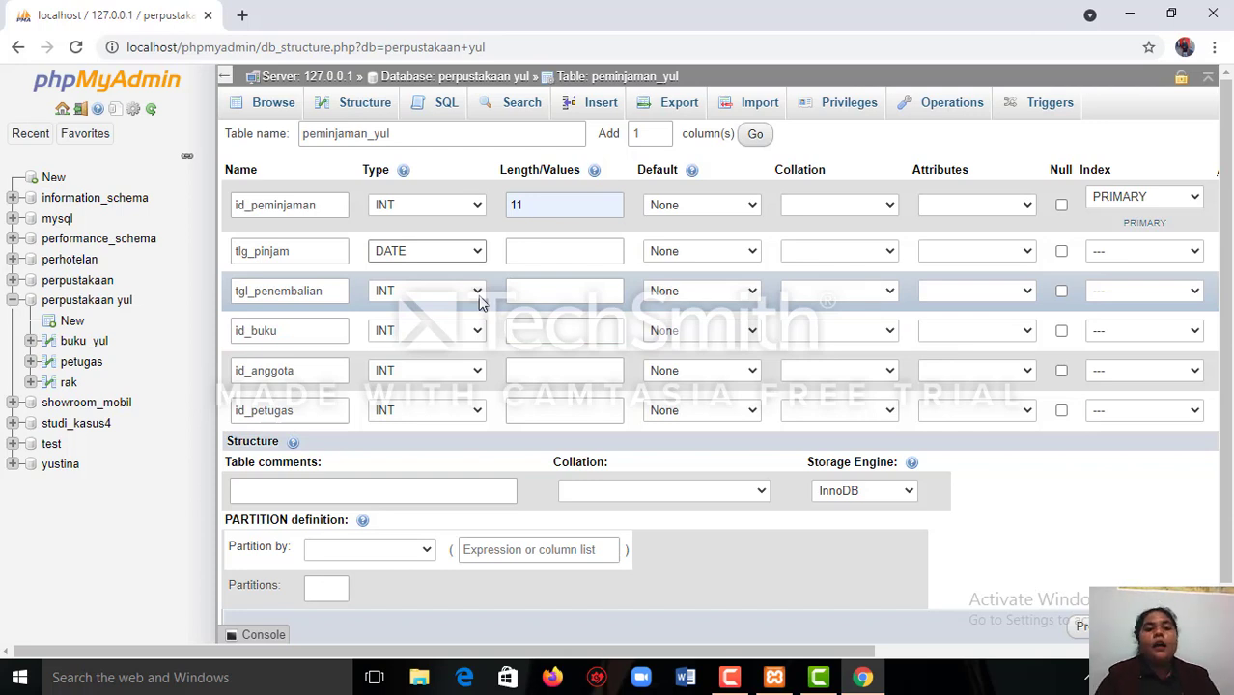
# Set the tgl_penembalian column's type to DATE and give the id_buku column type INT with length 11.
pyautogui.click(477, 290)
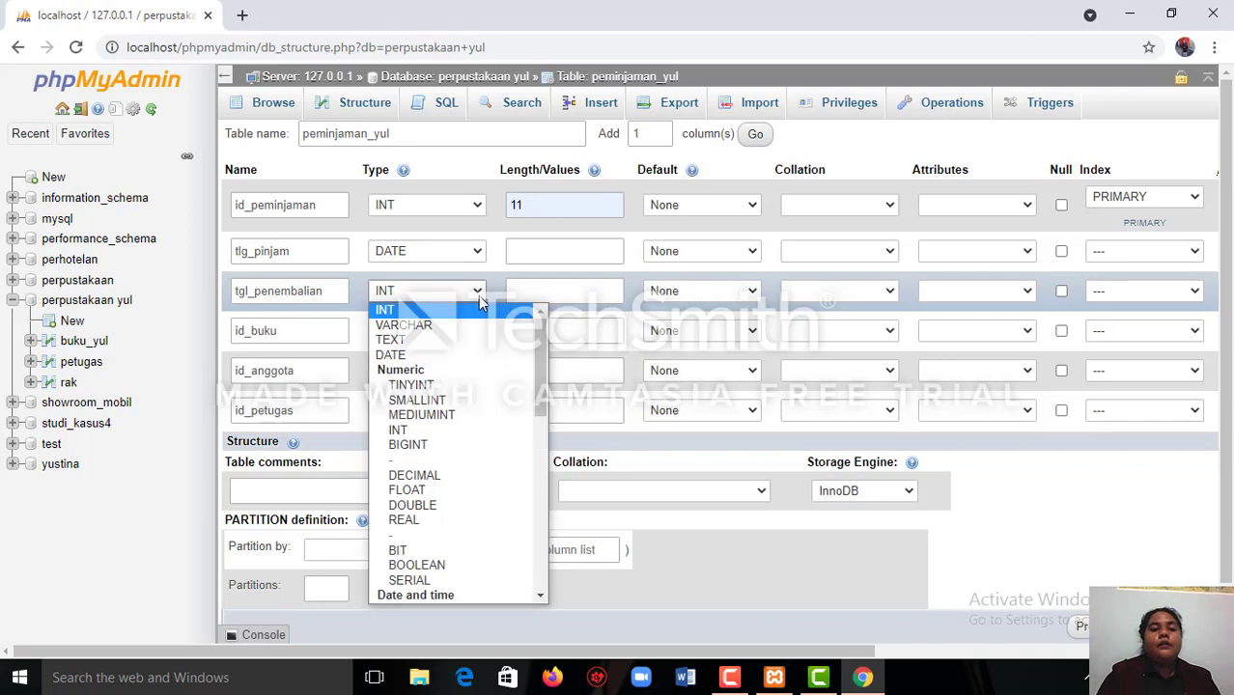
pyautogui.click(453, 356)
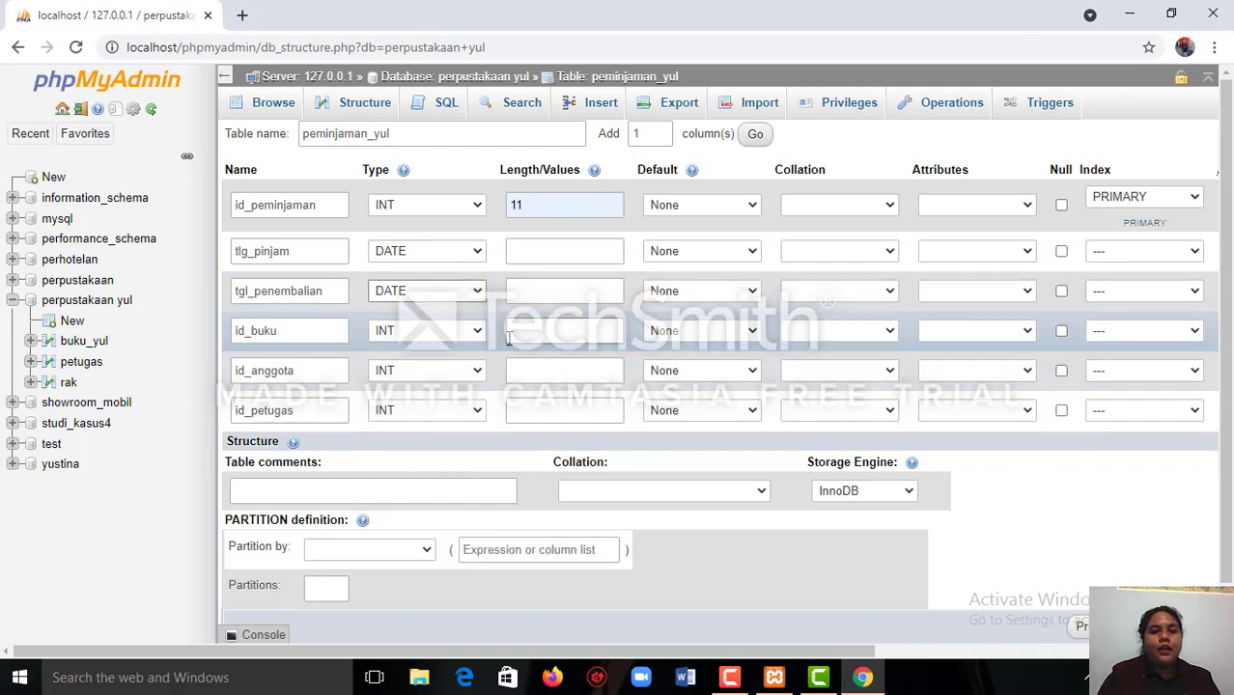
pyautogui.click(479, 333)
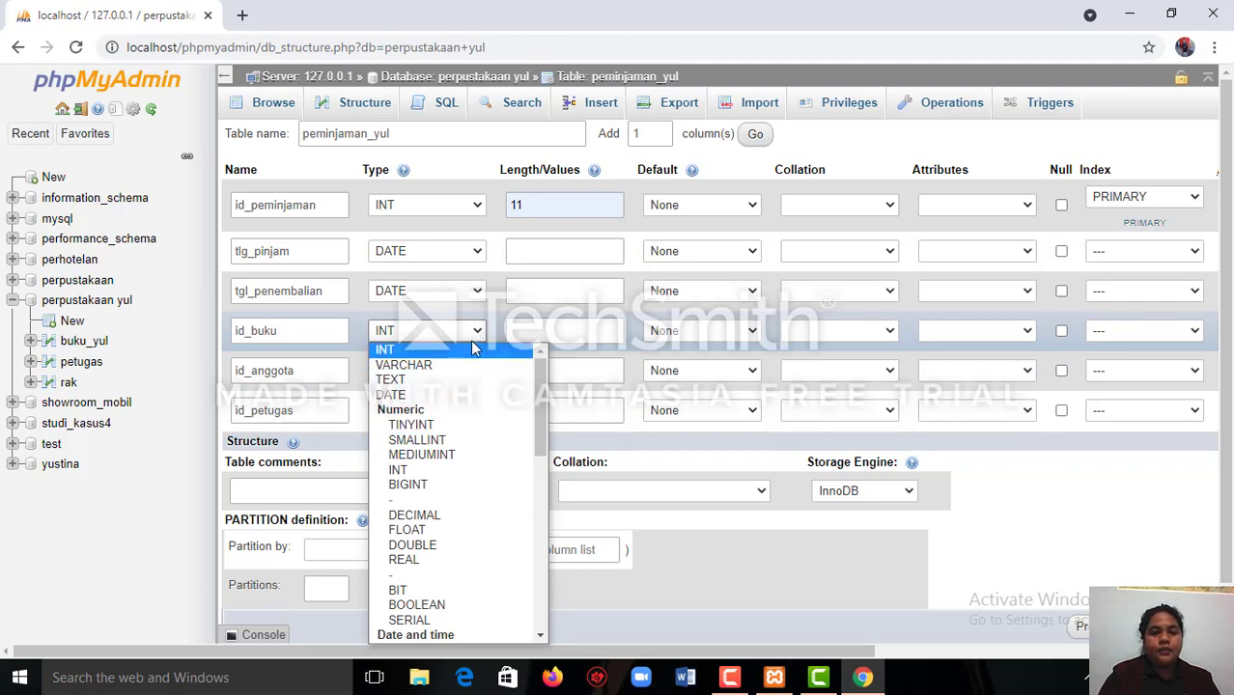
pyautogui.click(473, 350)
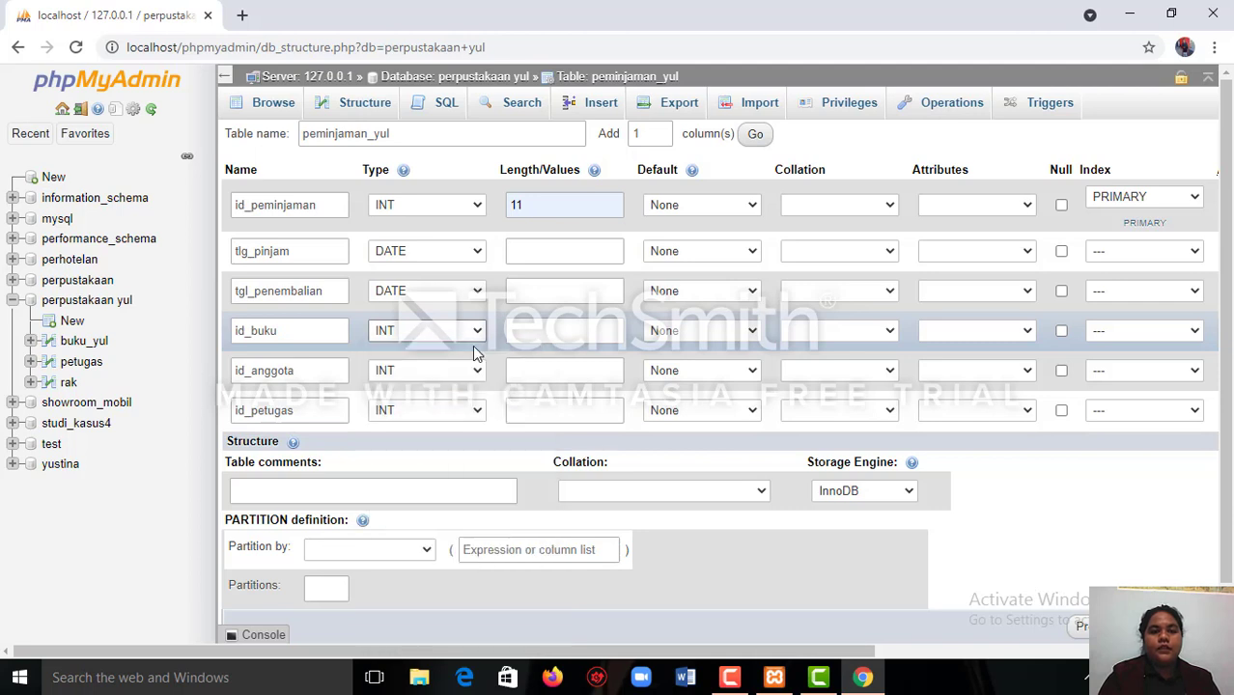
pyautogui.click(555, 333)
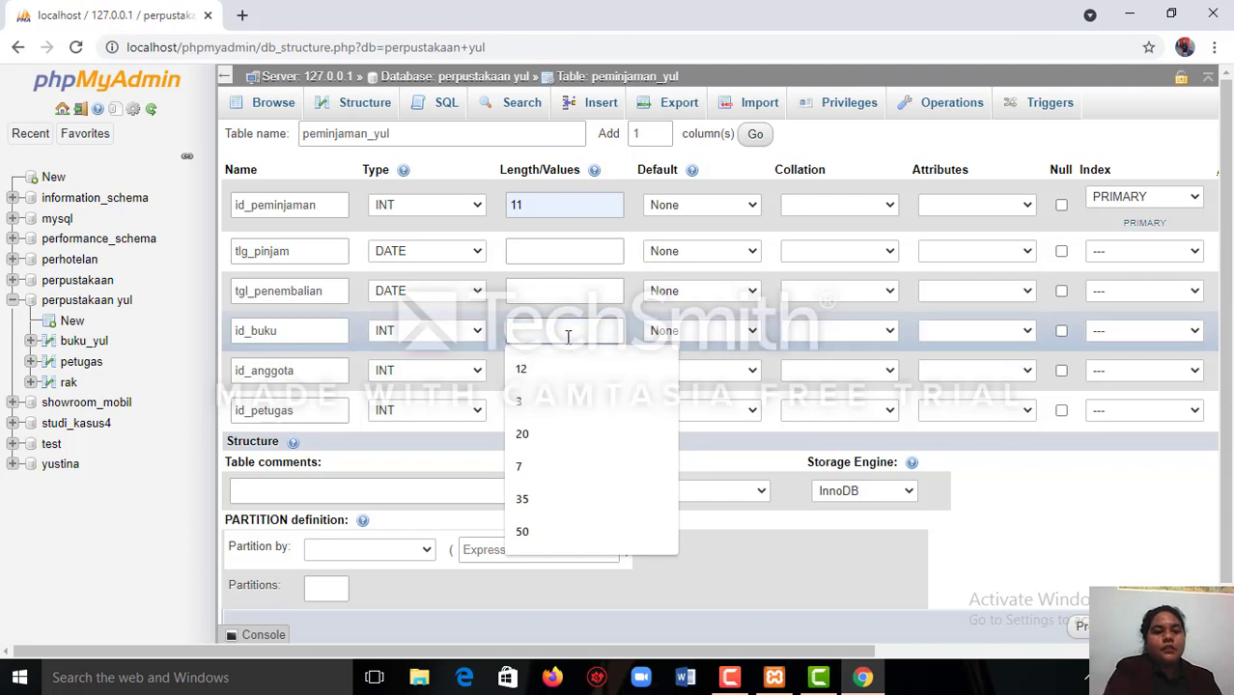
pyautogui.write('11')
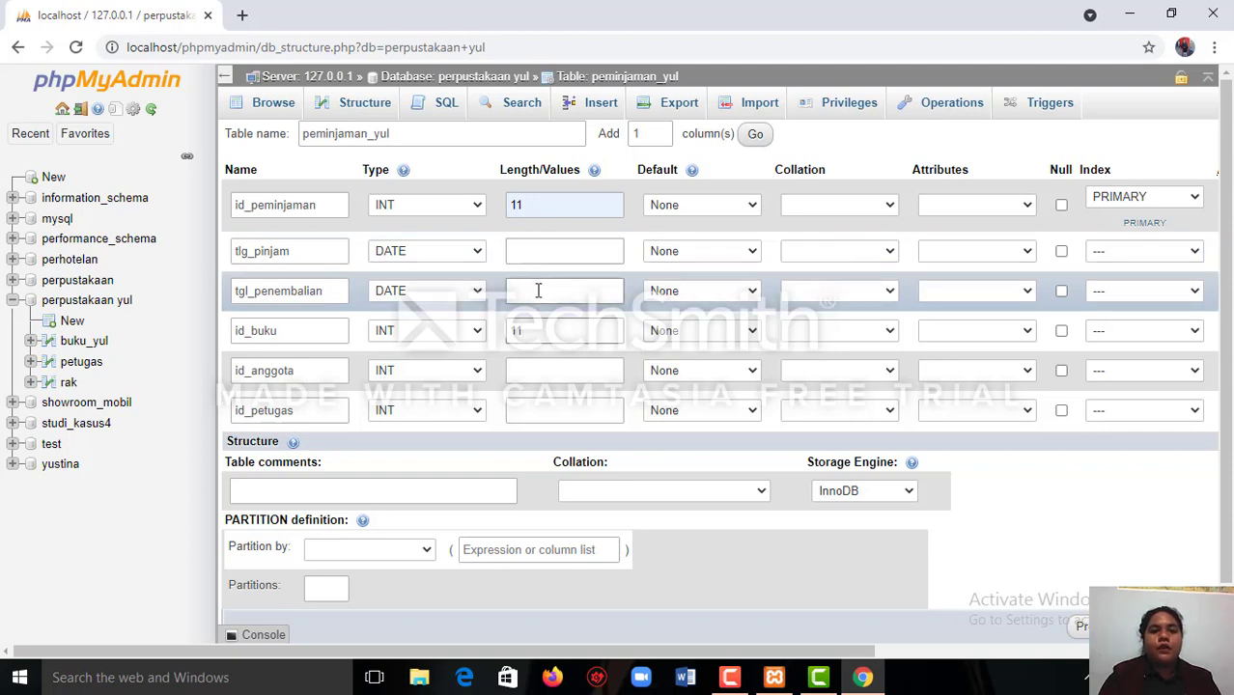
# Set the id_anggota column's length to 11 and give the id_petugas column type INT with length 11.
pyautogui.click(533, 374)
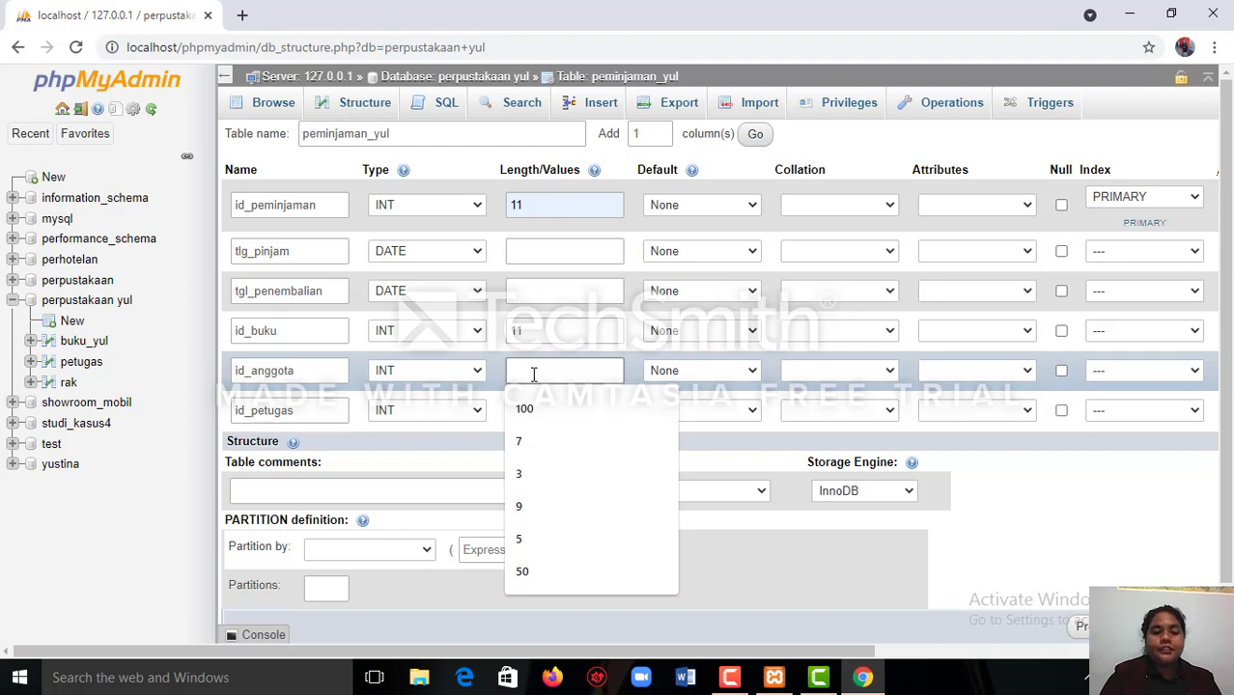
pyautogui.write('11')
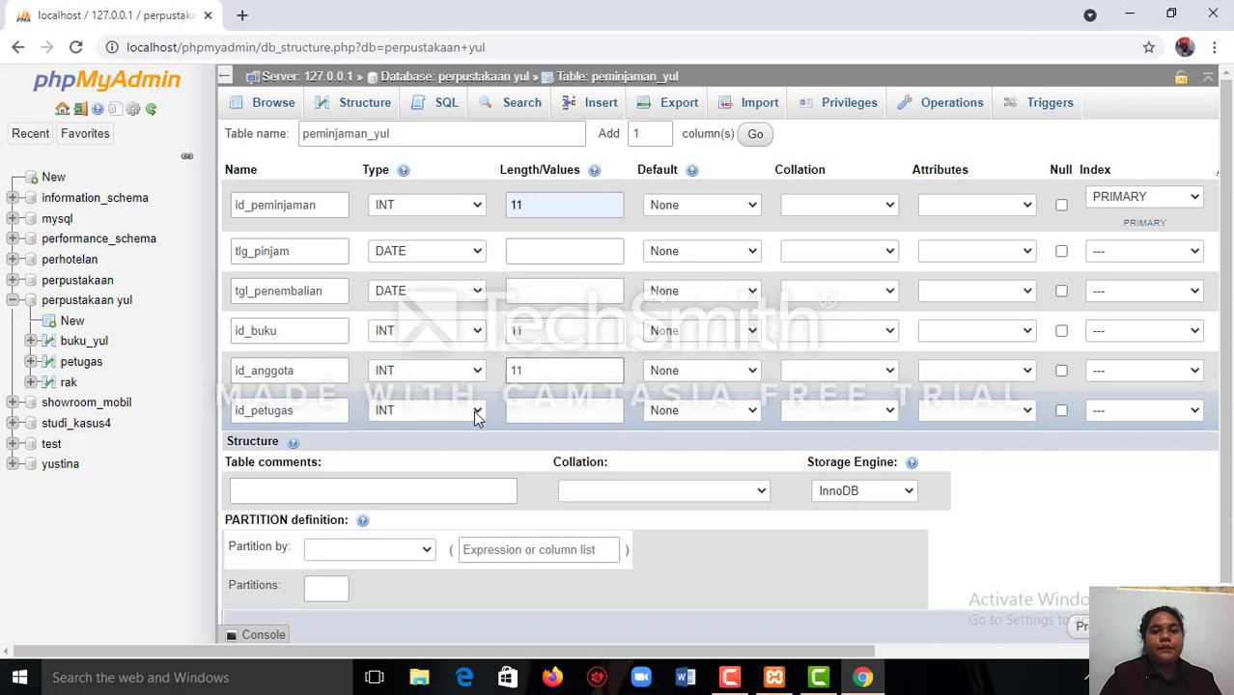
pyautogui.click(475, 413)
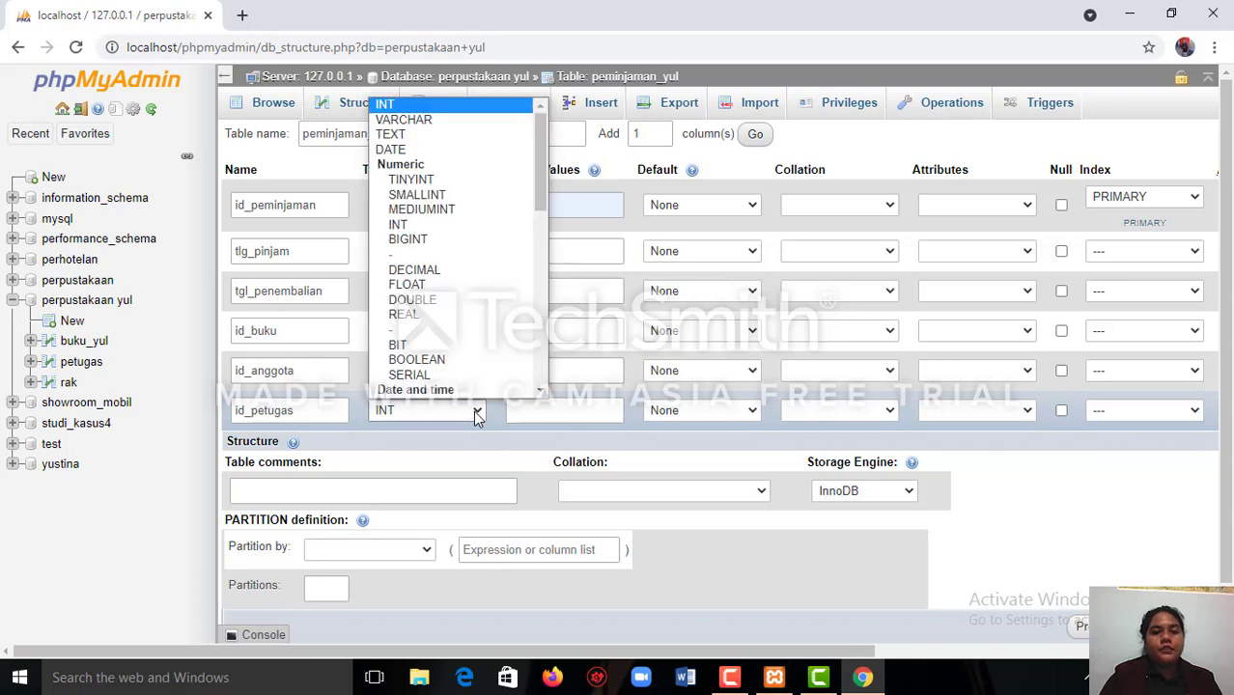
pyautogui.click(478, 104)
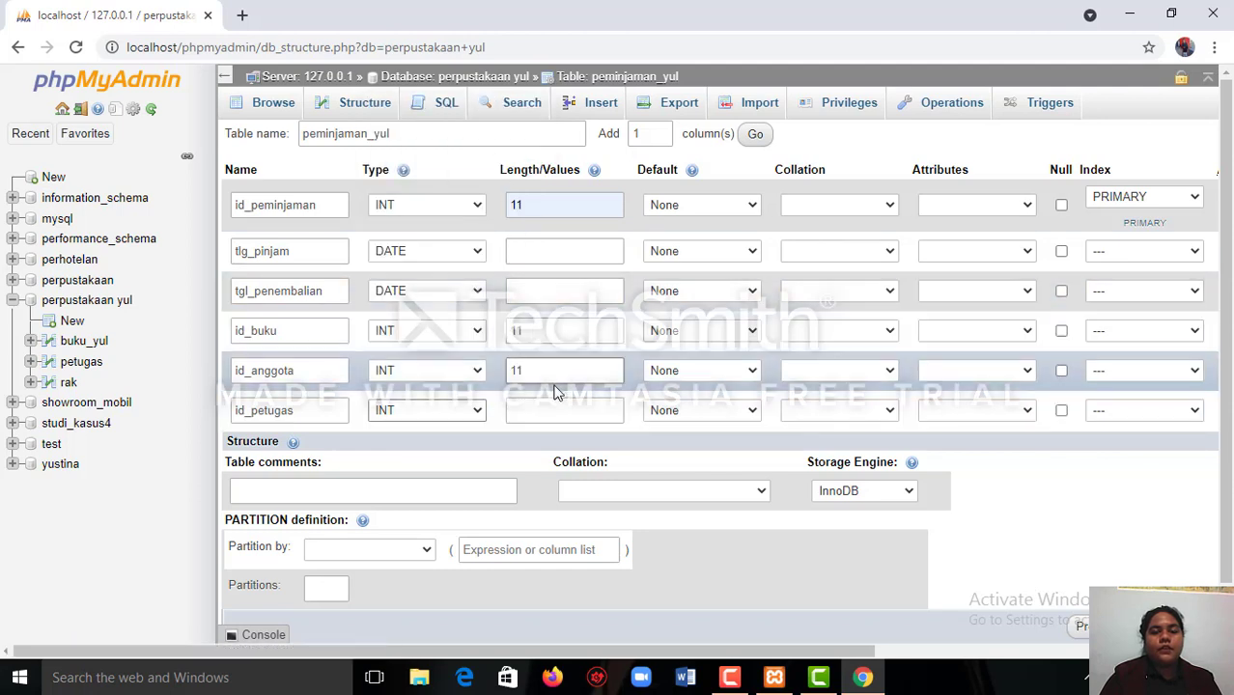
pyautogui.click(528, 413)
pyautogui.write('11')
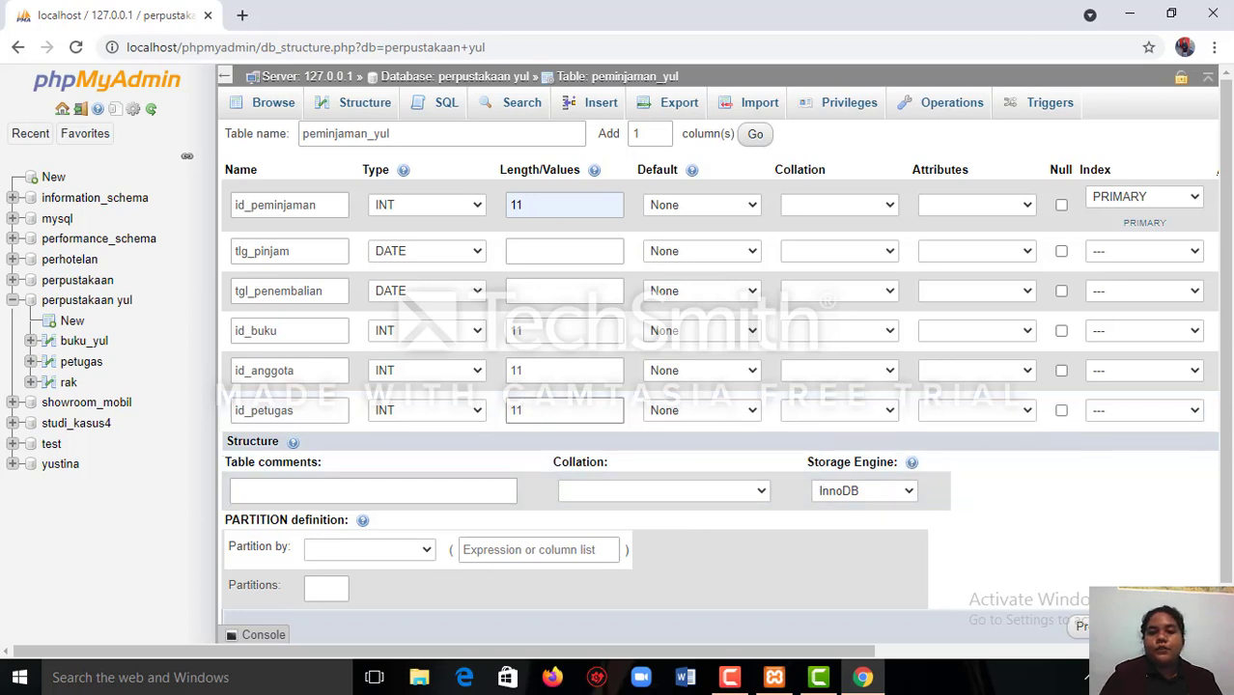
# Save the peminjaman_yul table with its six defined columns.
pyautogui.click(1184, 627)
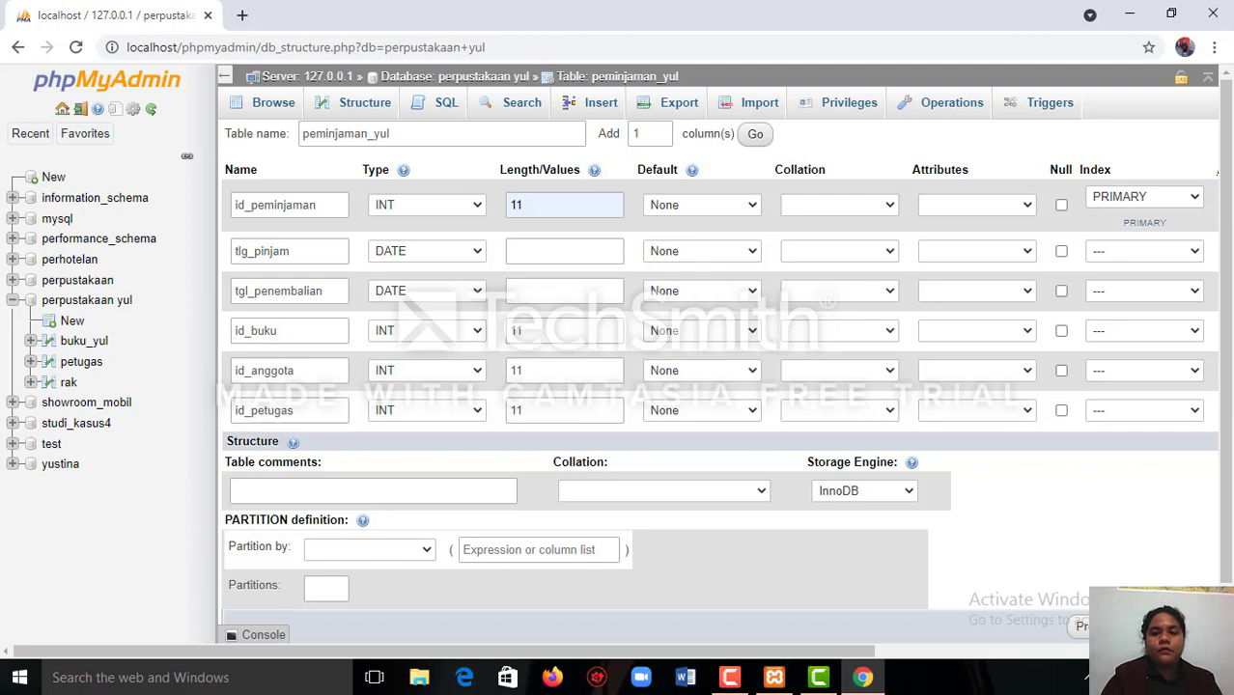
pyautogui.press('Return')
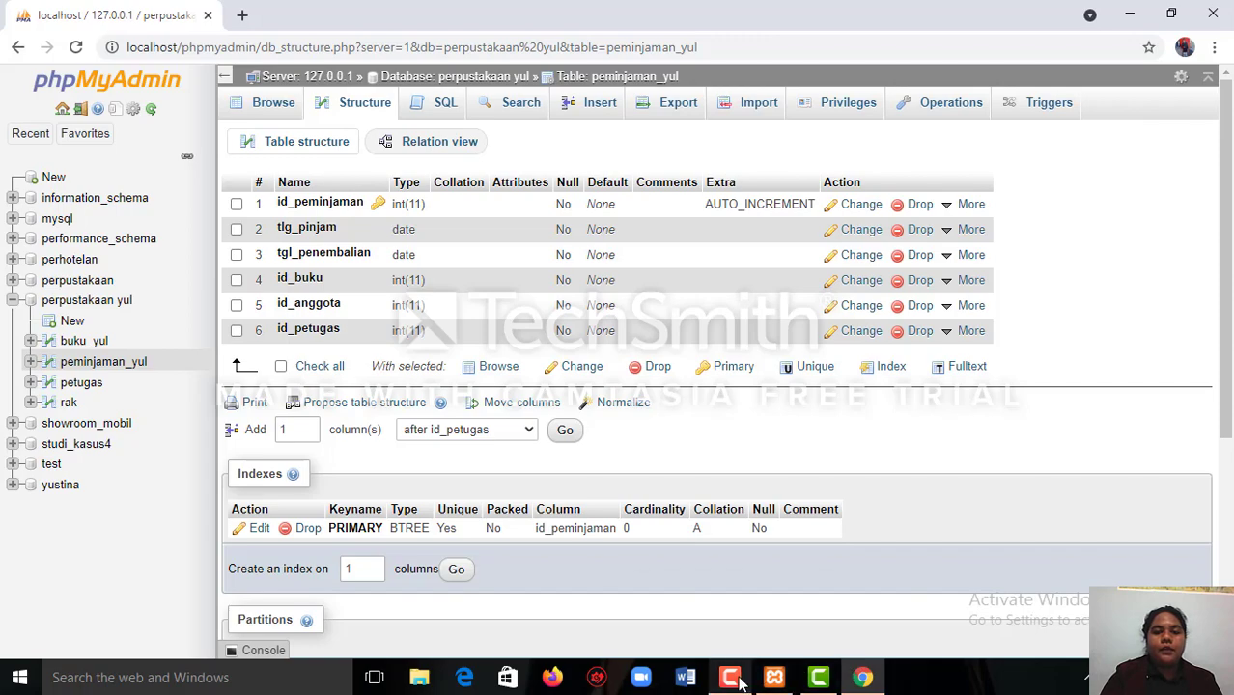
pyautogui.moveTo(743, 679)
pyautogui.moveTo(786, 630)
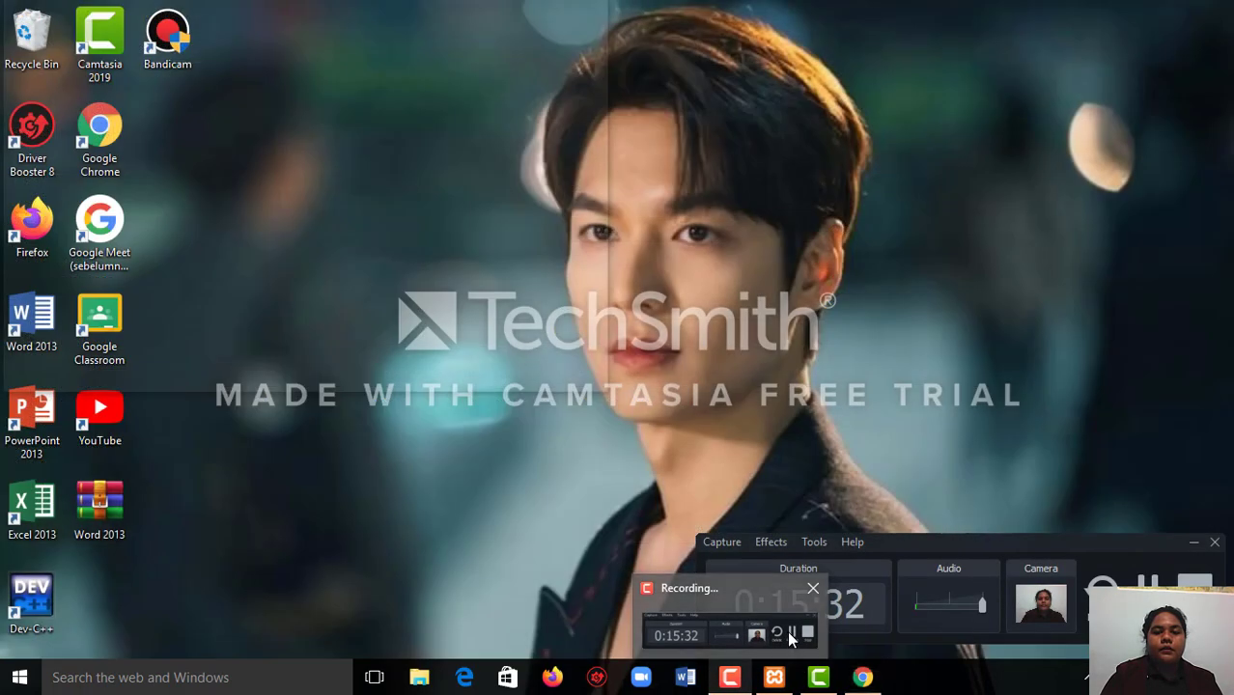
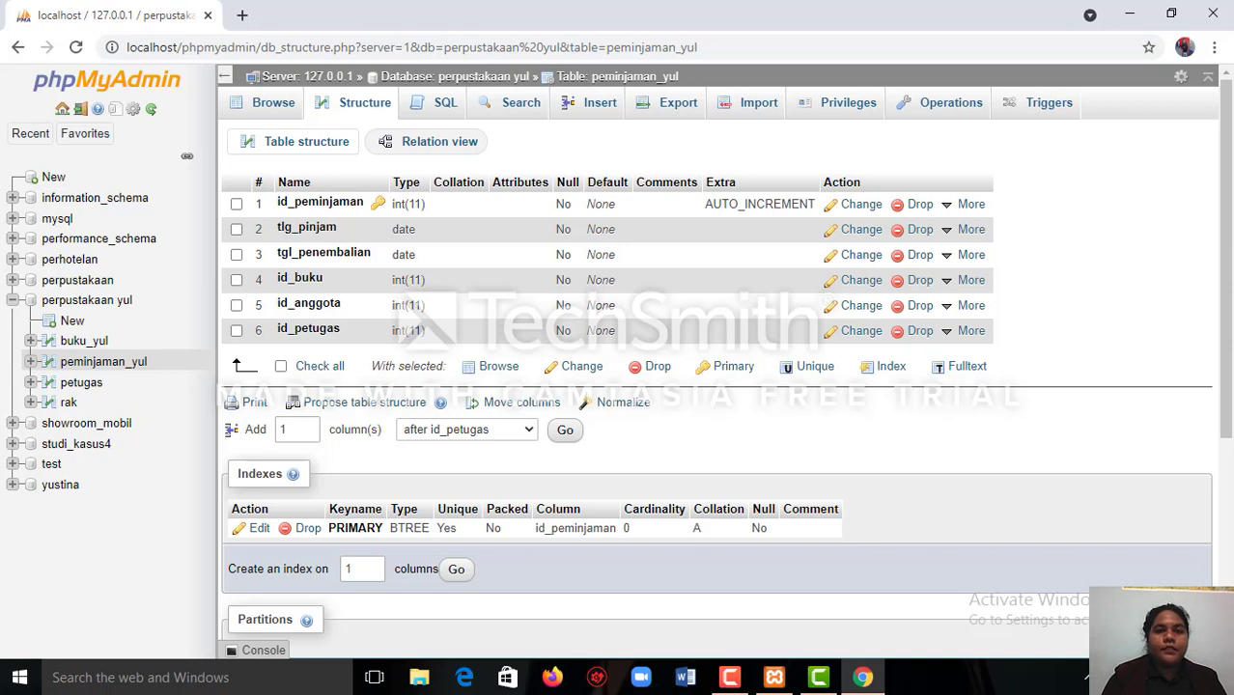
# Create a new table named pengembalia_yul with 6 columns in the perpustakaan yul database.
pyautogui.click(406, 77)
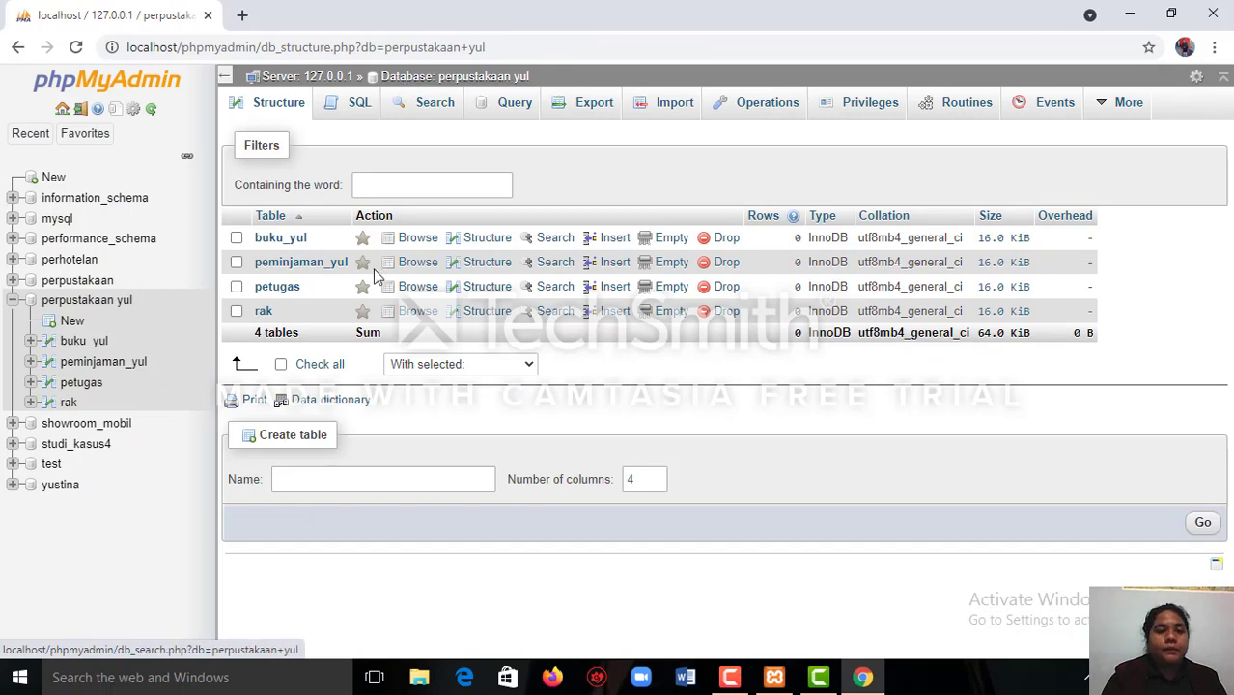
pyautogui.click(352, 476)
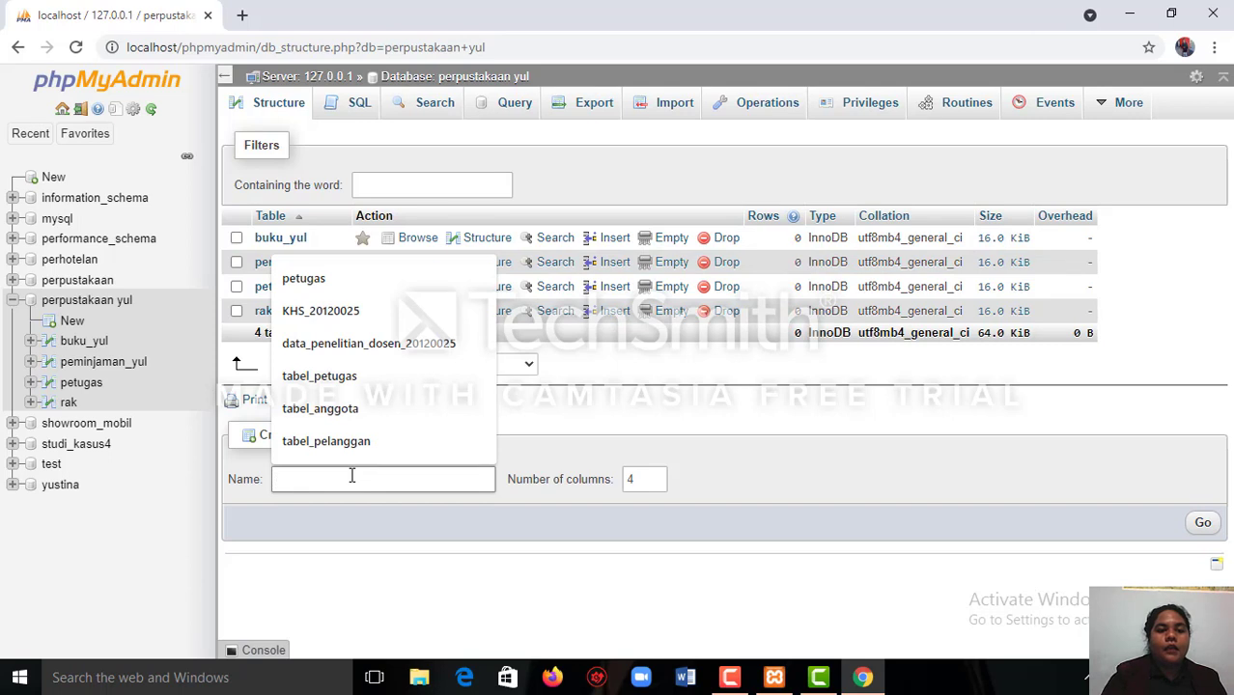
pyautogui.write('pe')
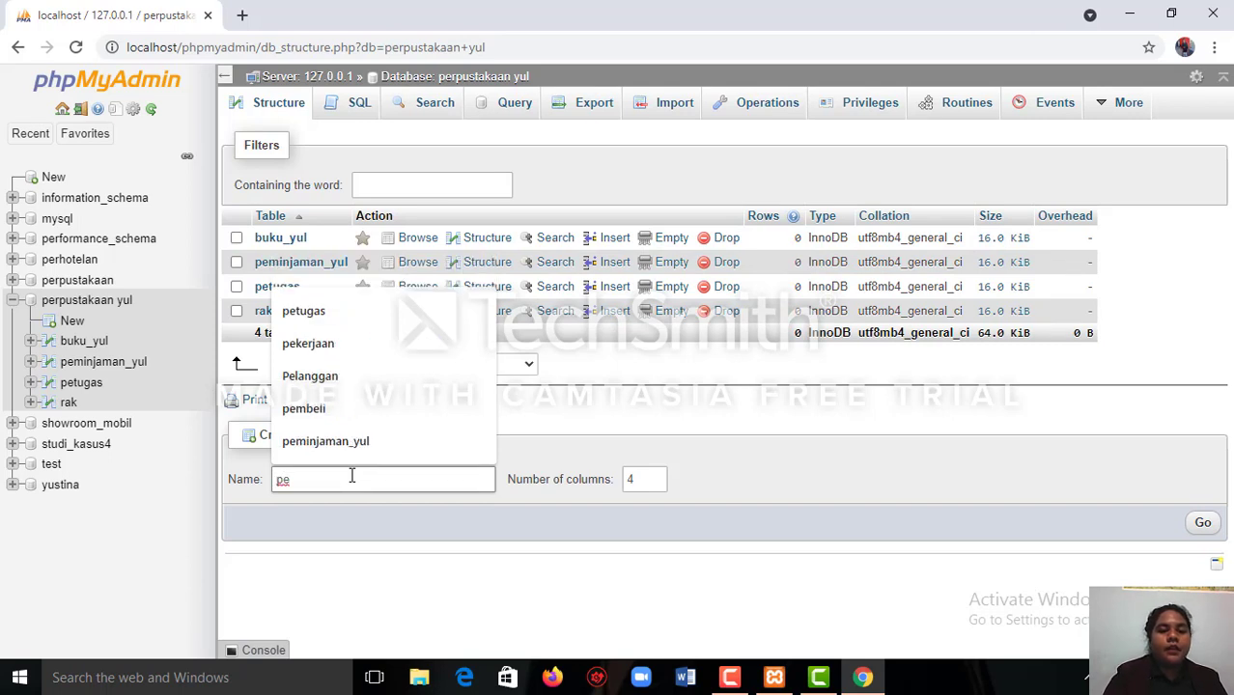
pyautogui.write('nge')
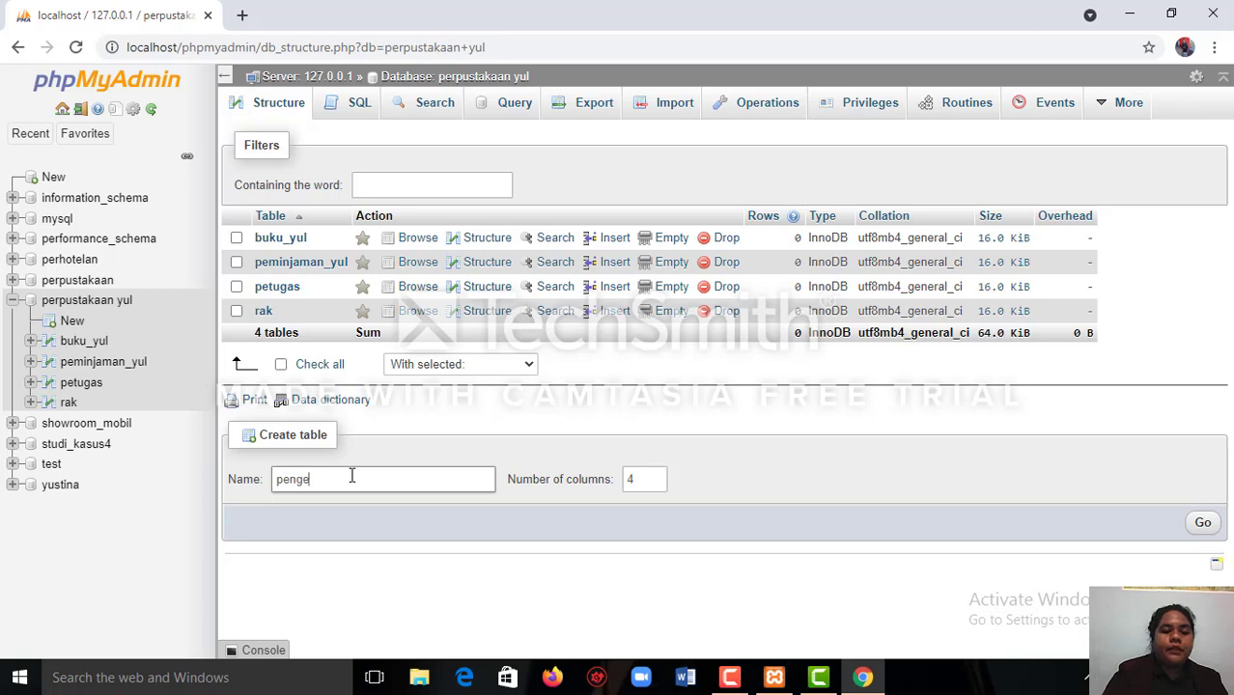
pyautogui.write('mb')
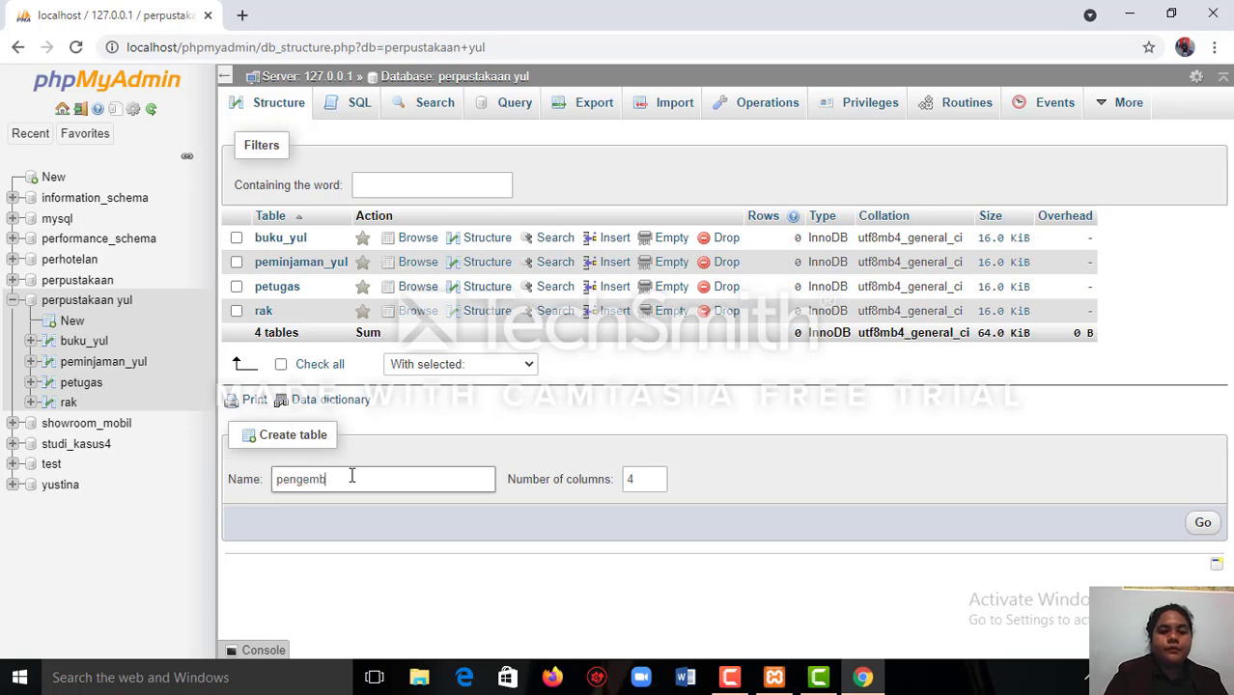
pyautogui.write('alia')
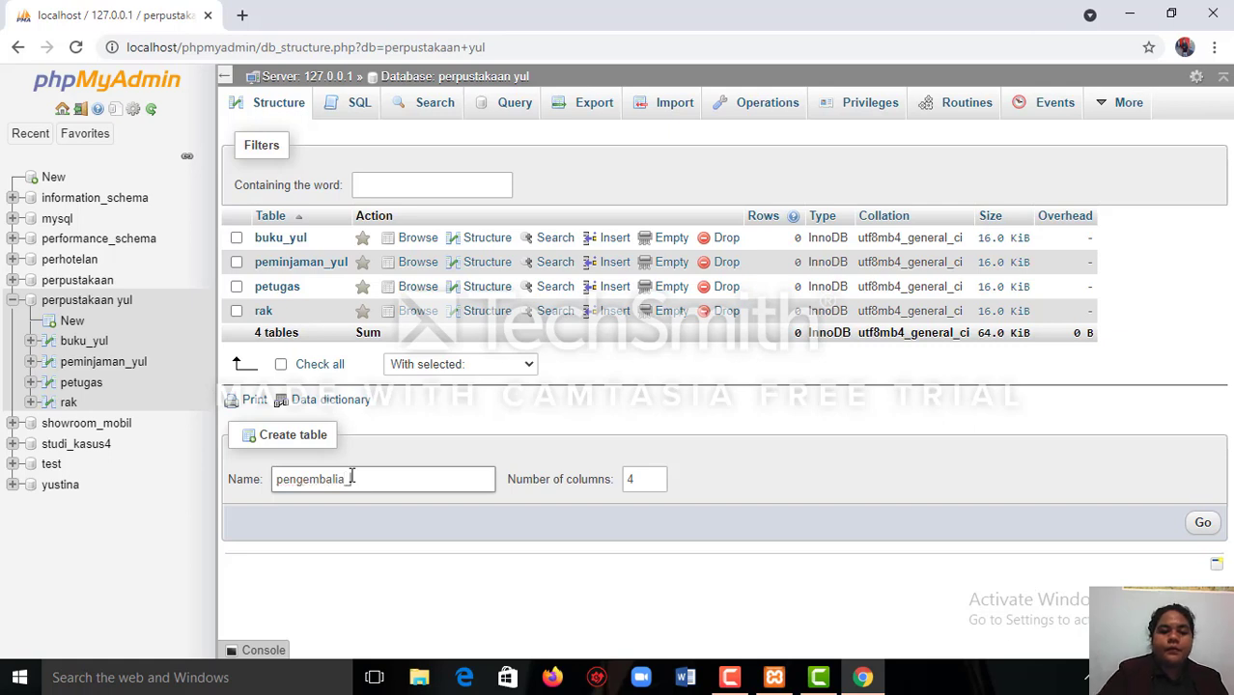
pyautogui.write('_')
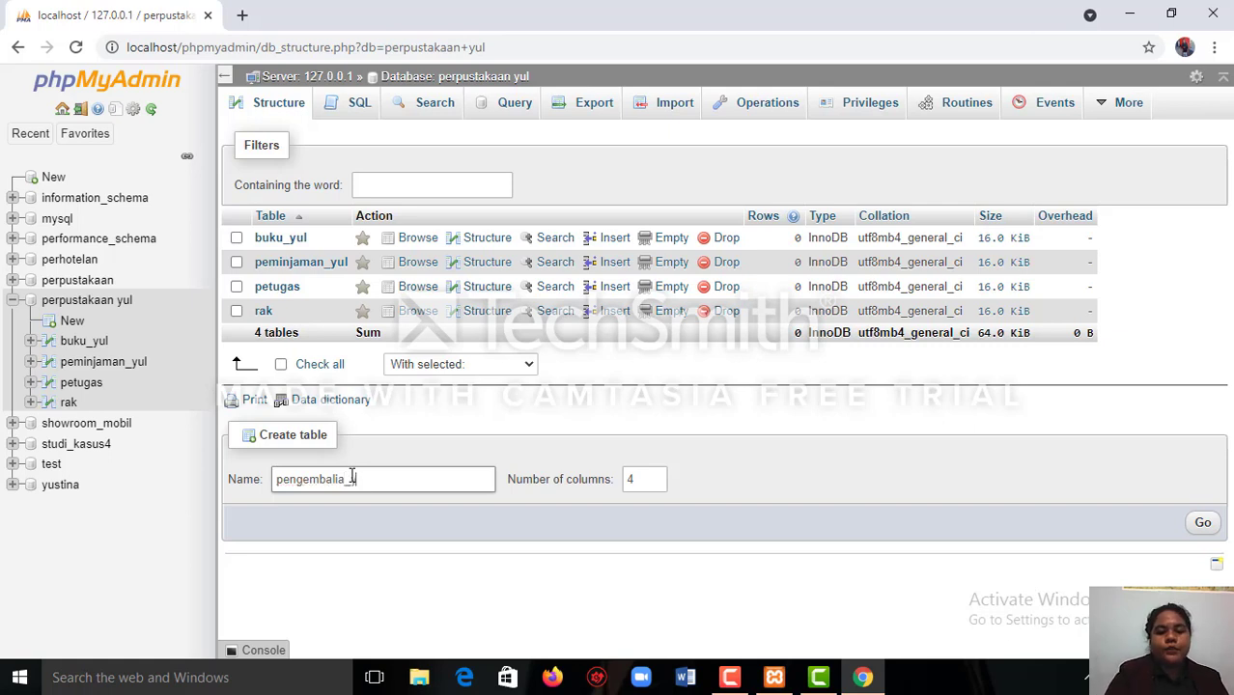
pyautogui.write('yu')
pyautogui.press('BackSpace')
pyautogui.press('BackSpace')
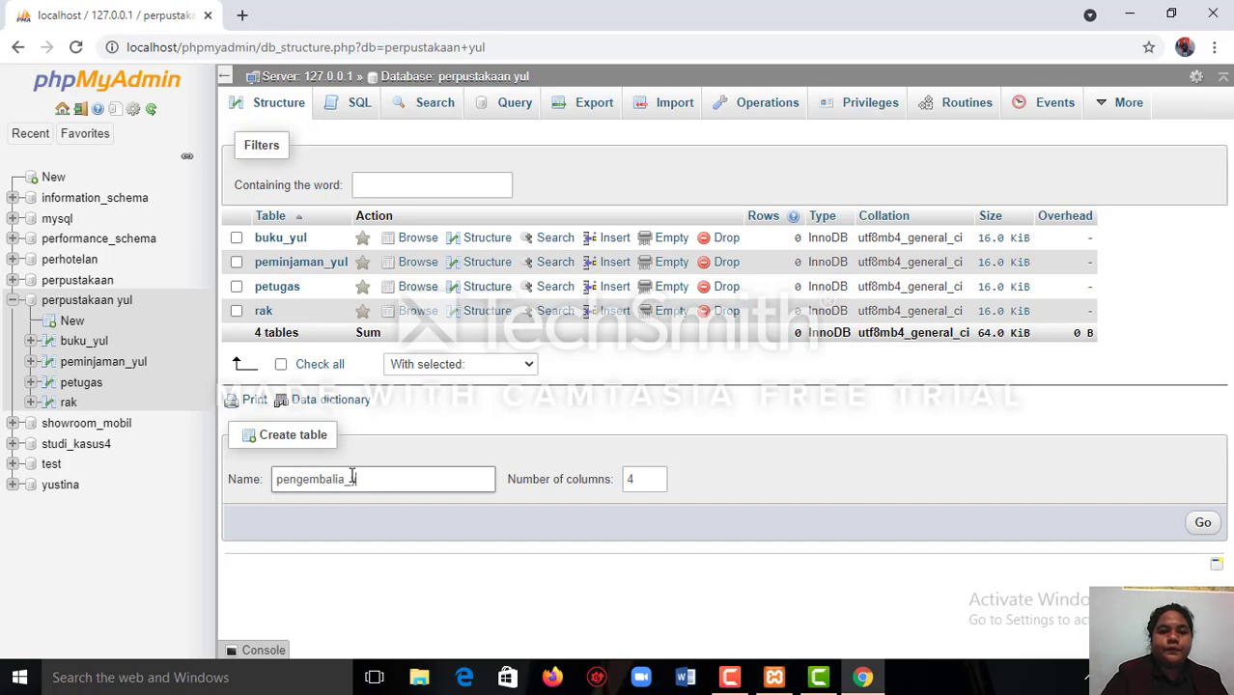
pyautogui.write('yu')
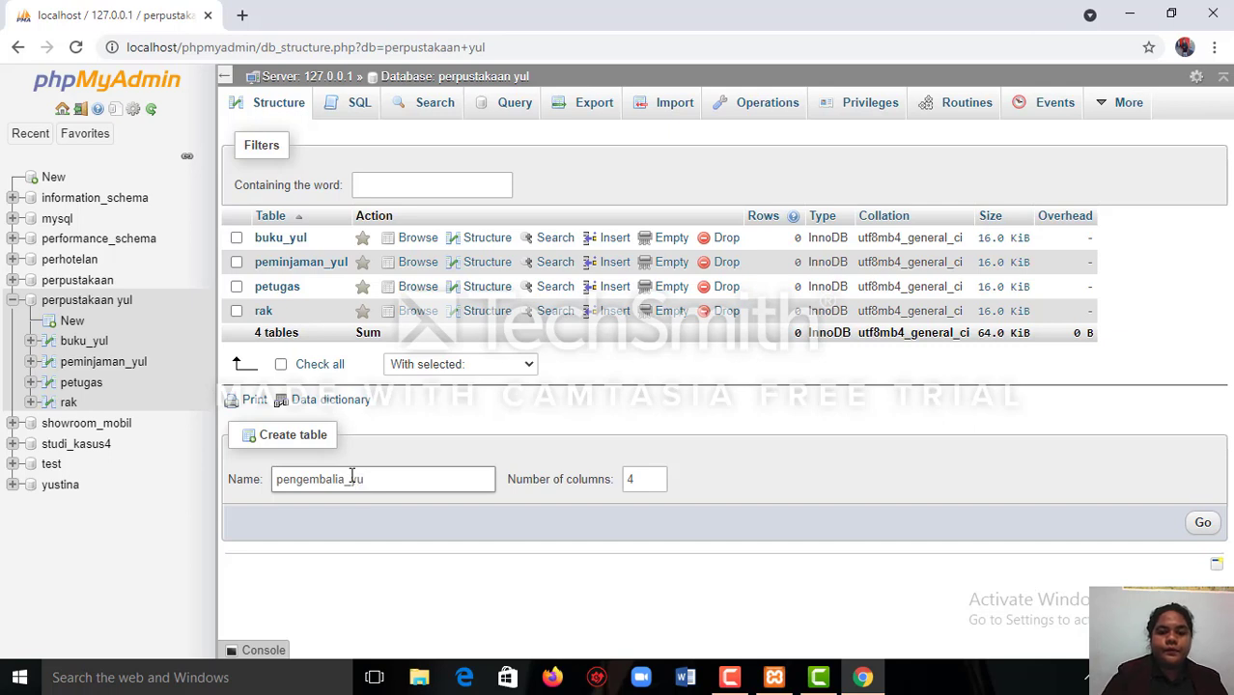
pyautogui.write('l')
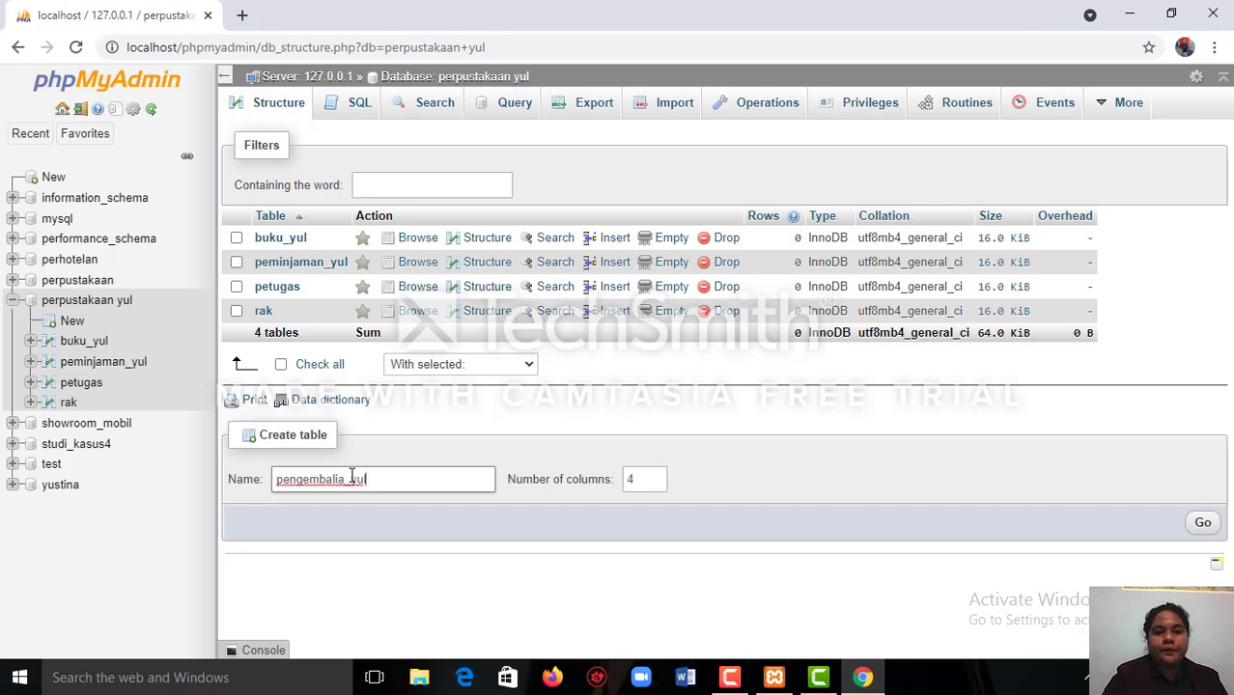
pyautogui.click(658, 476)
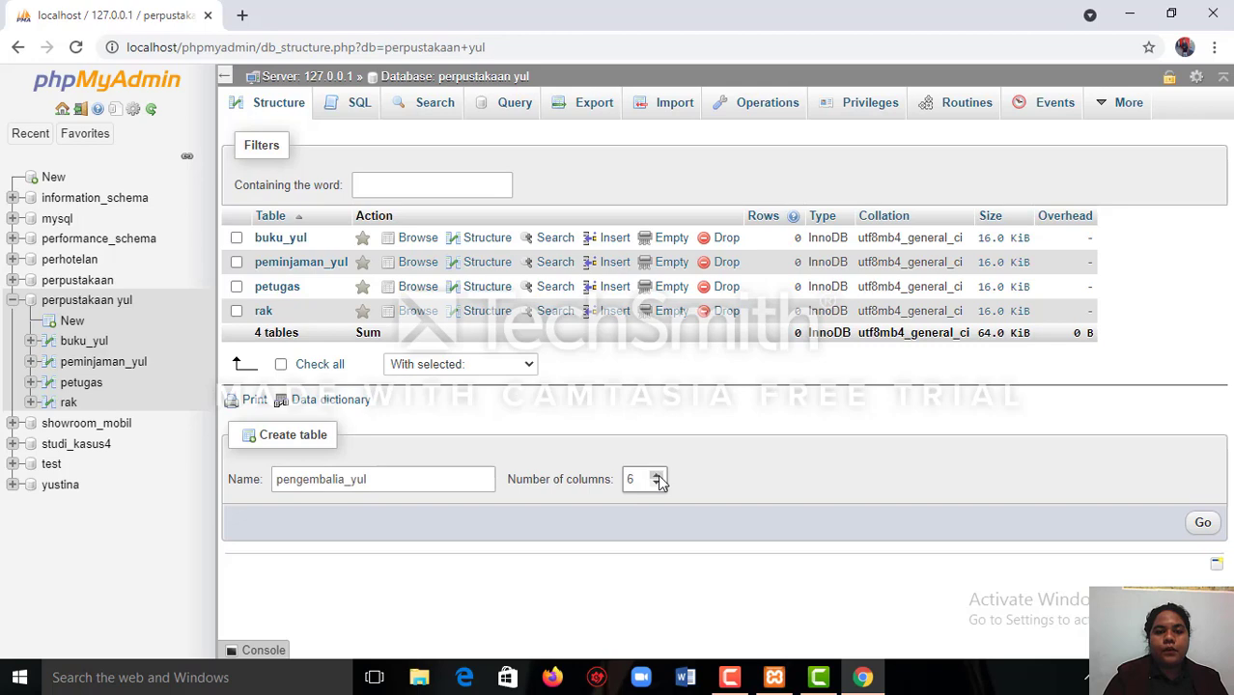
pyautogui.click(1201, 526)
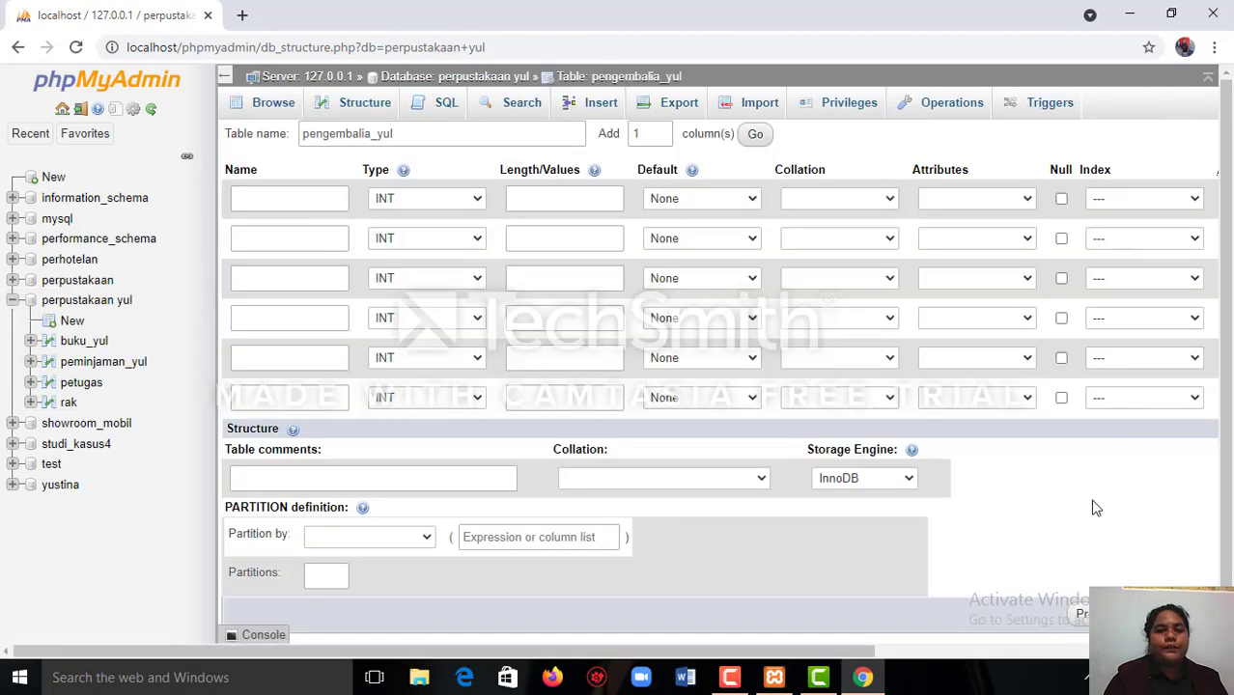
# Name the first column of the new table id_pengembalian.
pyautogui.click(265, 203)
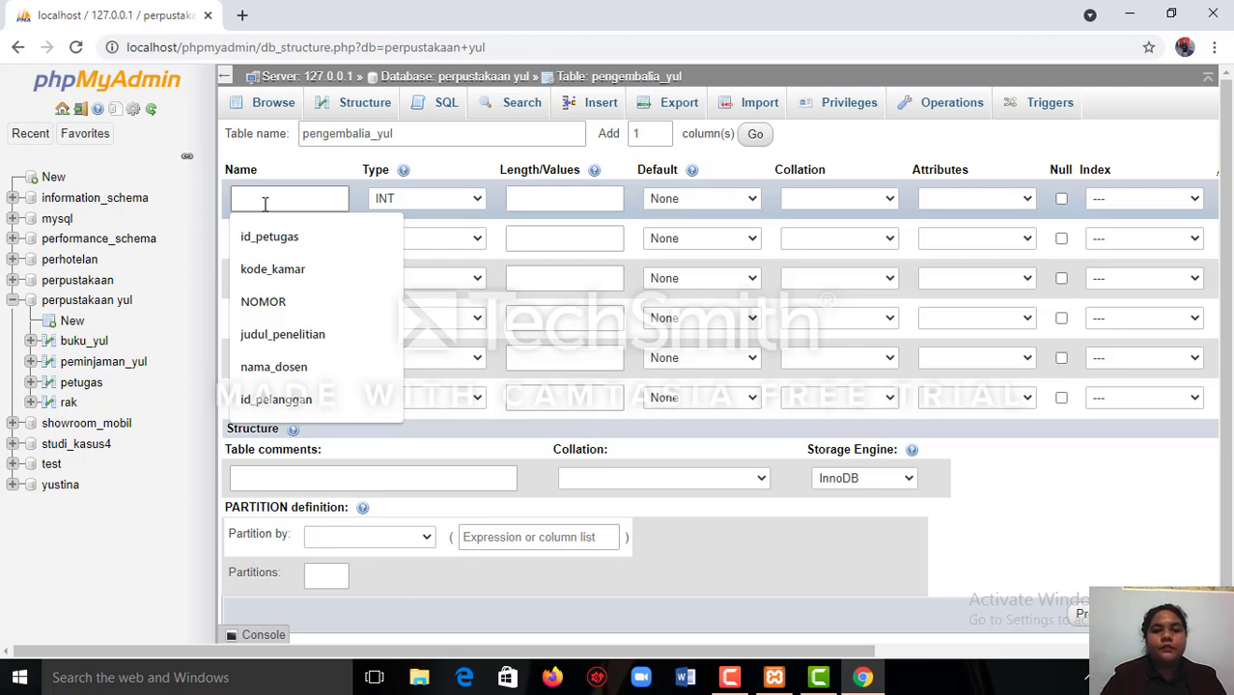
pyautogui.write('id_')
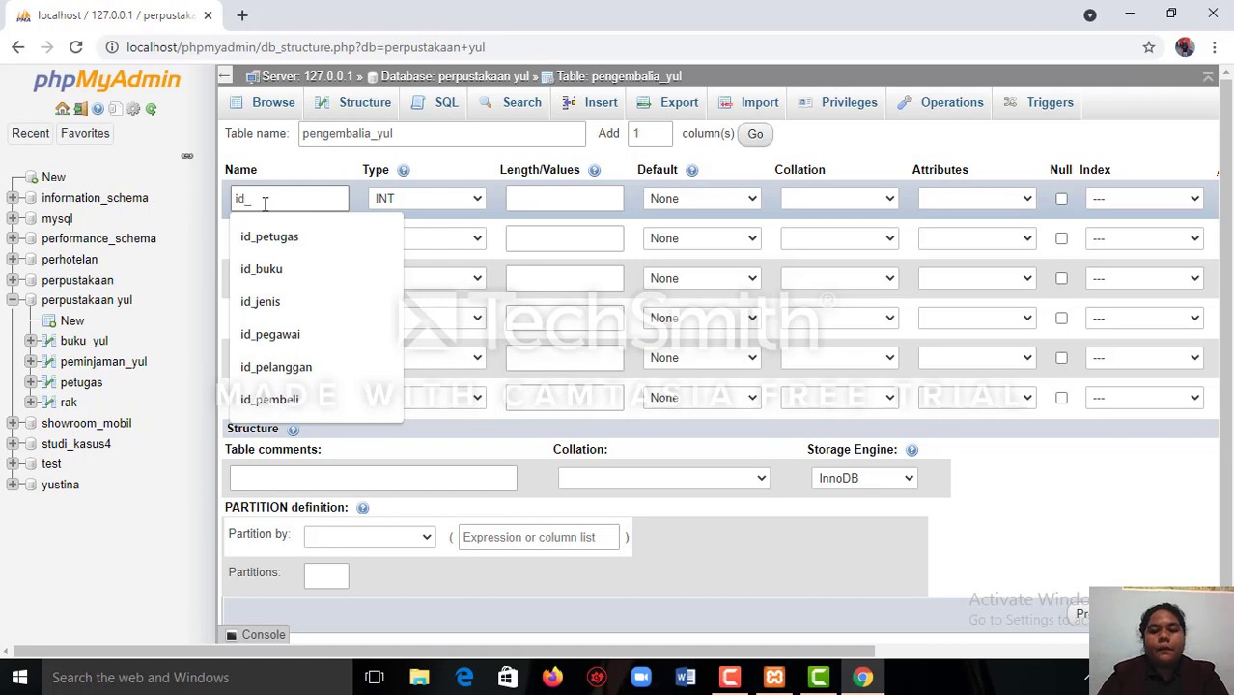
pyautogui.write('penv')
pyautogui.press('BackSpace')
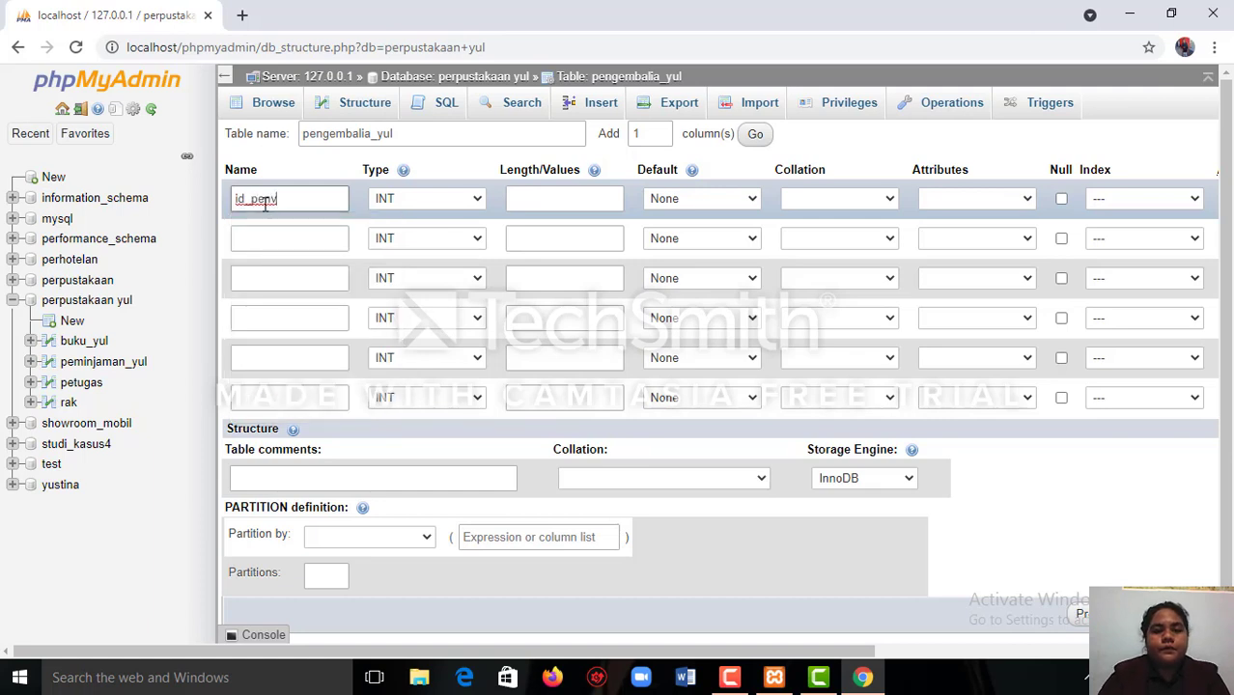
pyautogui.write('g')
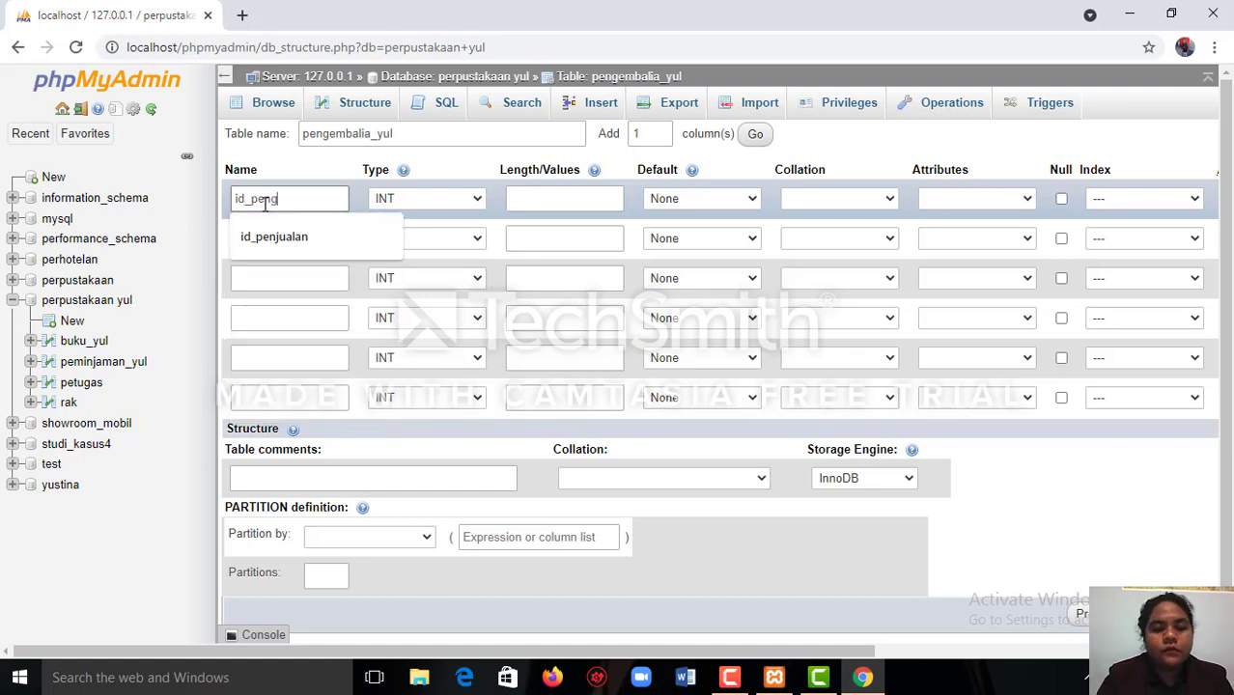
pyautogui.write('embalia')
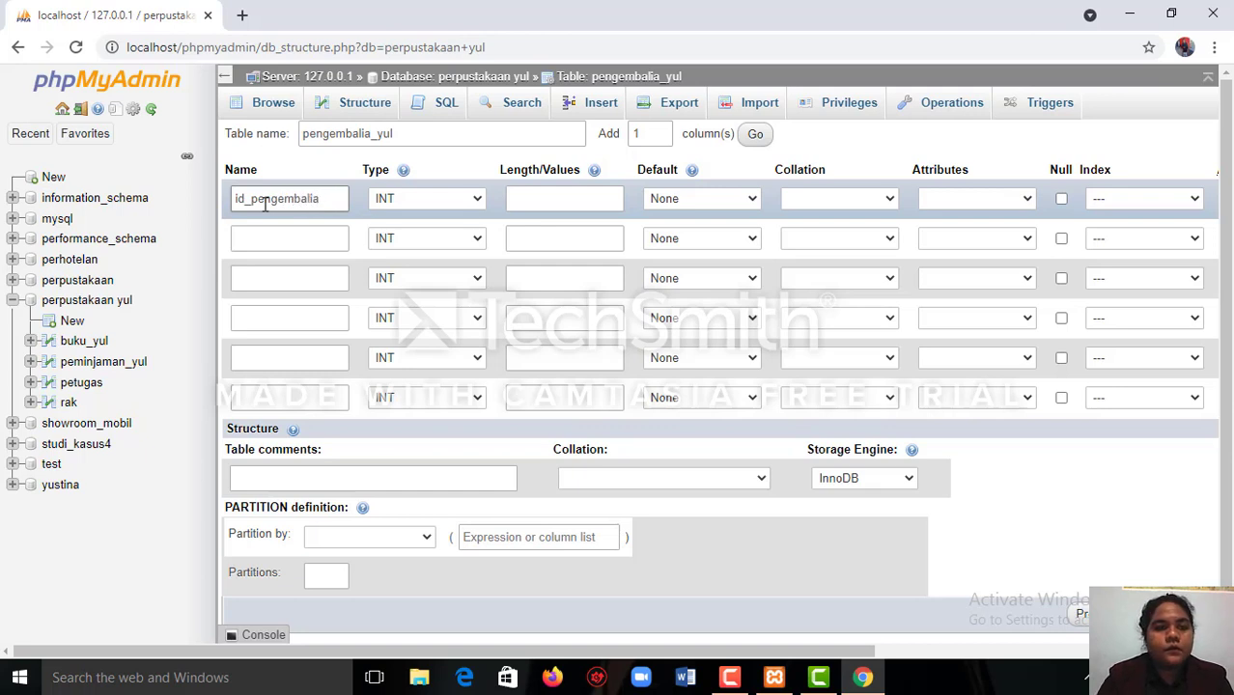
pyautogui.write('n')
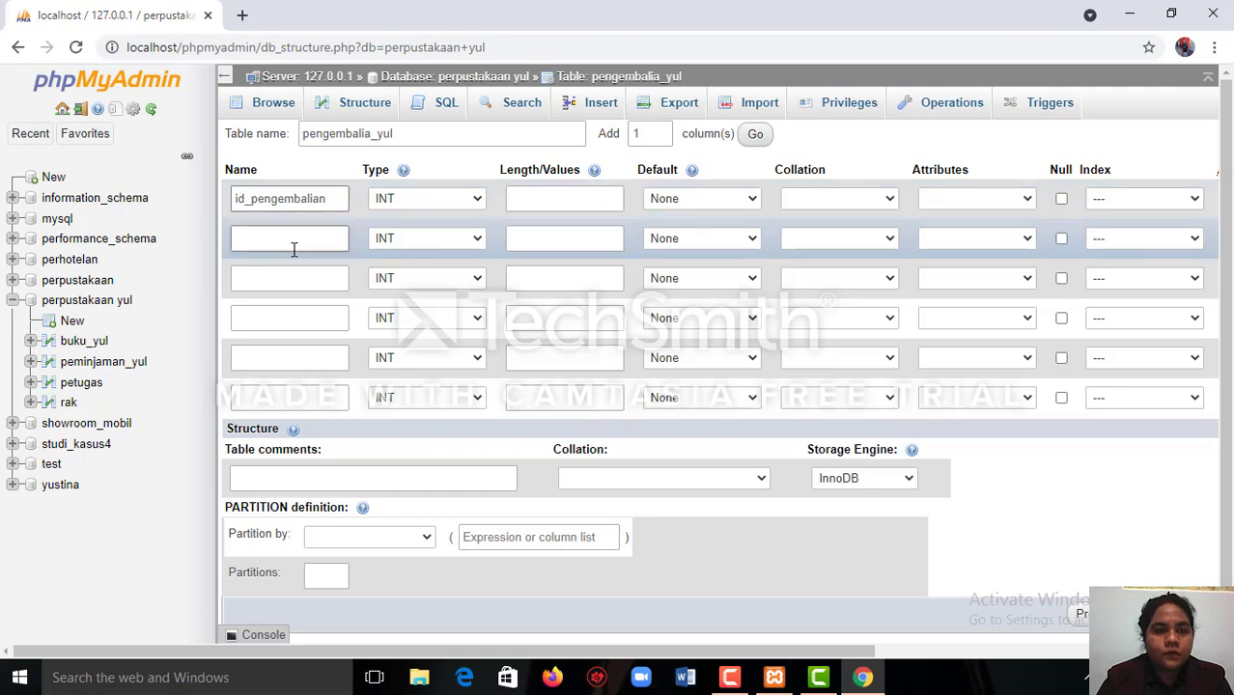
# Name the second column of the table tgl_kembalian.
pyautogui.click(290, 240)
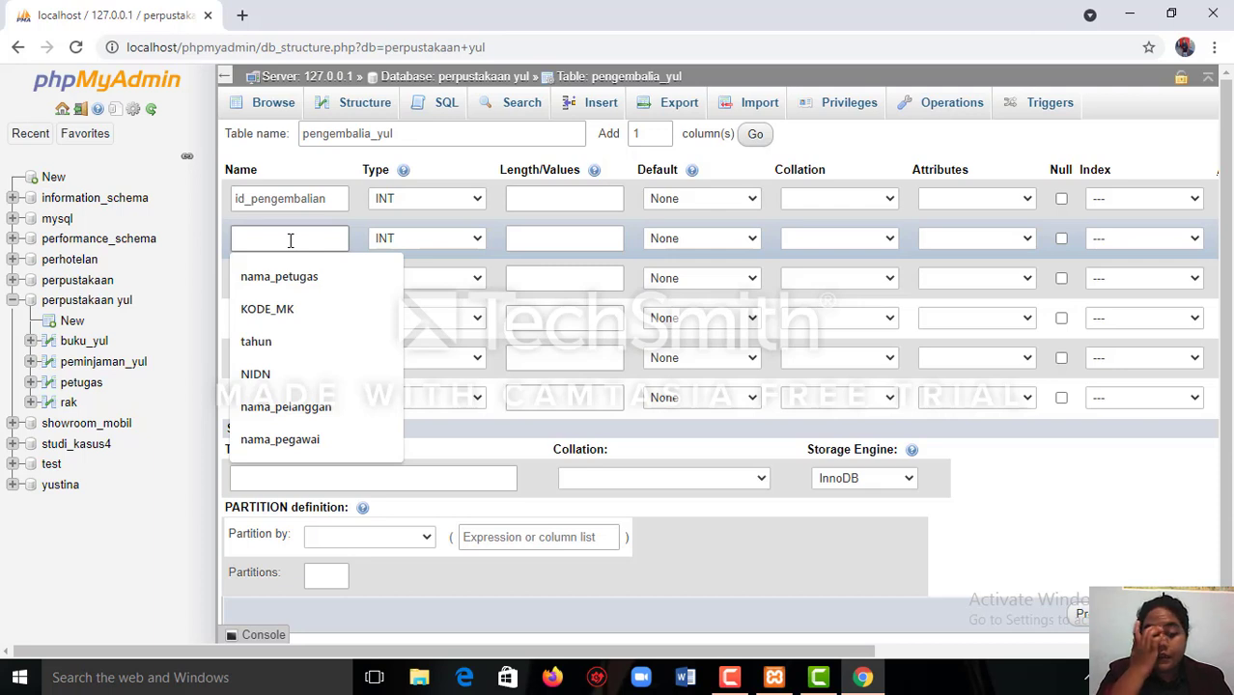
pyautogui.write('t')
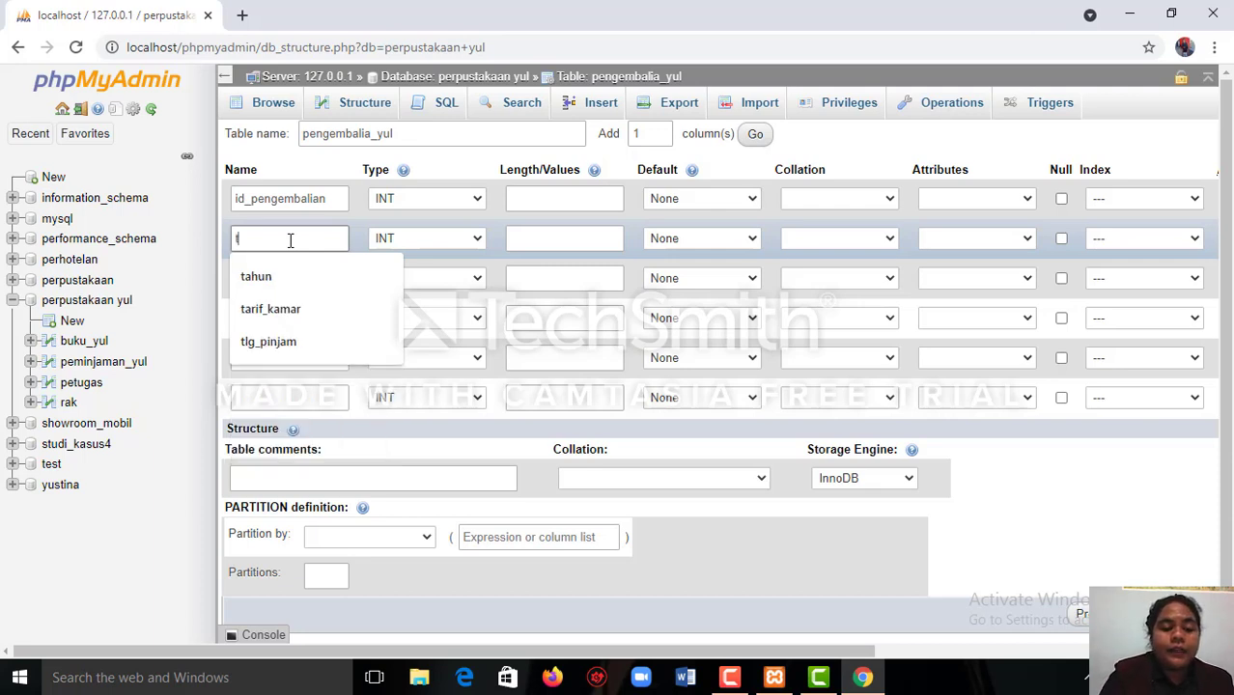
pyautogui.write('gl')
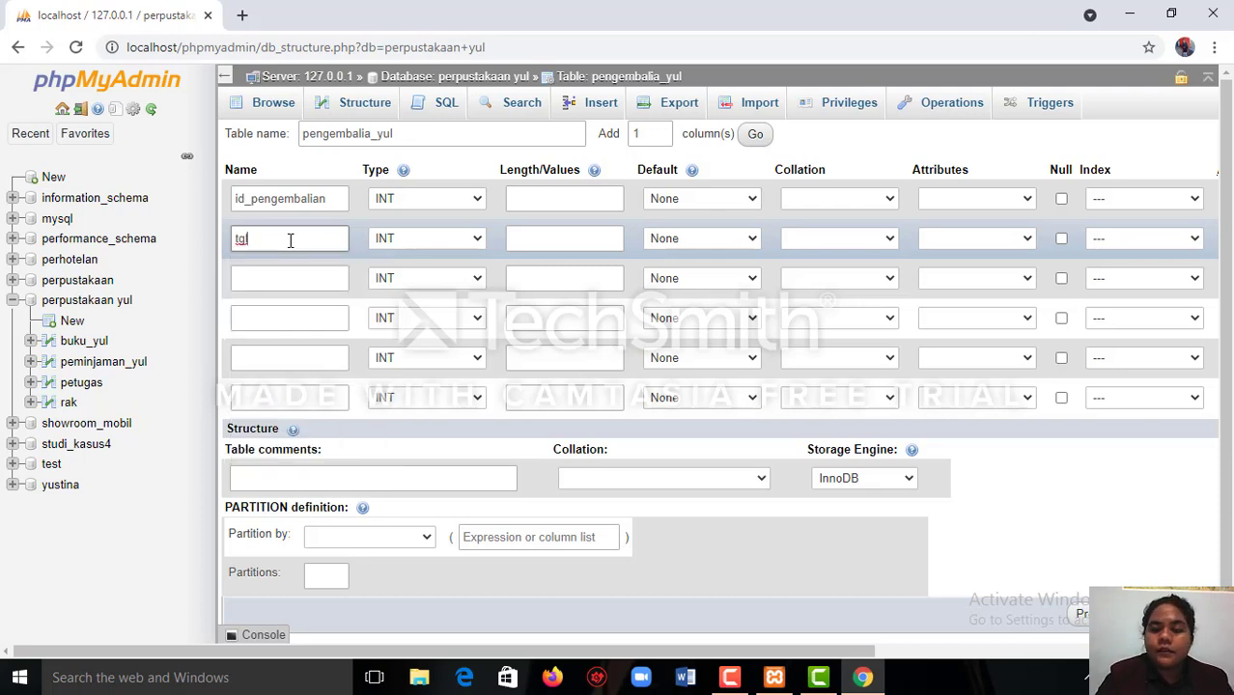
pyautogui.write('_')
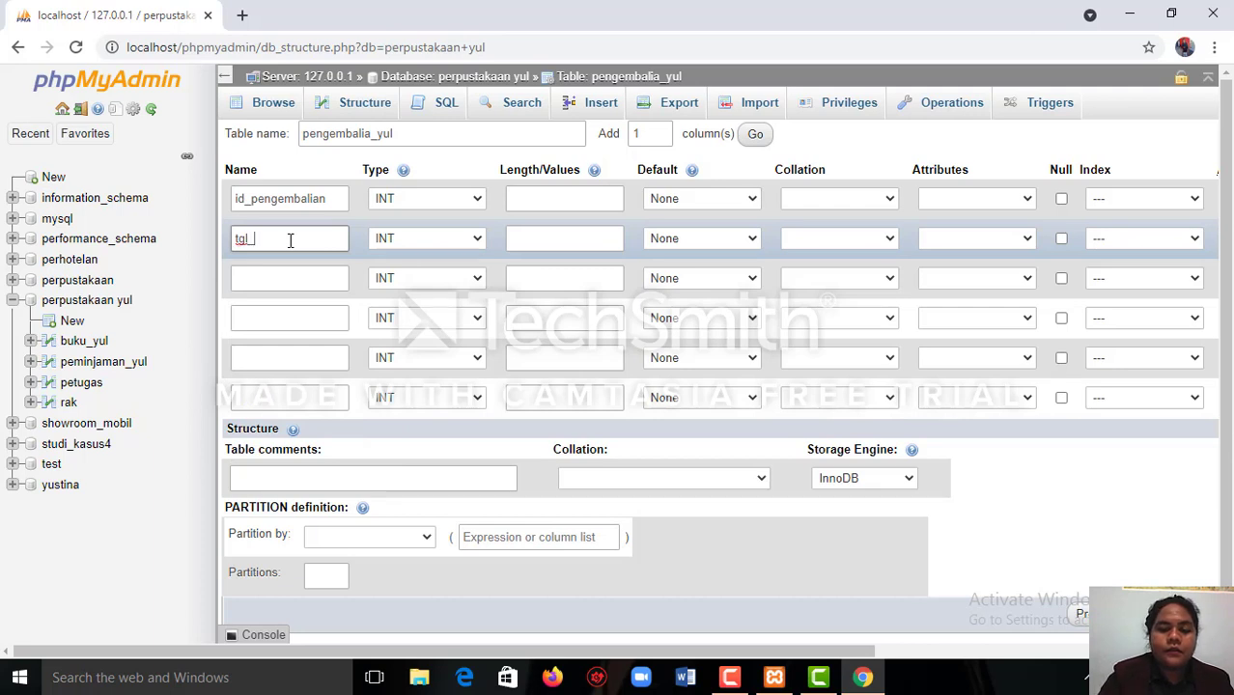
pyautogui.write('kemba')
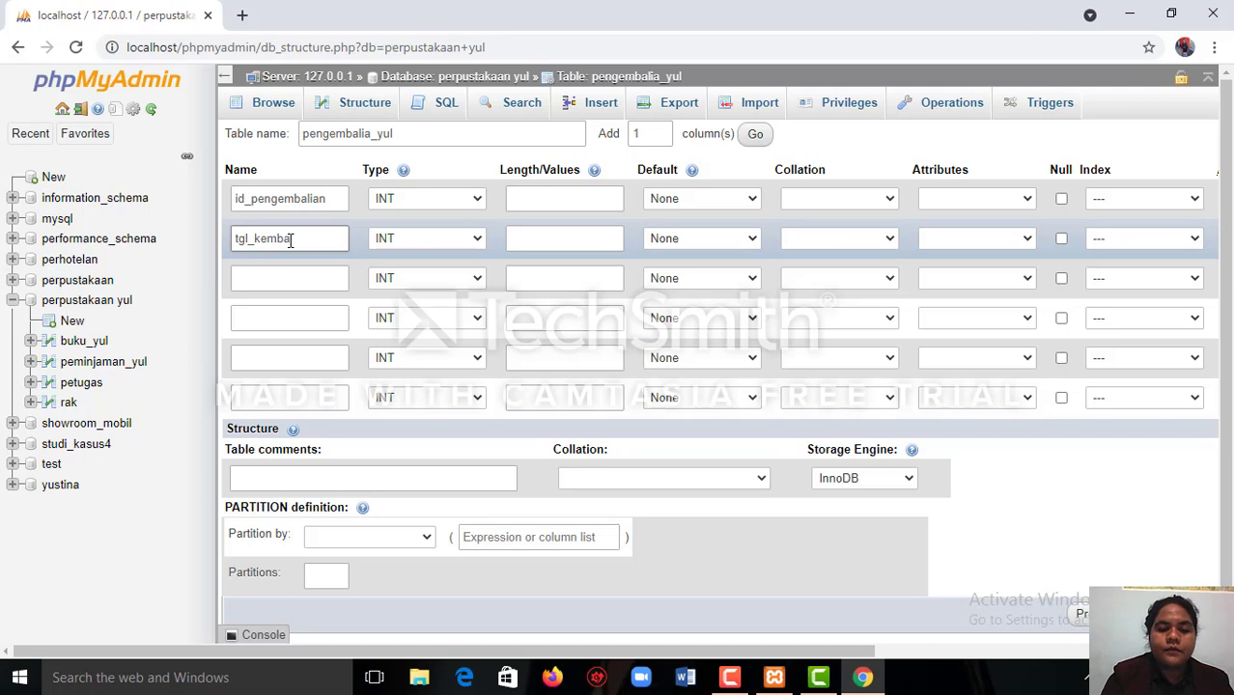
pyautogui.write('lian')
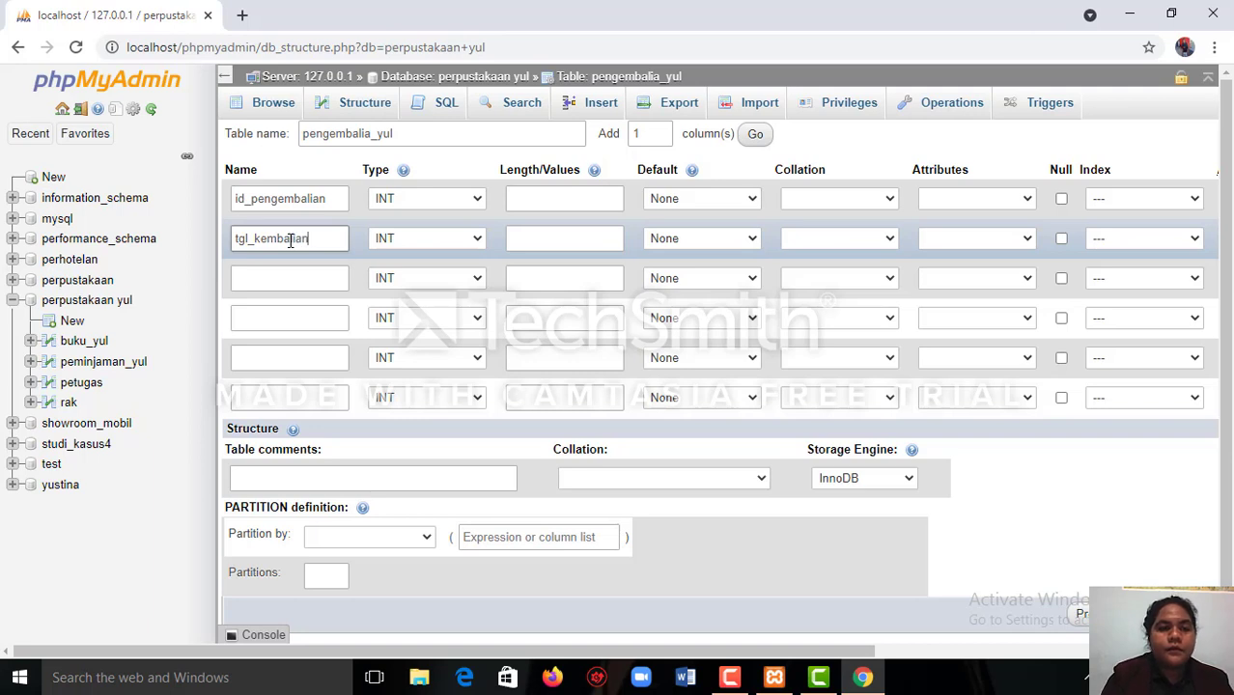
# Name the third column denda and the fourth column id_buku.
pyautogui.click(322, 280)
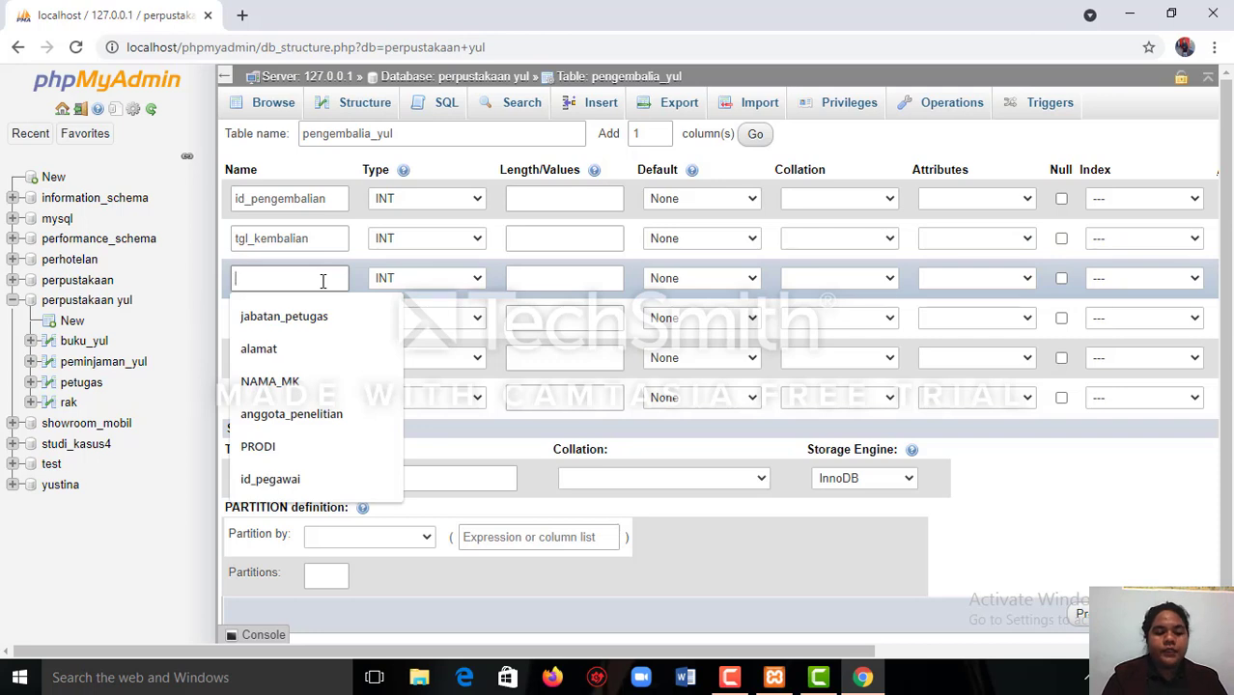
pyautogui.write('denda')
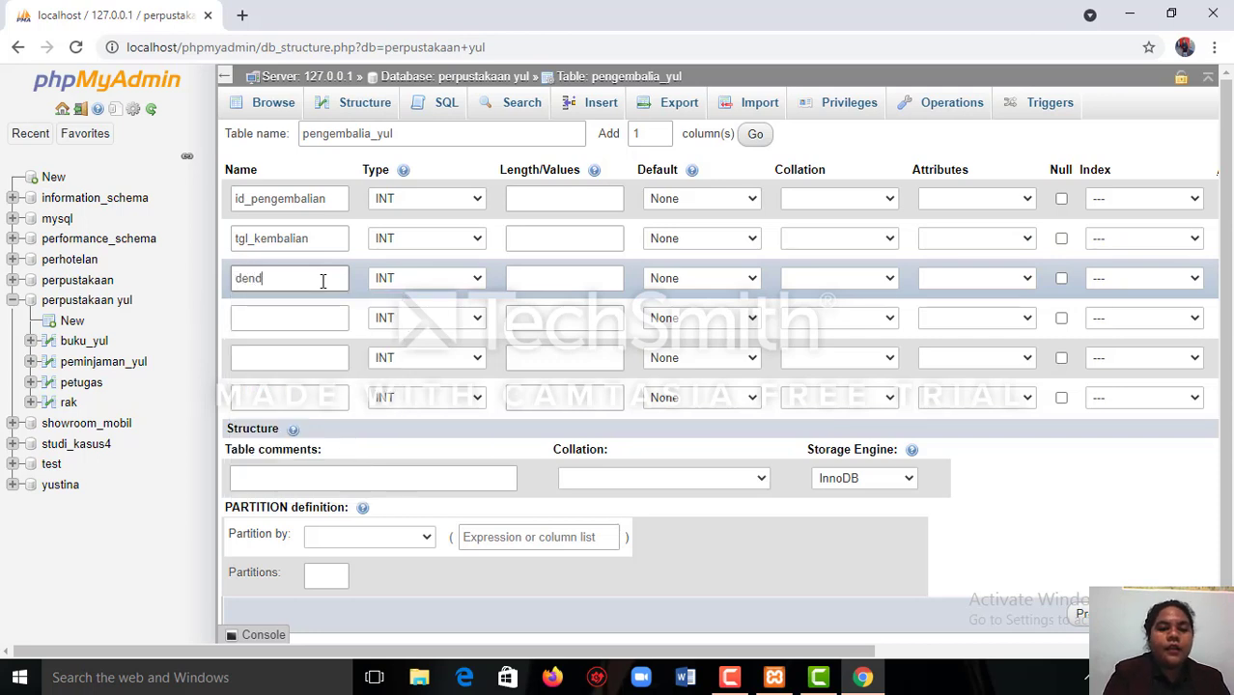
pyautogui.click(323, 325)
pyautogui.click(323, 326)
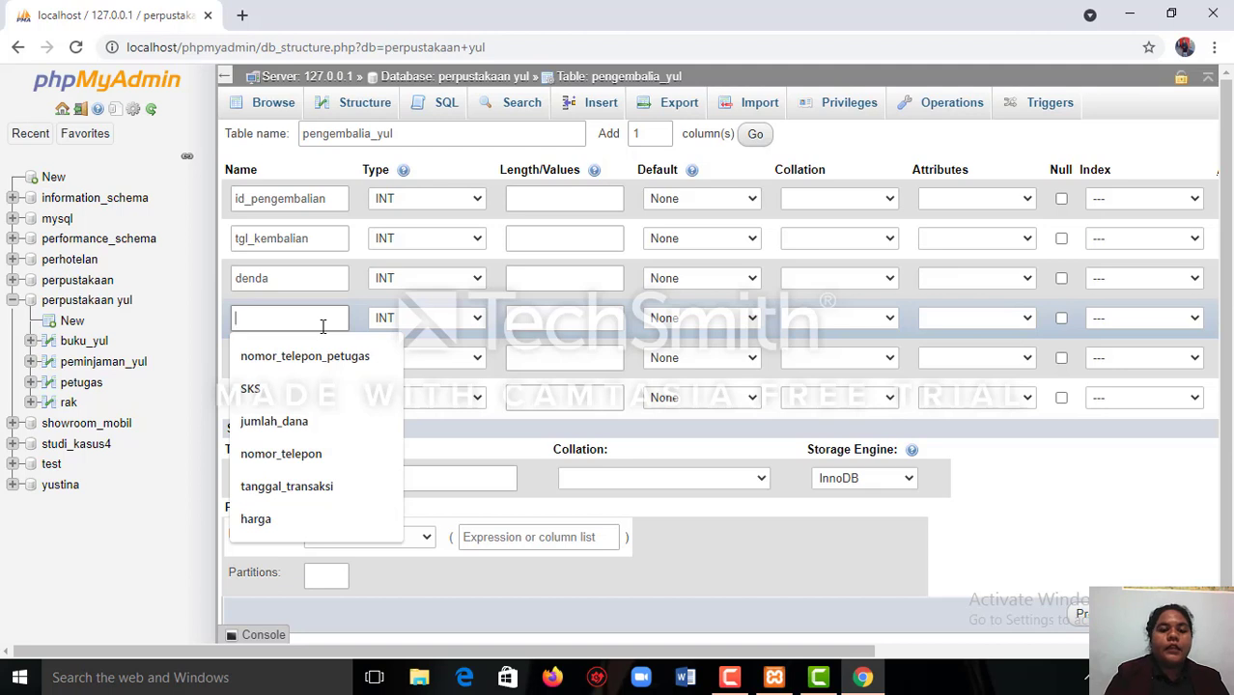
pyautogui.write('id')
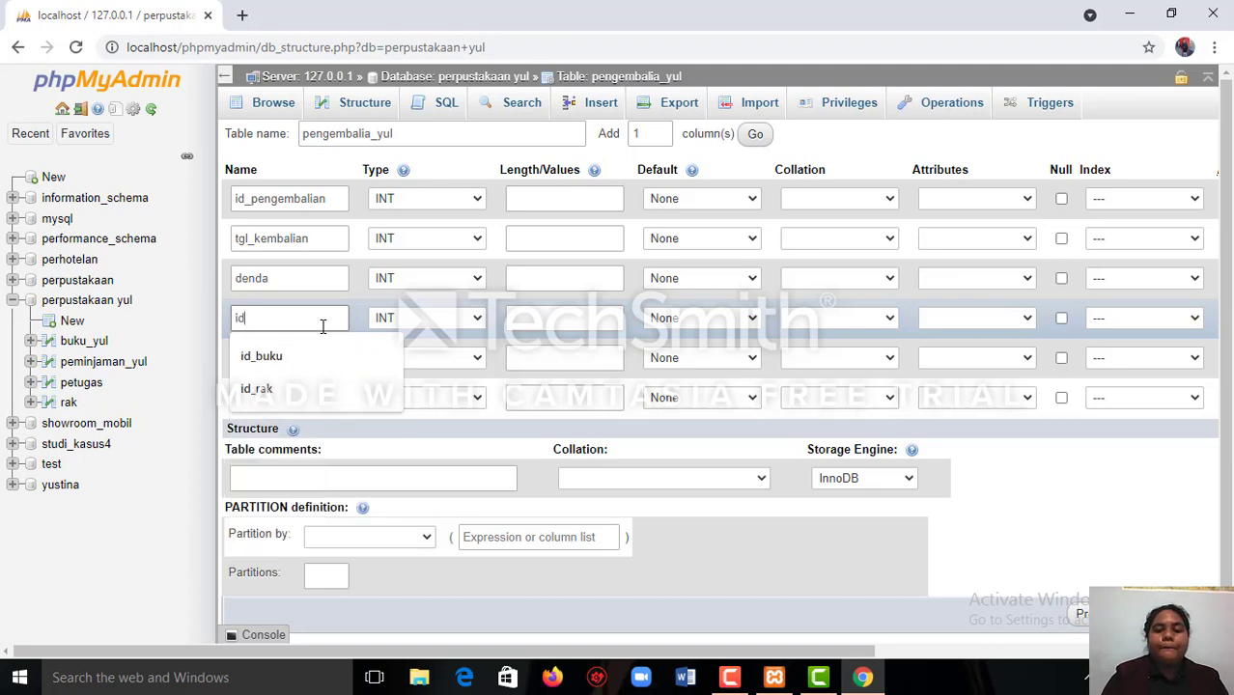
pyautogui.write('_')
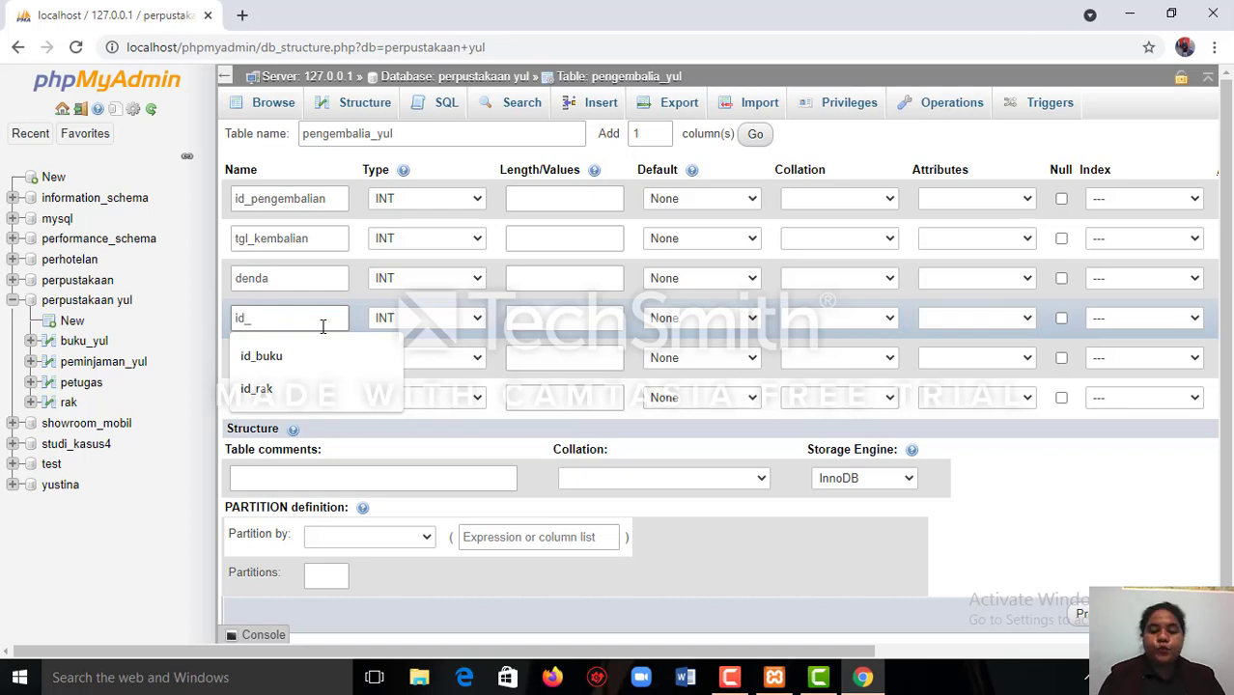
pyautogui.write('buku')
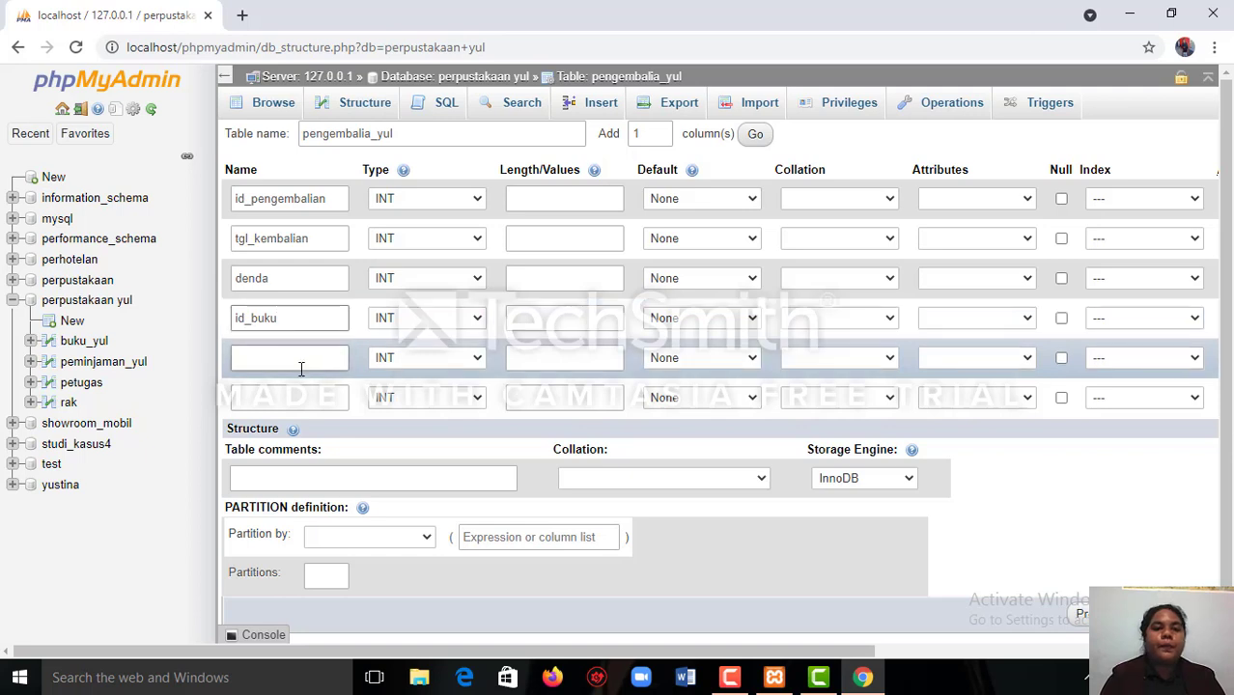
# Name the fifth column of the pengembalia_yul table id_anggota.
pyautogui.click(303, 366)
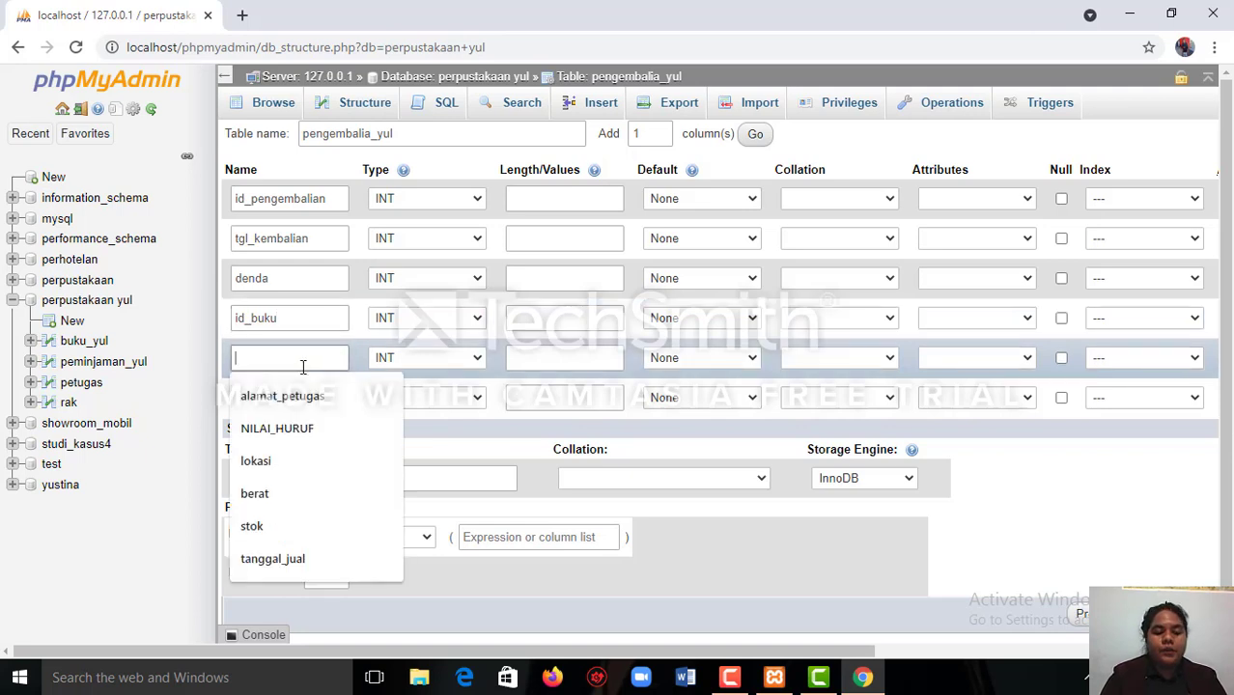
pyautogui.write('id')
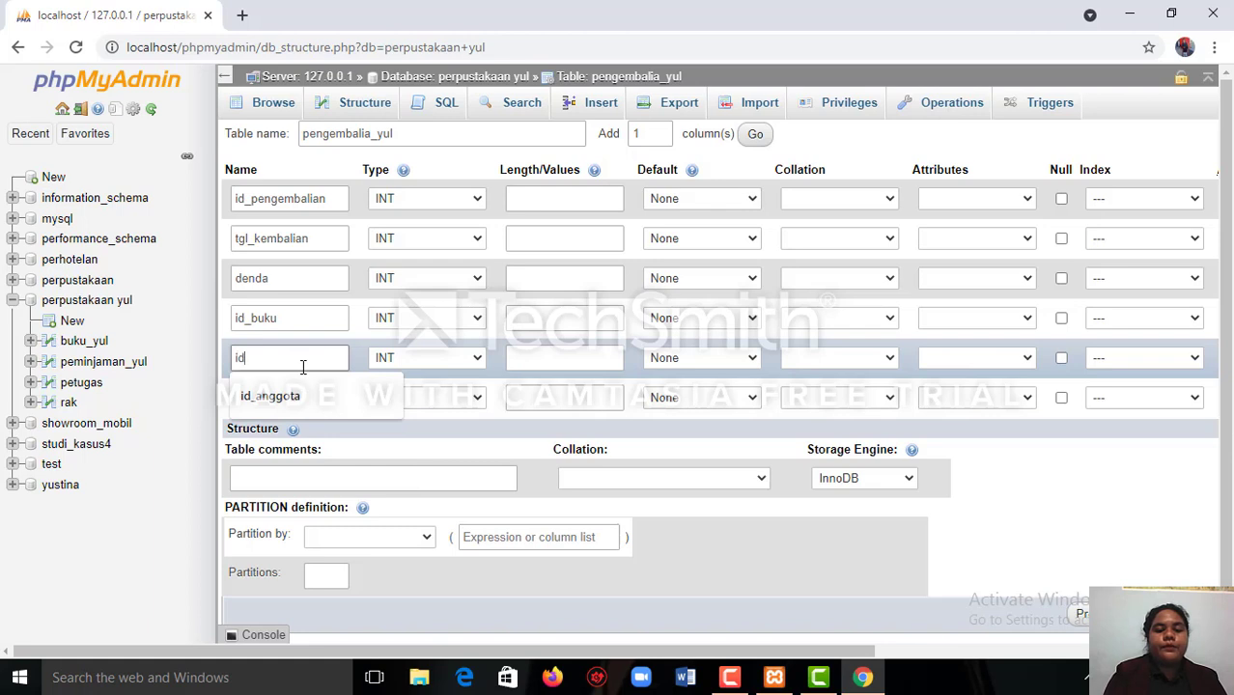
pyautogui.write('_a')
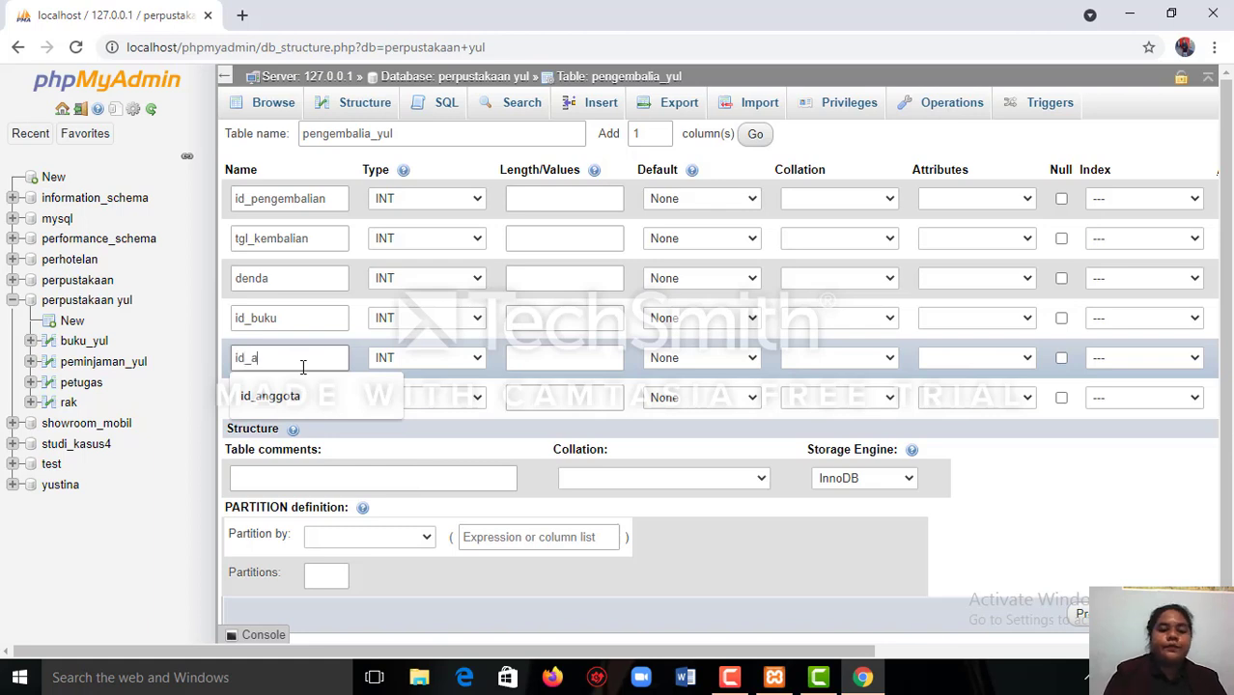
pyautogui.write('nggota')
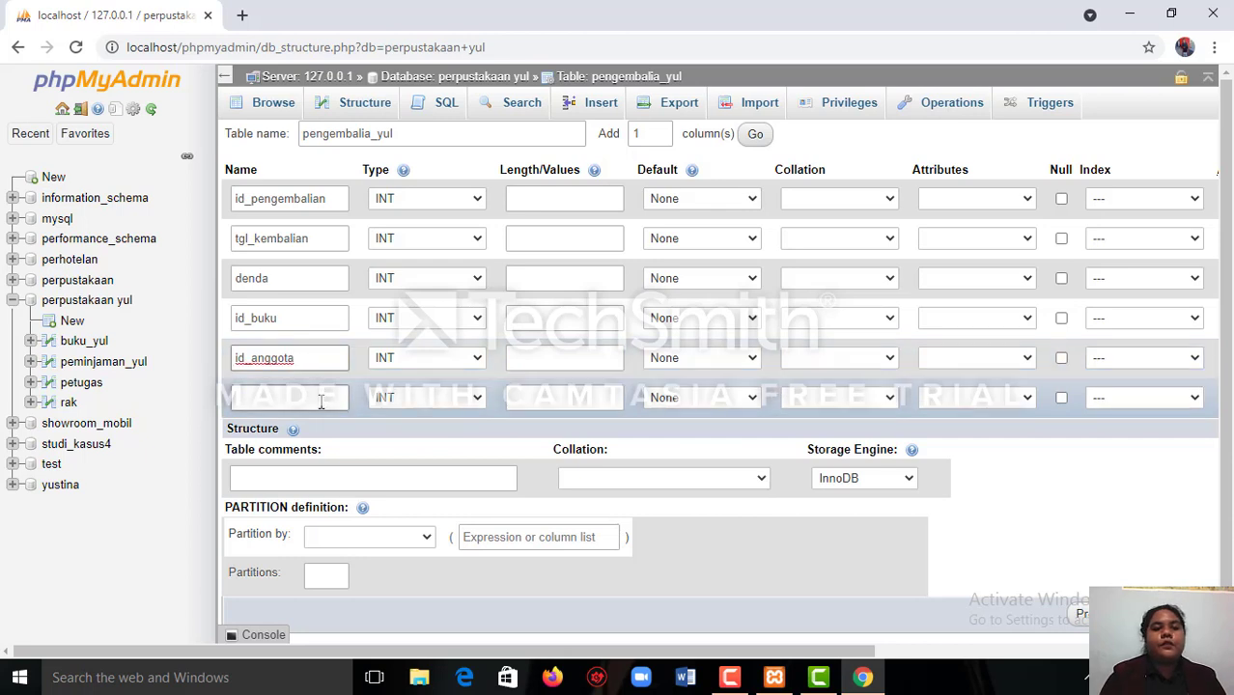
# Name the sixth column of the pengembalia_yul table id_petugas.
pyautogui.click(321, 401)
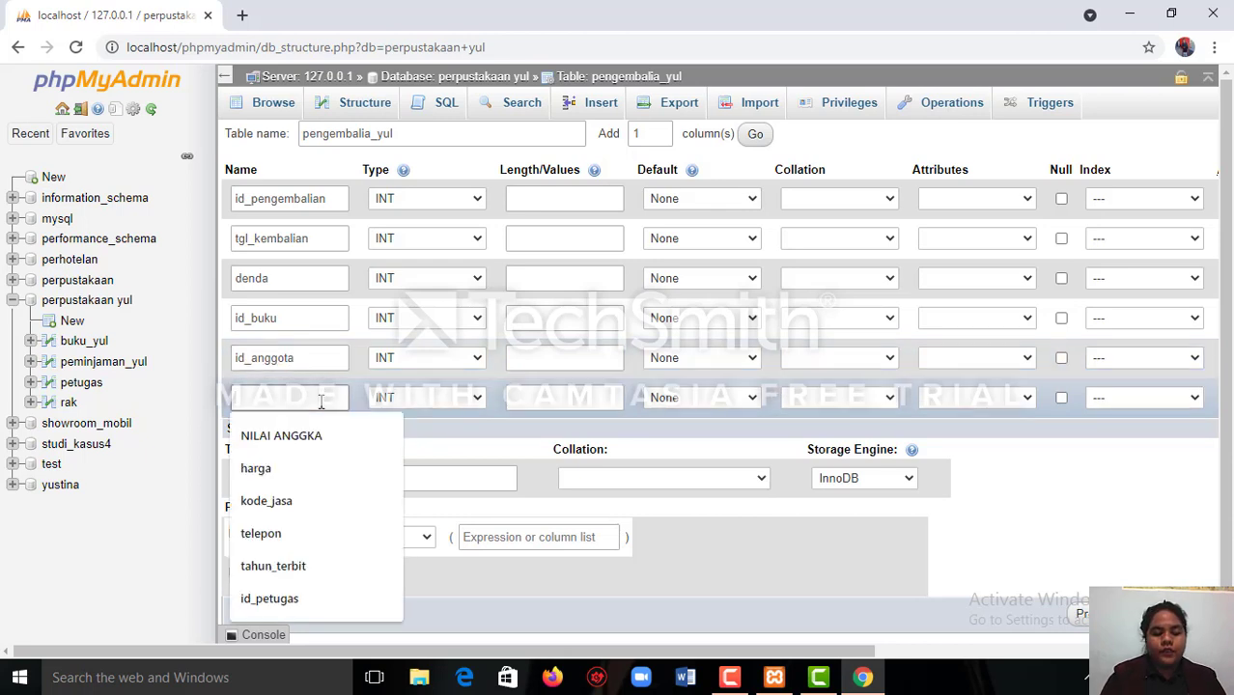
pyautogui.write('id')
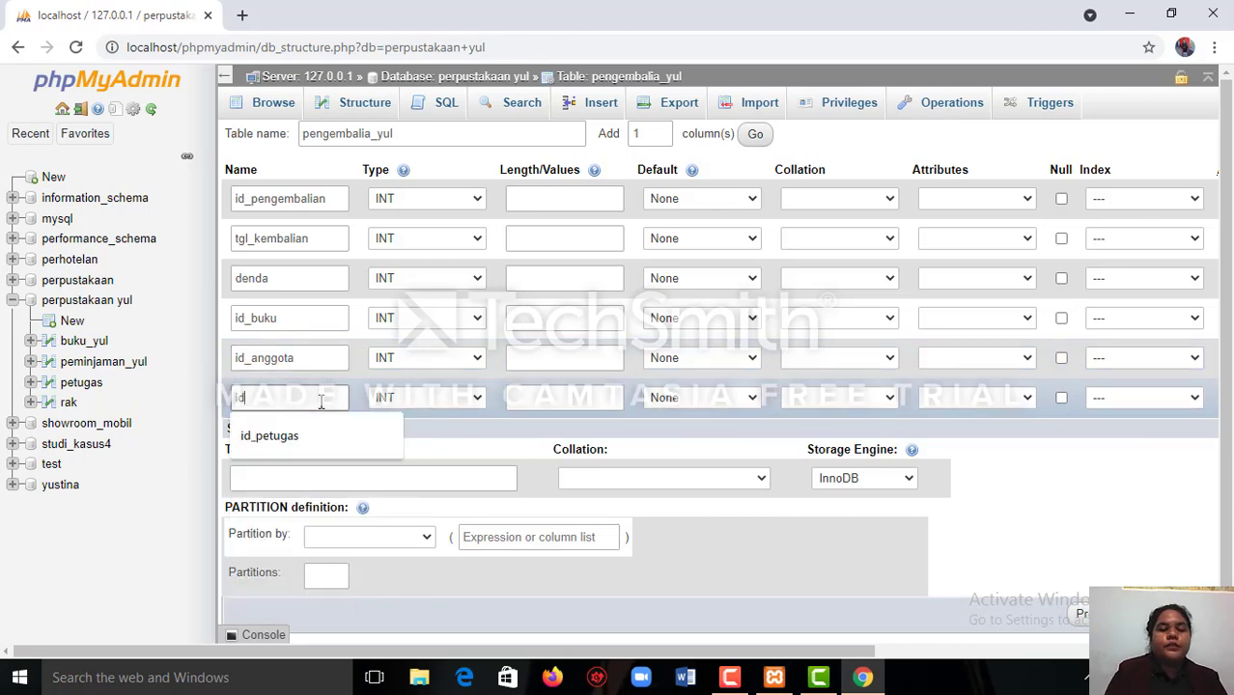
pyautogui.write('_pe')
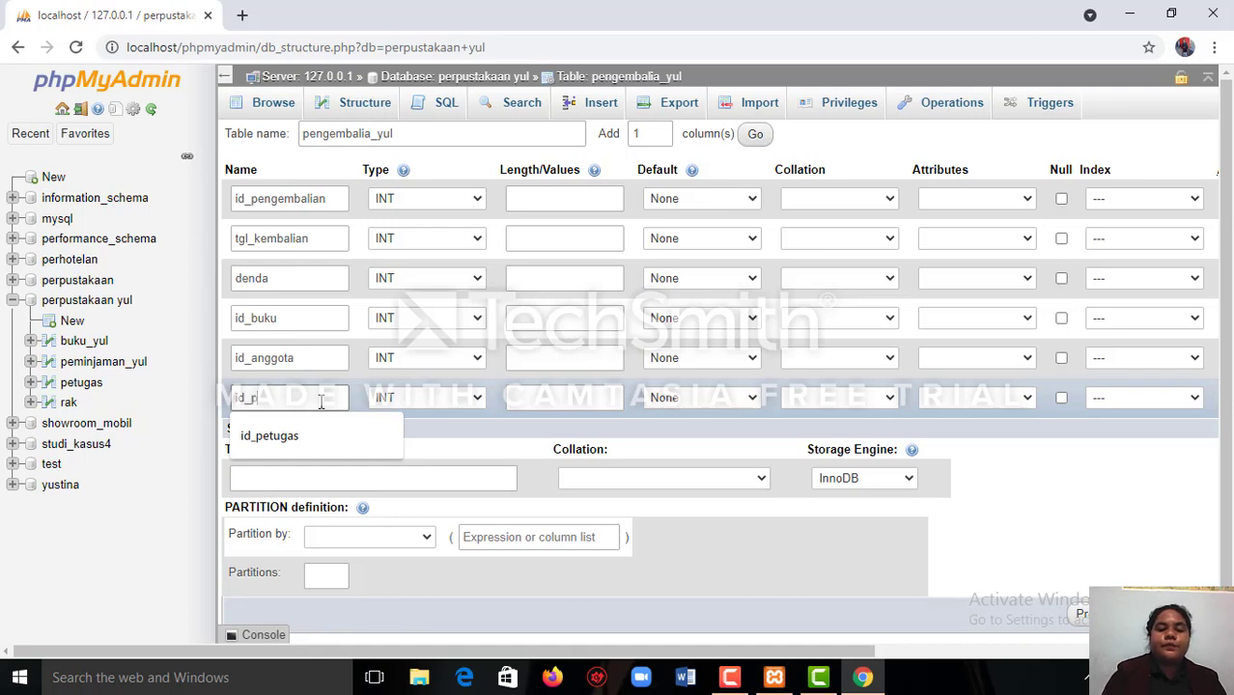
pyautogui.write('y')
pyautogui.press('BackSpace')
pyautogui.write('tugas')
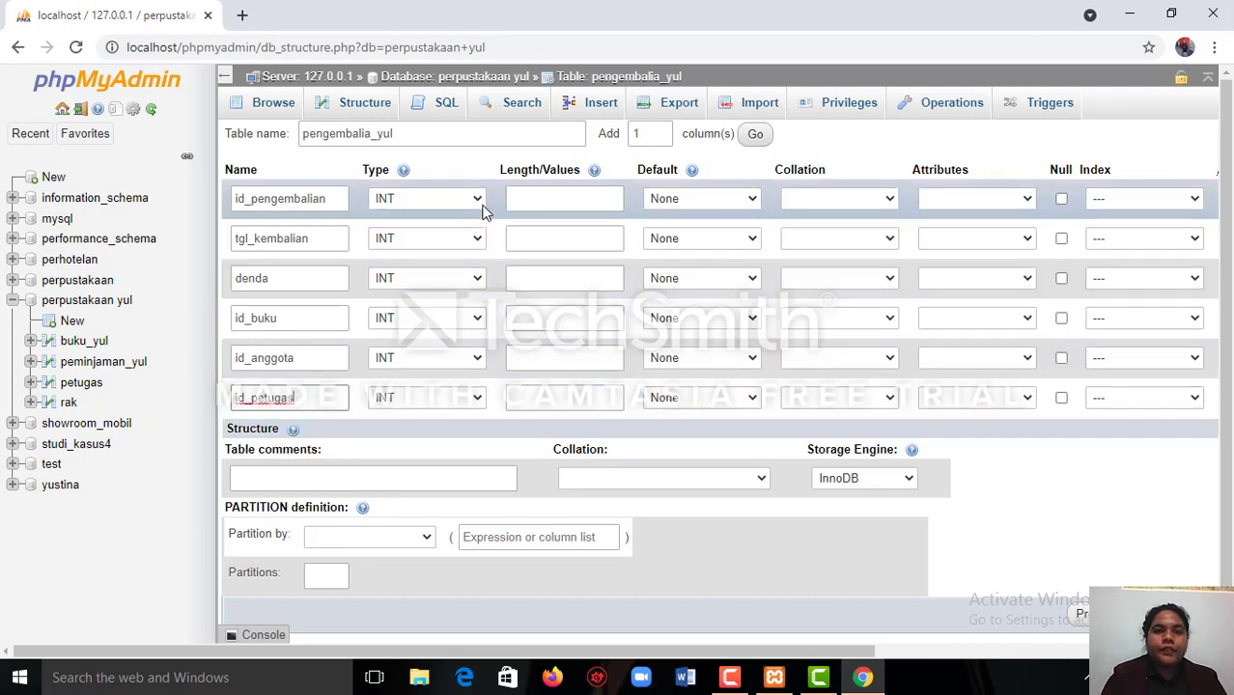
# Give the id_pengembalian column the INT type with a length of 11.
pyautogui.click(480, 203)
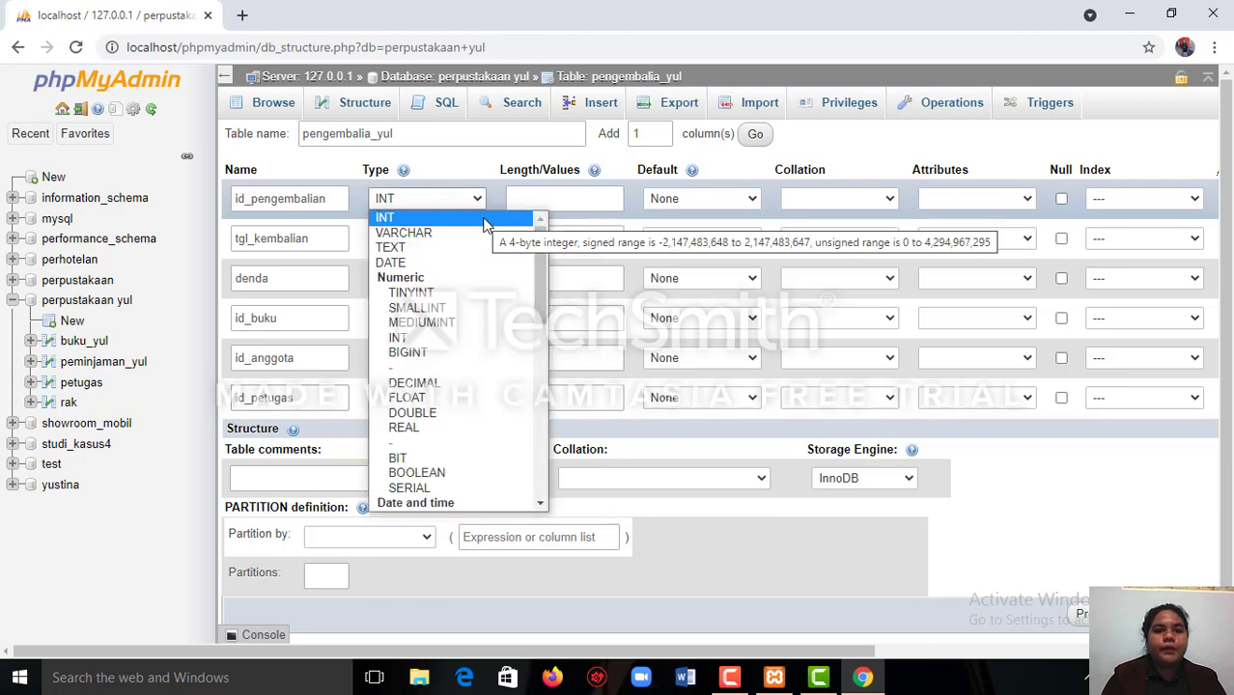
pyautogui.click(485, 219)
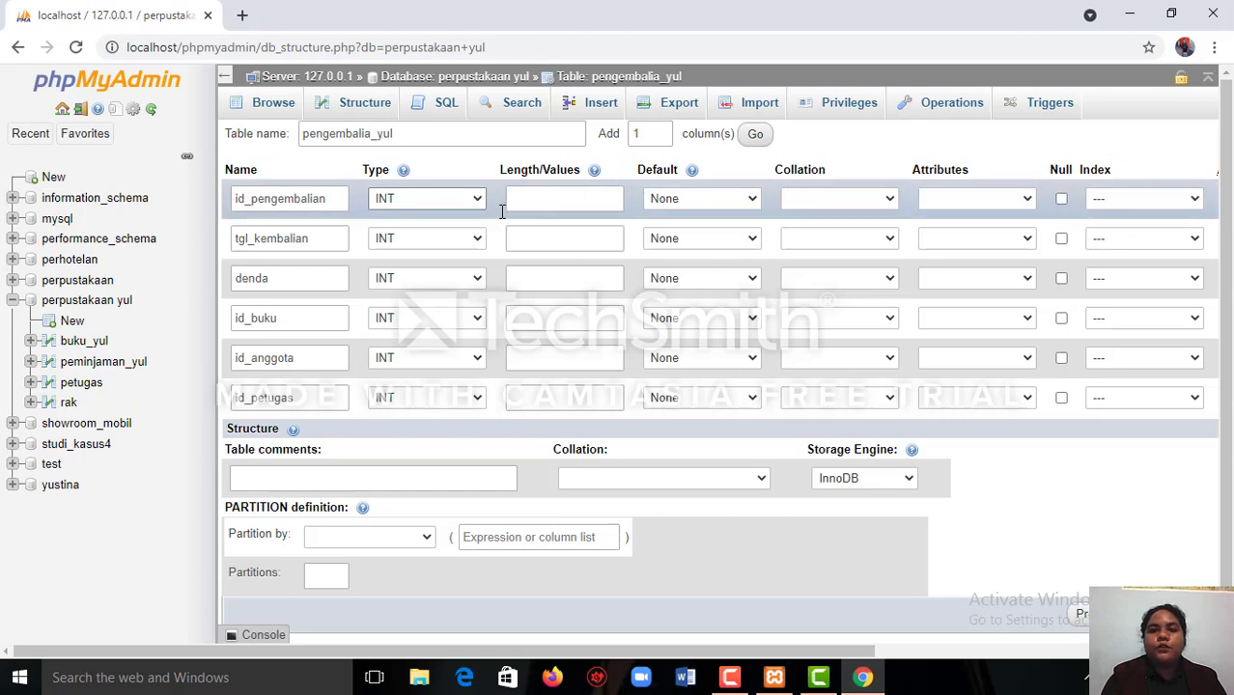
pyautogui.click(549, 200)
pyautogui.click(551, 202)
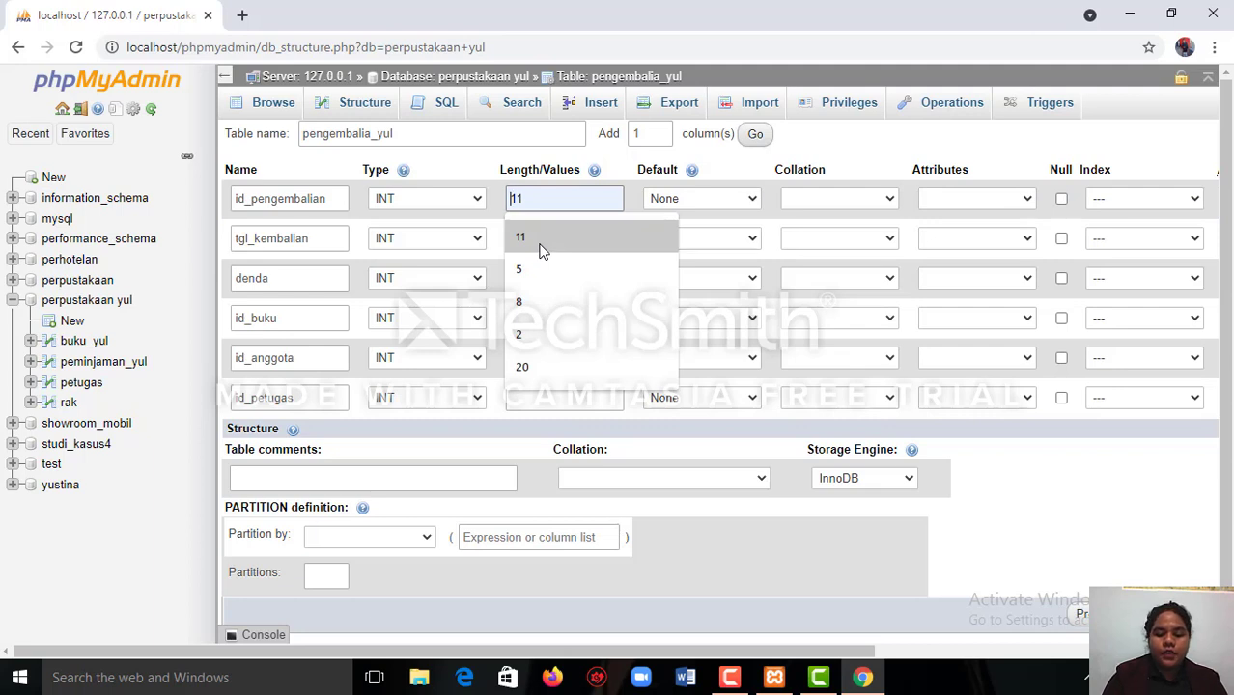
pyautogui.click(540, 249)
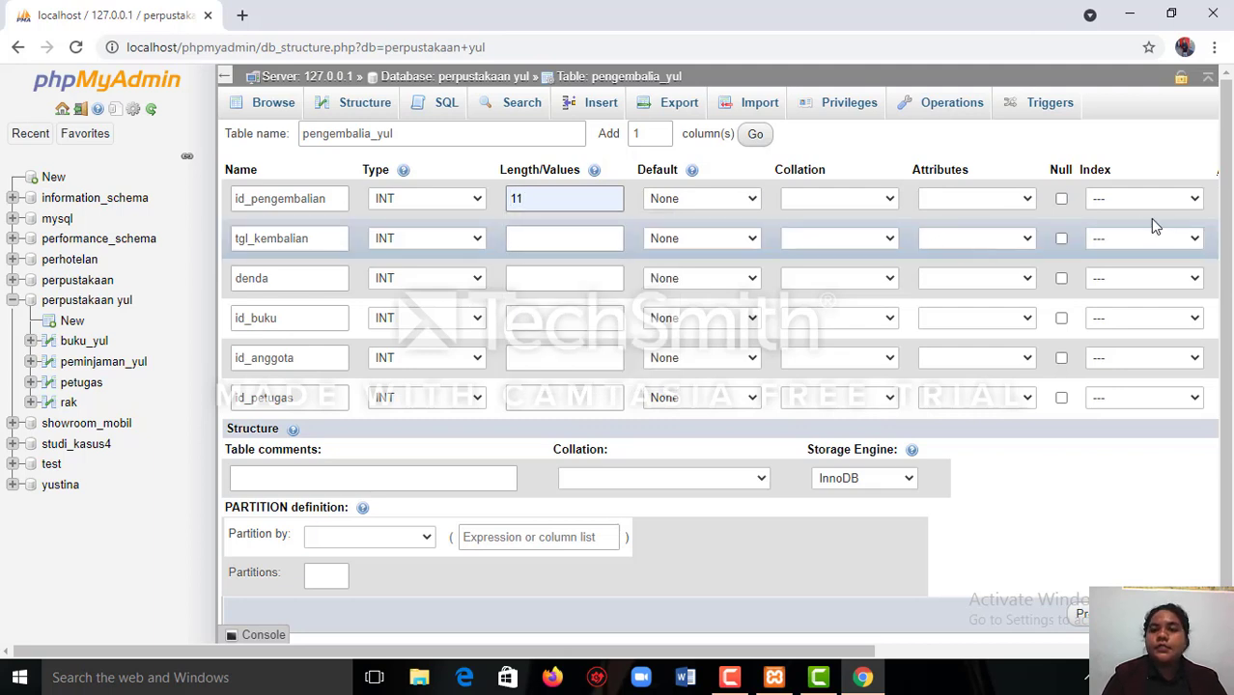
# Make id_pengembalian the PRIMARY index of the table and turn on auto-increment for it.
pyautogui.click(1194, 200)
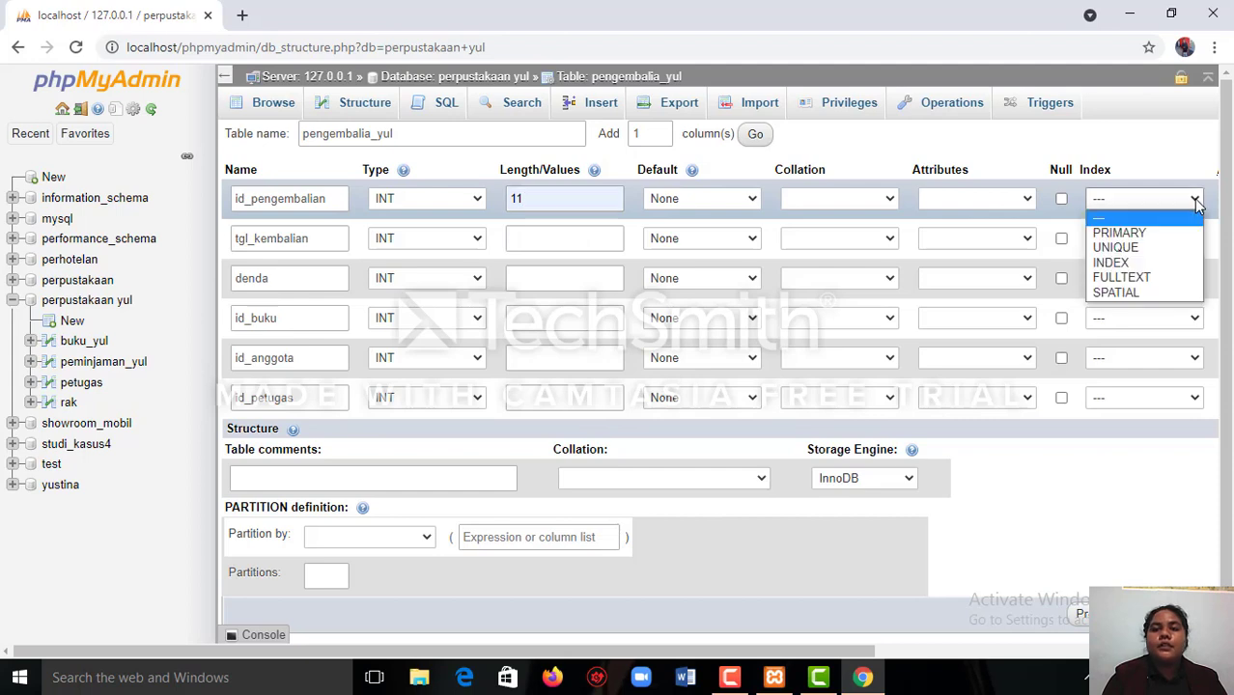
pyautogui.click(1191, 234)
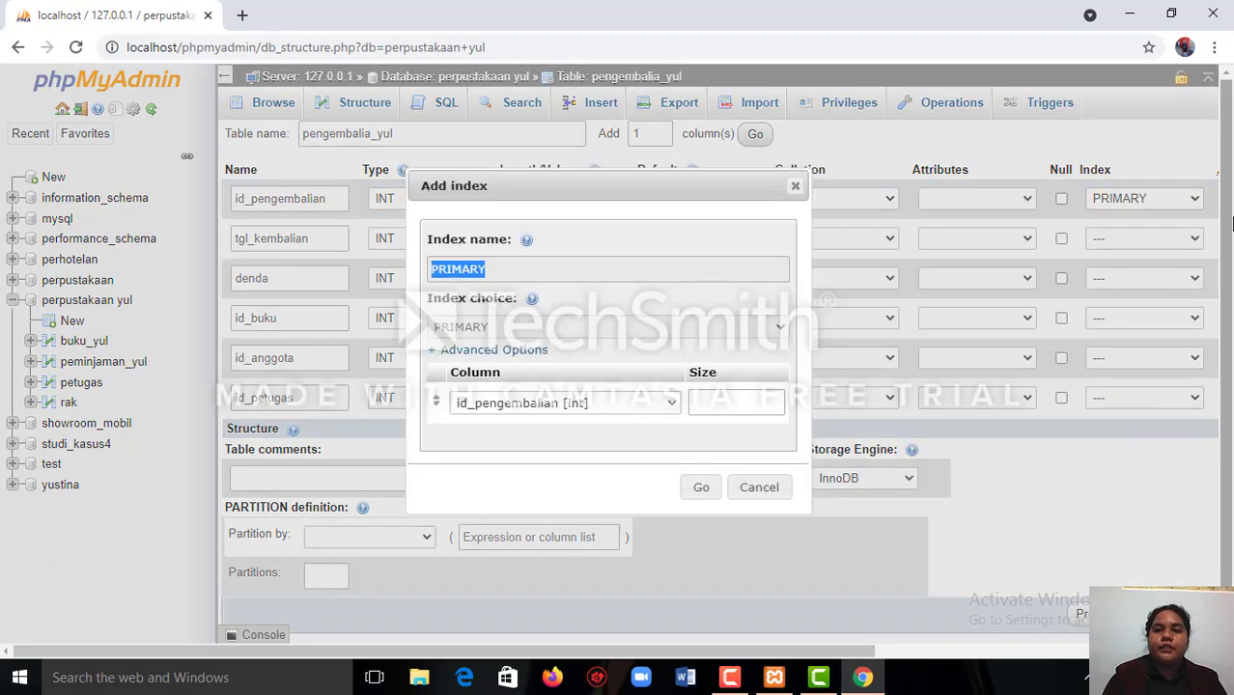
pyautogui.click(705, 490)
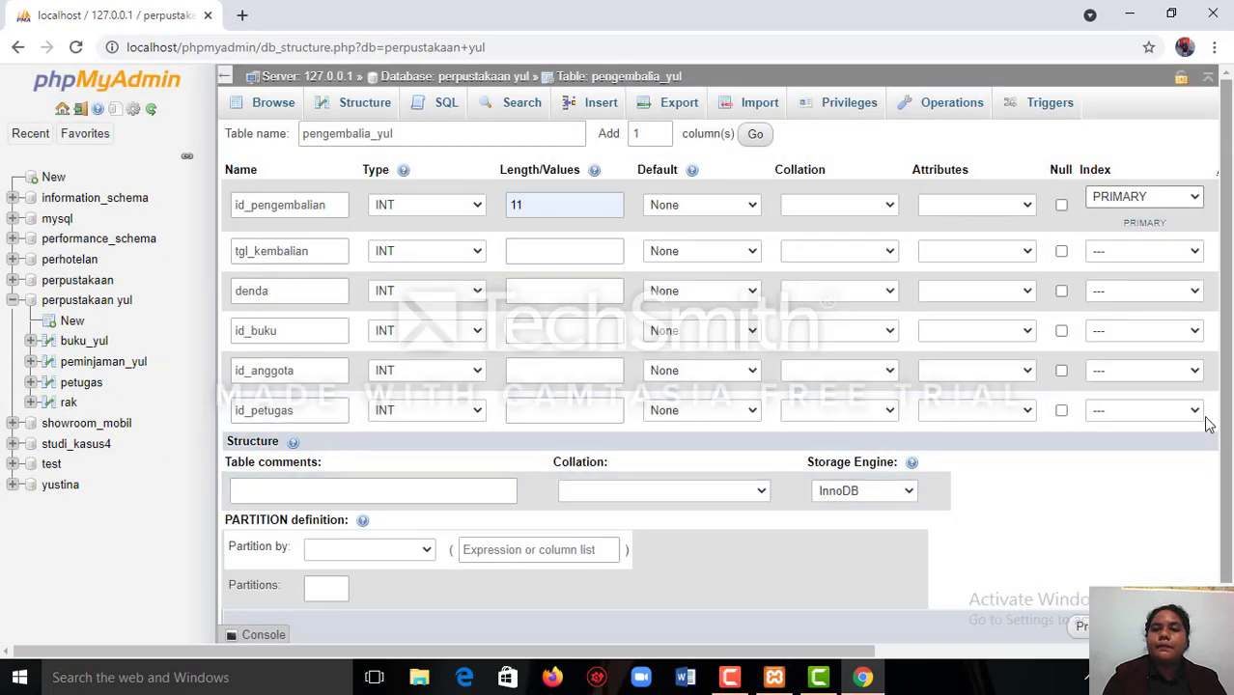
pyautogui.click(1212, 650)
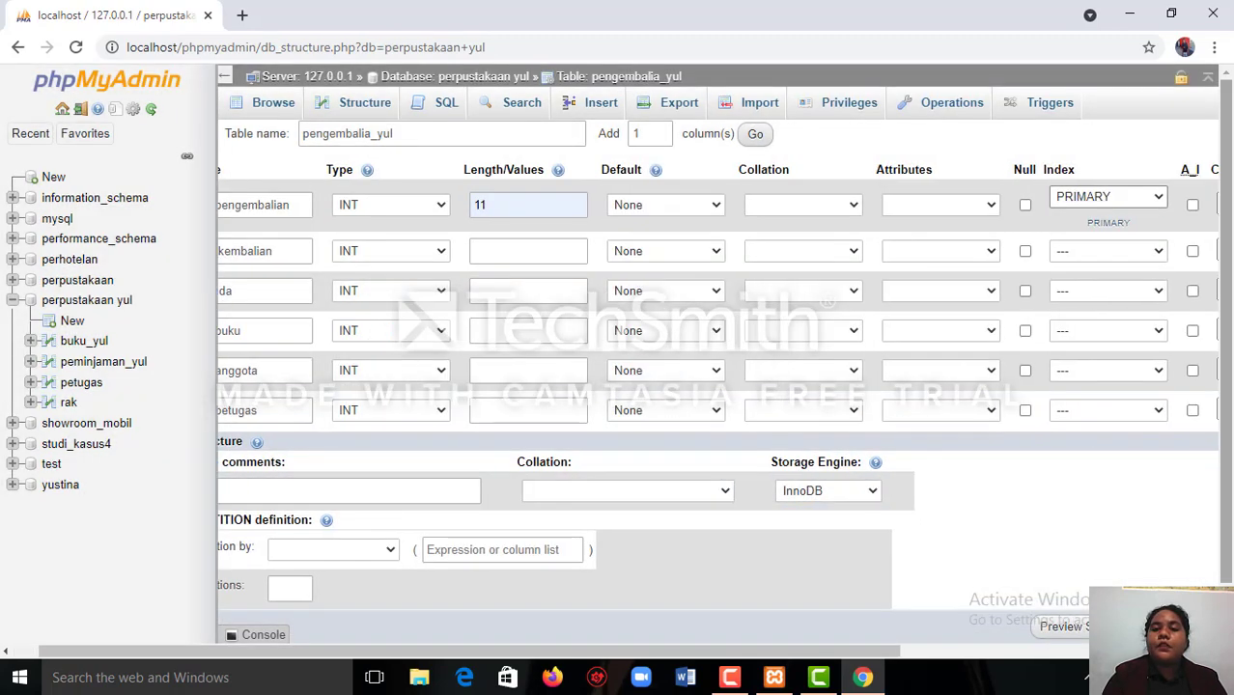
pyautogui.click(1193, 206)
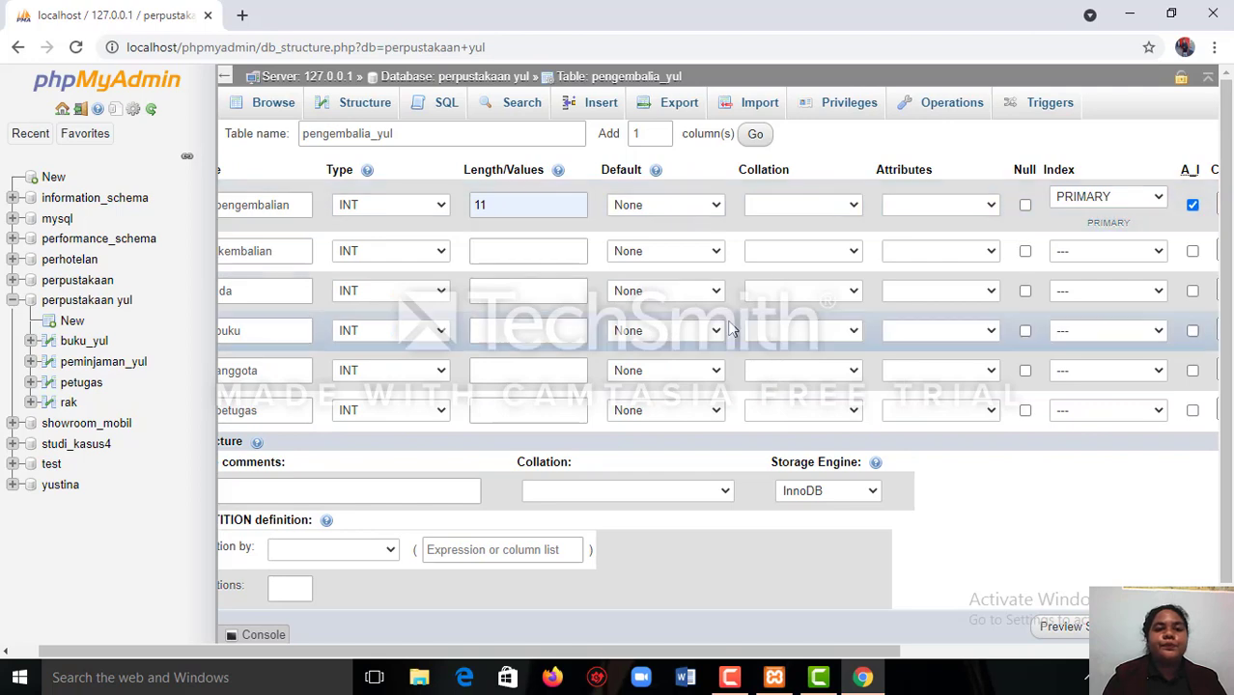
# Set the type of the tgl_kembalian column to DATE, leaving its length empty.
pyautogui.click(4, 652)
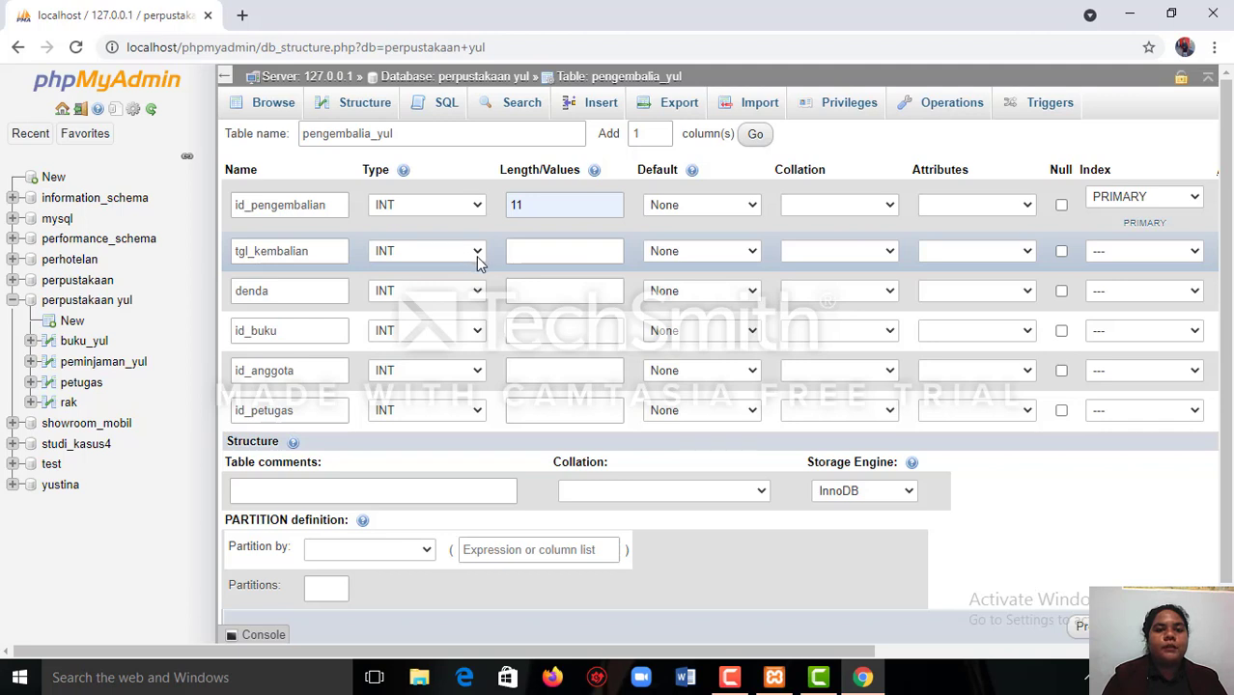
pyautogui.click(476, 254)
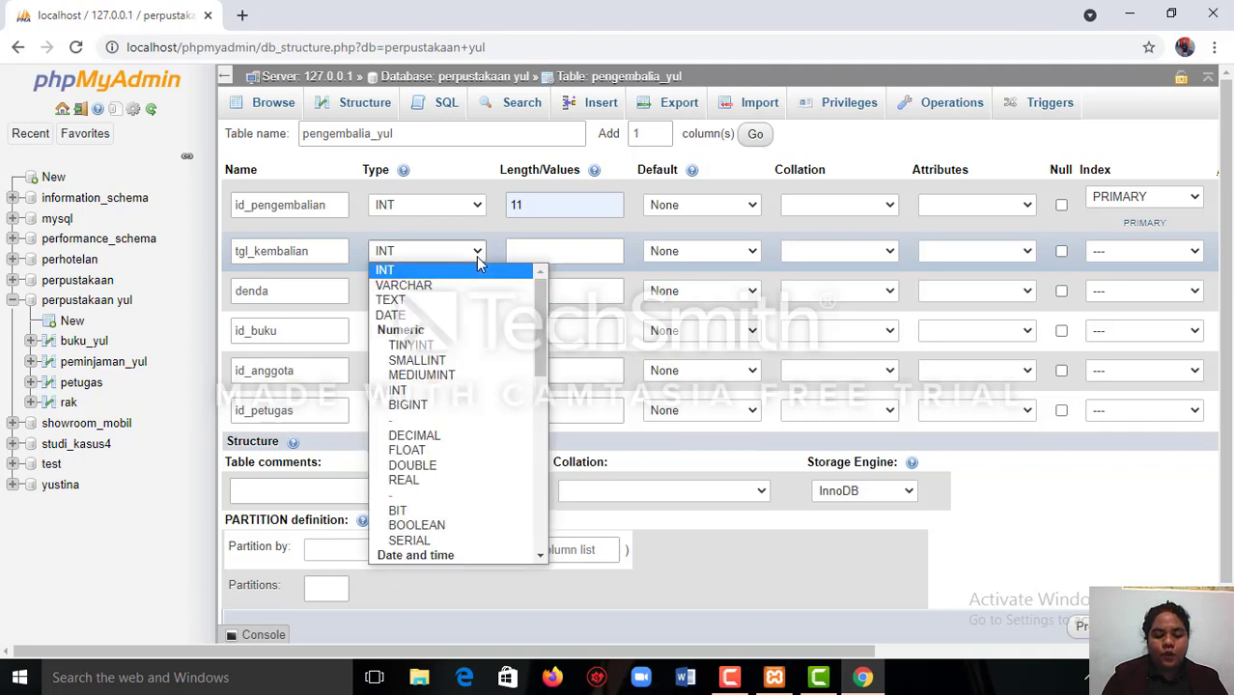
pyautogui.click(458, 315)
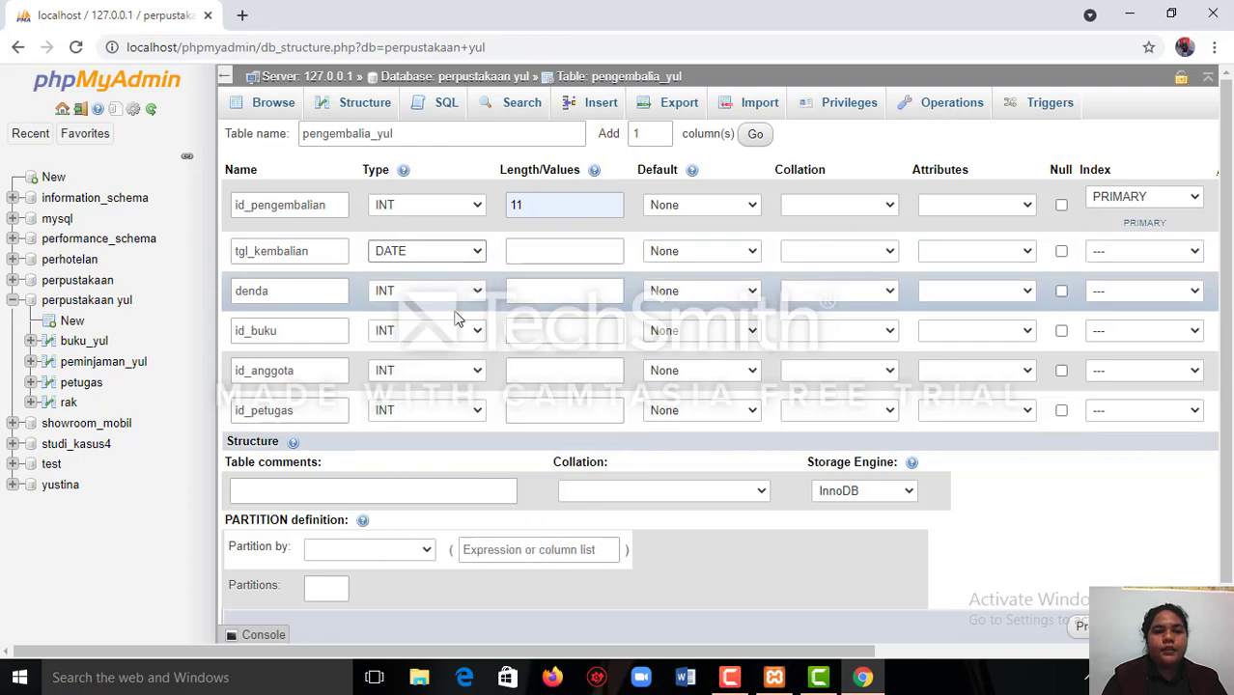
pyautogui.click(541, 254)
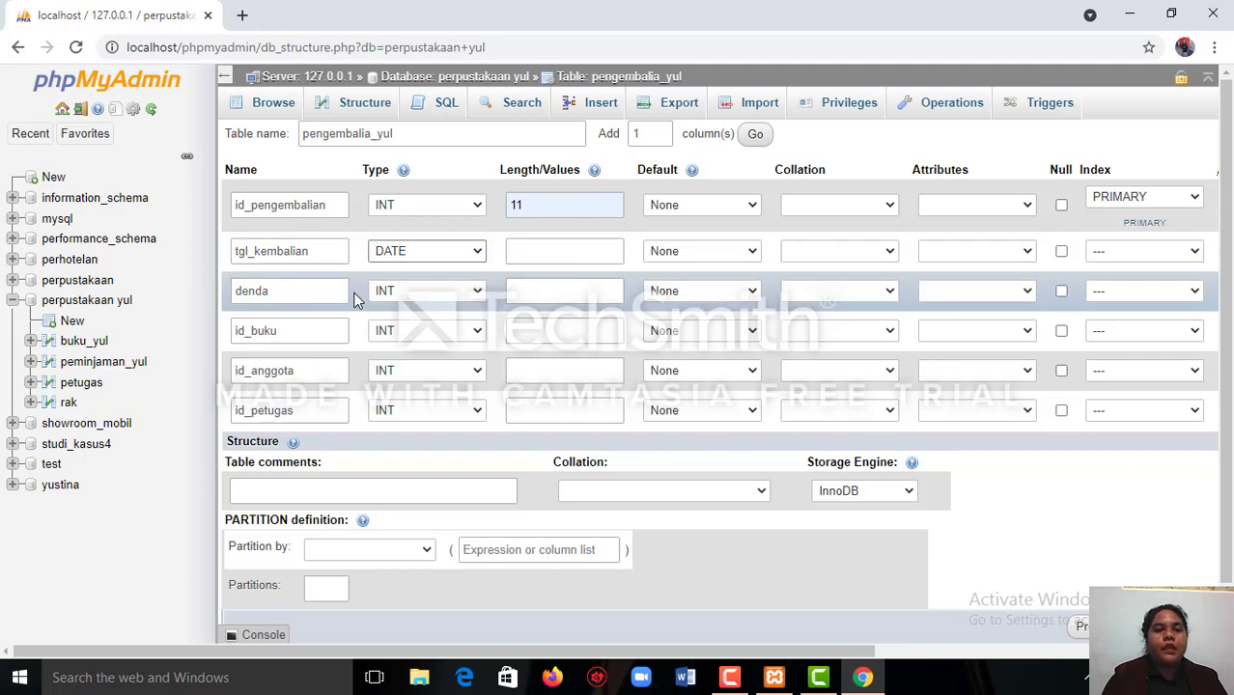
# Give the denda column the INT type with a length of 11.
pyautogui.click(464, 294)
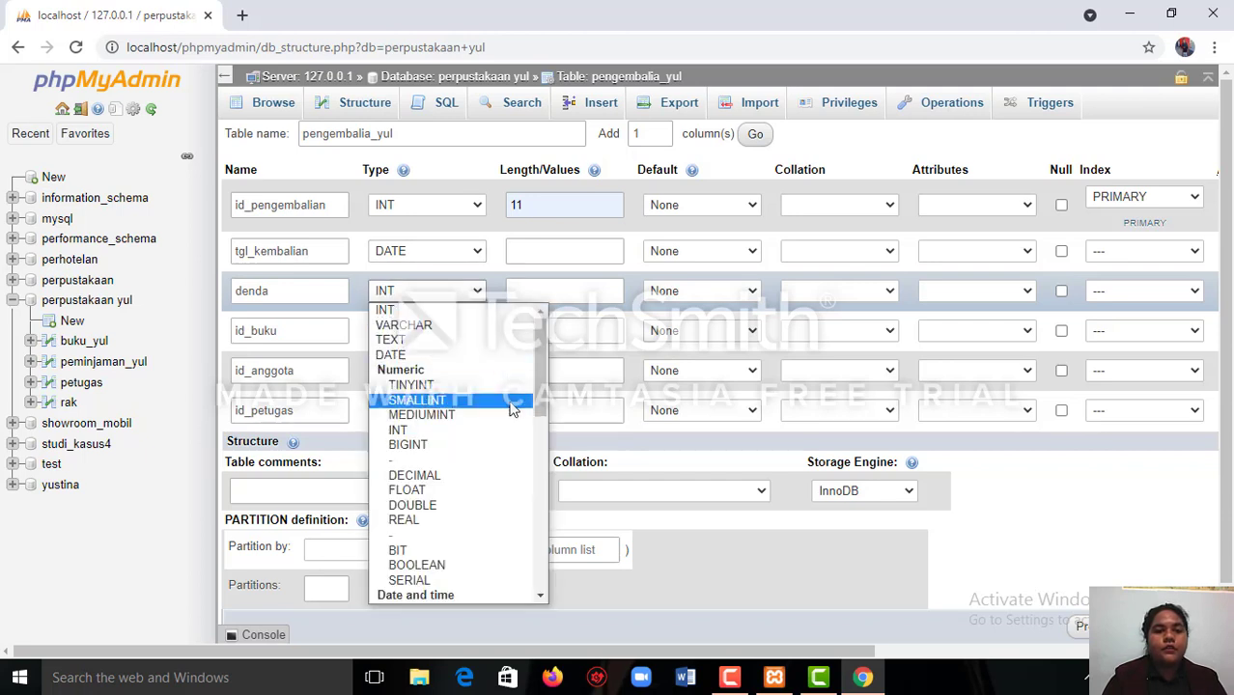
pyautogui.click(505, 313)
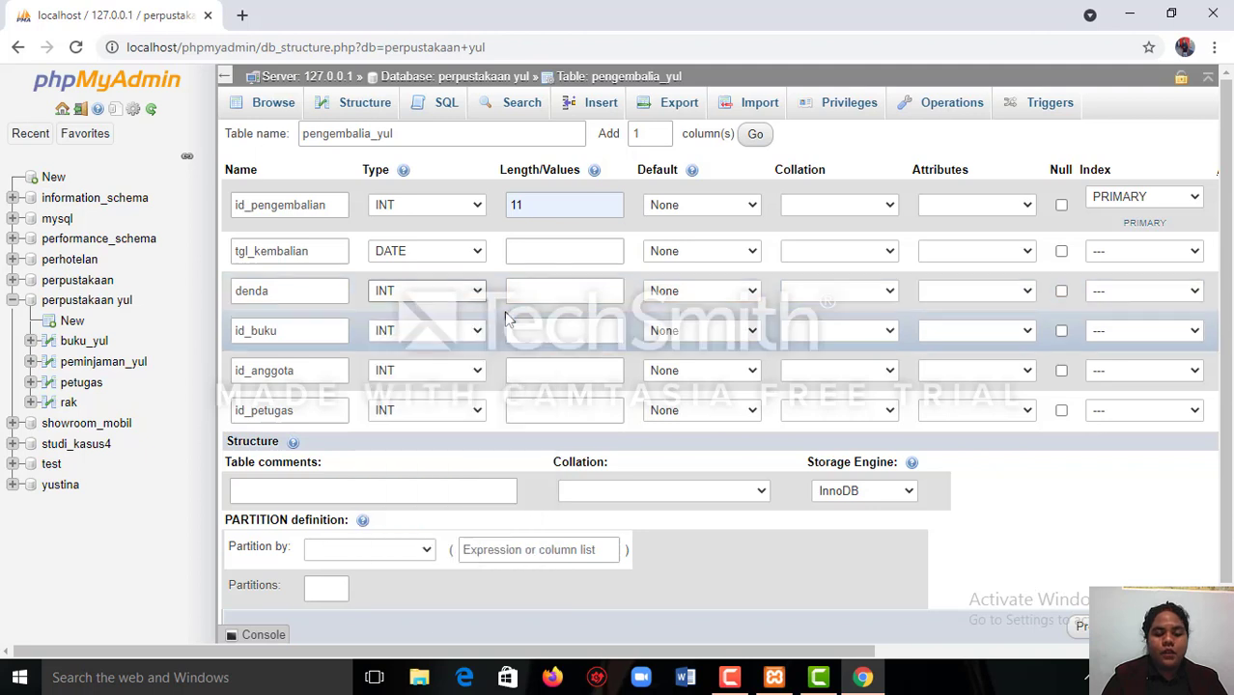
pyautogui.click(575, 290)
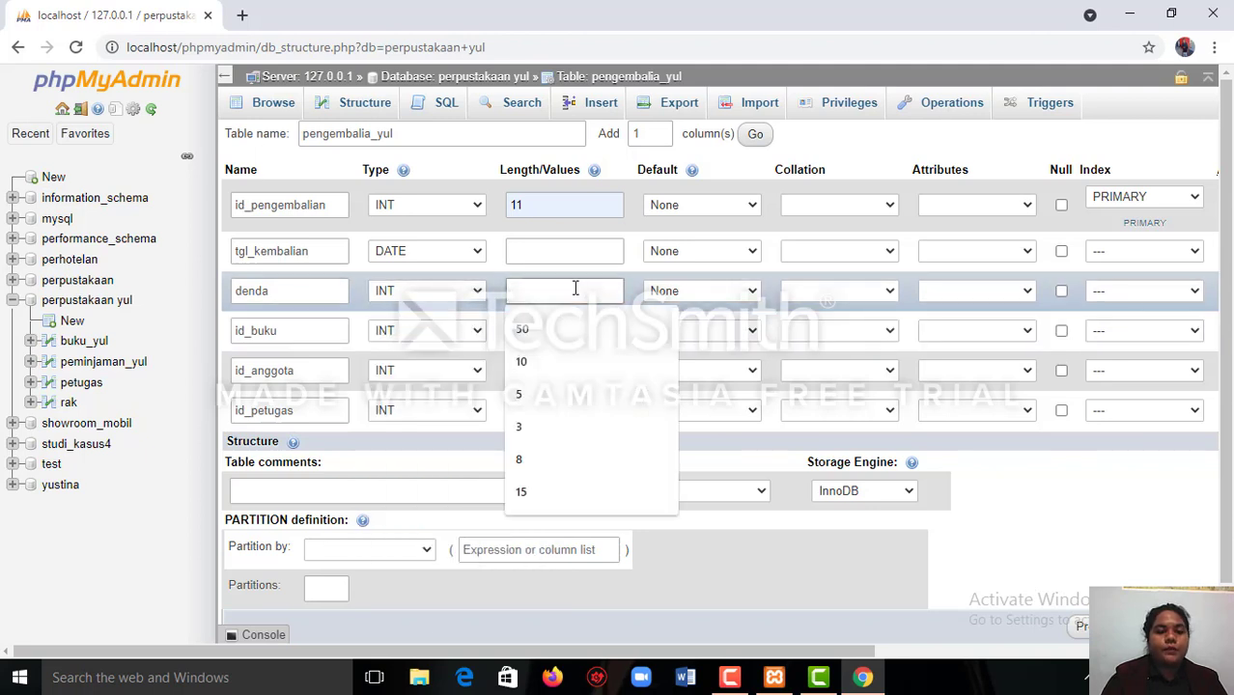
pyautogui.write('11')
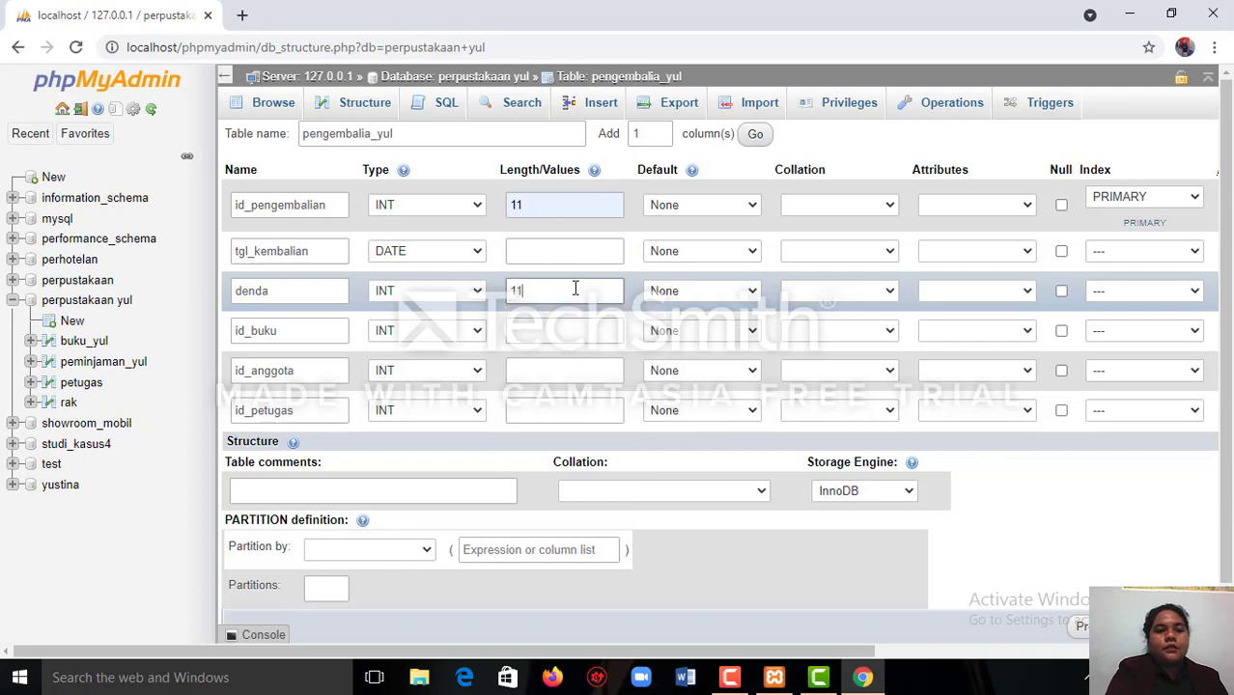
# Give the id_buku column the INT type with a length of 11.
pyautogui.click(476, 332)
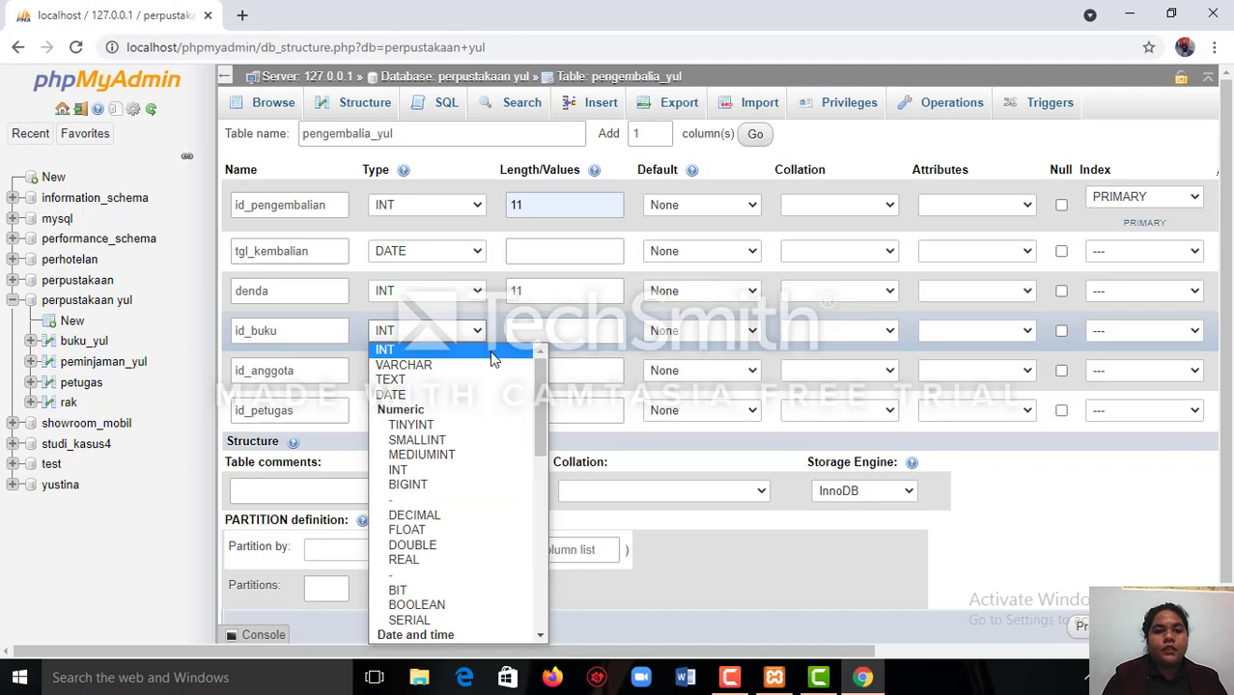
pyautogui.click(489, 350)
pyautogui.click(526, 333)
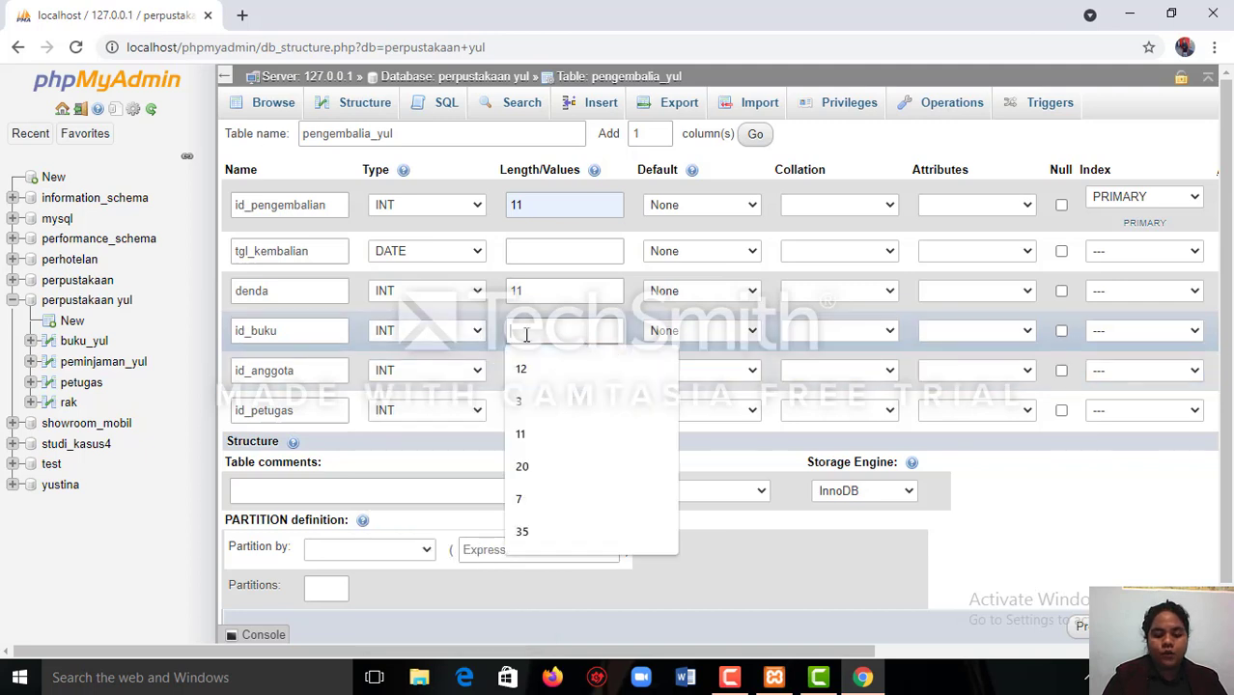
pyautogui.write('11')
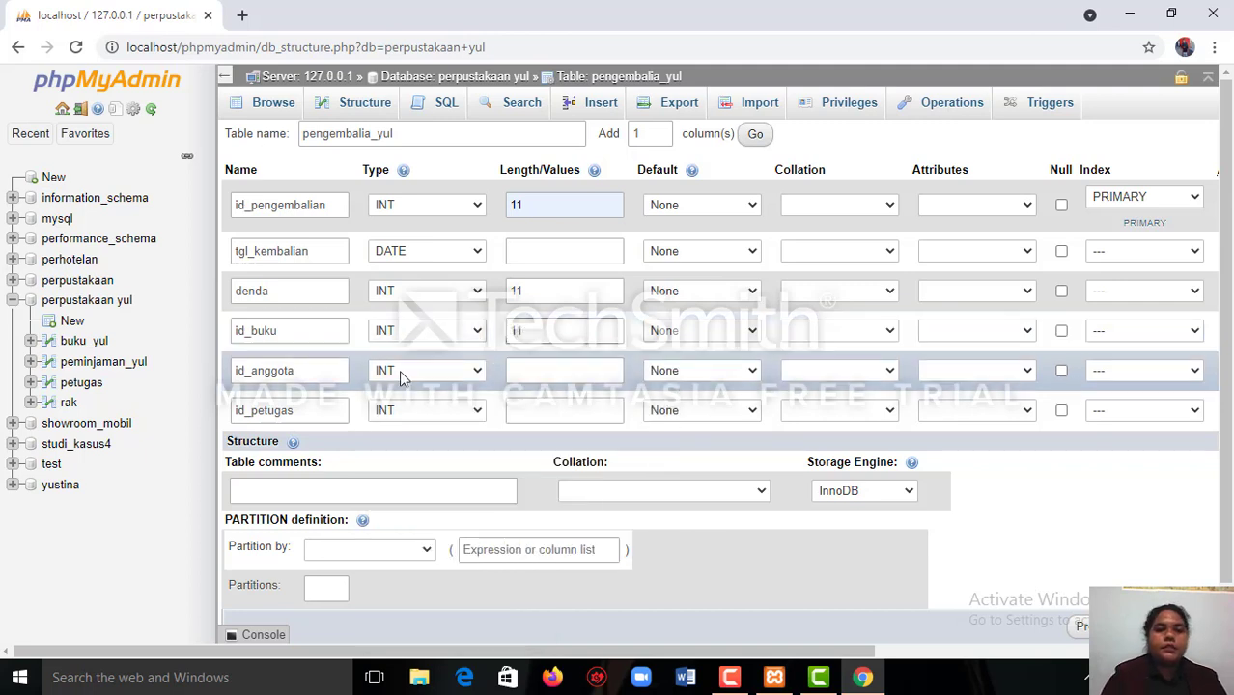
# Give the id_anggota column the INT type with a length of 11.
pyautogui.click(432, 368)
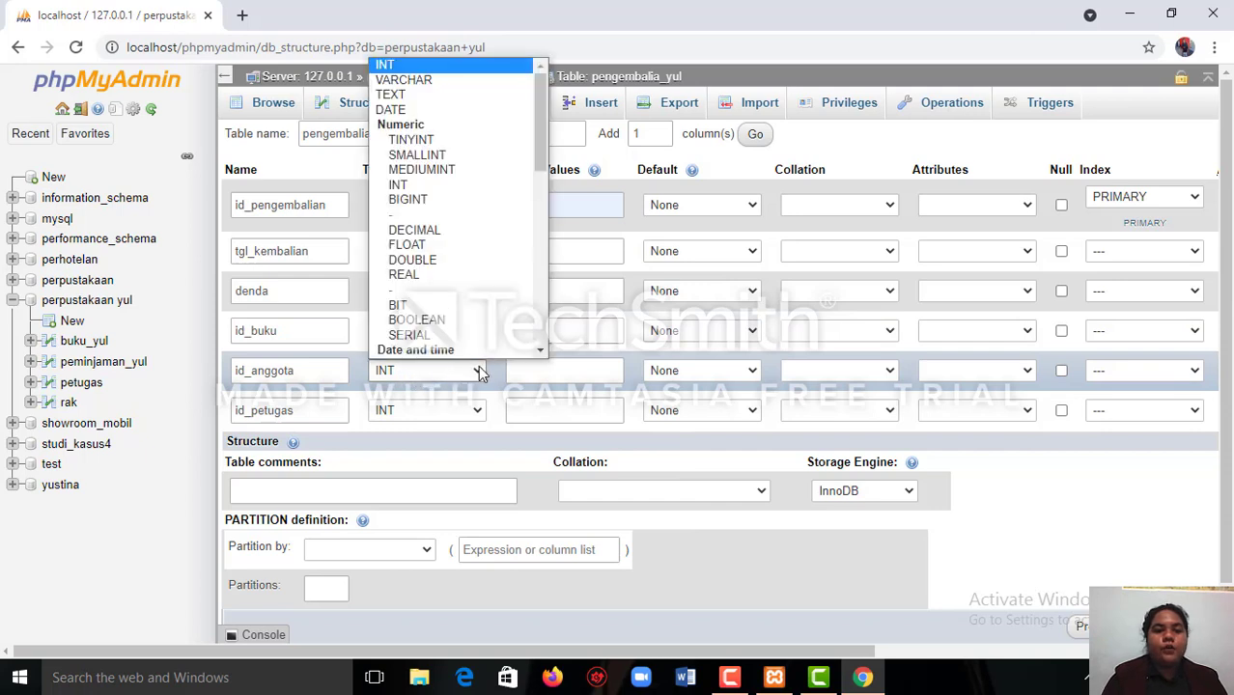
pyautogui.scroll(-1, 501, 303)
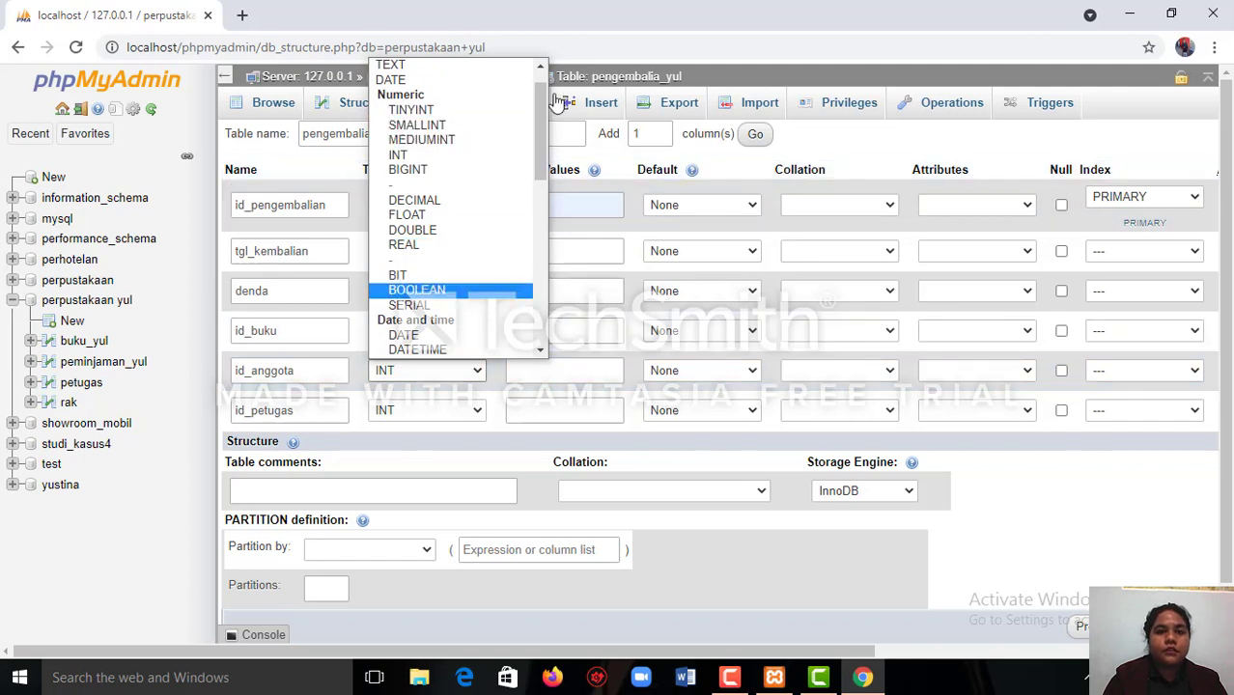
pyautogui.scroll(1, 511, 87)
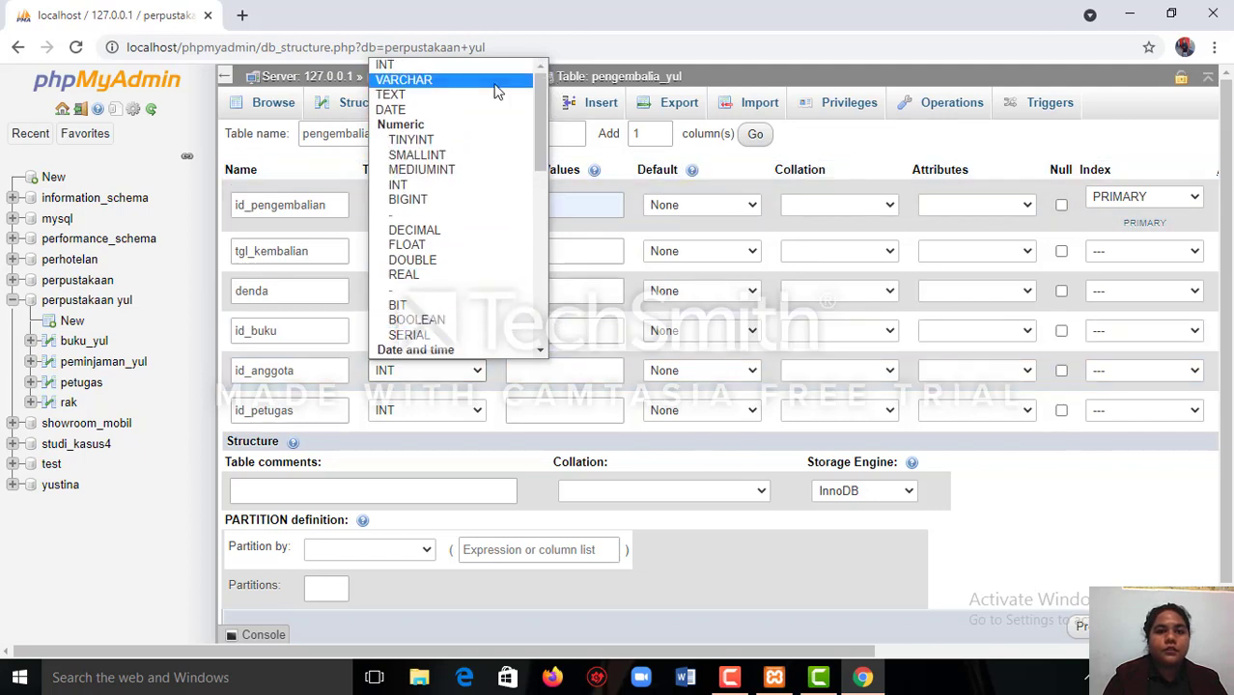
pyautogui.click(501, 68)
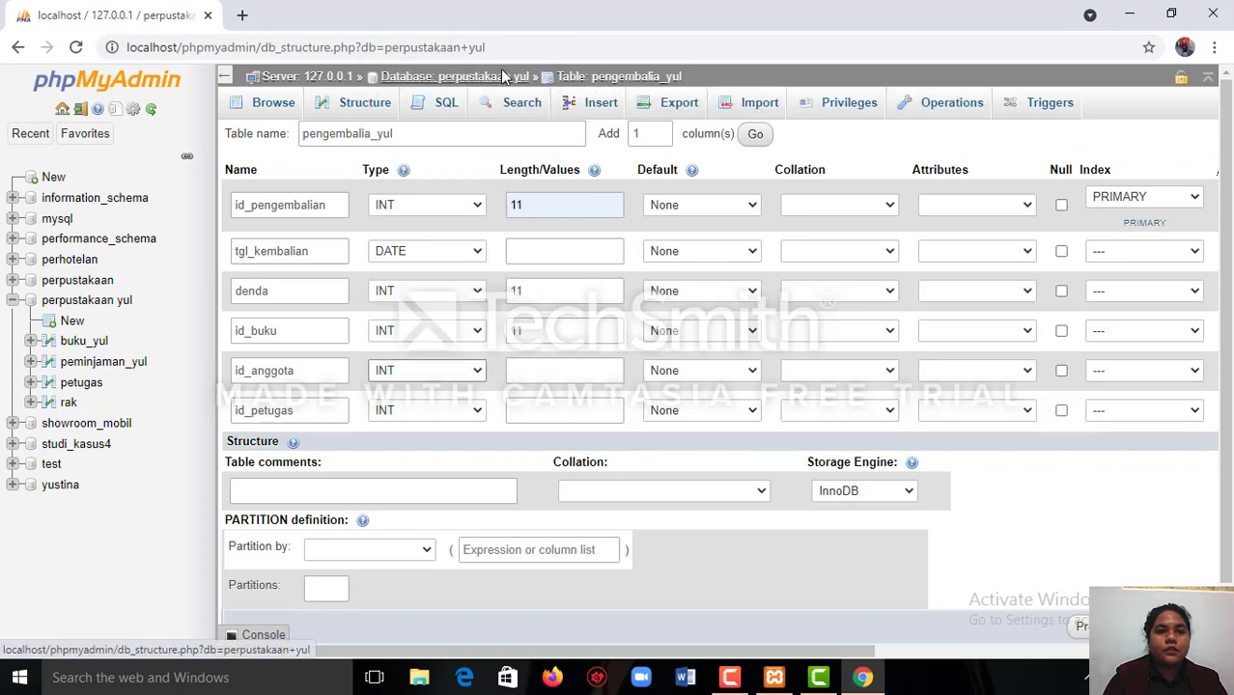
pyautogui.click(532, 370)
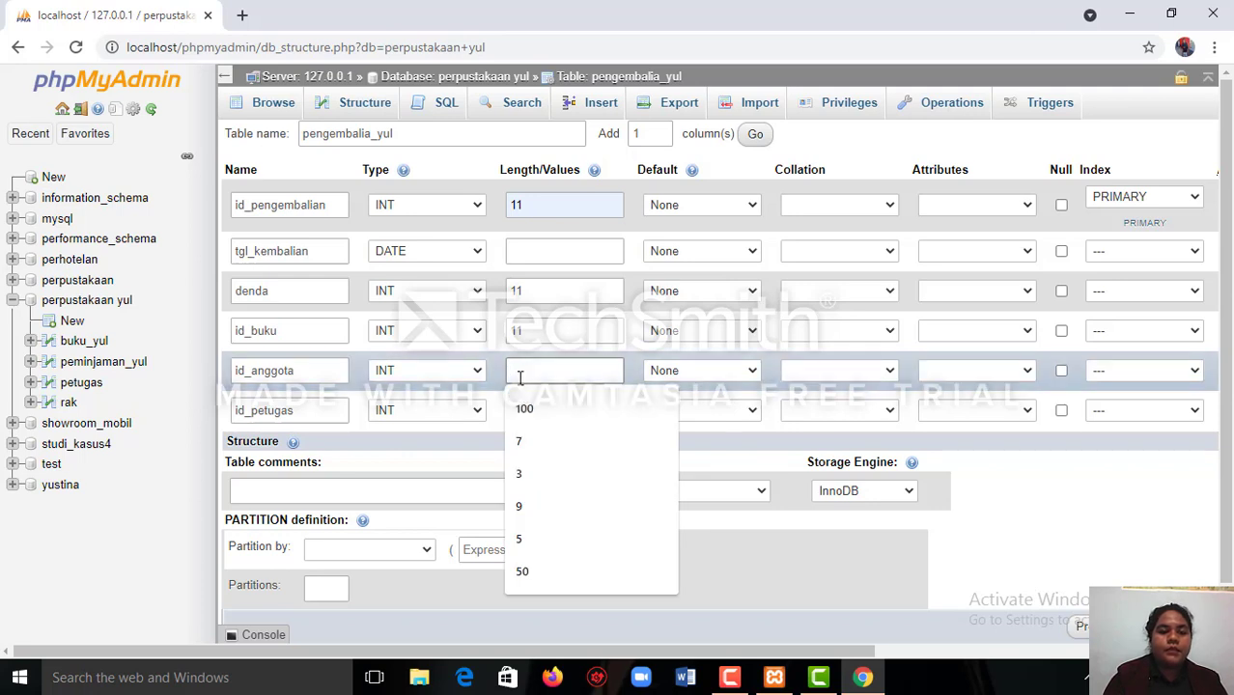
pyautogui.write('11')
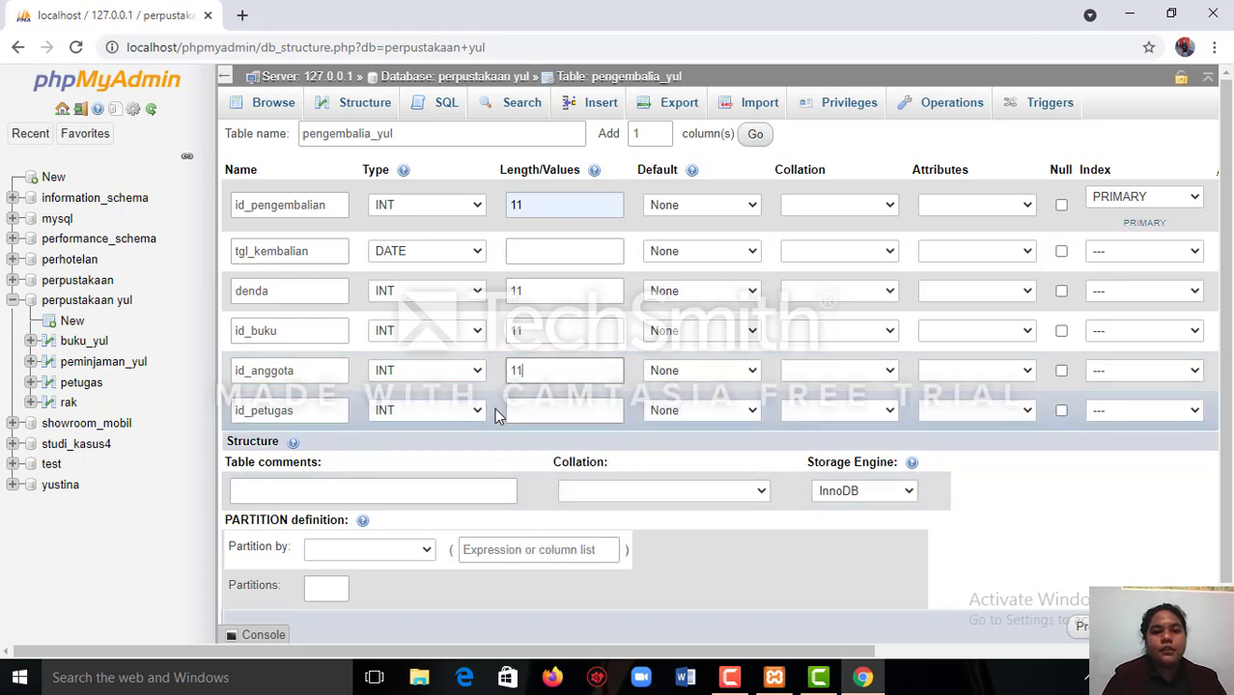
# Give the id_petugas column the INT type with a length of 11 and save the pengembalia_yul table.
pyautogui.click(476, 412)
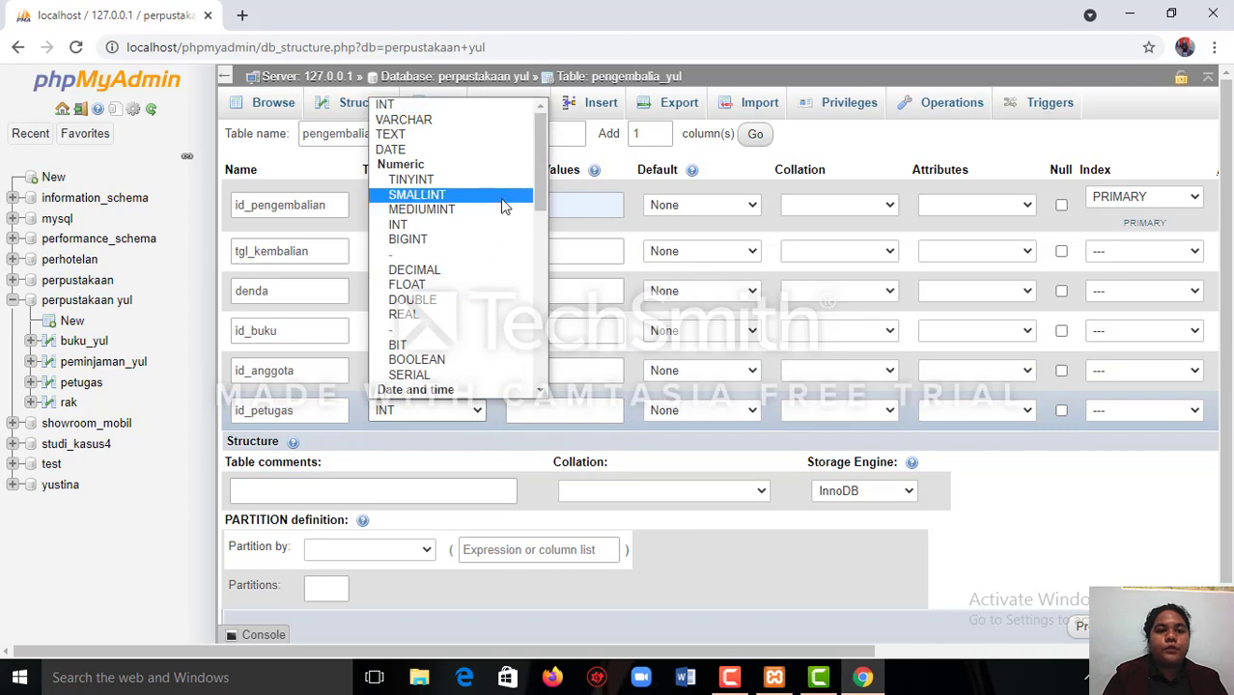
pyautogui.click(470, 104)
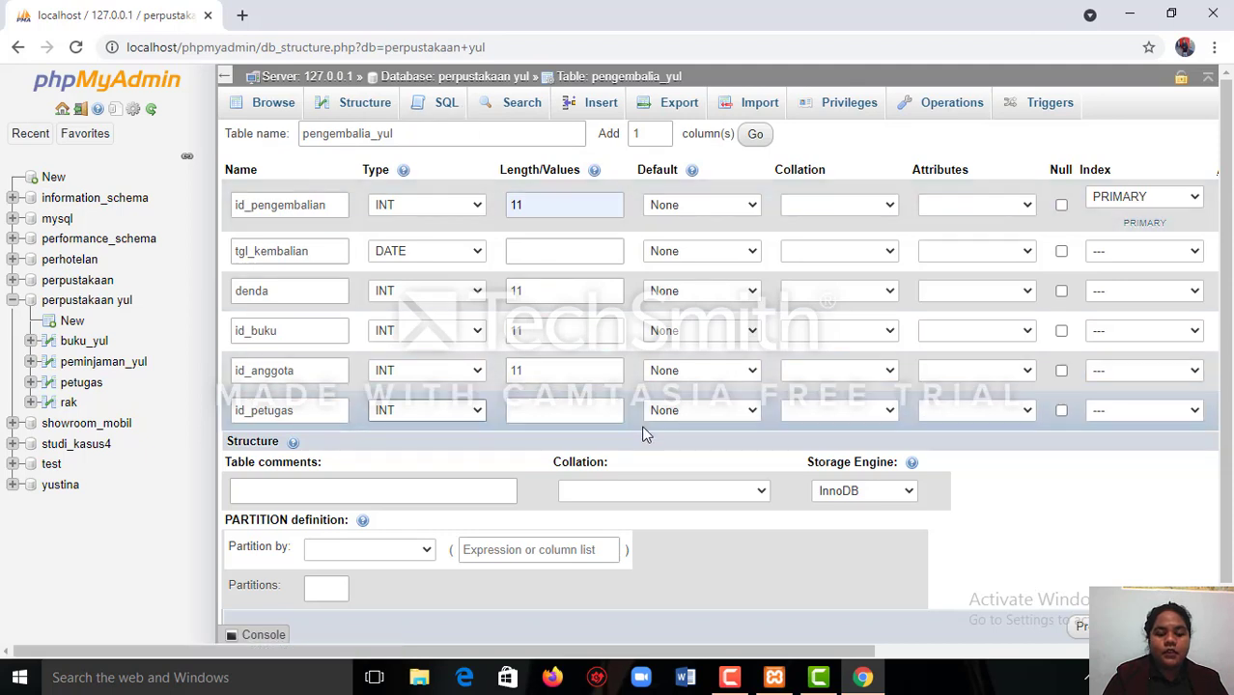
pyautogui.click(546, 409)
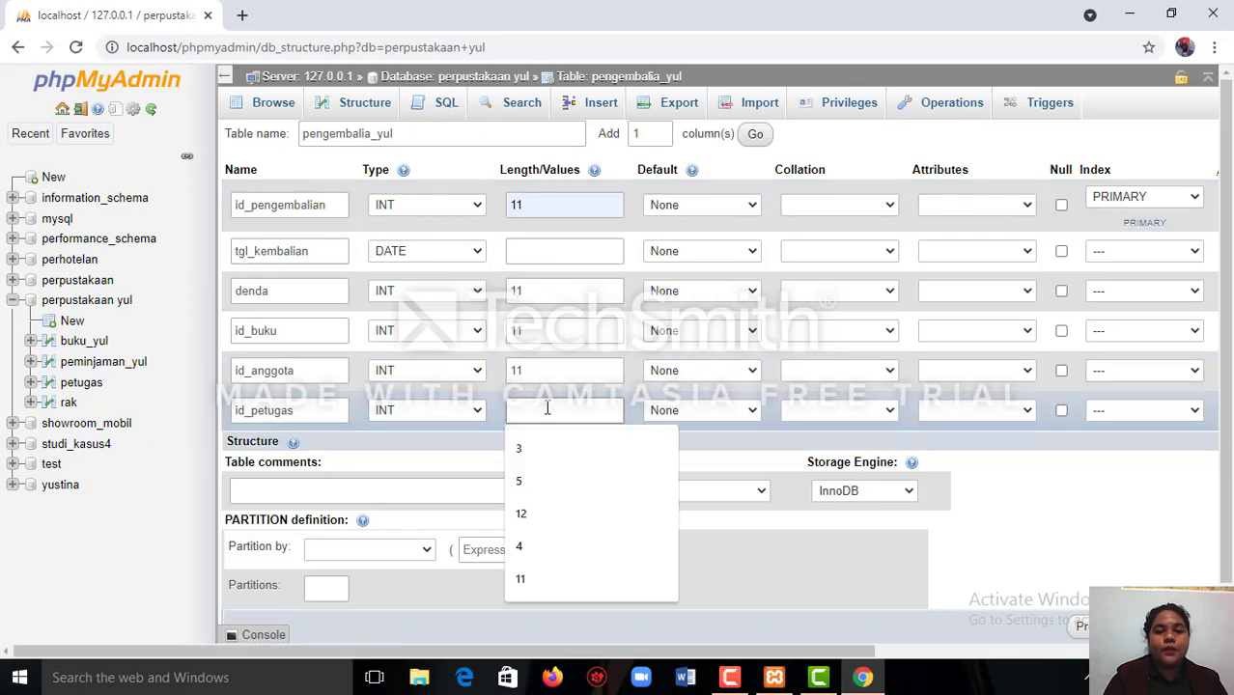
pyautogui.write('11')
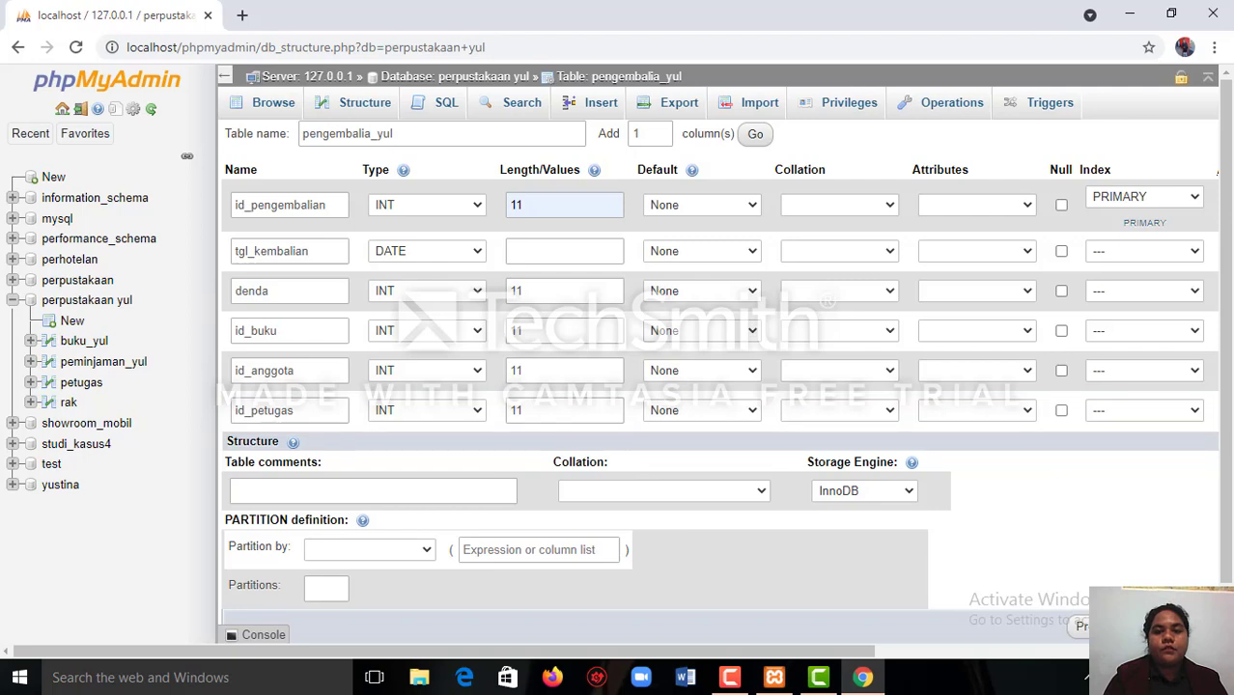
pyautogui.press('Return')
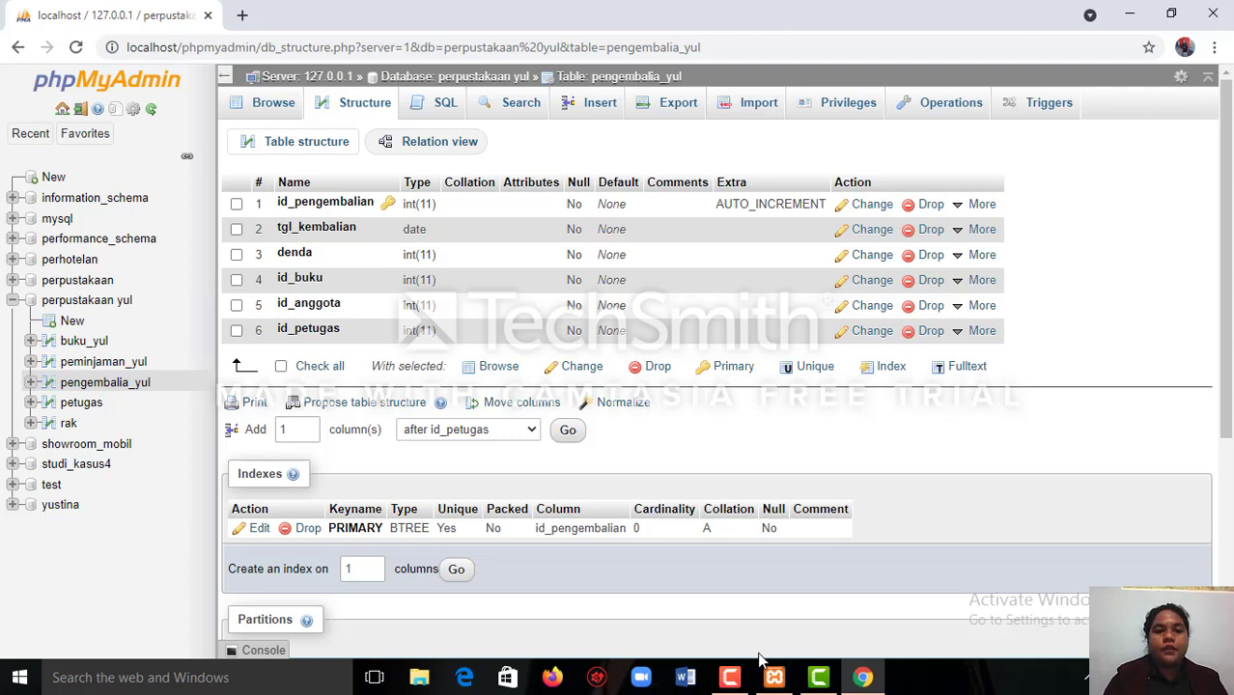
pyautogui.click(729, 677)
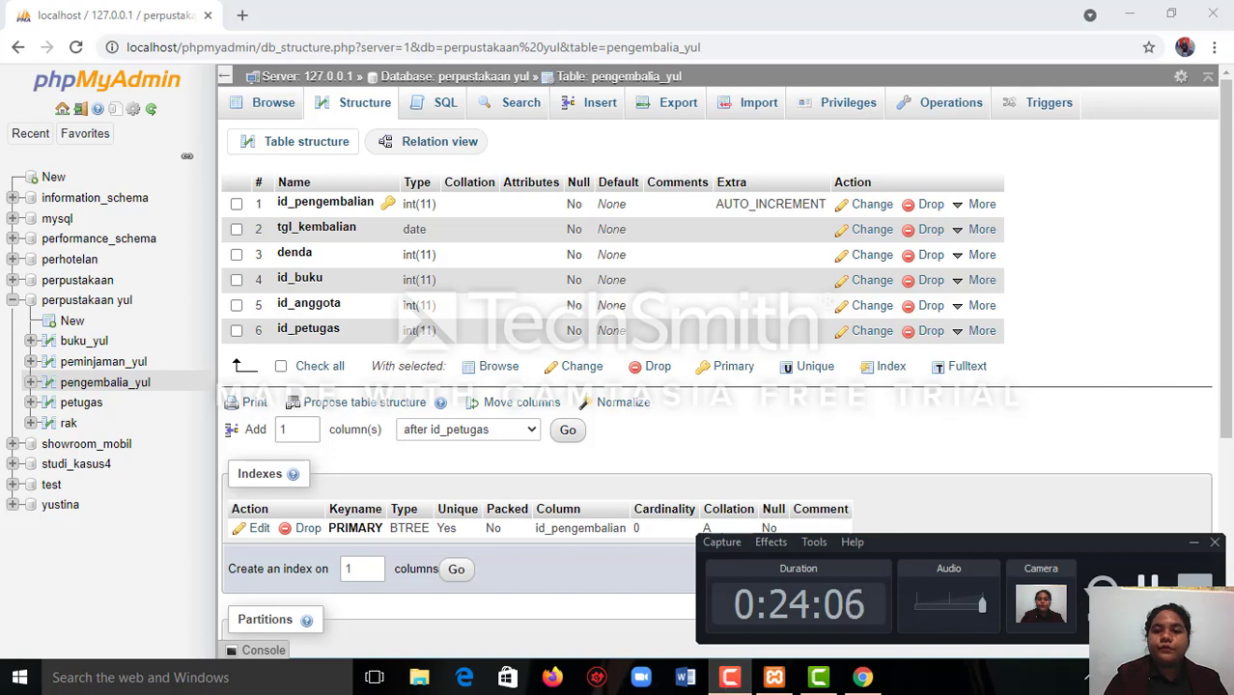
pyautogui.click(1194, 591)
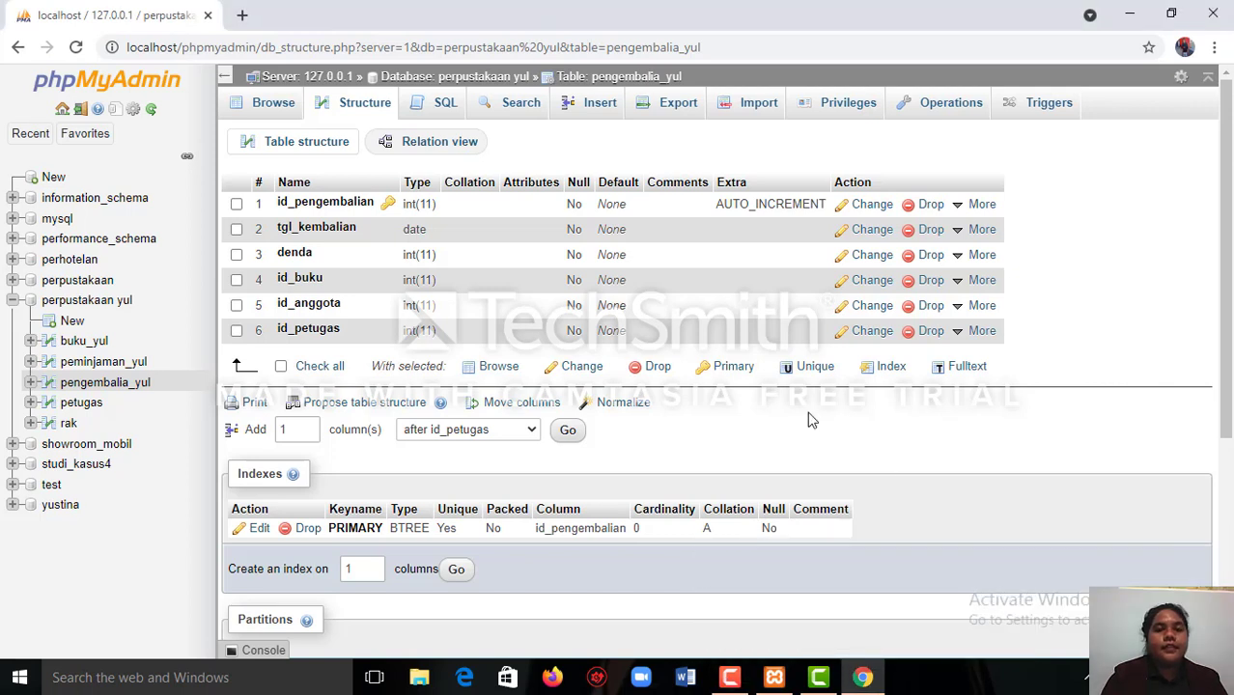
# Return to the perpustakaan yul database and start a new table named anggota_yul with 6 columns.
pyautogui.click(404, 83)
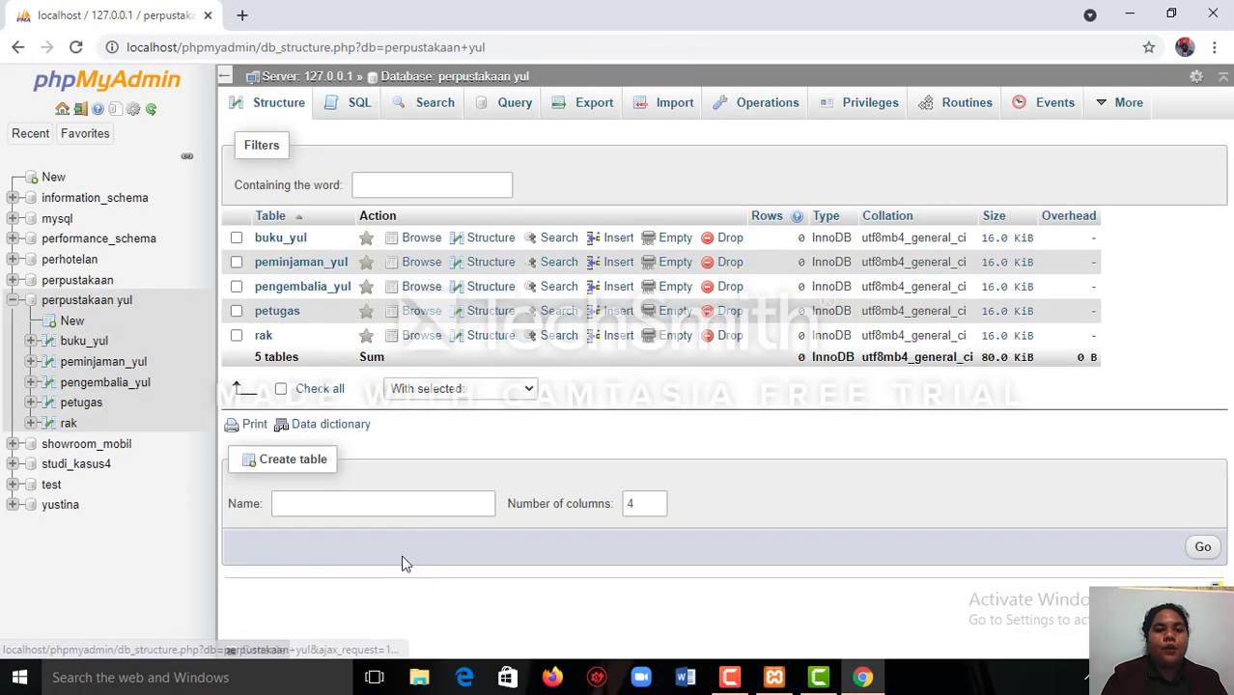
pyautogui.click(368, 503)
pyautogui.write('a')
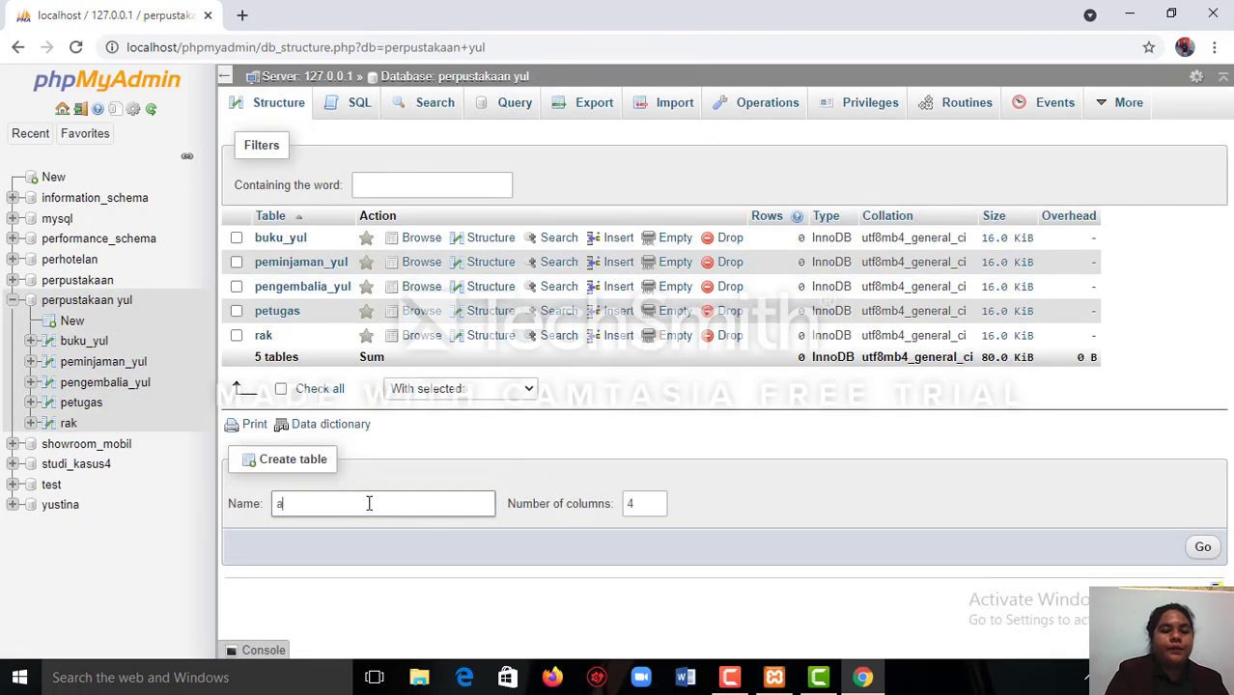
pyautogui.write('nggota')
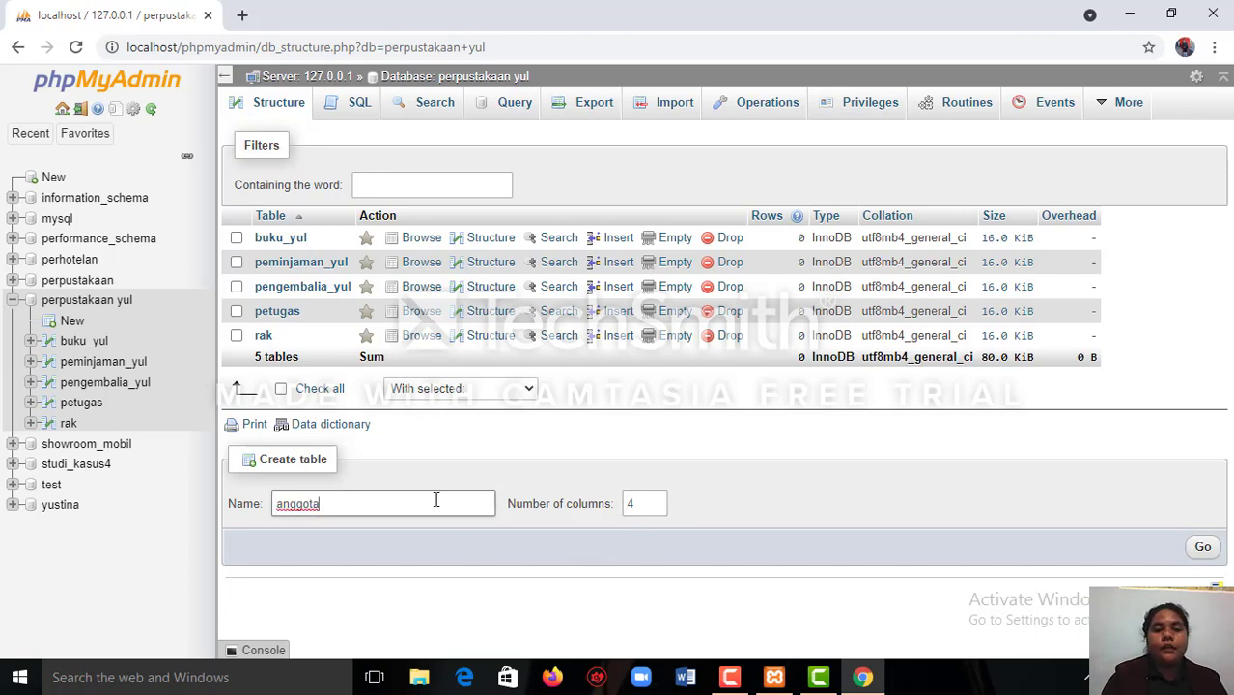
pyautogui.write('_')
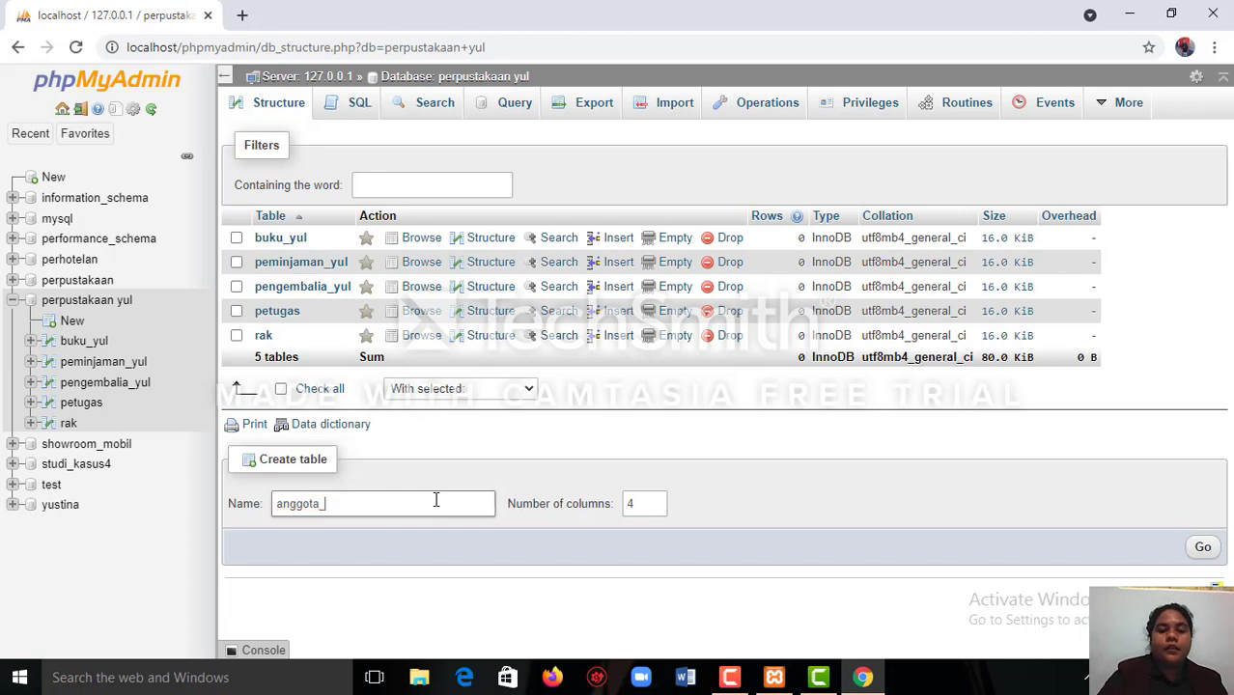
pyautogui.write('yul')
pyautogui.click(655, 502)
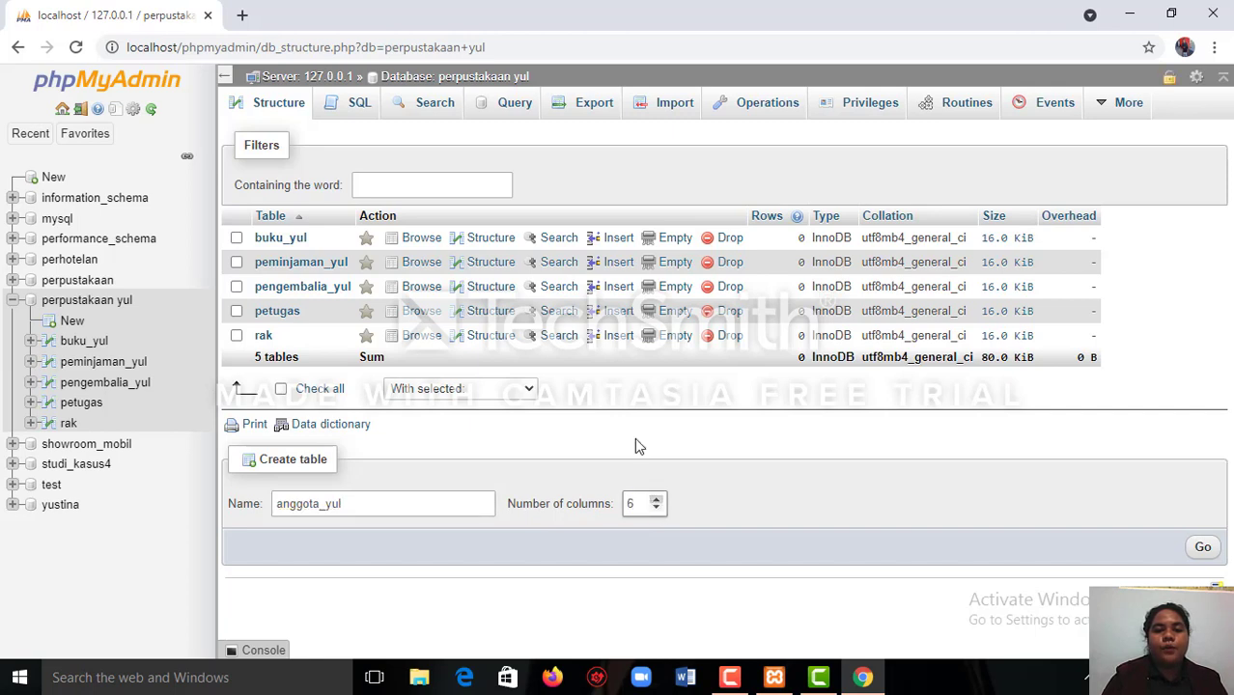
pyautogui.click(1203, 549)
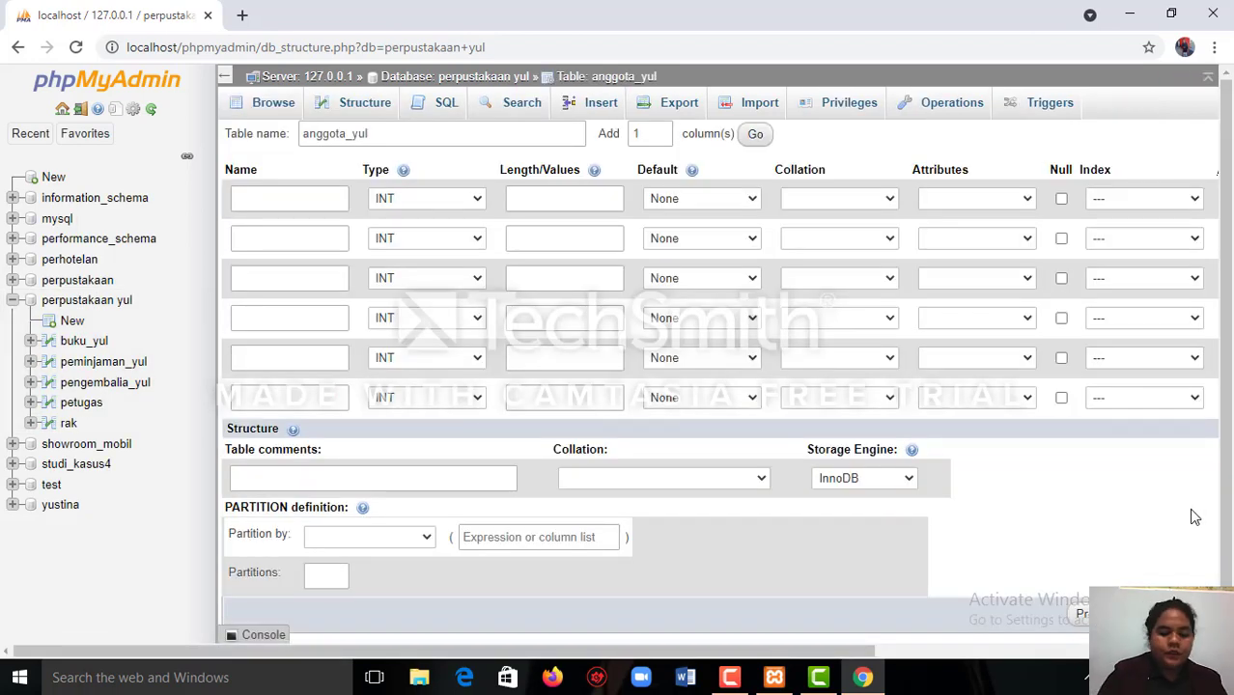
# Name the first column of anggota_yul id_anggota and give it the INT type with a length of 11.
pyautogui.click(291, 199)
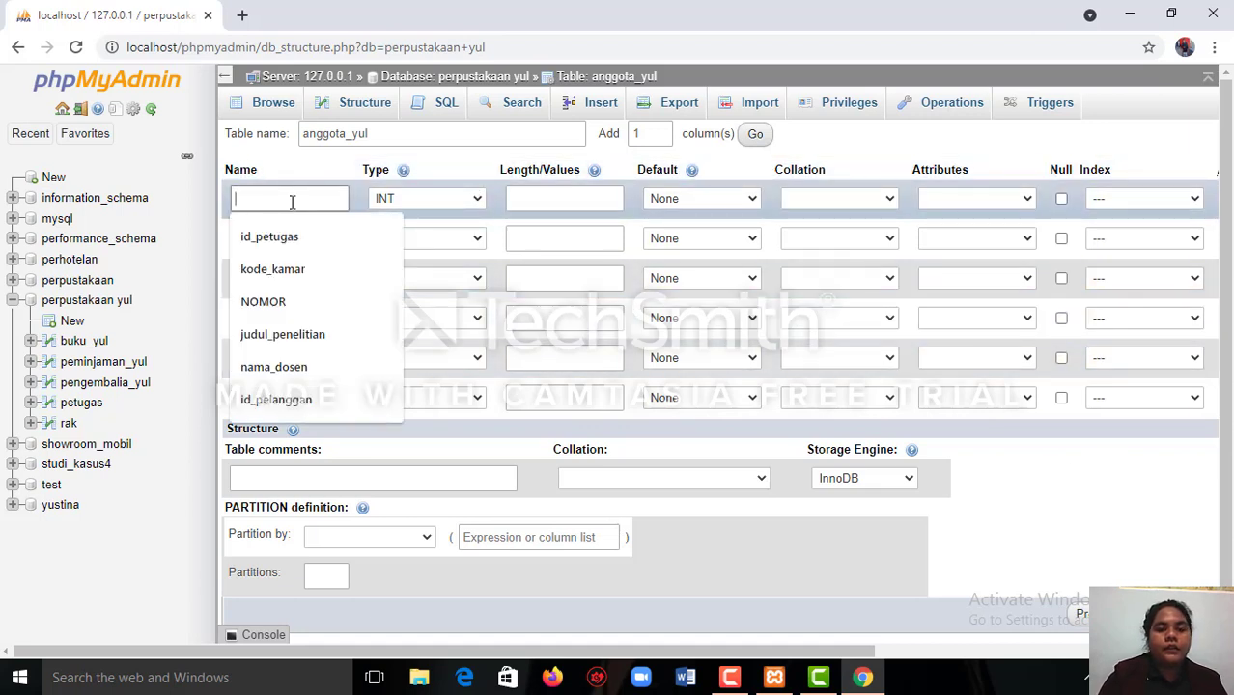
pyautogui.write('id')
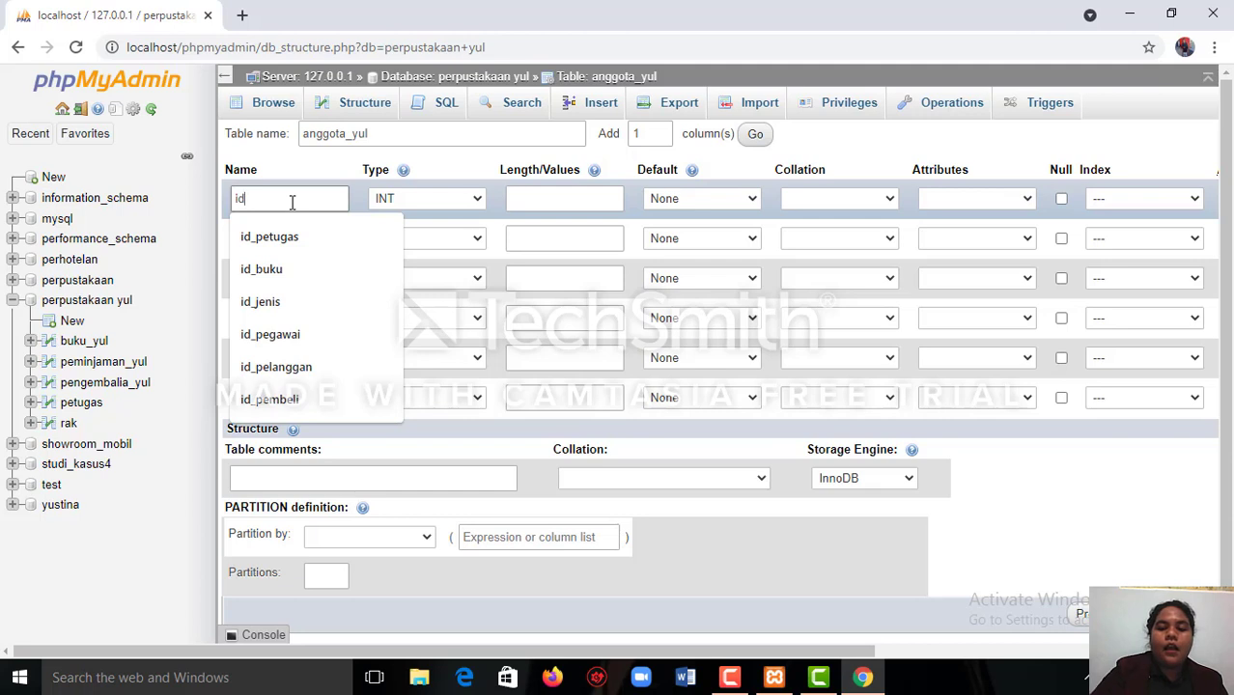
pyautogui.write('_a')
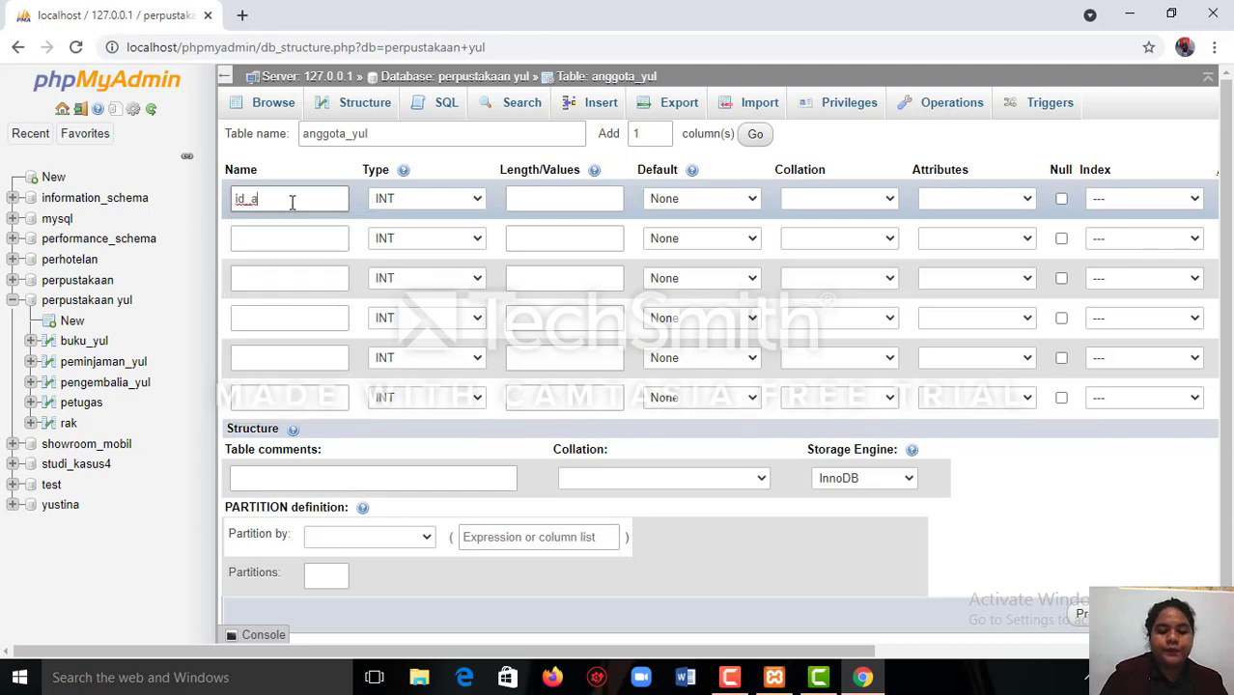
pyautogui.write('nggota')
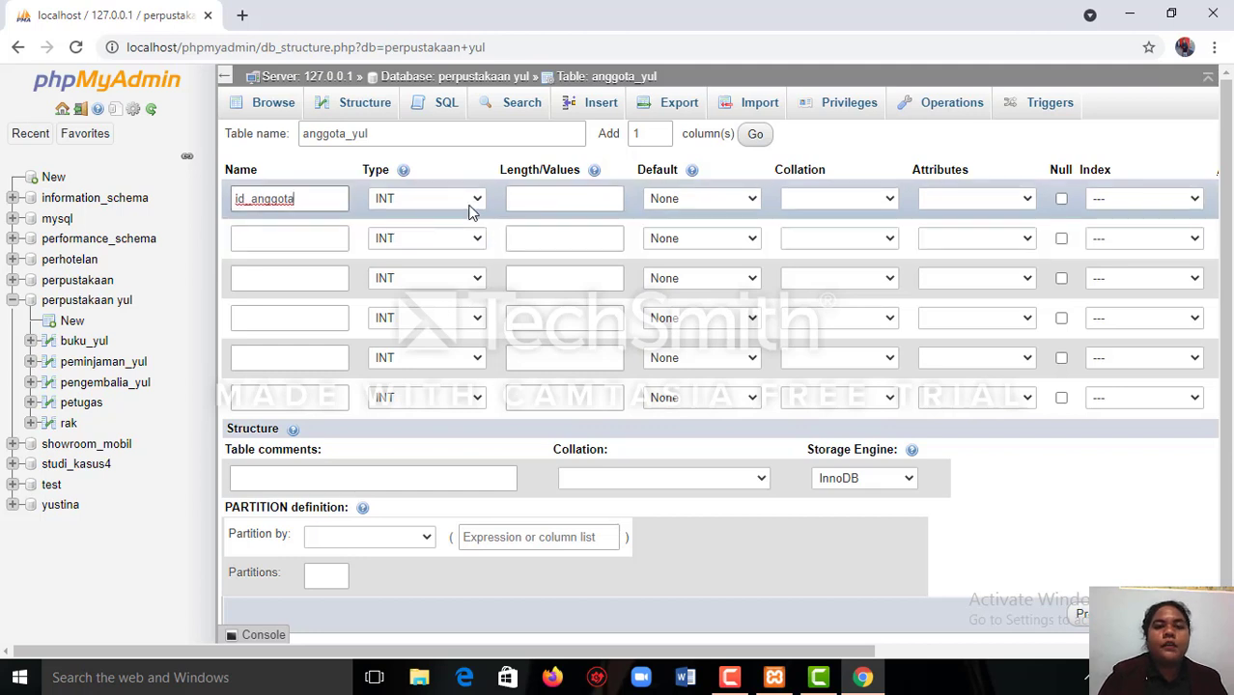
pyautogui.click(476, 201)
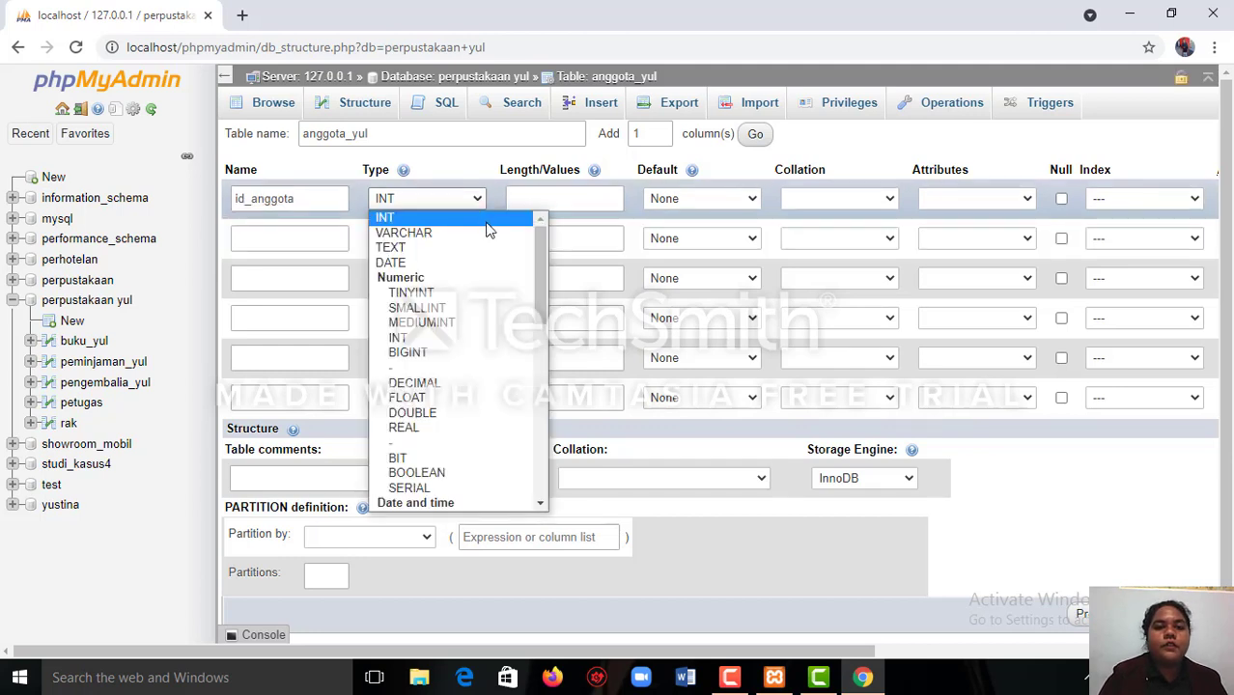
pyautogui.click(487, 222)
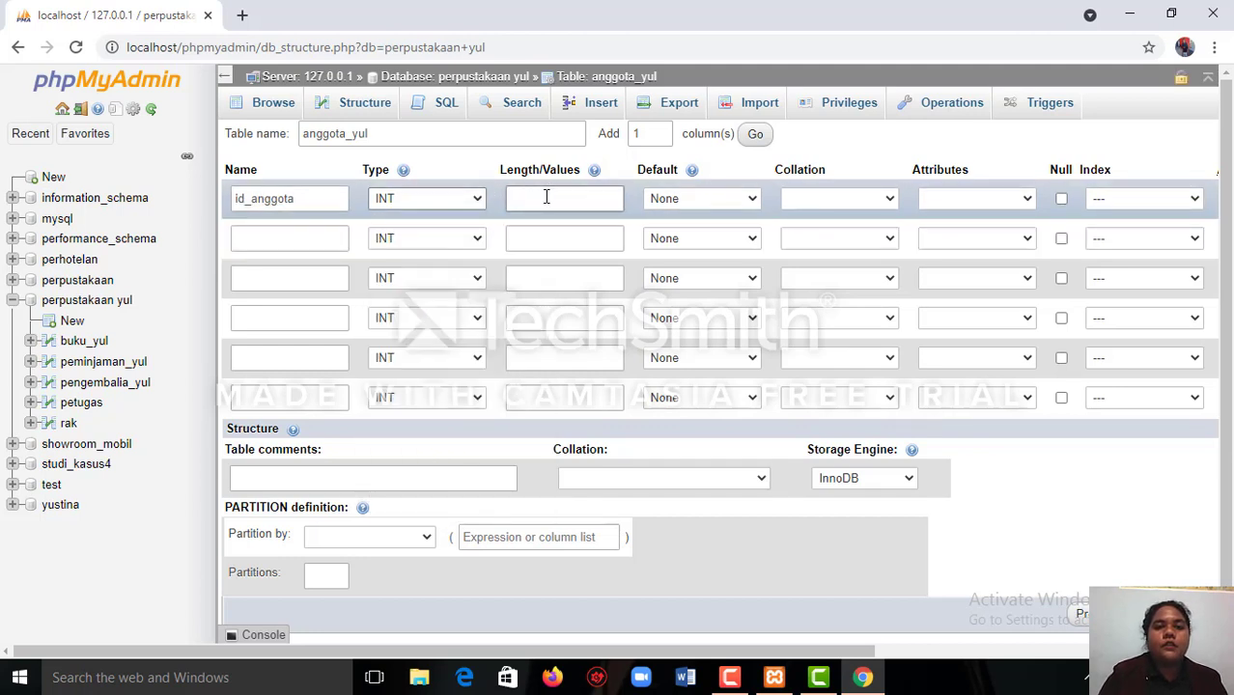
pyautogui.click(546, 197)
pyautogui.write('11')
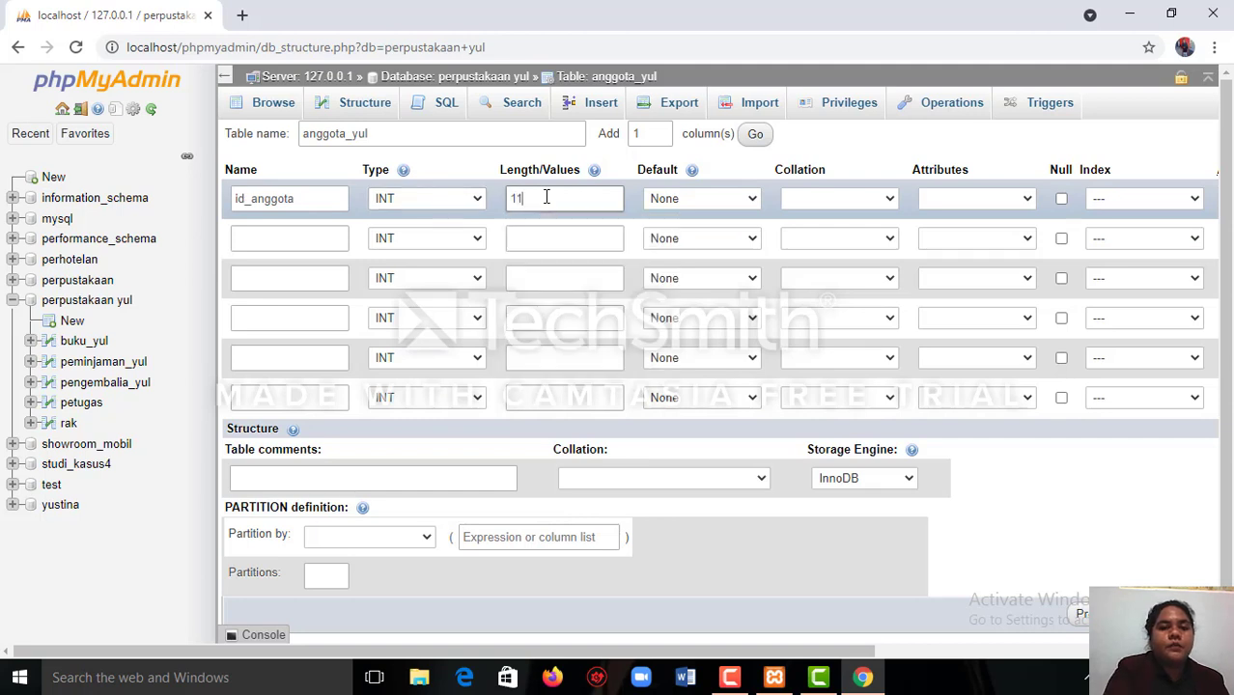
# Make id_anggota the PRIMARY index of the table and turn on auto-increment for it.
pyautogui.click(1201, 203)
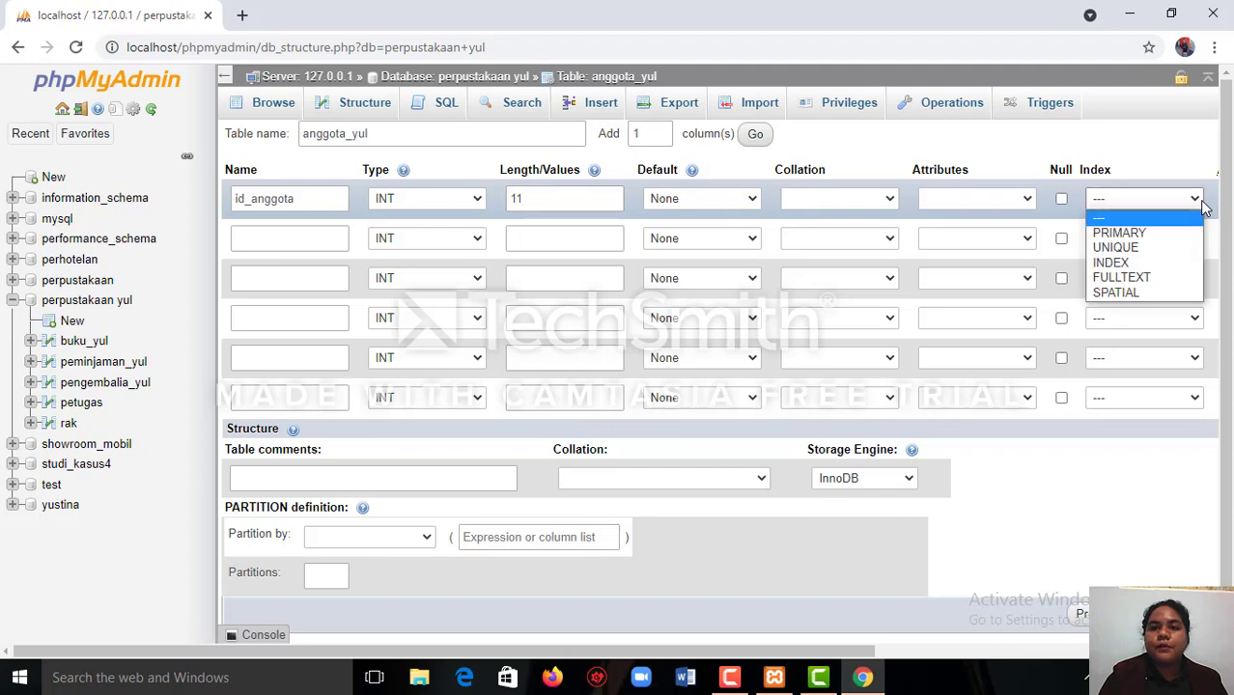
pyautogui.click(1201, 233)
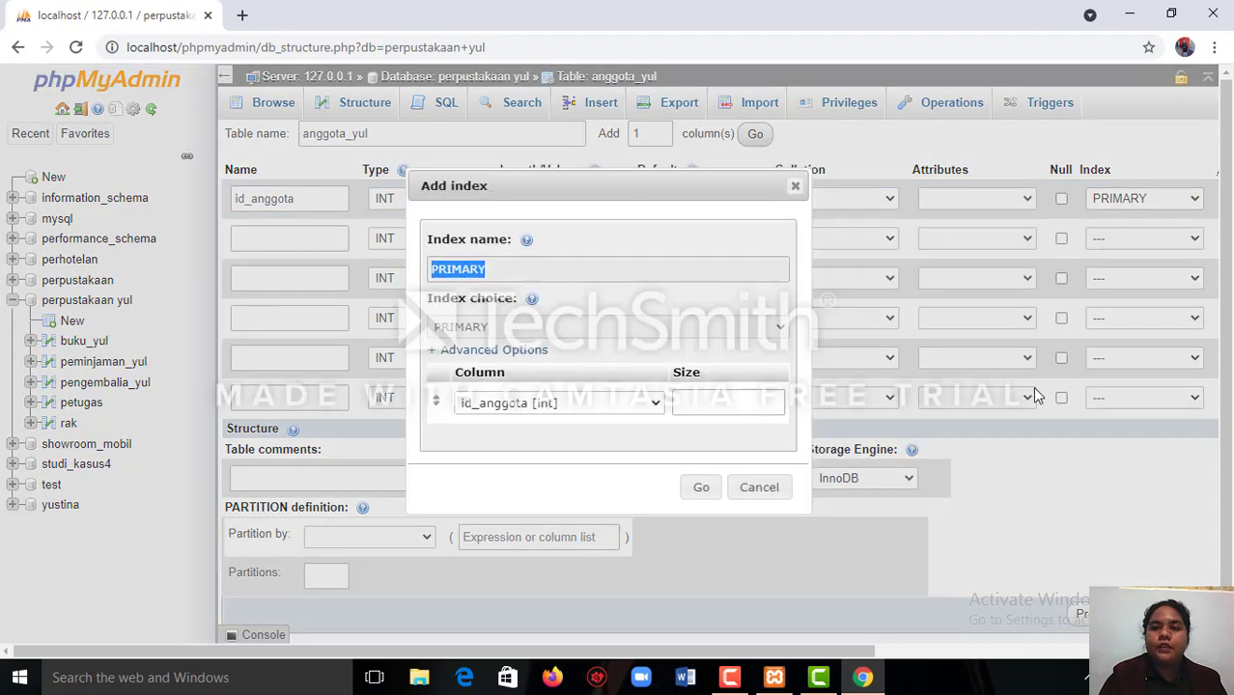
pyautogui.click(701, 488)
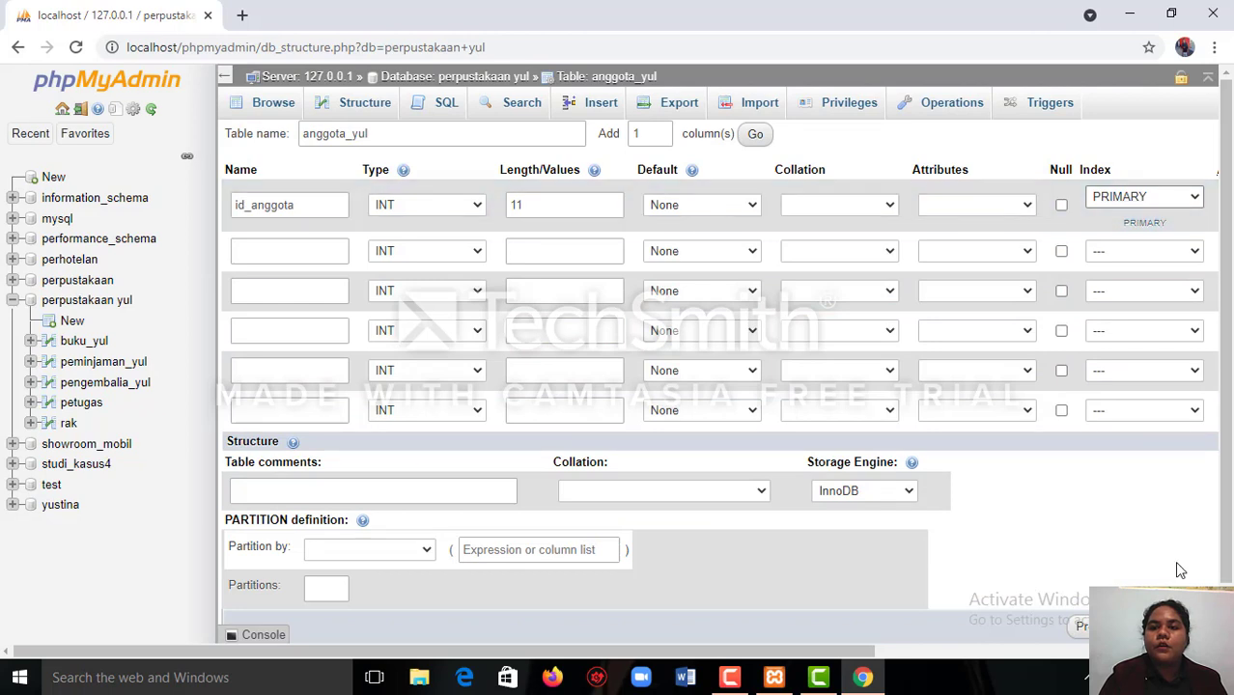
pyautogui.hscroll(1, 676, 386)
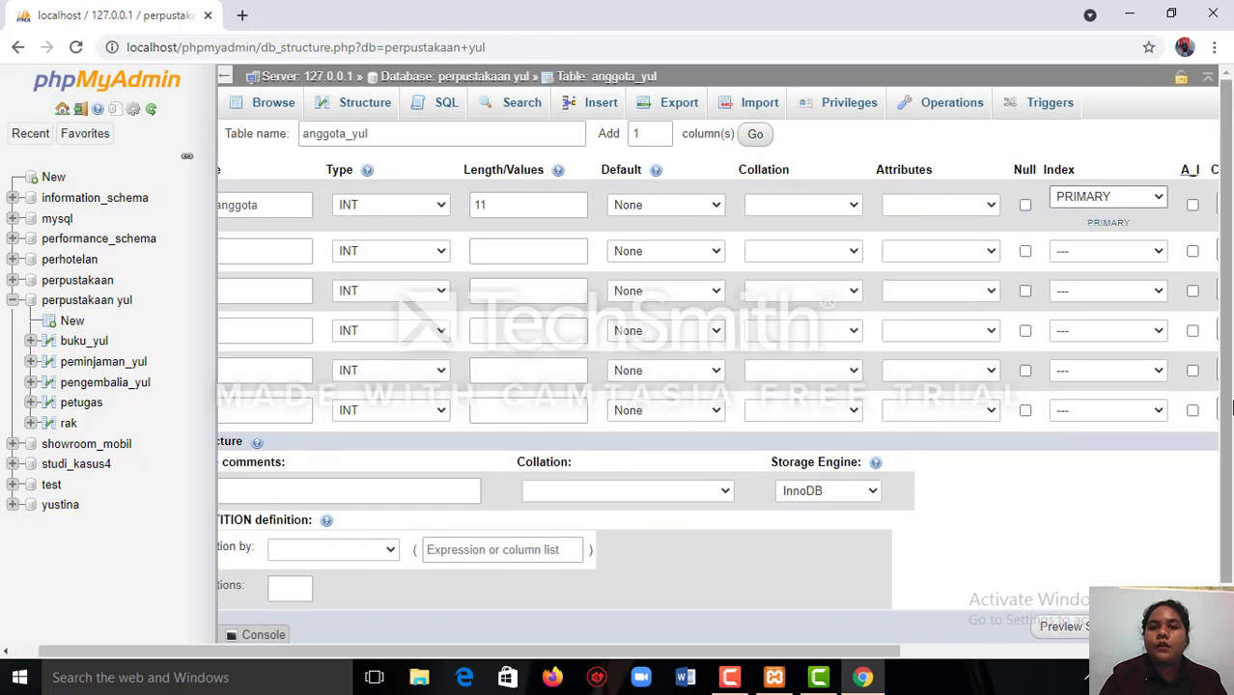
pyautogui.click(1192, 204)
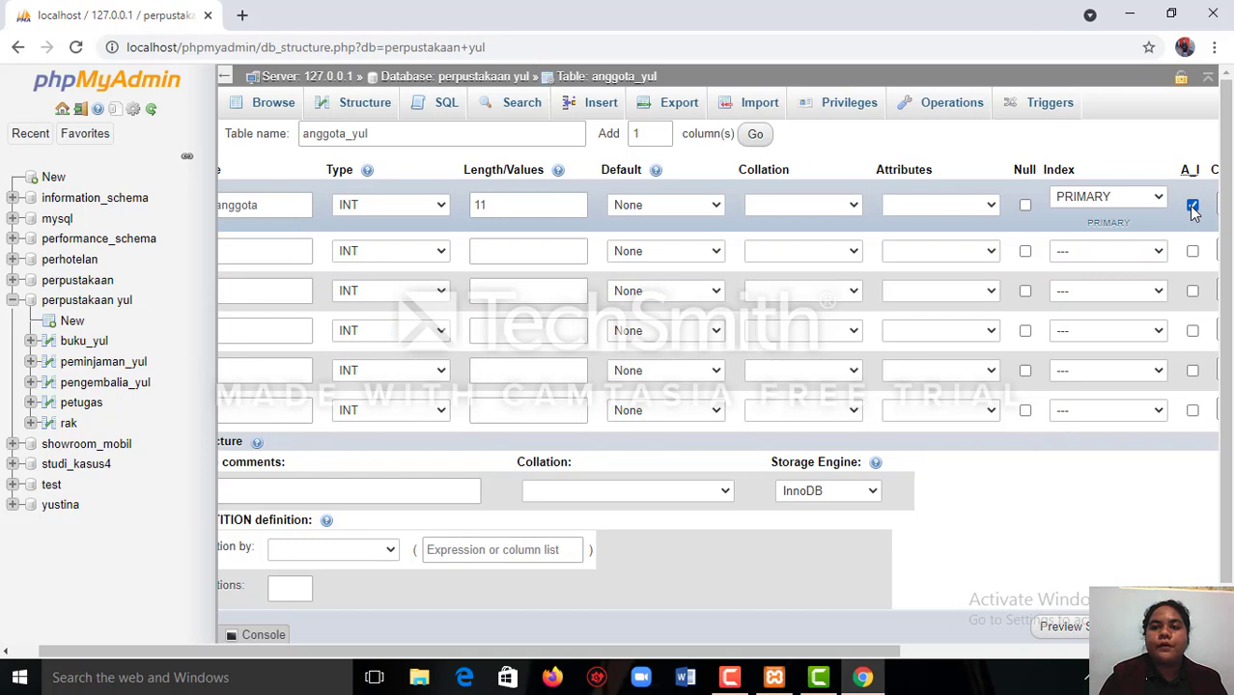
# Name the second column of the anggota_yul table kode_anggota.
pyautogui.click(6, 652)
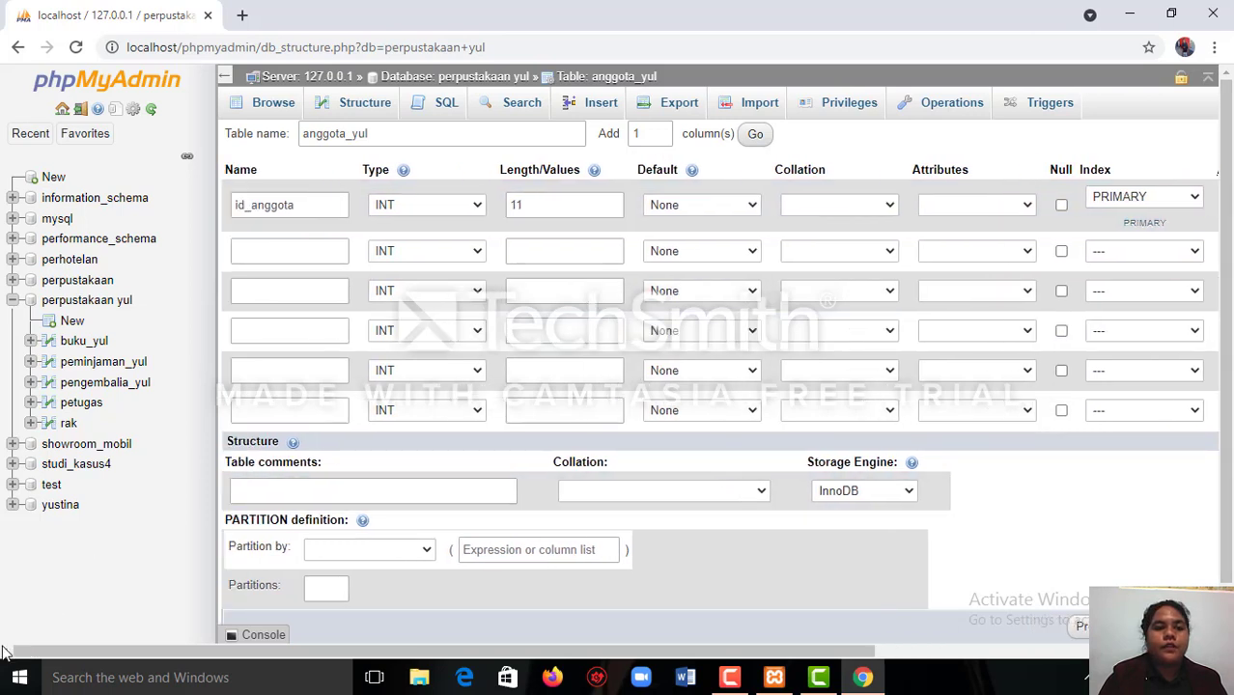
pyautogui.click(277, 249)
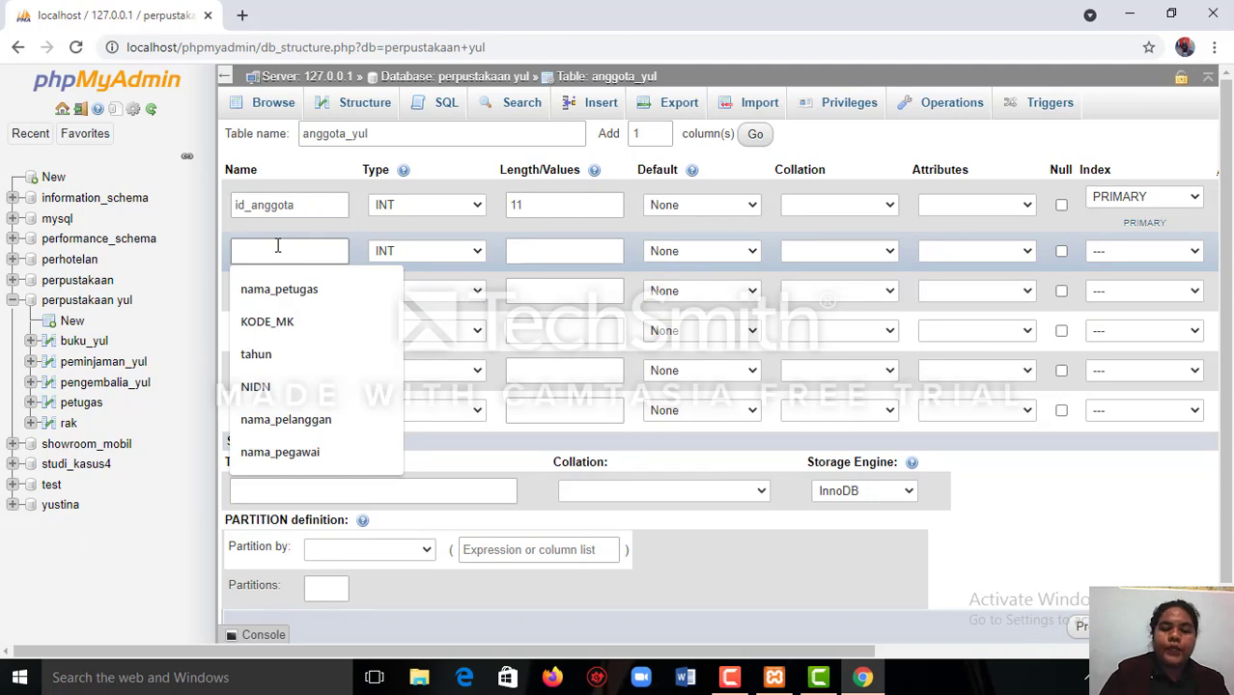
pyautogui.write('kode')
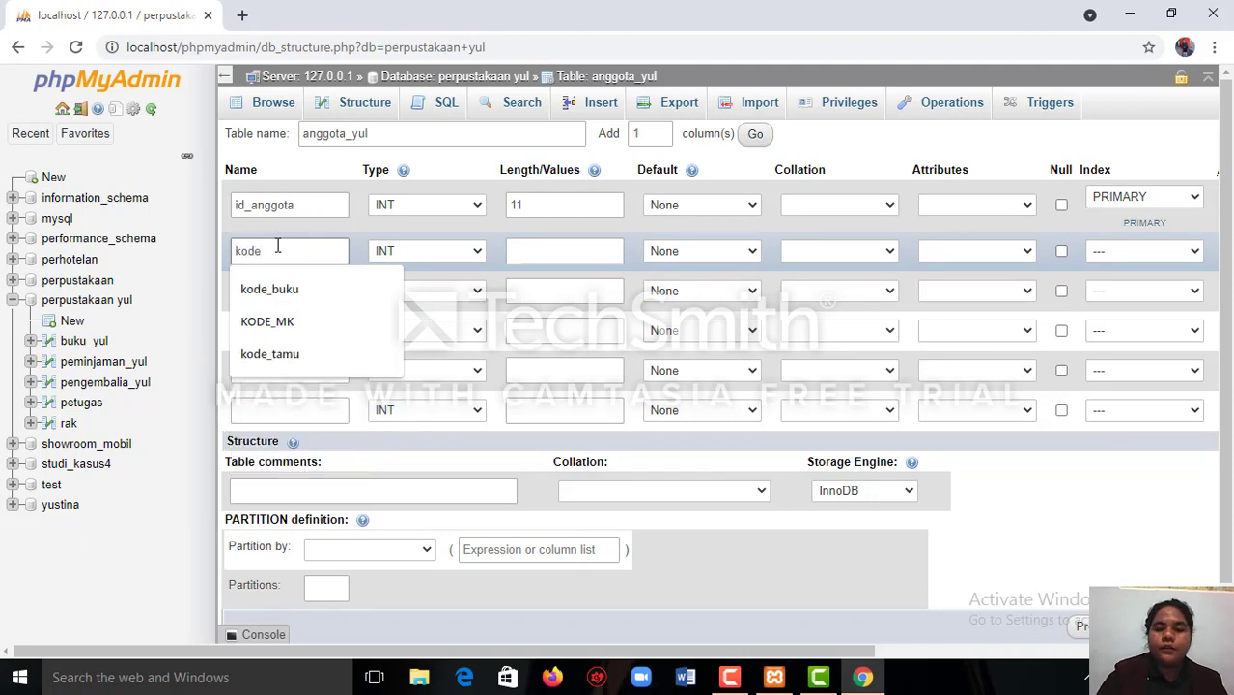
pyautogui.write('_a')
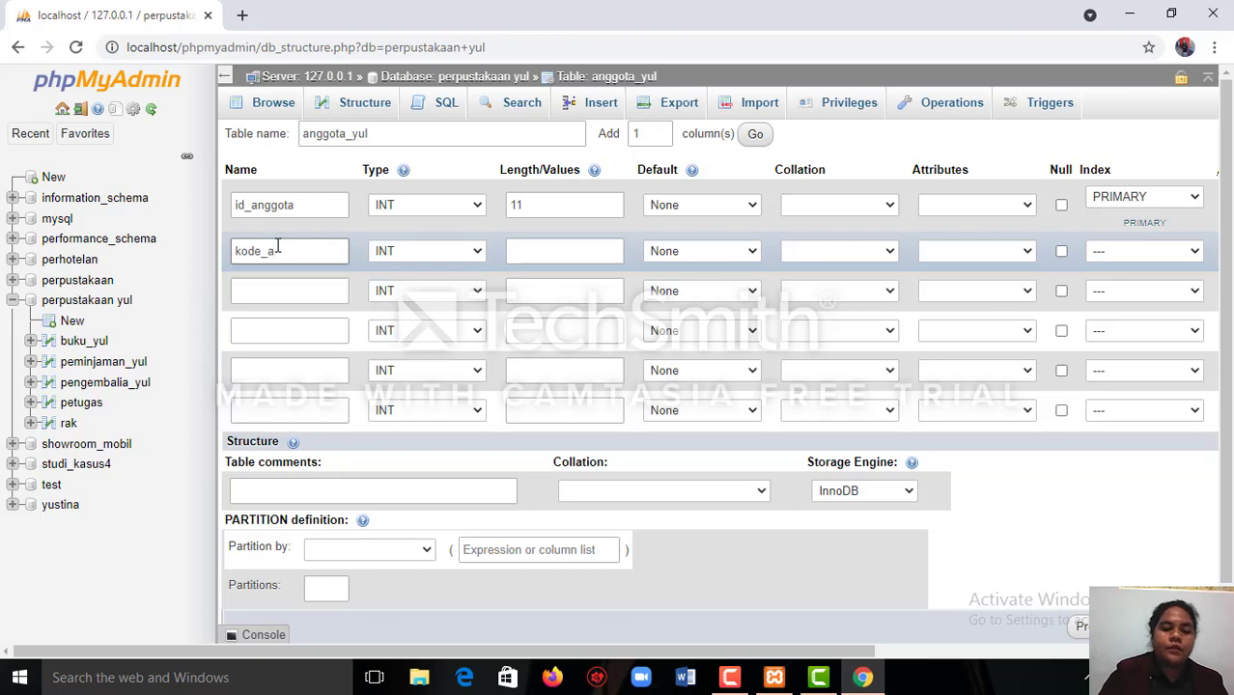
pyautogui.write('n')
pyautogui.press('BackSpace')
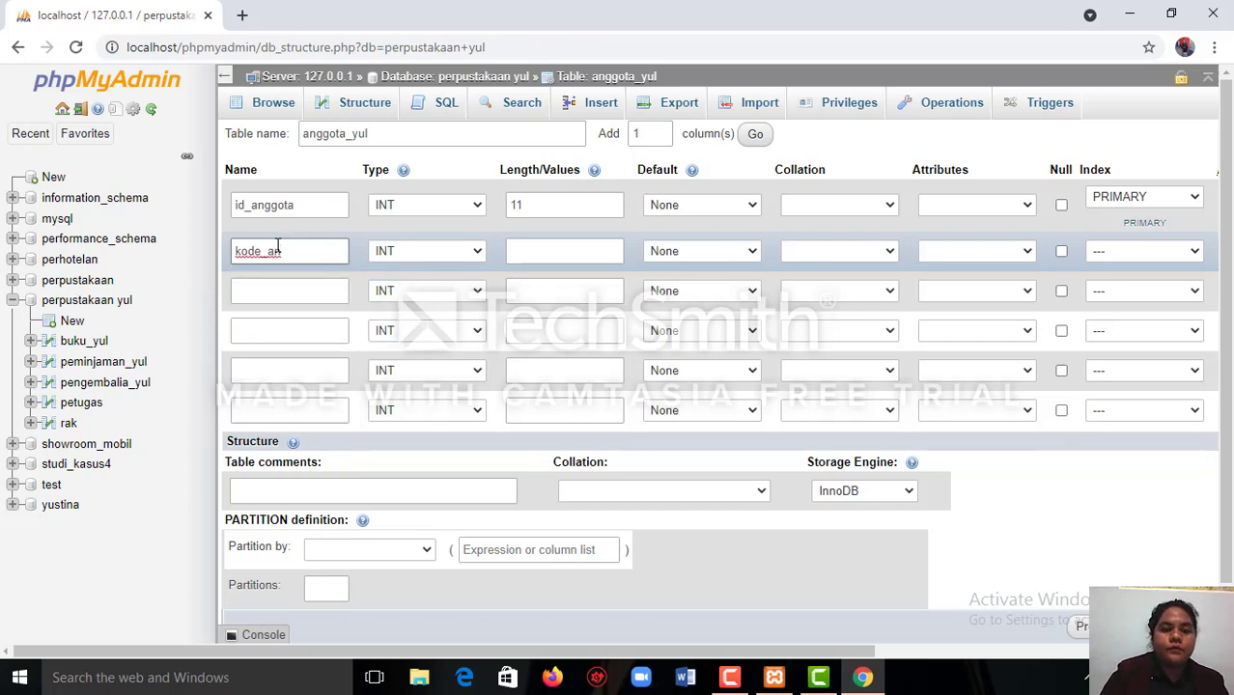
pyautogui.write('ggota')
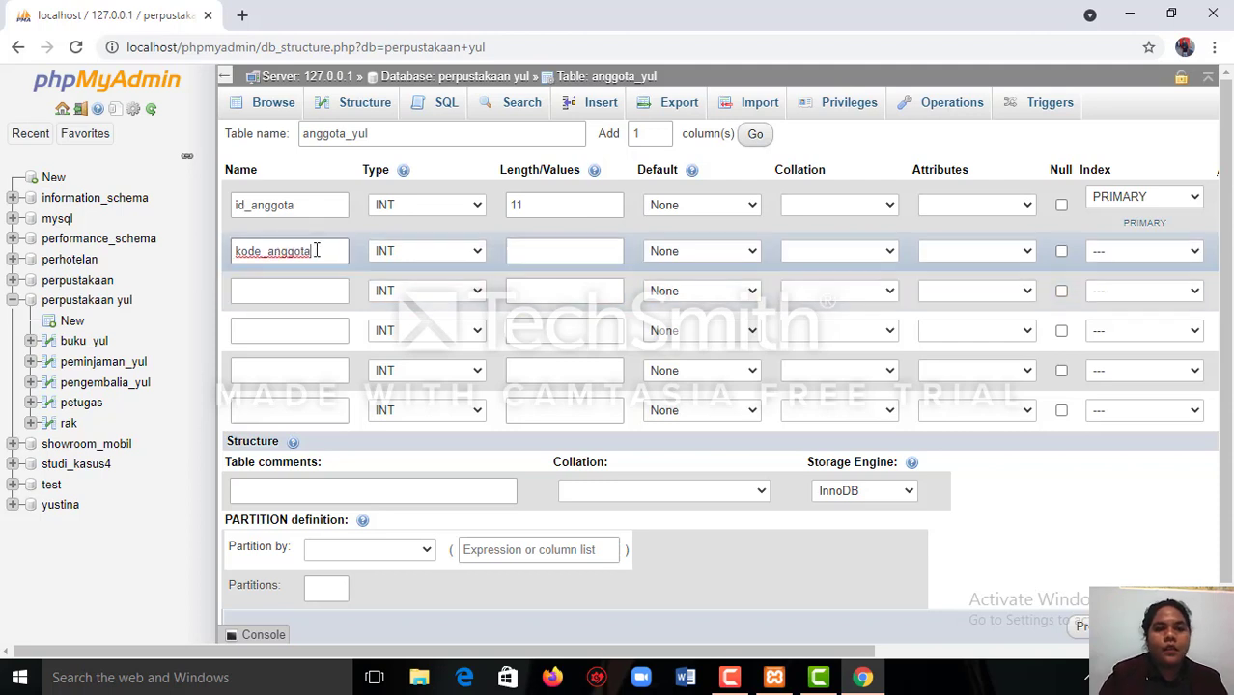
# Give the kode_anggota column the CHAR type with a length of 4.
pyautogui.click(479, 257)
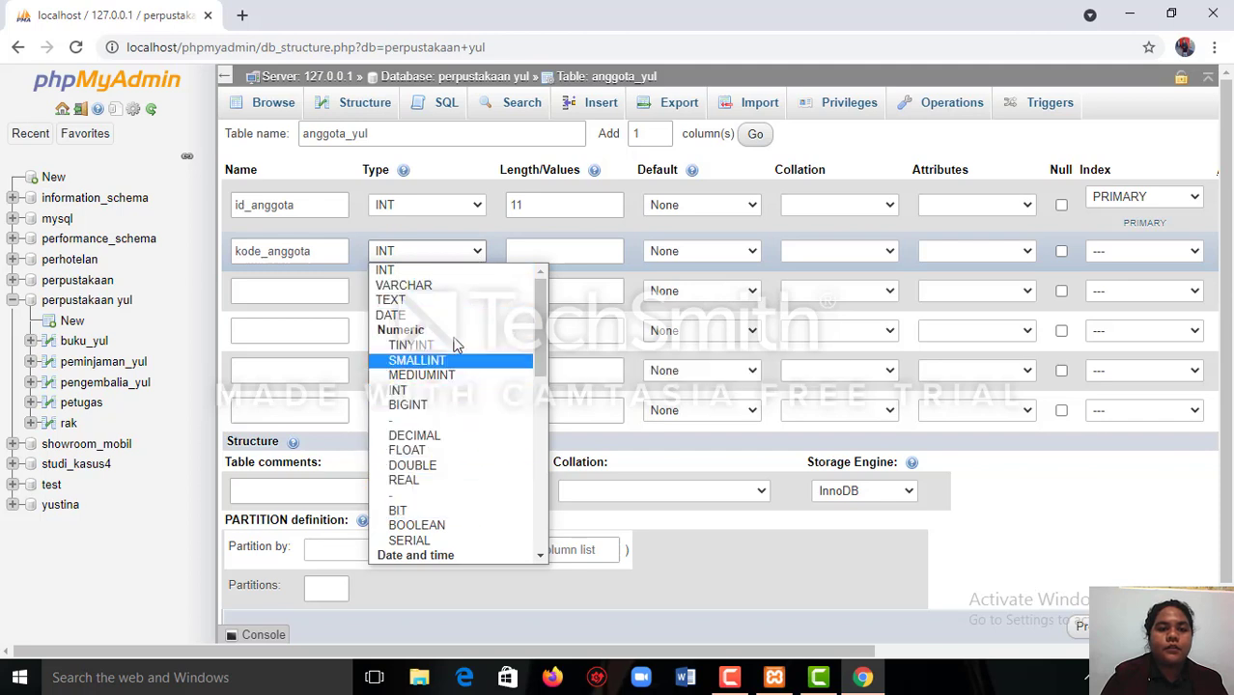
pyautogui.scroll(-1, 457, 512)
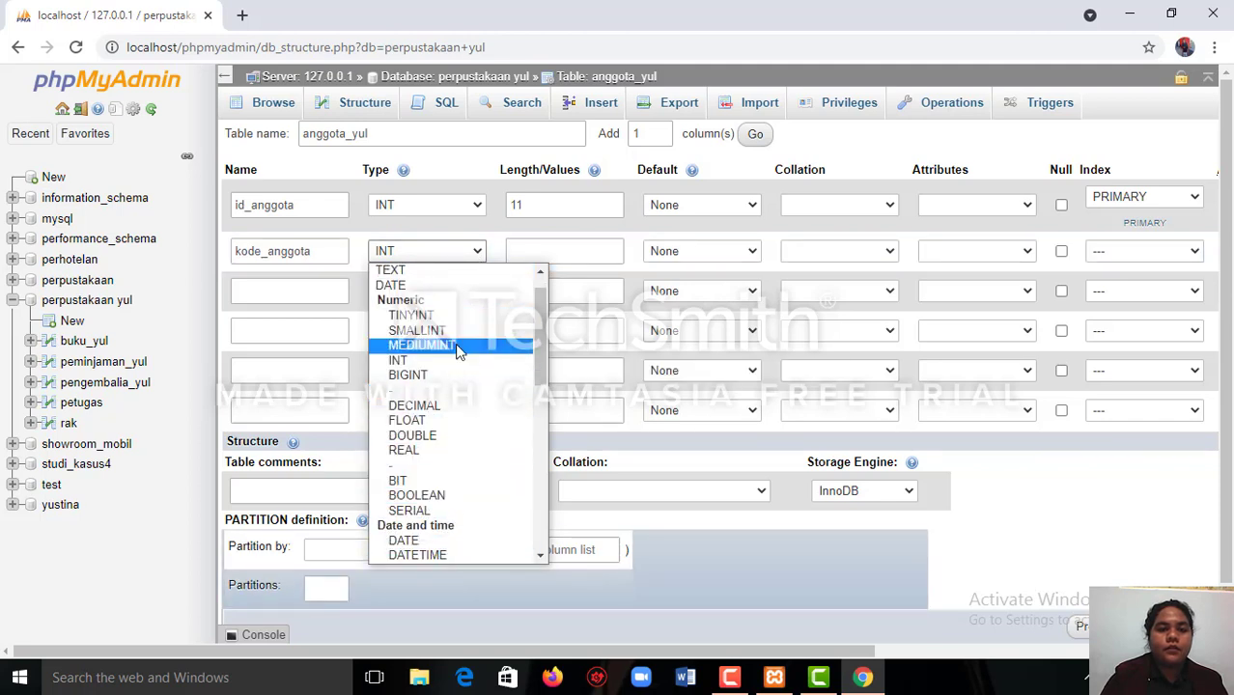
pyautogui.click(541, 273)
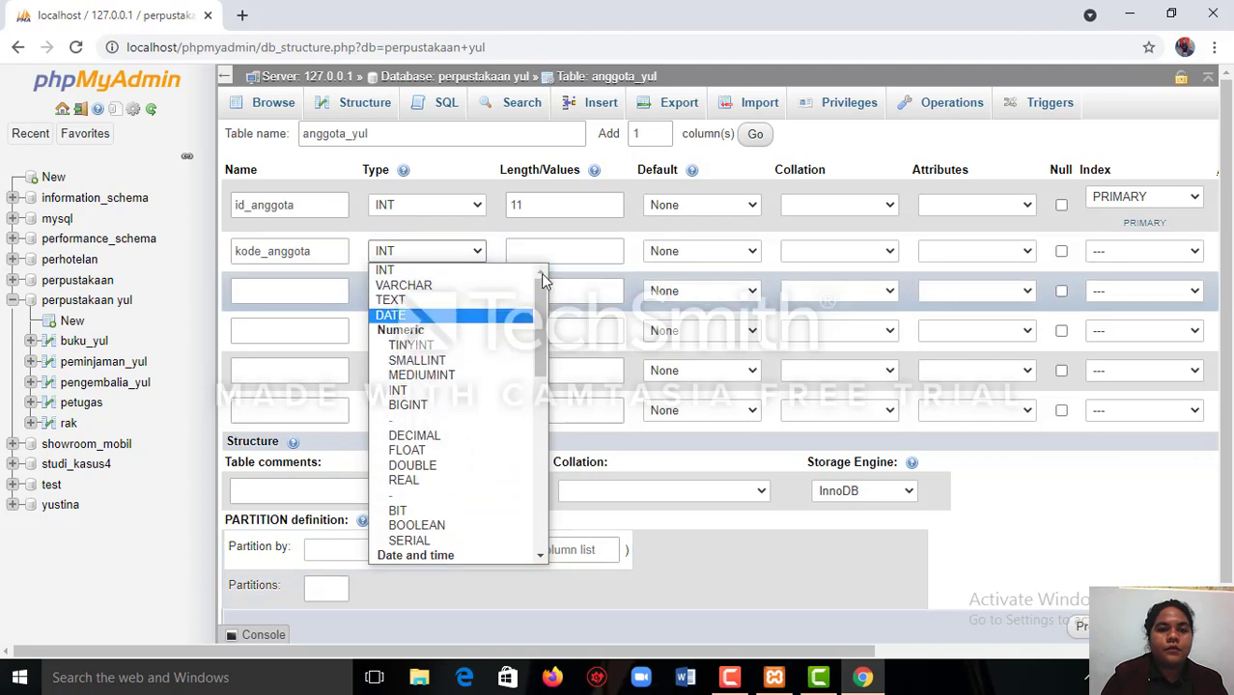
pyautogui.click(542, 474)
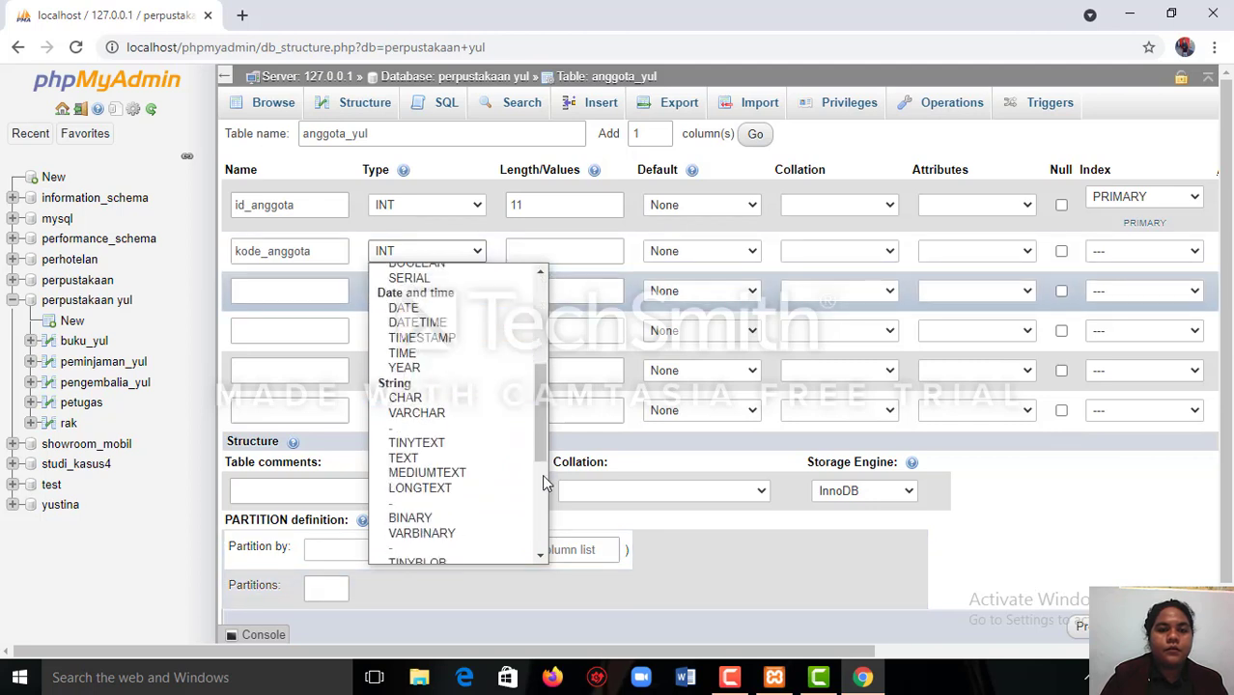
pyautogui.click(436, 398)
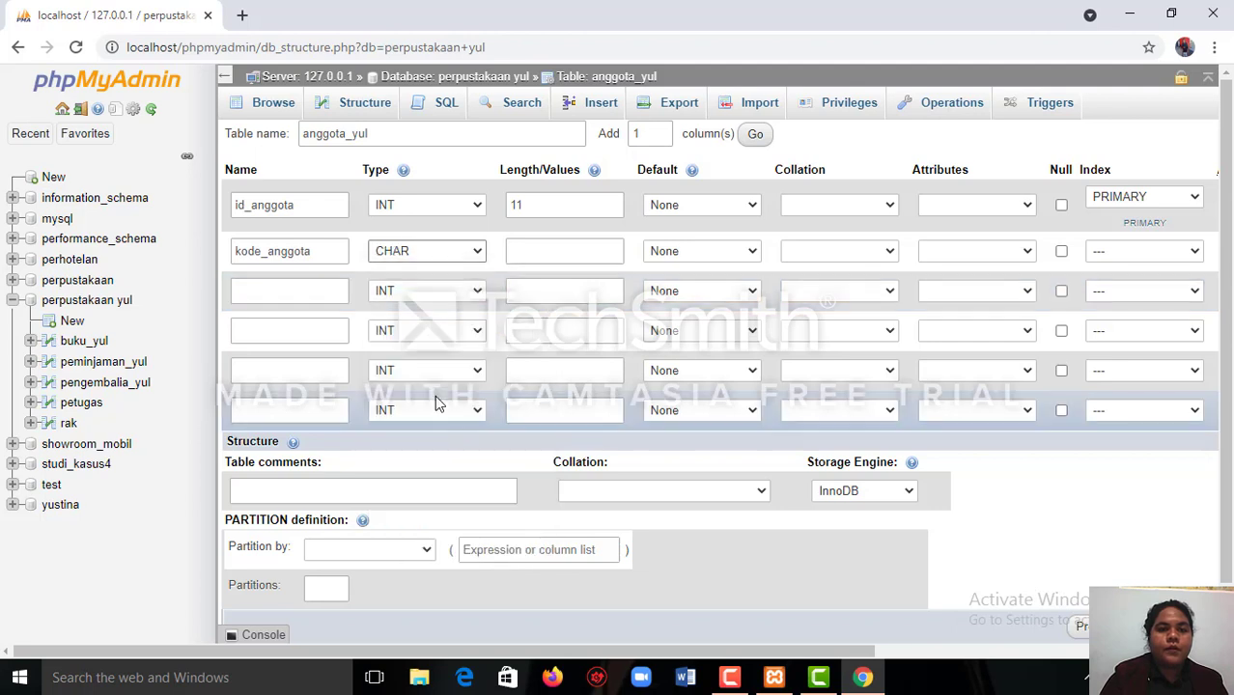
pyautogui.click(539, 253)
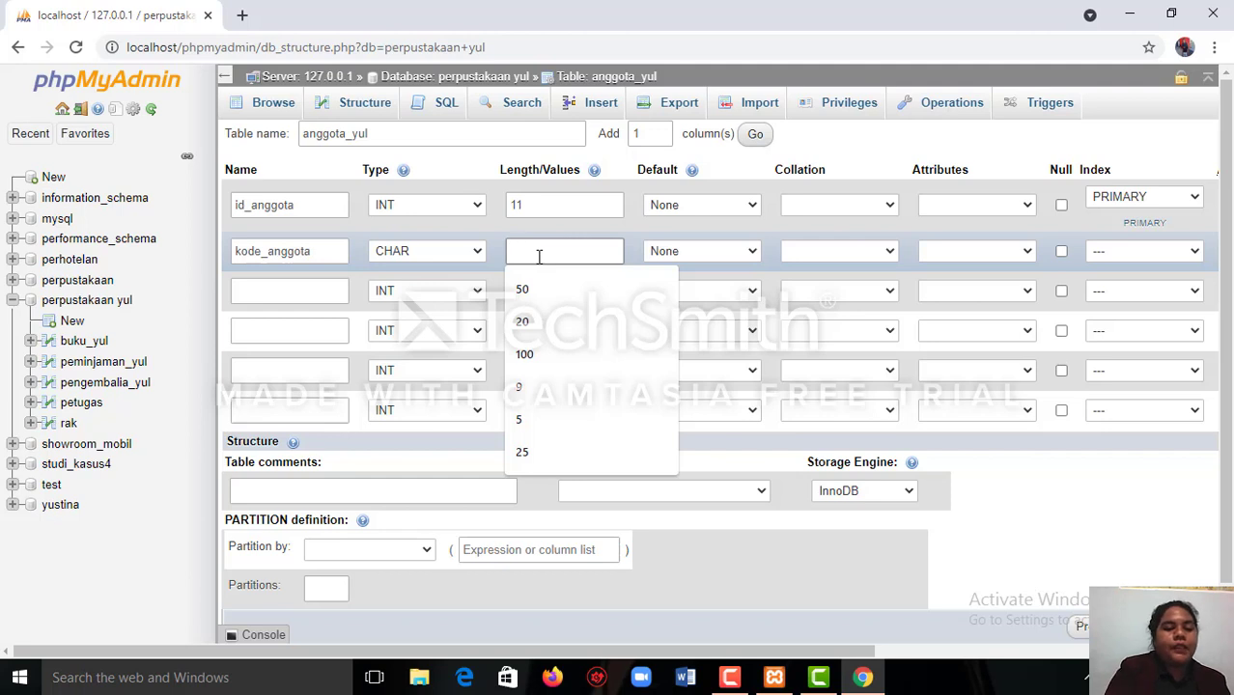
pyautogui.write('4')
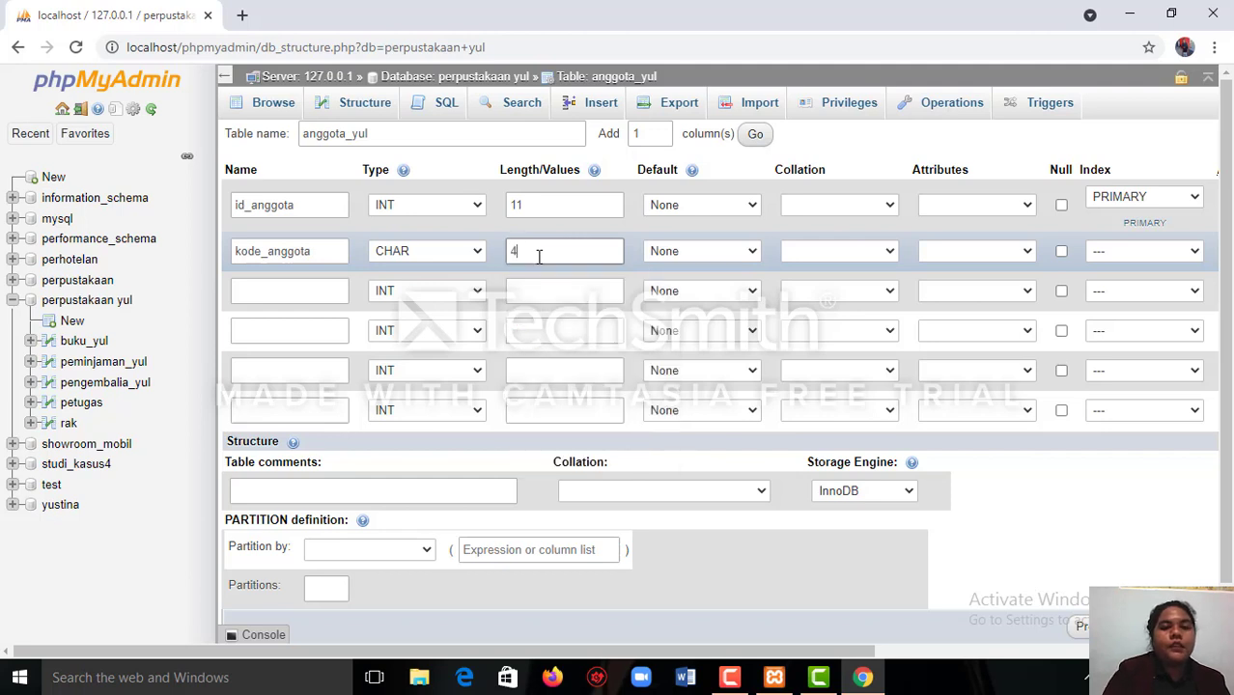
# Name the third column nama_anggota and give it the VARCHAR type with a length of 100.
pyautogui.click(335, 295)
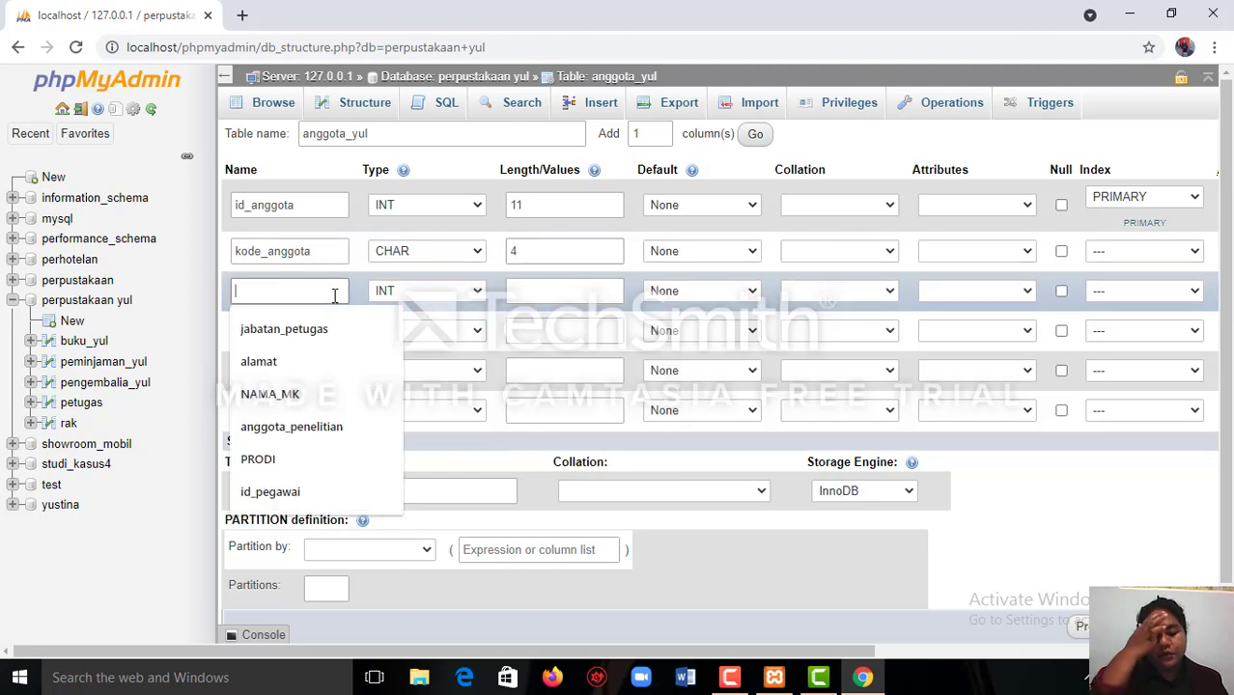
pyautogui.write('nama')
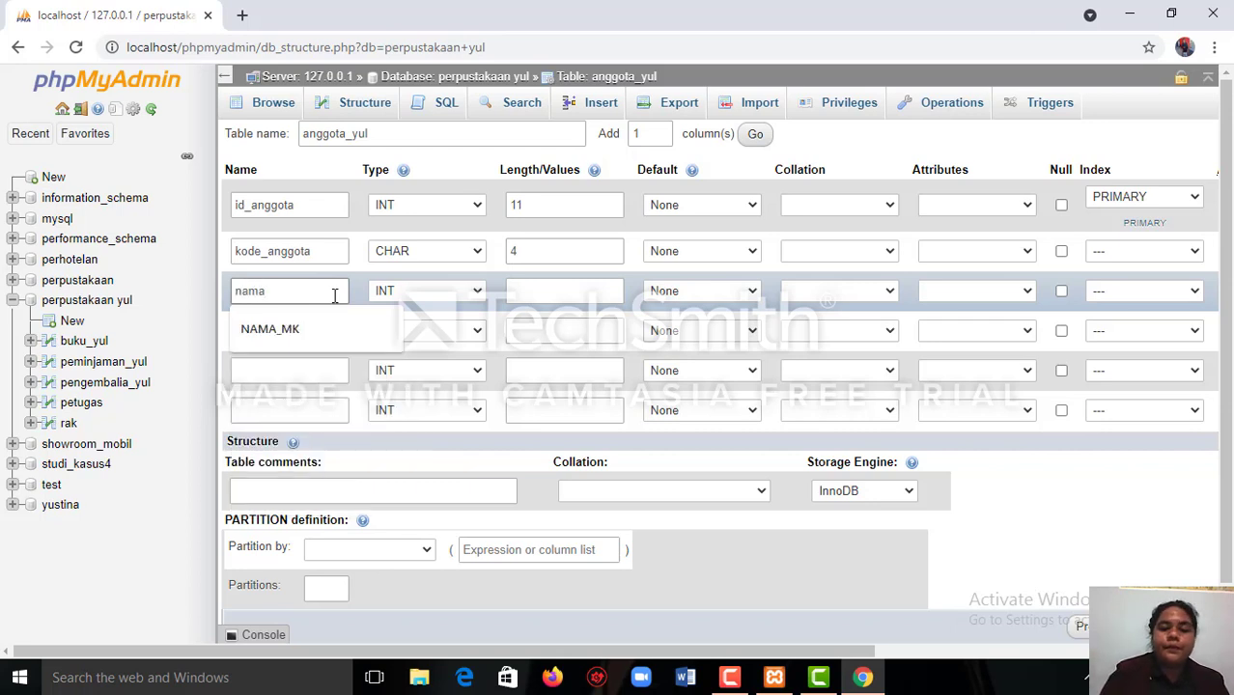
pyautogui.write('_anggo')
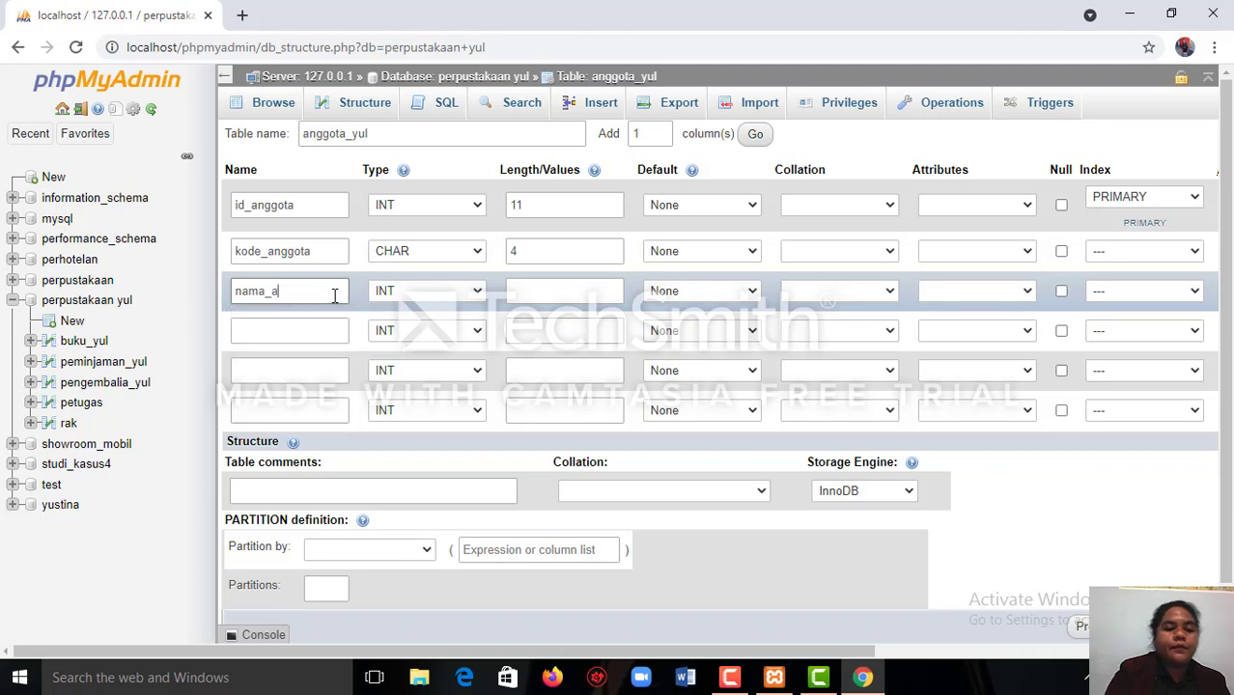
pyautogui.write('ta')
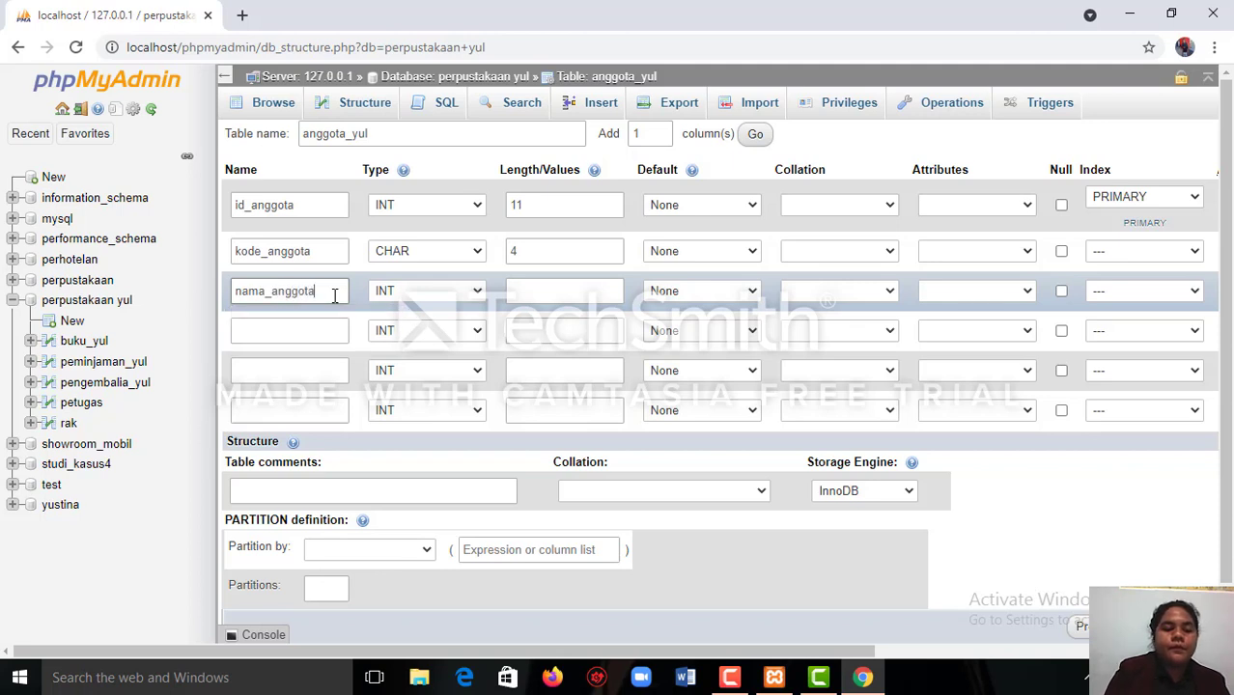
pyautogui.click(477, 294)
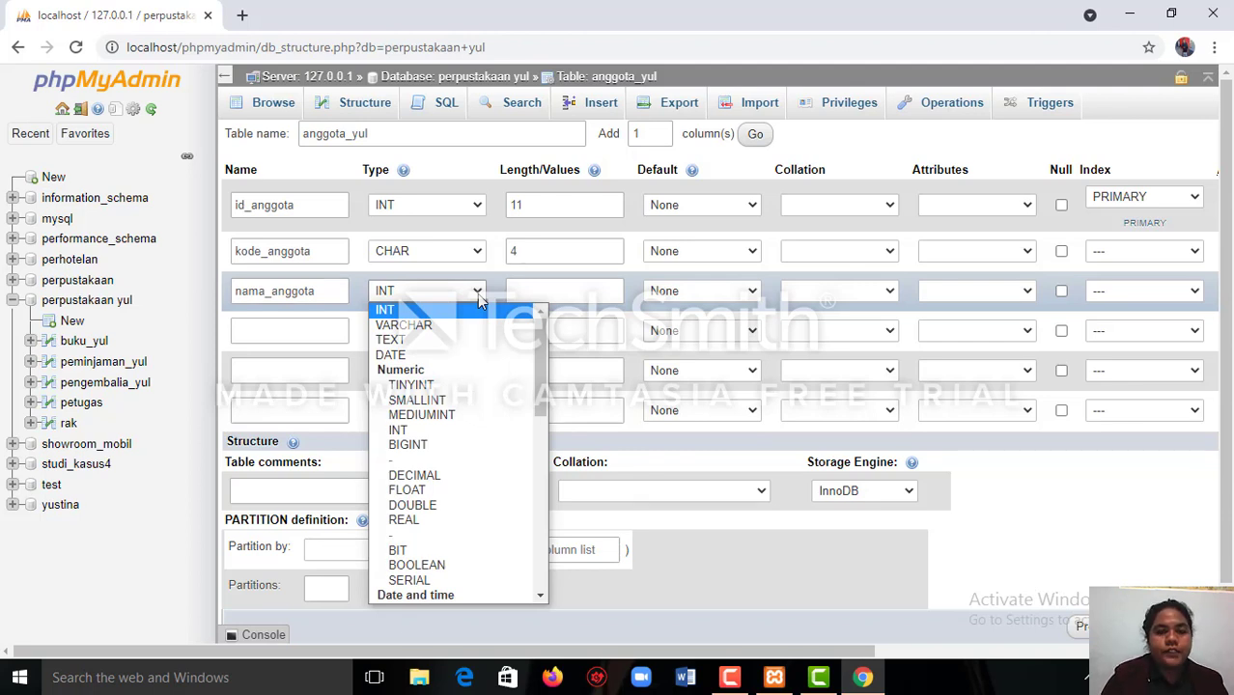
pyautogui.click(476, 326)
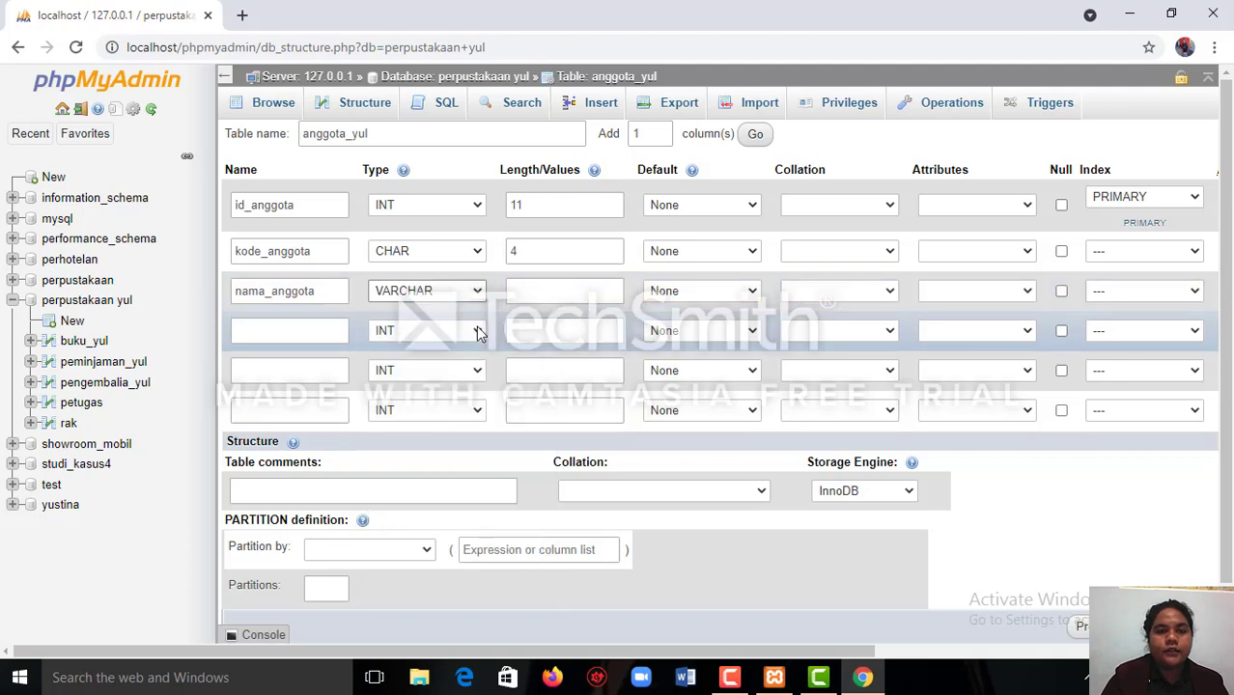
pyautogui.click(561, 291)
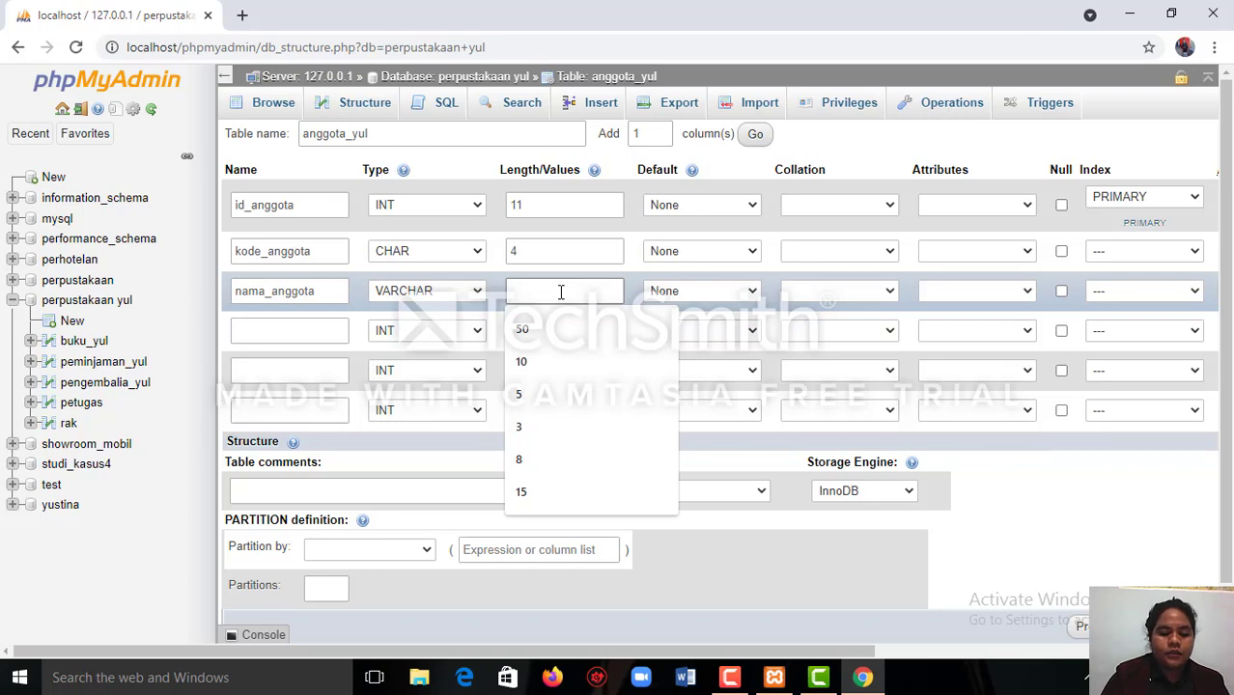
pyautogui.write('100')
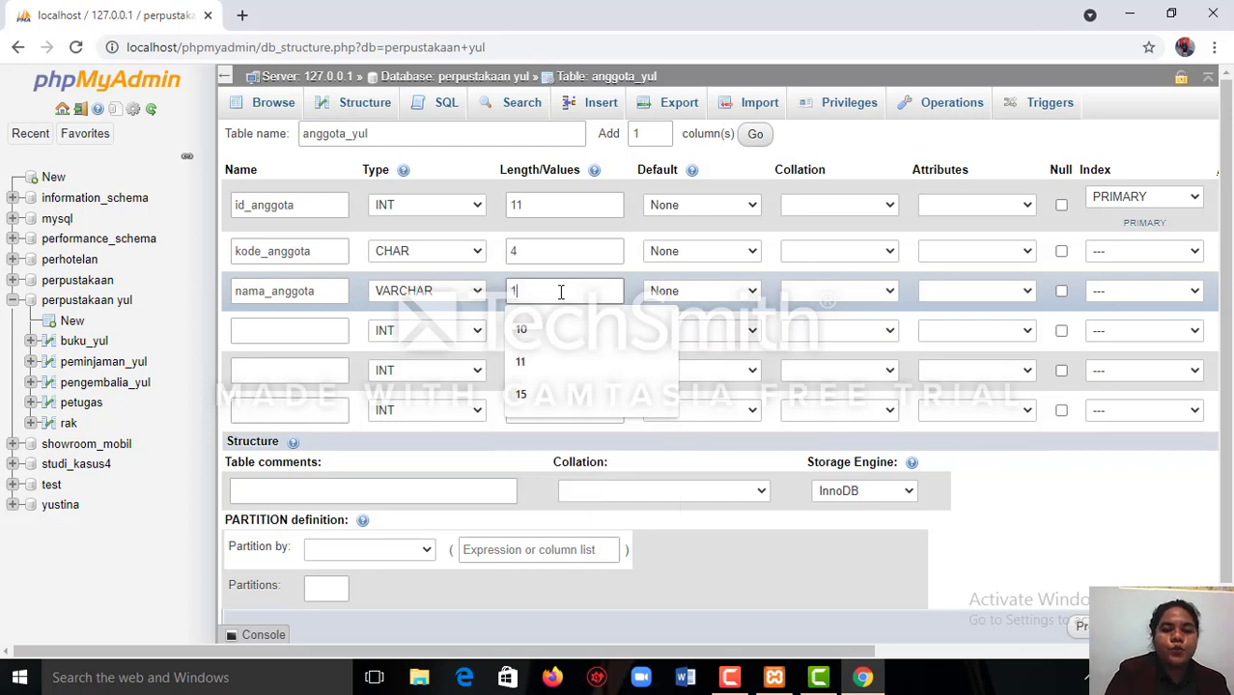
# Name the fourth column prodi and give it the CHAR type with a length of 4.
pyautogui.click(347, 330)
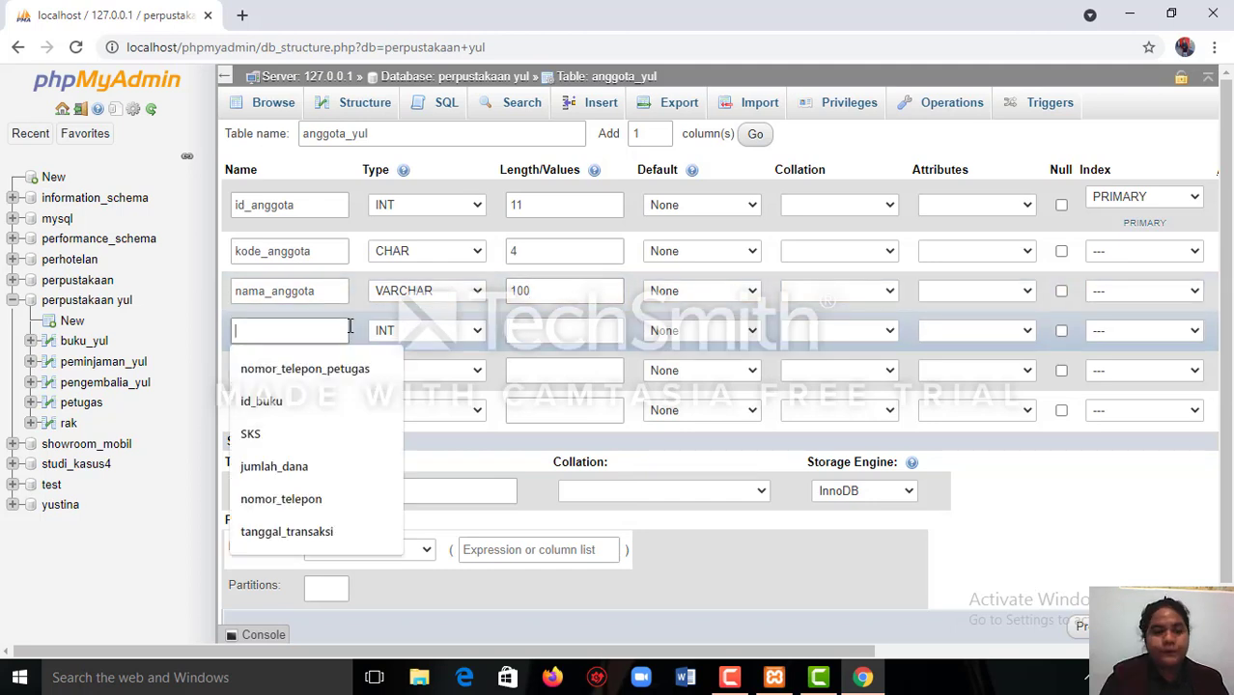
pyautogui.write('pr')
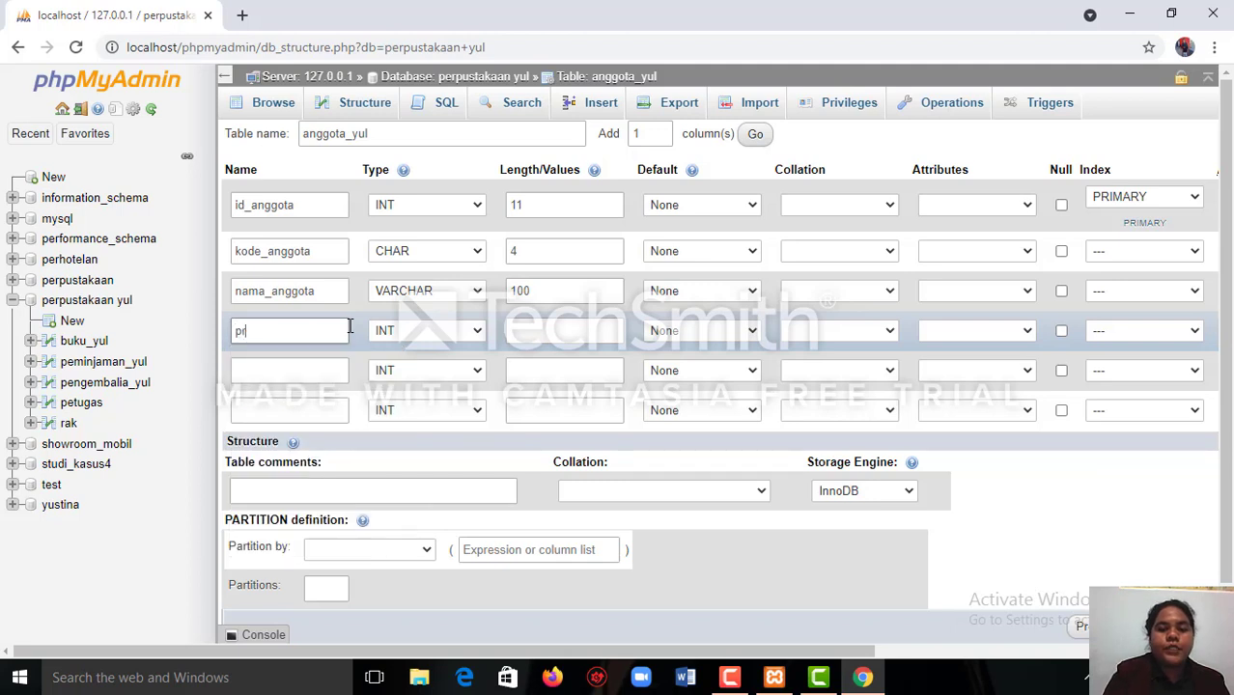
pyautogui.write('odi')
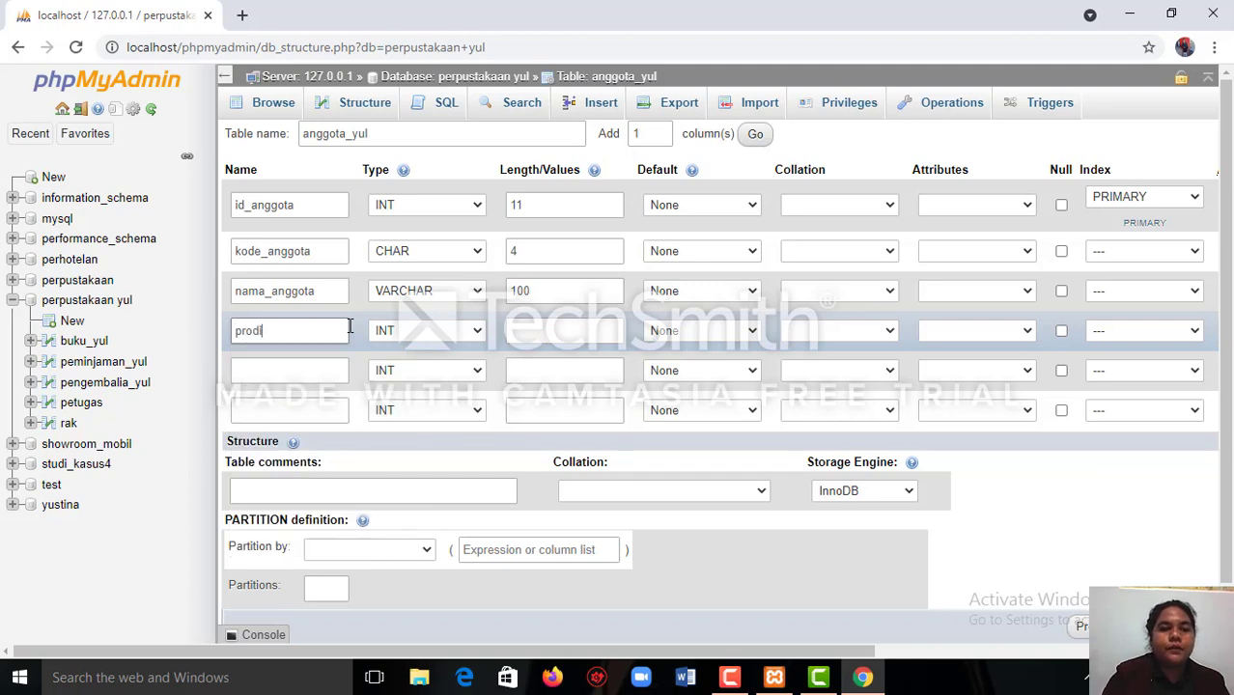
pyautogui.click(477, 331)
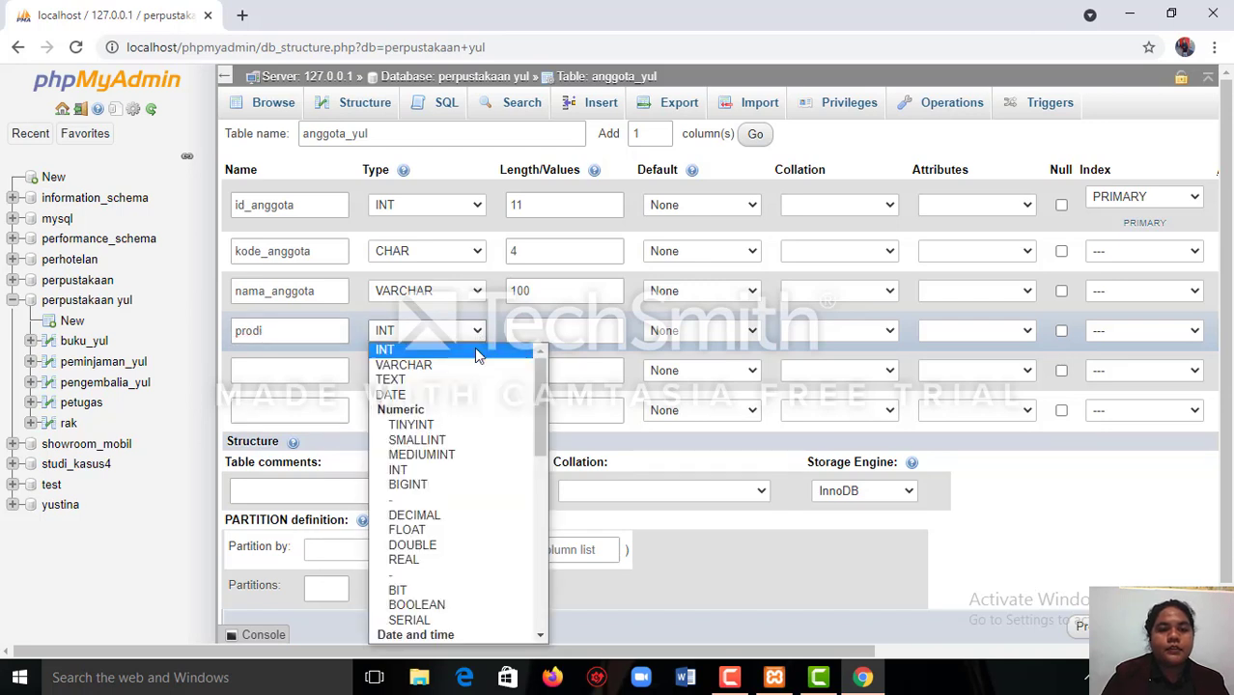
pyautogui.click(540, 638)
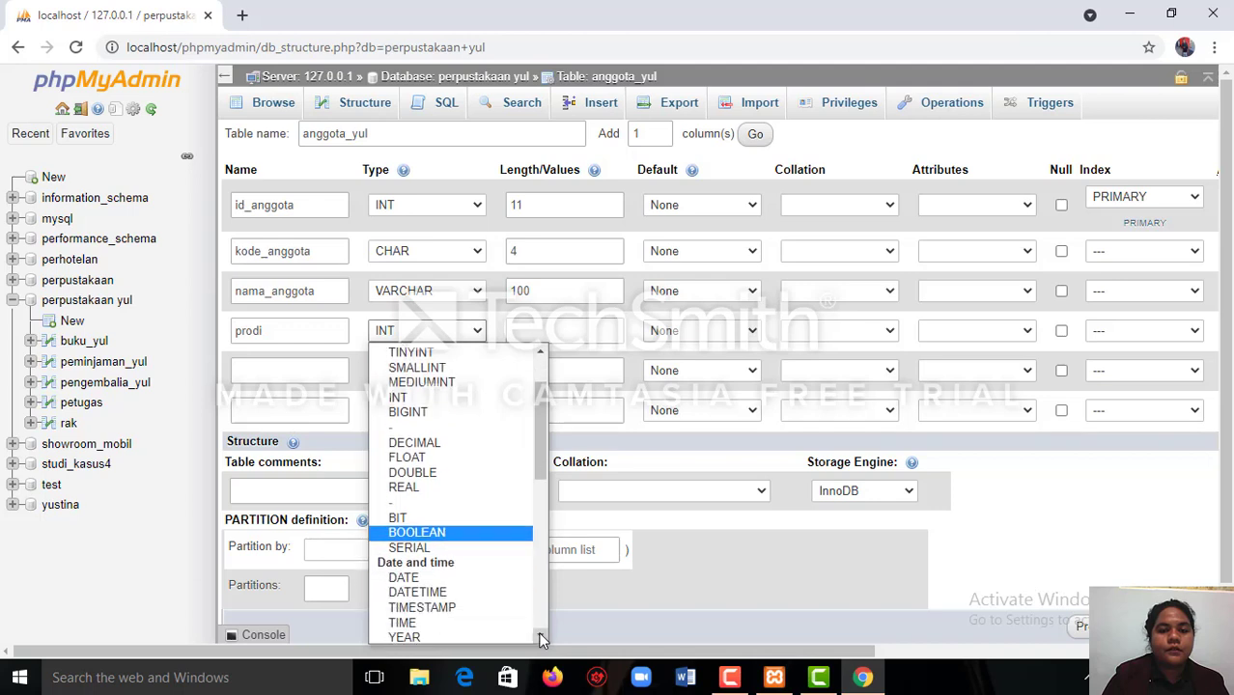
pyautogui.click(540, 638)
pyautogui.click(541, 638)
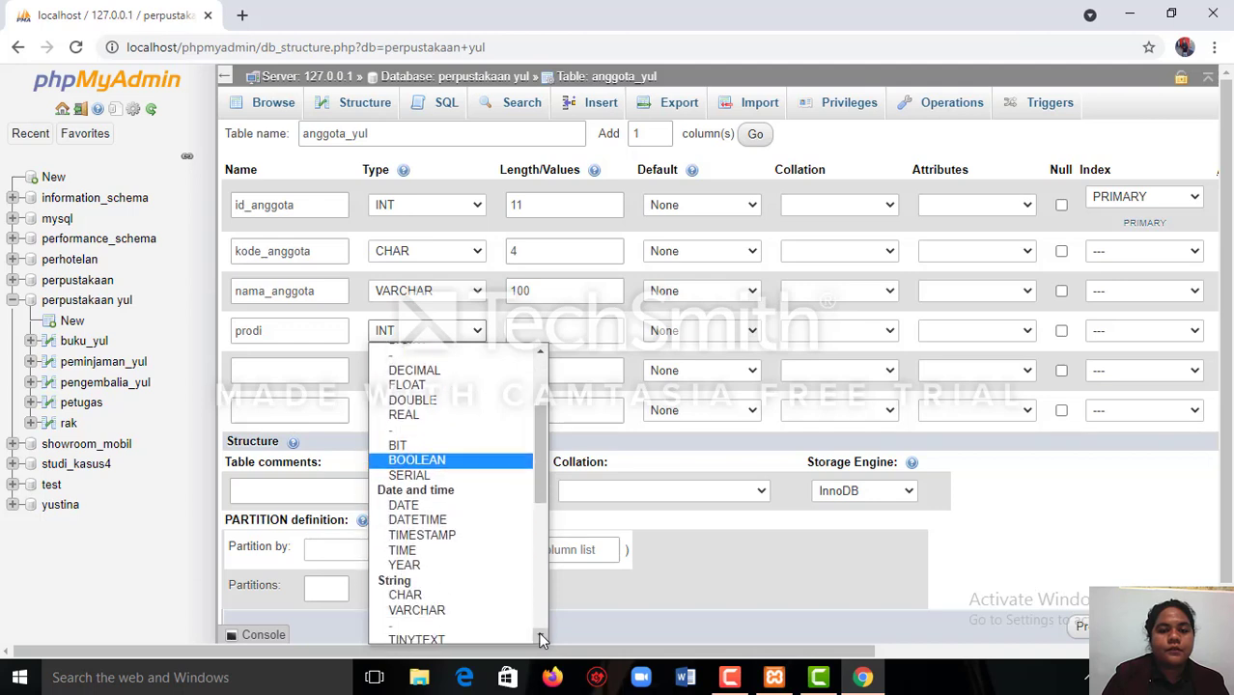
pyautogui.click(454, 594)
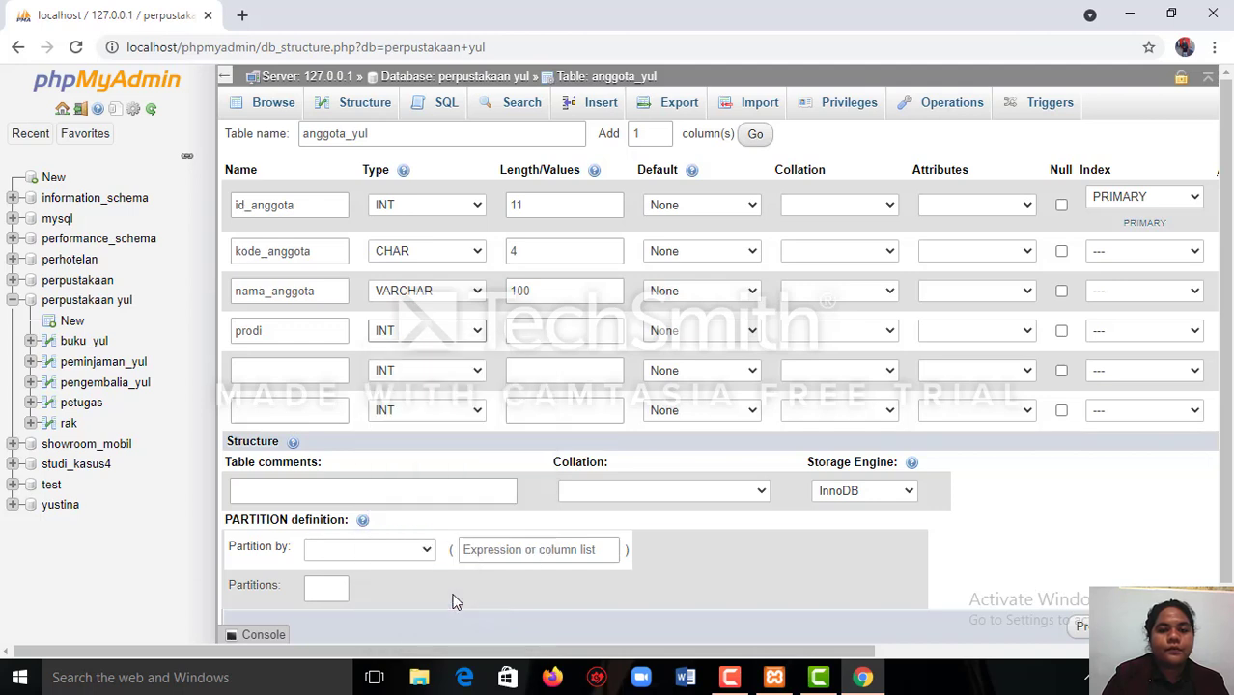
pyautogui.click(564, 335)
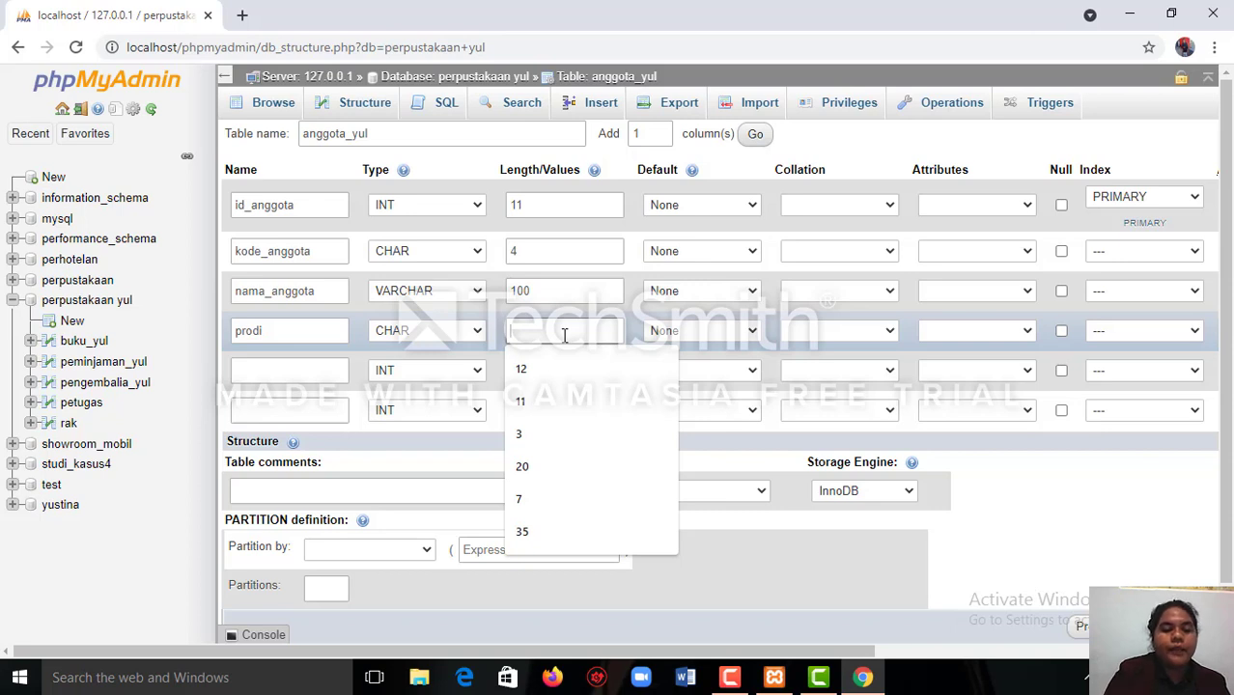
pyautogui.write('4')
# Name the fifth column of the anggota_yul table no_tlp and give it the CHAR type.
pyautogui.click(343, 370)
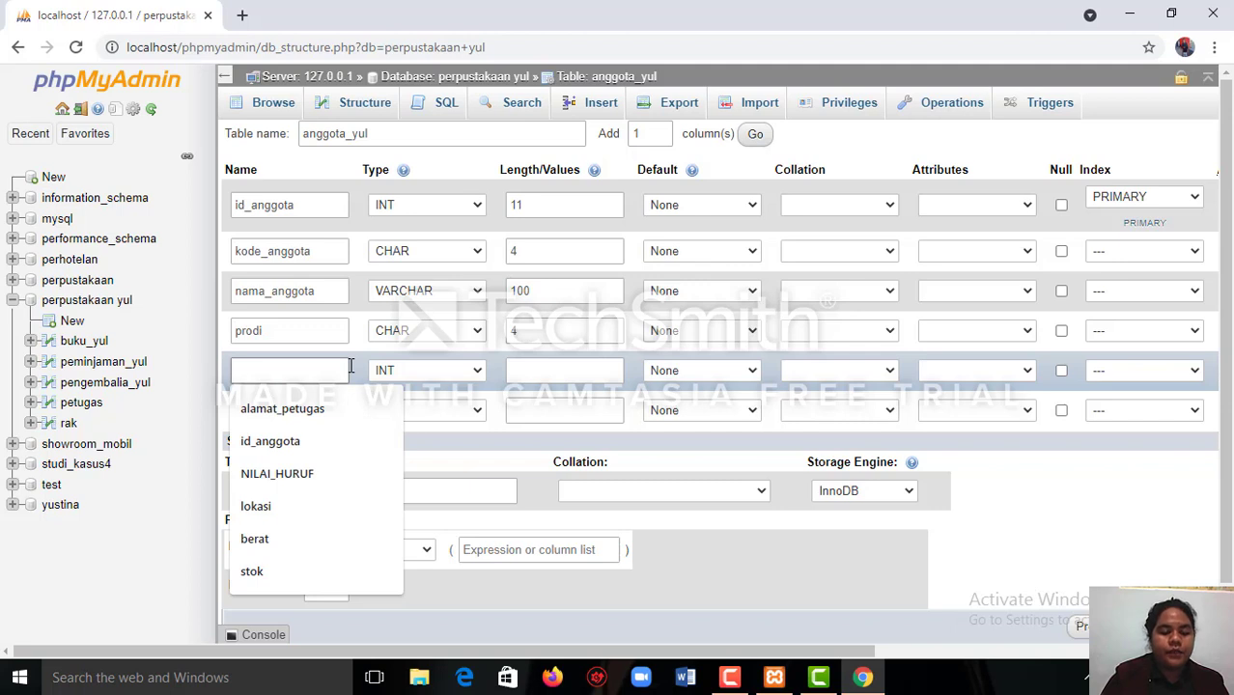
pyautogui.write('no')
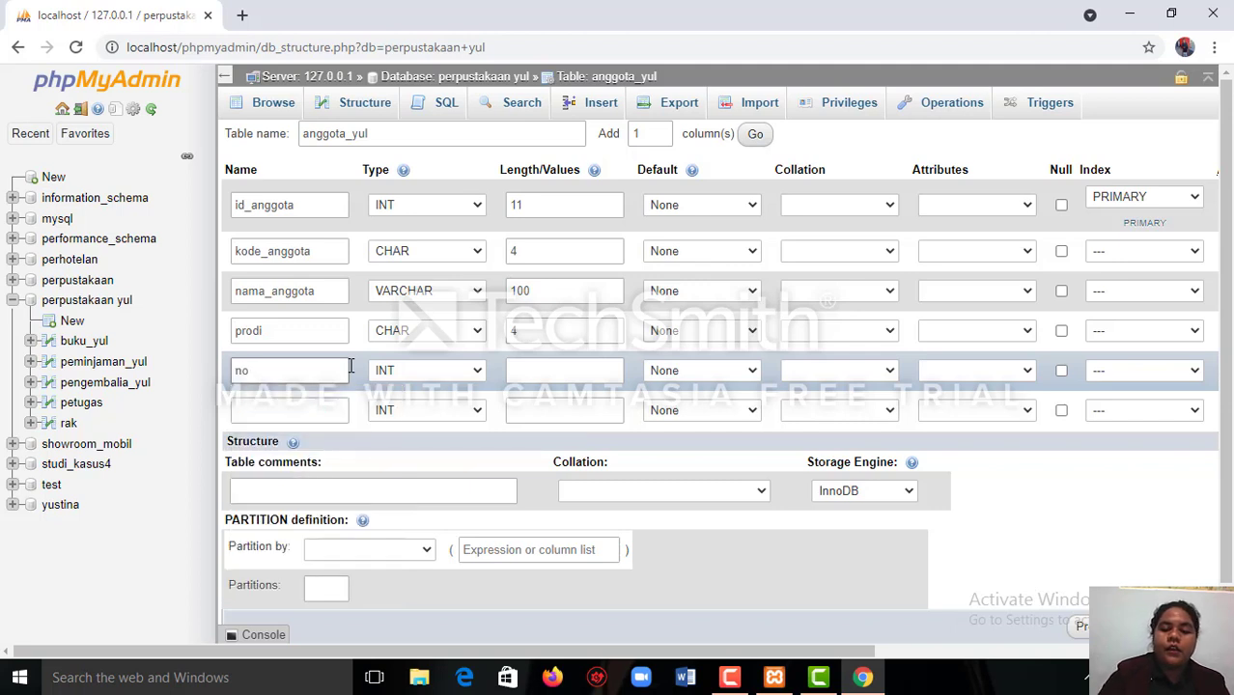
pyautogui.write('_')
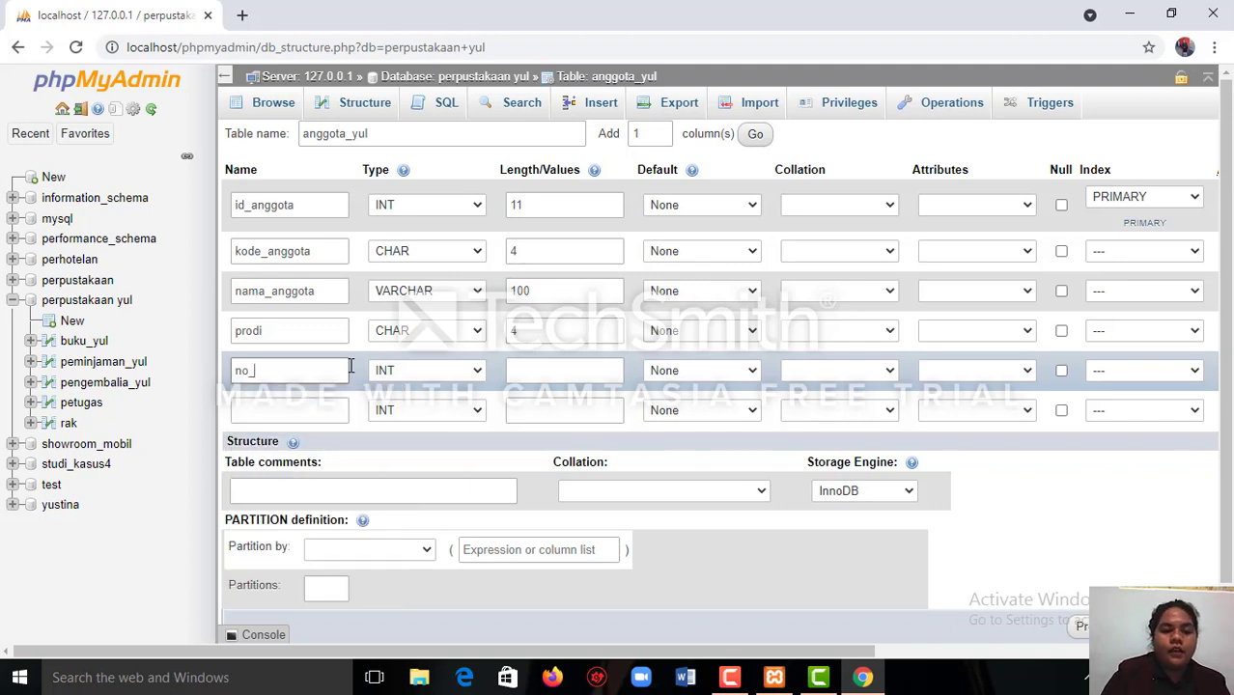
pyautogui.write('tlp')
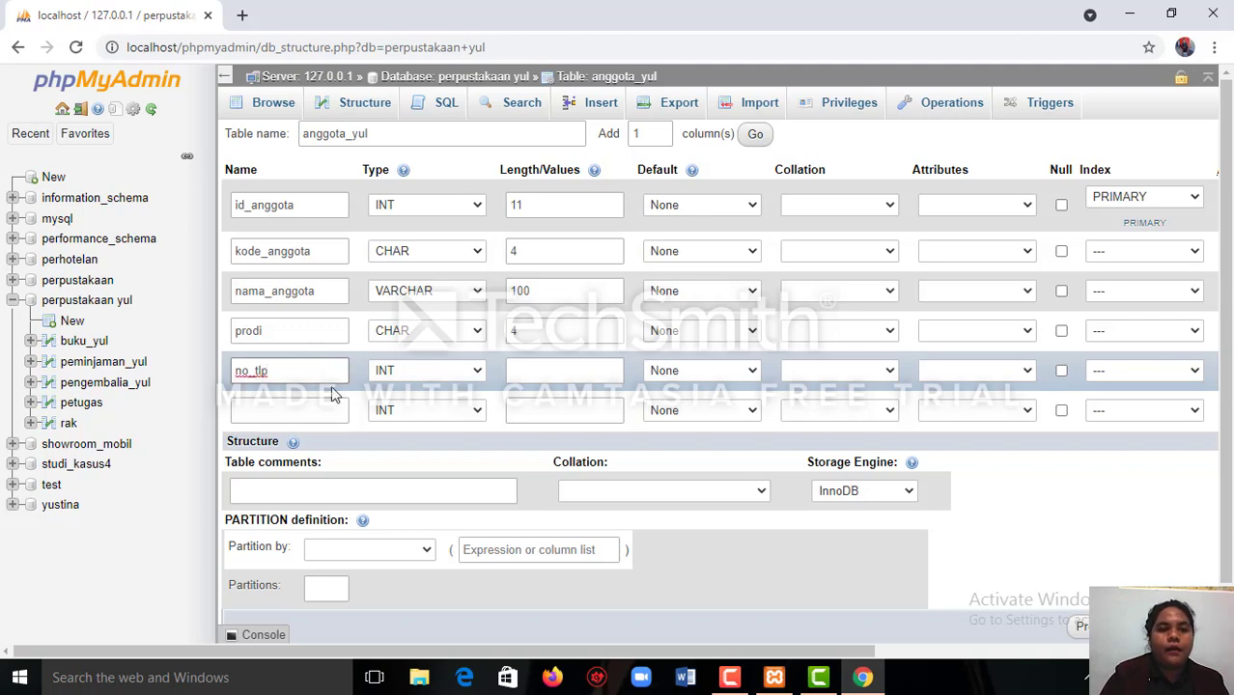
pyautogui.click(477, 372)
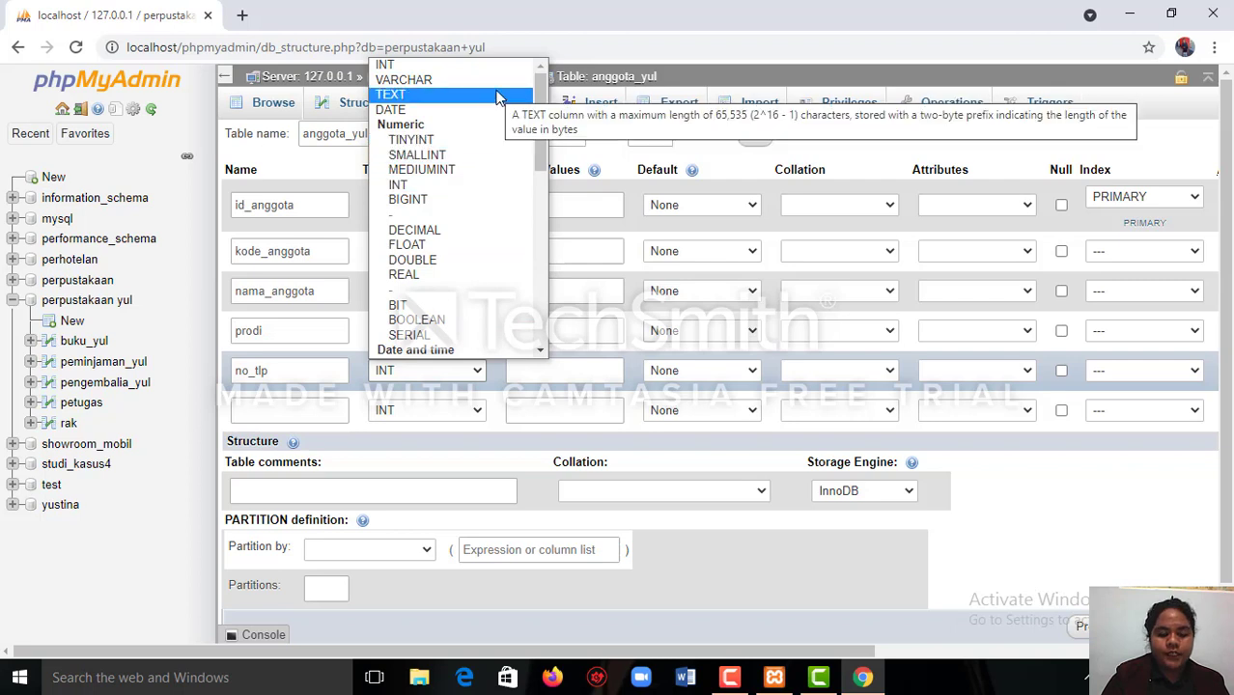
pyautogui.click(541, 349)
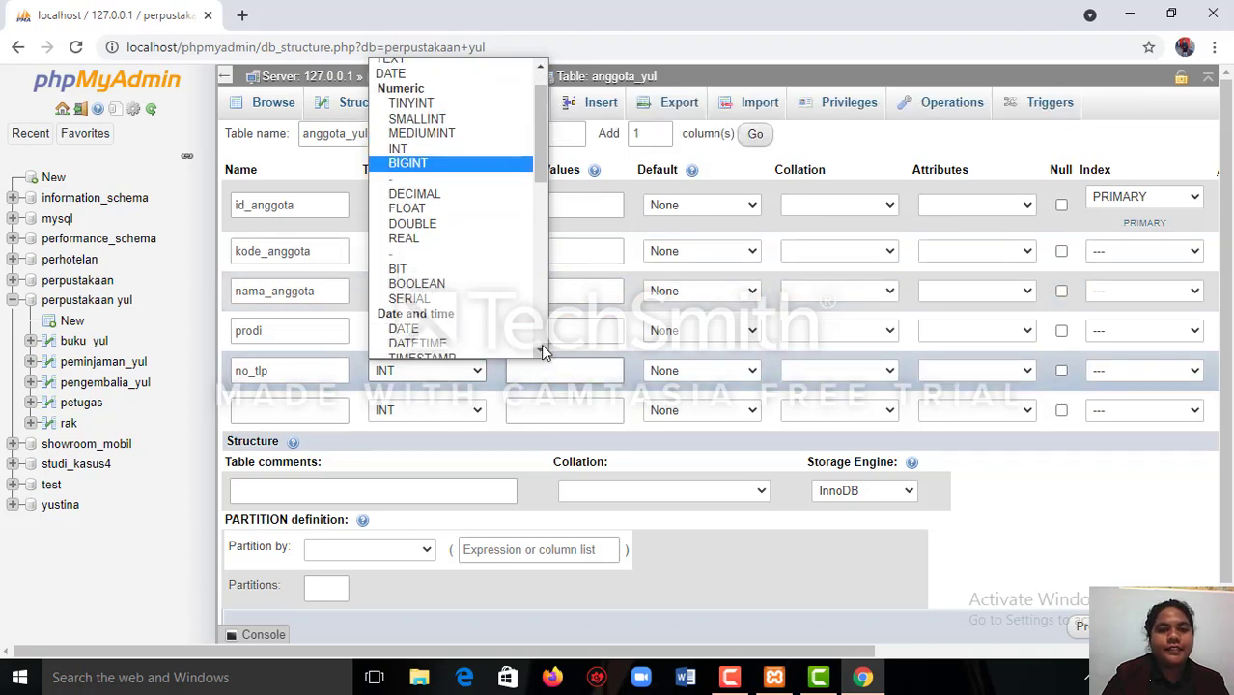
pyautogui.scroll(-2, 540, 348)
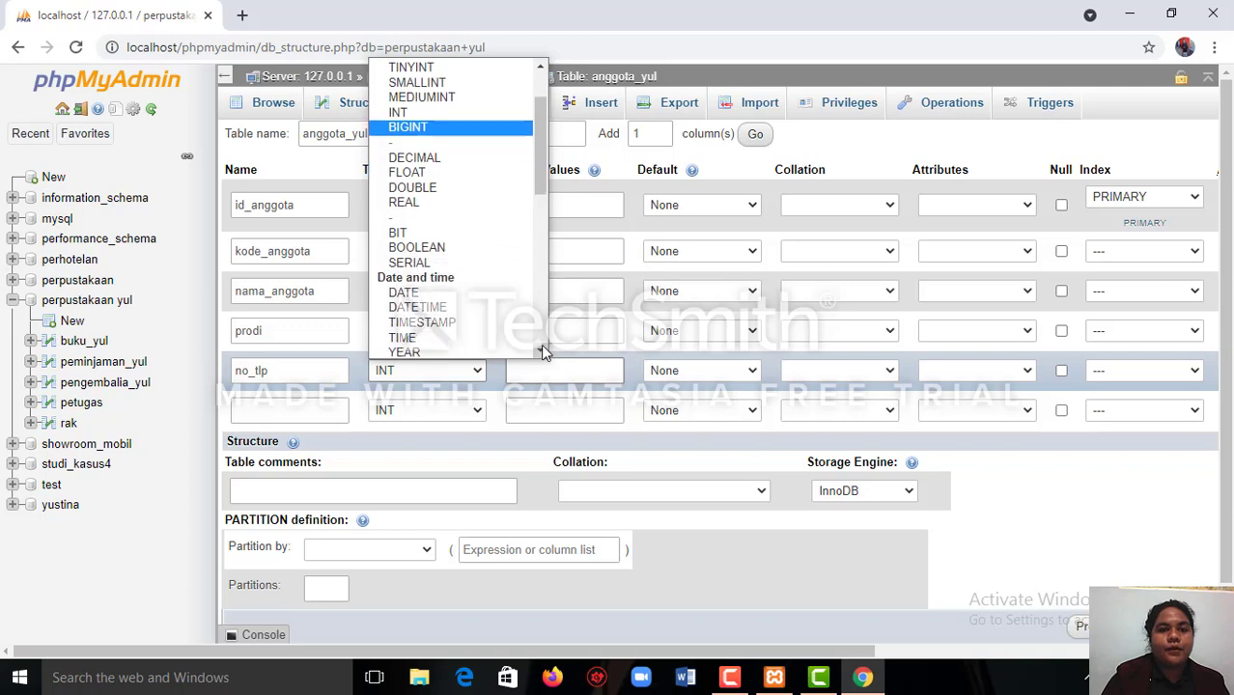
pyautogui.click(429, 314)
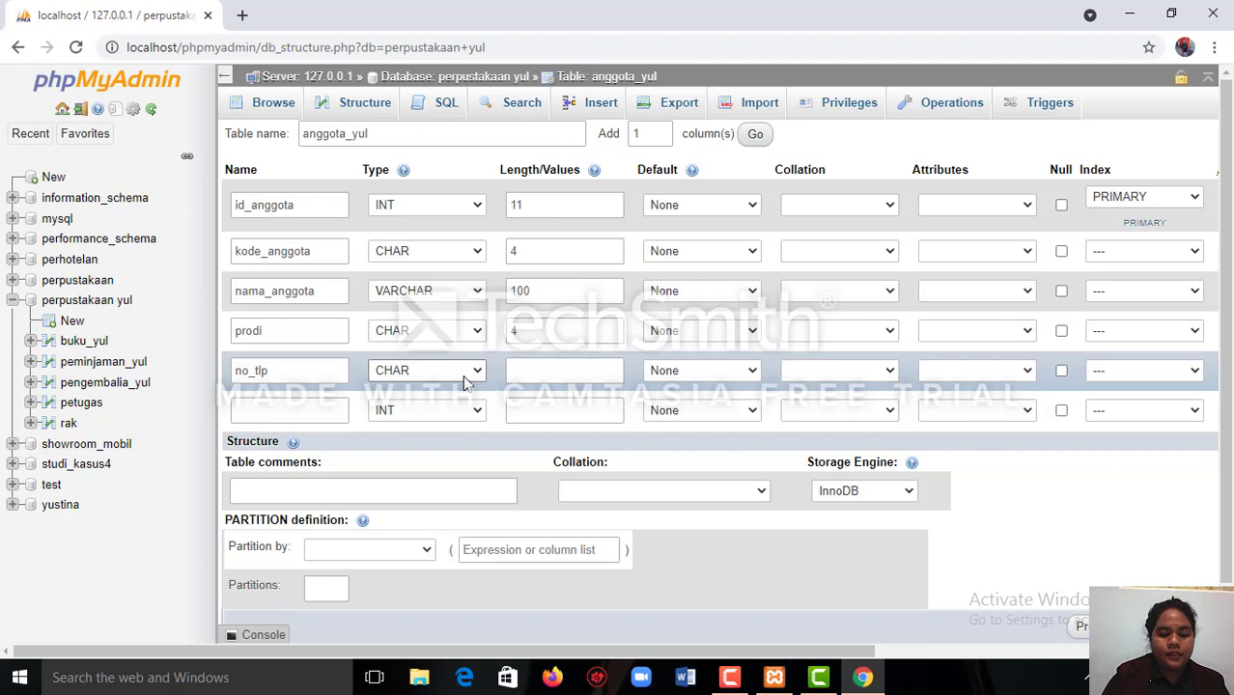
# Name the sixth column of the anggota_yul table alamat and give it the TEXT type.
pyautogui.click(328, 406)
pyautogui.write('al')
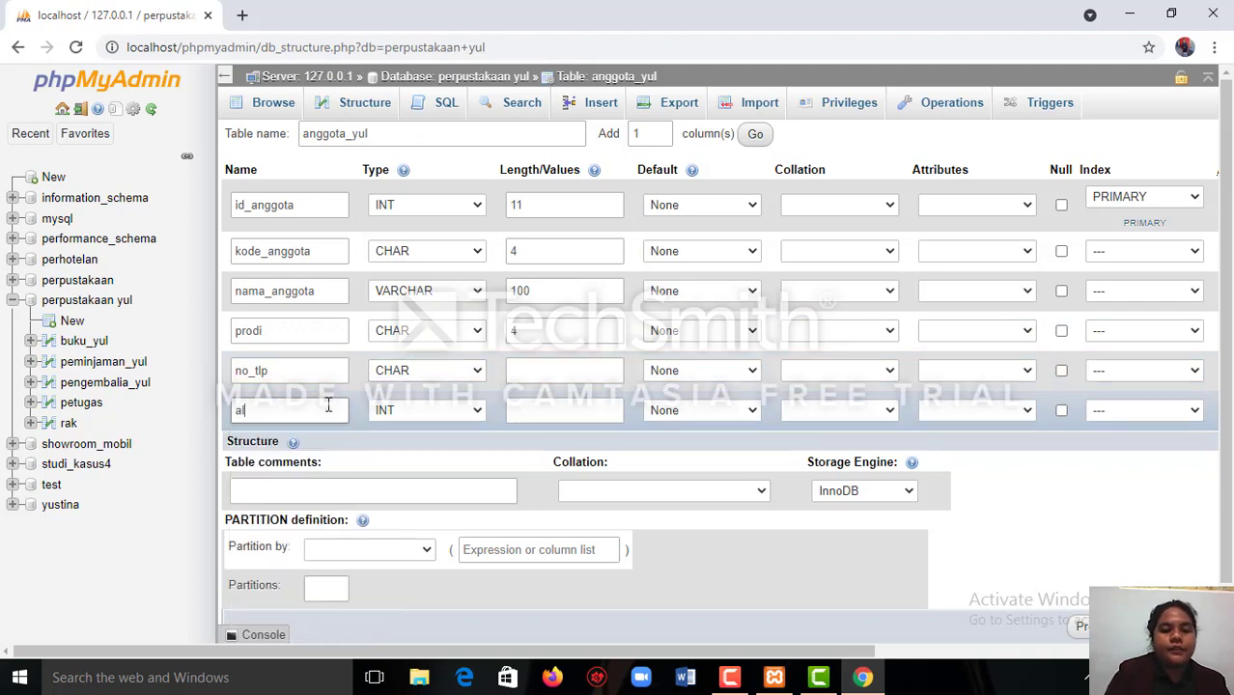
pyautogui.write('amat')
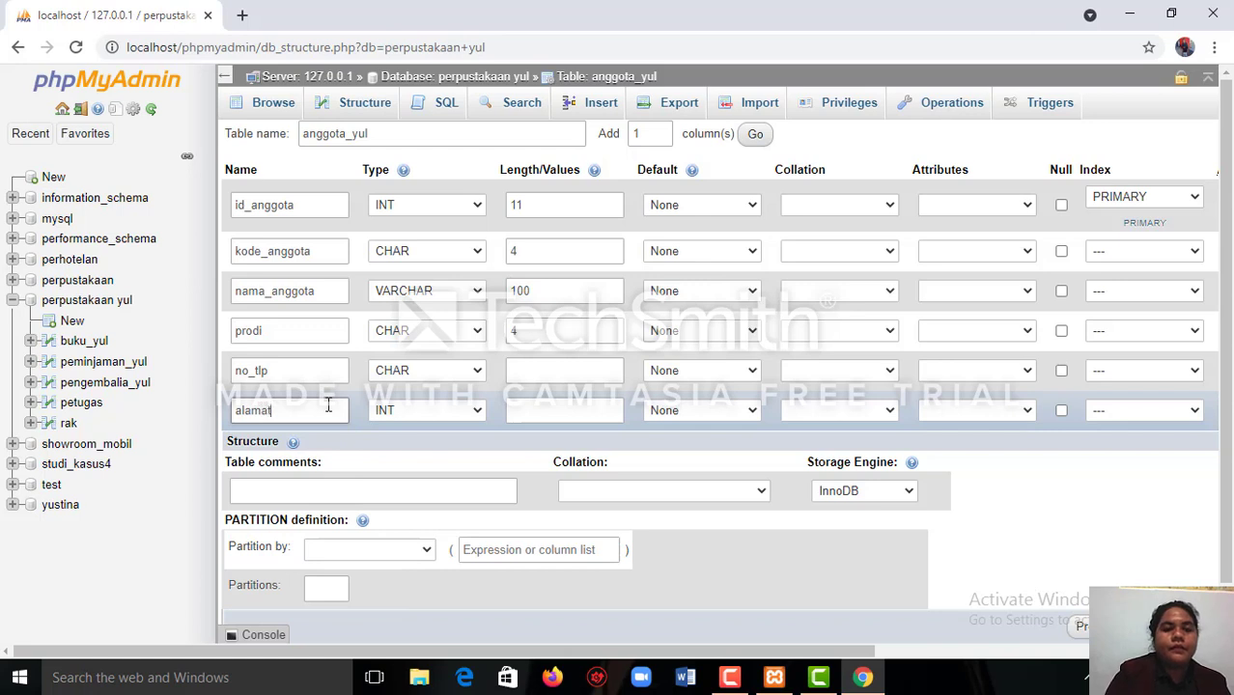
pyautogui.click(477, 411)
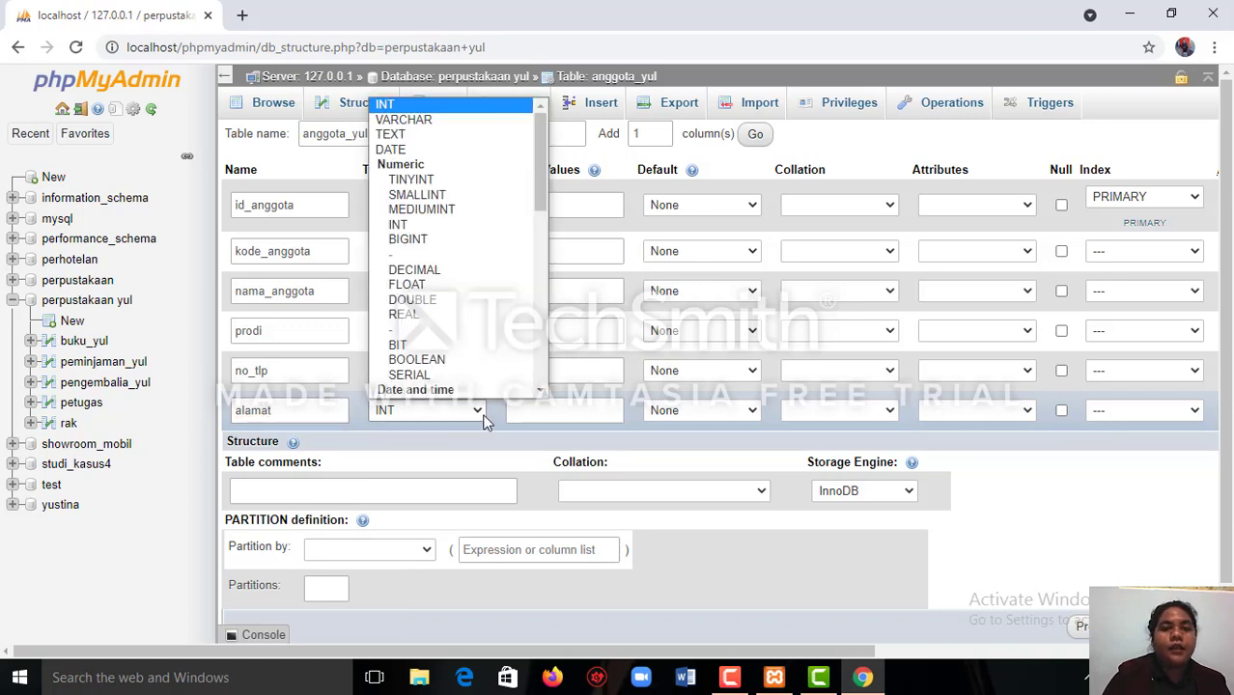
pyautogui.click(443, 142)
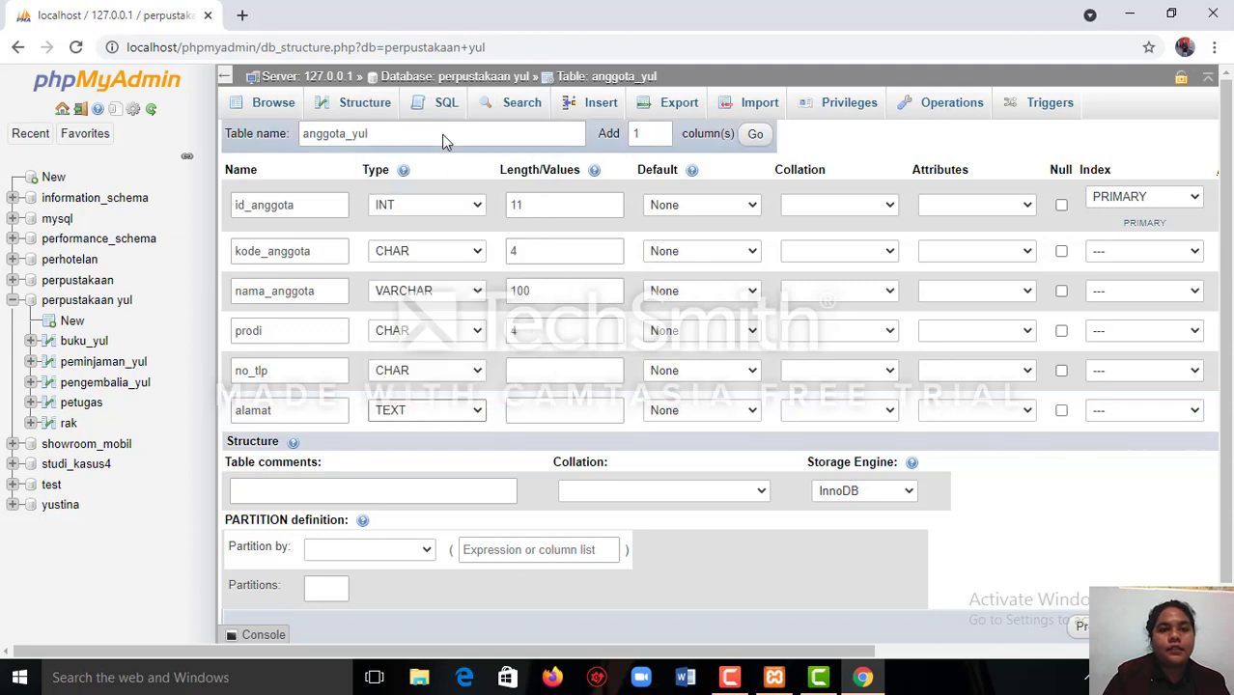
# Set the length of no_tlp to 12 and of alamat to 10, and save the anggota_yul table.
pyautogui.click(532, 374)
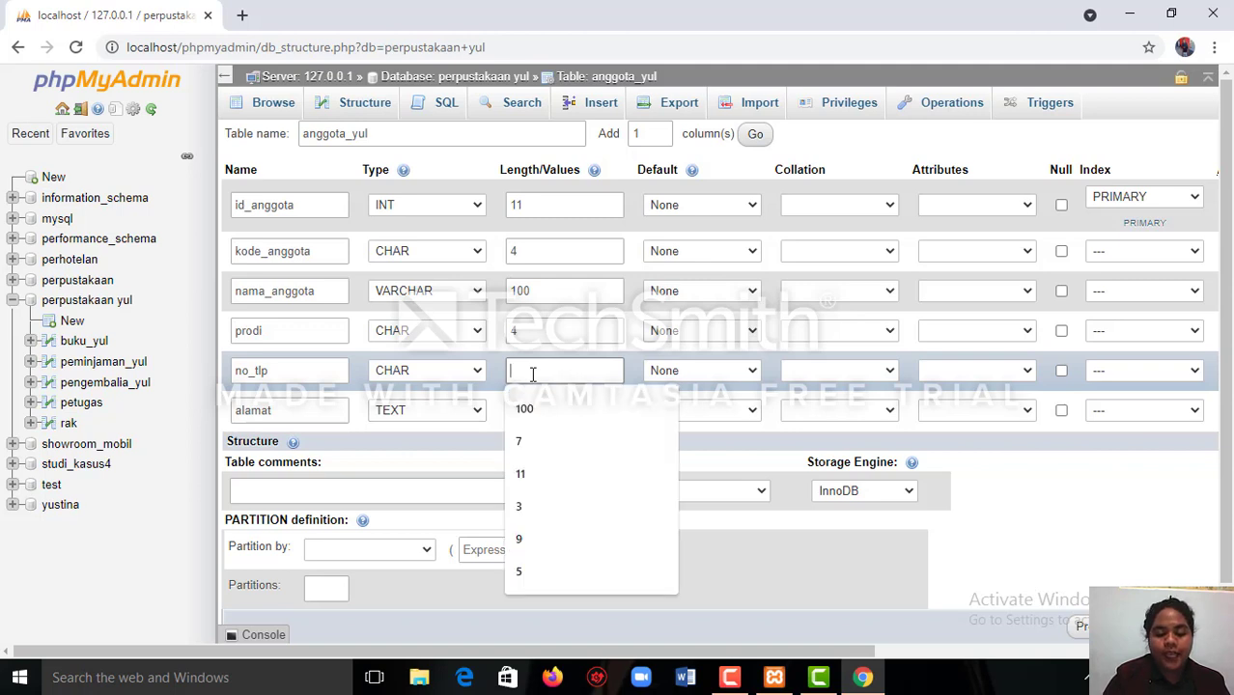
pyautogui.write('12')
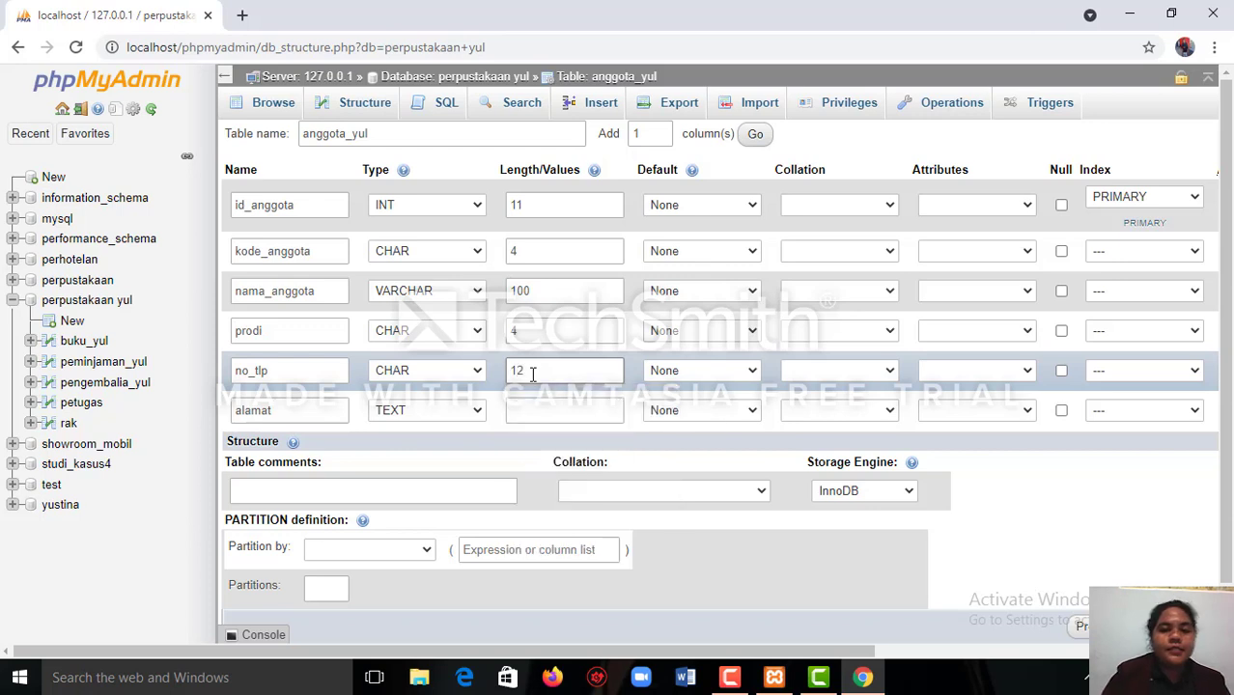
pyautogui.click(536, 413)
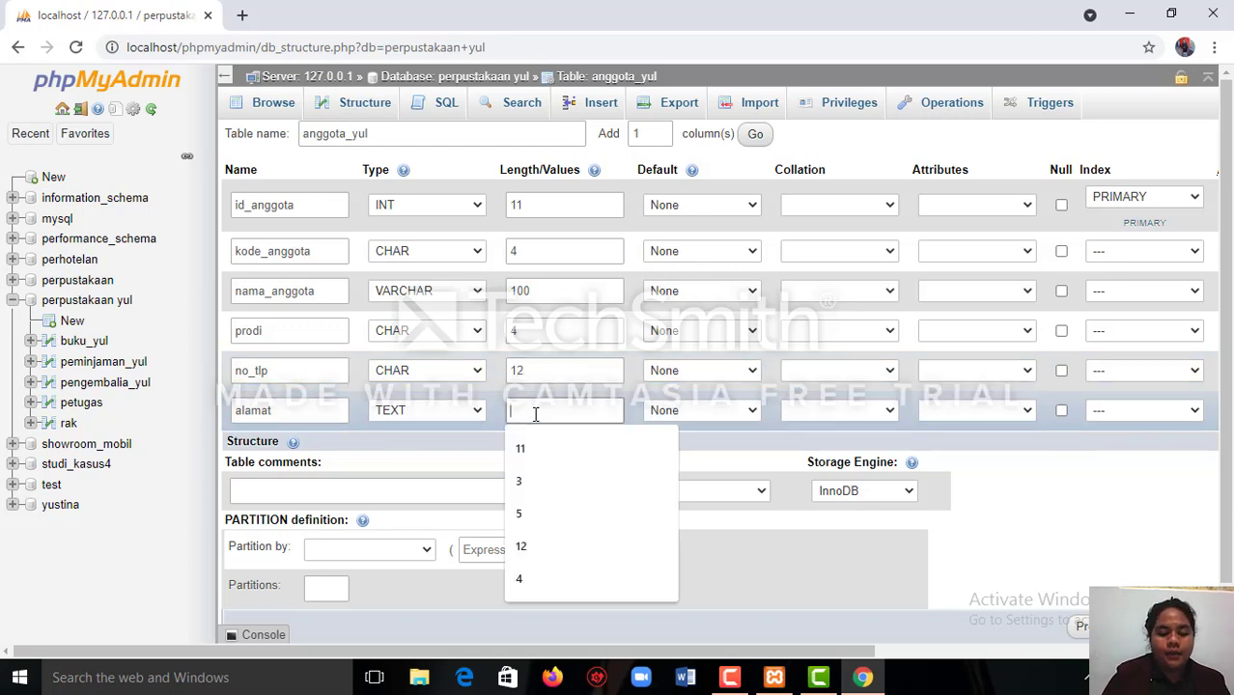
pyautogui.write('10')
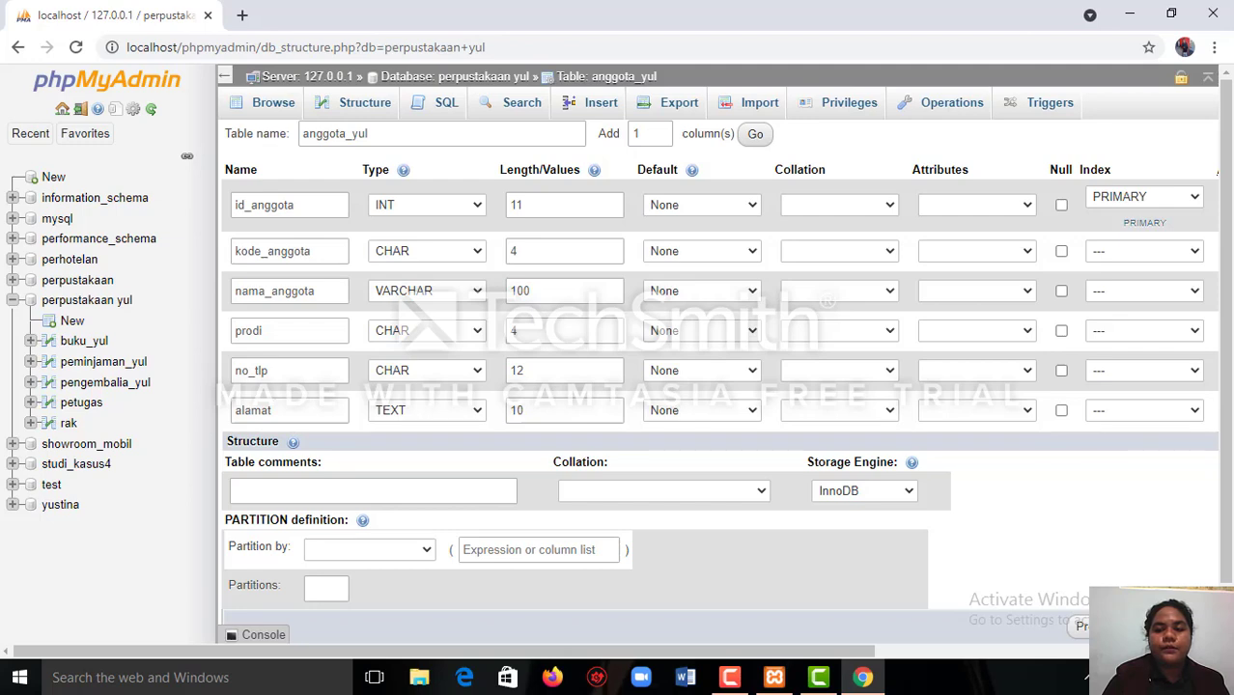
pyautogui.press('Return')
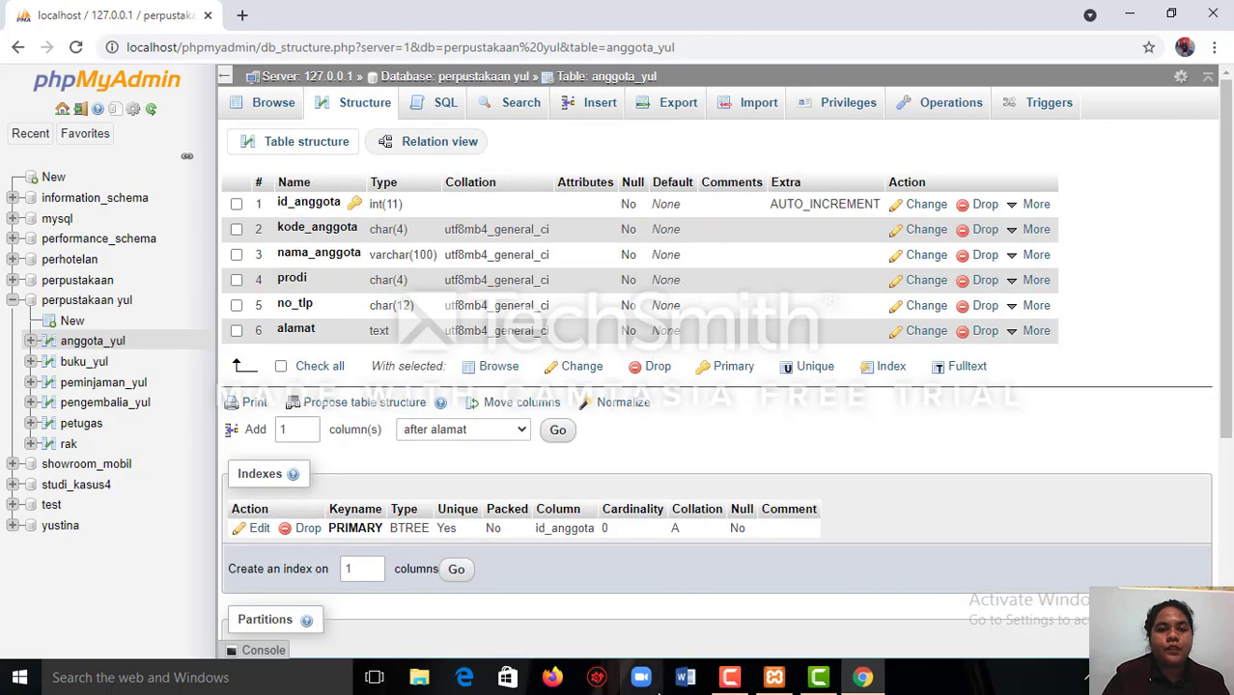
pyautogui.click(732, 678)
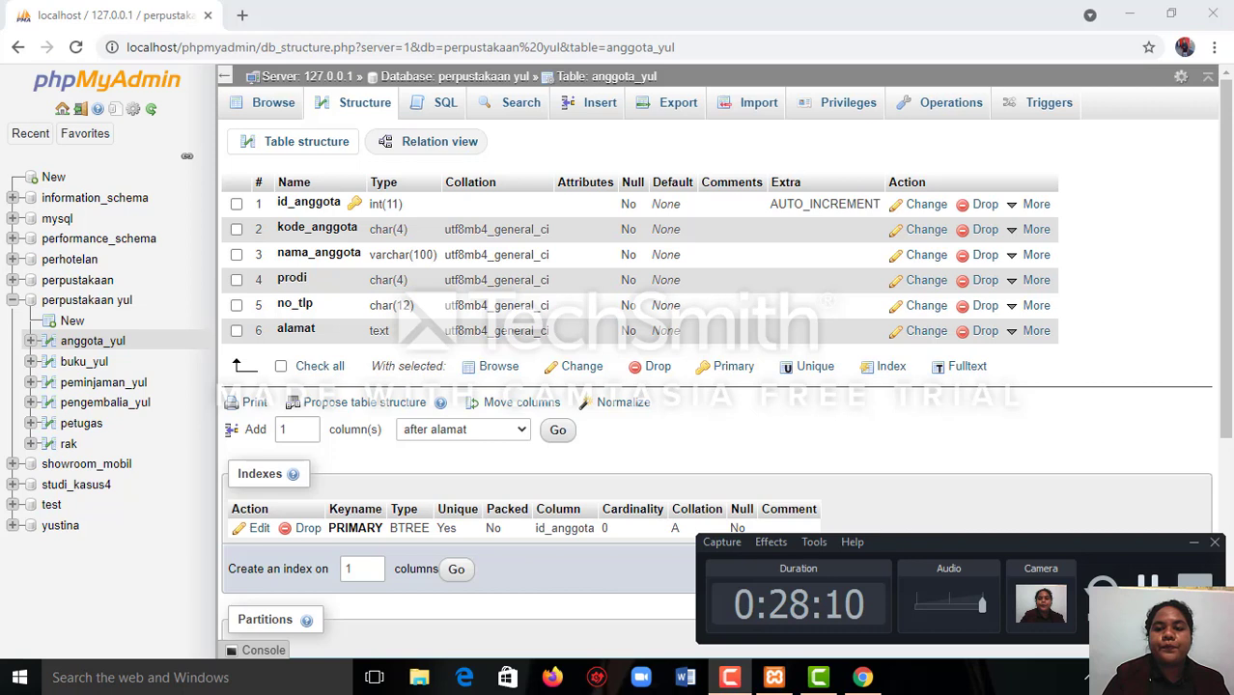
pyautogui.click(1147, 590)
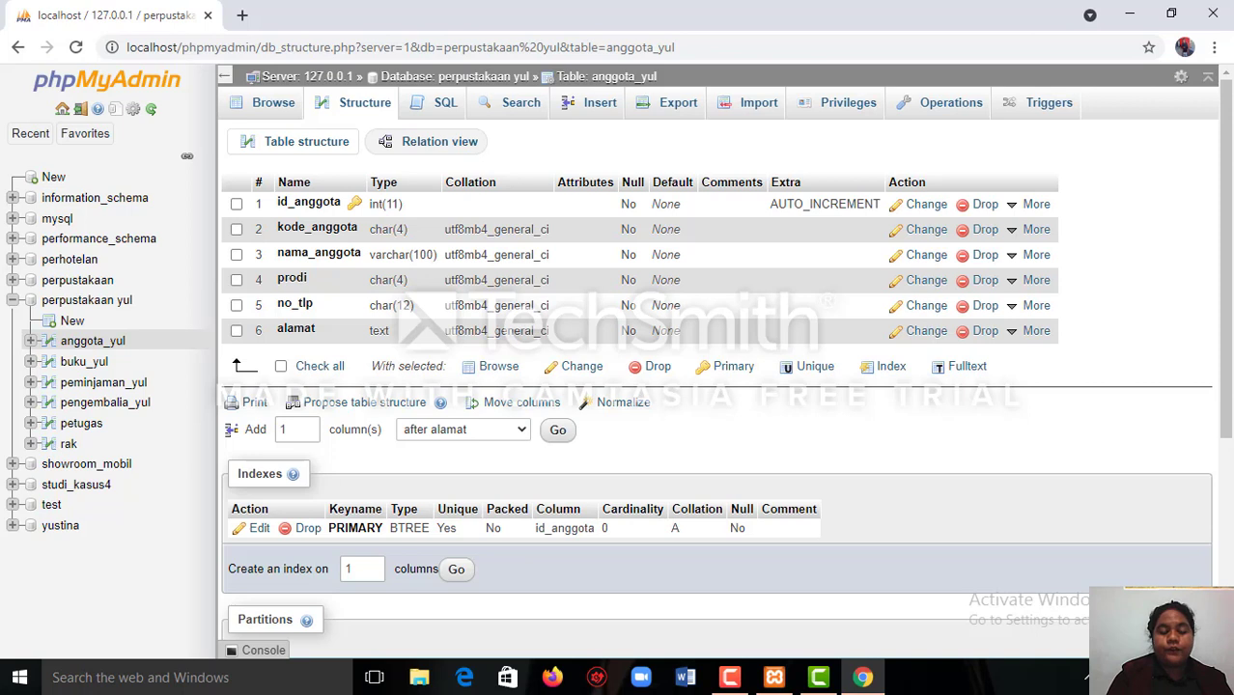
# Add an index on the nomor_telepon_petugas column of the petugas table in the perpustakaan yul database.
pyautogui.click(453, 78)
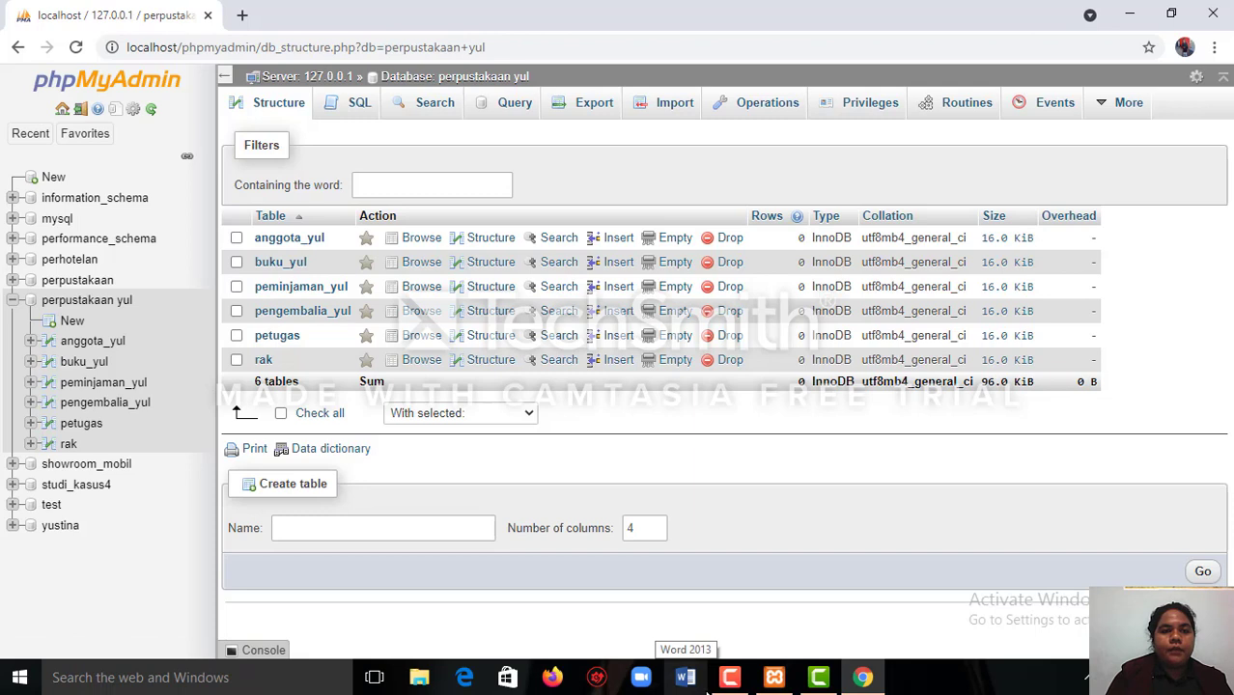
pyautogui.moveTo(736, 681)
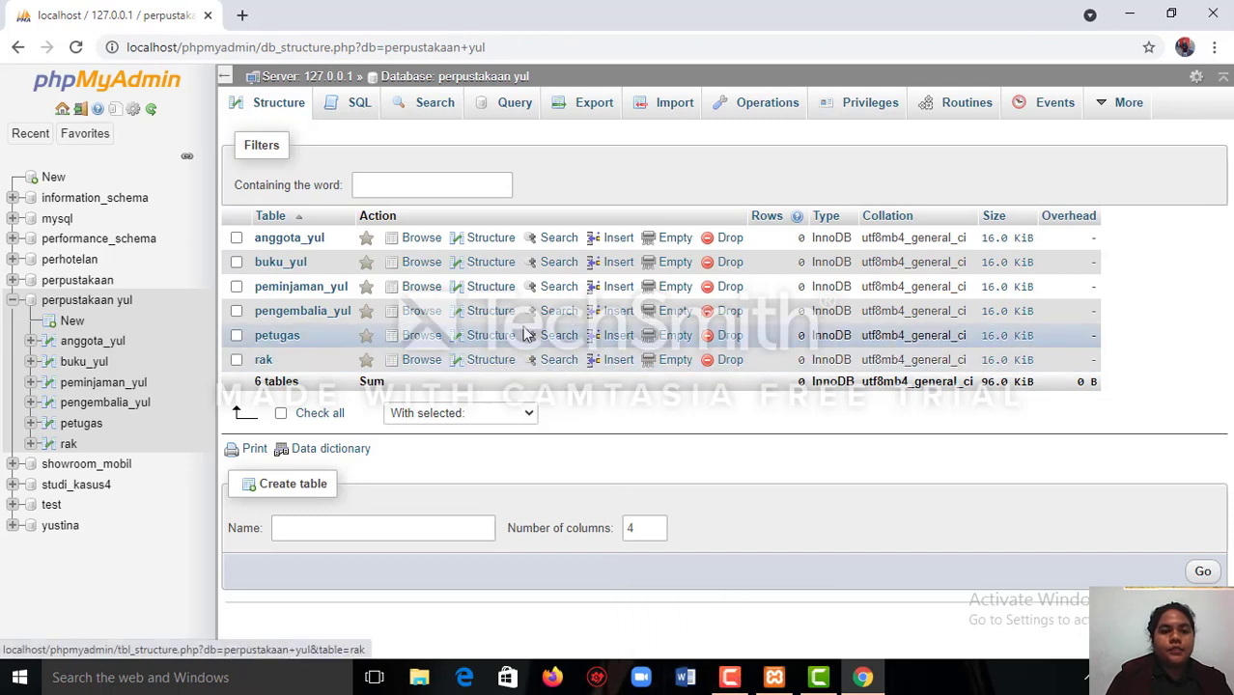
pyautogui.click(490, 335)
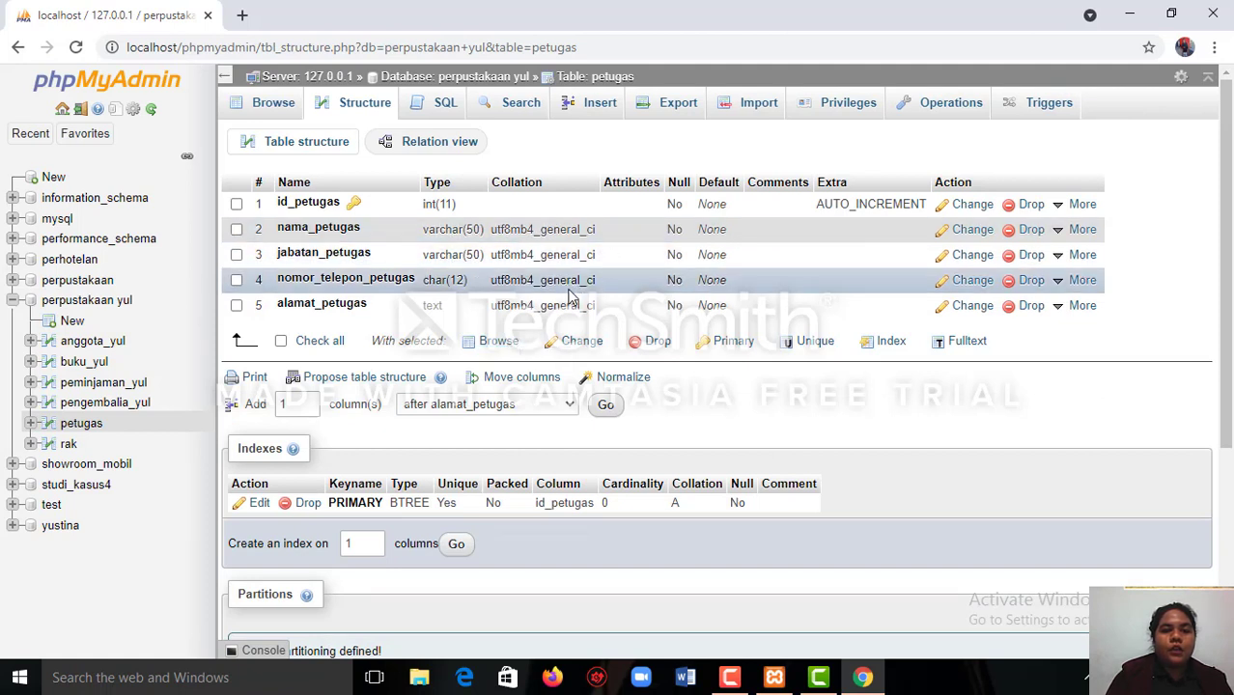
pyautogui.click(1057, 283)
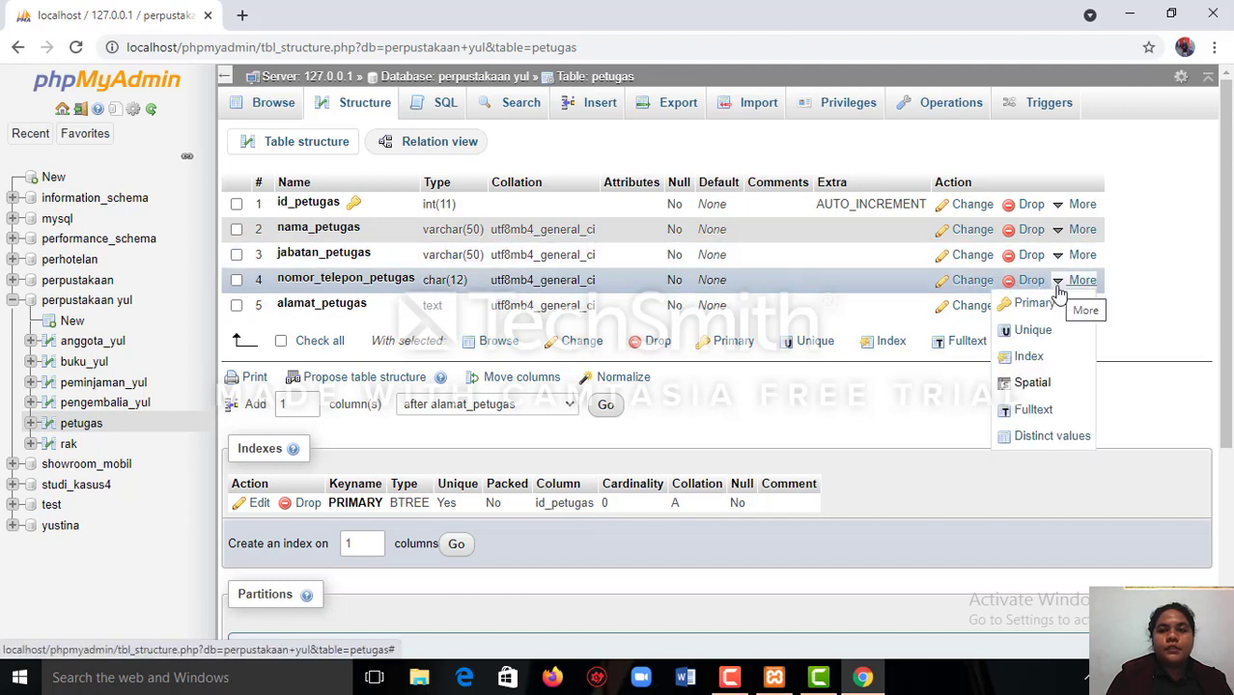
pyautogui.click(1029, 357)
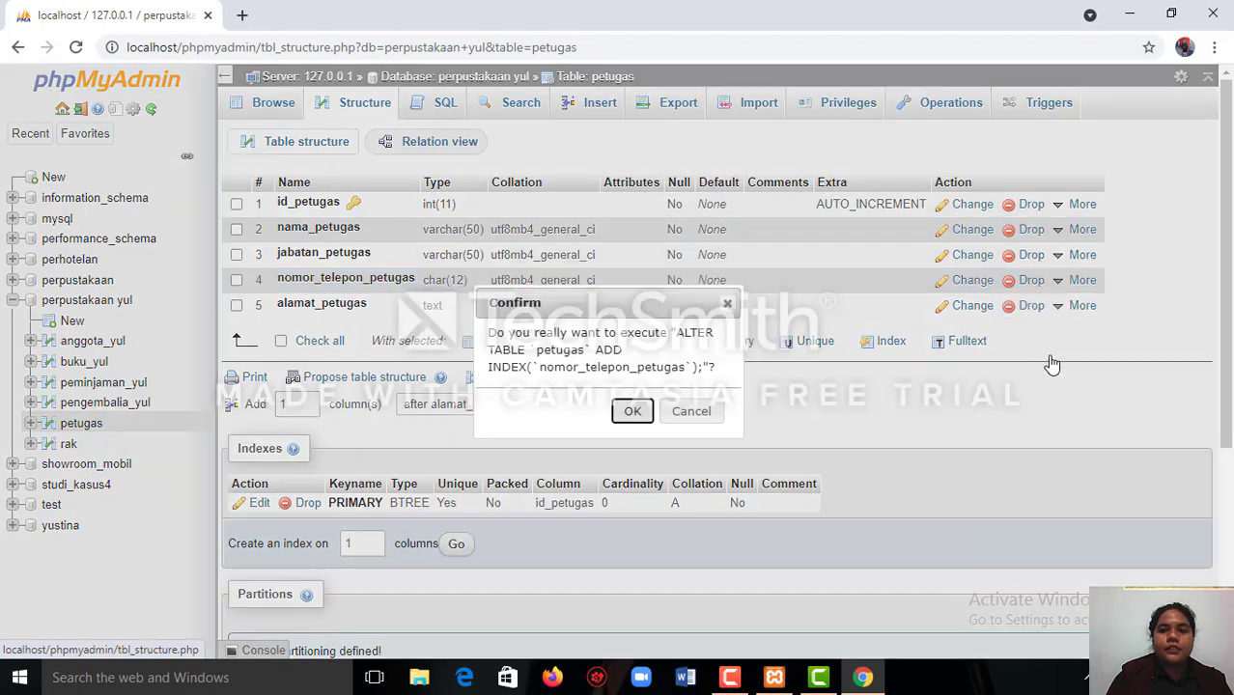
pyautogui.click(631, 412)
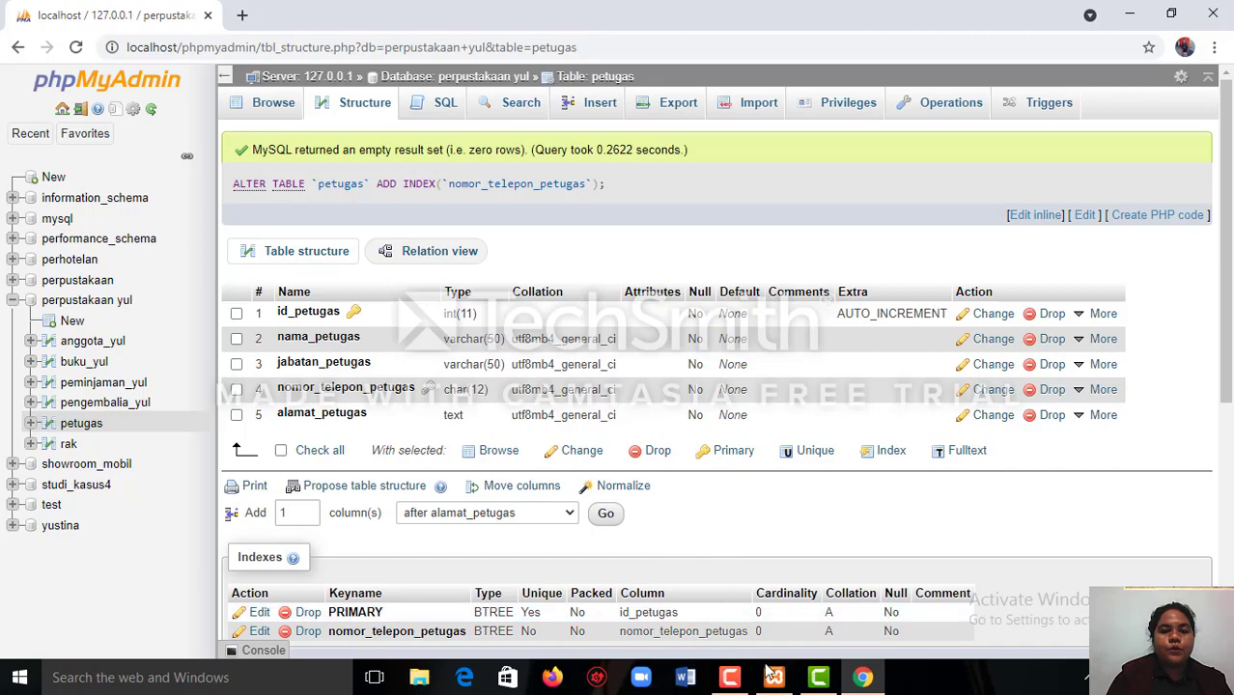
pyautogui.moveTo(728, 671)
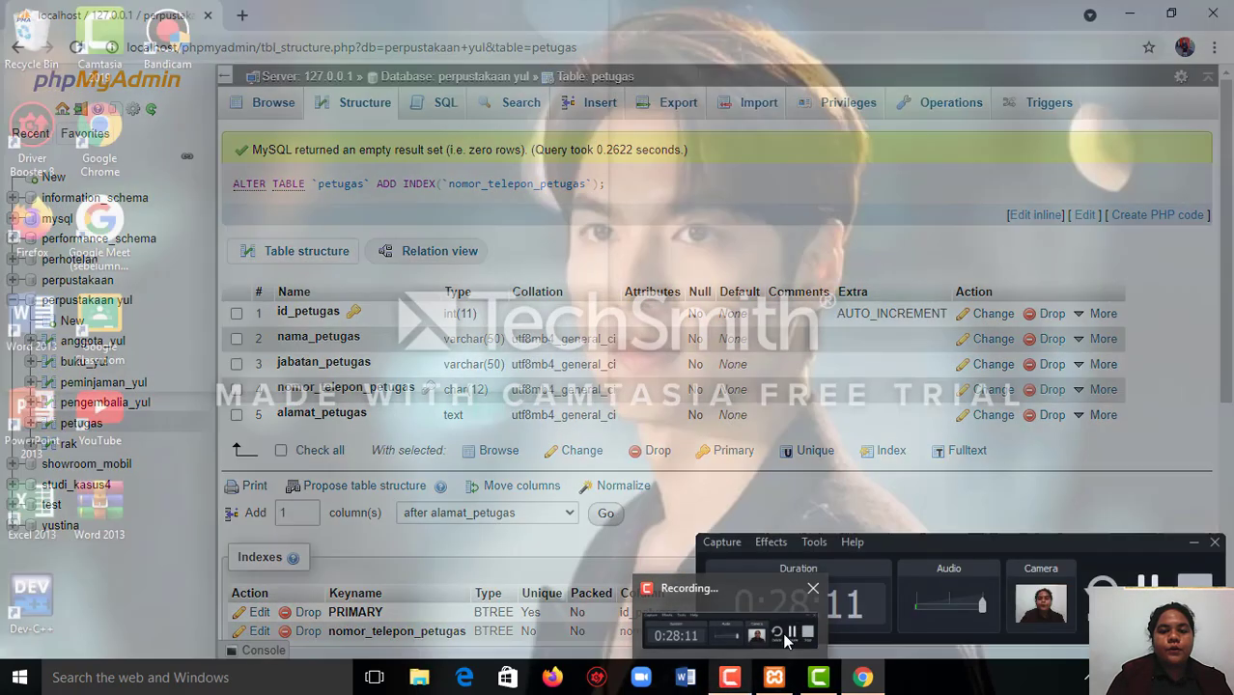
pyautogui.click(790, 633)
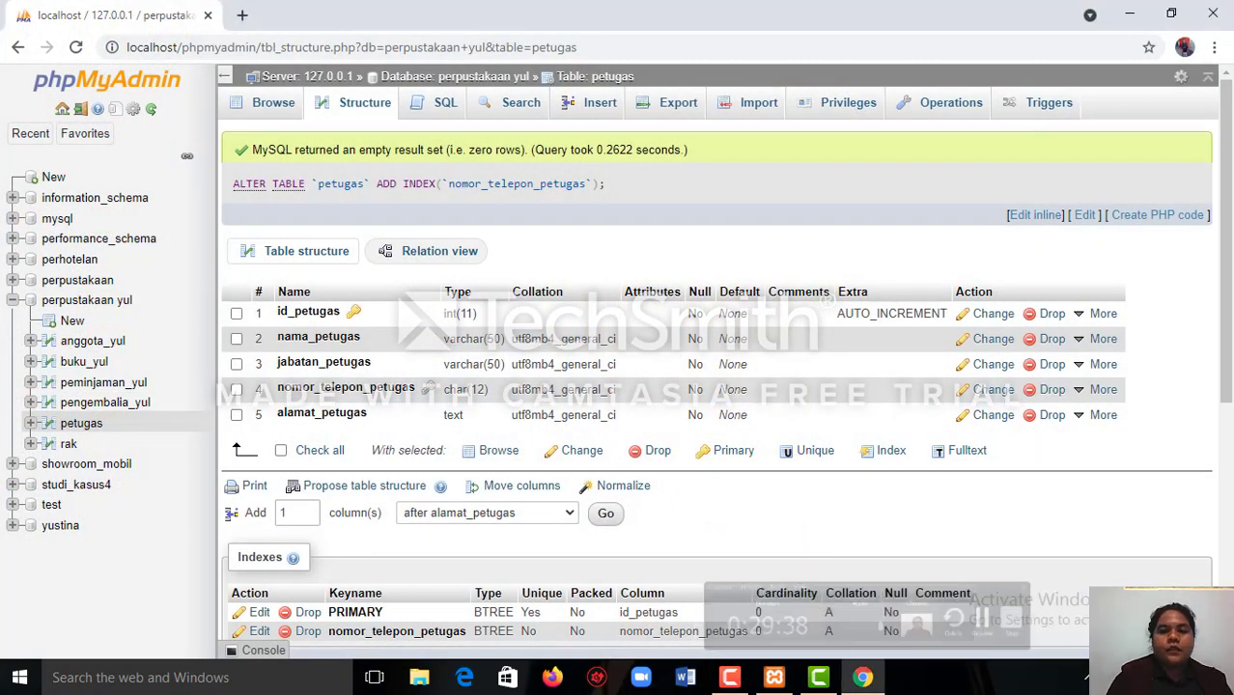
pyautogui.click(450, 80)
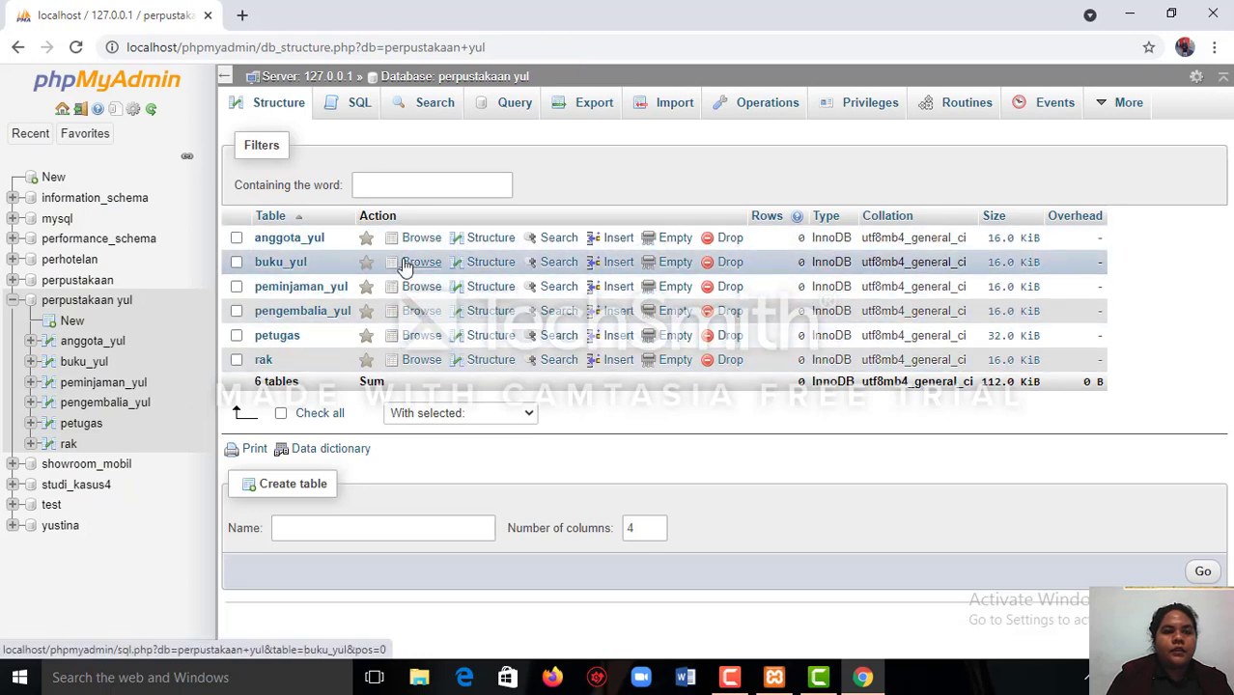
pyautogui.click(480, 240)
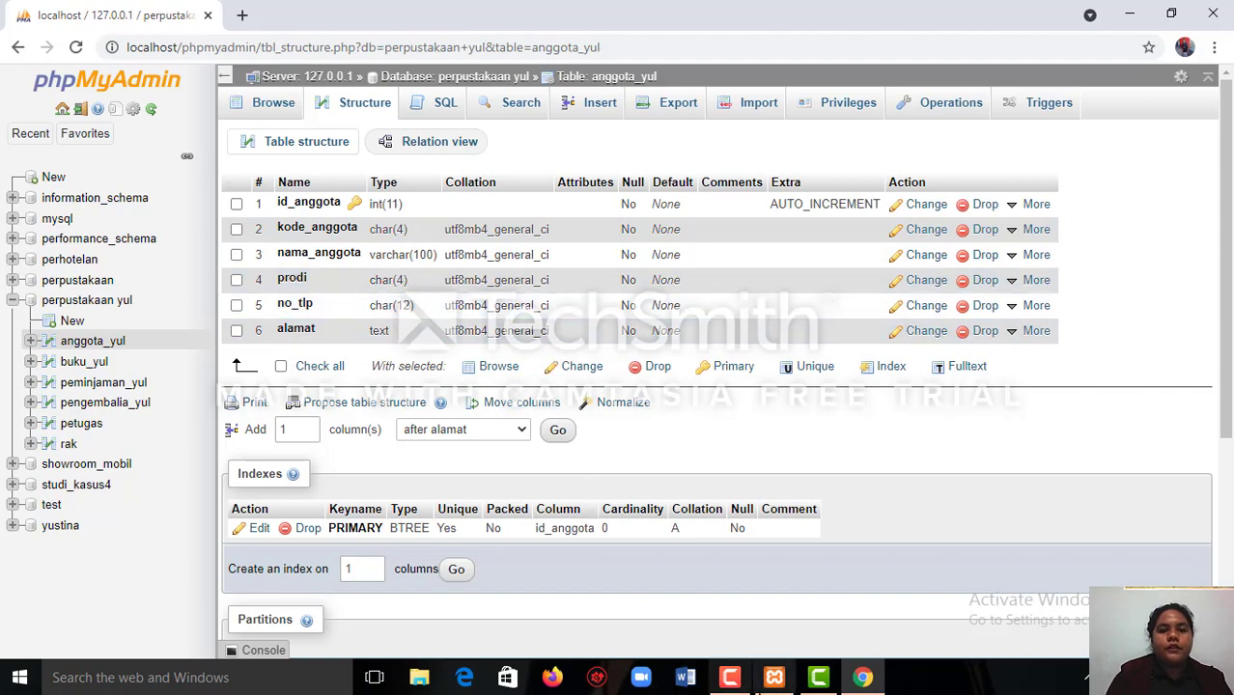
pyautogui.moveTo(730, 678)
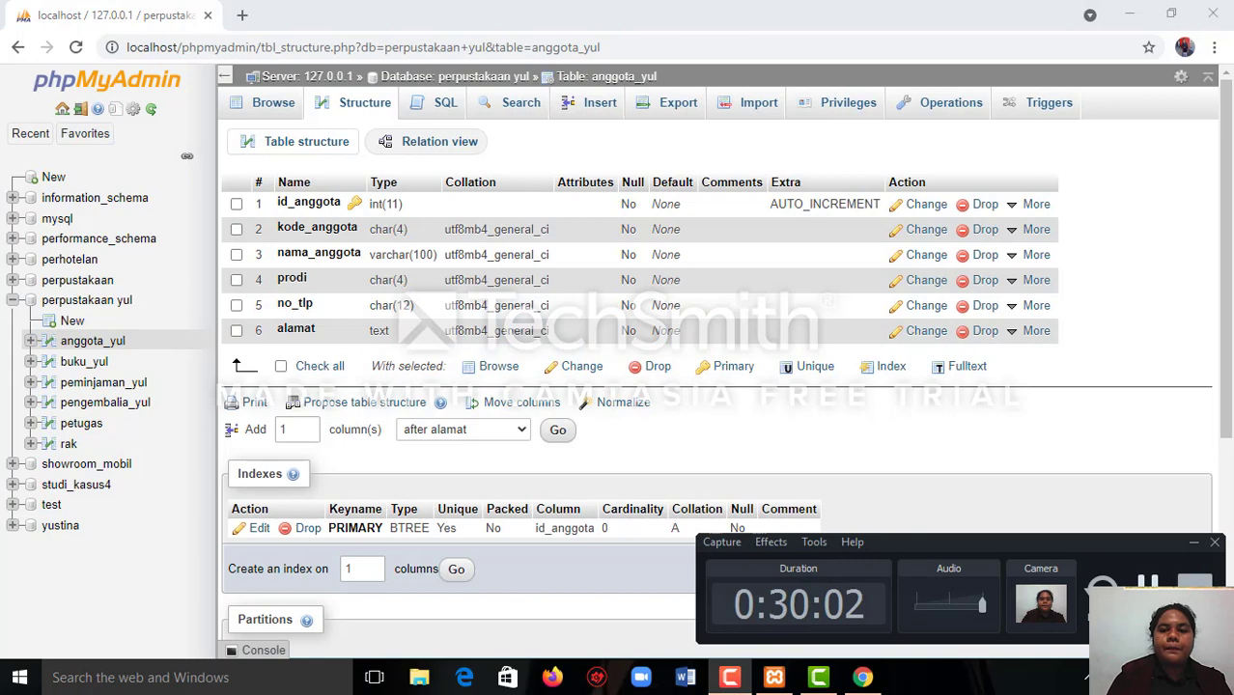
pyautogui.click(1148, 586)
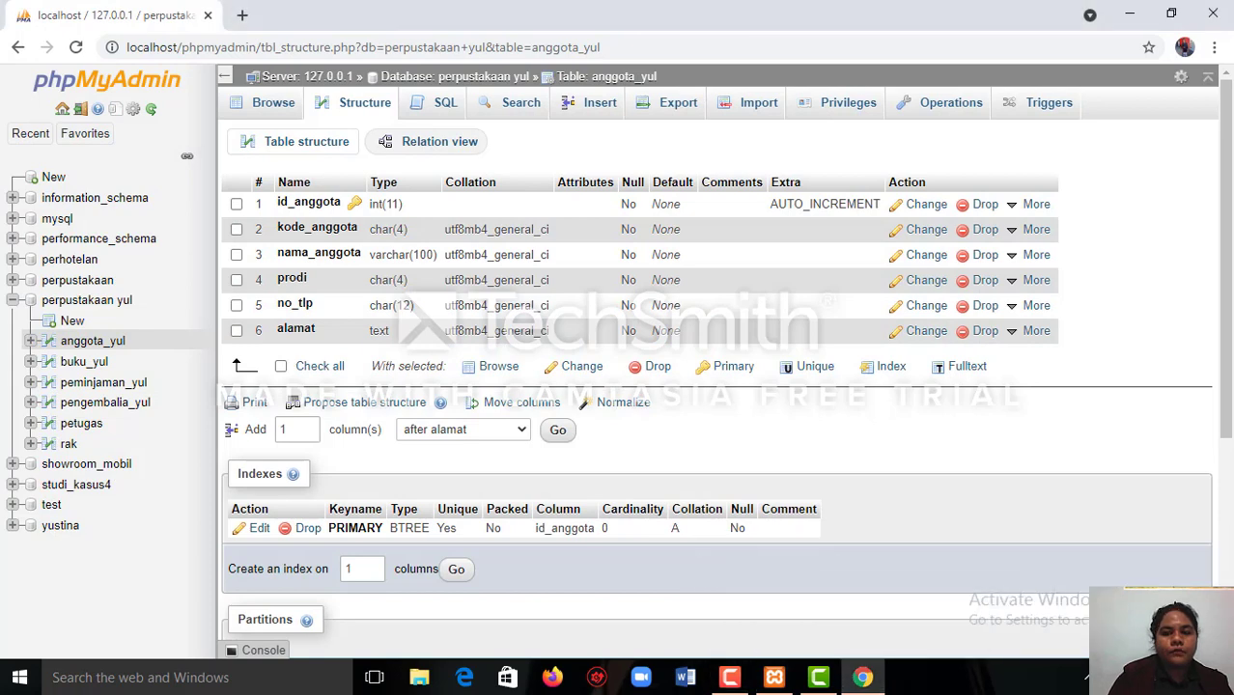
# Add an index on the tahun_terbit column of the buku_yul table in the perpustakaan yul database.
pyautogui.click(451, 81)
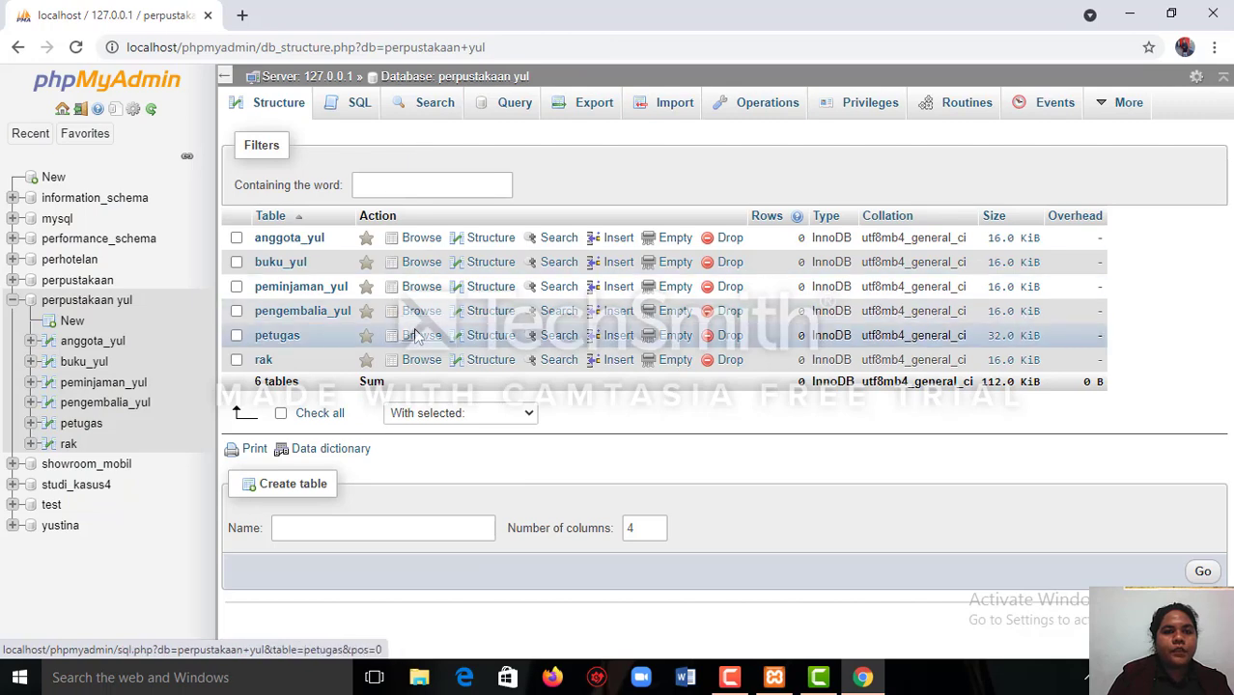
pyautogui.click(473, 266)
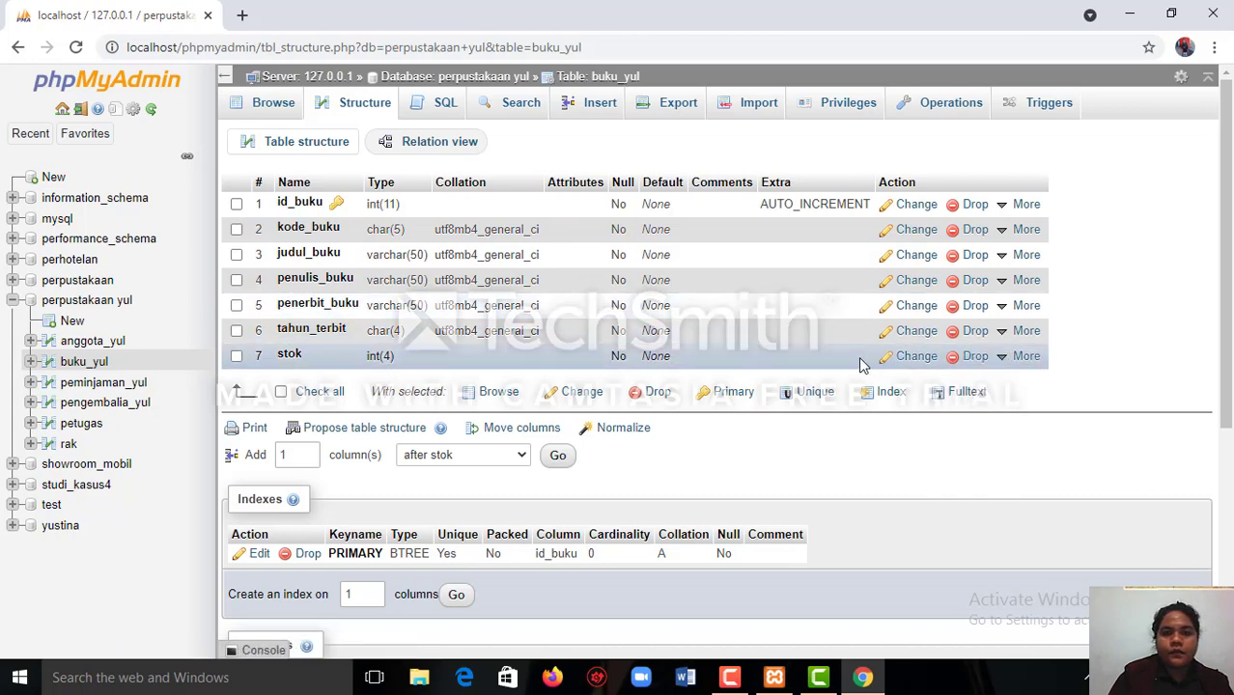
pyautogui.moveTo(1004, 333)
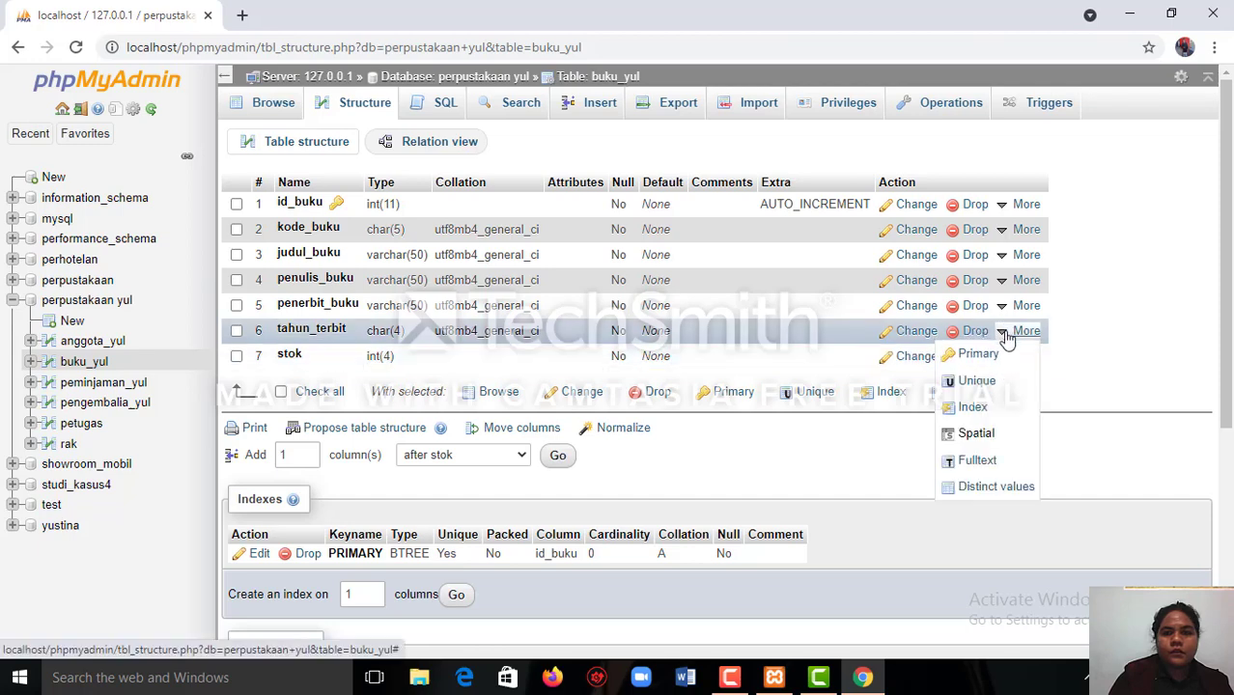
pyautogui.click(987, 415)
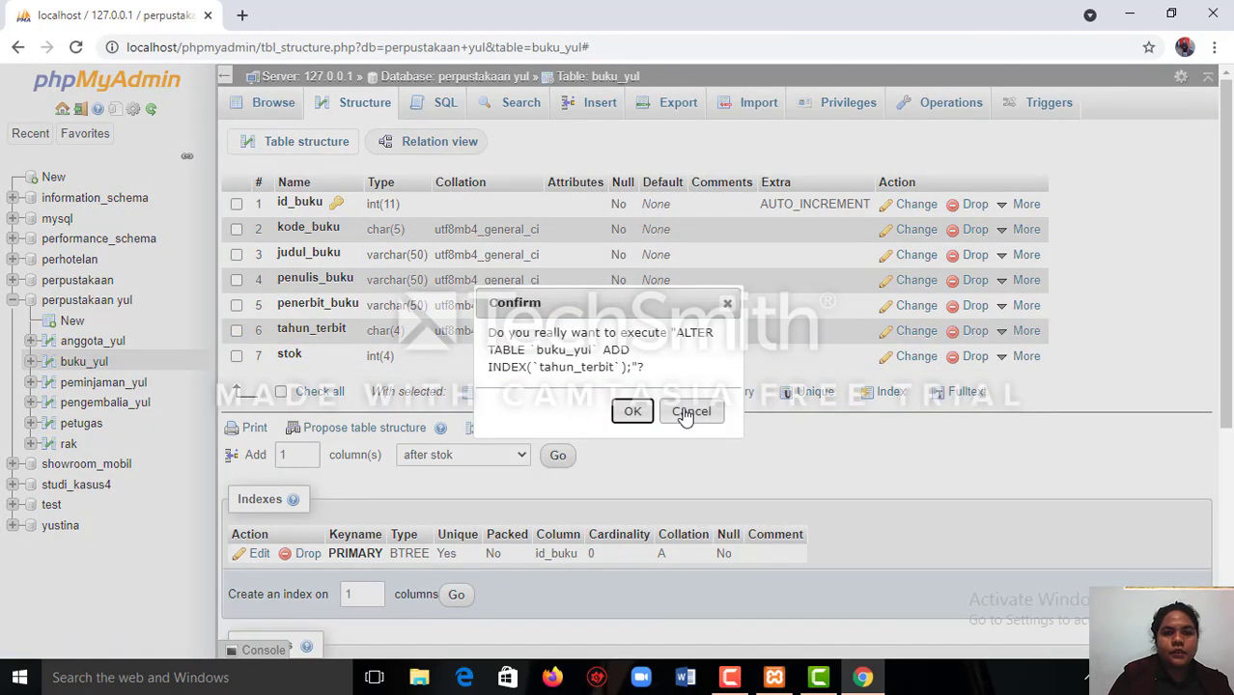
pyautogui.click(633, 412)
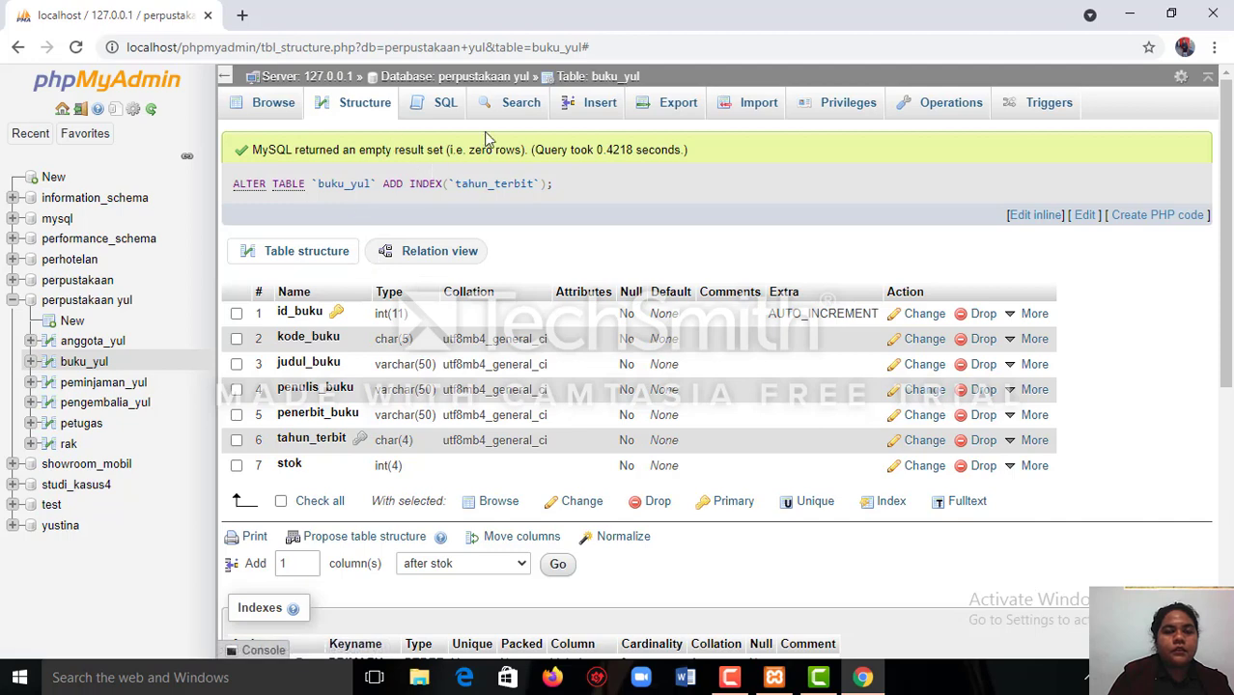
# Add an index on the id_data rak column of the rak table in the perpustakaan yul database.
pyautogui.click(411, 81)
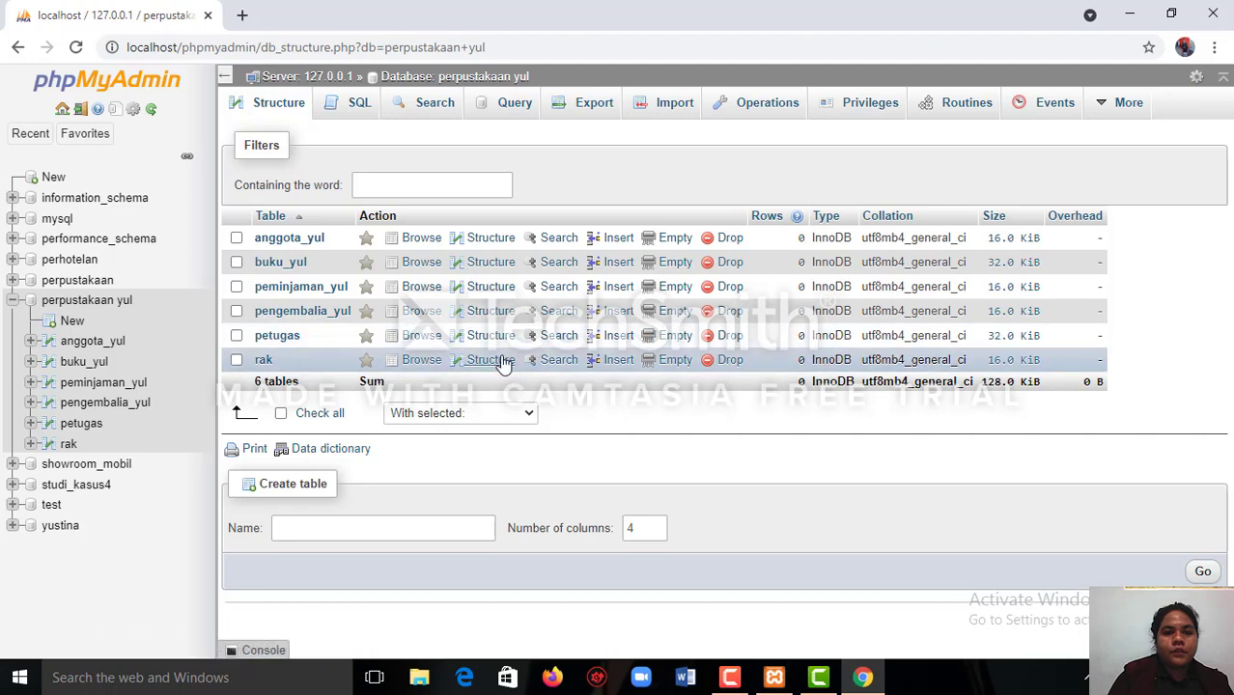
pyautogui.click(490, 359)
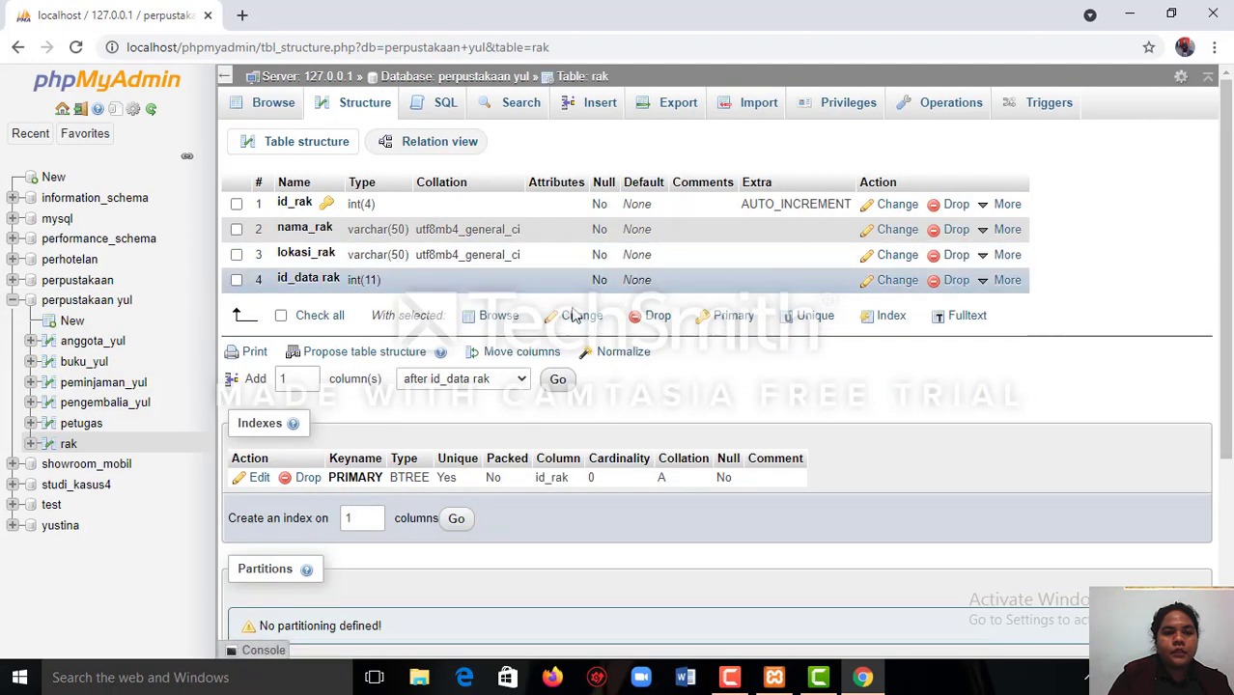
pyautogui.click(981, 287)
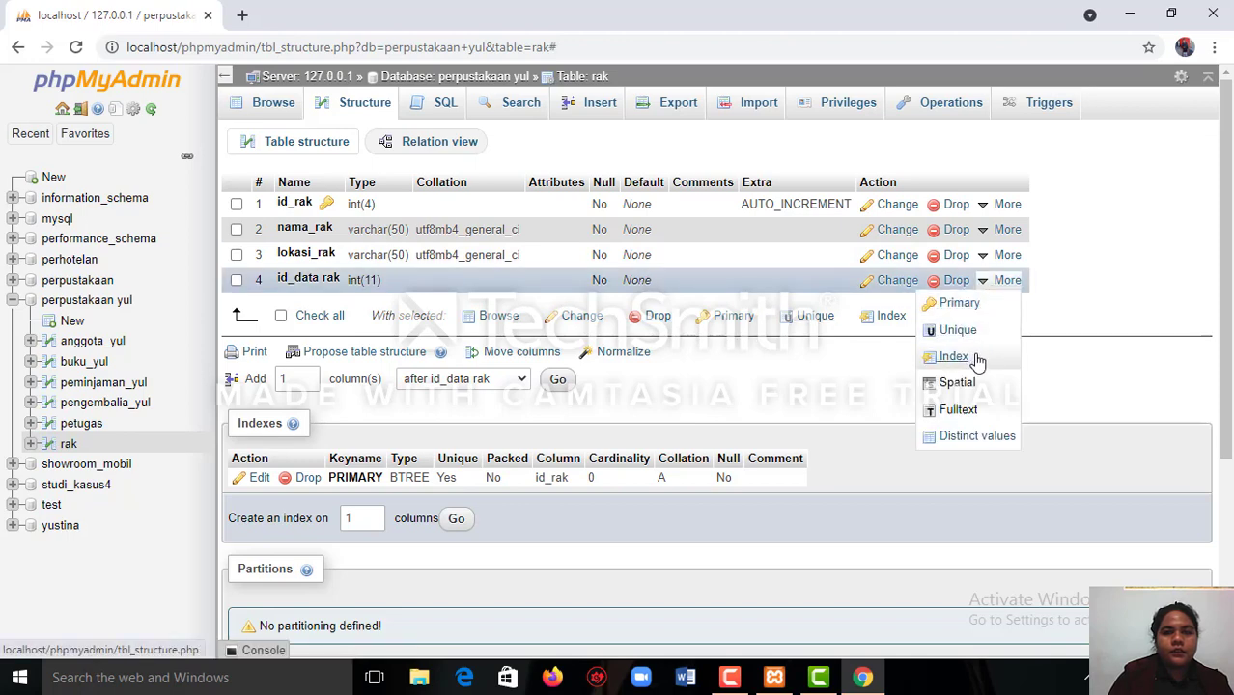
pyautogui.click(954, 357)
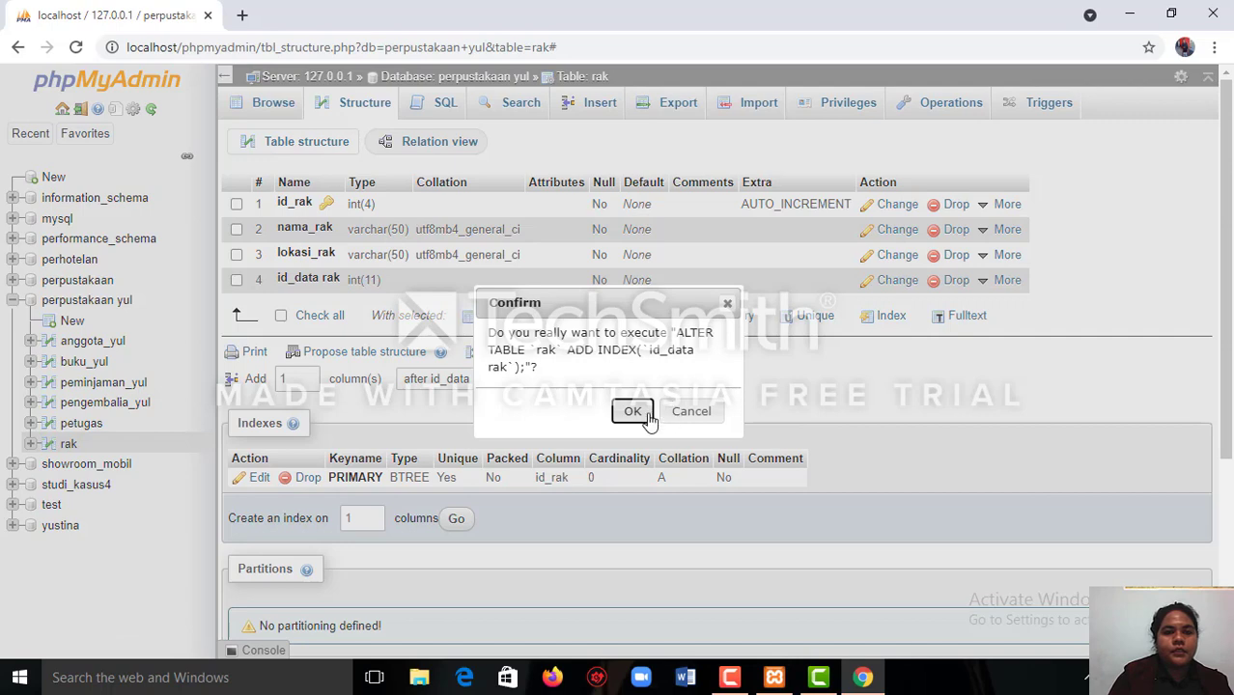
pyautogui.click(634, 413)
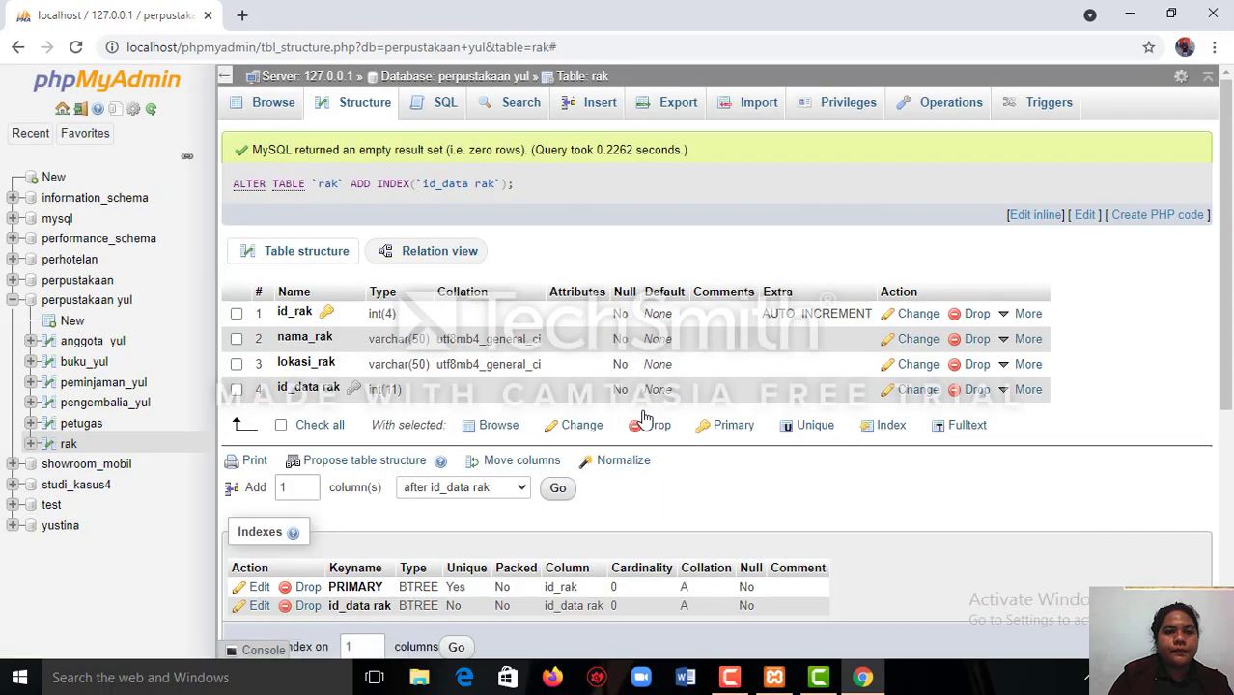
pyautogui.click(462, 79)
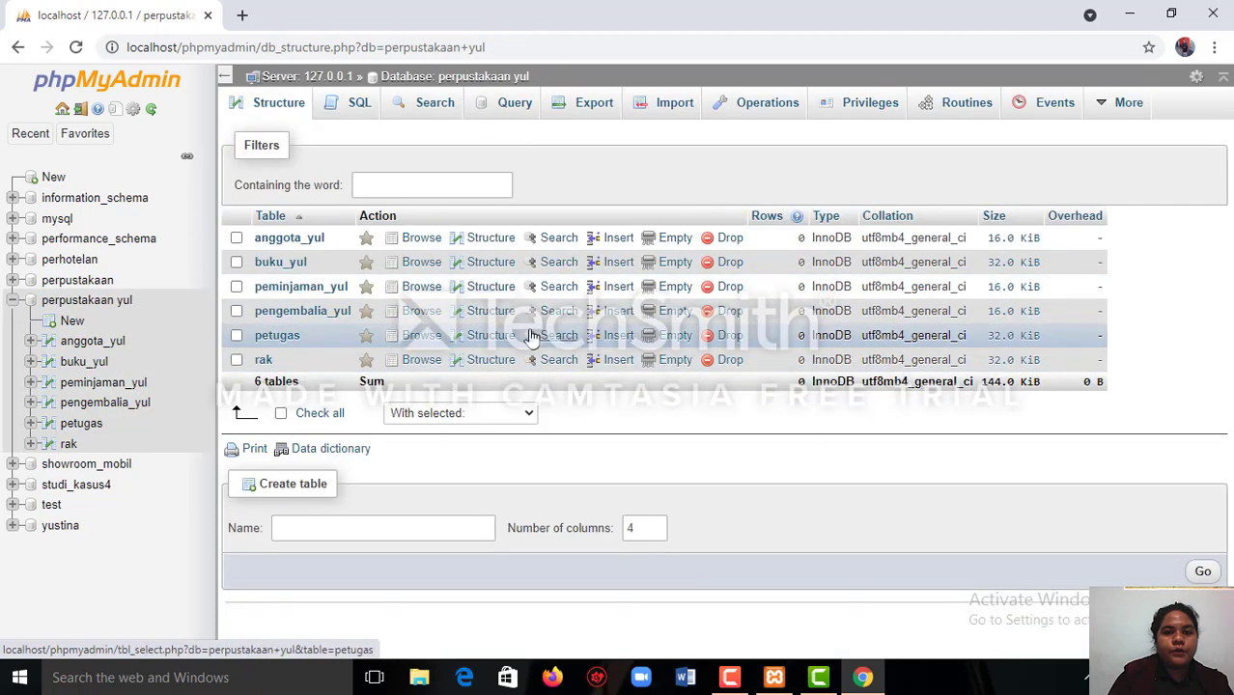
pyautogui.click(491, 334)
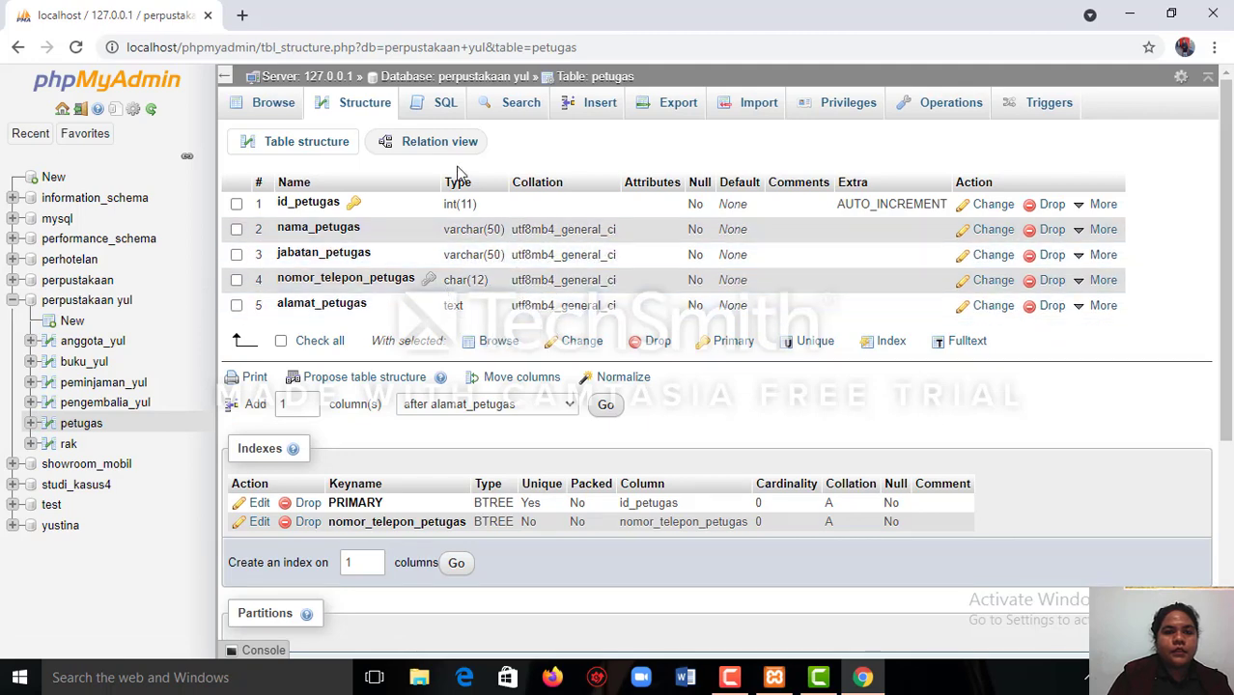
# Add an index on the id_buku column of the peminjaman_yul table in the perpustakaan yul database.
pyautogui.click(413, 77)
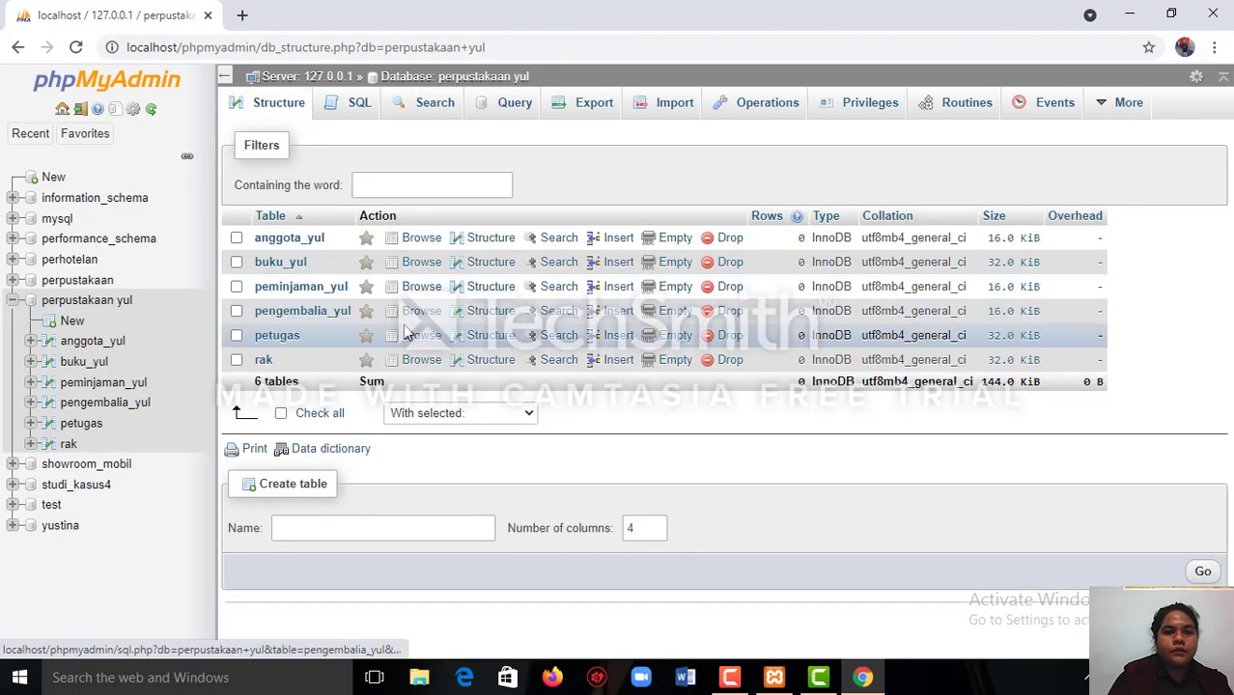
pyautogui.click(483, 303)
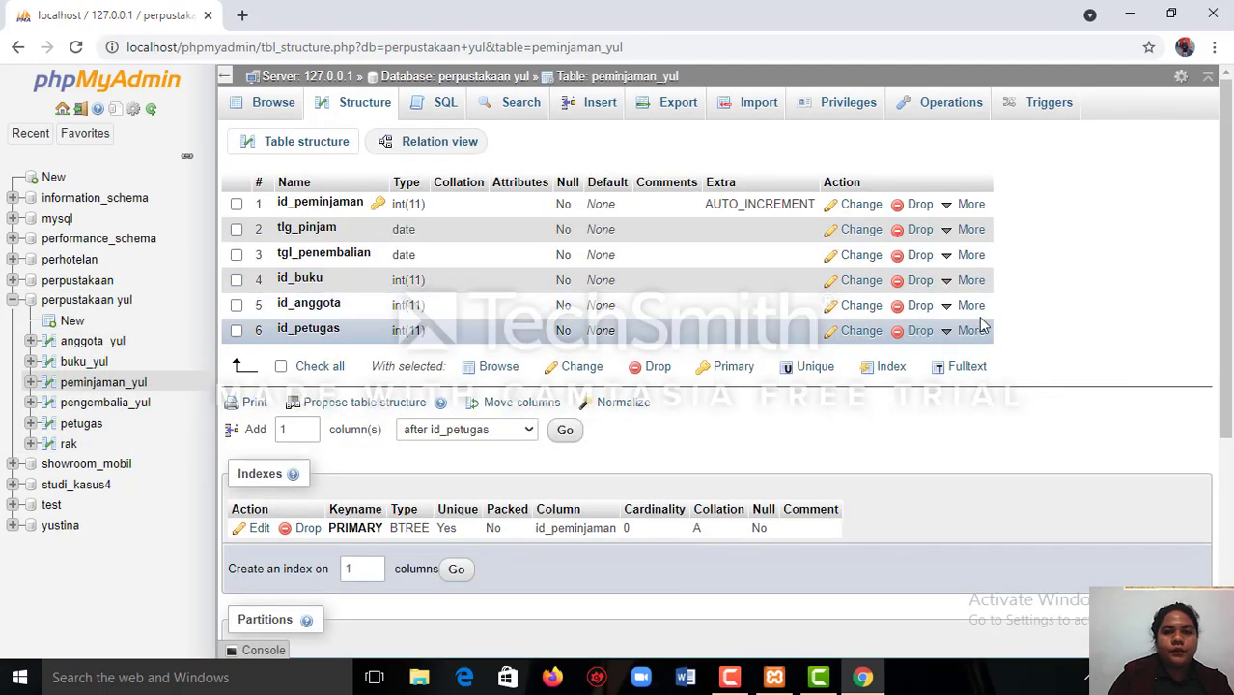
pyautogui.moveTo(949, 307)
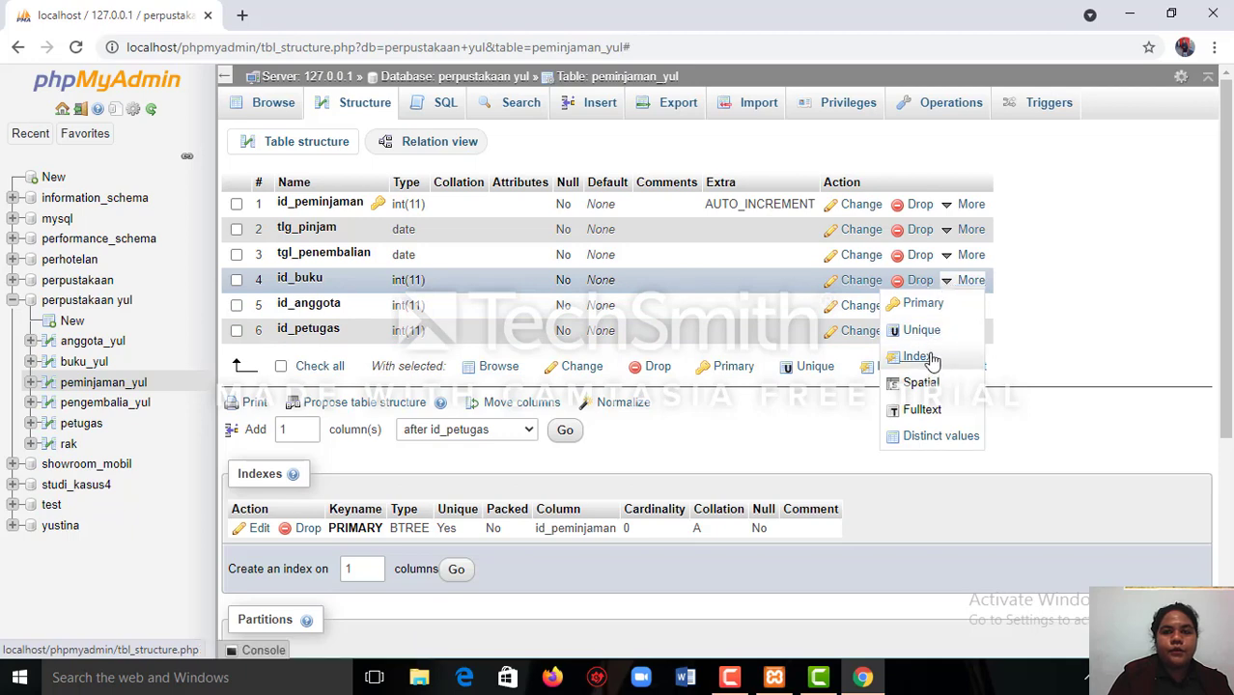
pyautogui.click(918, 357)
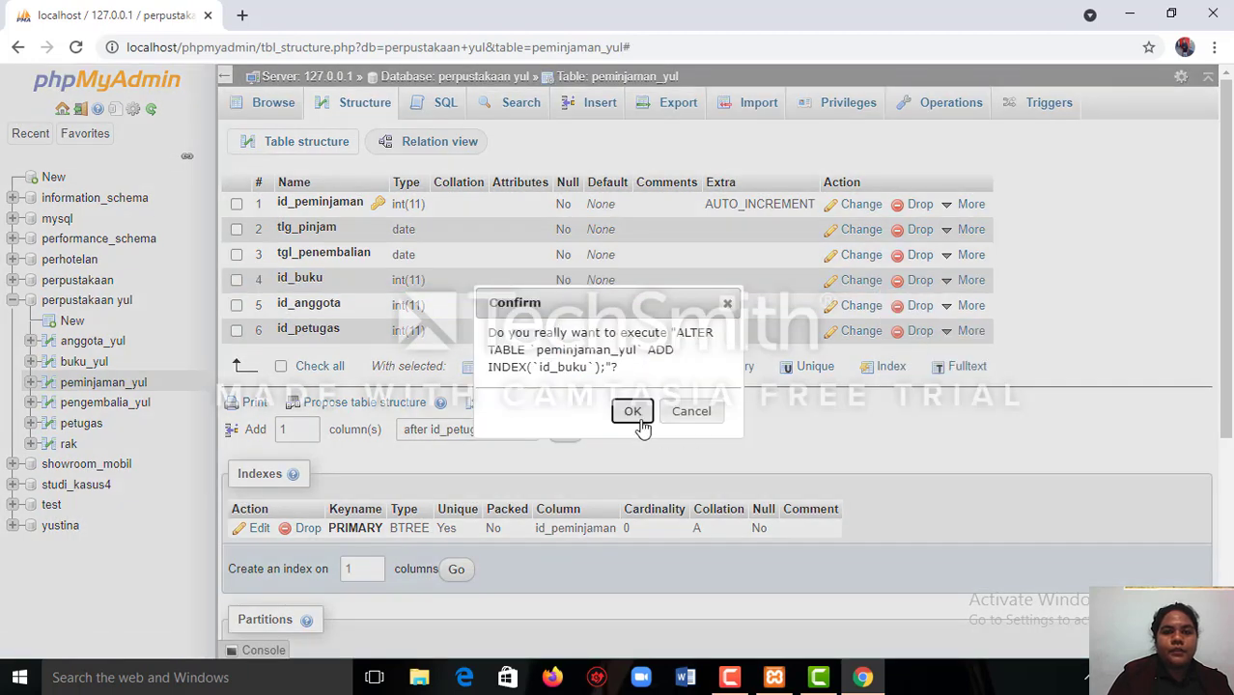
pyautogui.click(632, 412)
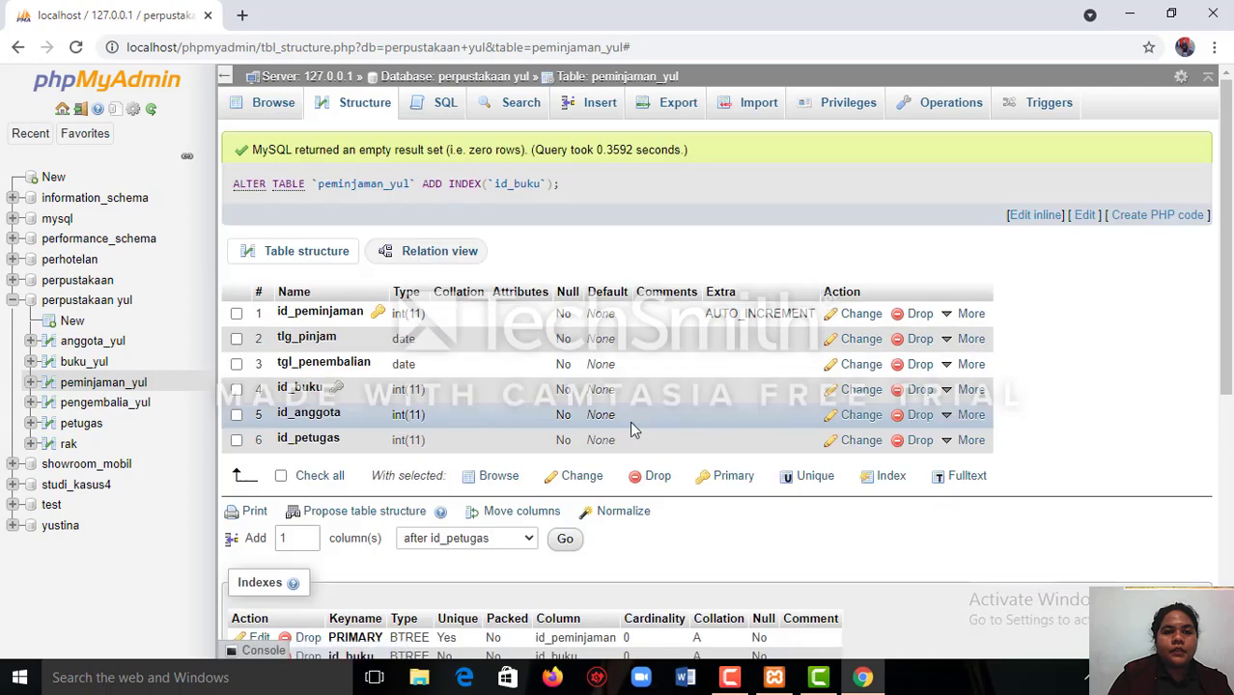
# Add indexes on the id_anggota and id_petugas columns of the peminjaman_yul table.
pyautogui.click(948, 417)
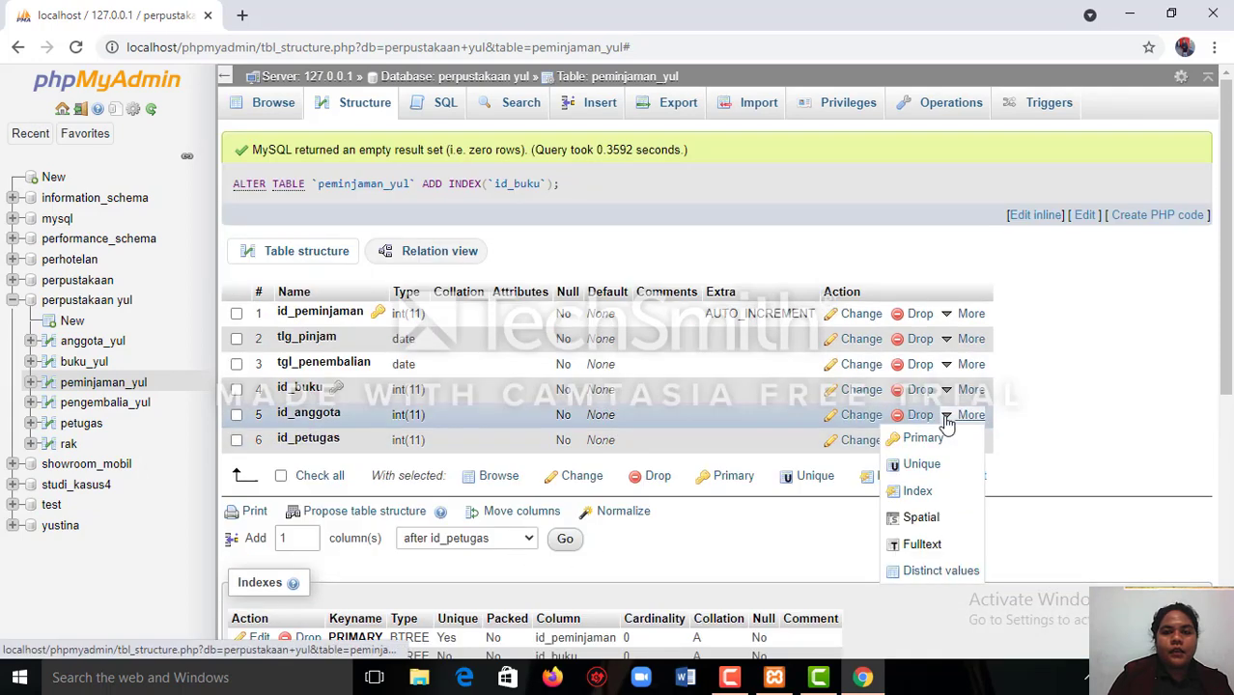
pyautogui.click(914, 493)
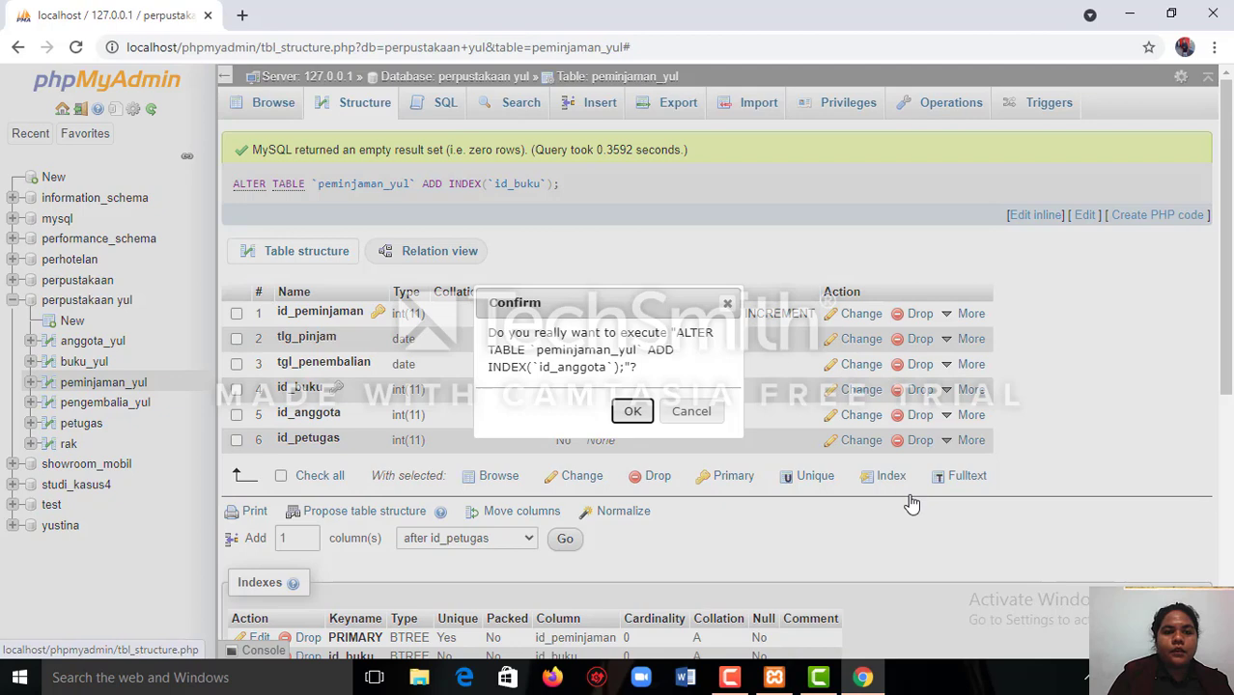
pyautogui.click(631, 412)
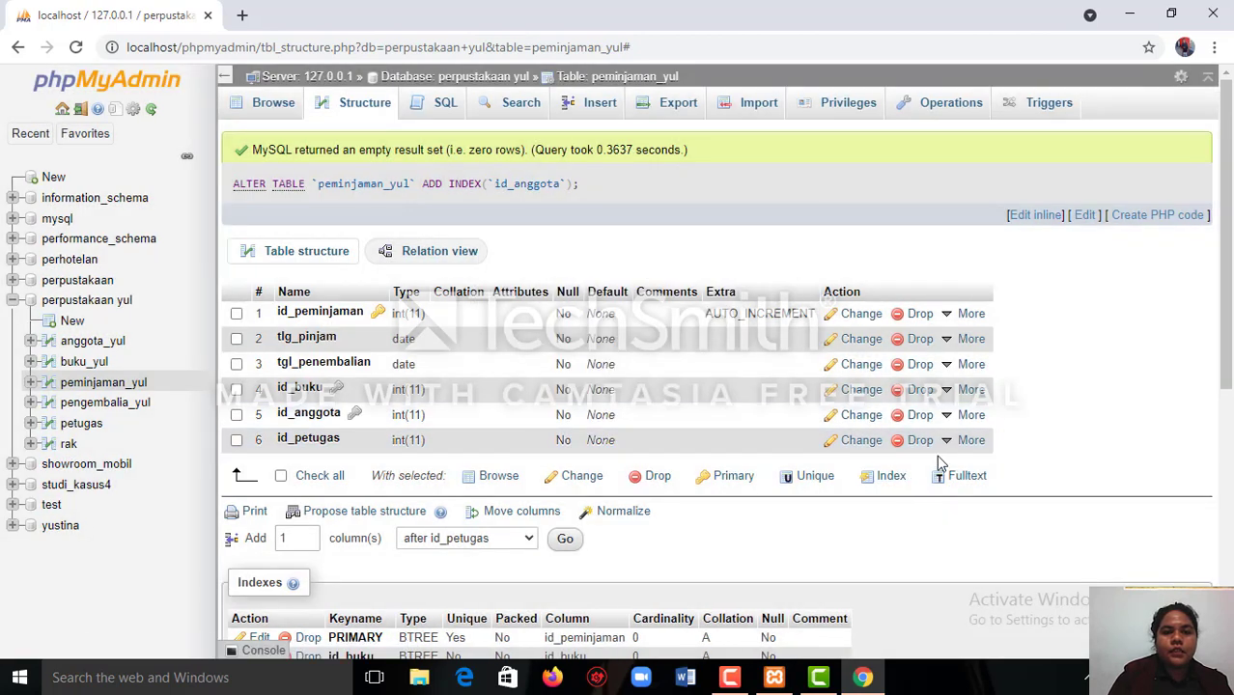
pyautogui.moveTo(945, 446)
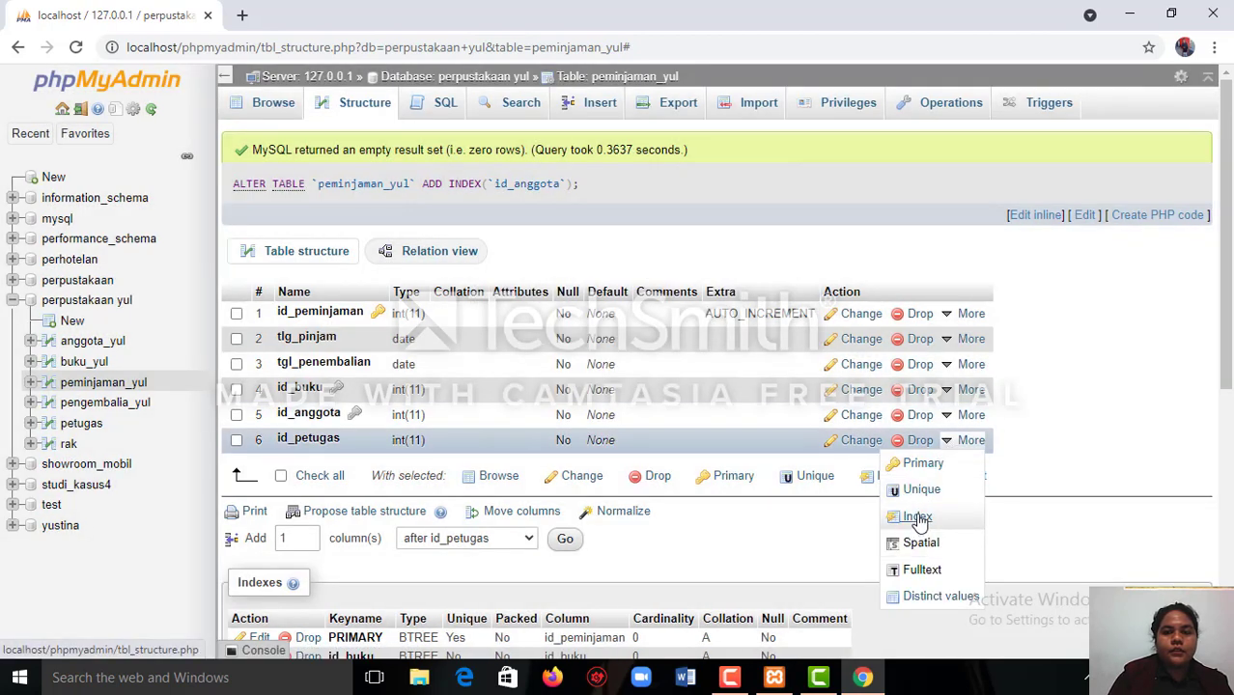
pyautogui.click(917, 519)
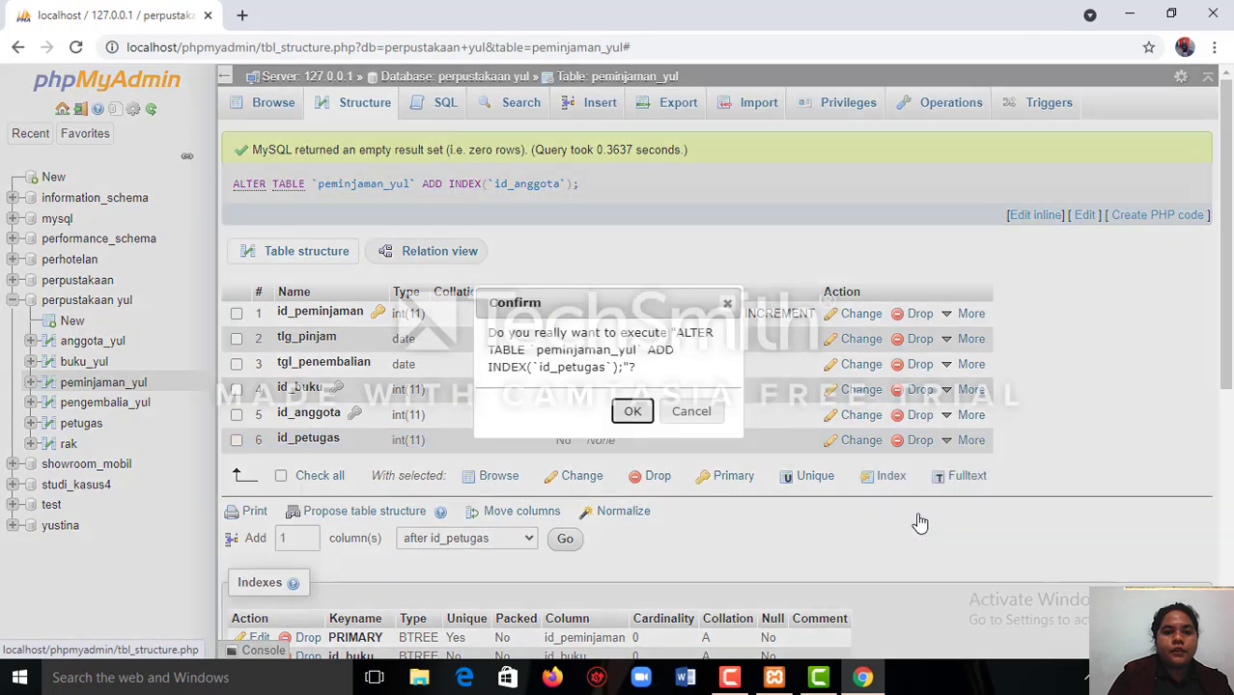
pyautogui.click(630, 409)
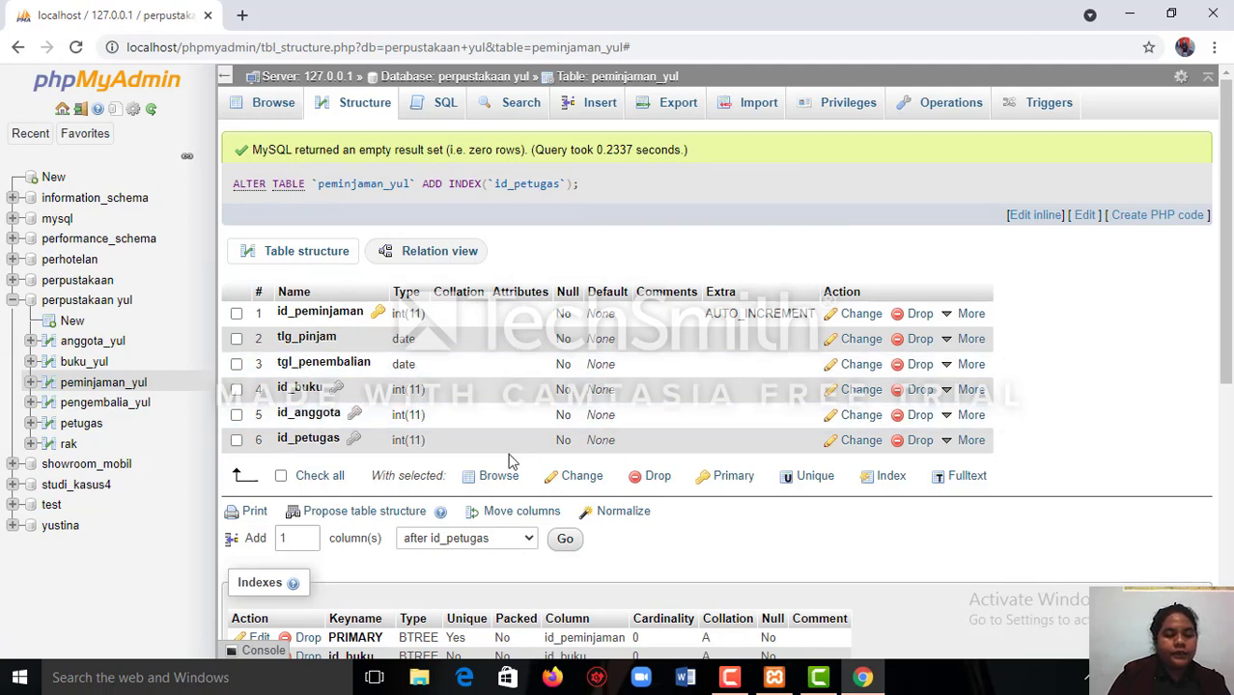
# Check the columns and indexes of the rak table in the perpustakaan yul database.
pyautogui.click(401, 83)
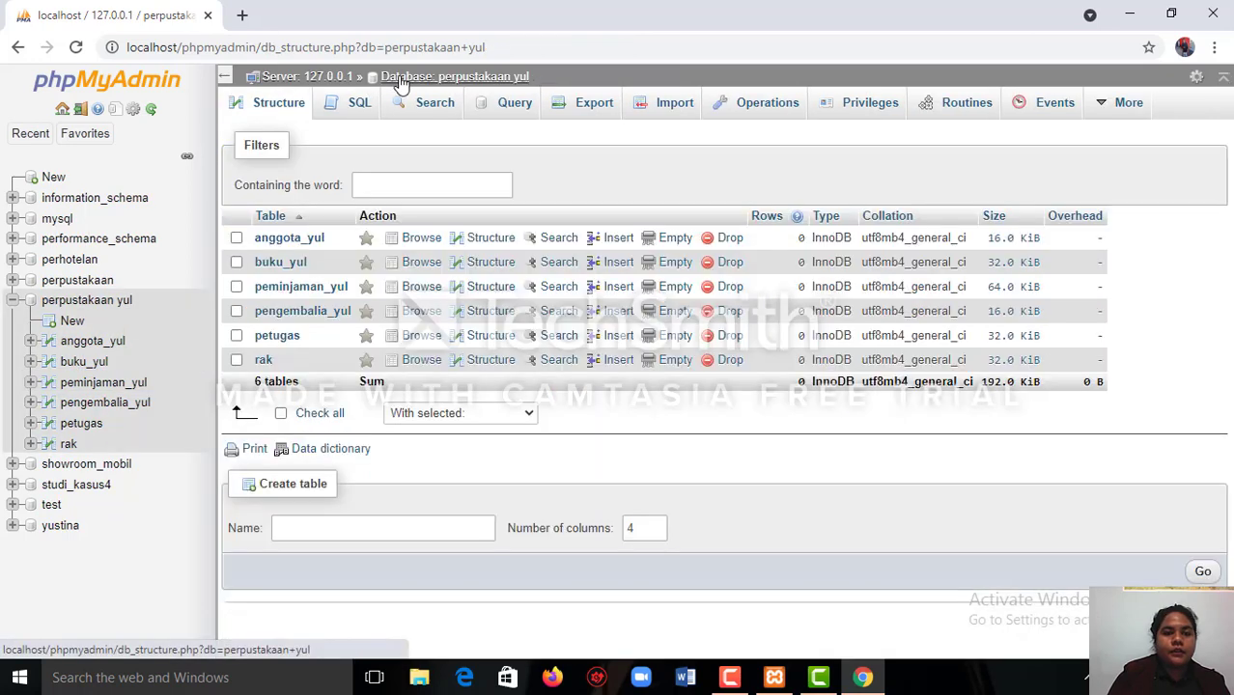
pyautogui.click(491, 363)
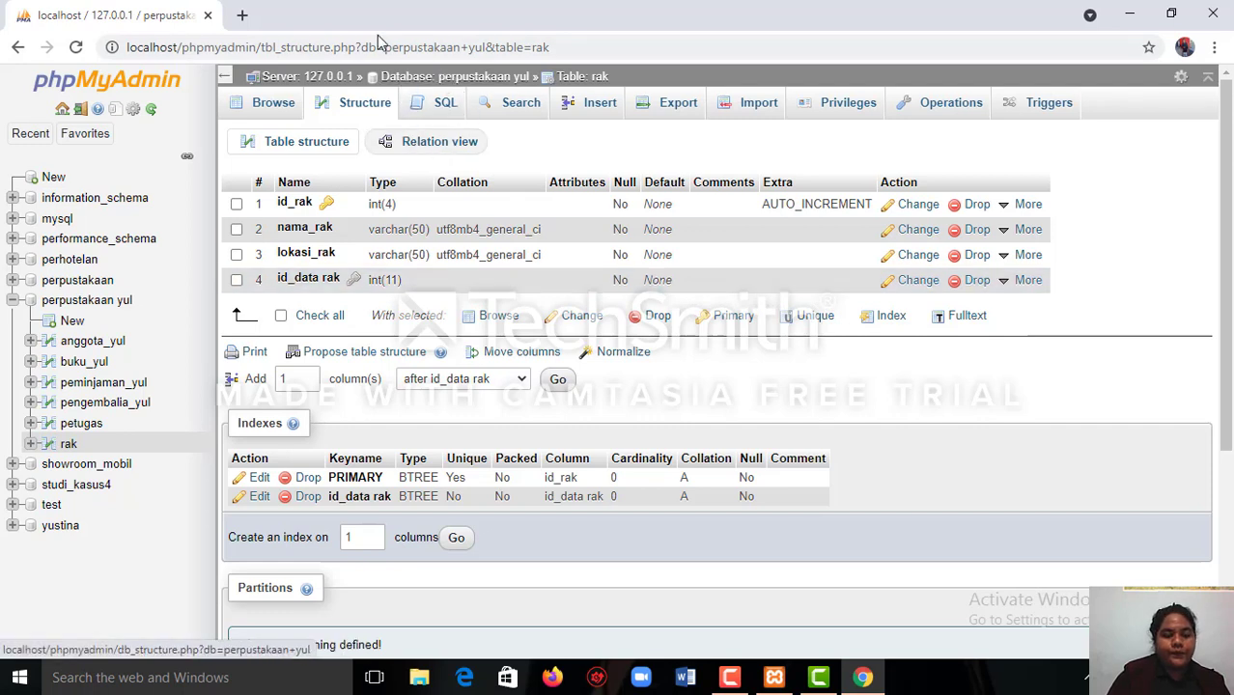
pyautogui.click(445, 82)
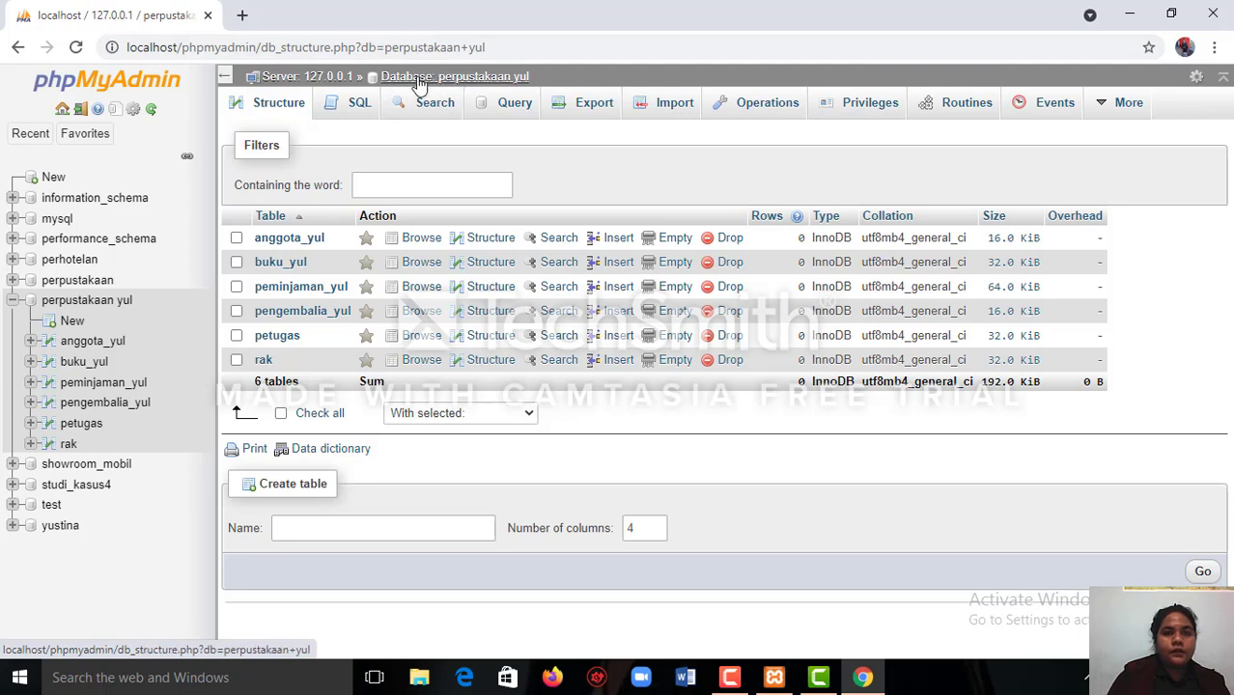
# Open the Designer for the perpustakaan yul database and place pengembalia_yul above buku_yul, with rak in the diagram's upper right corner.
pyautogui.click(418, 84)
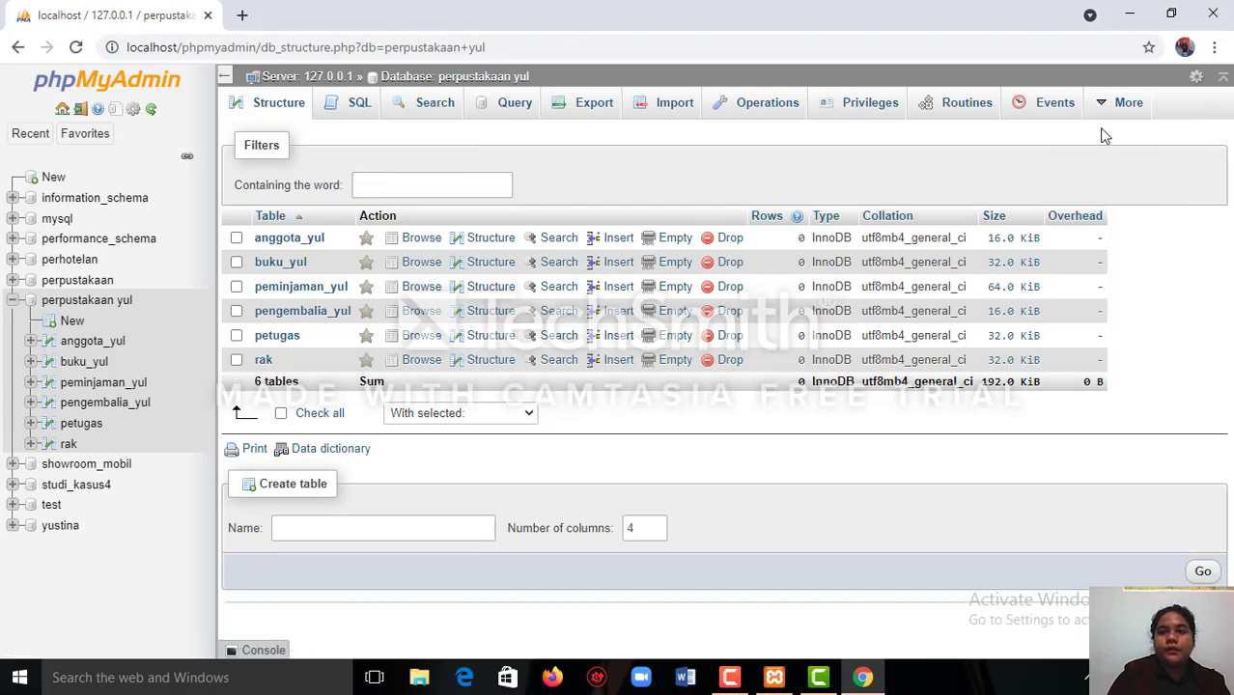
pyautogui.moveTo(1103, 130)
pyautogui.click(1109, 170)
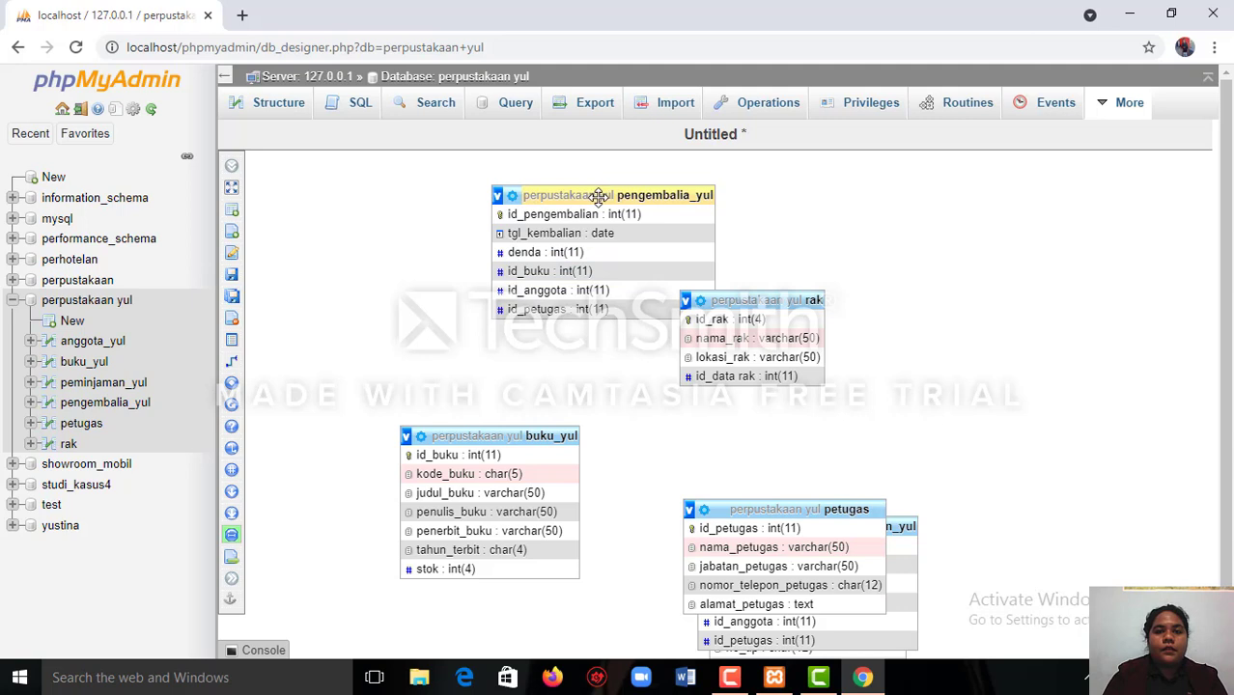
pyautogui.moveTo(599, 196); pyautogui.dragTo(437, 212)
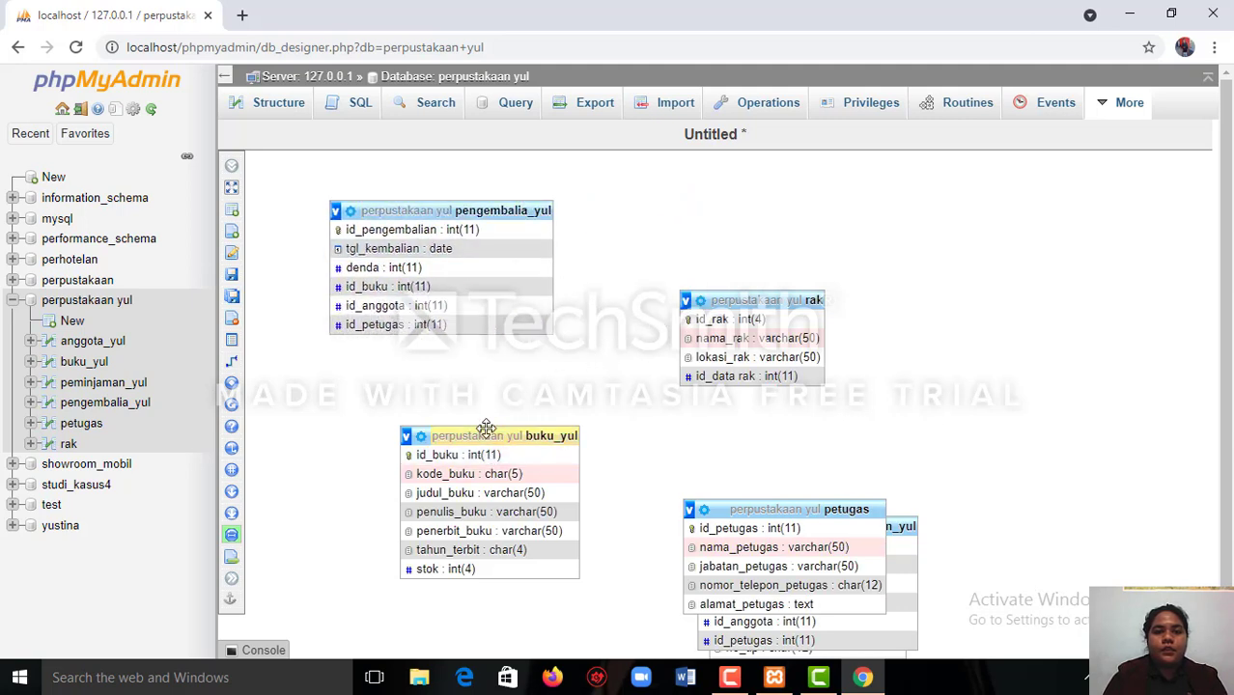
pyautogui.moveTo(486, 432); pyautogui.dragTo(423, 405)
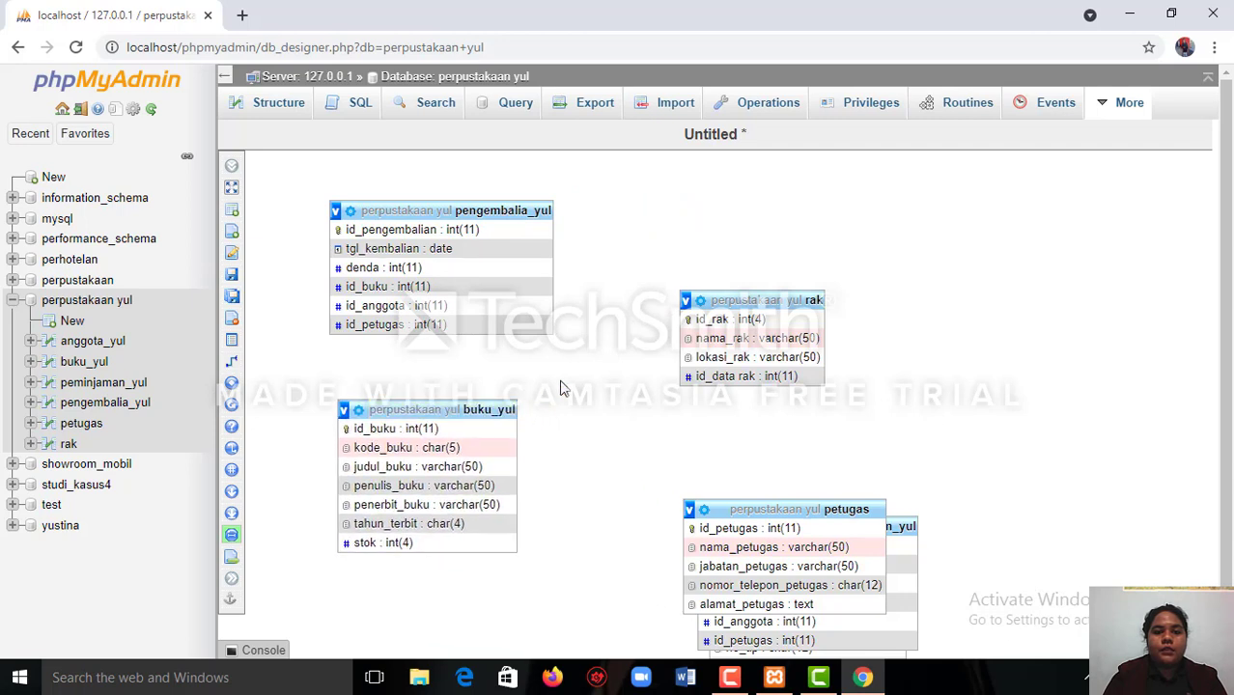
pyautogui.moveTo(730, 307); pyautogui.dragTo(1010, 179)
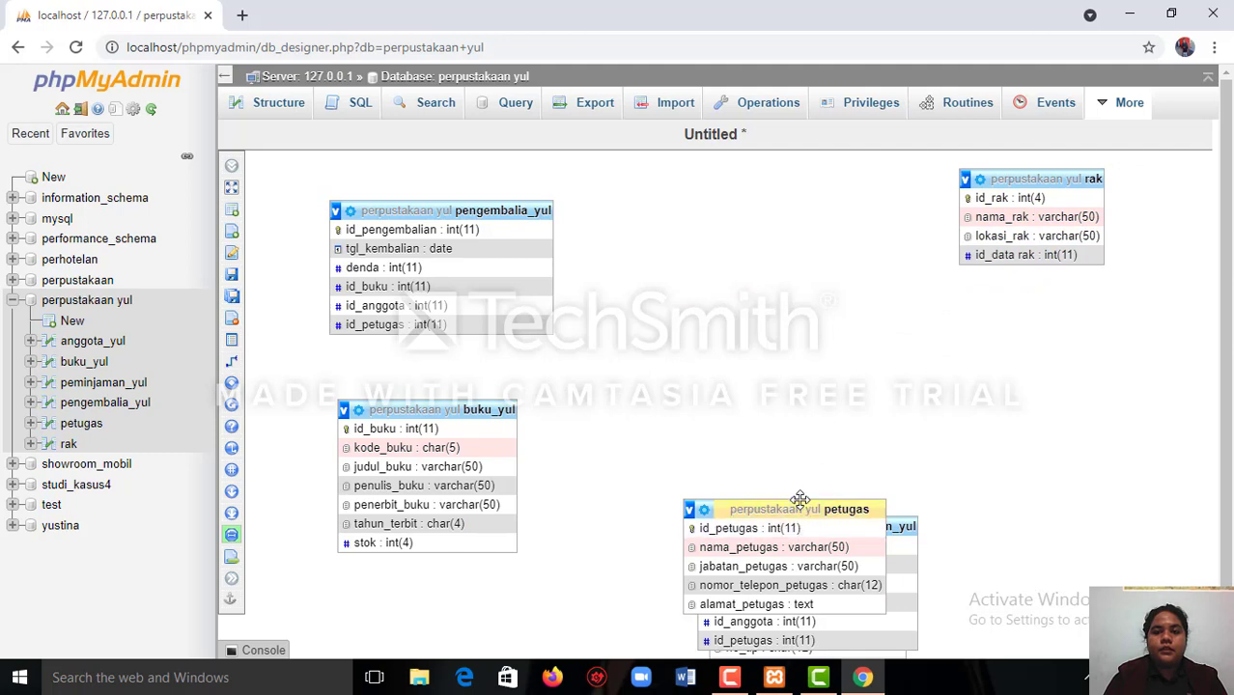
# Place petugas below rak, peminjaman_yul between pengembalia_yul and rak, and anggota_yul below peminjaman_yul in the diagram.
pyautogui.moveTo(799, 504); pyautogui.dragTo(805, 472)
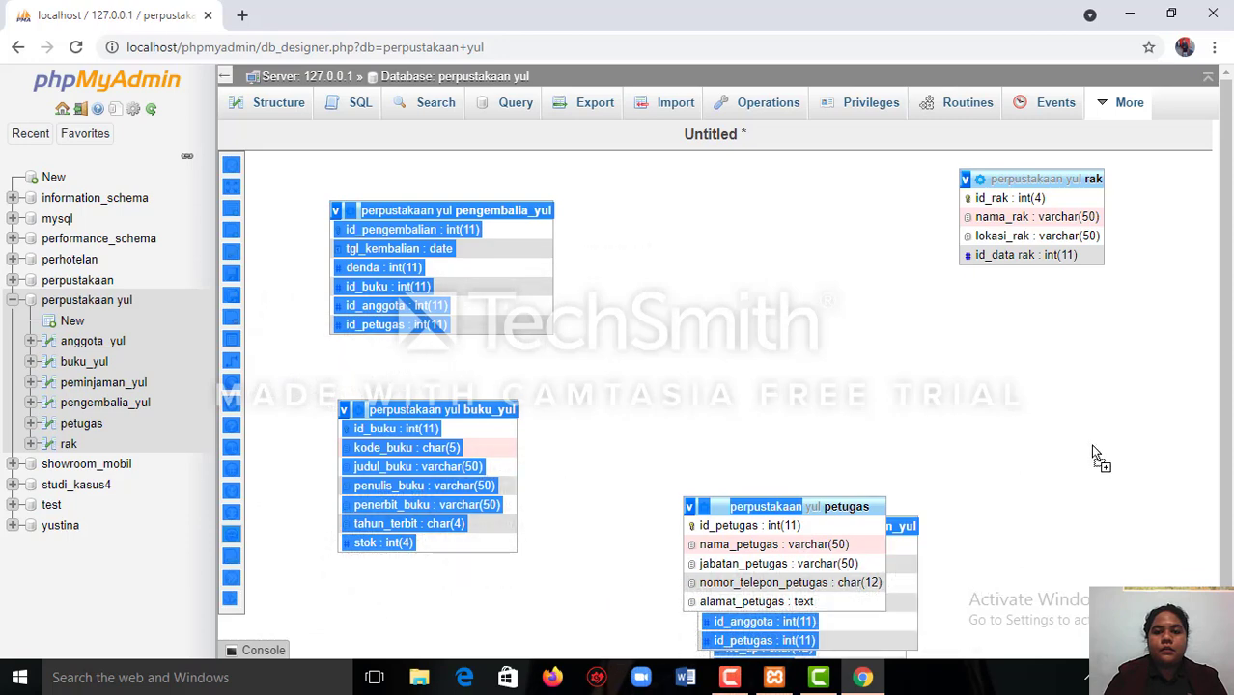
pyautogui.moveTo(784, 509); pyautogui.dragTo(992, 410)
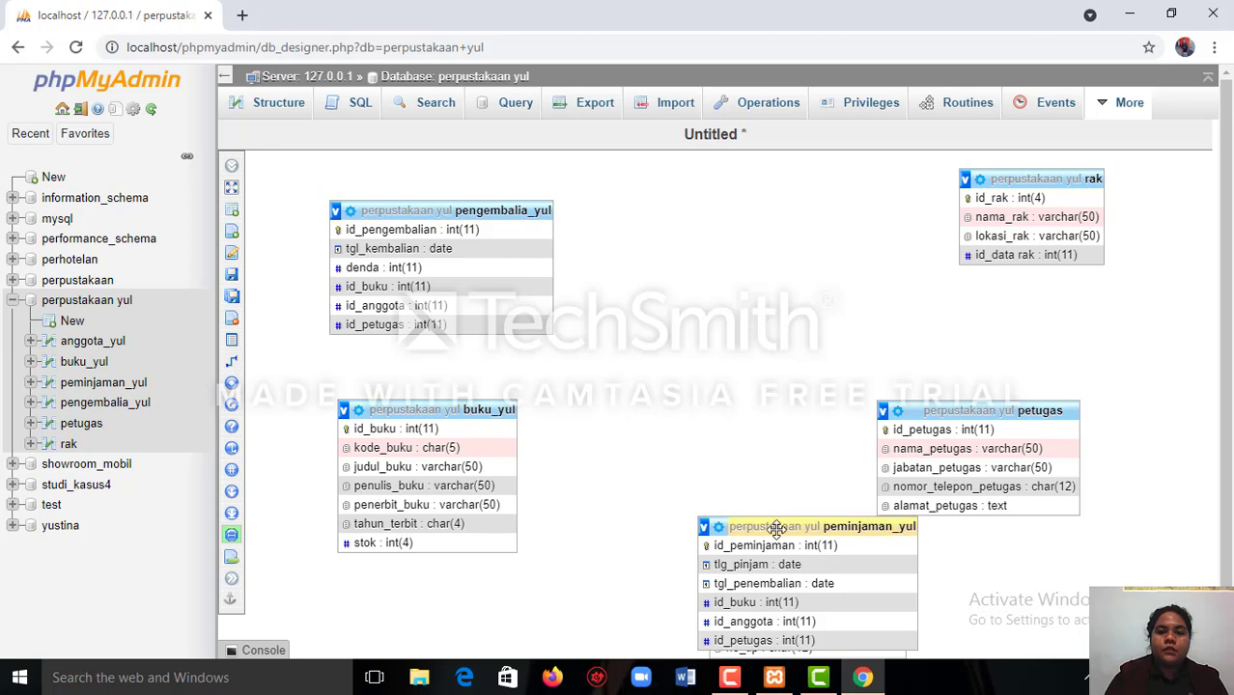
pyautogui.moveTo(764, 522); pyautogui.dragTo(712, 420)
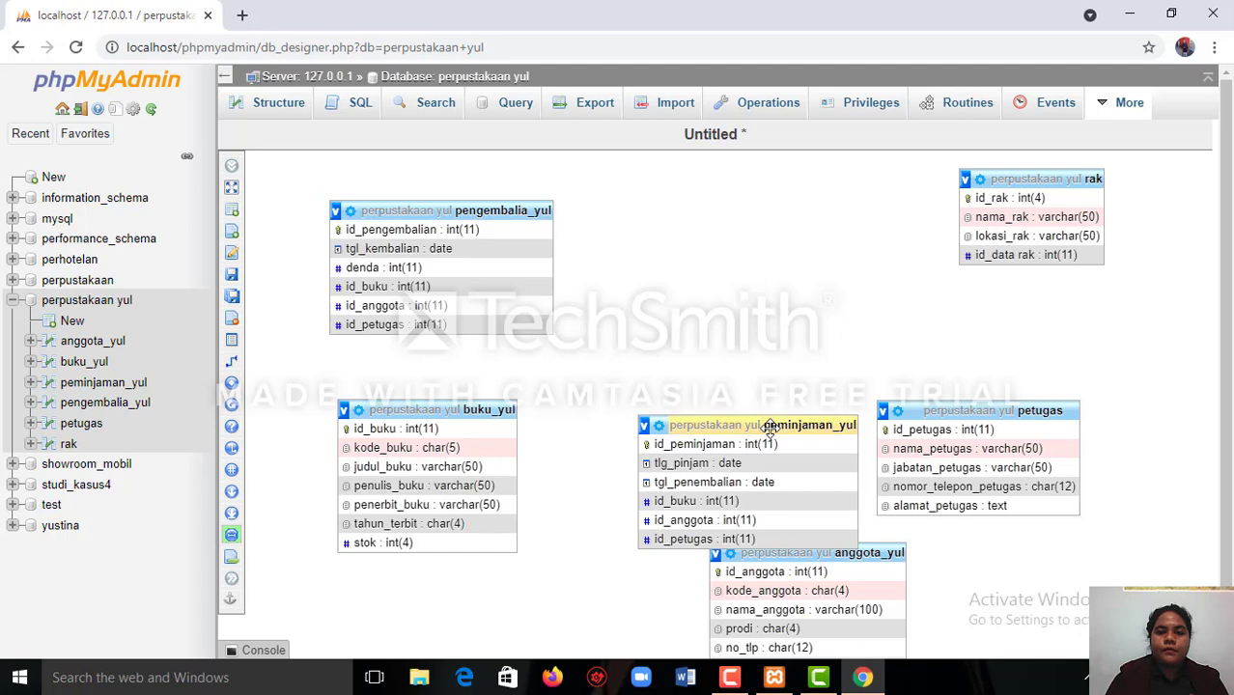
pyautogui.moveTo(769, 426); pyautogui.dragTo(786, 226)
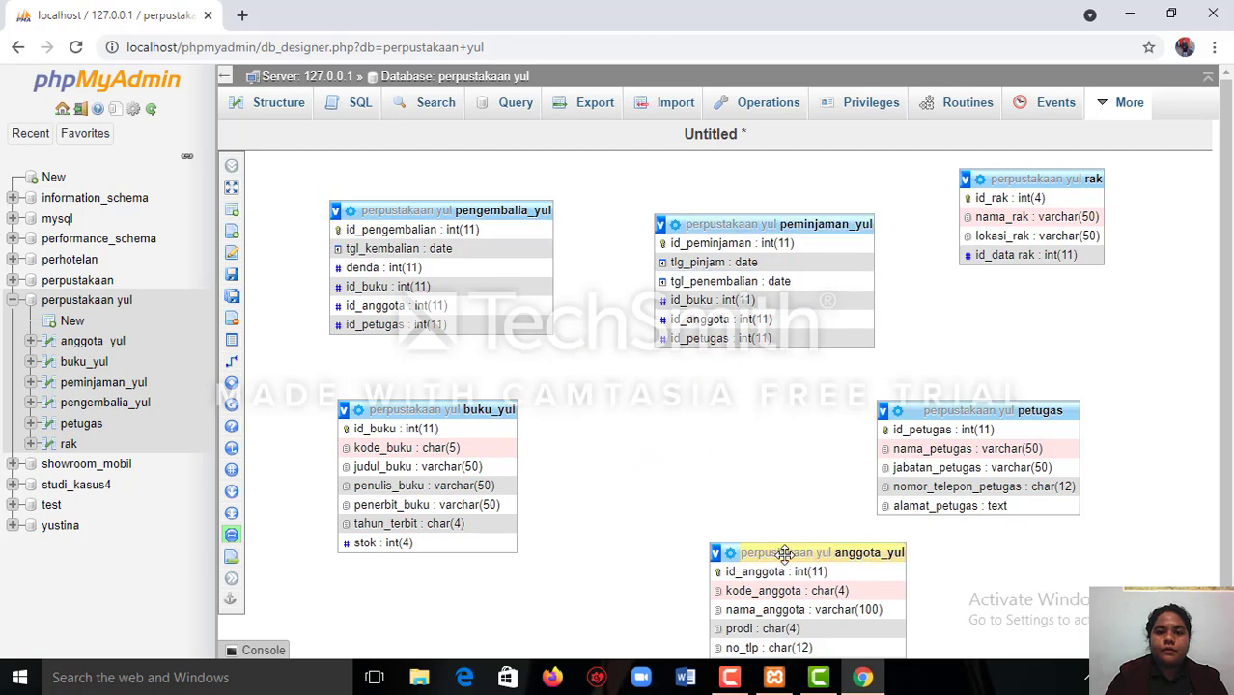
pyautogui.moveTo(785, 553); pyautogui.dragTo(697, 444)
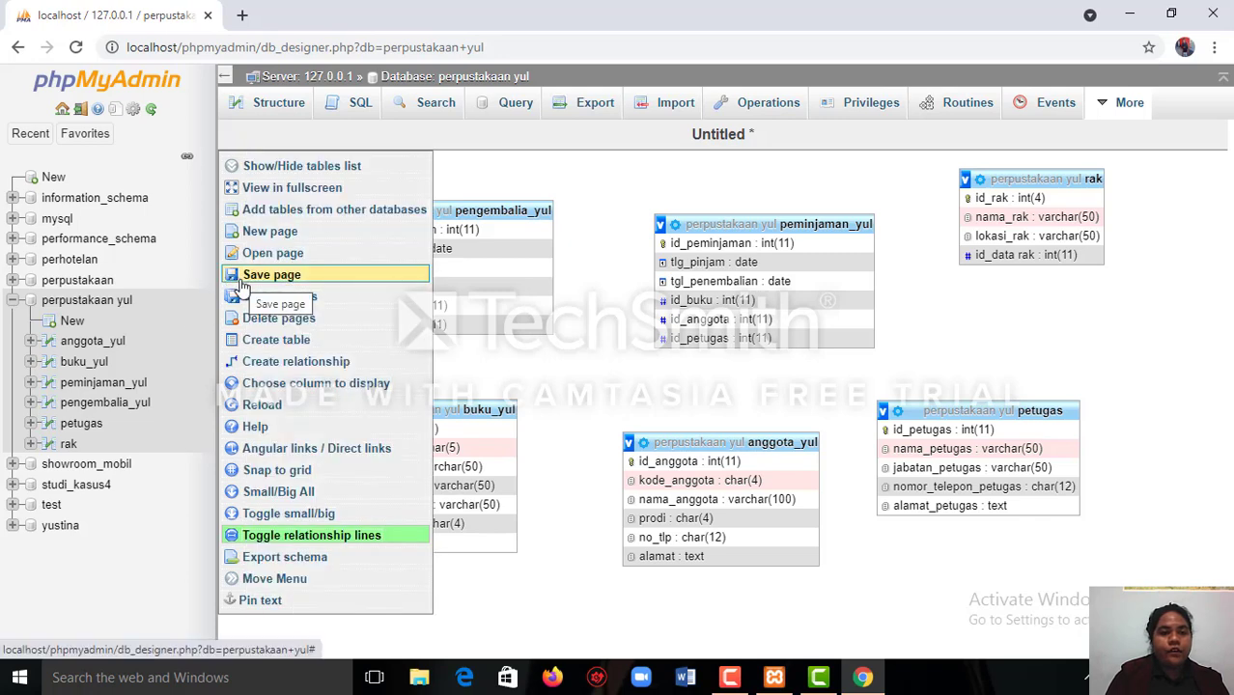
# Save the Designer diagram as a page named relasi2.
pyautogui.click(242, 278)
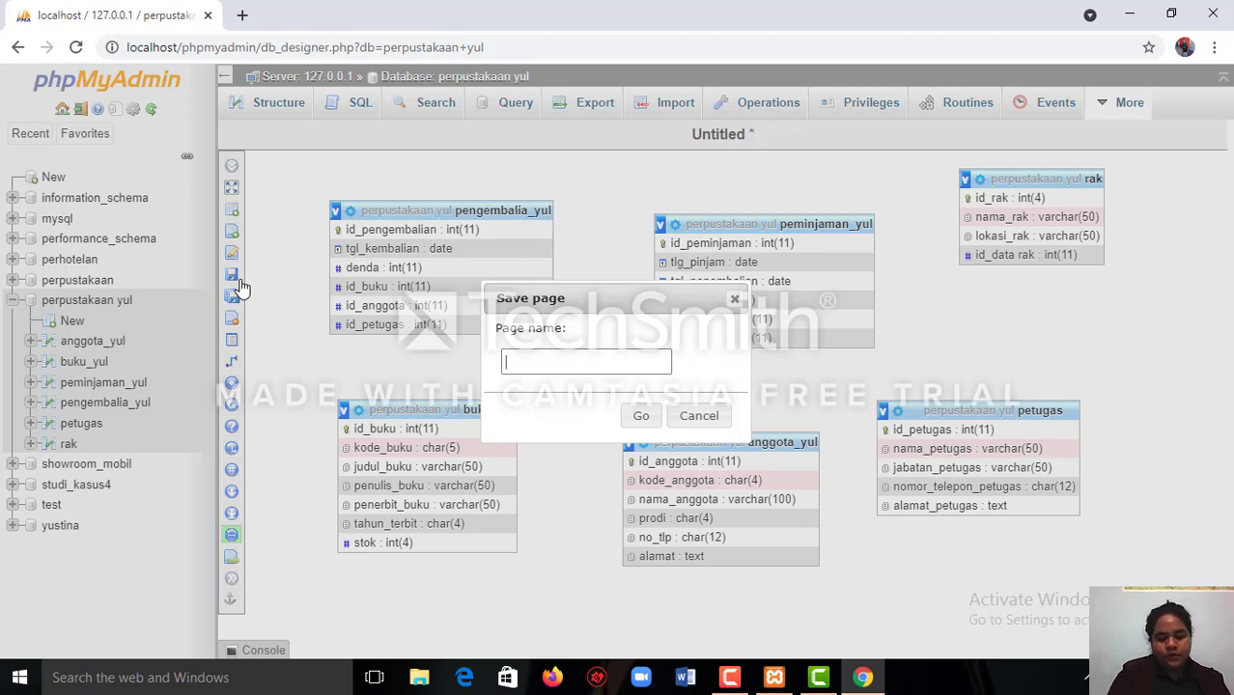
pyautogui.write('re')
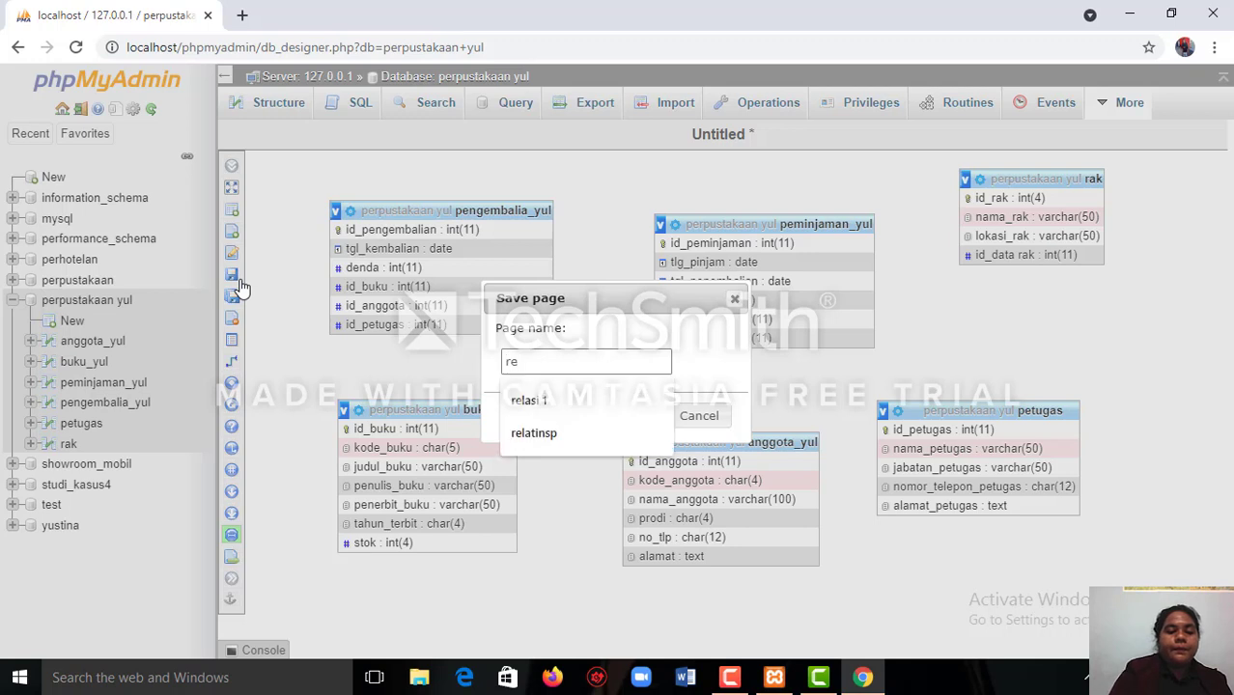
pyautogui.write('lasi')
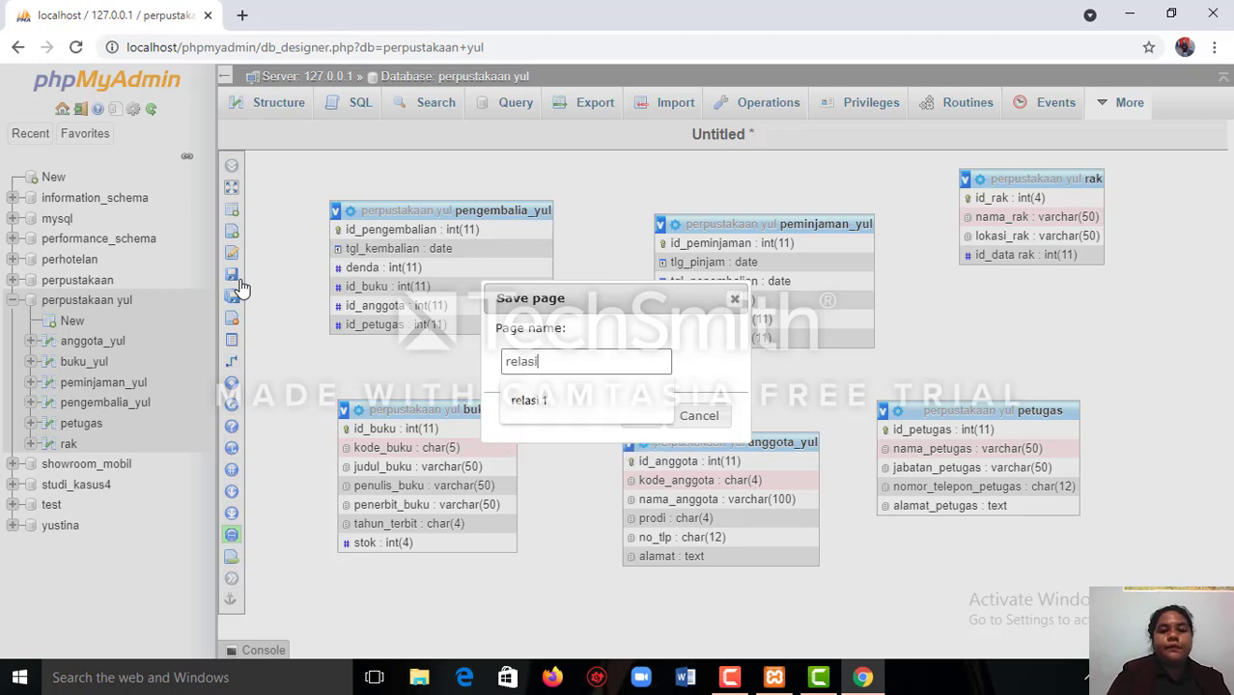
pyautogui.write('2')
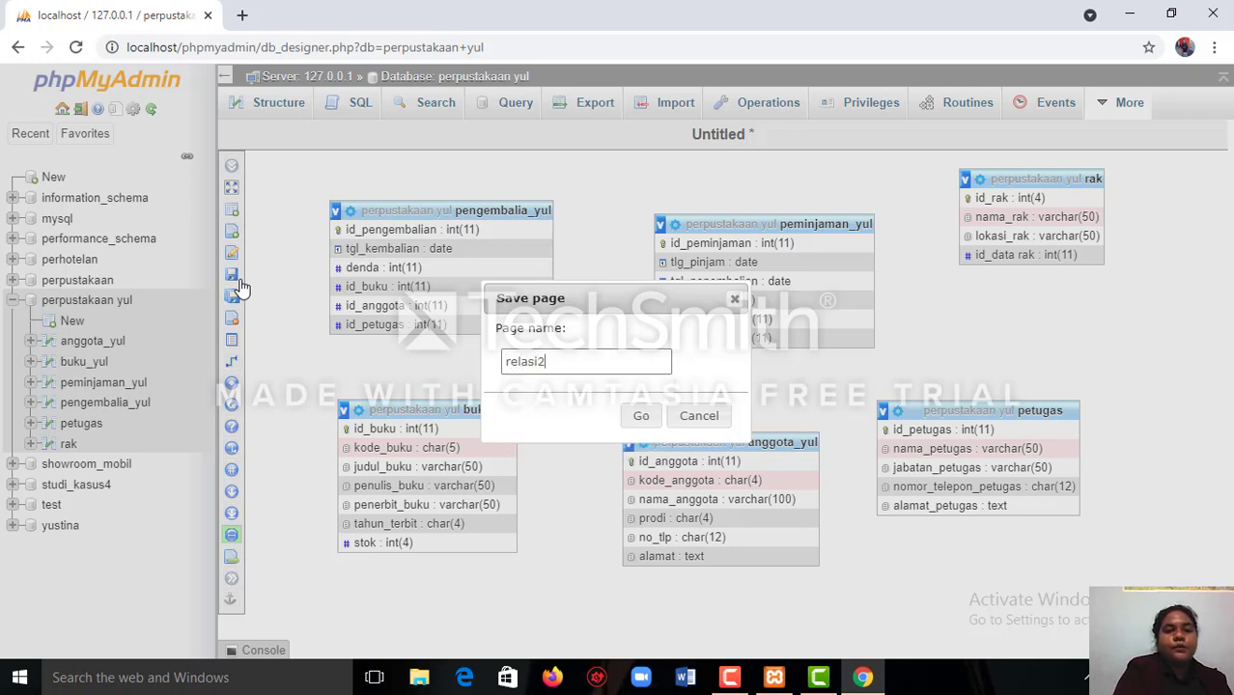
pyautogui.click(655, 423)
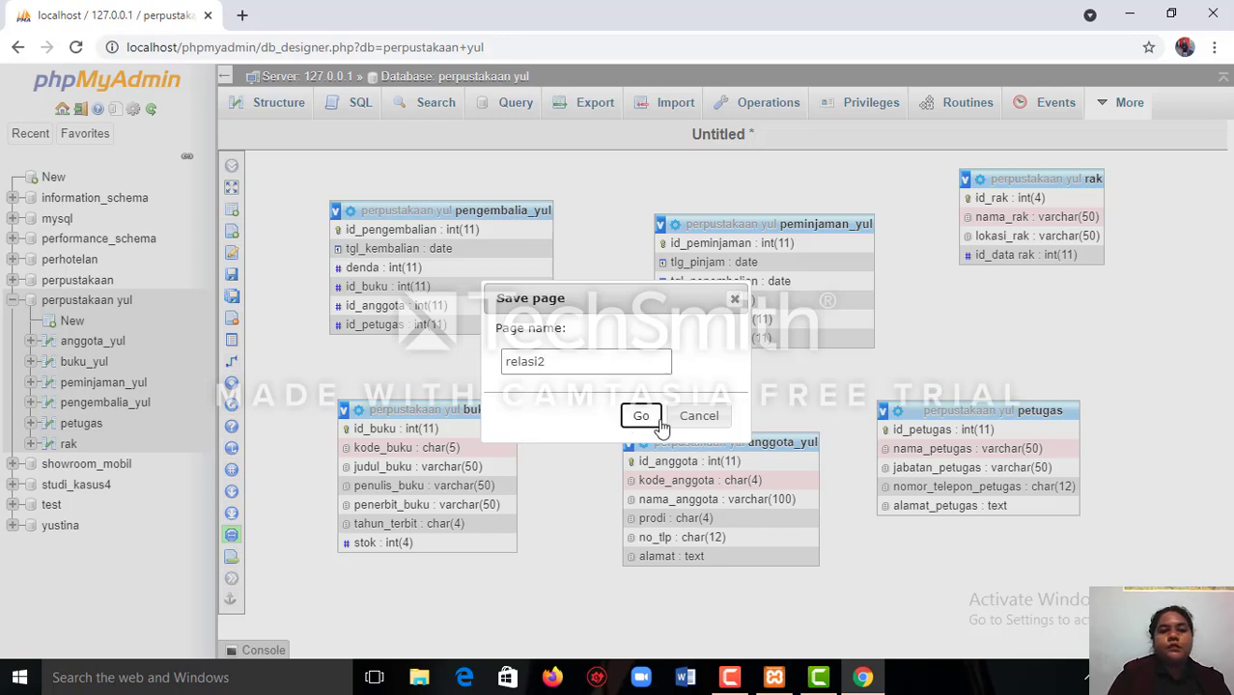
# Try to create a relationship with id_anggota of anggota_yul as referenced key and id_pengembalian of pengembalia_yul as foreign key.
pyautogui.moveTo(249, 319)
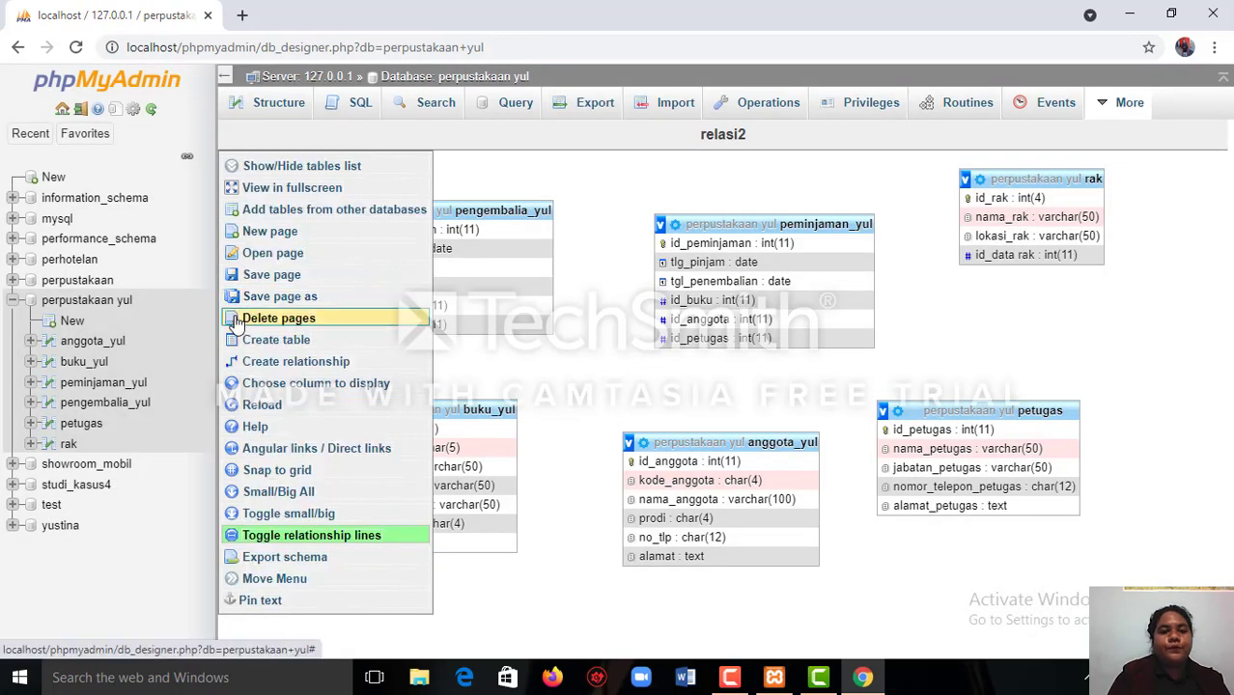
pyautogui.click(282, 361)
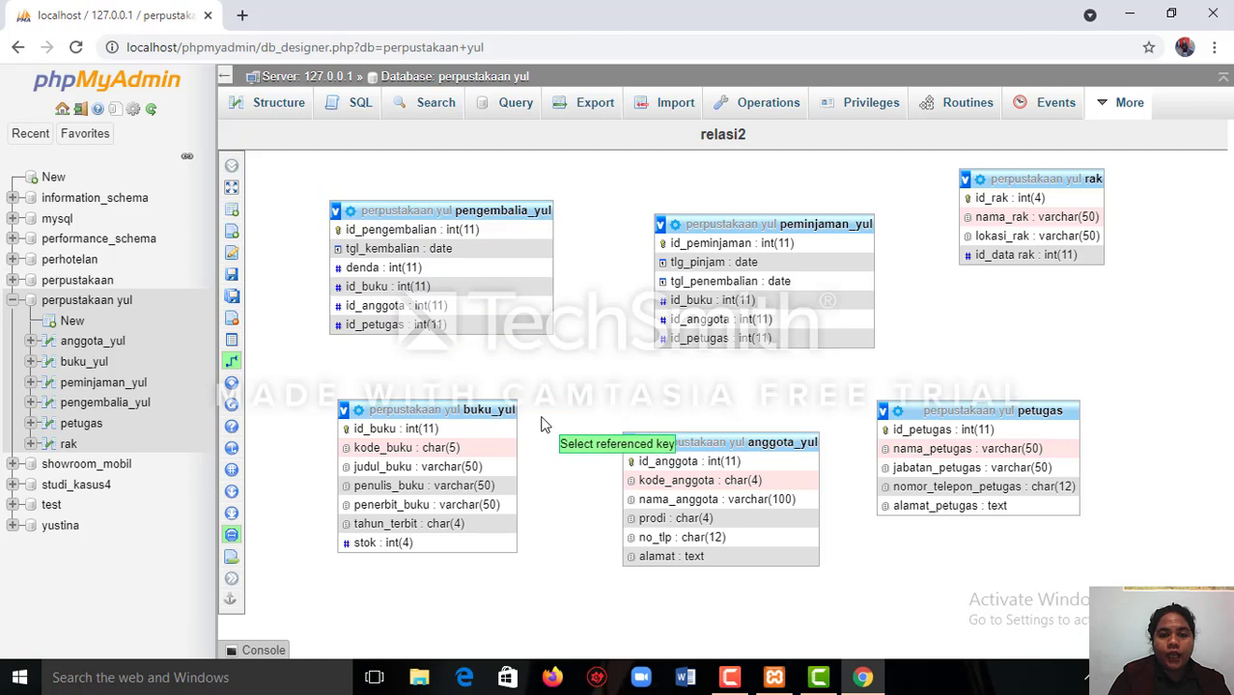
pyautogui.click(631, 462)
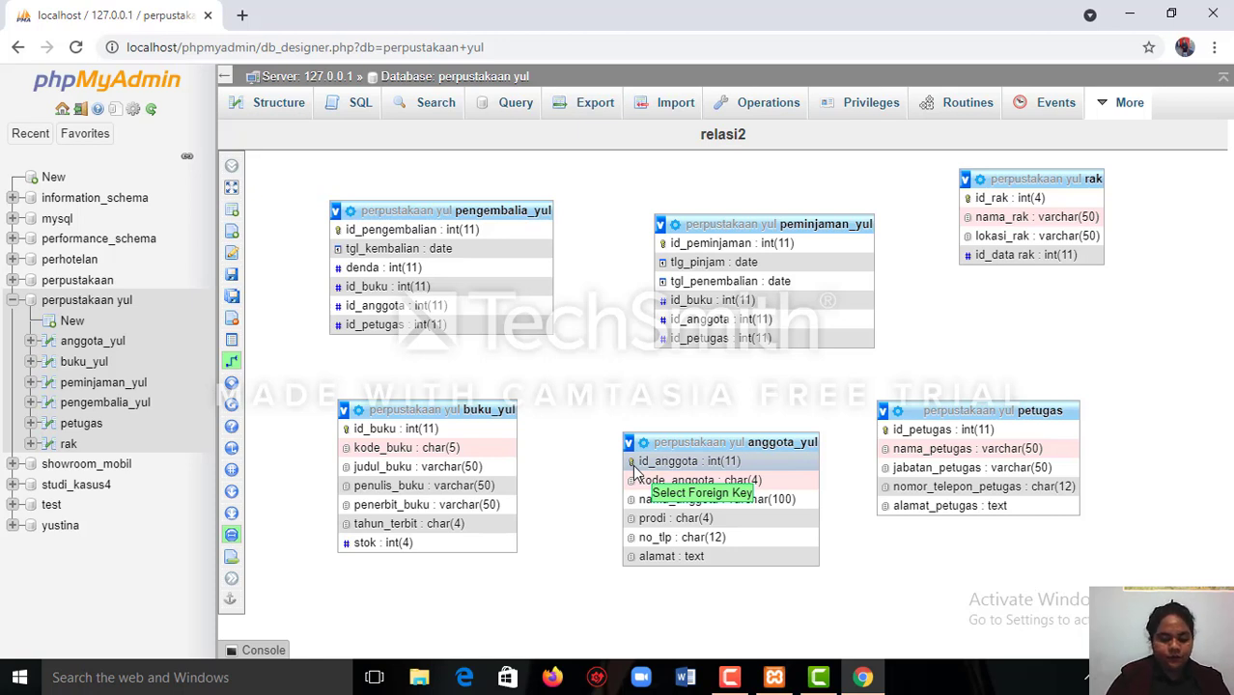
pyautogui.click(529, 229)
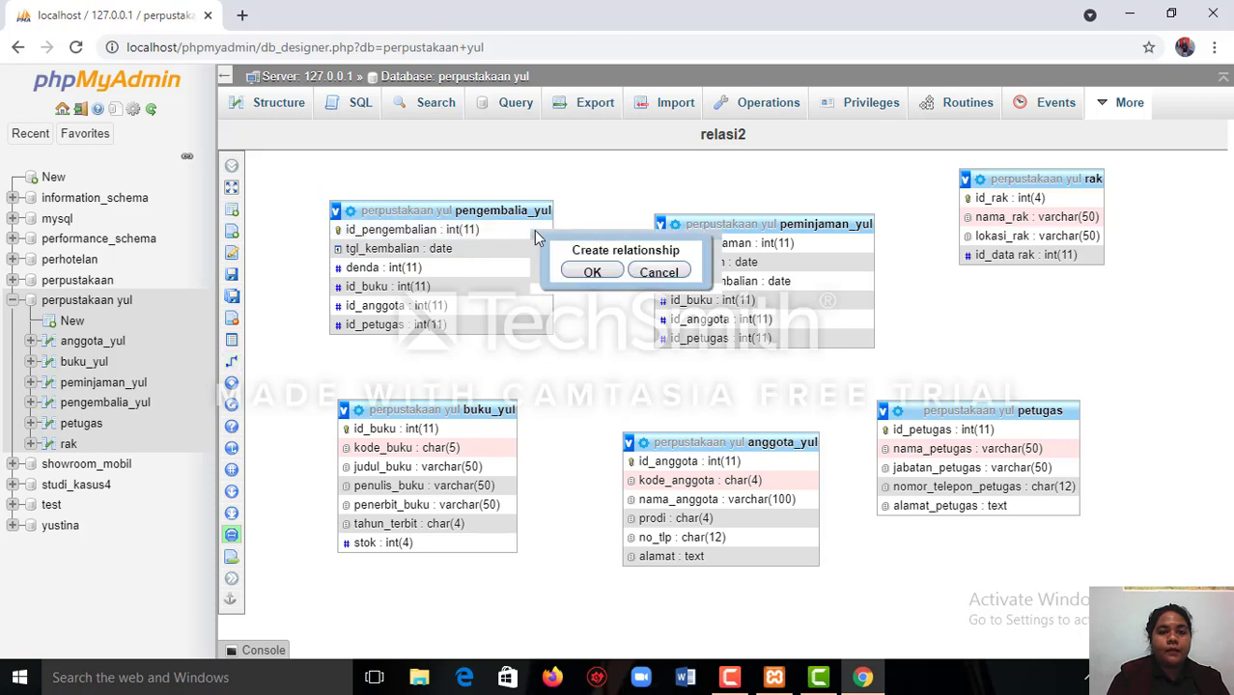
pyautogui.click(590, 271)
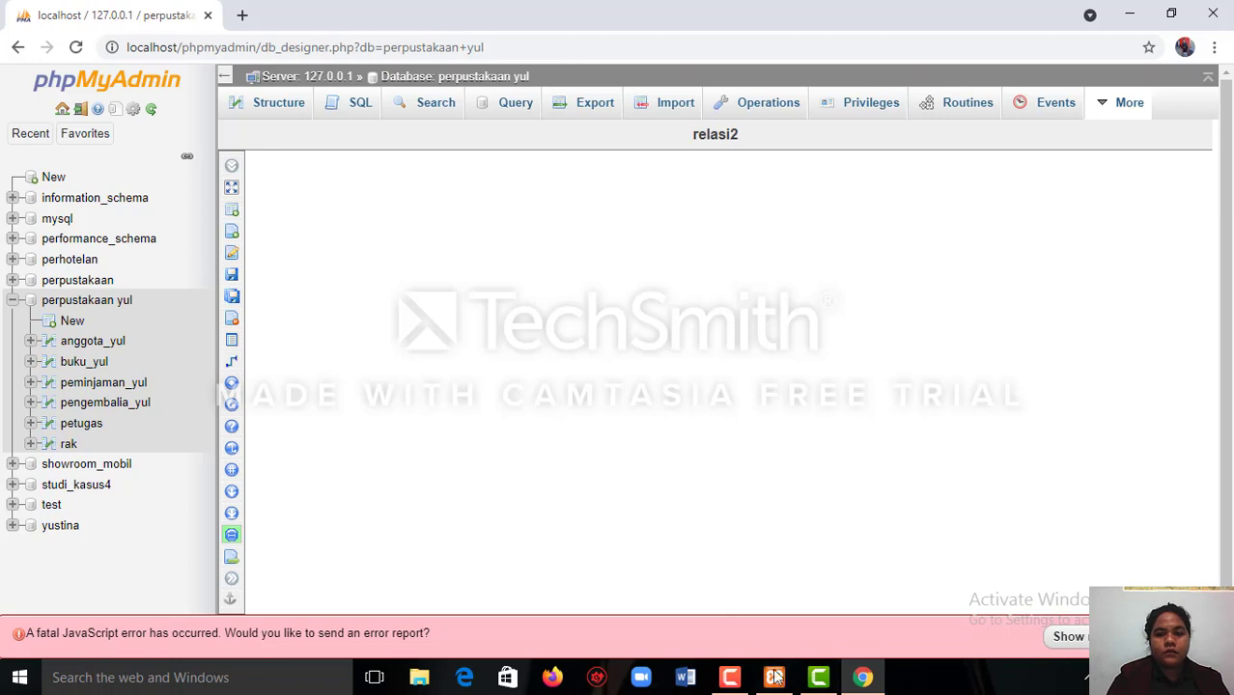
pyautogui.moveTo(782, 686)
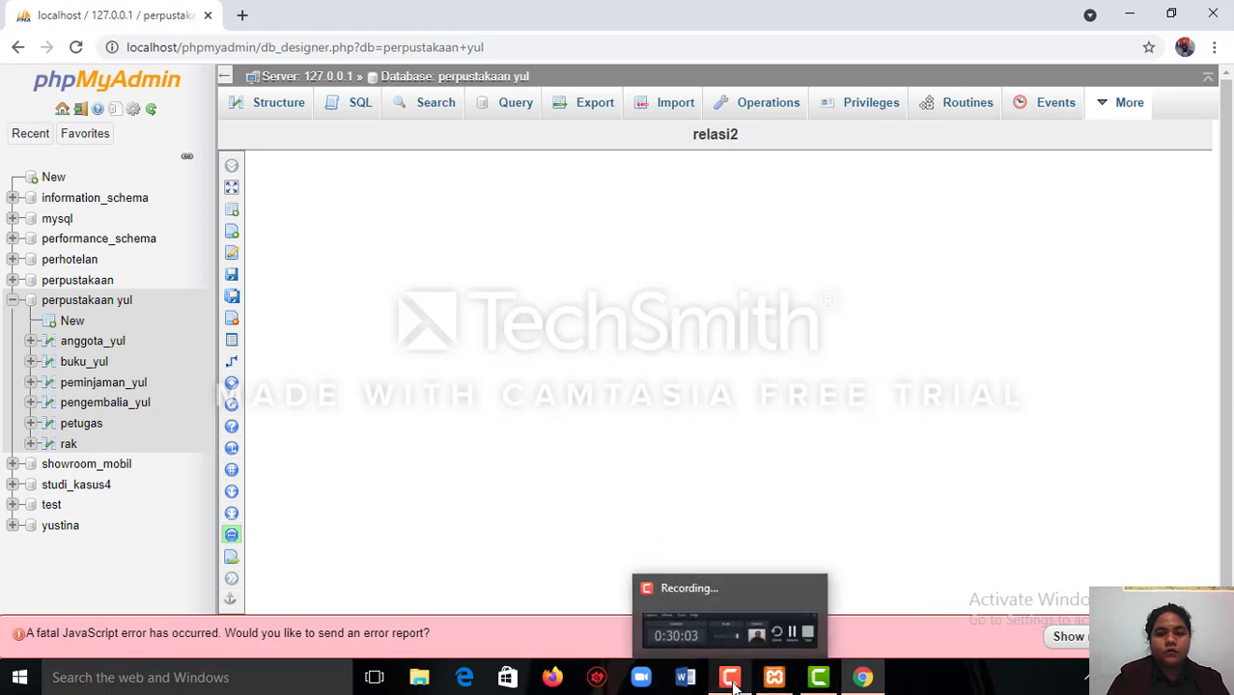